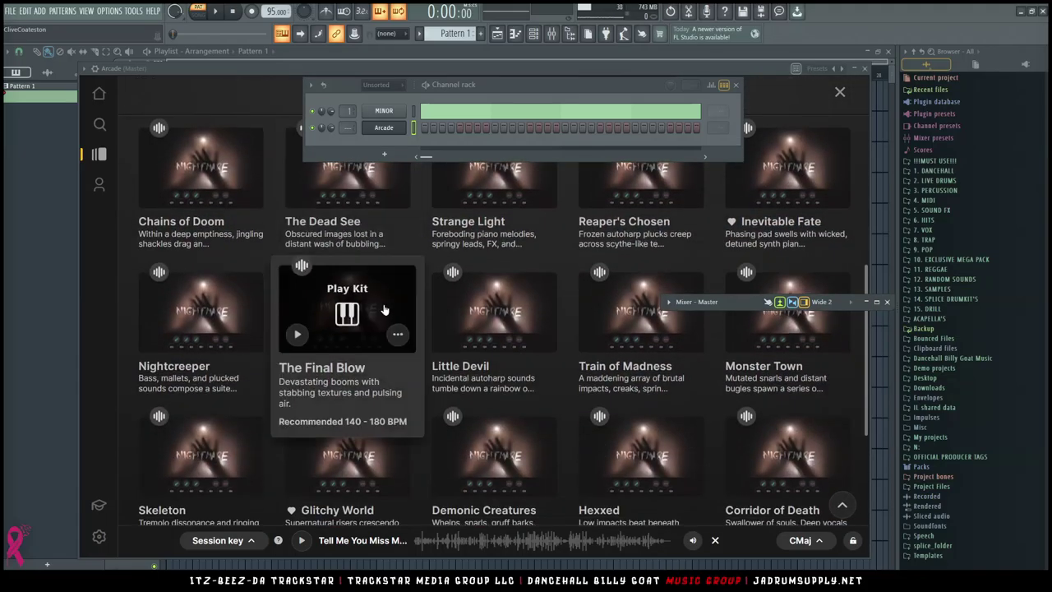
# Preview the Chains of Doom, Demonic Creatures, Hexxed, Torture Chamber and Trick or Treat I kits
pyautogui.click(155, 190)
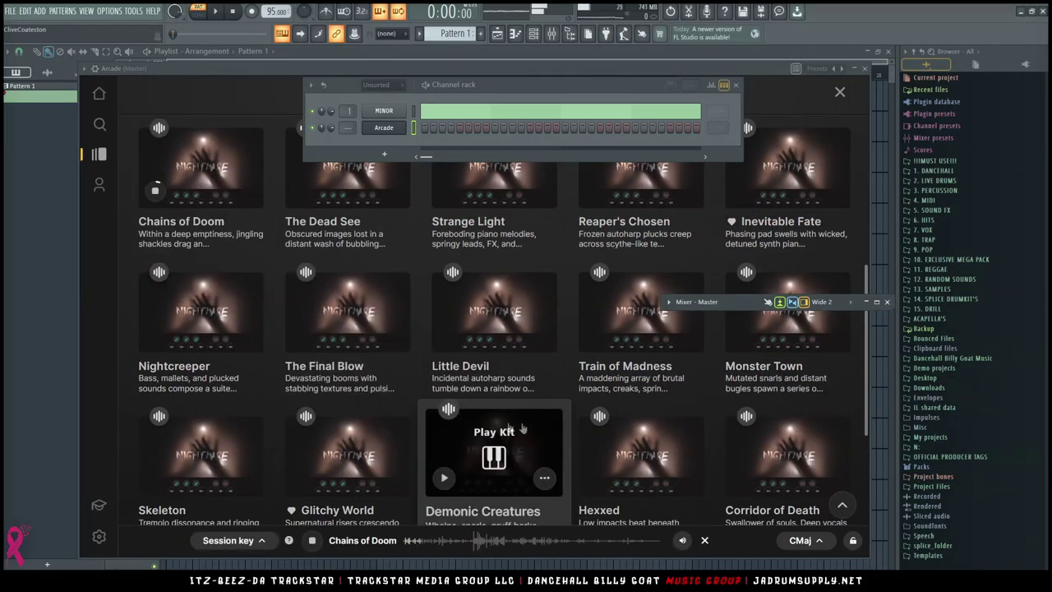
pyautogui.click(443, 478)
pyautogui.scroll(-2, 493, 460)
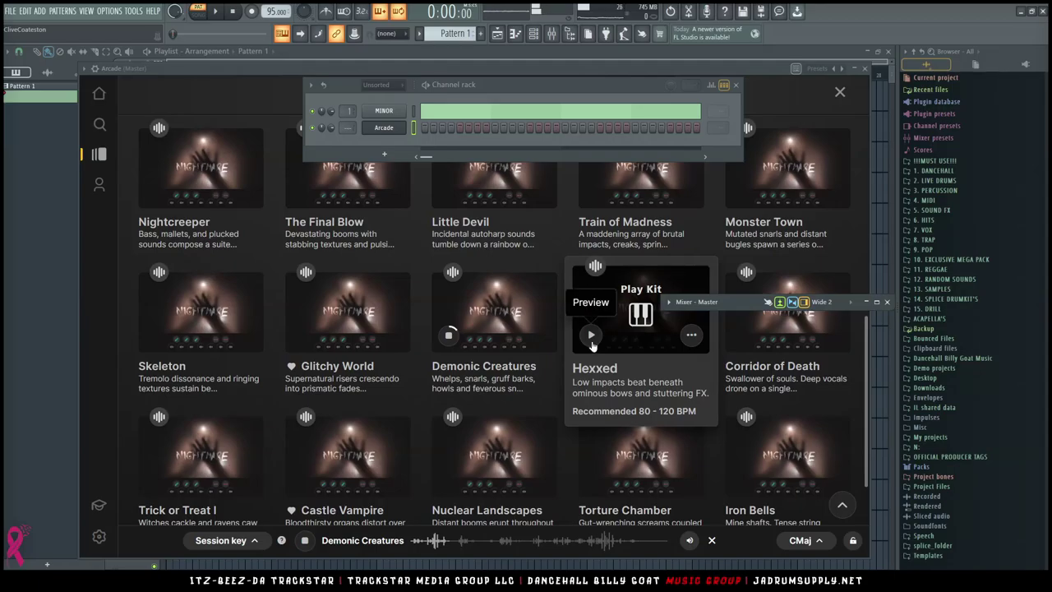
pyautogui.click(590, 334)
pyautogui.scroll(-2, 353, 345)
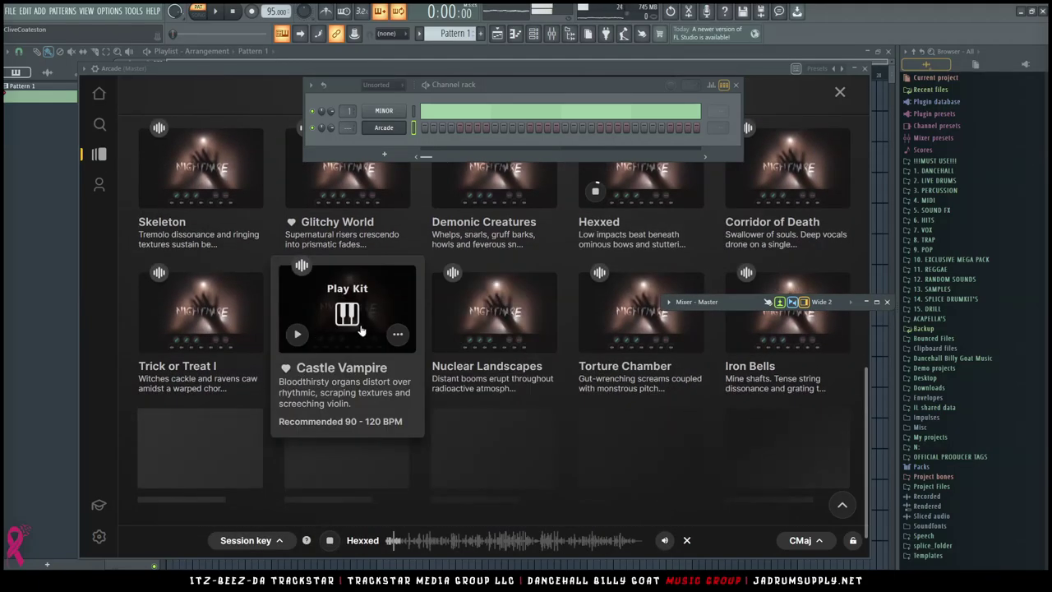
pyautogui.scroll(1, 493, 394)
pyautogui.click(589, 406)
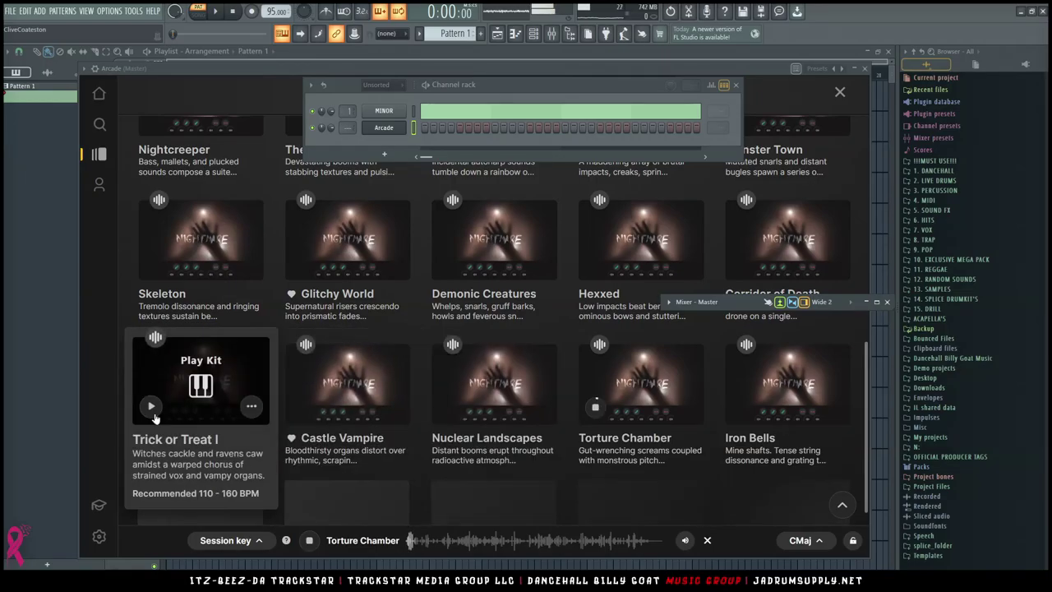
pyautogui.click(151, 408)
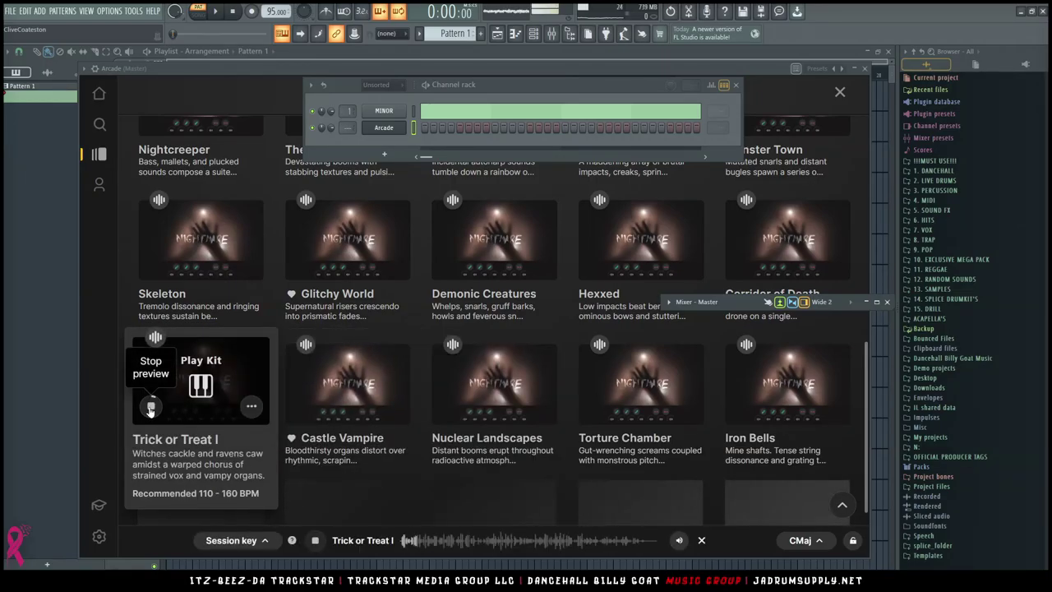
# Load the Trick or Treat I kit and play several of its samples
pyautogui.scroll(-3, 740, 328)
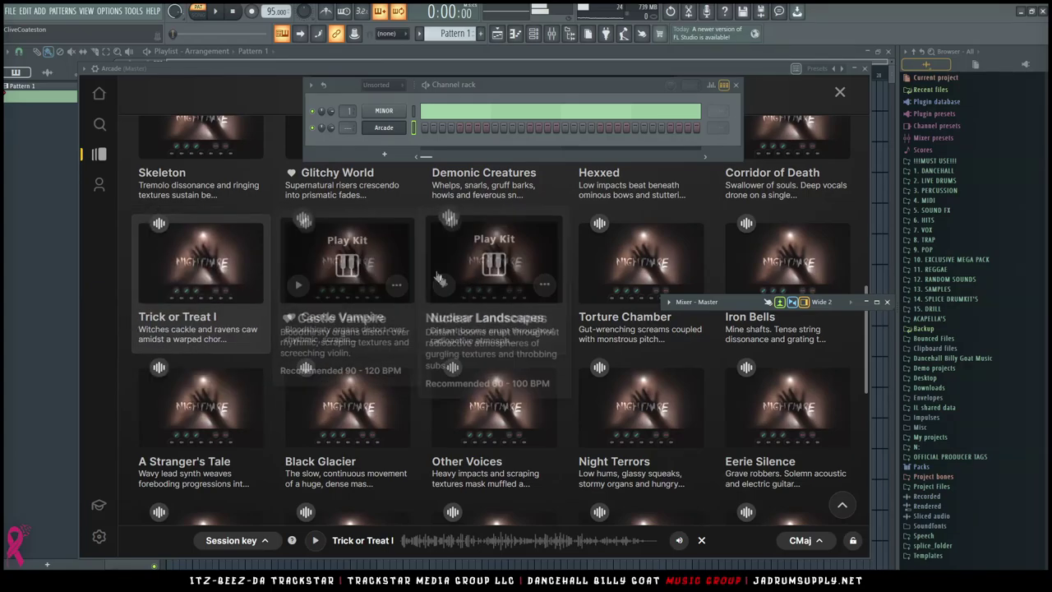
pyautogui.click(484, 233)
pyautogui.press('v')
pyautogui.press('e')
pyautogui.press('e')
pyautogui.press('z')
pyautogui.press('x')
# Set the kit's session key to D min and audition its samples one after another
pyautogui.click(801, 521)
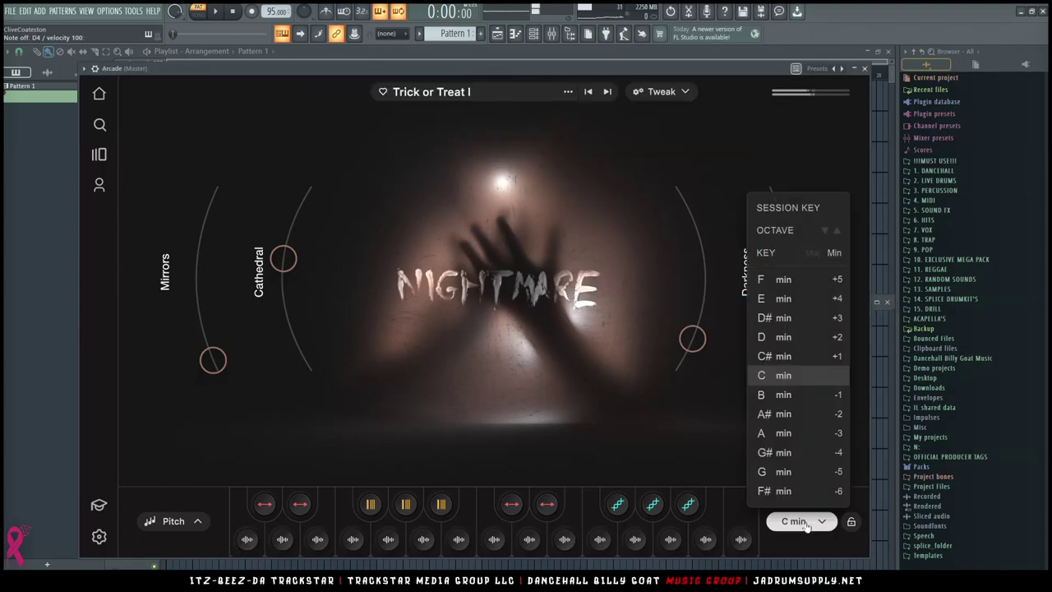
pyautogui.click(783, 337)
pyautogui.press('x')
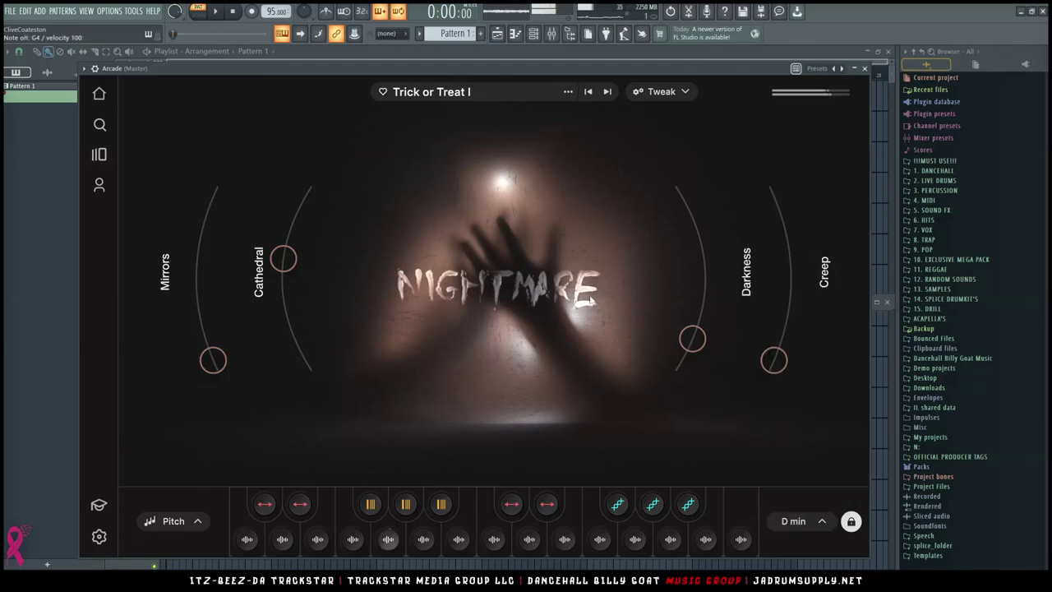
pyautogui.press('n')
pyautogui.press('m')
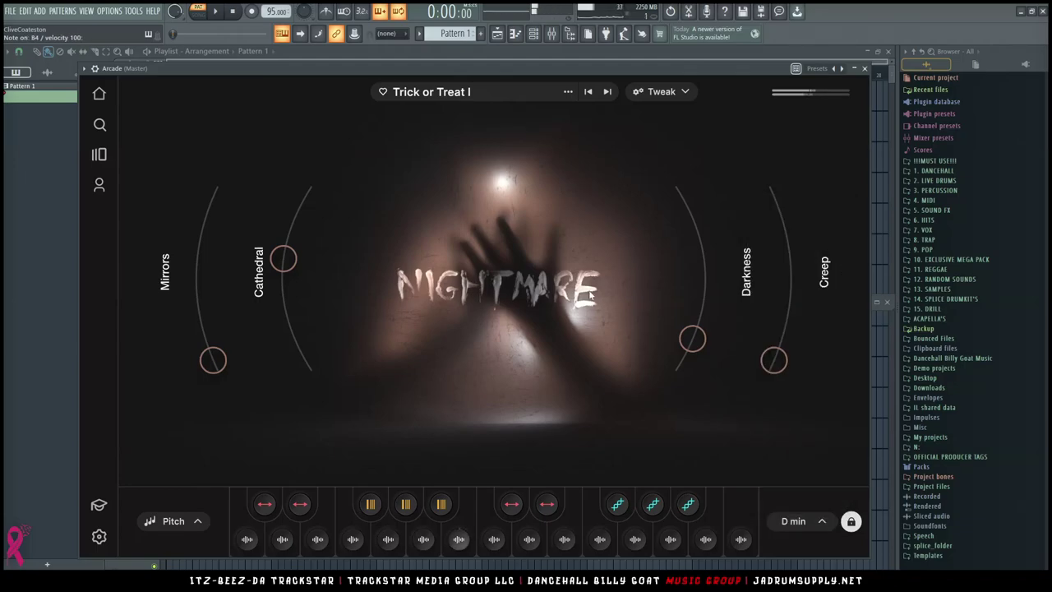
pyautogui.press(',')
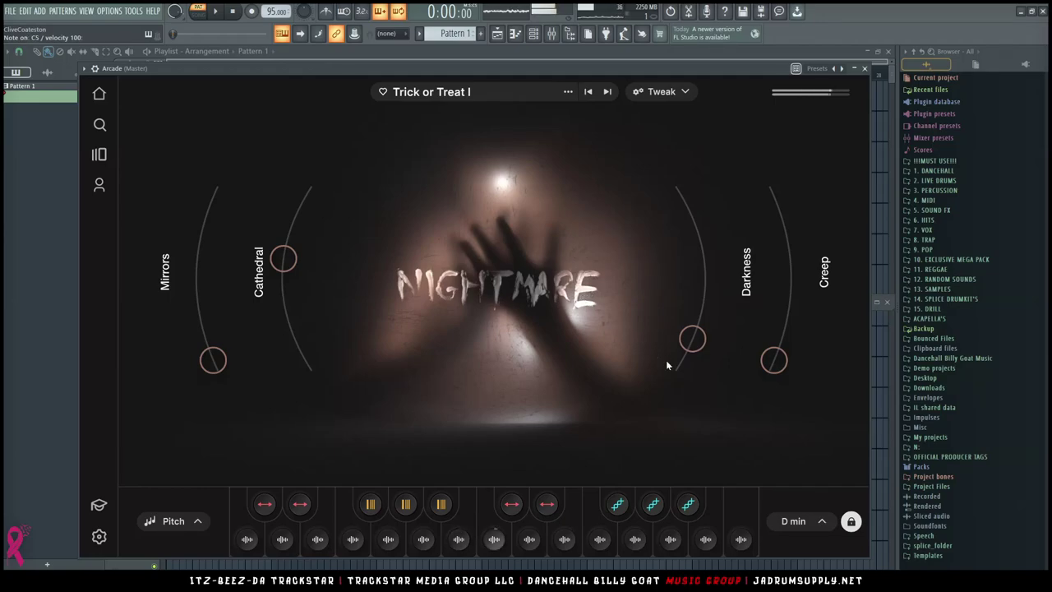
pyautogui.press('.')
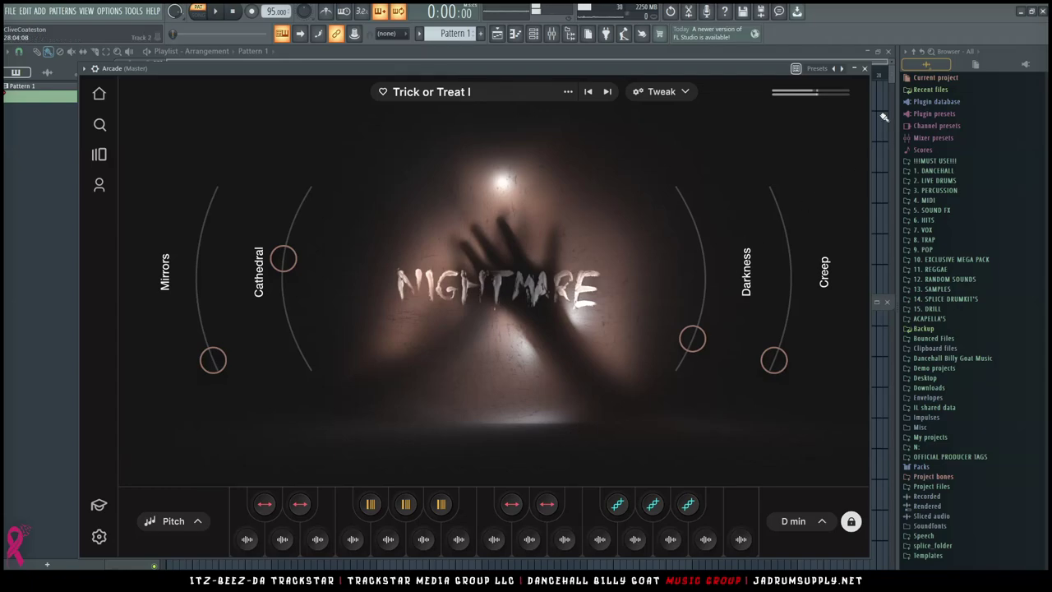
# Open the Arcade channel's piano roll, draw a two-bar D5 note from the start of bar 1 and play it back
pyautogui.click(863, 69)
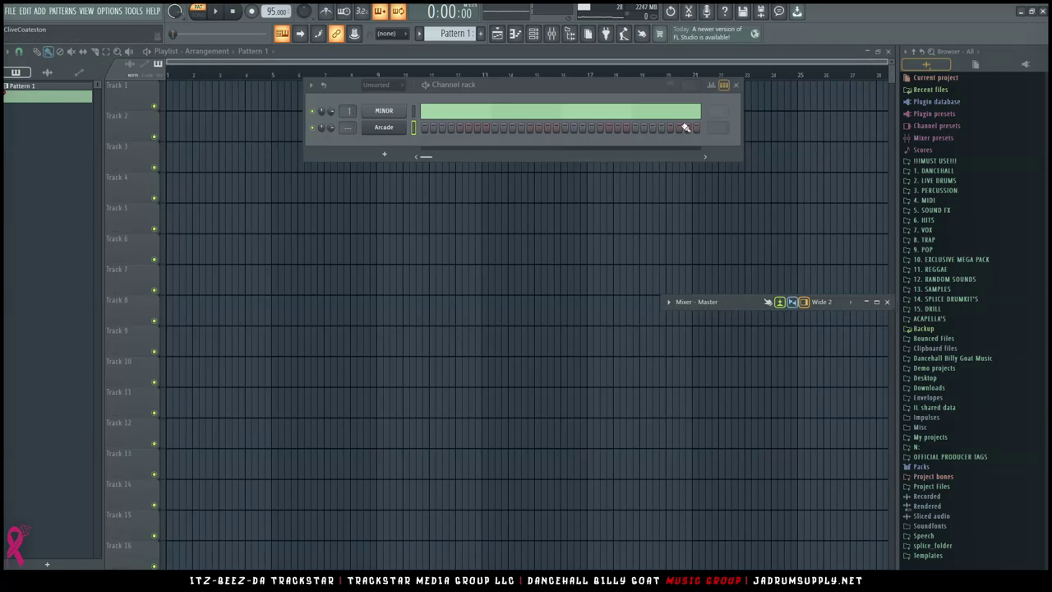
pyautogui.rightClick(365, 125)
pyautogui.click(387, 129)
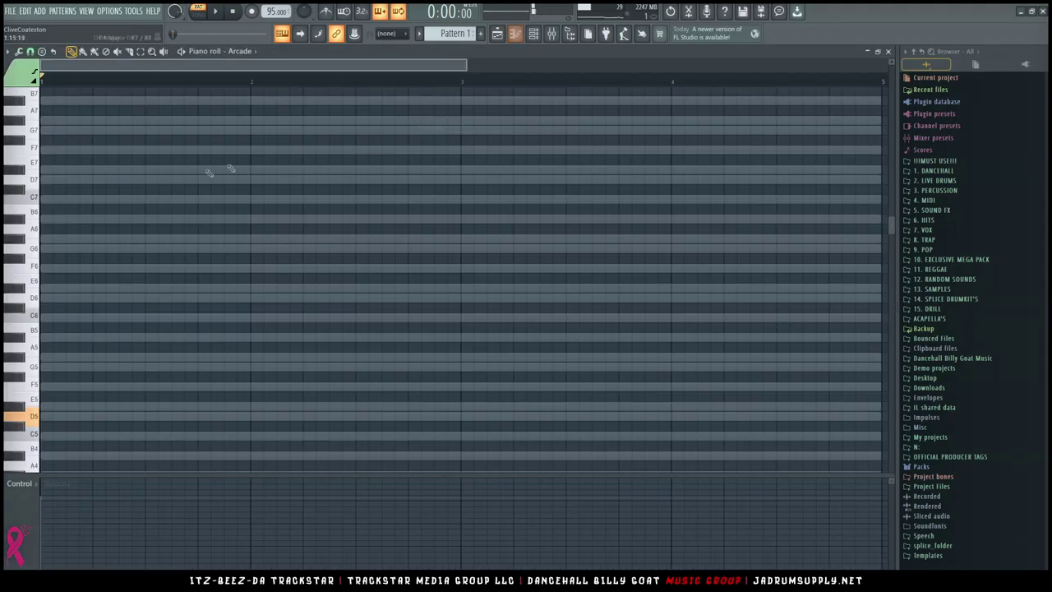
pyautogui.click(48, 418)
pyautogui.moveTo(63, 417); pyautogui.dragTo(448, 419)
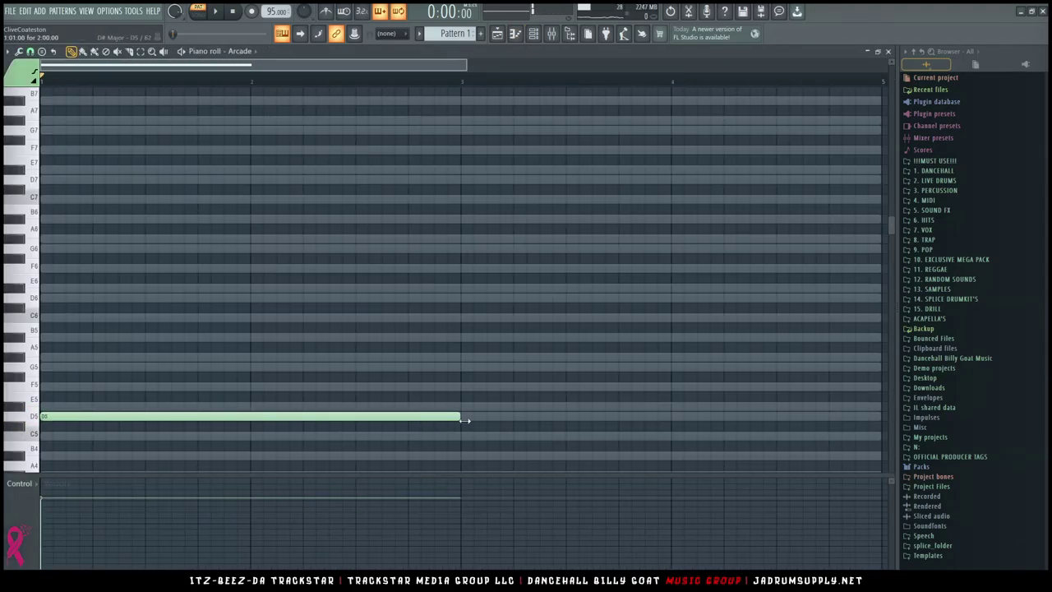
pyautogui.press('space')
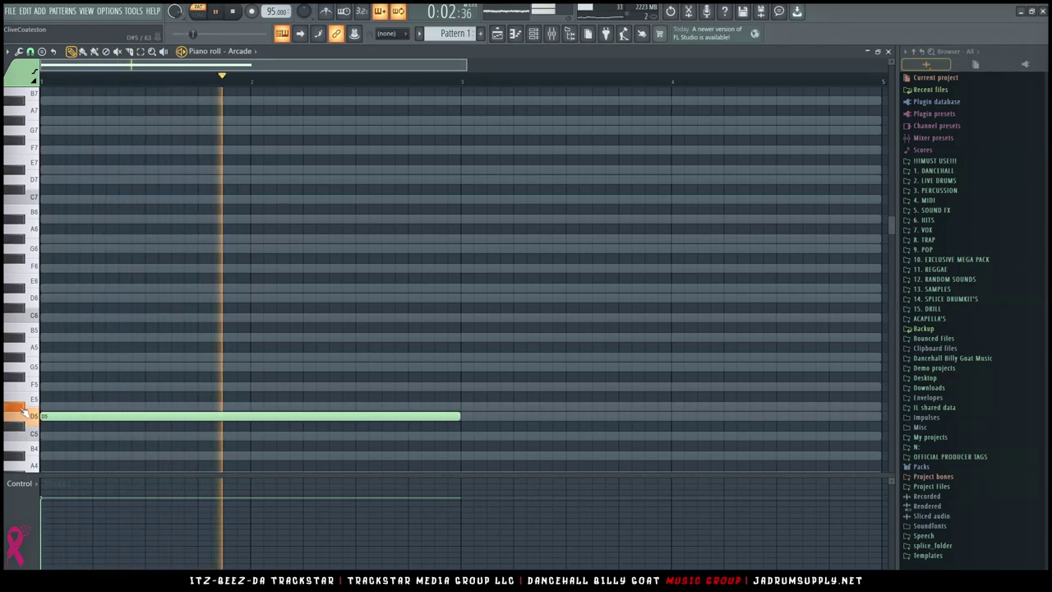
pyautogui.press('space')
# Add a D#5 note from beat 2 to the end of bar 2 and slice the D5 note at the start of bar 2
pyautogui.click(92, 406)
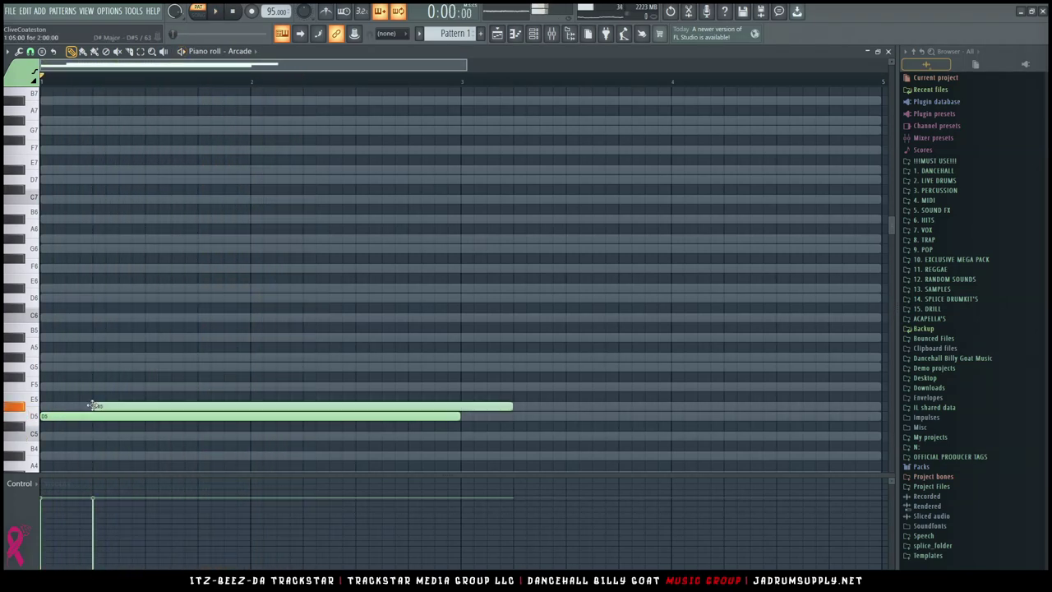
pyautogui.moveTo(176, 406); pyautogui.dragTo(395, 409)
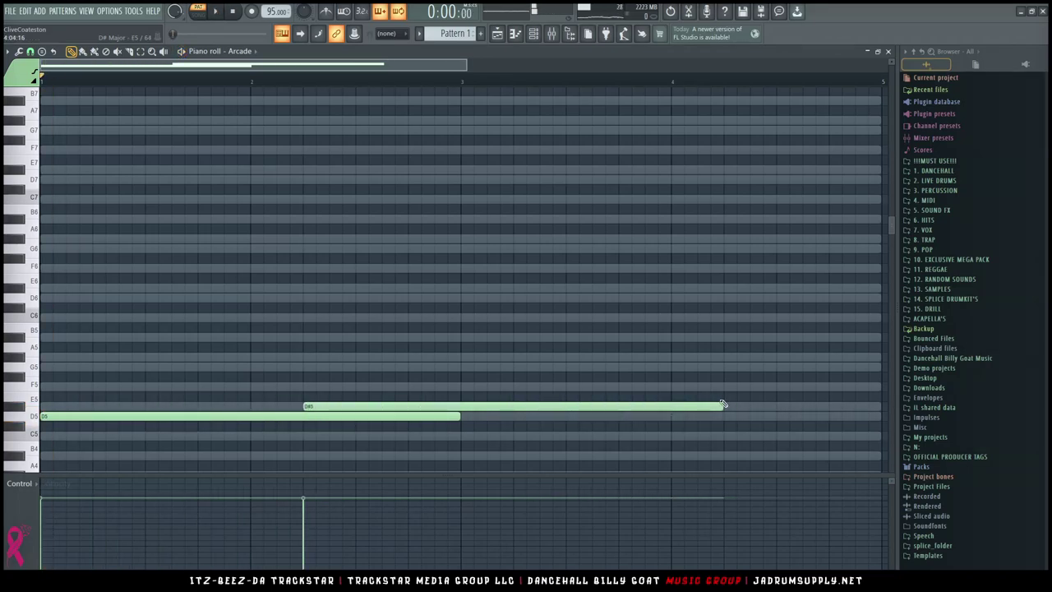
pyautogui.moveTo(720, 408); pyautogui.dragTo(486, 406)
pyautogui.press('space')
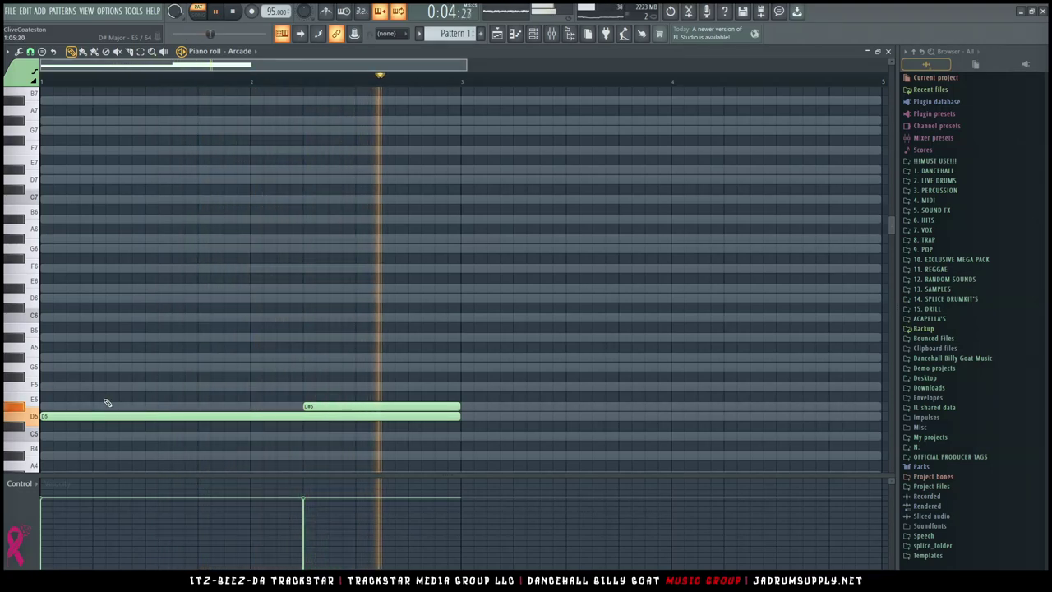
pyautogui.moveTo(249, 388); pyautogui.dragTo(255, 432)
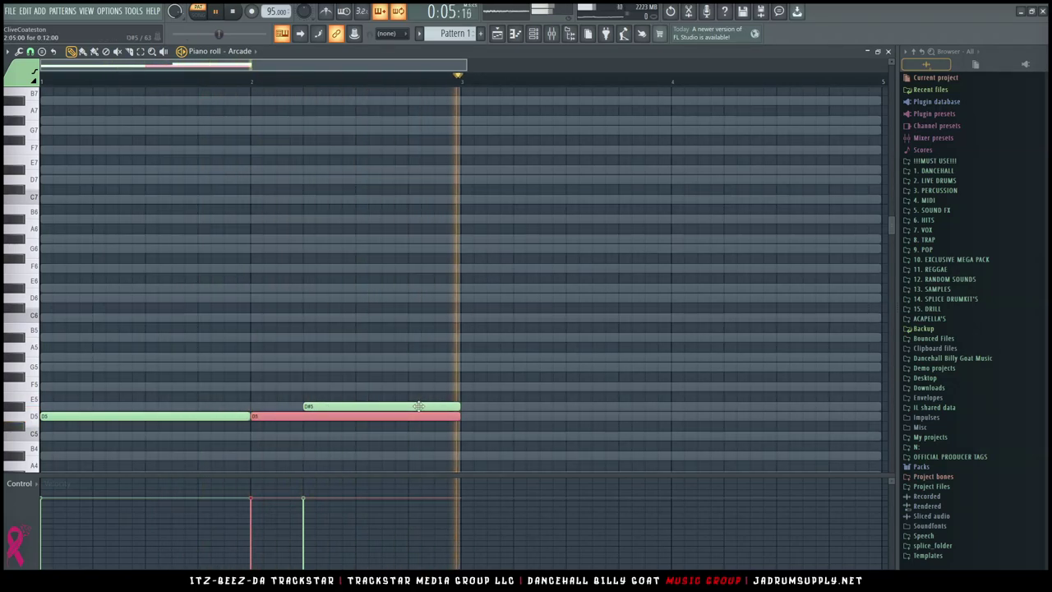
pyautogui.press('space')
# Duplicate all the notes of bars 1 and 2 into bars 3 and 4 and clear the selection
pyautogui.hotkey('ctrl', 'a')
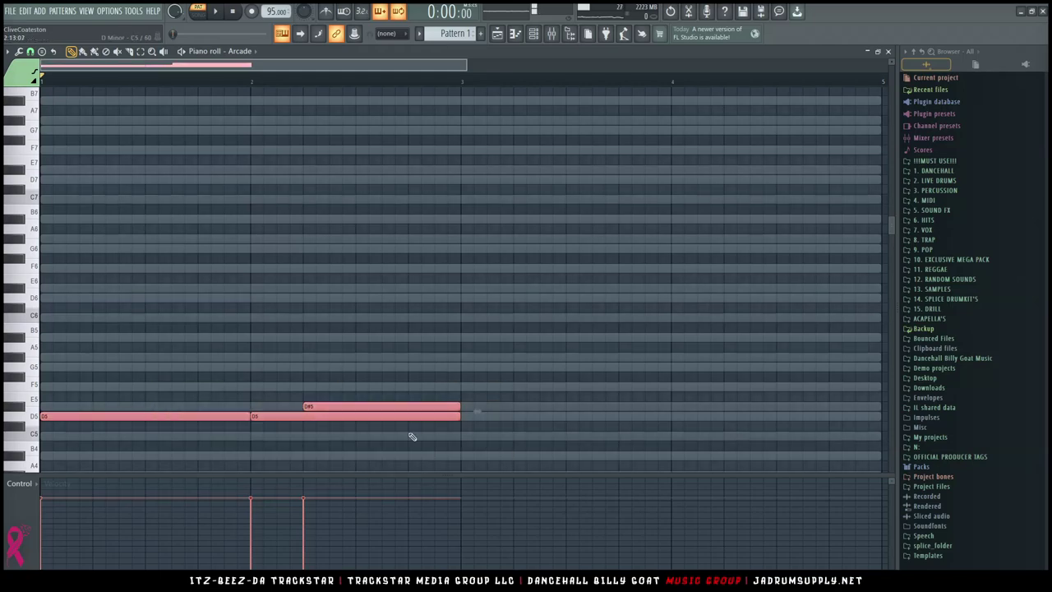
pyautogui.hotkey('ctrl', 'b')
pyautogui.hotkey('ctrl', 'd')
pyautogui.click(18, 360)
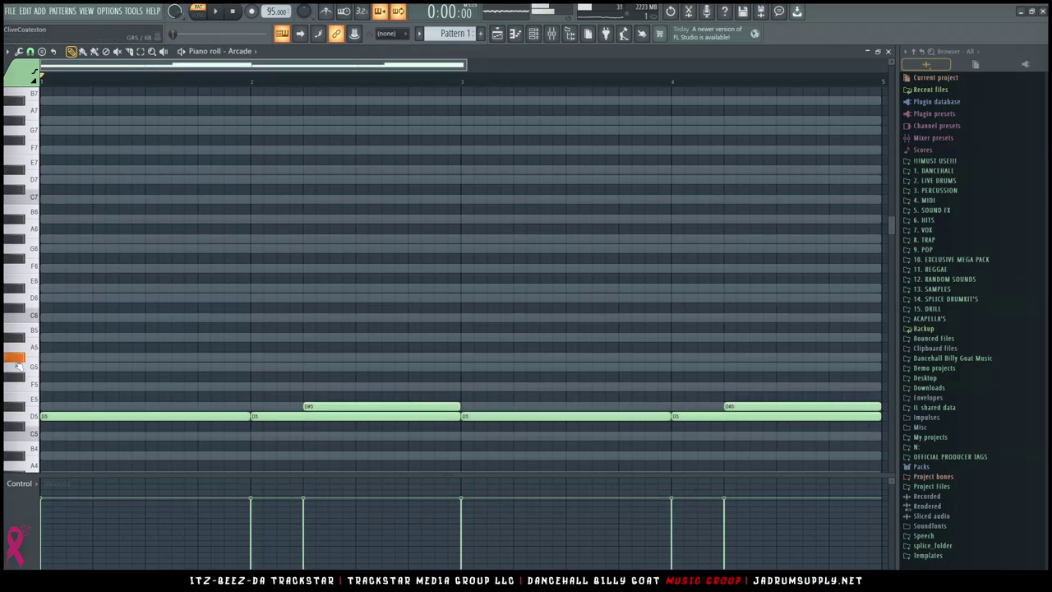
pyautogui.click(32, 353)
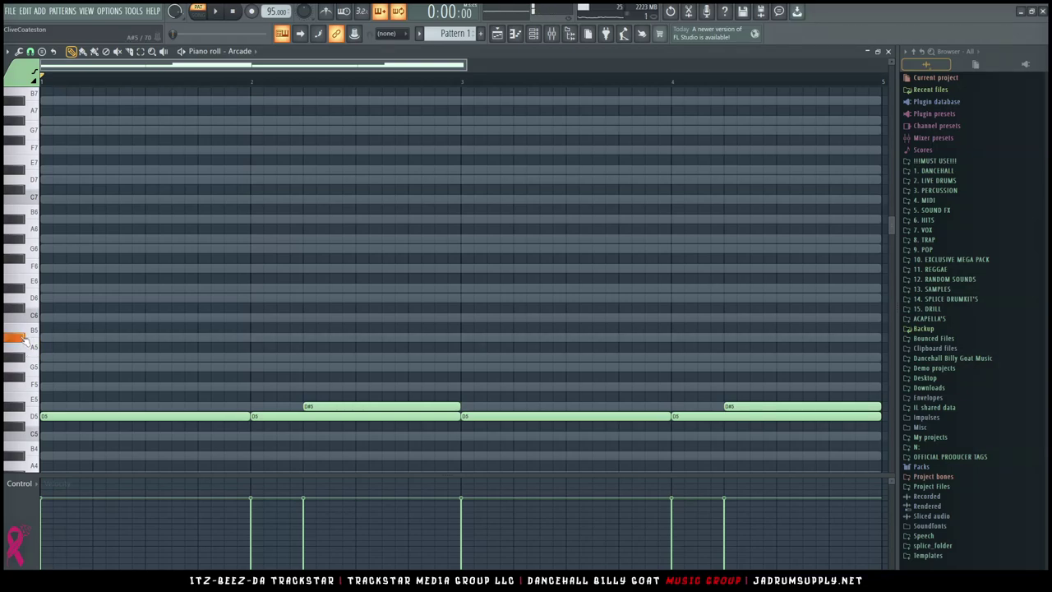
pyautogui.click(32, 348)
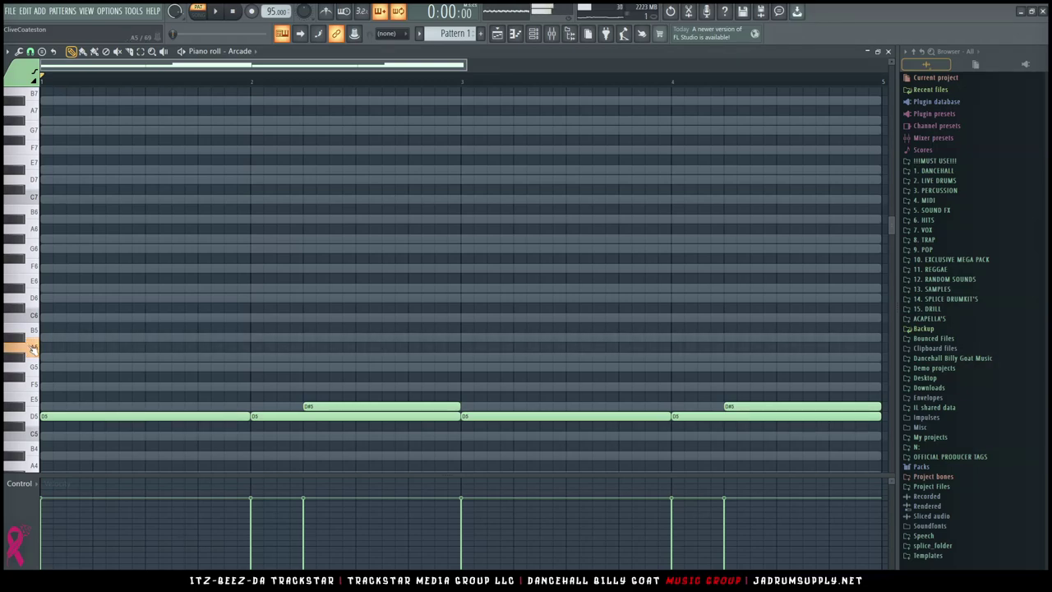
pyautogui.moveTo(58, 348); pyautogui.dragTo(42, 348)
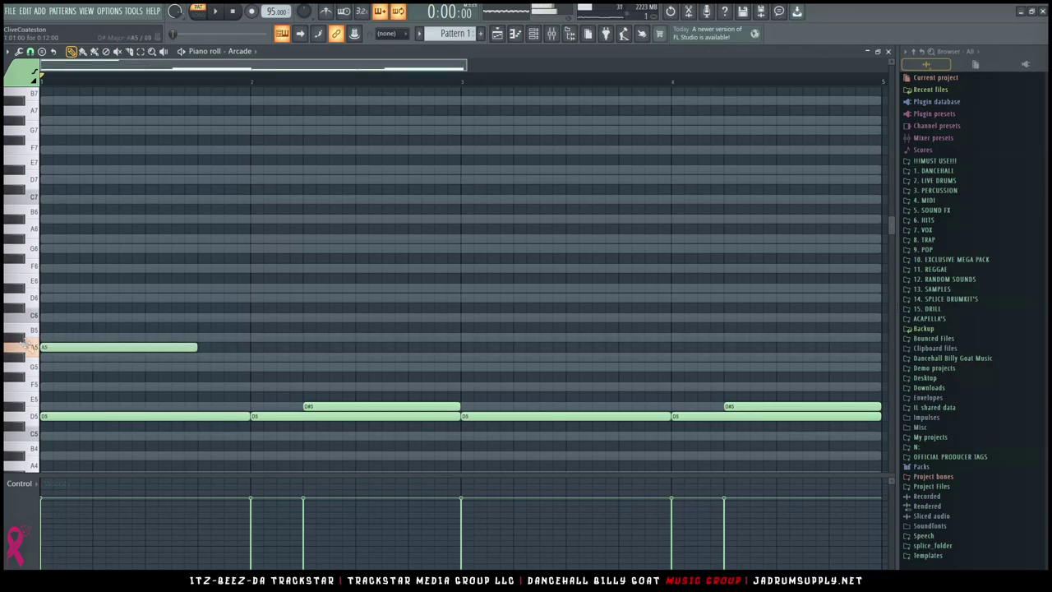
pyautogui.rightClick(178, 348)
# Route the Arcade channel to mixer insert 1, then expand the mixer and arm that insert for recording
pyautogui.click(535, 33)
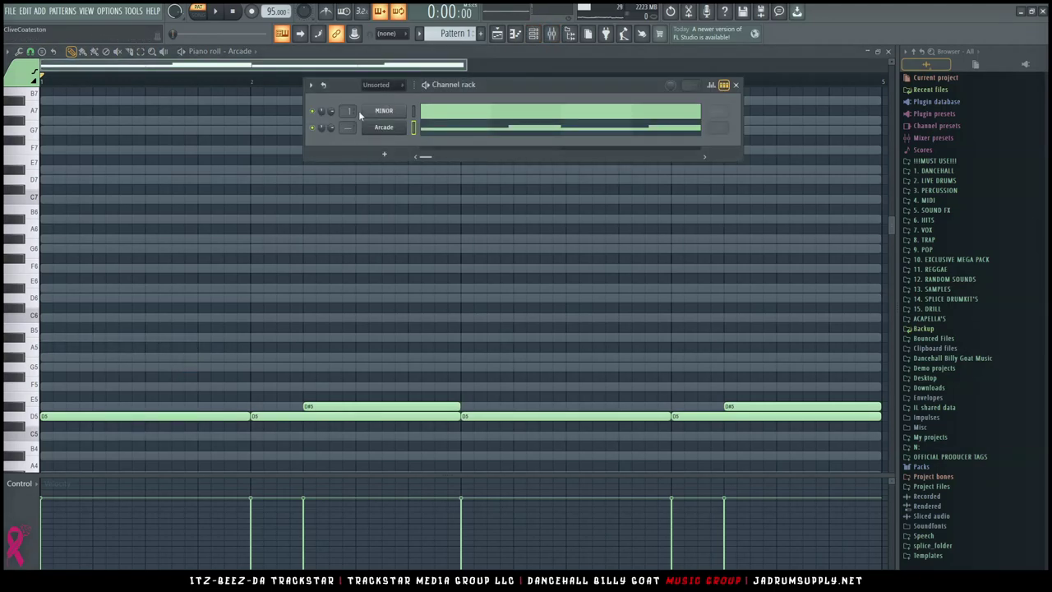
pyautogui.click(552, 32)
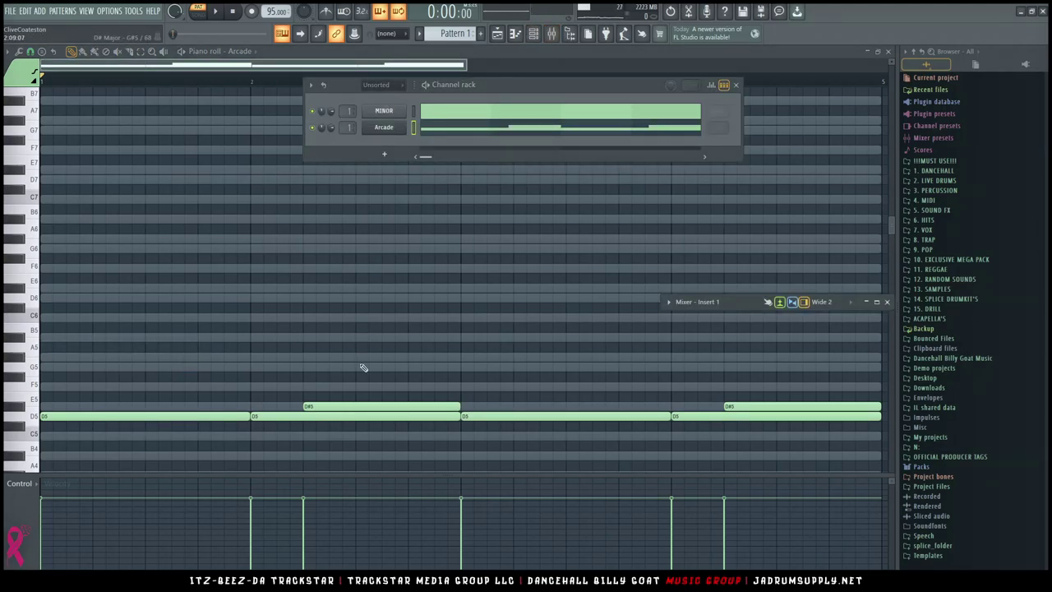
pyautogui.click(557, 34)
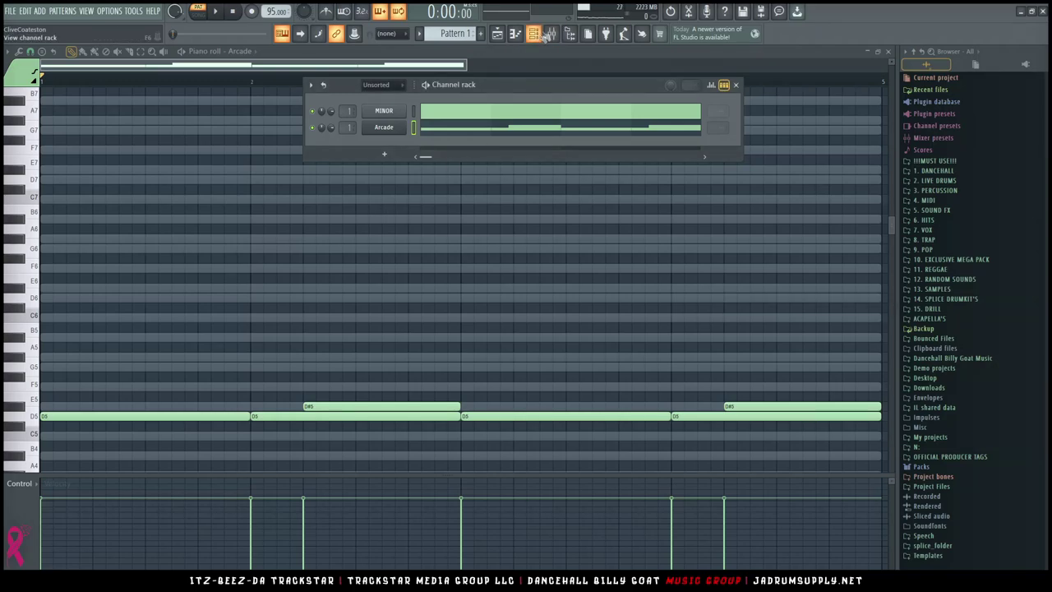
pyautogui.click(553, 34)
pyautogui.doubleClick(730, 304)
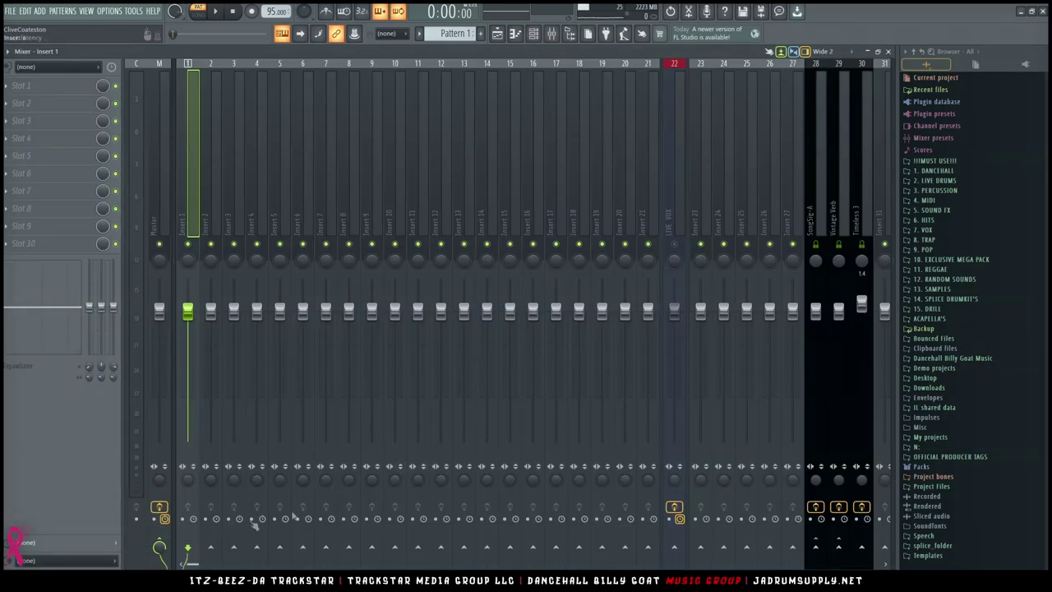
pyautogui.press('Return')
pyautogui.moveTo(665, 313); pyautogui.dragTo(100, 565)
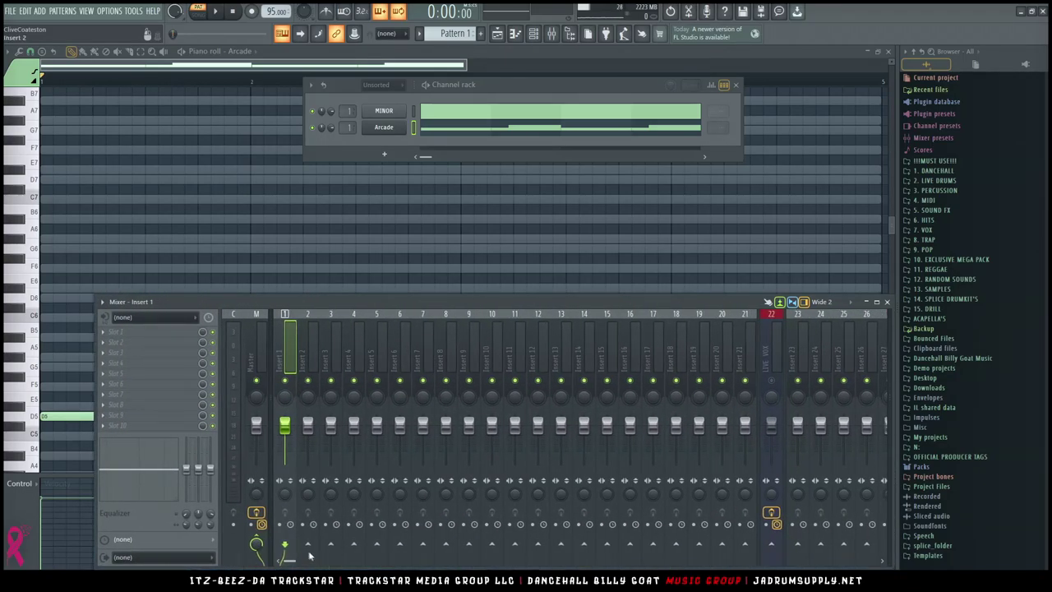
# Place Pattern 1 at bar 1 of Track 1 in the playlist and record its four bars as audio in song mode
pyautogui.press('F5')
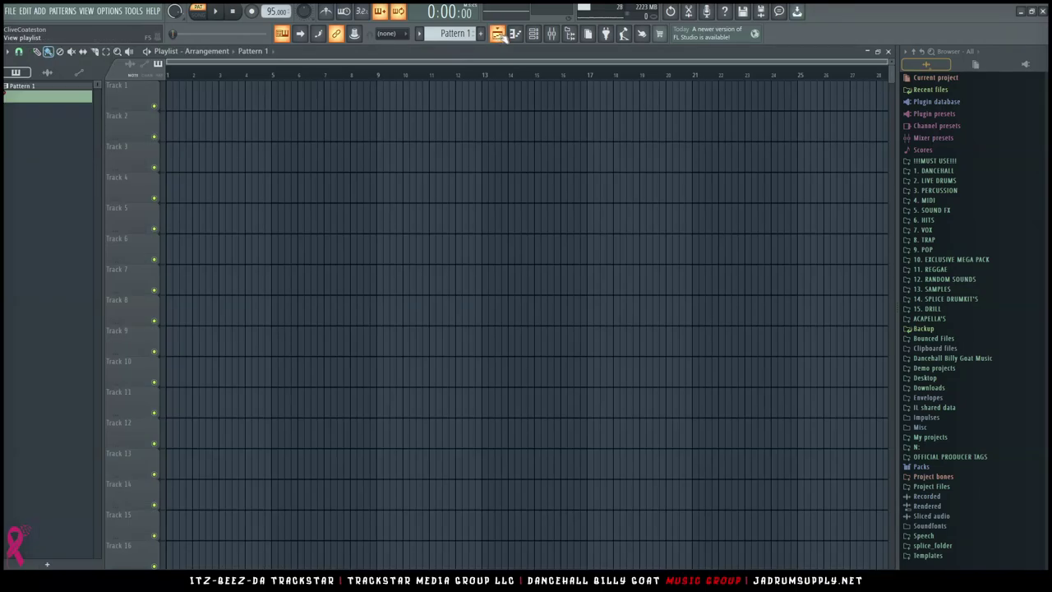
pyautogui.moveTo(193, 95); pyautogui.dragTo(170, 95)
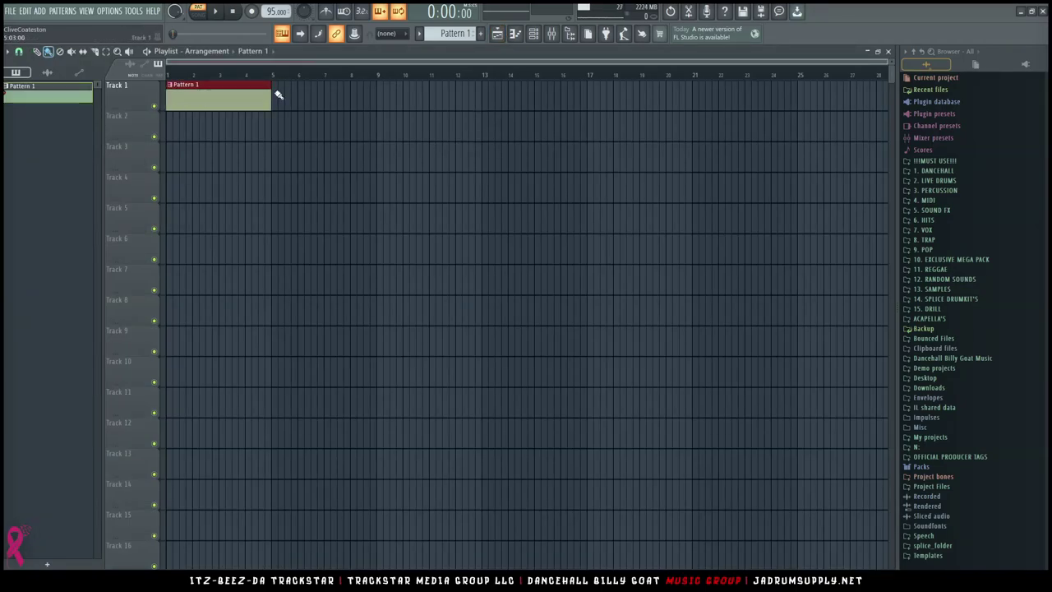
pyautogui.click(203, 13)
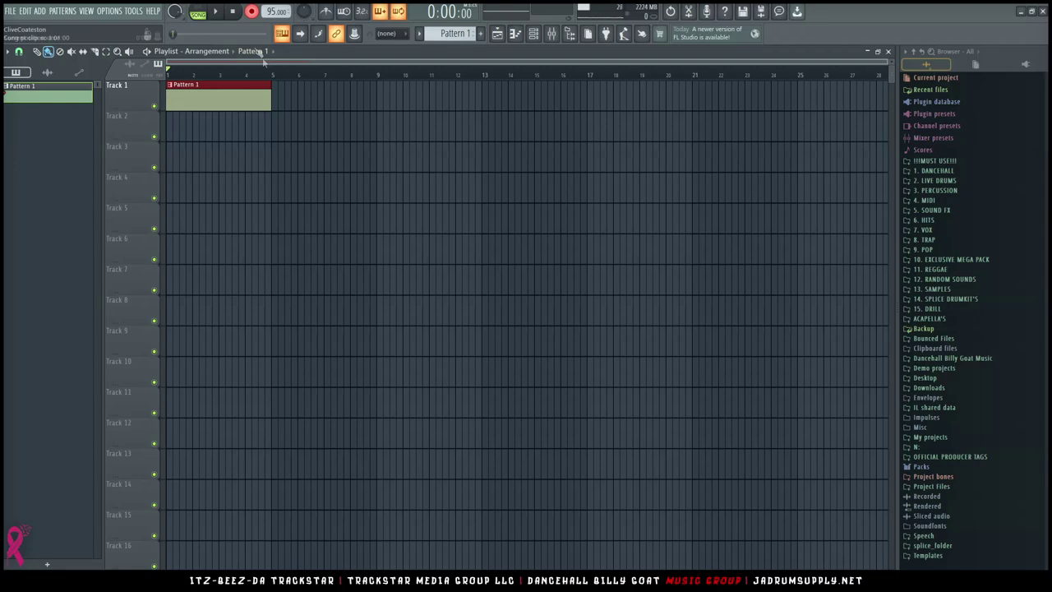
pyautogui.press('space')
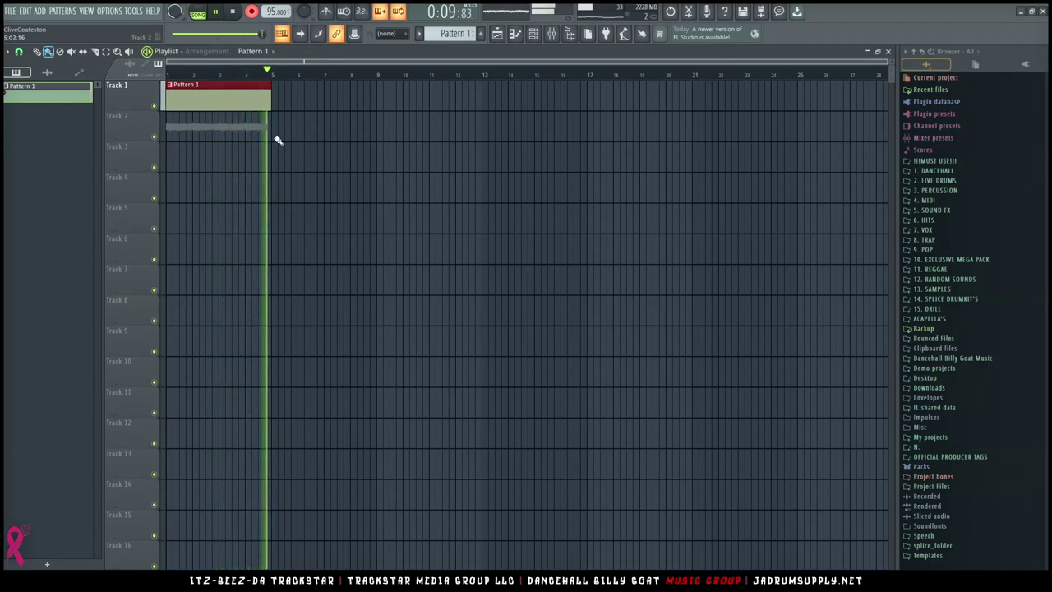
pyautogui.press('space')
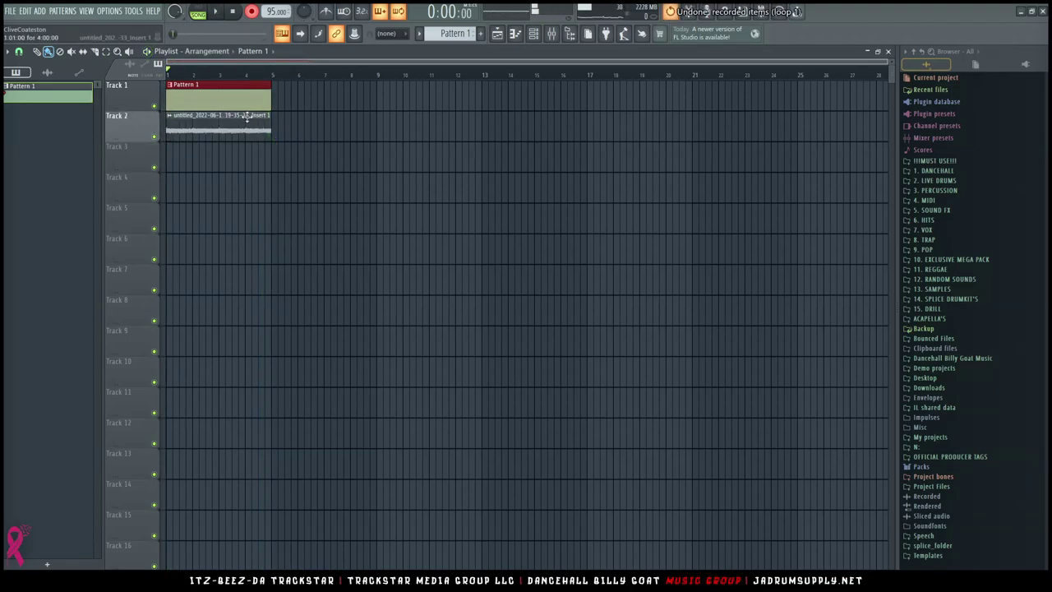
# Rename the recorded audio clip on Track 2 as Trick_Or_Treat_Synth, after checking the kit name in Arcade
pyautogui.click(533, 32)
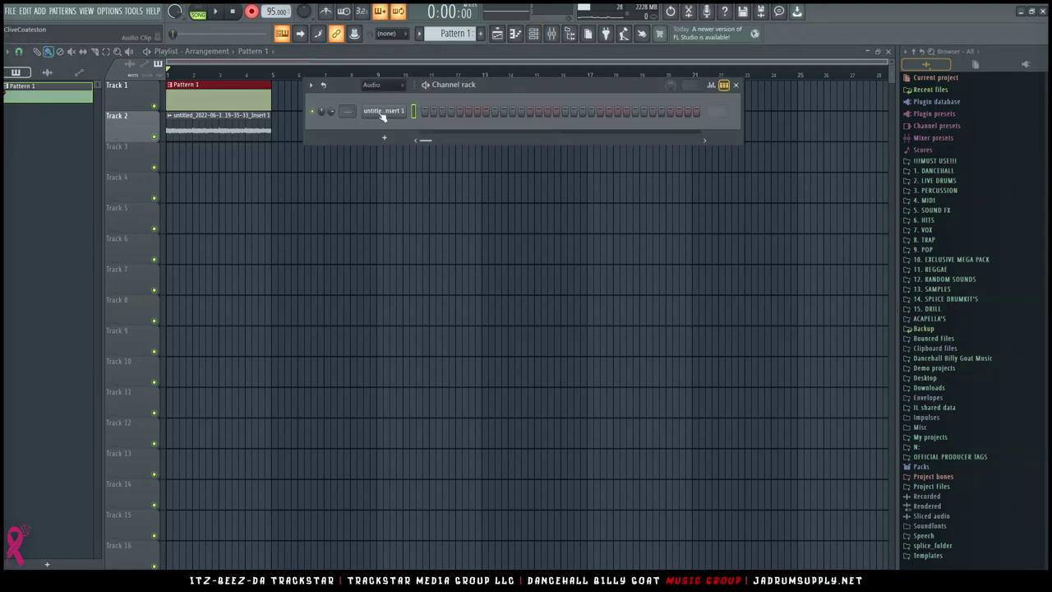
pyautogui.click(383, 110)
pyautogui.scroll(-1, 384, 93)
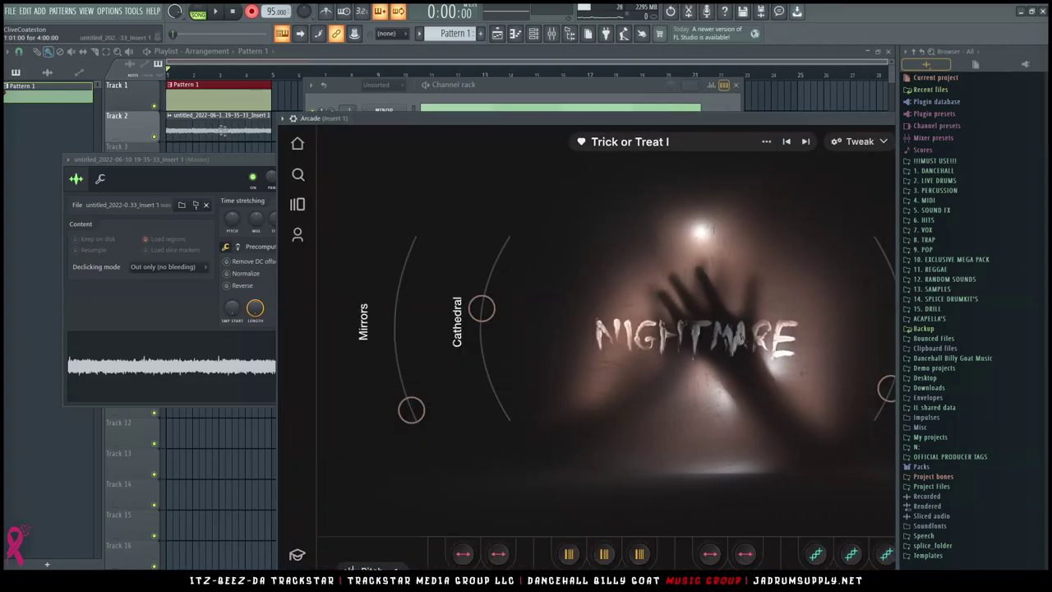
pyautogui.click(201, 133)
pyautogui.press('F2')
pyautogui.write('Trick_Or_Treat')
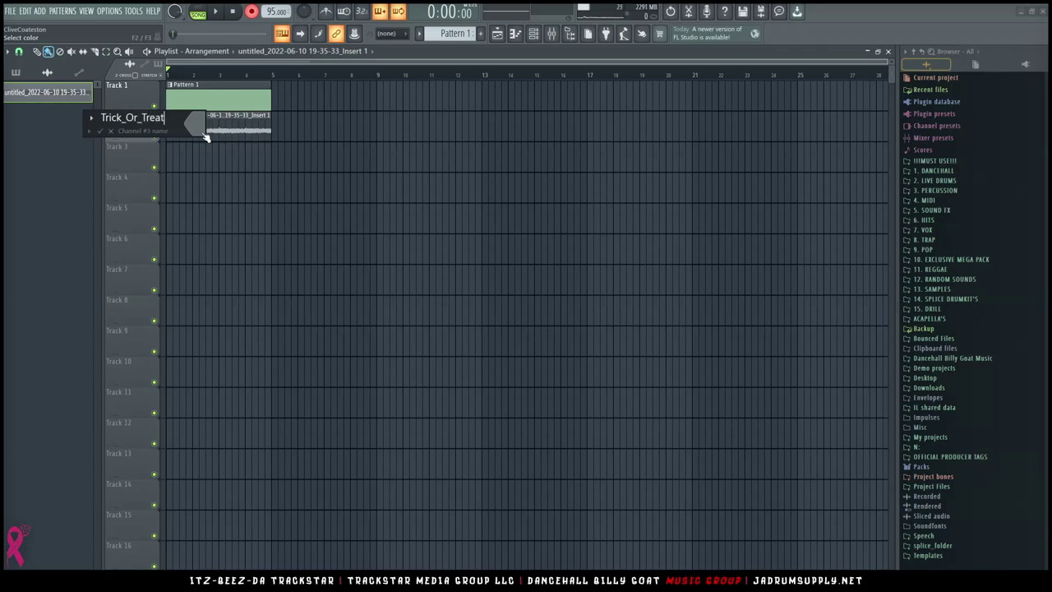
pyautogui.write('_Synth')
pyautogui.press('Return')
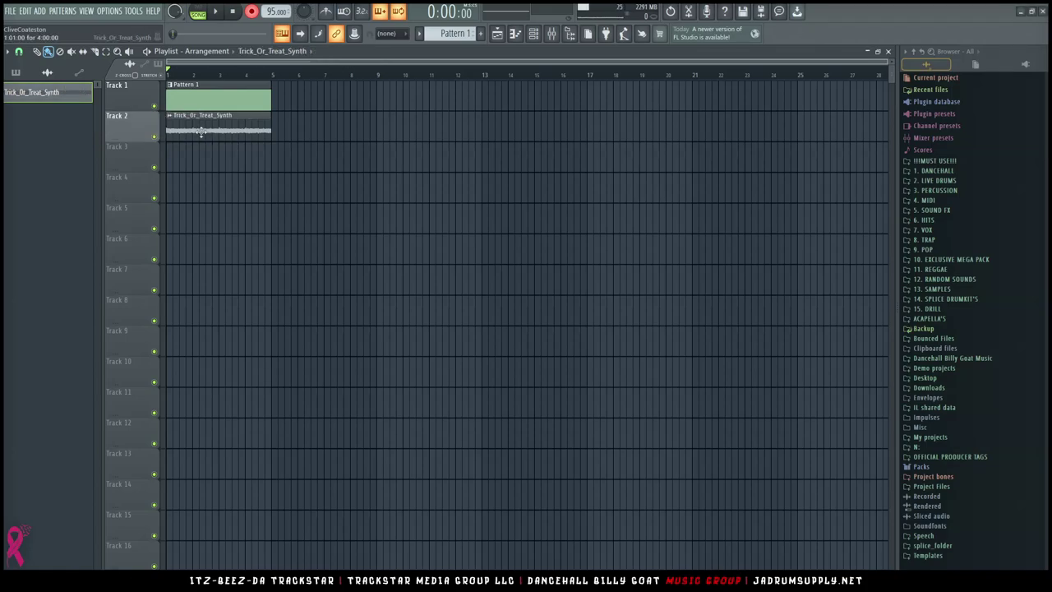
# Load the Castle Vampire kit in Arcade and audition its samples and the song with it
pyautogui.click(532, 33)
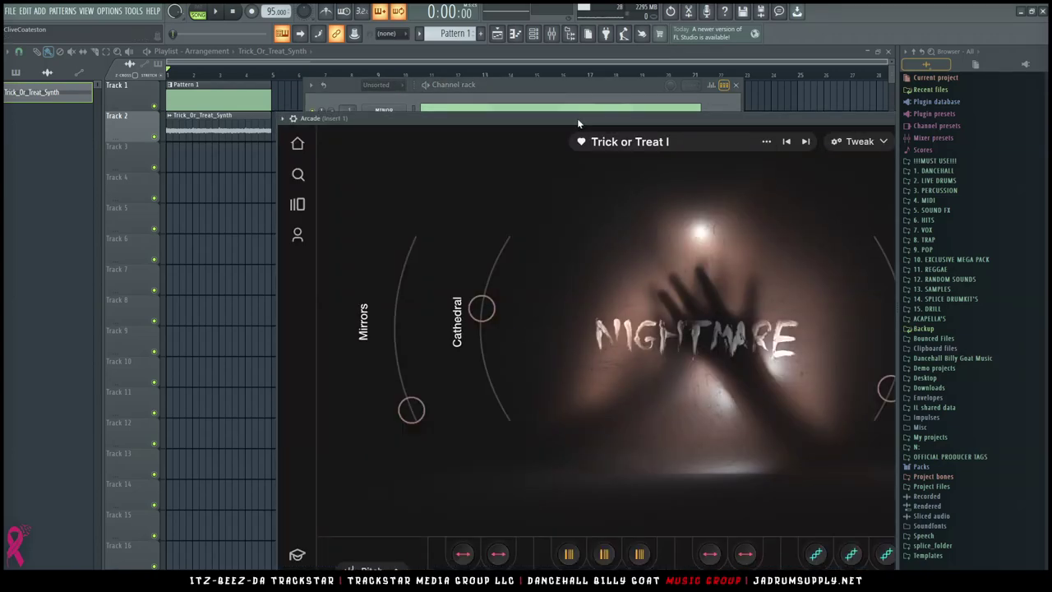
pyautogui.moveTo(570, 119); pyautogui.dragTo(395, 88)
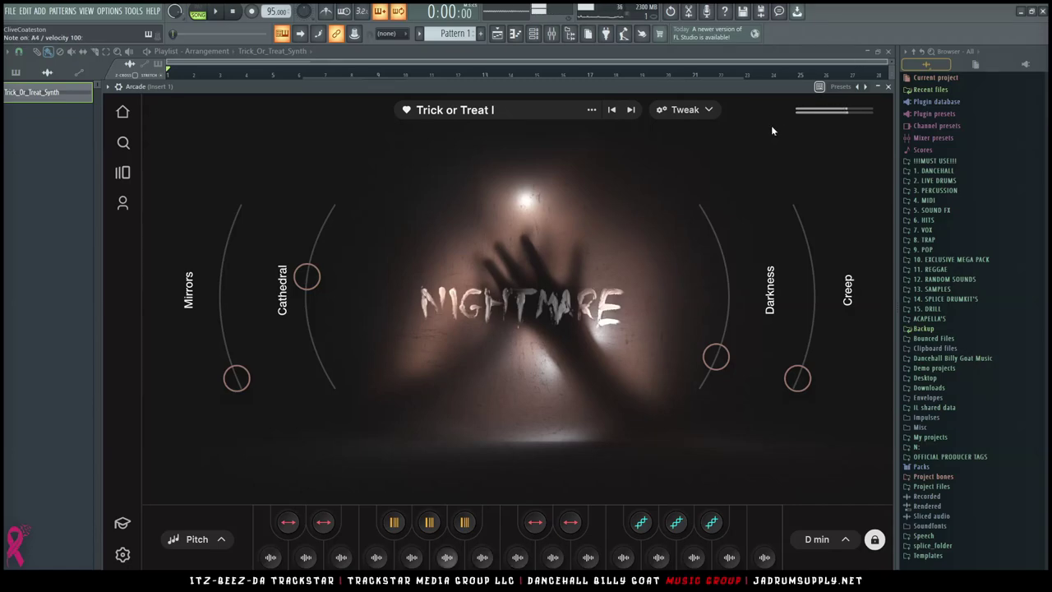
pyautogui.click(626, 111)
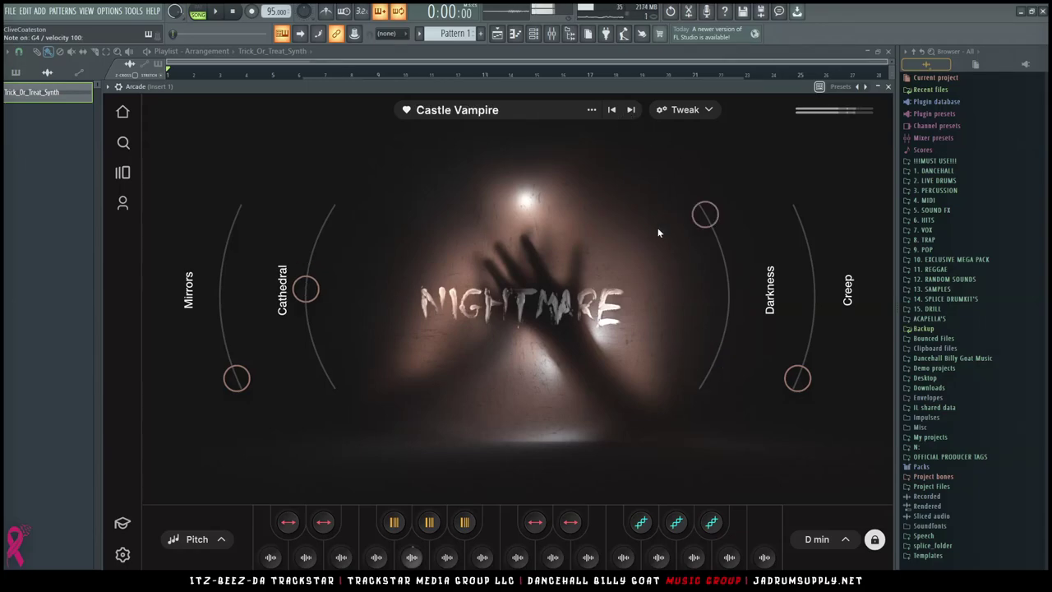
pyautogui.press('space')
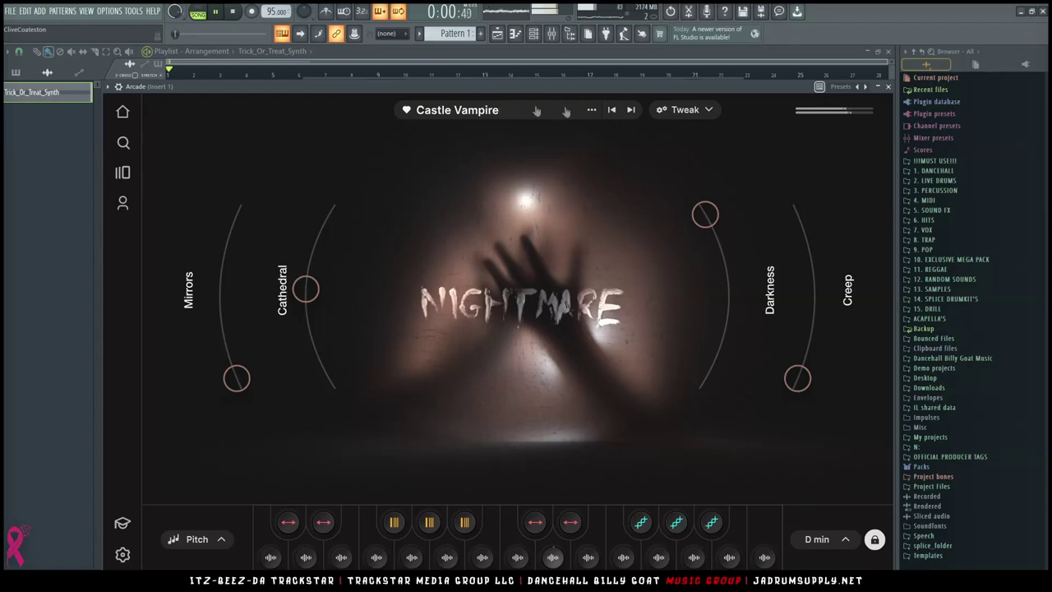
pyautogui.moveTo(641, 86); pyautogui.dragTo(633, 156)
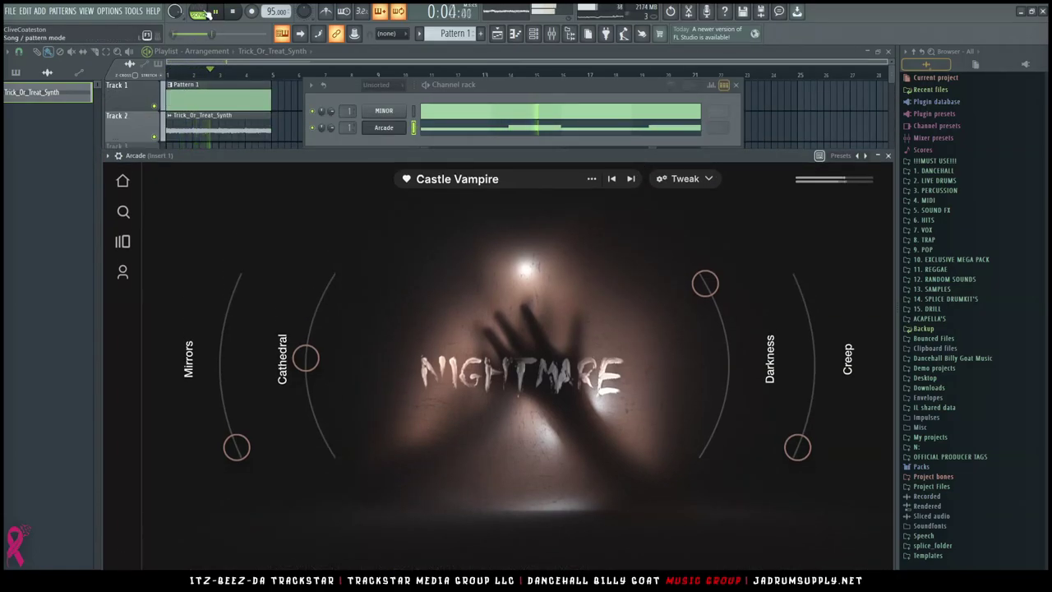
# In pattern mode, transpose all the Arcade notes up so the D5 notes sit on G5, then on A5, playing back each version
pyautogui.press('l')
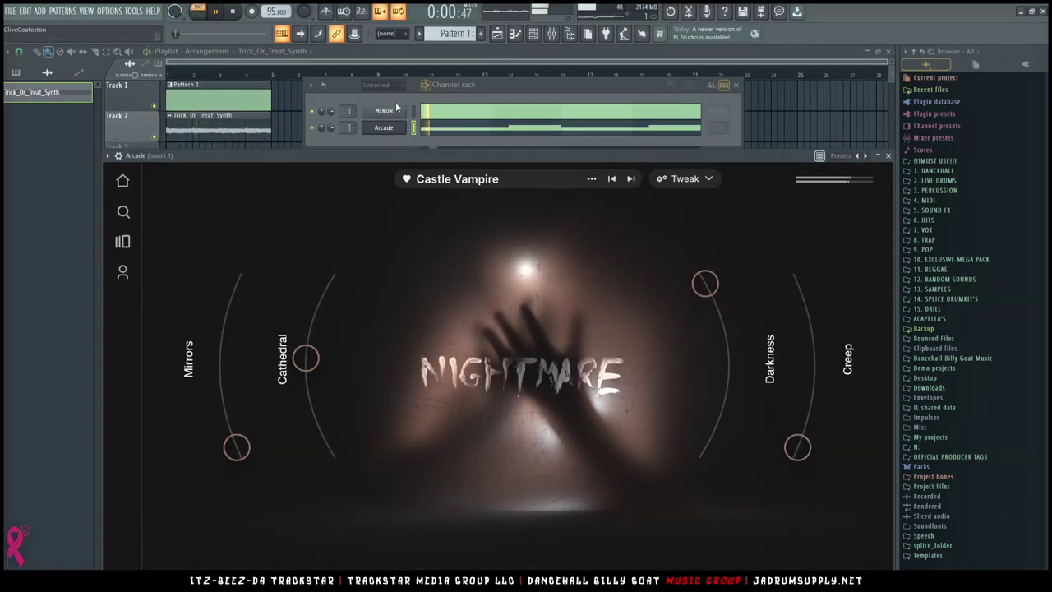
pyautogui.click(501, 134)
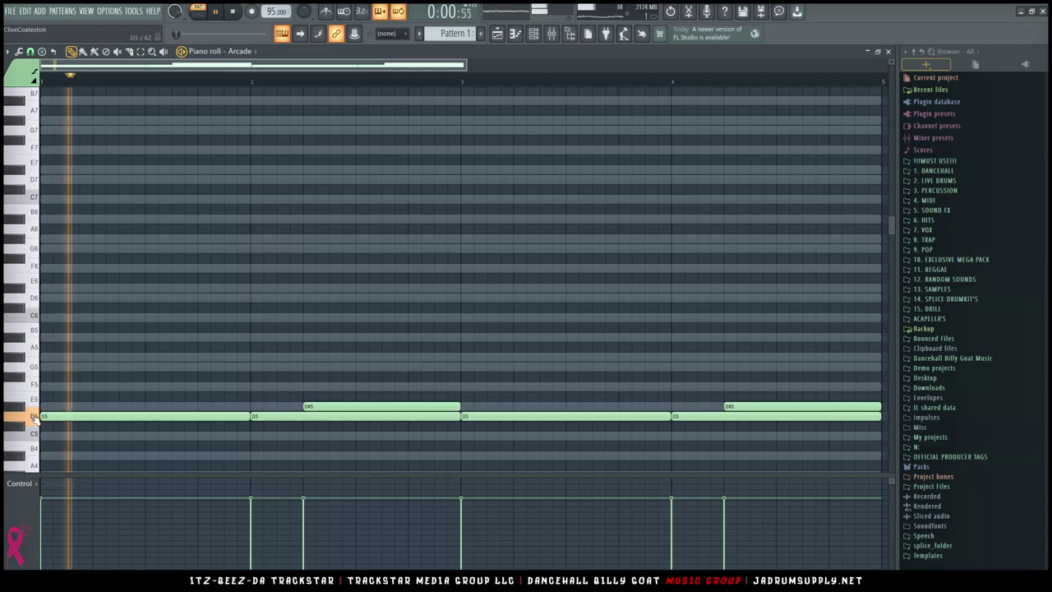
pyautogui.press('space')
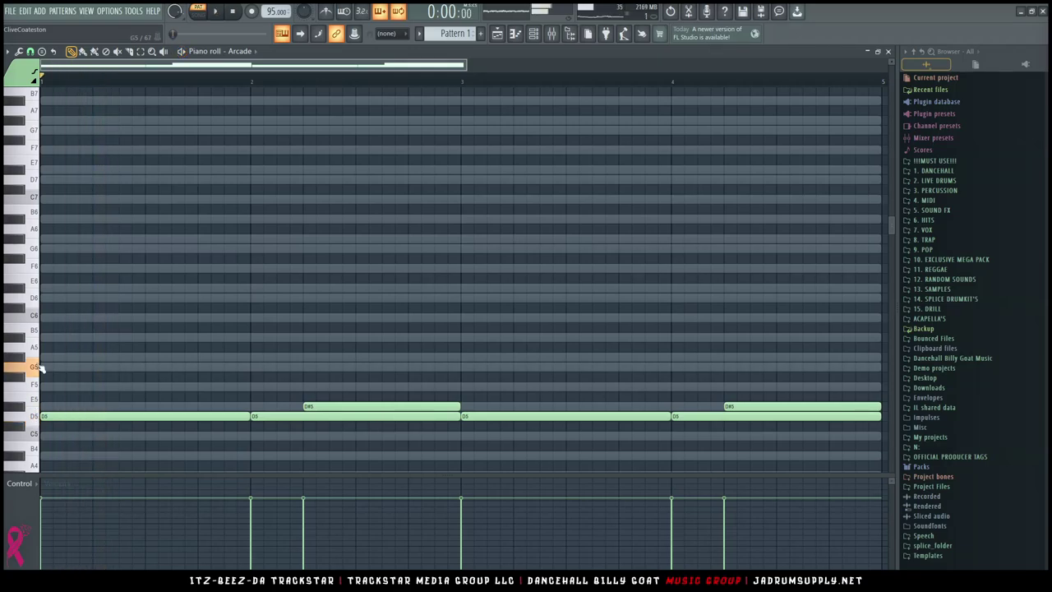
pyautogui.doubleClick(35, 417)
pyautogui.moveTo(26, 417); pyautogui.dragTo(38, 359)
pyautogui.press('space')
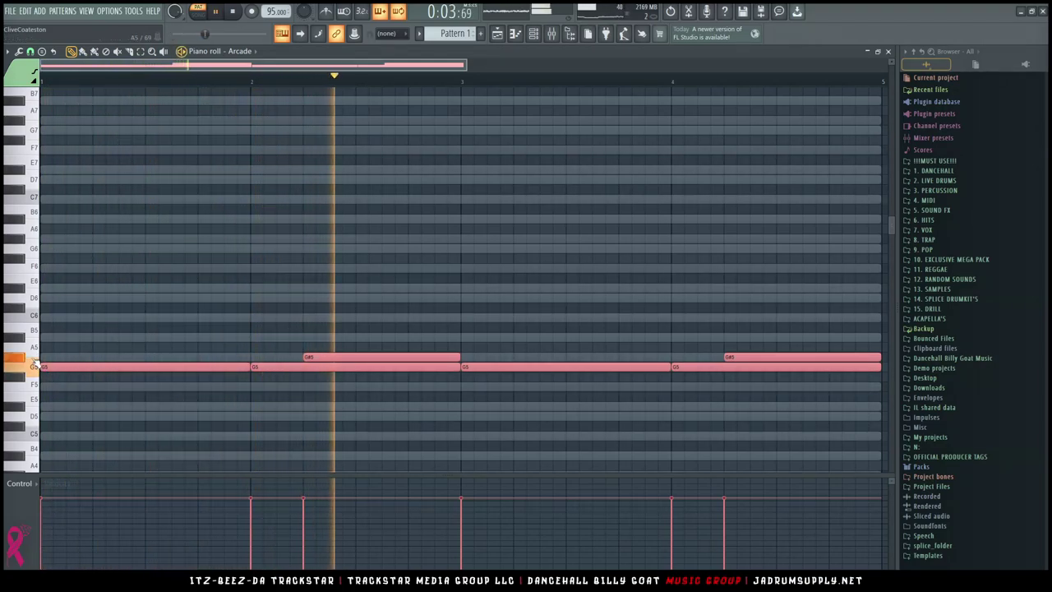
pyautogui.press('space')
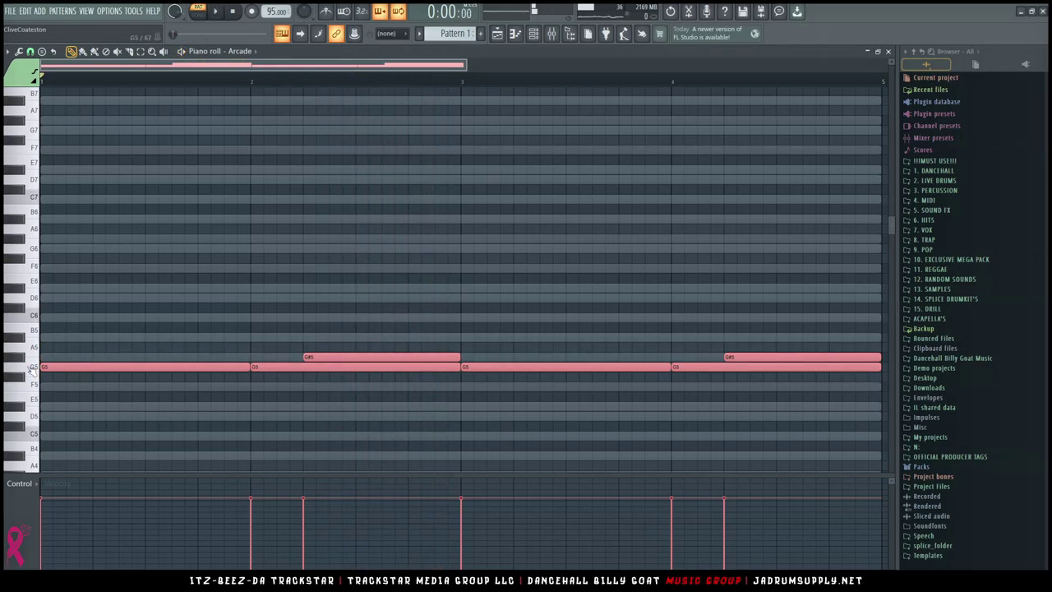
pyautogui.moveTo(47, 366); pyautogui.dragTo(46, 346)
pyautogui.press('space')
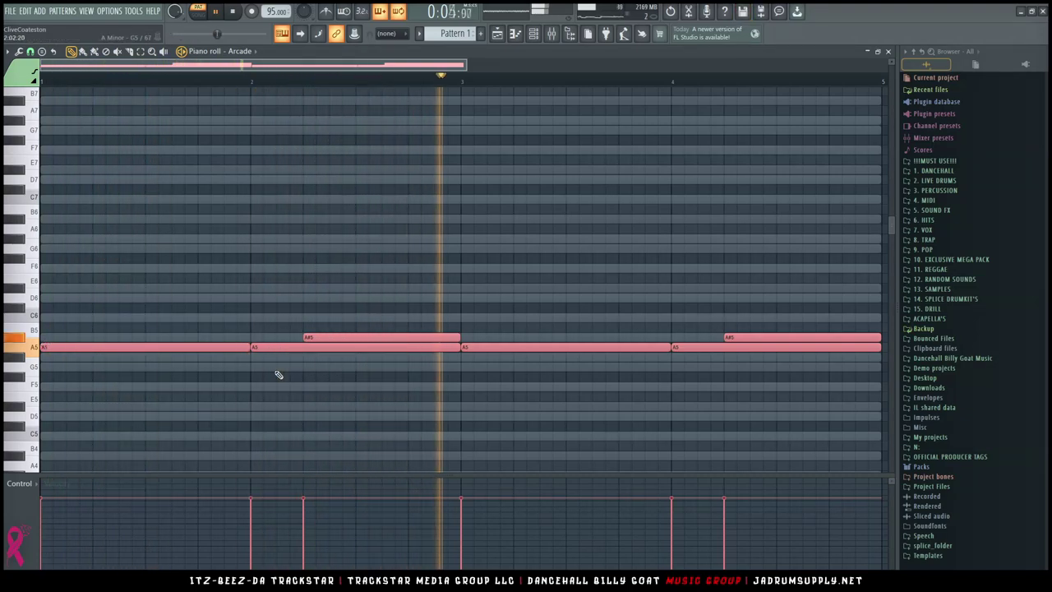
pyautogui.scroll(-4, 271, 88)
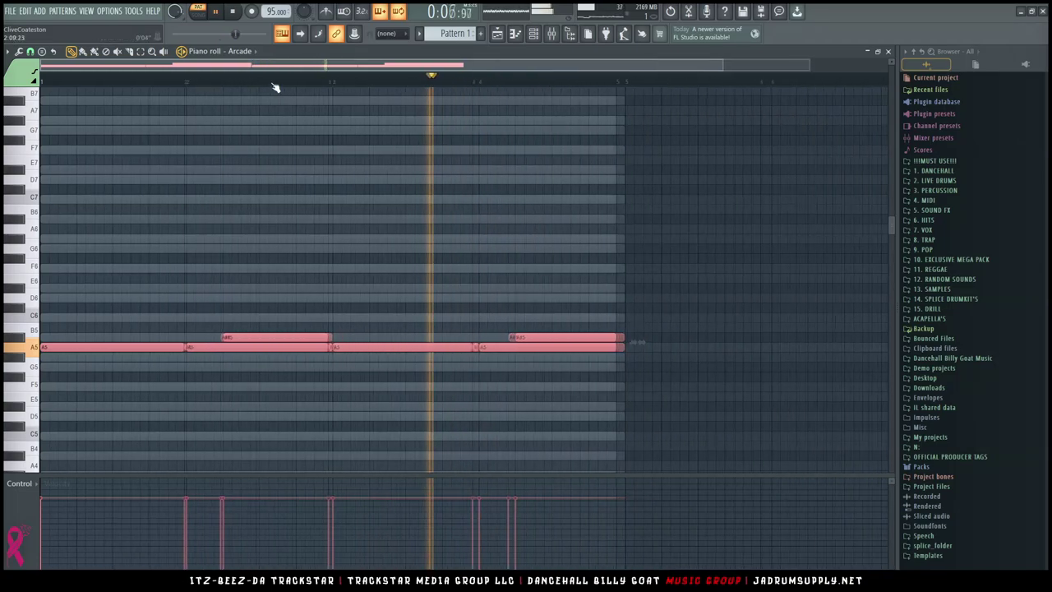
pyautogui.doubleClick(221, 367)
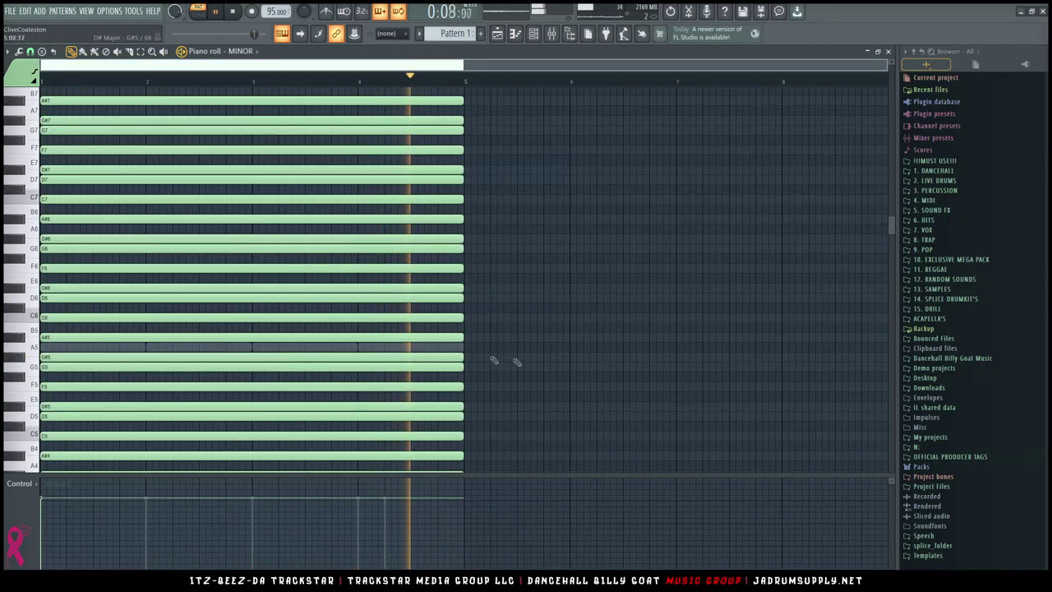
pyautogui.rightClick(448, 356)
pyautogui.doubleClick(452, 353)
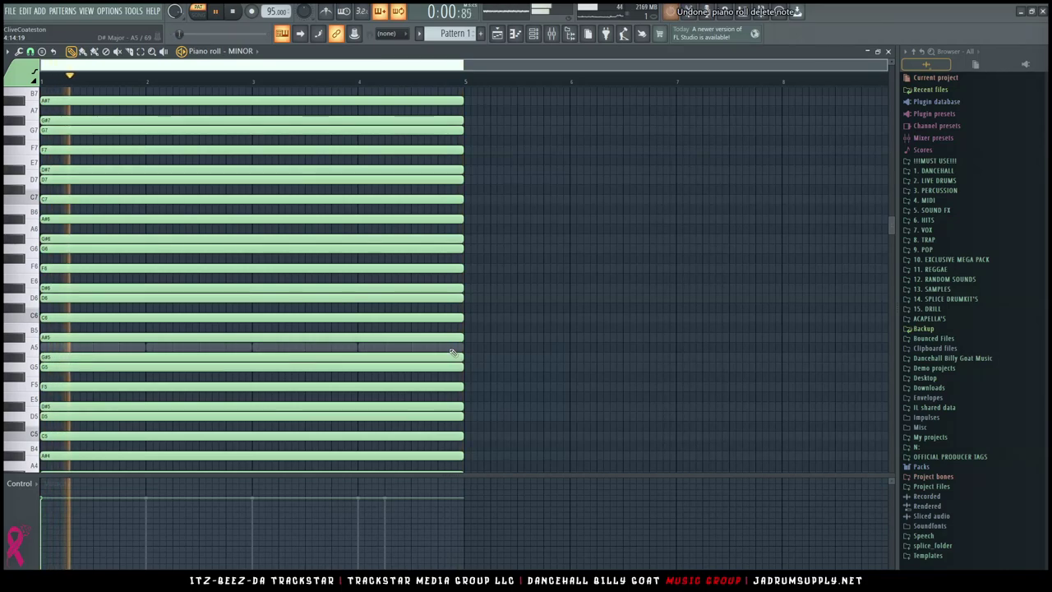
# Delete the Arcade notes in bars 2 and 4 and lengthen the A5 notes of bars 1 and 3 to two bars each
pyautogui.rightClick(412, 348)
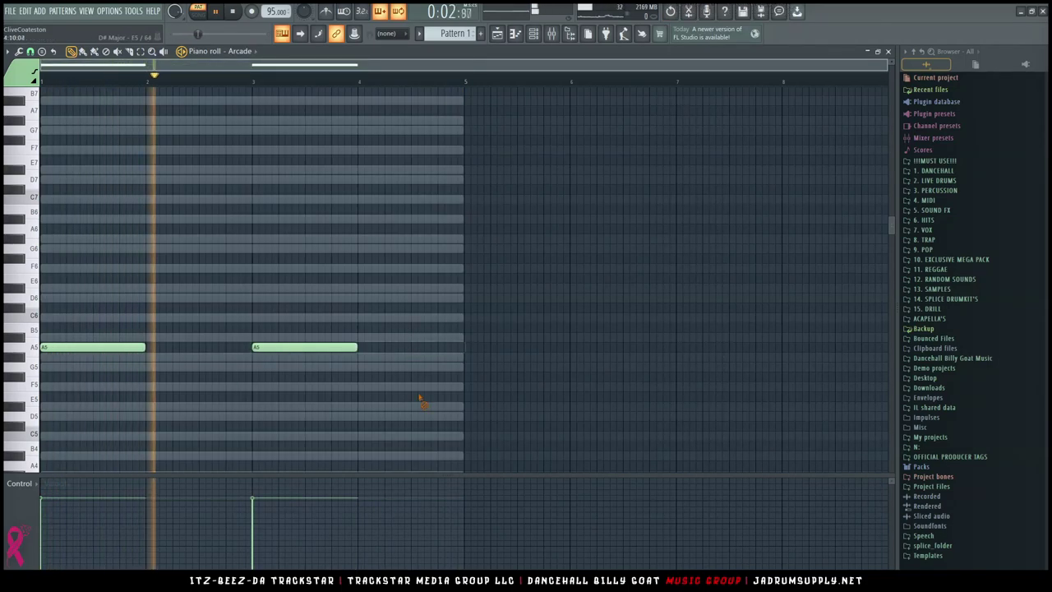
pyautogui.hotkey('ctrl', 'l')
pyautogui.press('space')
pyautogui.press('space')
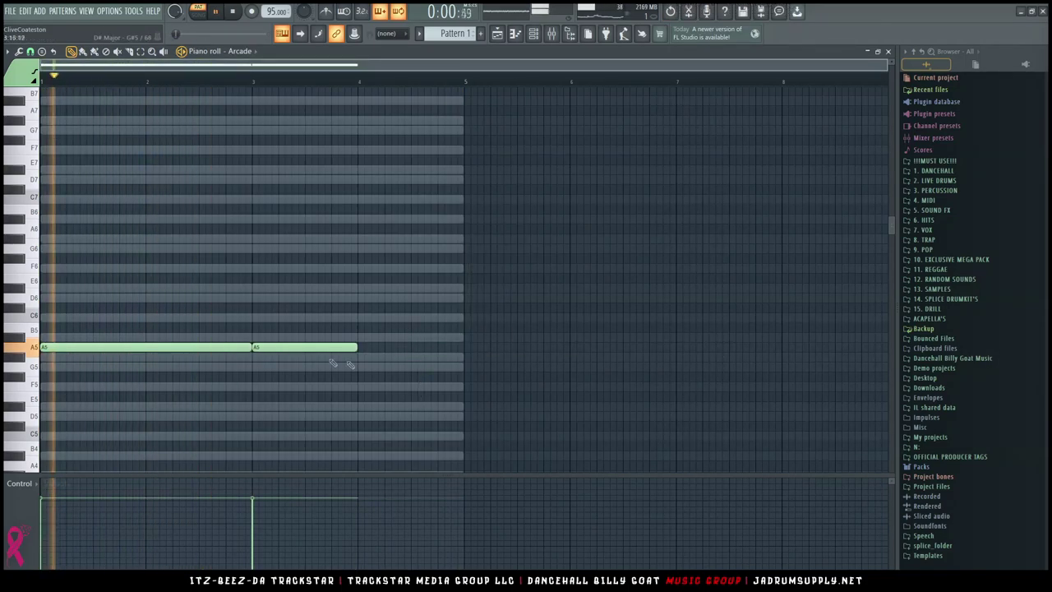
pyautogui.moveTo(359, 349); pyautogui.dragTo(462, 356)
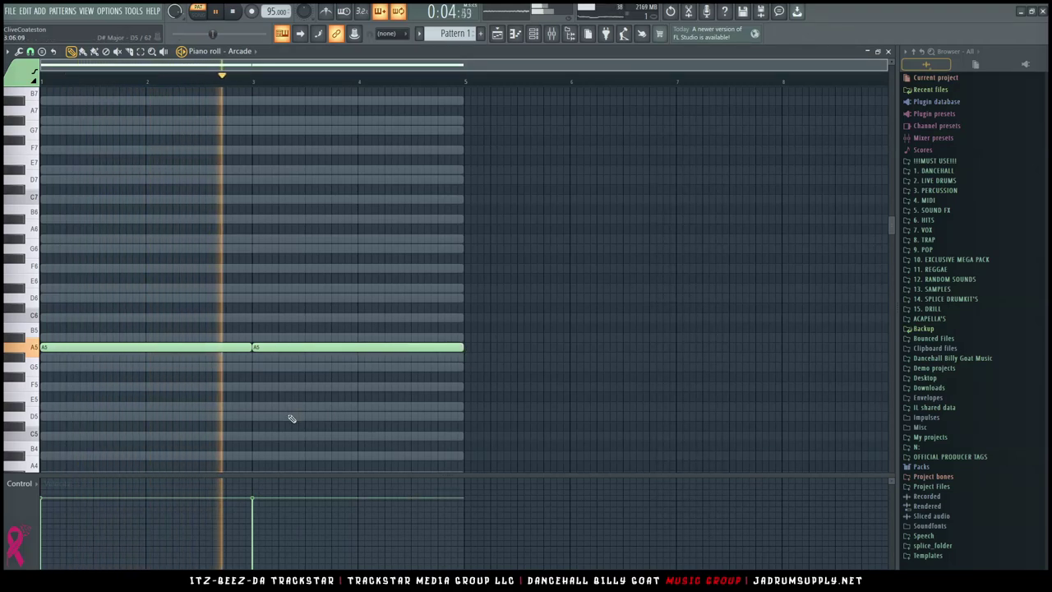
# Slice the two long A5 notes at beat 4 of bar 2 and beat 4 of bar 4
pyautogui.press('space')
pyautogui.press('space')
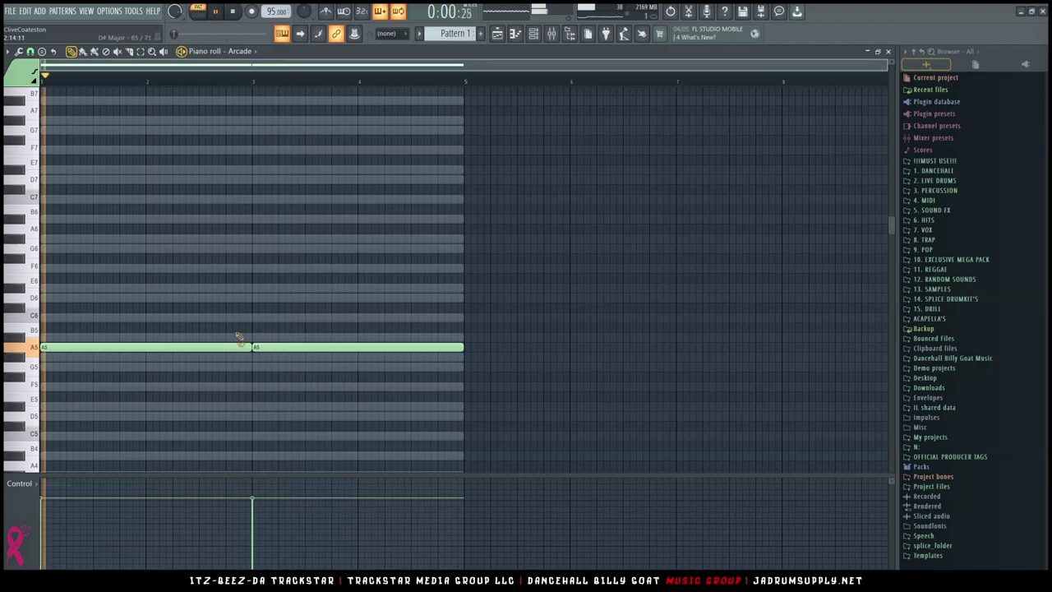
pyautogui.moveTo(231, 364); pyautogui.dragTo(232, 364)
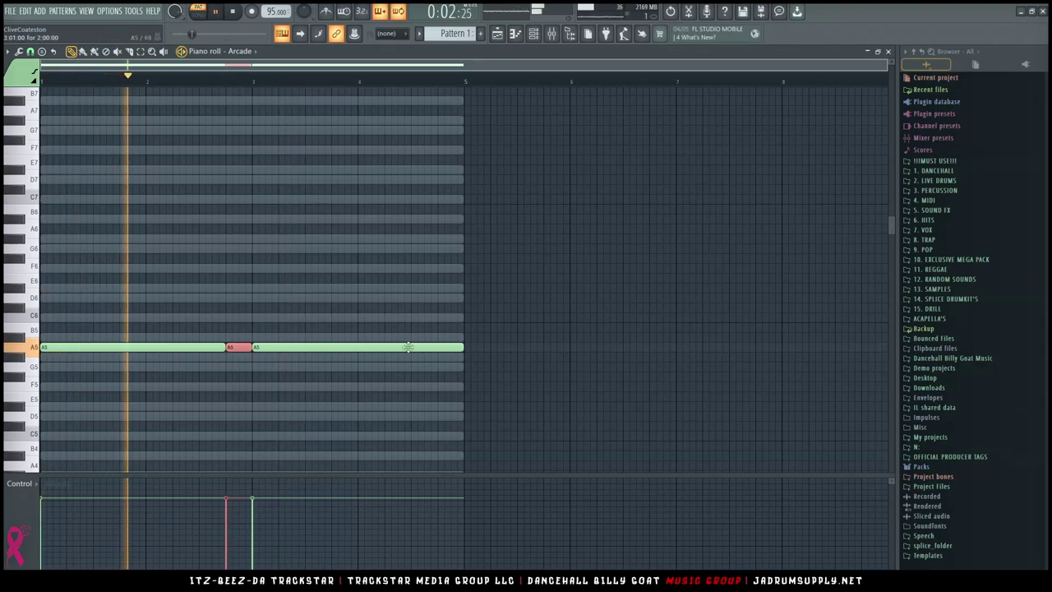
pyautogui.moveTo(440, 331); pyautogui.dragTo(439, 353)
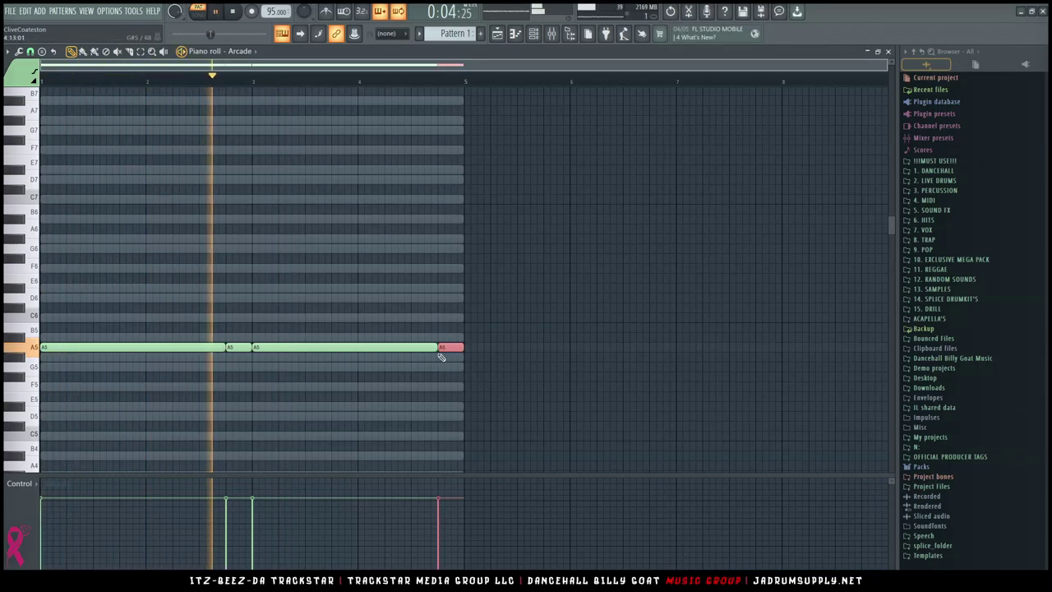
# Add two-beat A#5 notes from beat 3 to the end of bar 2 and of bar 4
pyautogui.click(214, 337)
pyautogui.press('space')
pyautogui.press('space')
pyautogui.moveTo(239, 333); pyautogui.dragTo(253, 333)
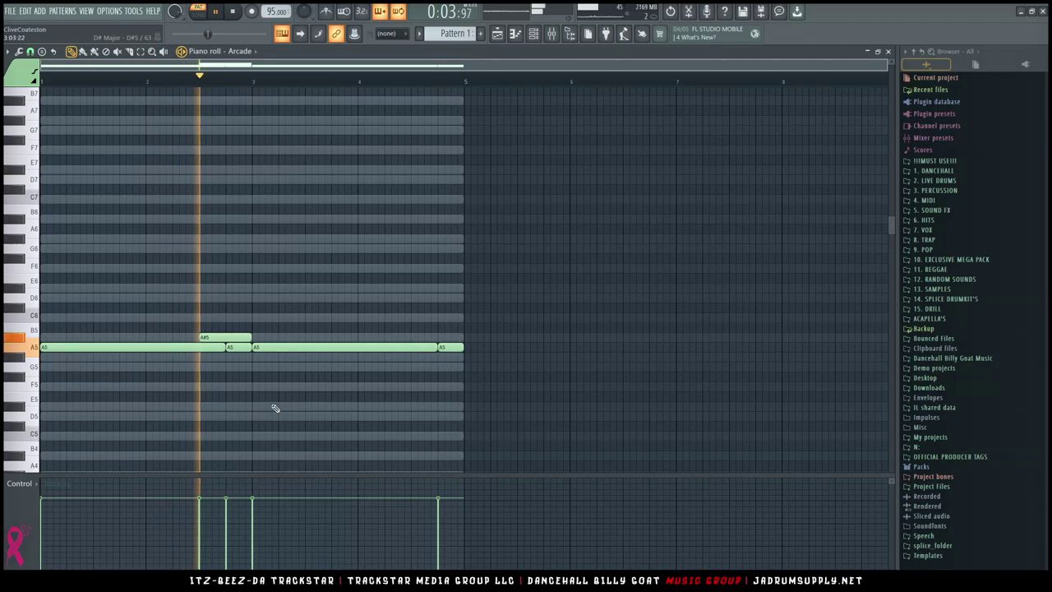
pyautogui.click(419, 336)
# Record the four bars of Pattern 1 in song mode as a new audio clip on Track 3 of the playlist
pyautogui.click(550, 32)
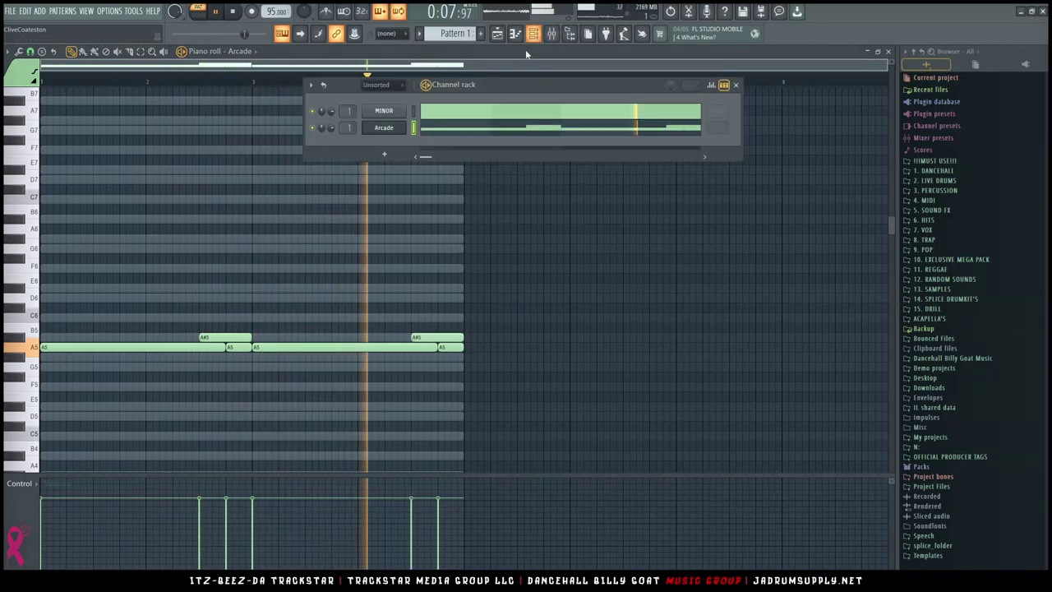
pyautogui.press('space')
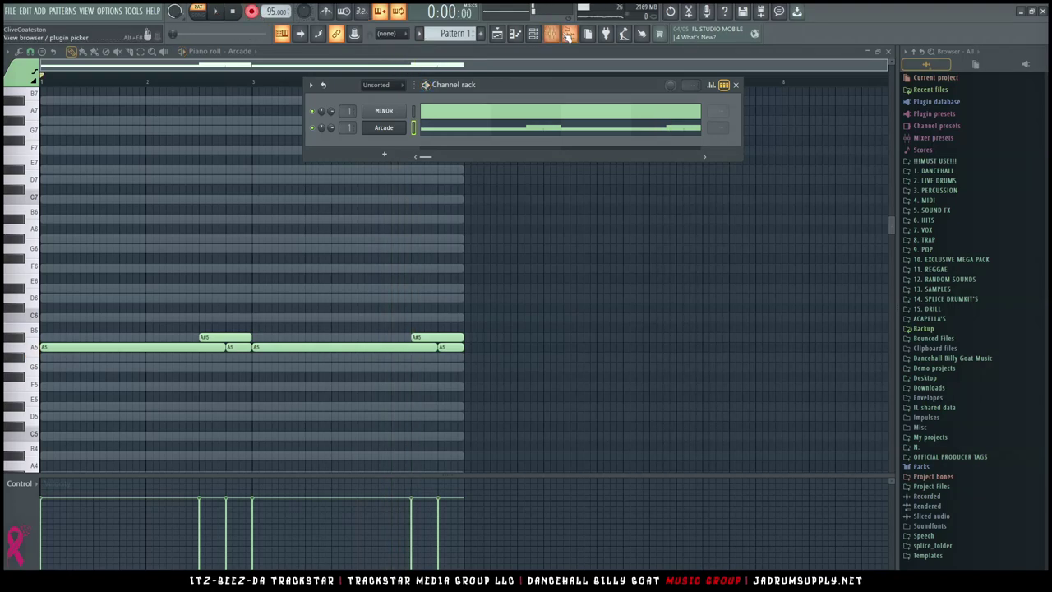
pyautogui.click(497, 32)
pyautogui.press('space')
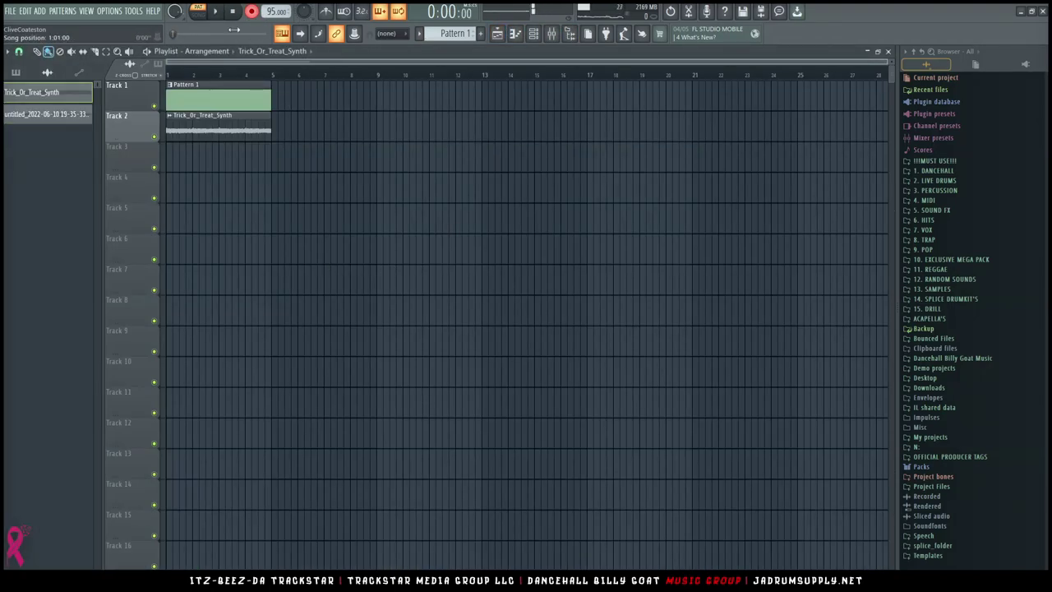
pyautogui.hotkey('ctrl', 'z')
pyautogui.click(198, 12)
pyautogui.press('space')
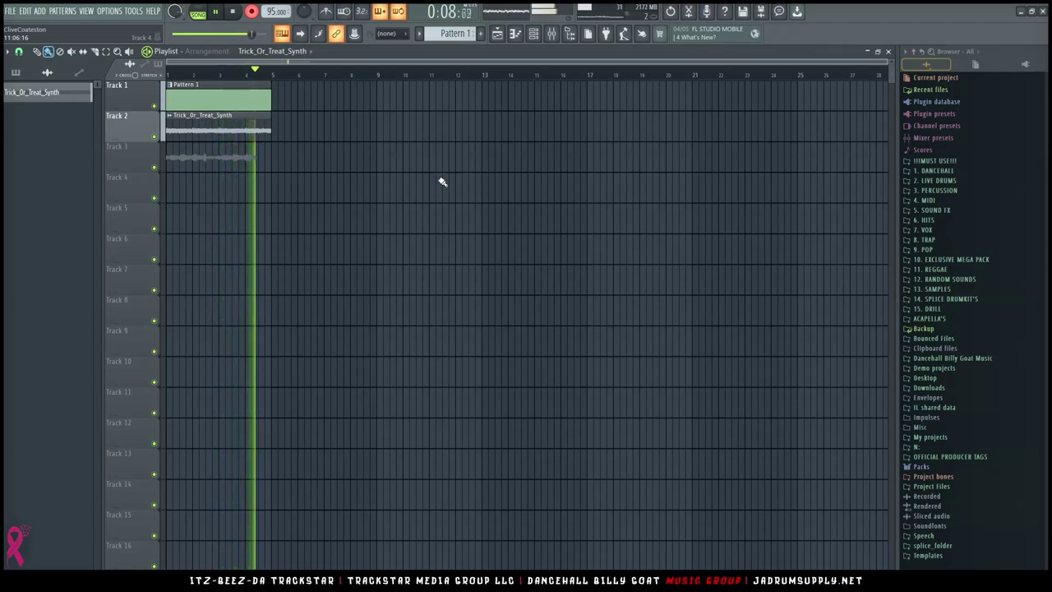
pyautogui.press('space')
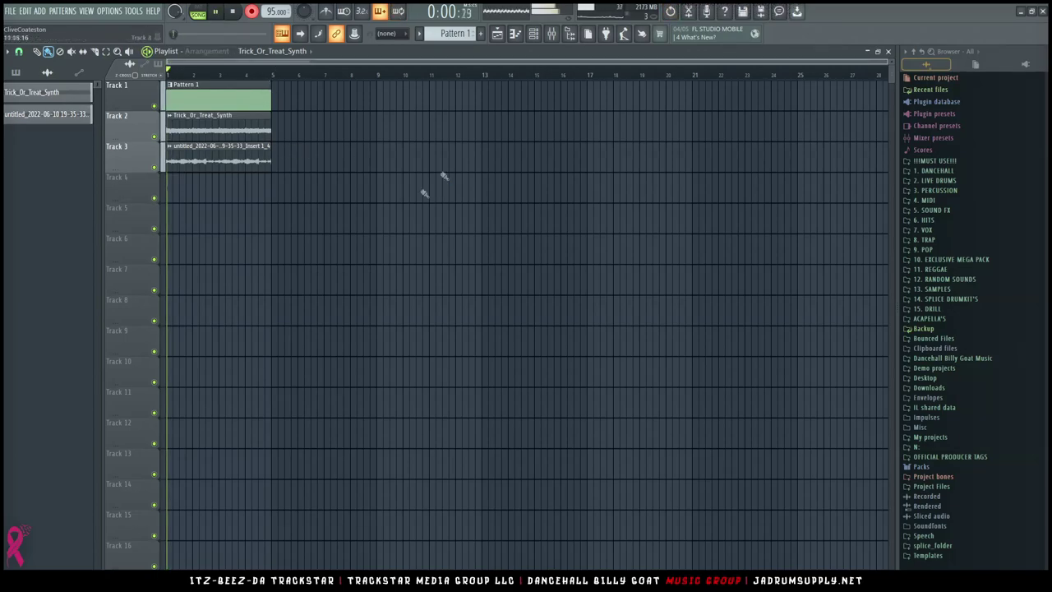
pyautogui.hotkey('ctrl', 'z')
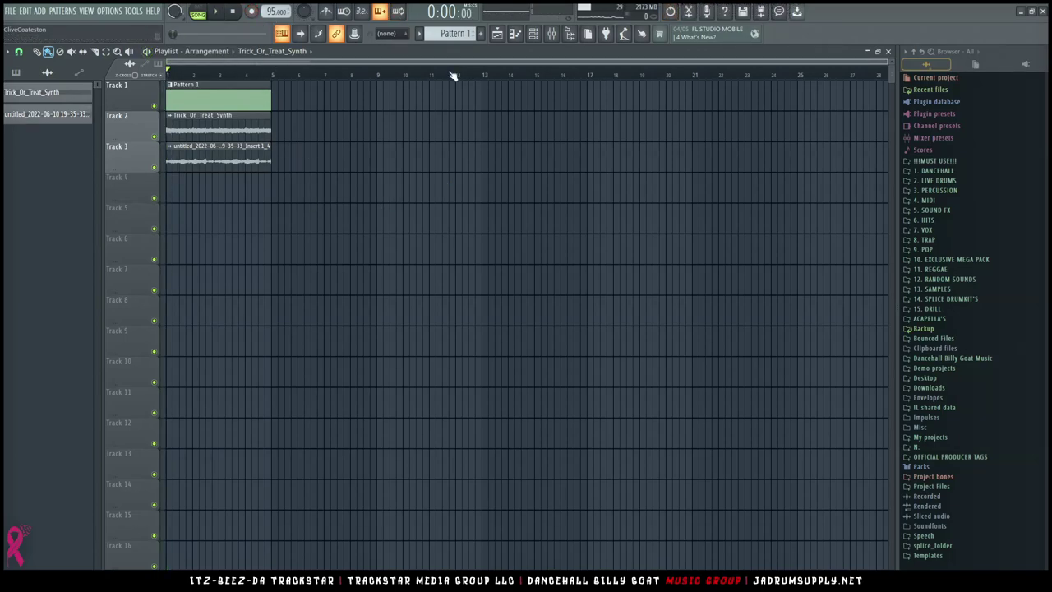
# Rename the recorded audio clip on Track 3 as Castle_Vampires_Lead and show the channel rack
pyautogui.click(533, 33)
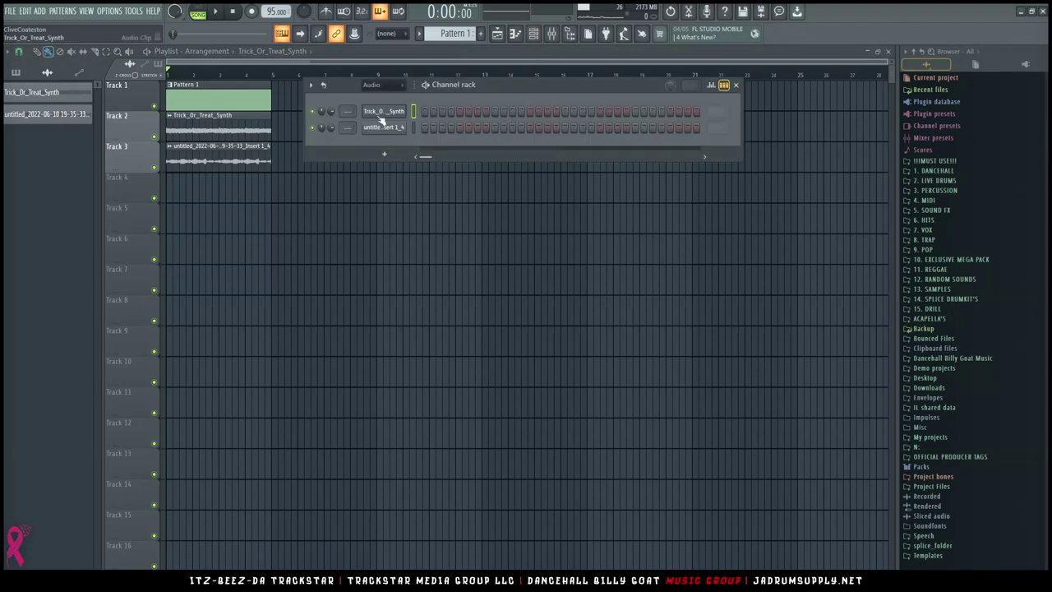
pyautogui.scroll(-1, 384, 88)
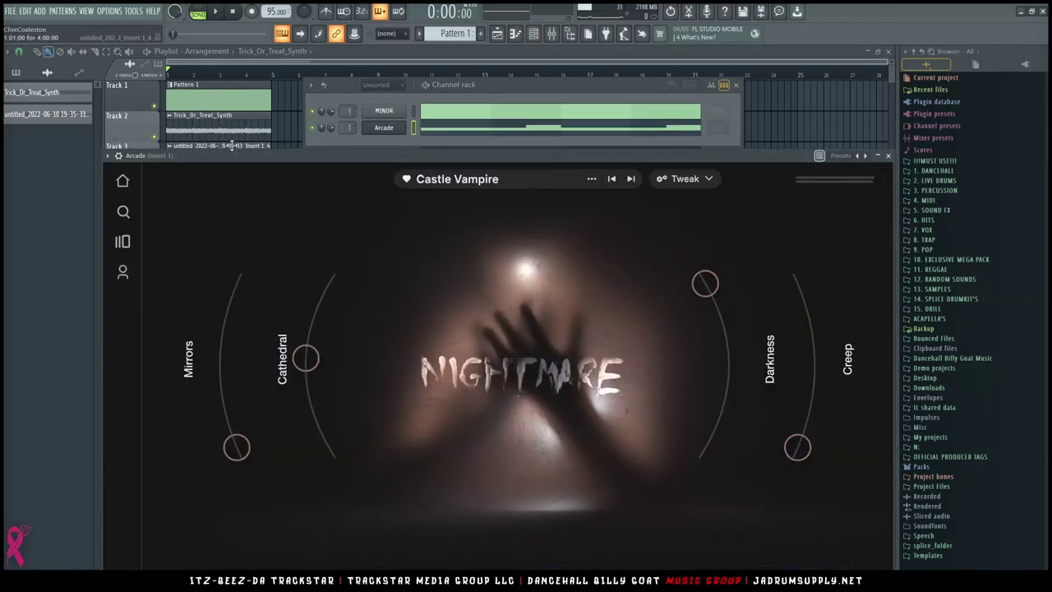
pyautogui.click(232, 146)
pyautogui.middleClick(232, 145)
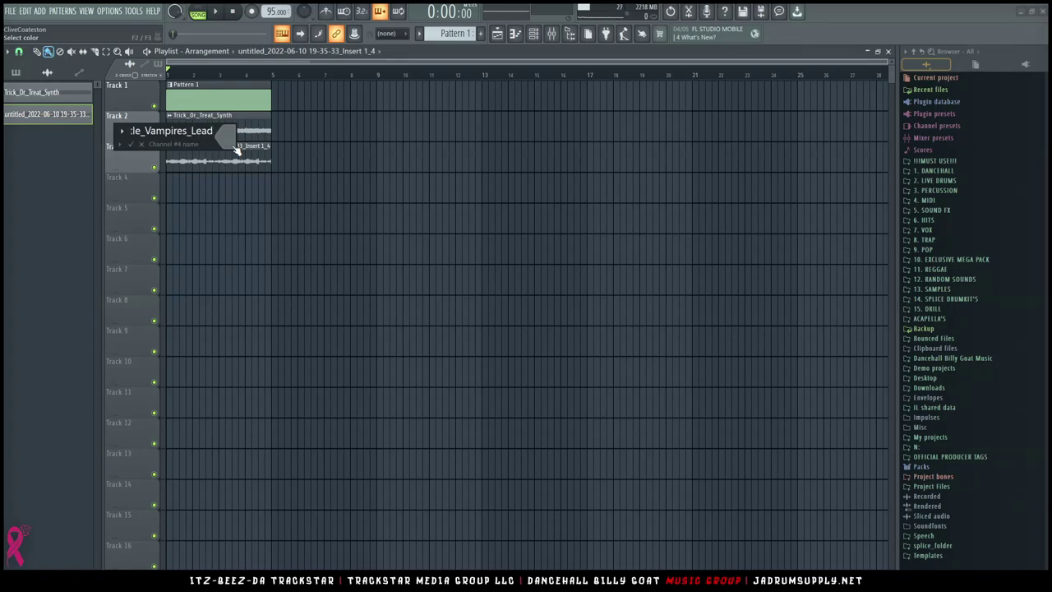
pyautogui.press('Return')
pyautogui.click(545, 36)
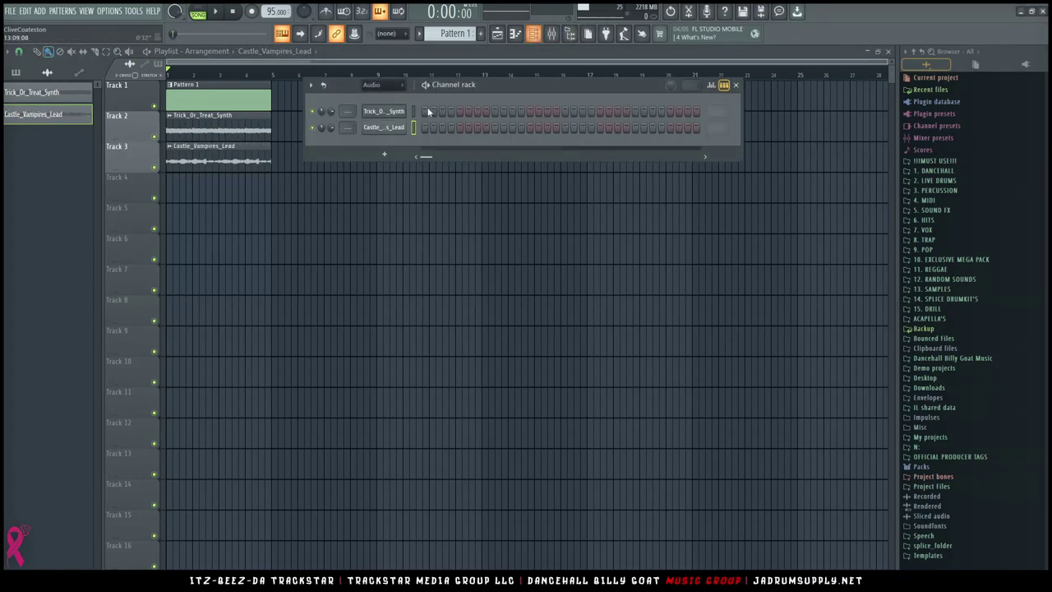
# Delete the Arcade channel from the unsorted channels and display all channels in the channel rack
pyautogui.scroll(-1, 399, 87)
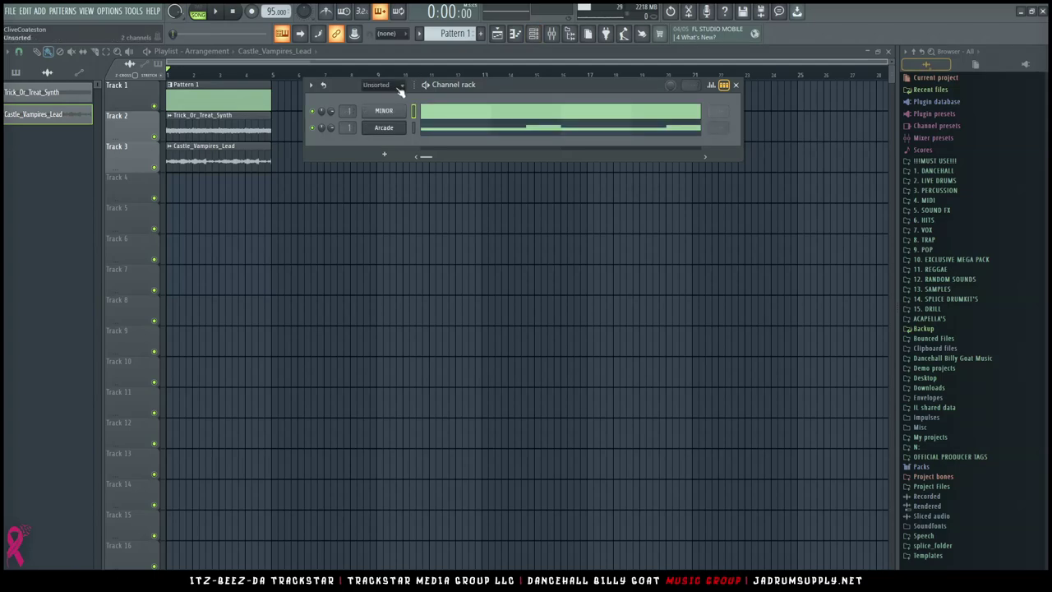
pyautogui.rightClick(392, 135)
pyautogui.click(428, 234)
pyautogui.press('Return')
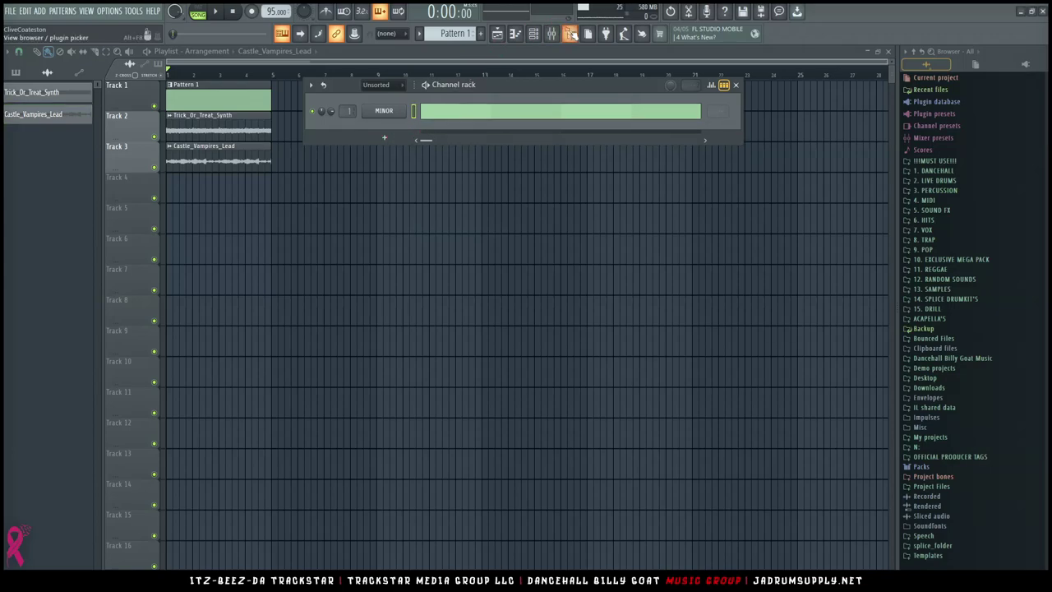
pyautogui.scroll(-1, 398, 90)
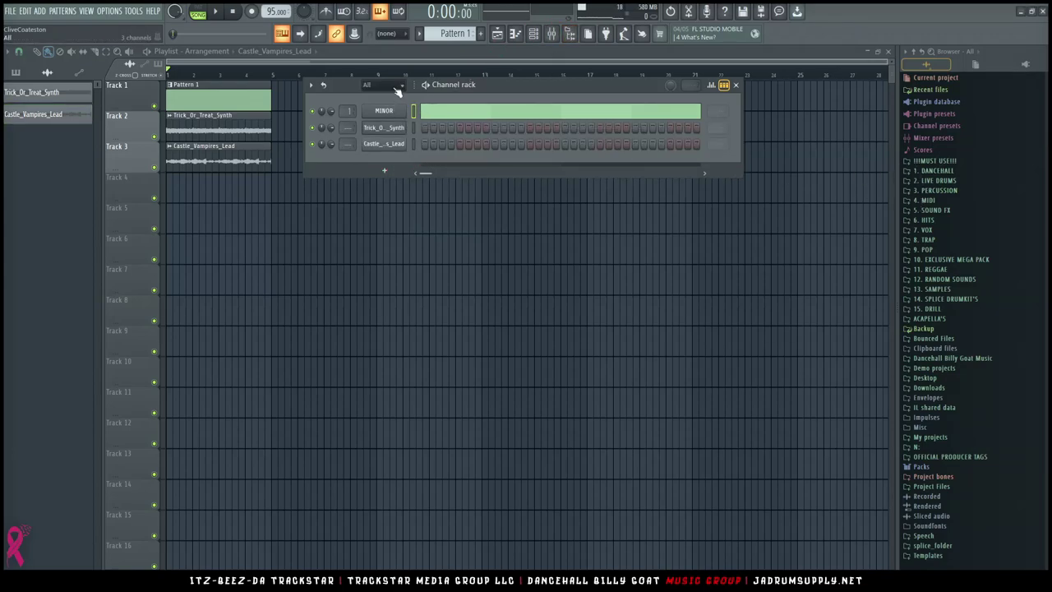
# Load Yaad Vibez_Kick_7_[Dirty] from the Yaad Vibes Drumkit Vol. 1 Kick's folder under 1. DANCEHALL into a new sampler channel
pyautogui.click(935, 171)
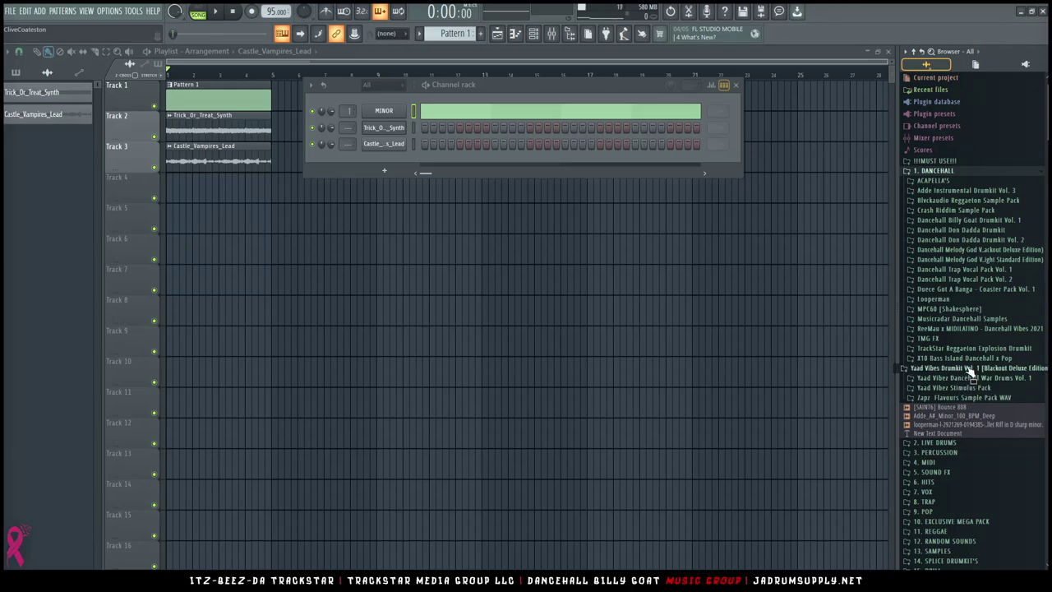
pyautogui.click(969, 369)
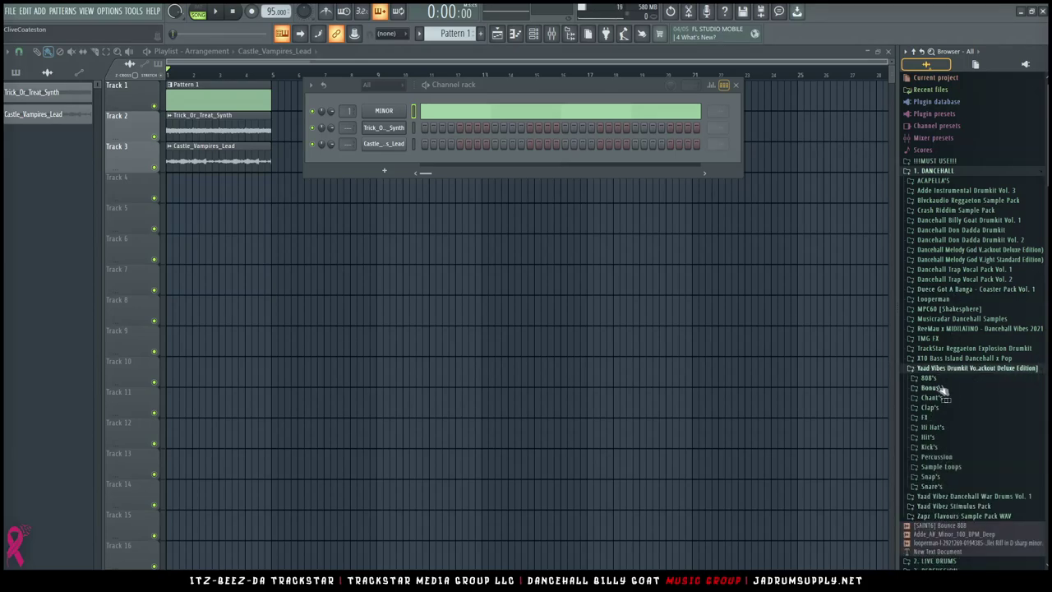
pyautogui.click(931, 447)
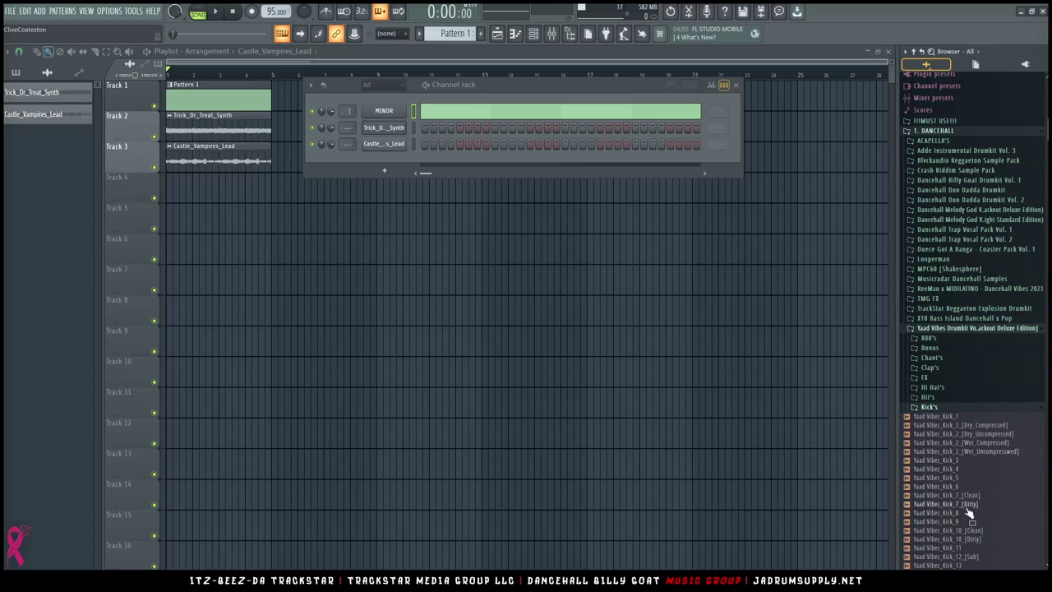
pyautogui.rightClick(968, 506)
pyautogui.click(978, 447)
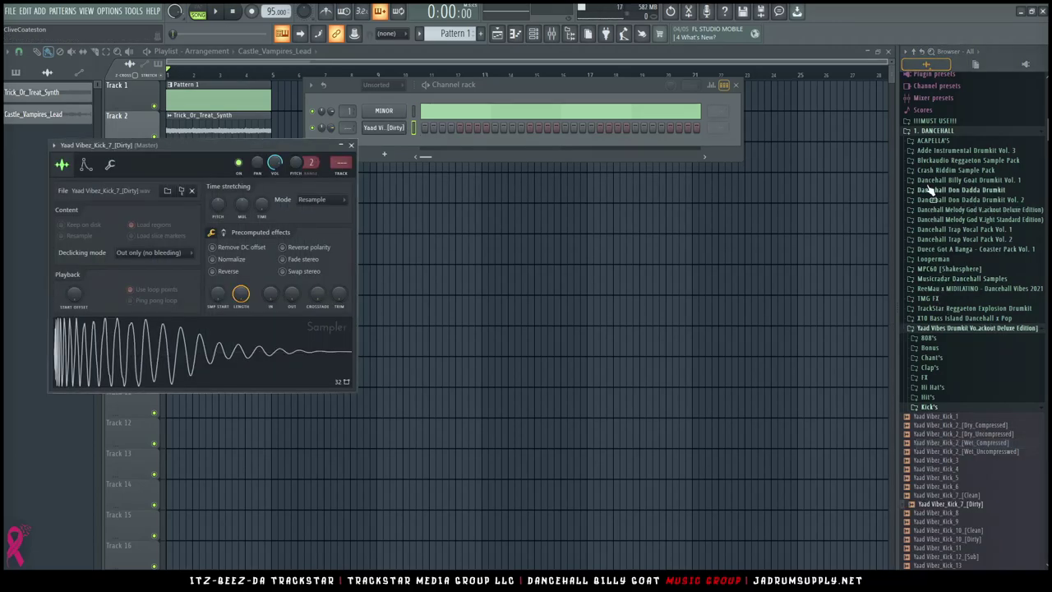
# Audition the 808s in Dancehall Billy Goat Drumkit Vol. 1 and load Dancehall_Billy_Goat_808_4_[Voltron] into a new sampler channel
pyautogui.click(935, 131)
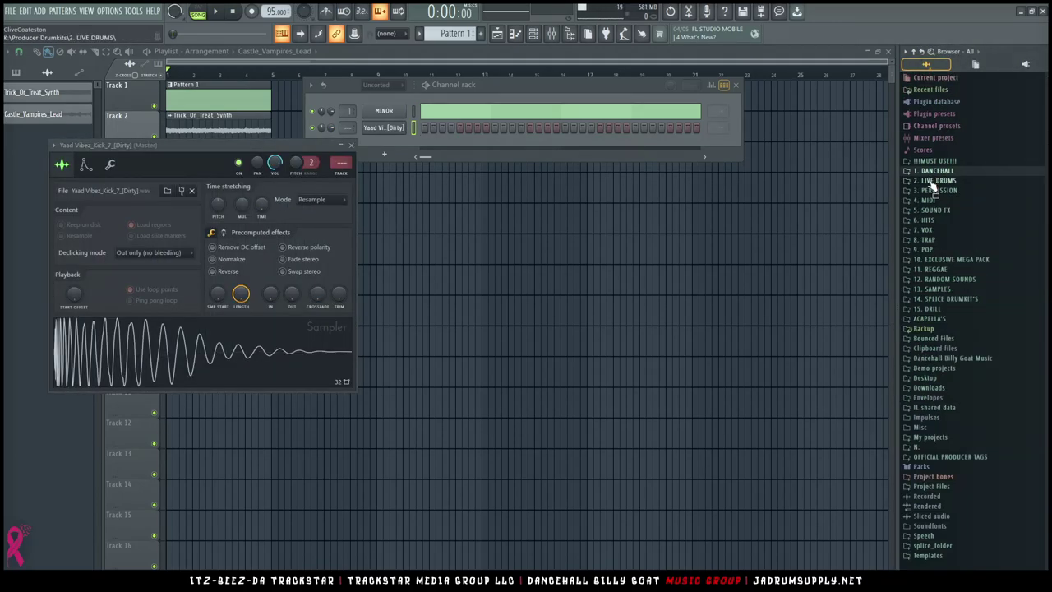
pyautogui.click(937, 172)
pyautogui.click(968, 219)
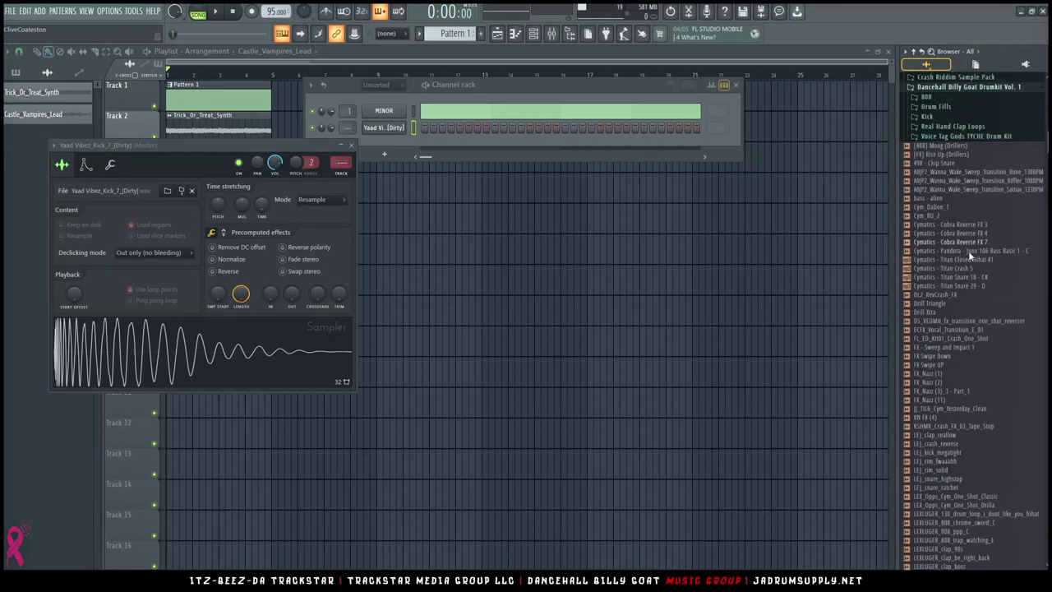
pyautogui.click(927, 86)
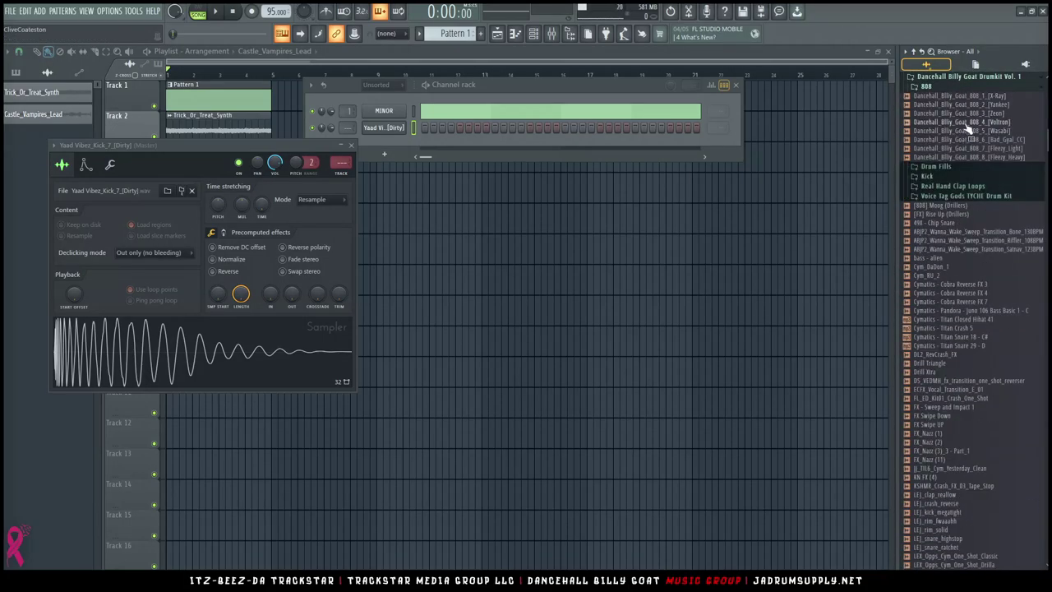
pyautogui.click(1003, 105)
pyautogui.click(986, 121)
pyautogui.click(994, 130)
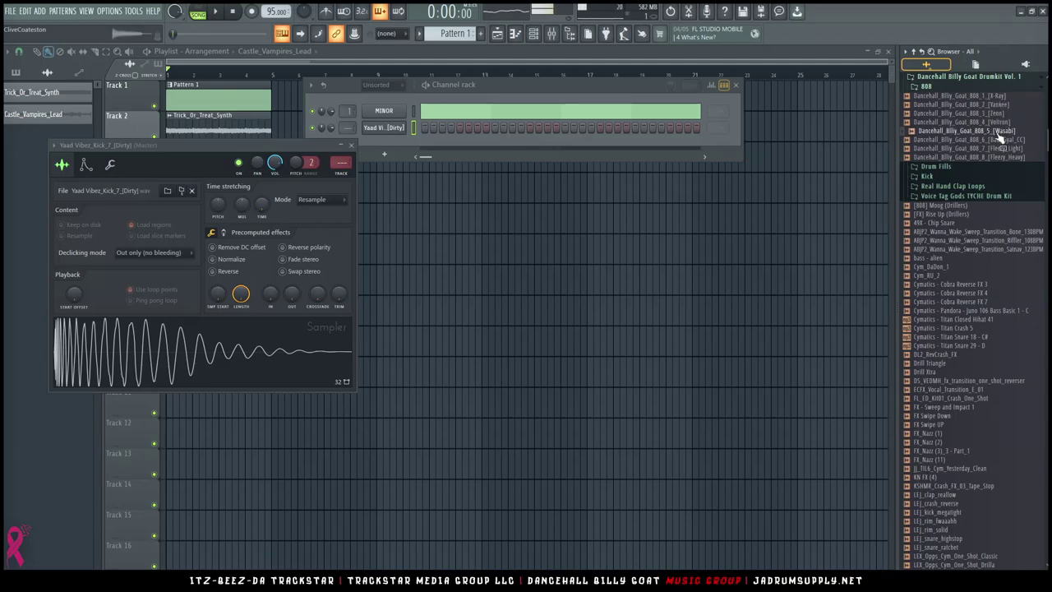
pyautogui.rightClick(986, 121)
pyautogui.click(972, 176)
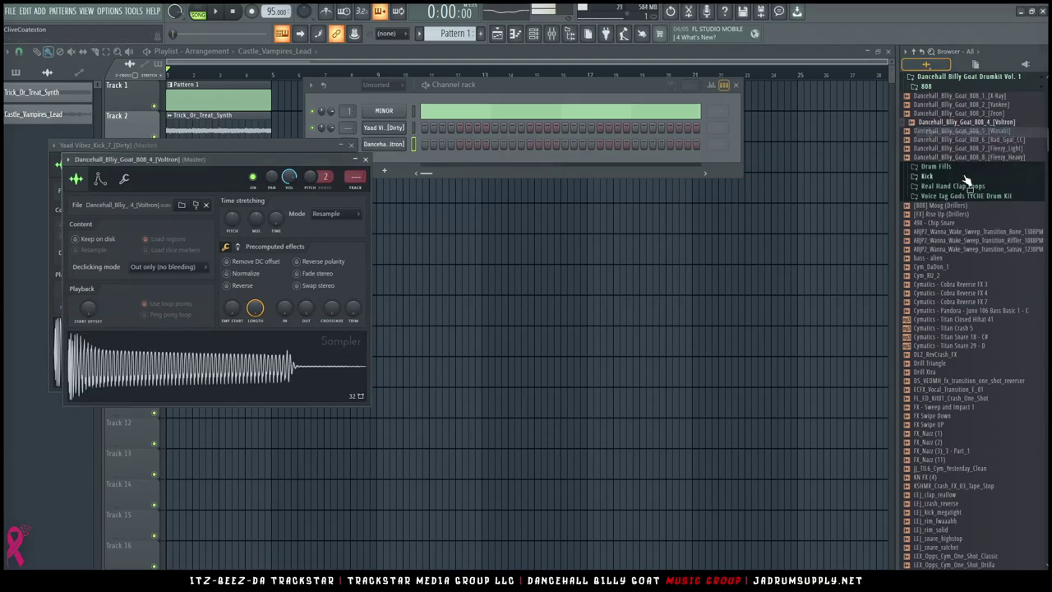
# Audition the drumkit's one-shots, load LEJ_clap_reallow into a new sampler channel and lower its time-stretching pitch
pyautogui.scroll(-4, 960, 263)
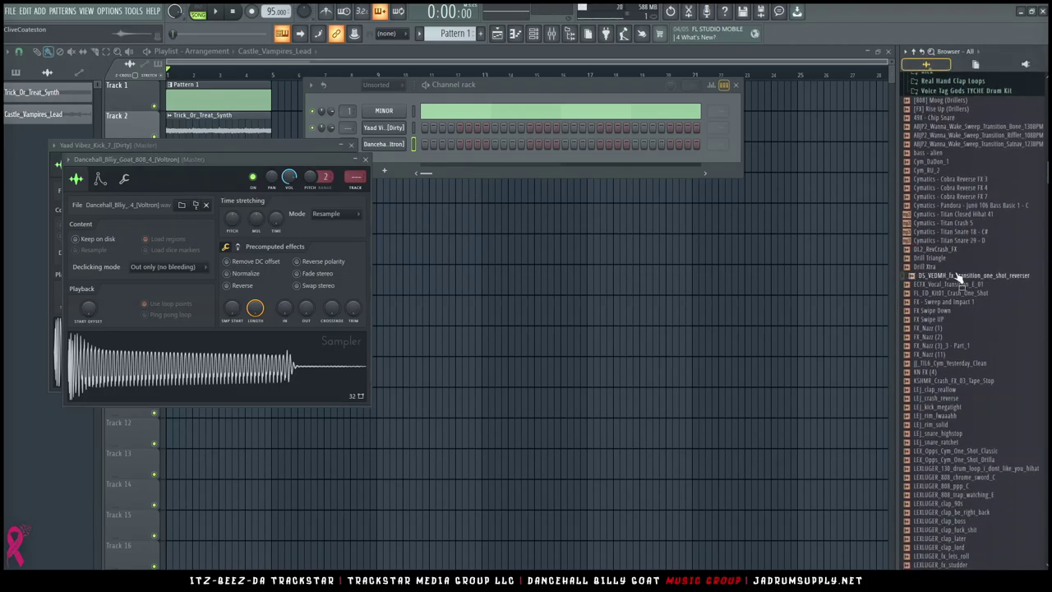
pyautogui.click(953, 223)
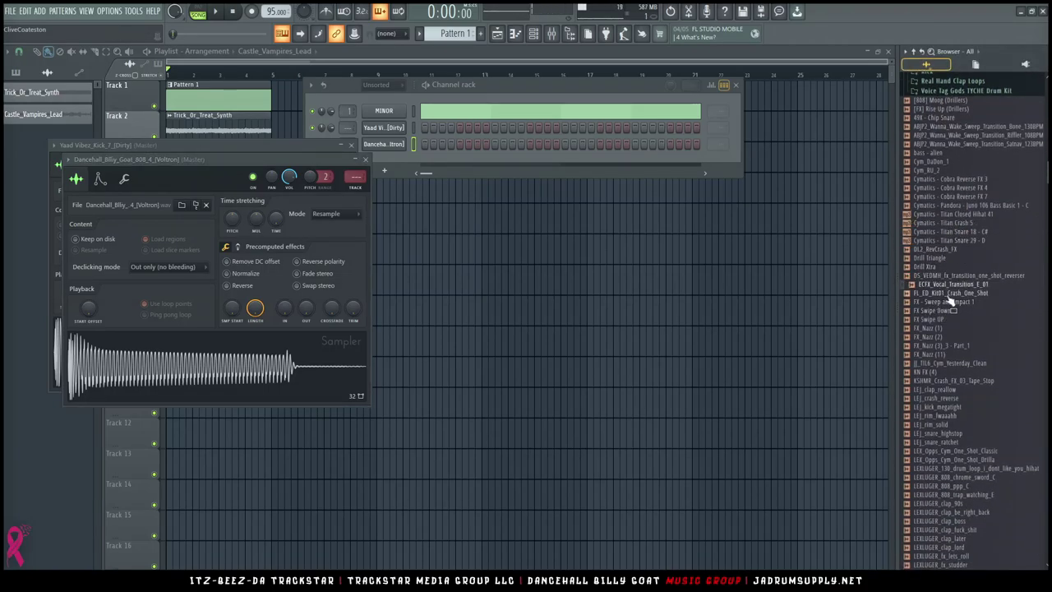
pyautogui.scroll(-6, 944, 302)
pyautogui.click(929, 155)
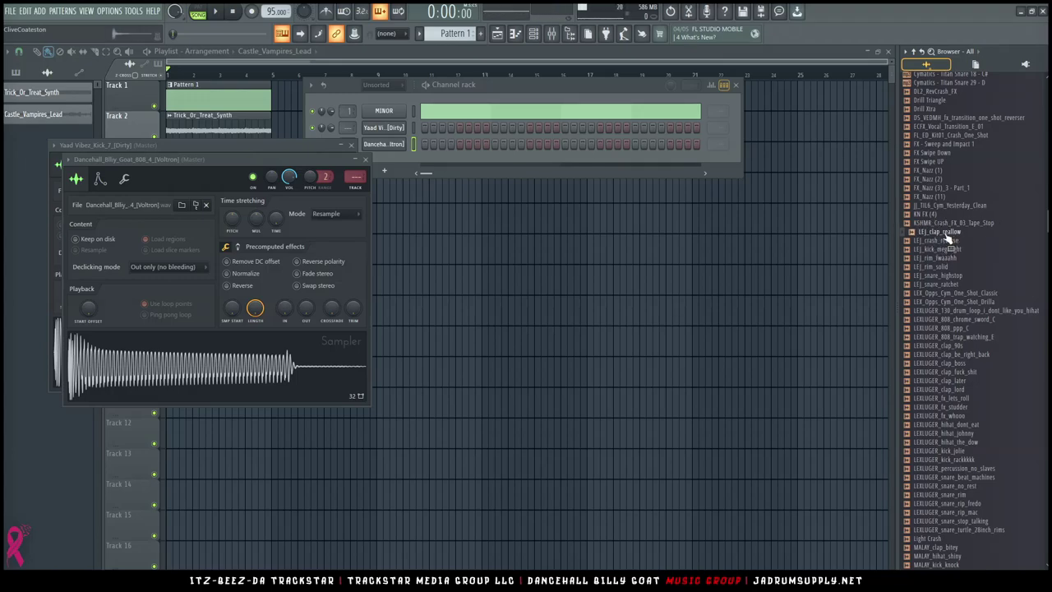
pyautogui.press('space')
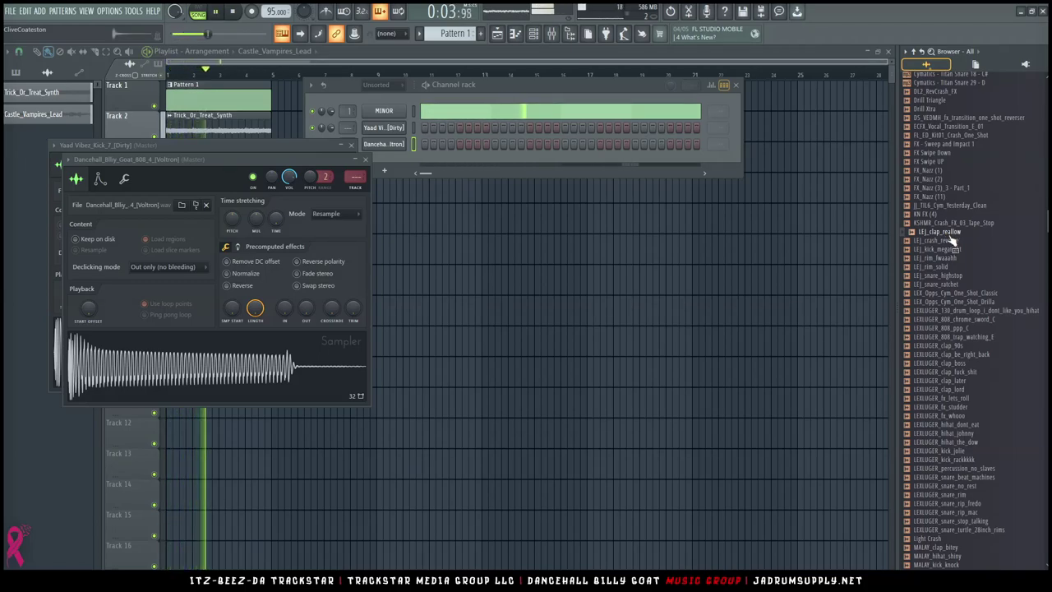
pyautogui.press('space')
pyautogui.rightClick(951, 236)
pyautogui.click(956, 243)
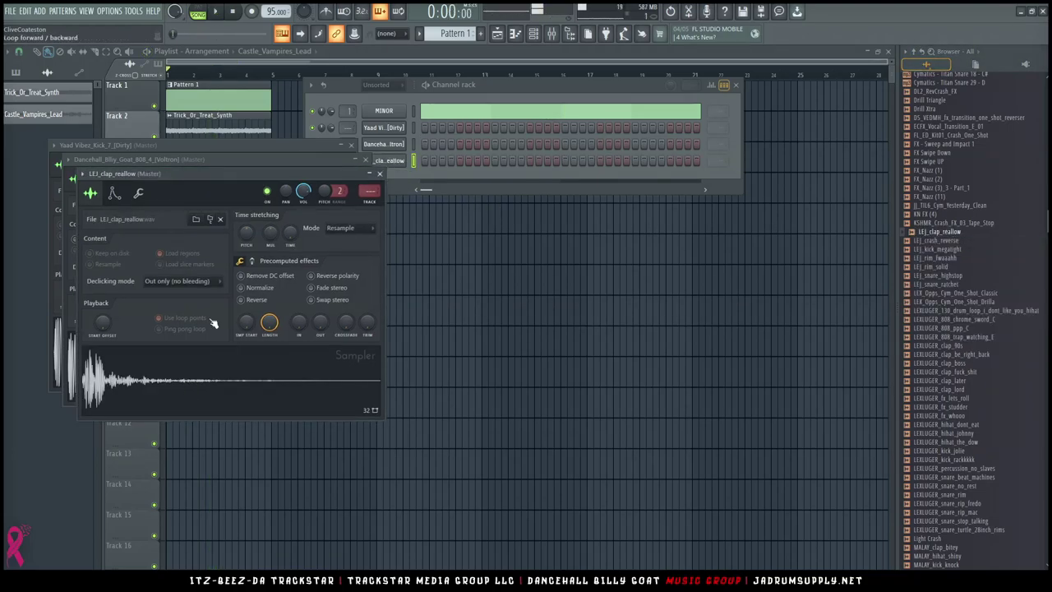
pyautogui.moveTo(247, 235); pyautogui.dragTo(255, 261)
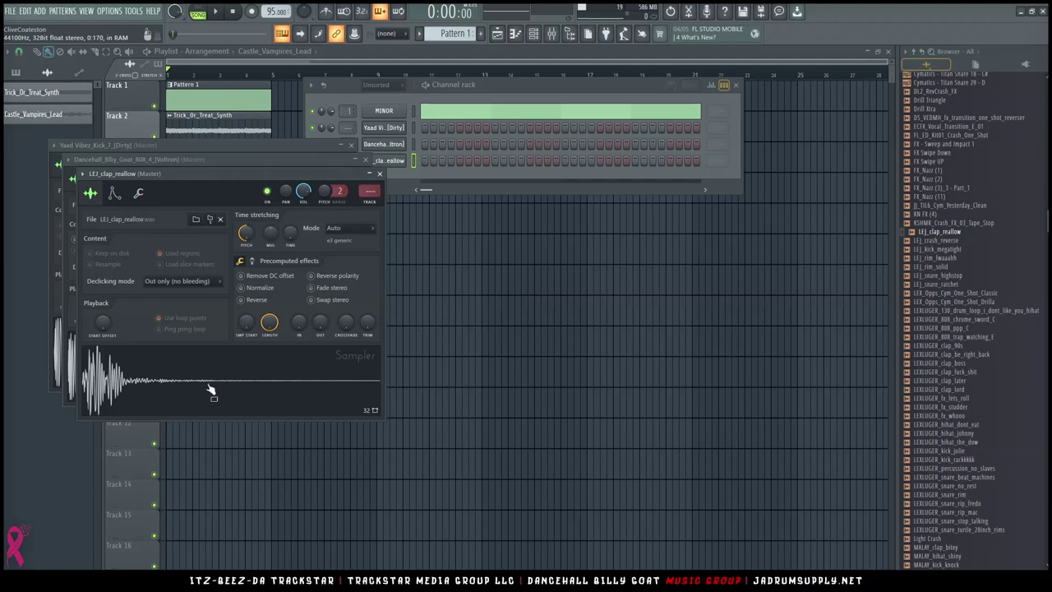
# Place clap hits on steps 4, 12, 15, 20, 28 and 31 of the LEJ_clap_reallow channel while playing the song
pyautogui.click(422, 171)
pyautogui.click(451, 161)
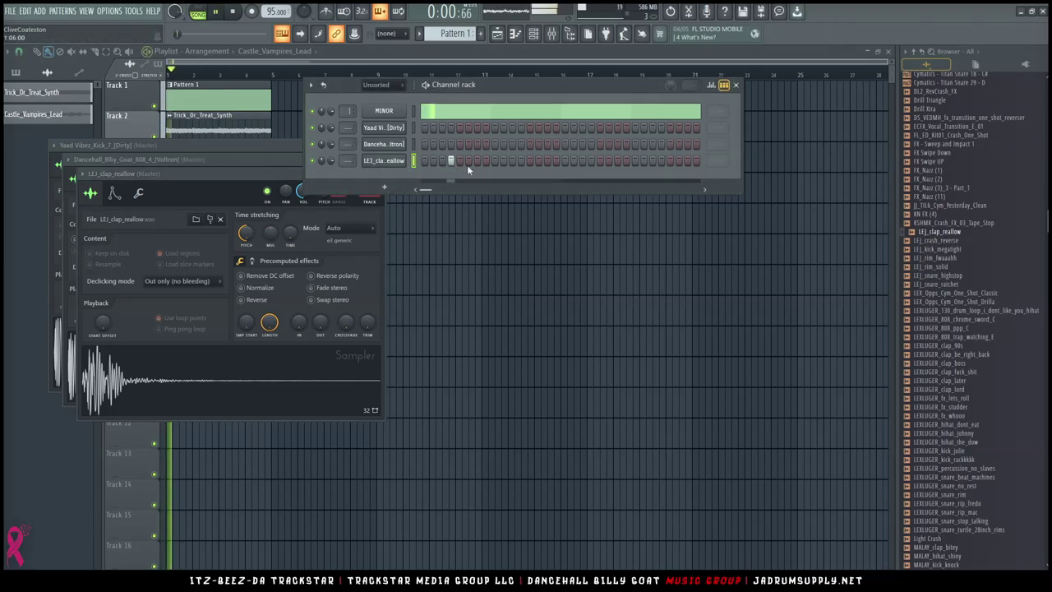
pyautogui.click(512, 161)
pyautogui.press('space')
pyautogui.press('space')
pyautogui.click(514, 162)
pyautogui.click(513, 162)
pyautogui.click(521, 162)
pyautogui.click(514, 162)
pyautogui.click(545, 161)
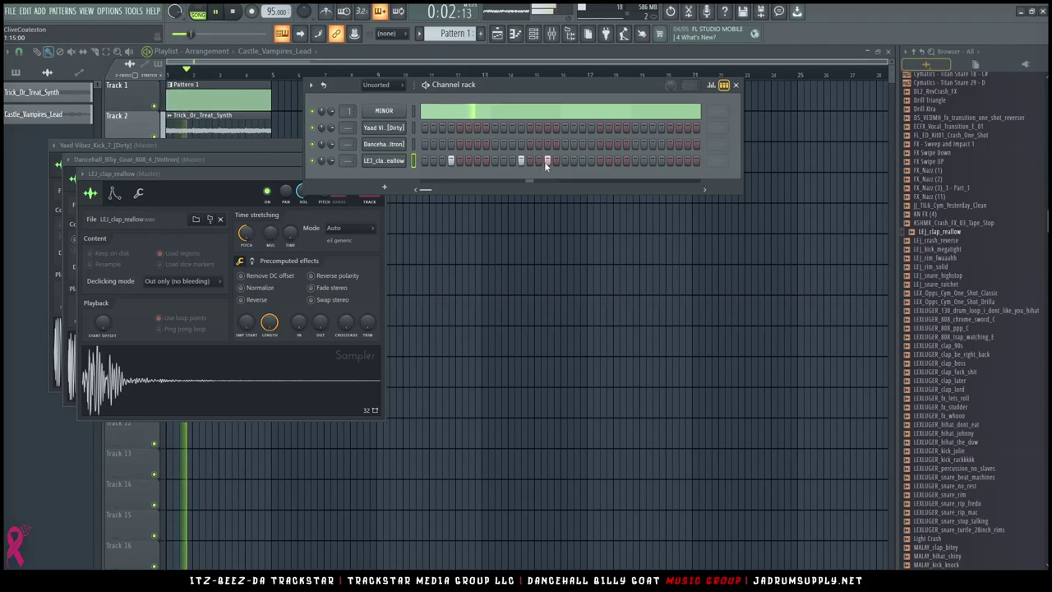
pyautogui.click(591, 161)
pyautogui.click(661, 161)
pyautogui.click(687, 161)
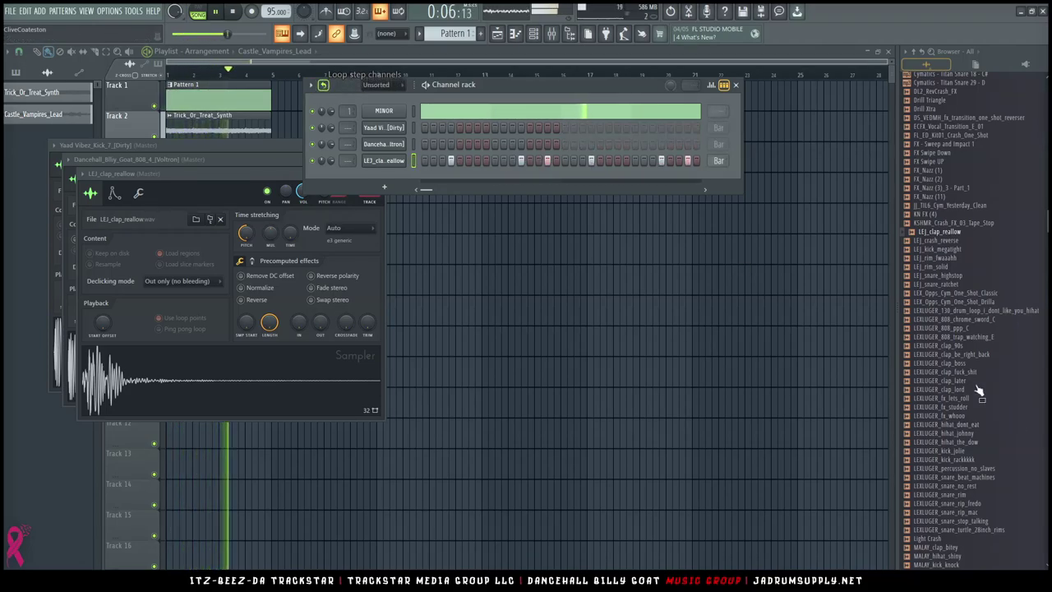
# Audition the LEXLUGER claps, effects and hi-hats over playback and load LEXLUGER_hihat_the_dow into a new sampler channel
pyautogui.click(948, 364)
pyautogui.moveTo(949, 368); pyautogui.dragTo(966, 345)
pyautogui.click(955, 374)
pyautogui.click(944, 382)
pyautogui.click(946, 390)
pyautogui.click(955, 398)
pyautogui.click(951, 406)
pyautogui.click(949, 416)
pyautogui.click(950, 425)
pyautogui.click(955, 433)
pyautogui.click(963, 426)
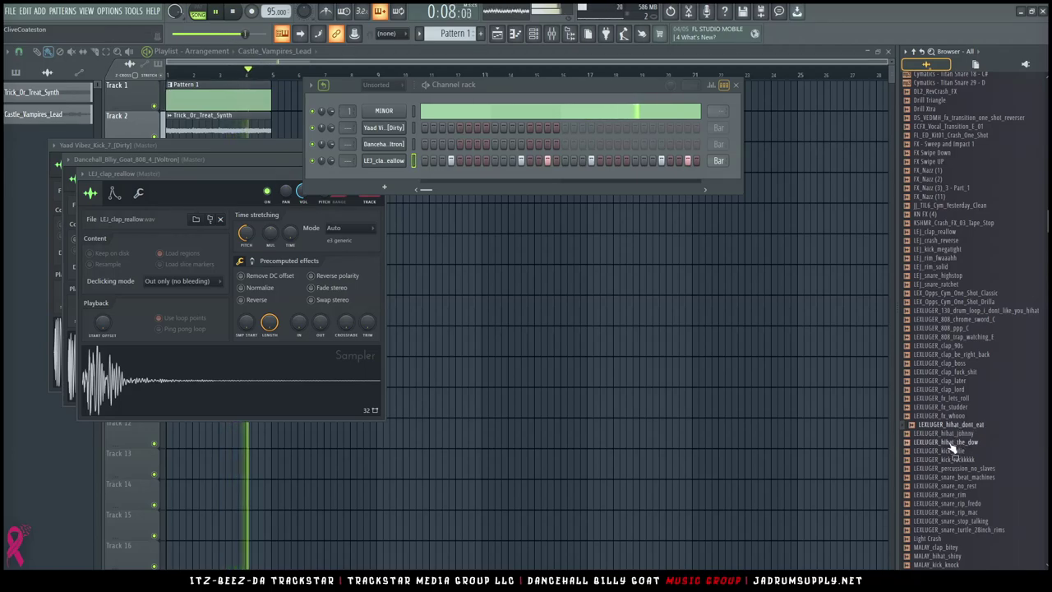
pyautogui.rightClick(950, 442)
pyautogui.click(950, 444)
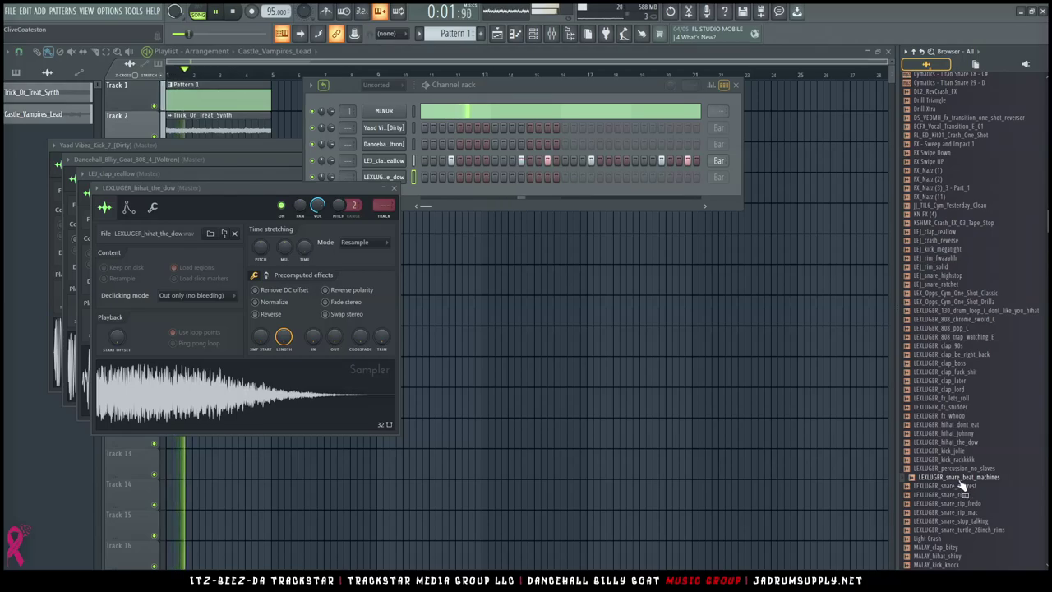
# Audition the LEXLUGER snares and MALAY samples, and load MALAY_strings_stab_fall_C#min into a new sampler channel
pyautogui.click(951, 487)
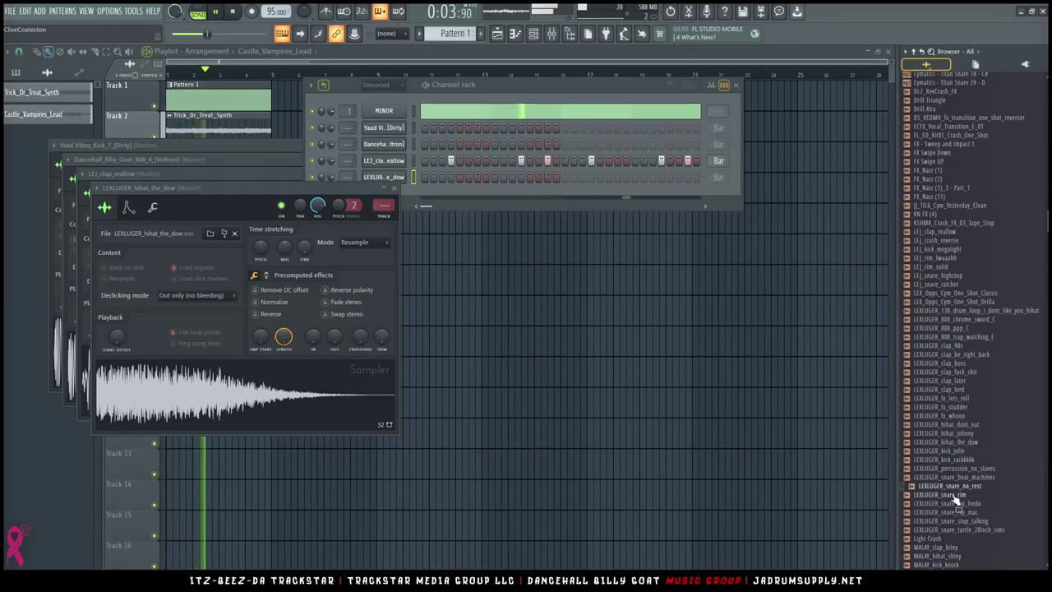
pyautogui.click(953, 503)
pyautogui.click(966, 487)
pyautogui.press('space')
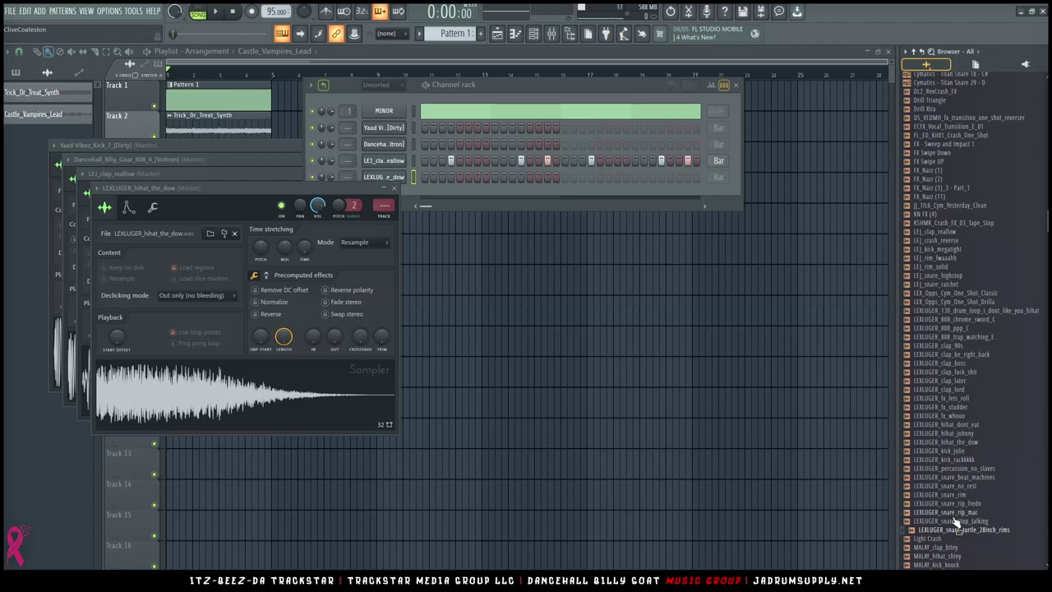
pyautogui.scroll(-4, 936, 542)
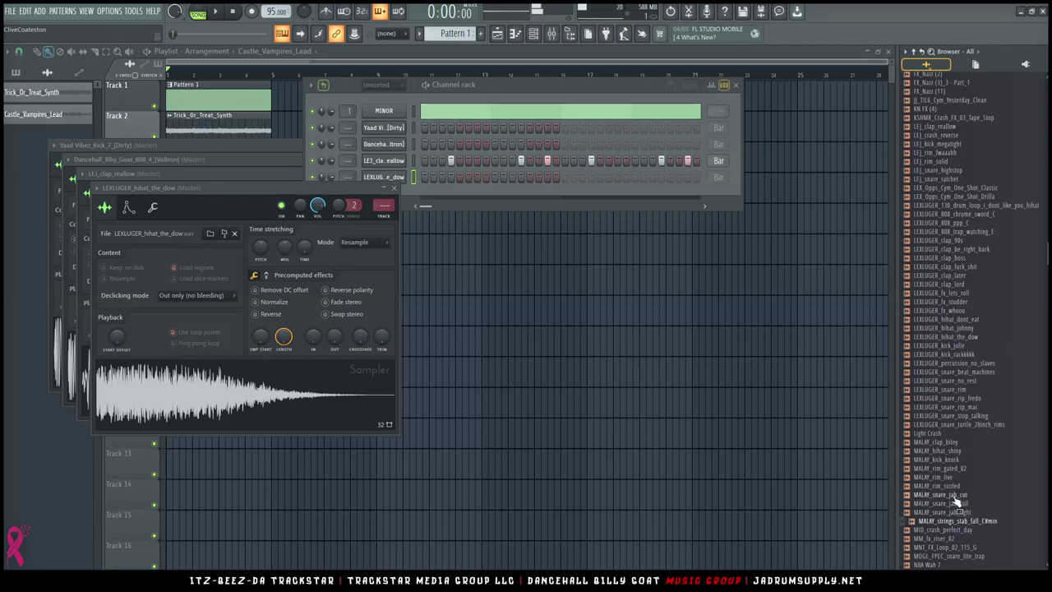
pyautogui.scroll(-4, 957, 493)
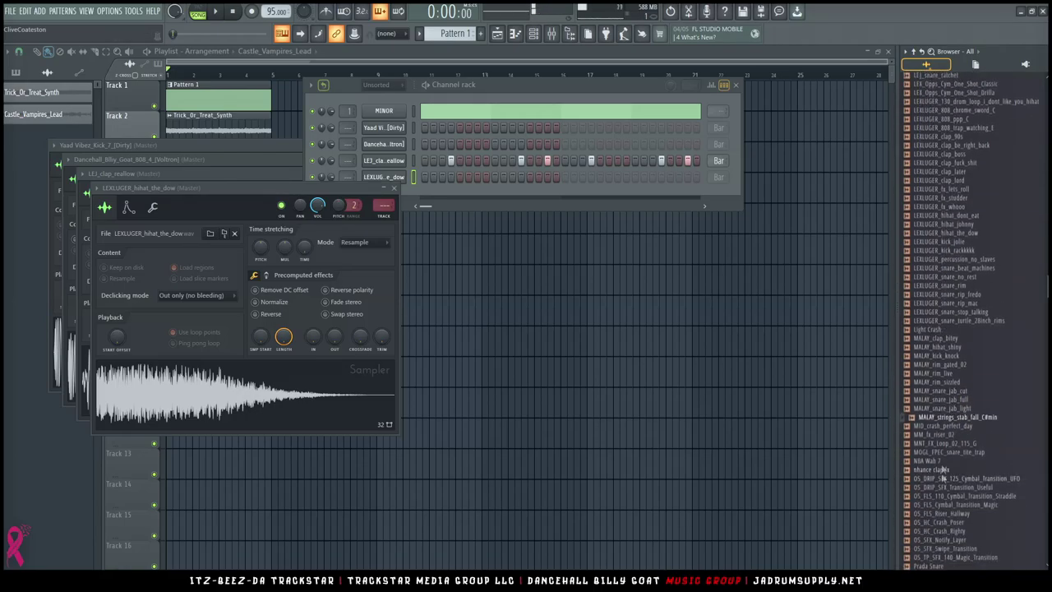
pyautogui.rightClick(950, 418)
pyautogui.click(949, 427)
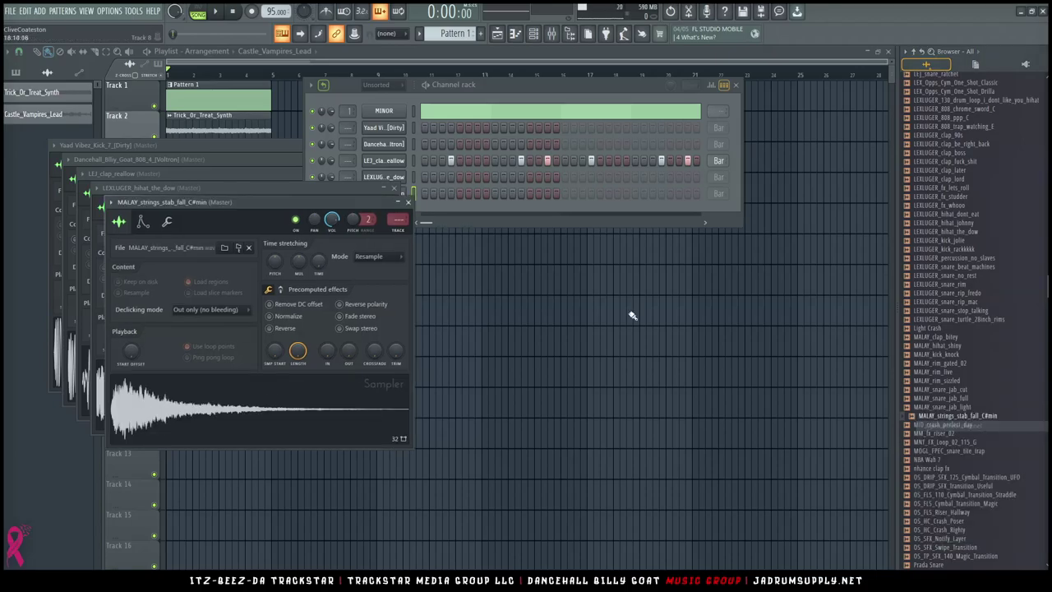
# Close the sampler windows, place the strings stab on step 1 looping every bar, and play it back at 39% channel volume
pyautogui.press('F12')
pyautogui.click(533, 33)
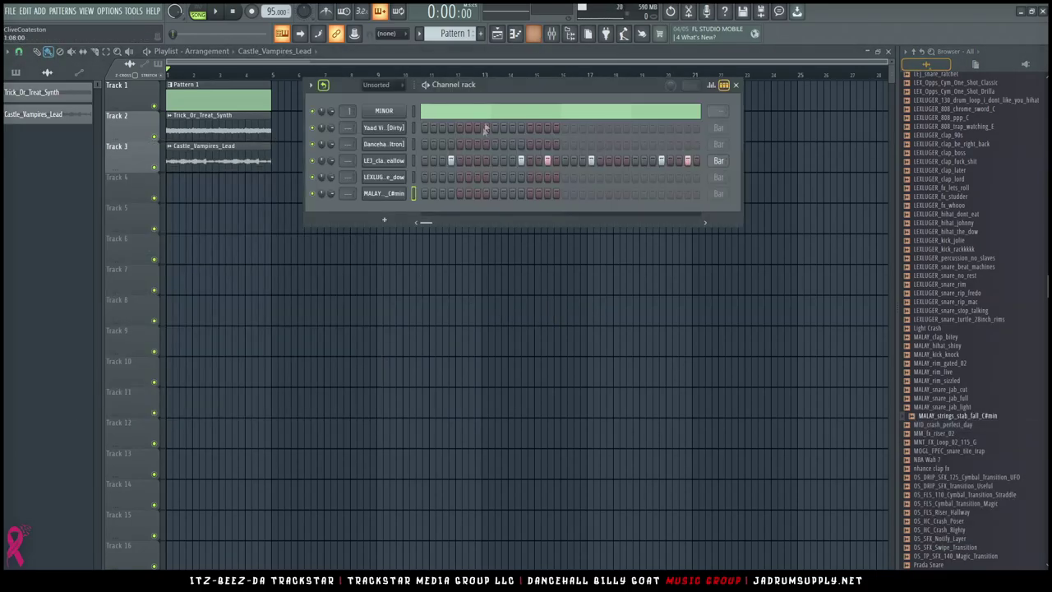
pyautogui.press('space')
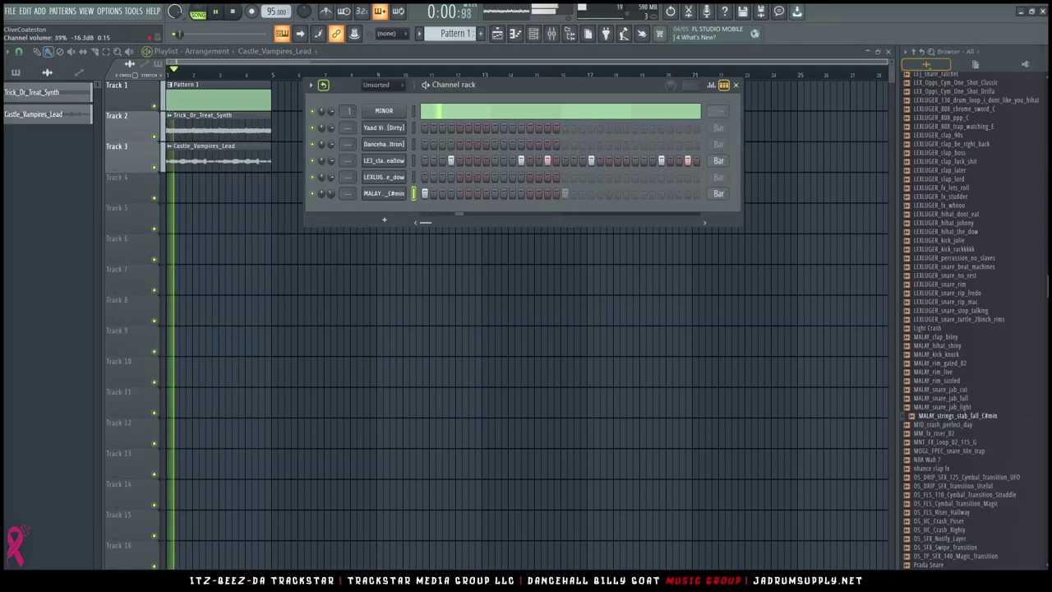
pyautogui.press('space')
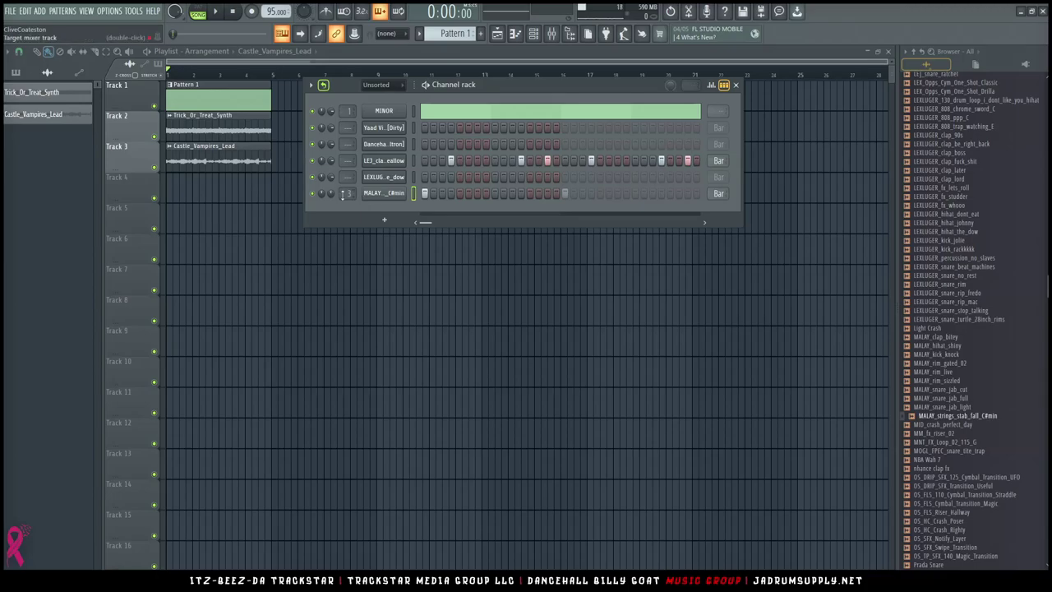
# Route the strings stab channel to mixer insert 7 and load ValhallaPlate into that insert's first effect slot
pyautogui.click(551, 34)
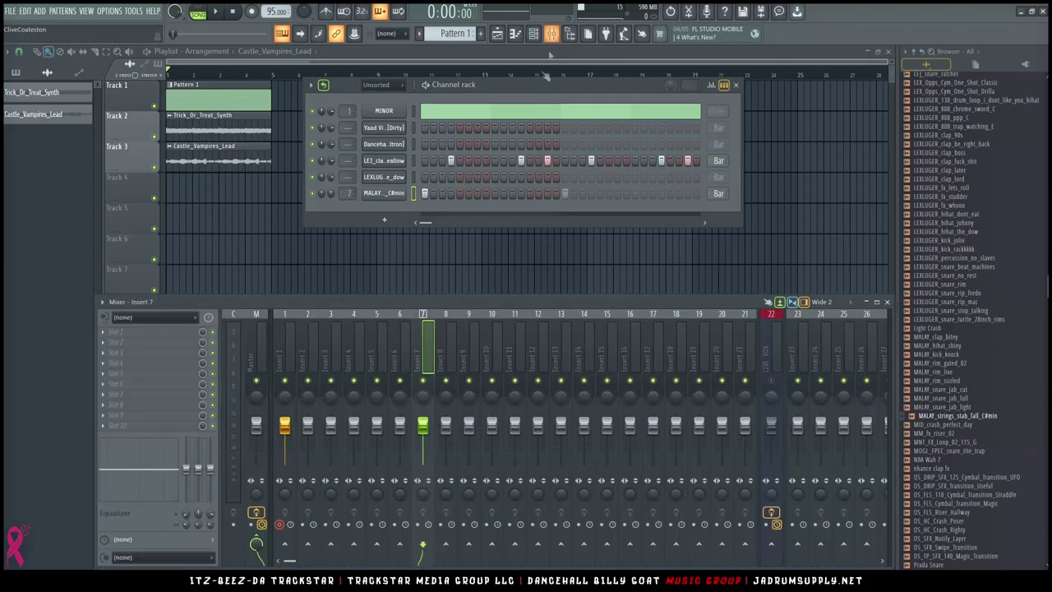
pyautogui.press('space')
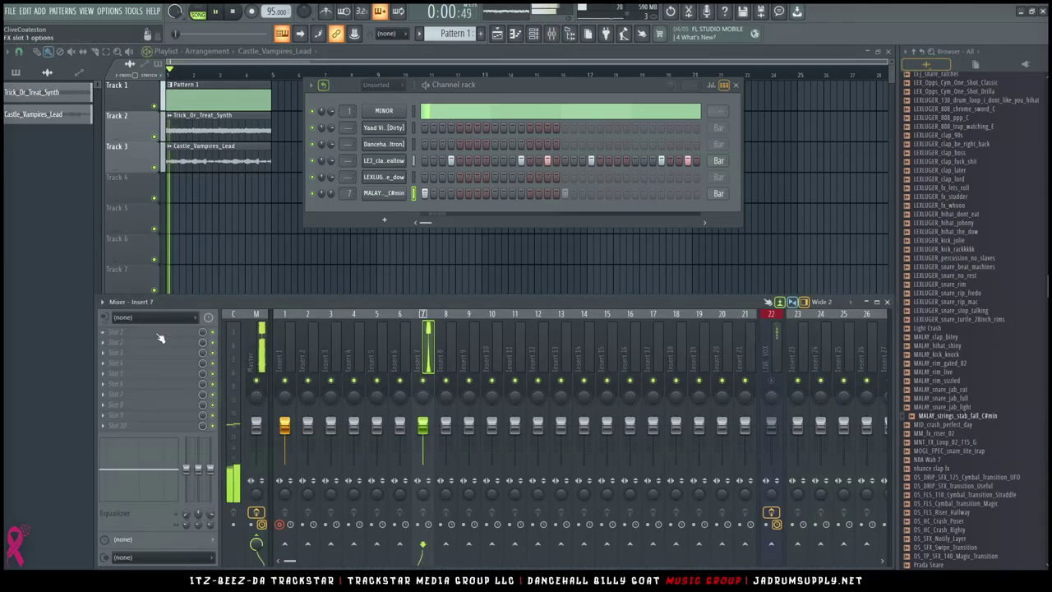
pyautogui.click(159, 334)
pyautogui.moveTo(525, 466)
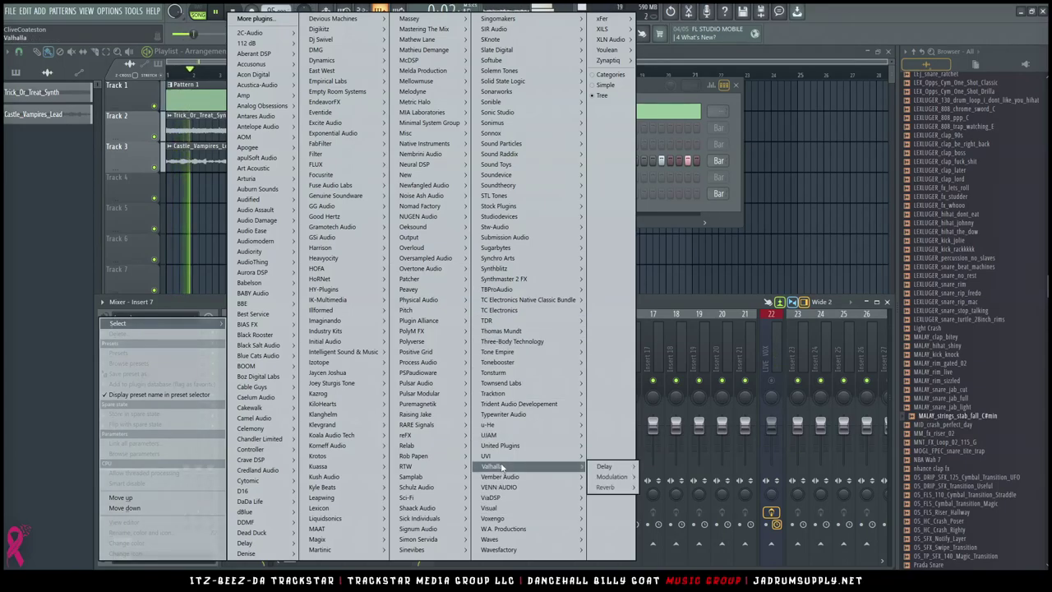
pyautogui.moveTo(608, 487)
pyautogui.click(674, 487)
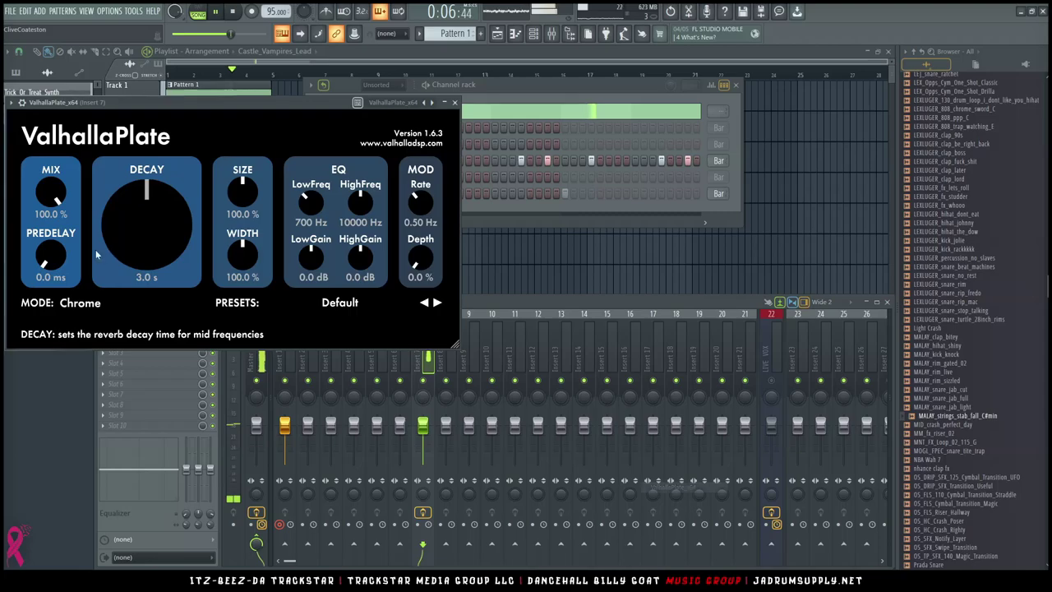
# Set ValhallaPlate's mix to 33.2% and decay to 5.0 s, and turn off looping for the strings stab channel
pyautogui.moveTo(51, 191); pyautogui.dragTo(140, 260)
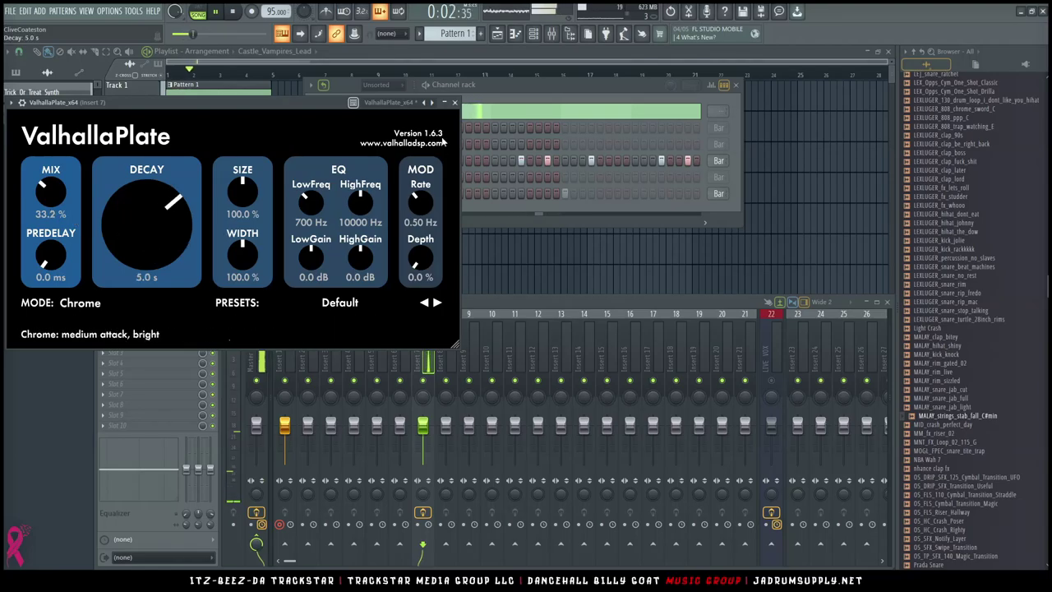
pyautogui.click(519, 94)
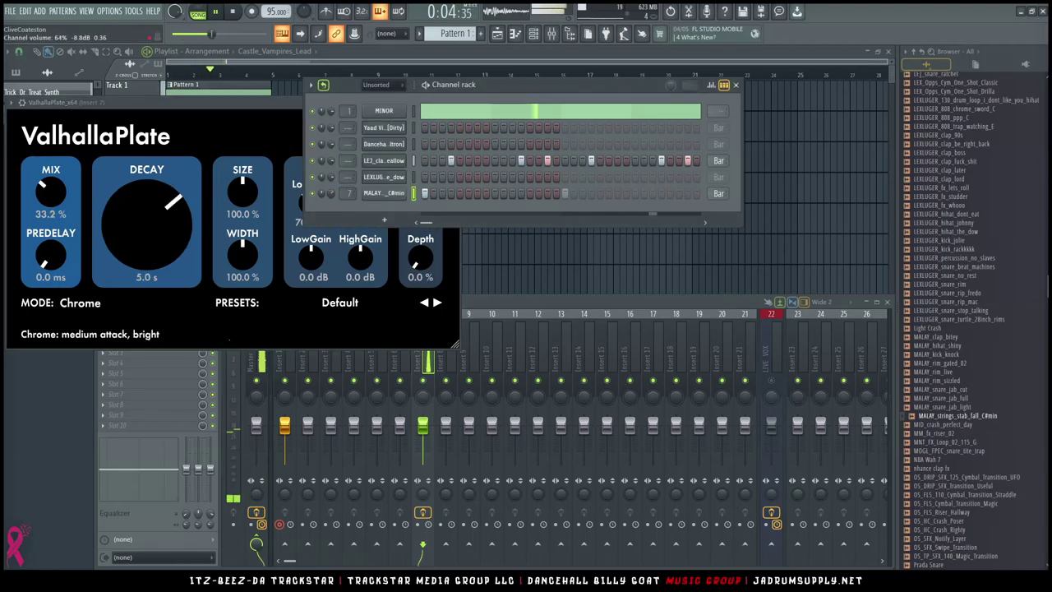
pyautogui.click(712, 195)
pyautogui.click(722, 222)
pyautogui.press('space')
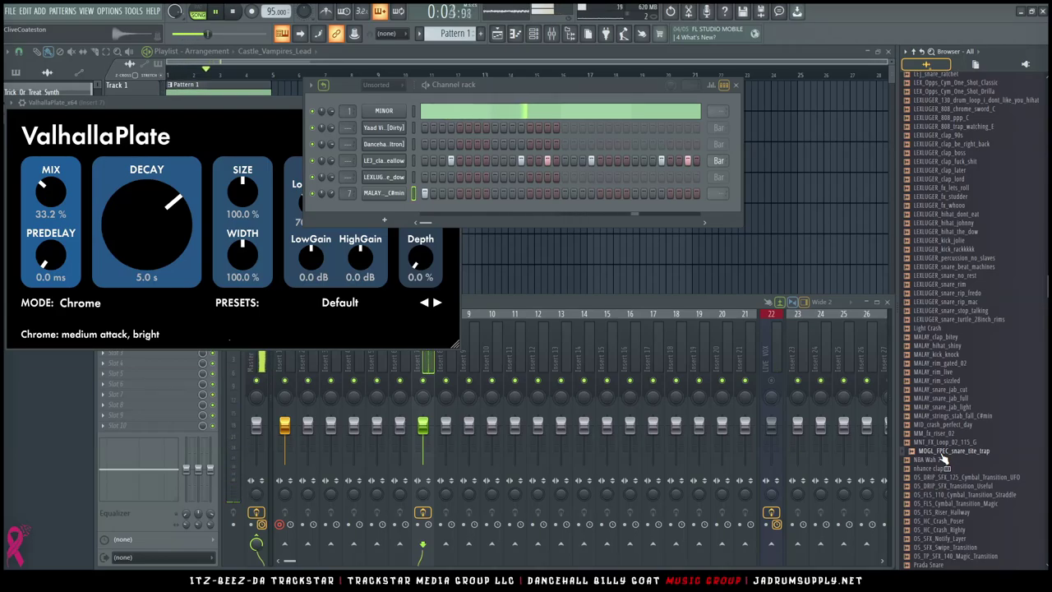
# Audition more snare and crash samples and load Reverb Snare 2 into a new sampler channel
pyautogui.press('space')
pyautogui.rightClick(944, 458)
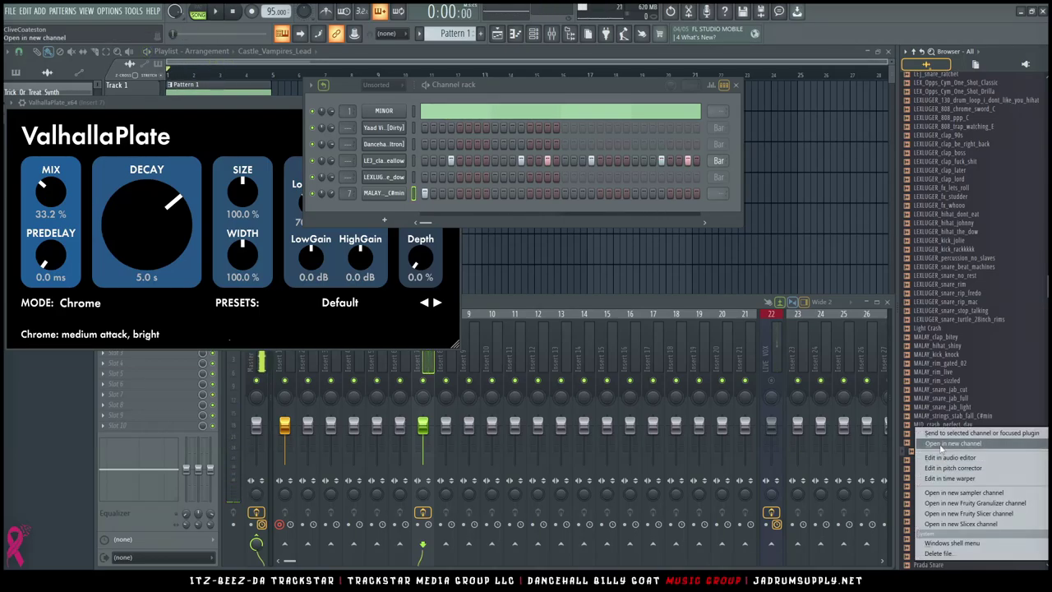
pyautogui.click(943, 444)
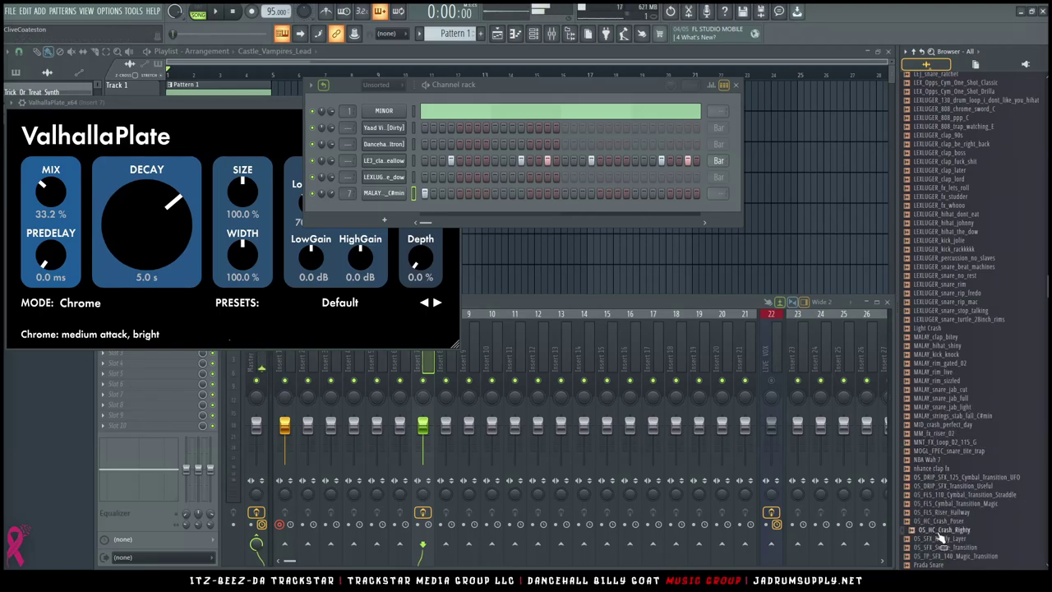
pyautogui.scroll(-6, 941, 526)
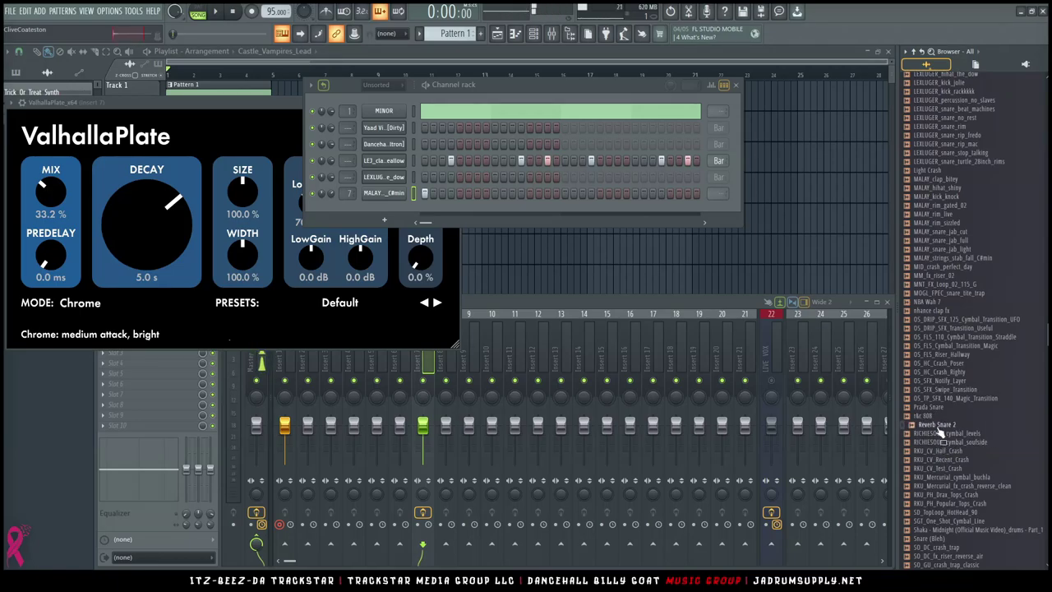
pyautogui.rightClick(937, 433)
pyautogui.click(951, 497)
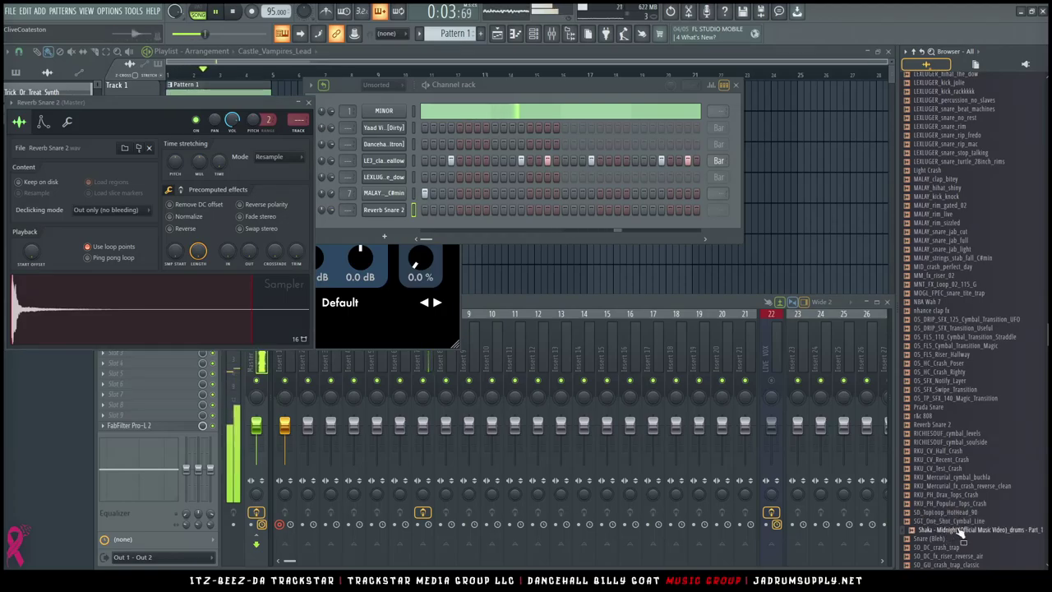
# Audition the remaining samples over playback and load Zay Snare into a new sampler channel
pyautogui.scroll(-4, 936, 555)
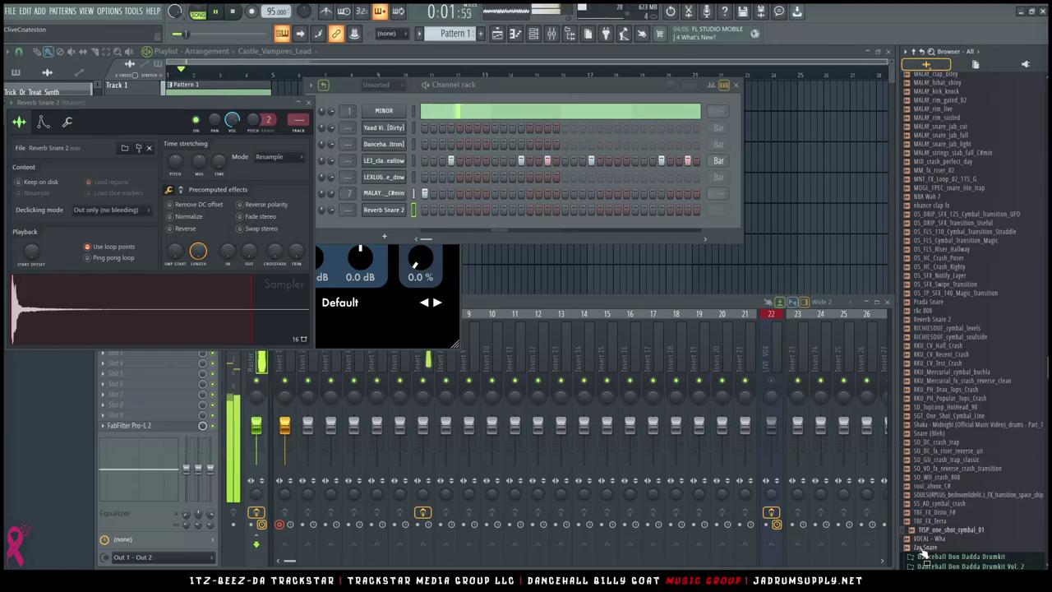
pyautogui.rightClick(925, 550)
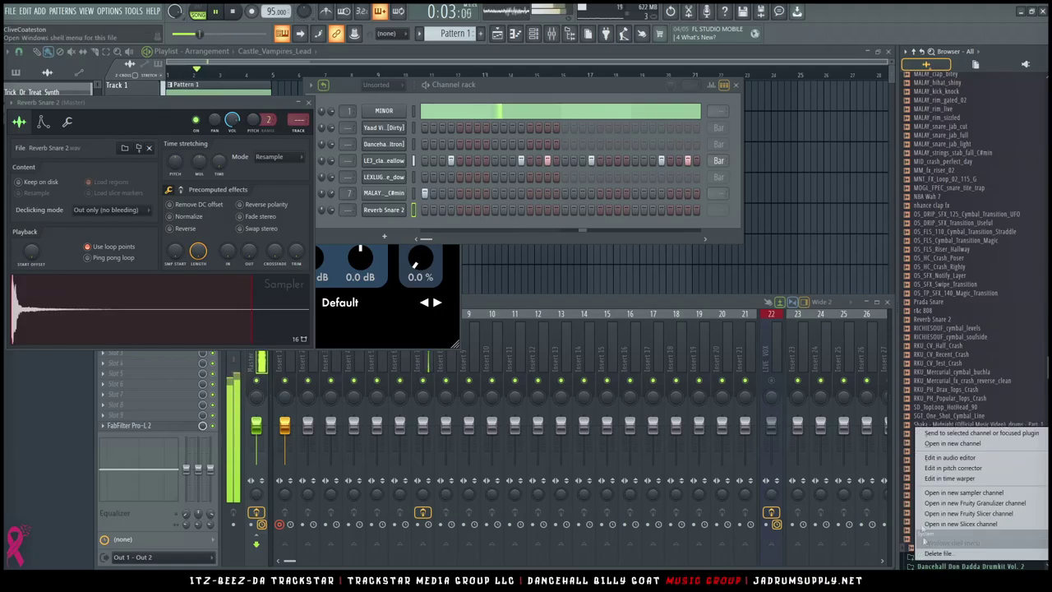
pyautogui.click(951, 445)
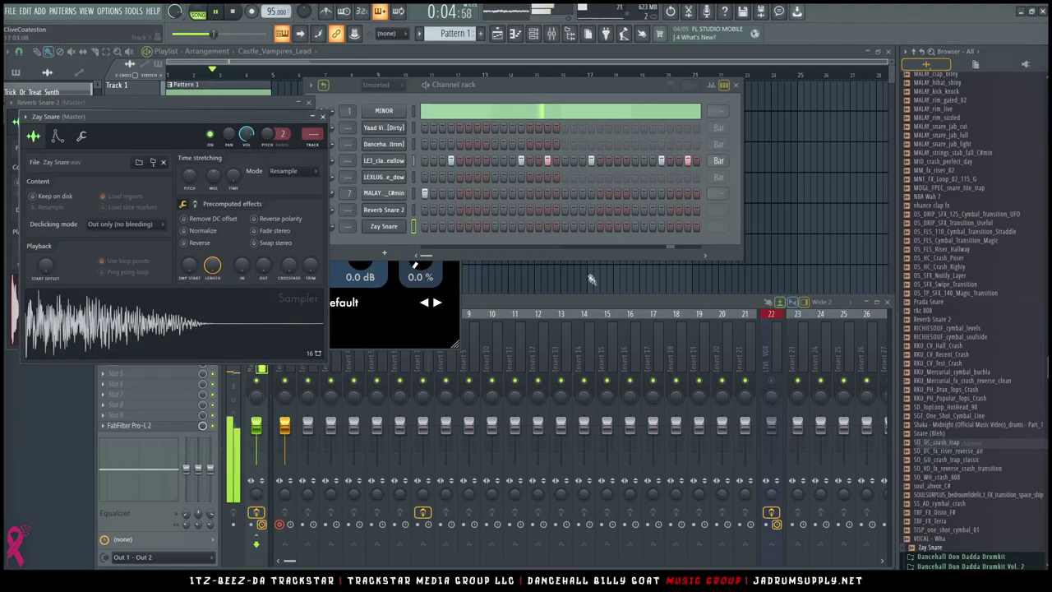
# Place Zay Snare hits on steps 7 and 26, with the channel looping every bar
pyautogui.click(476, 227)
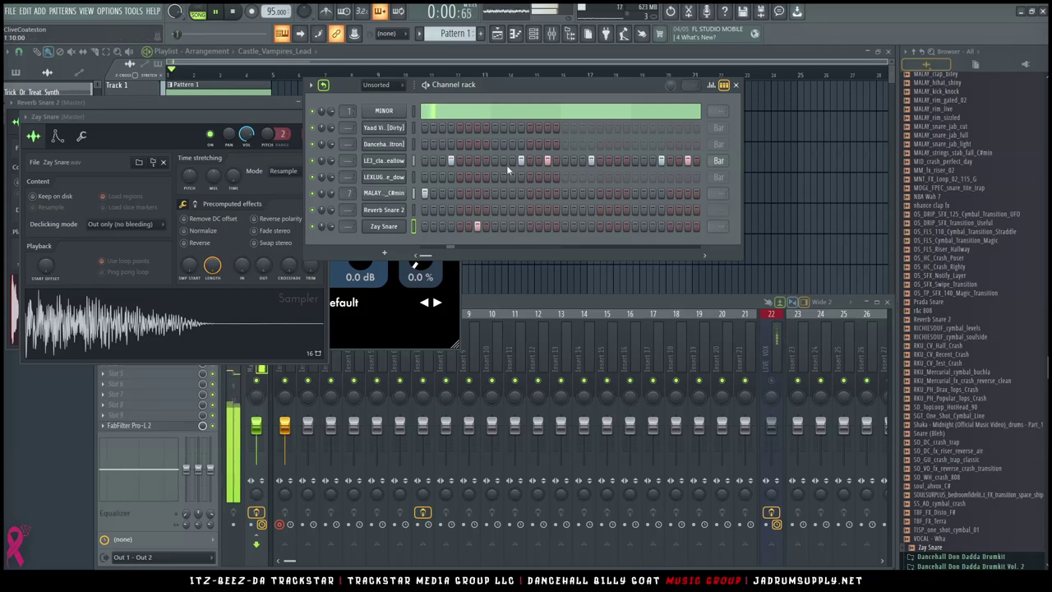
pyautogui.click(724, 231)
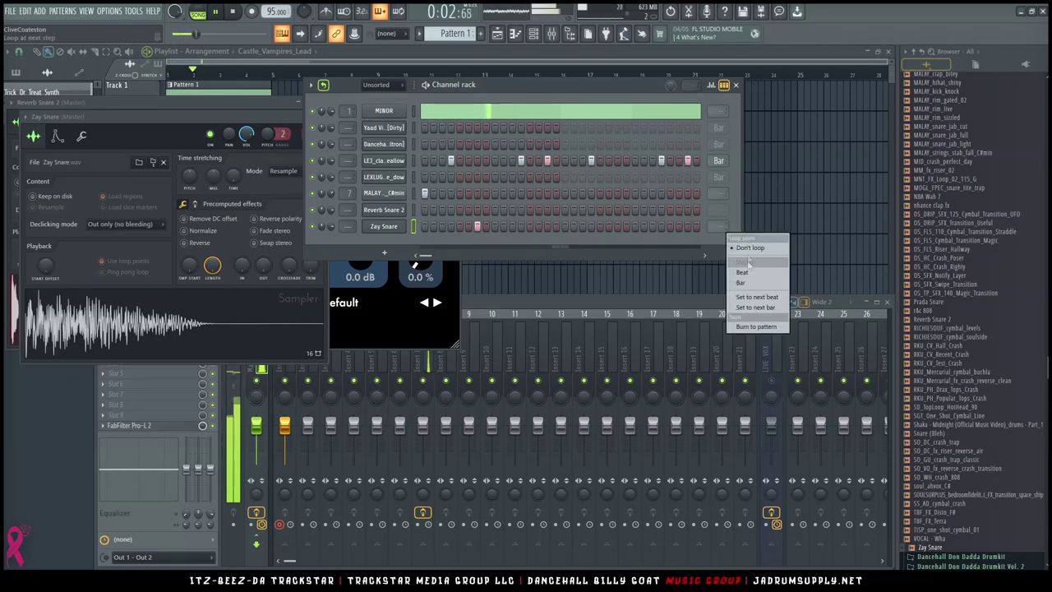
pyautogui.click(746, 283)
pyautogui.click(643, 227)
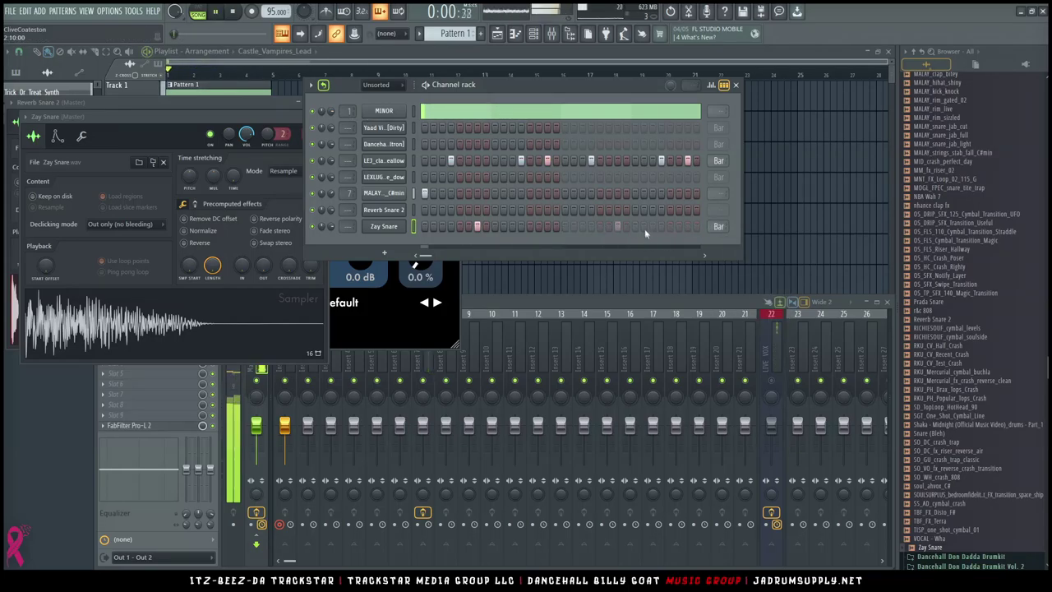
# Place a one-step C5 note for Reverb Snare 2 on step 15 of bar 4 and play the pattern
pyautogui.click(393, 211)
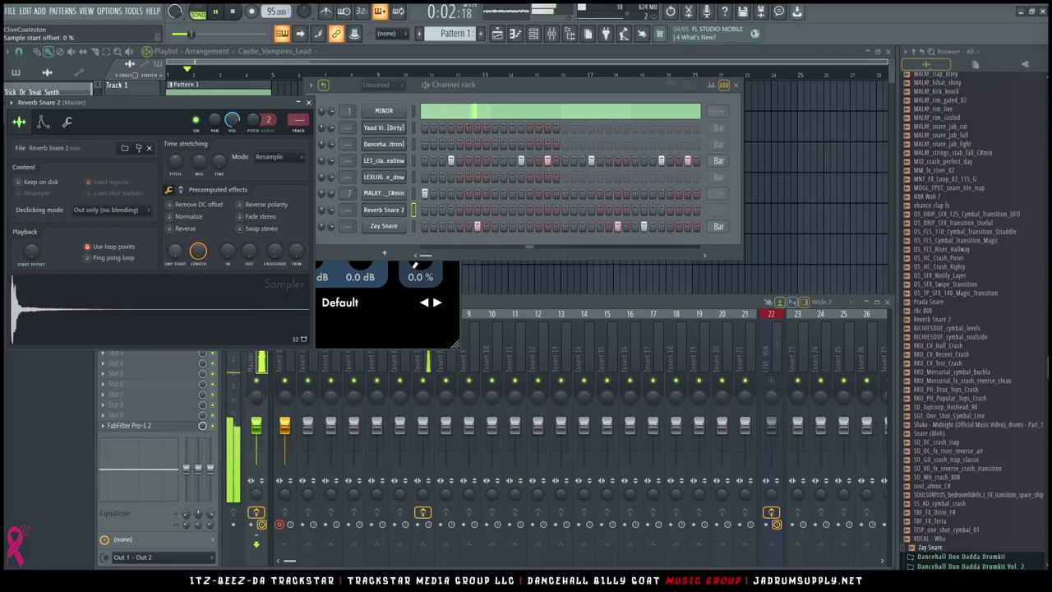
pyautogui.rightClick(392, 210)
pyautogui.click(427, 208)
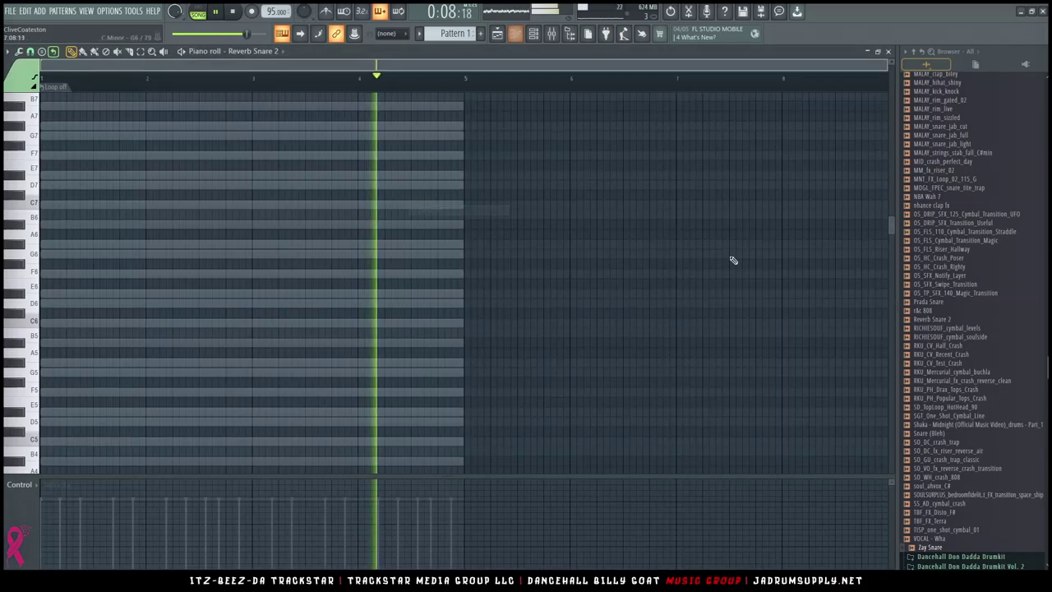
pyautogui.click(453, 245)
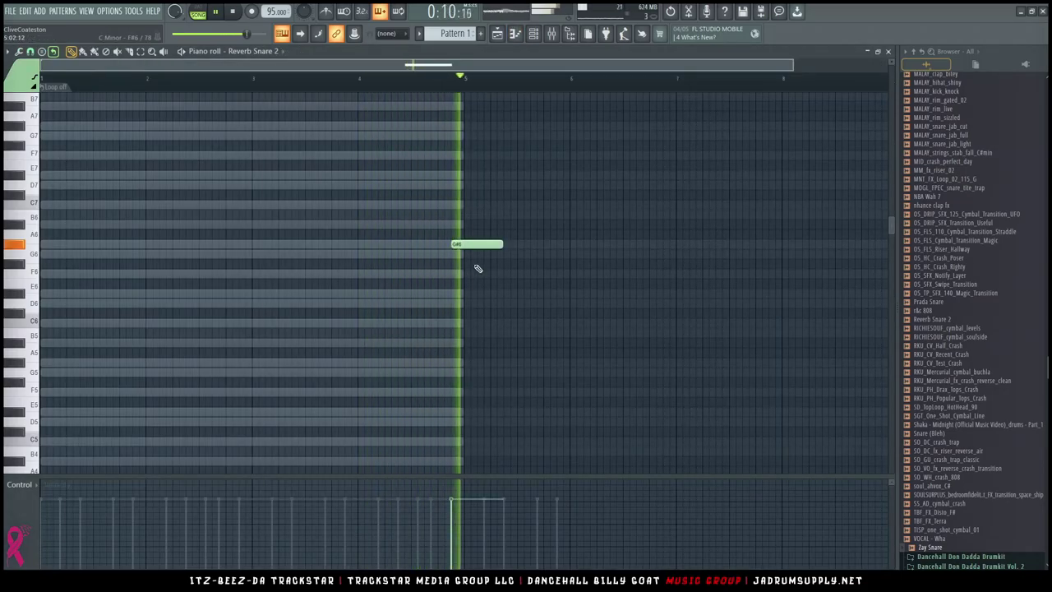
pyautogui.moveTo(499, 246); pyautogui.dragTo(407, 253)
pyautogui.rightClick(453, 244)
pyautogui.press('space')
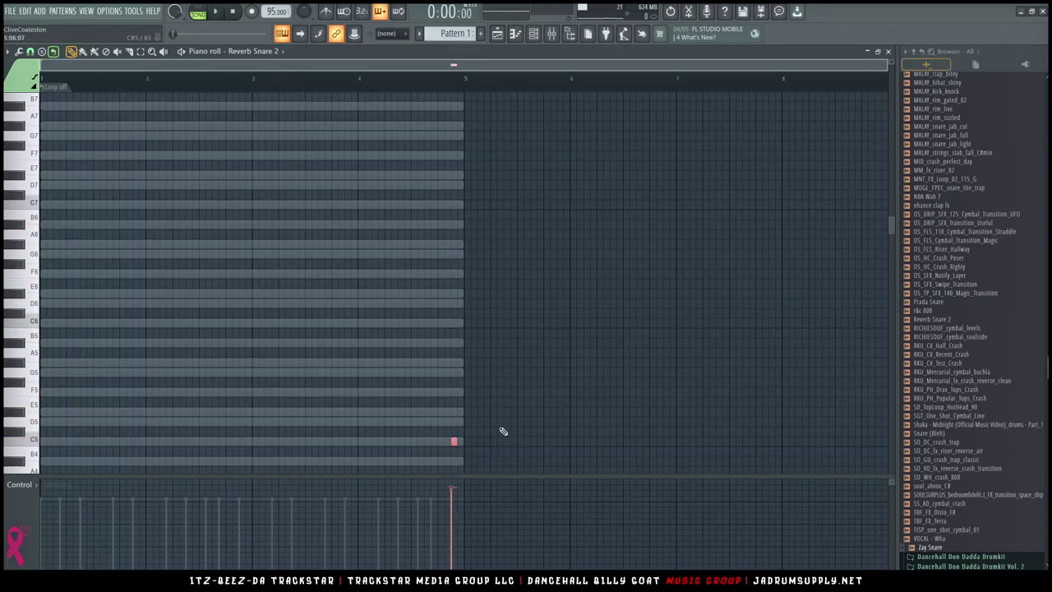
pyautogui.press('space')
# Toggle the clap's step 31 off and on again, and set the Reverb Snare 2 channel to loop every bar
pyautogui.click(533, 35)
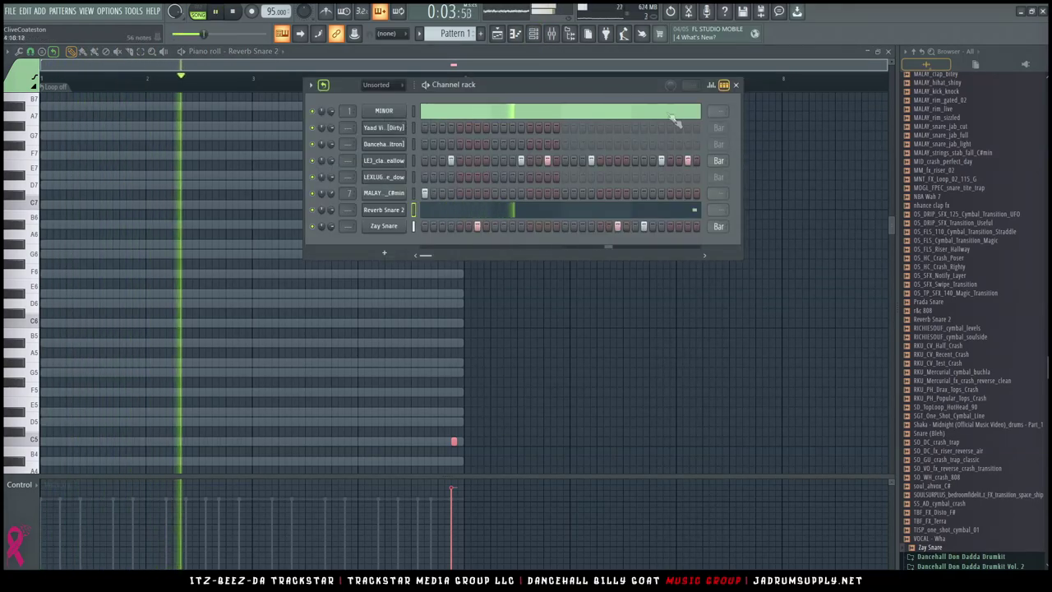
pyautogui.click(687, 161)
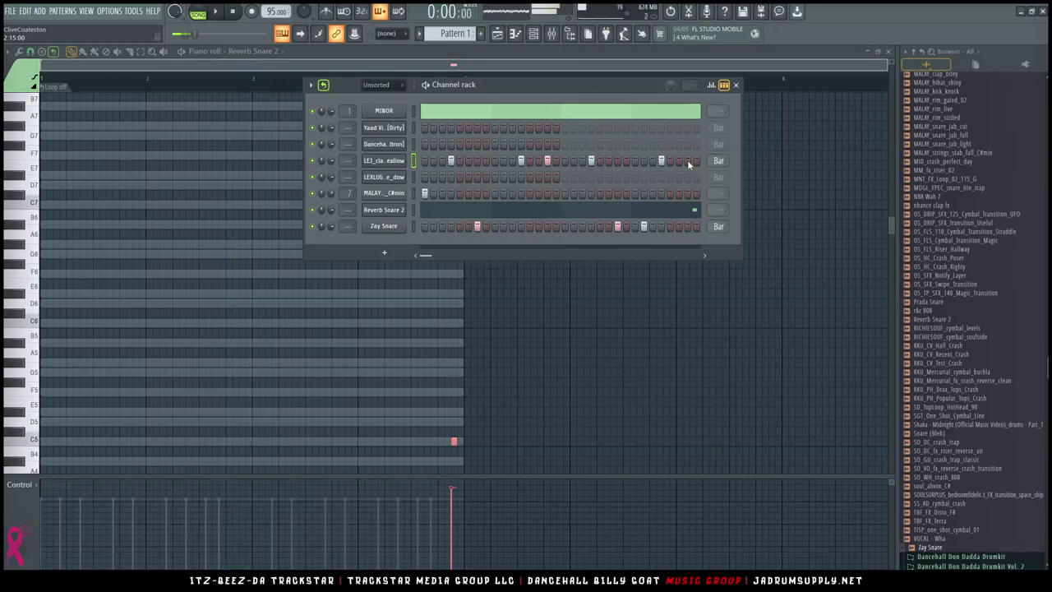
pyautogui.click(687, 161)
pyautogui.rightClick(718, 213)
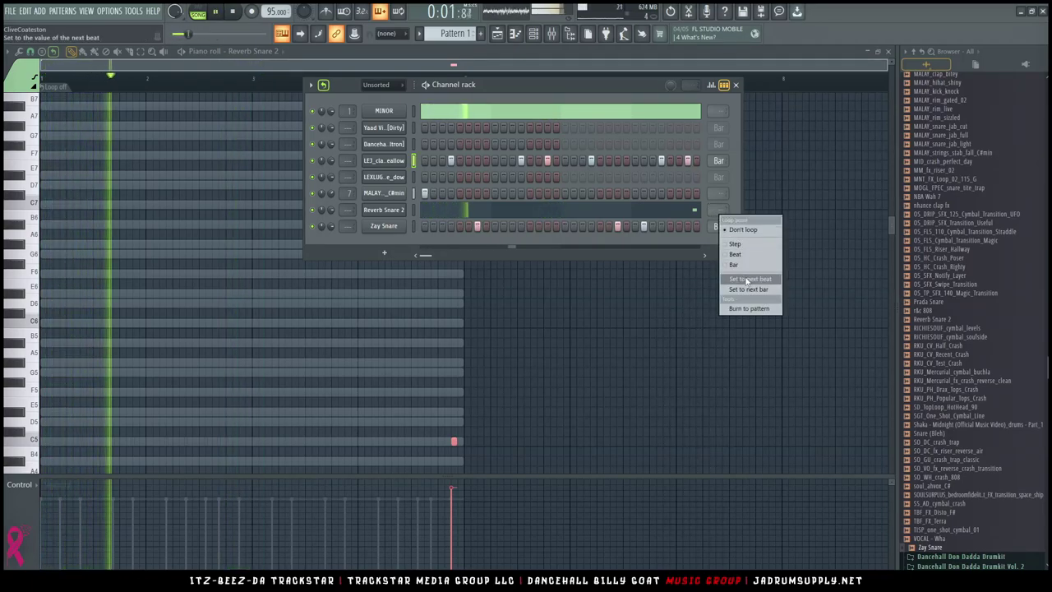
pyautogui.click(751, 265)
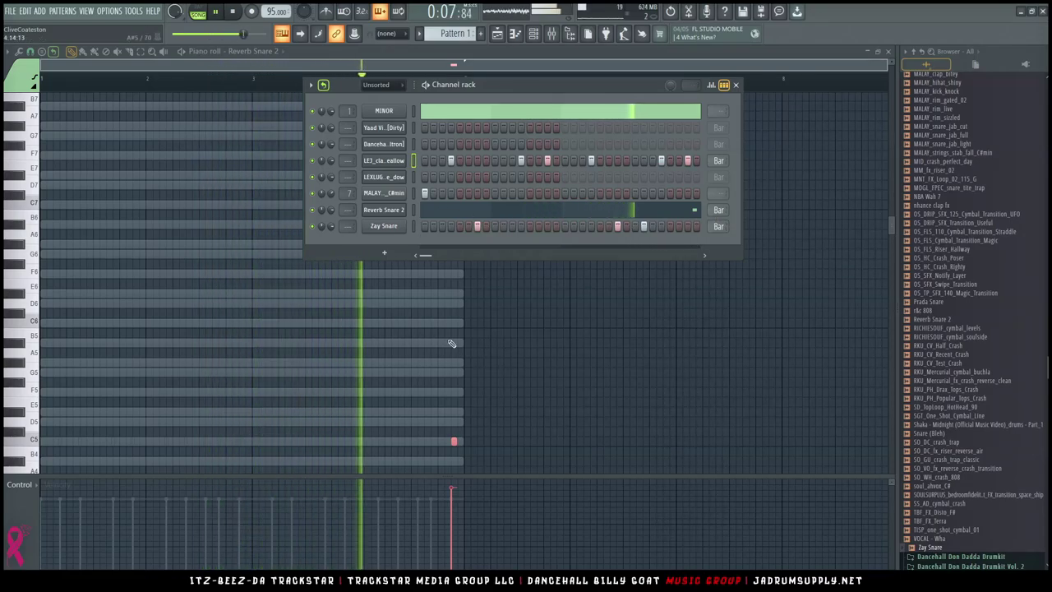
# Add a Fruity Dance channel to the channel rack
pyautogui.click(385, 252)
pyautogui.moveTo(391, 253)
pyautogui.moveTo(575, 123)
pyautogui.click(677, 123)
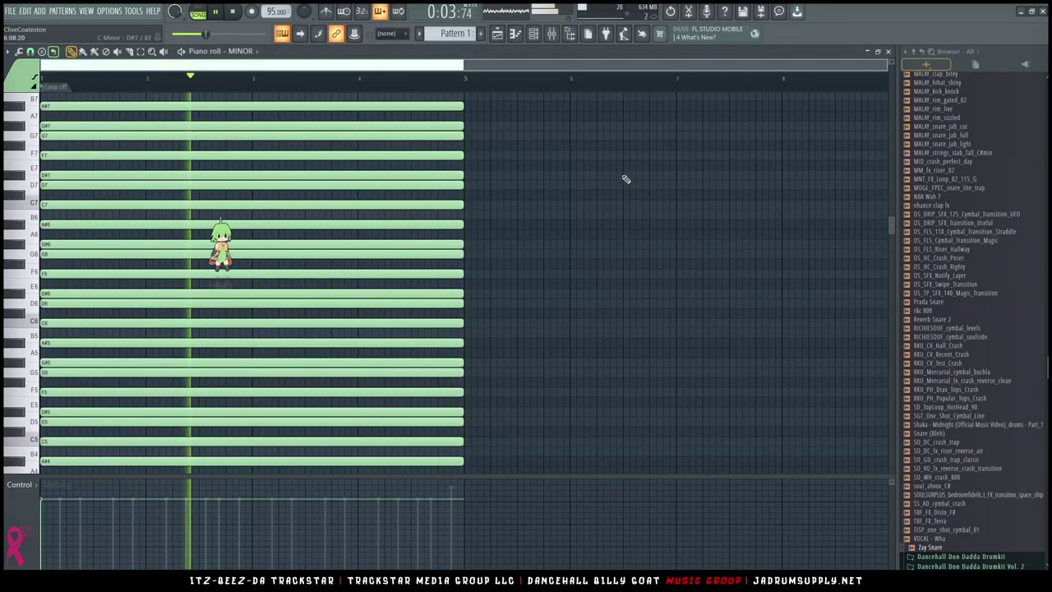
# Transpose the MINOR channel's scale guide notes up two semitones, from C minor to D minor
pyautogui.scroll(-7, 627, 184)
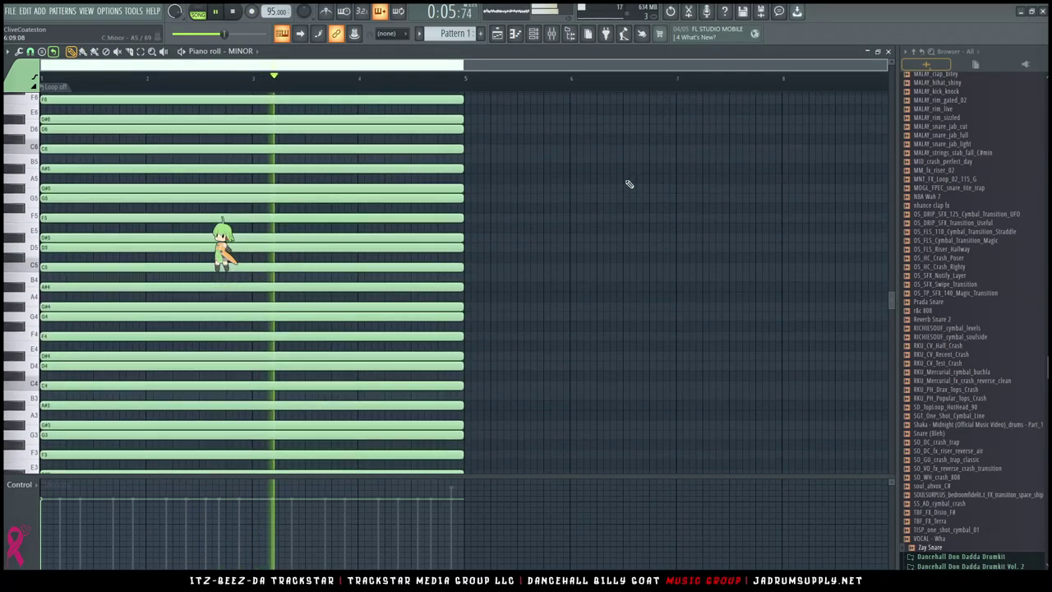
pyautogui.hotkey('shift', 'Up')
pyautogui.hotkey('shift', 'Up')
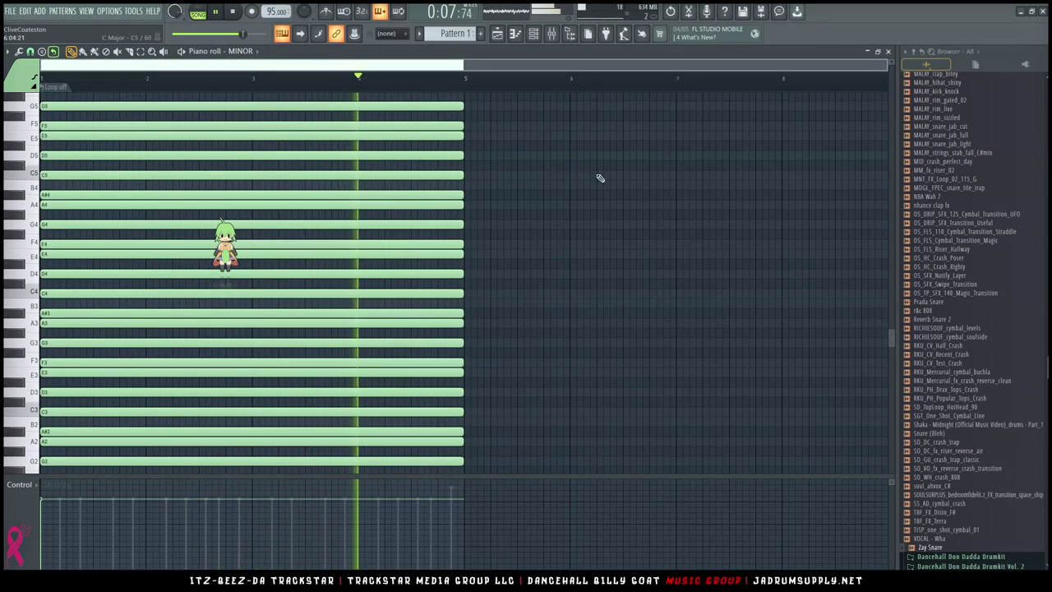
# Rename Pattern 1 as D MINOR
pyautogui.click(533, 34)
pyautogui.press('F2')
pyautogui.write('D MINOR')
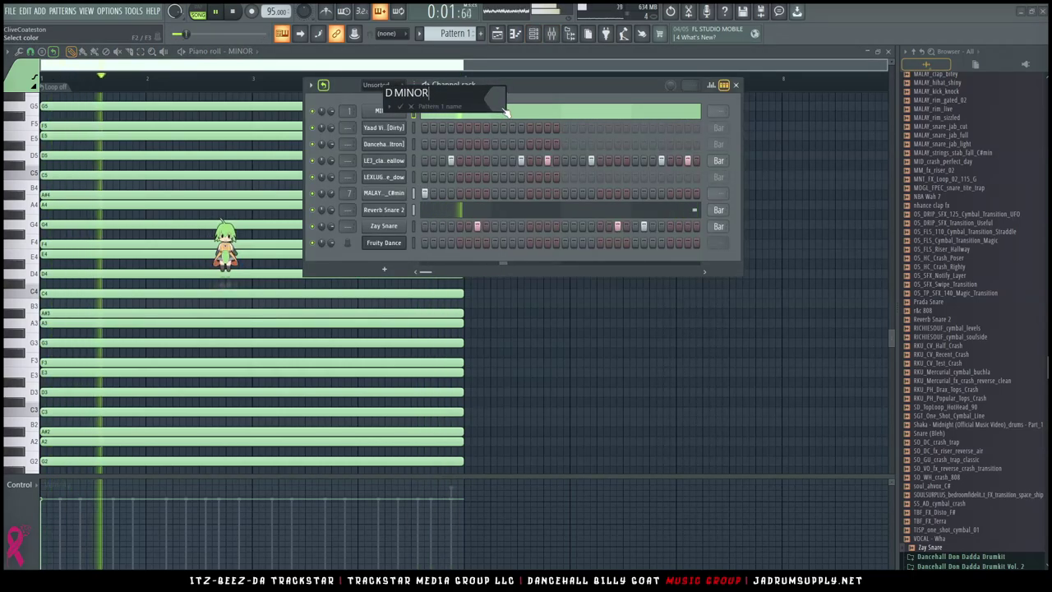
pyautogui.press('Return')
# Delete the Fruity Dance channel
pyautogui.rightClick(400, 242)
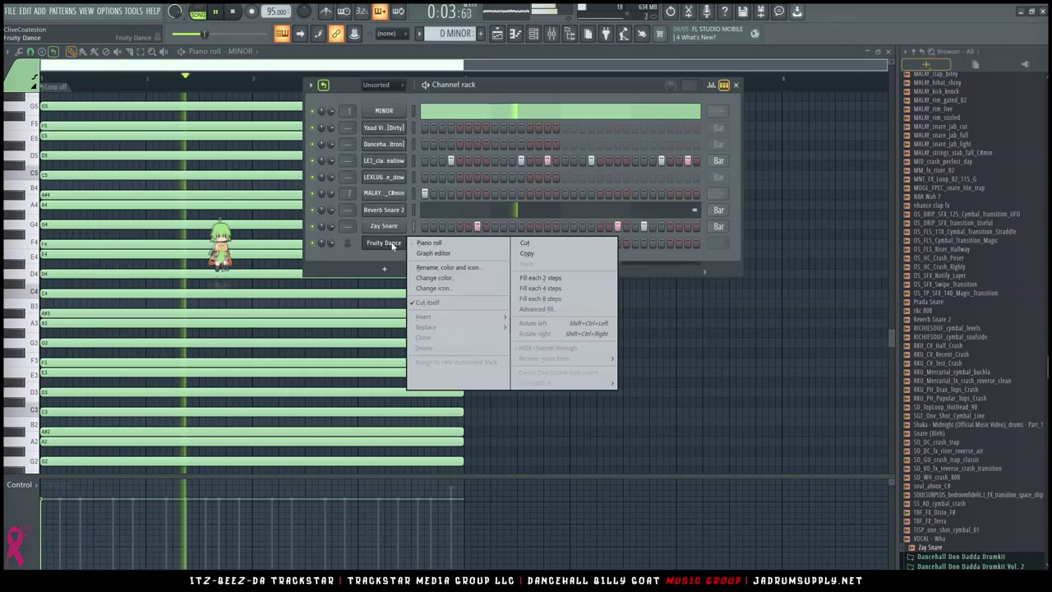
pyautogui.click(426, 348)
# Add a Kontakt 5 channel and load 04 Cellos Sul Pont Spiccato from the Strings of Winter library
pyautogui.click(383, 253)
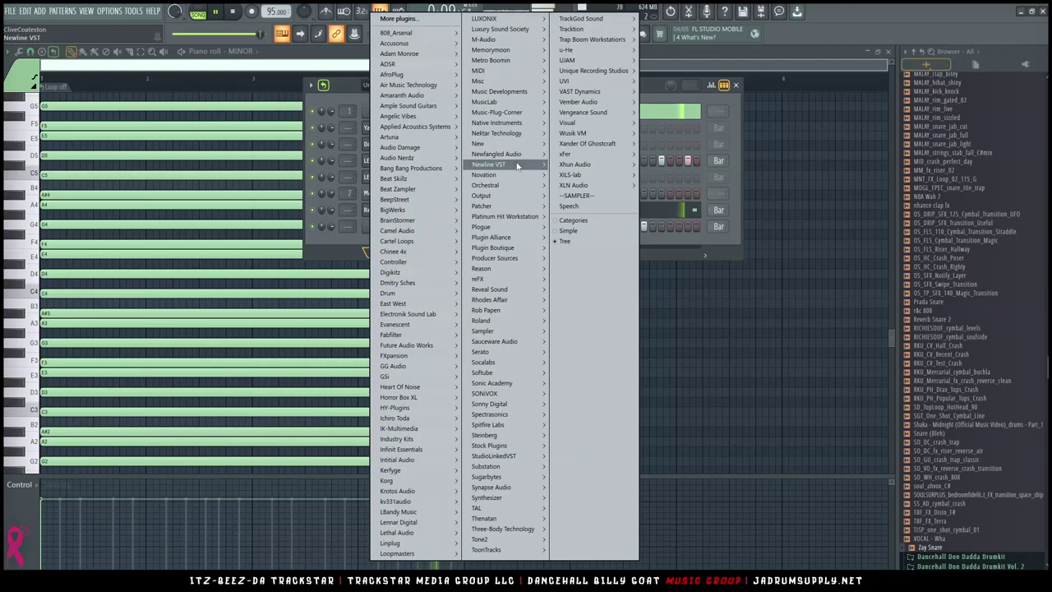
pyautogui.moveTo(497, 122)
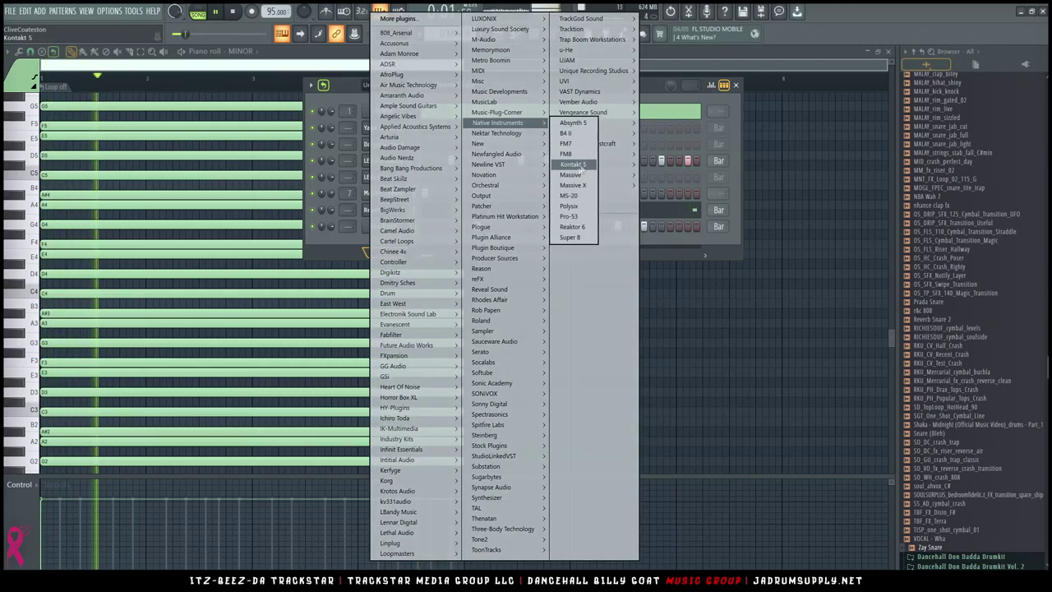
pyautogui.click(580, 165)
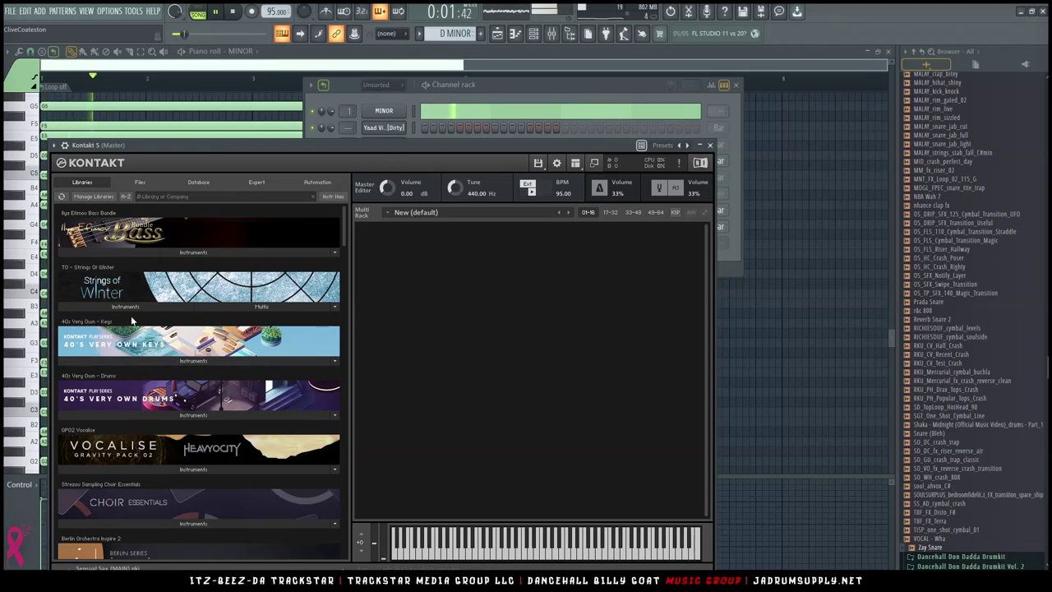
pyautogui.click(133, 305)
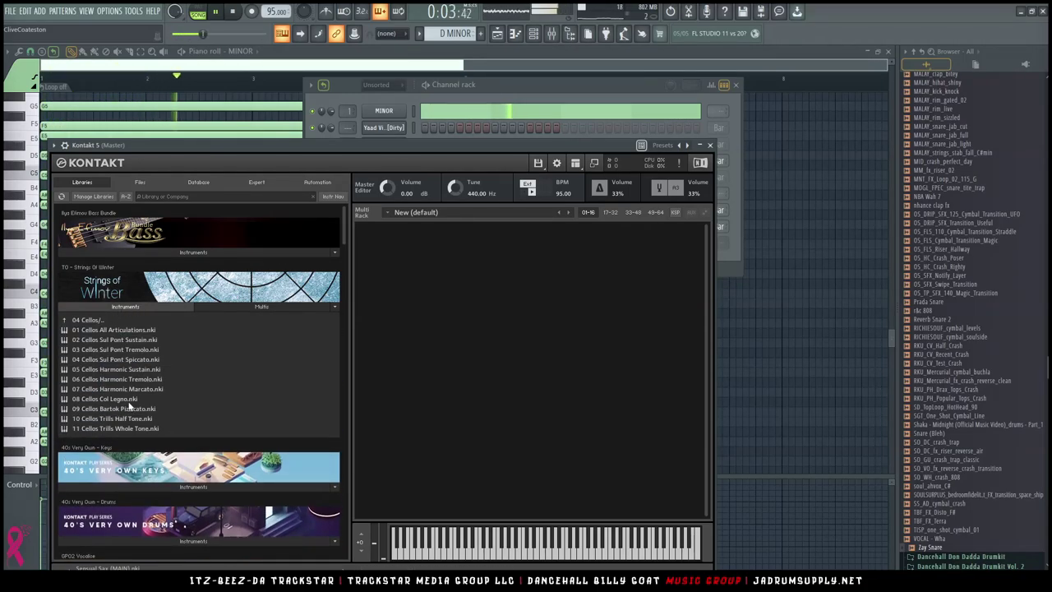
pyautogui.moveTo(147, 364); pyautogui.dragTo(536, 332)
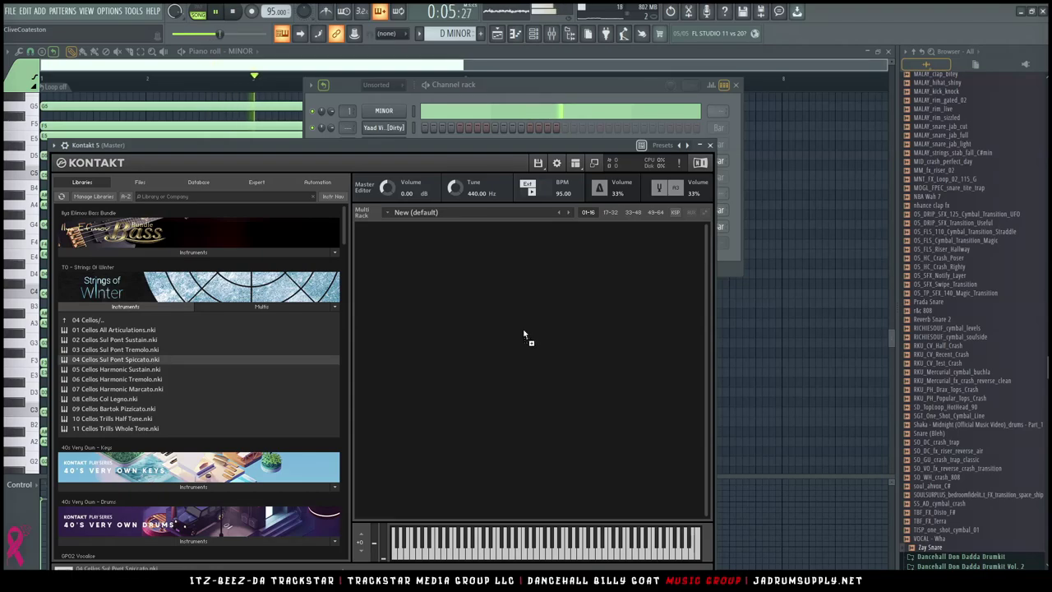
# Enter a short D4, F4 and A4 chord at the start of bar 1 for the Kontakt cellos and play it back
pyautogui.click(615, 86)
pyautogui.rightClick(402, 244)
pyautogui.click(428, 243)
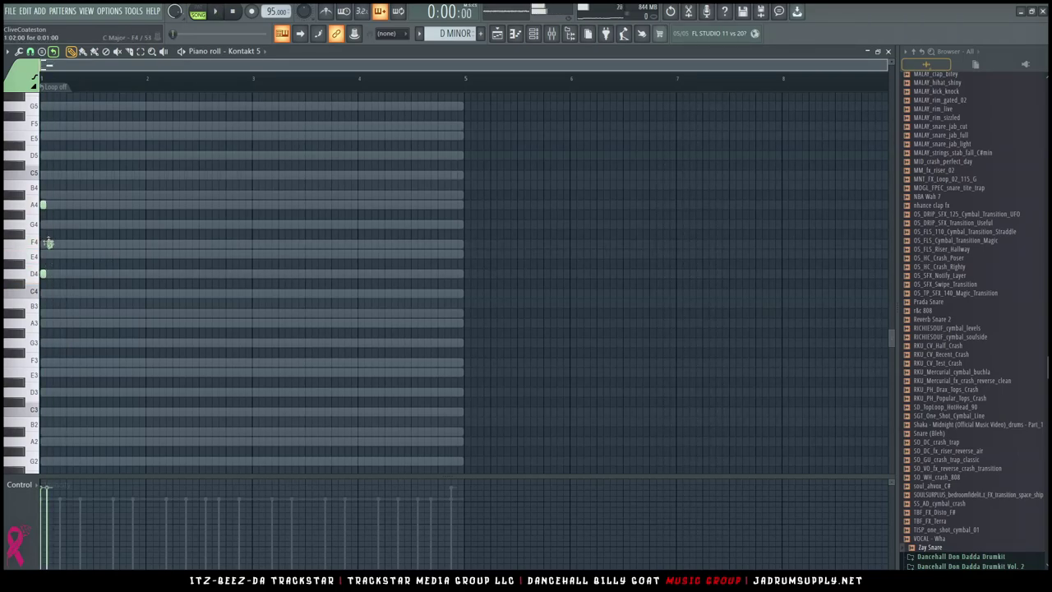
pyautogui.press('space')
pyautogui.press('space')
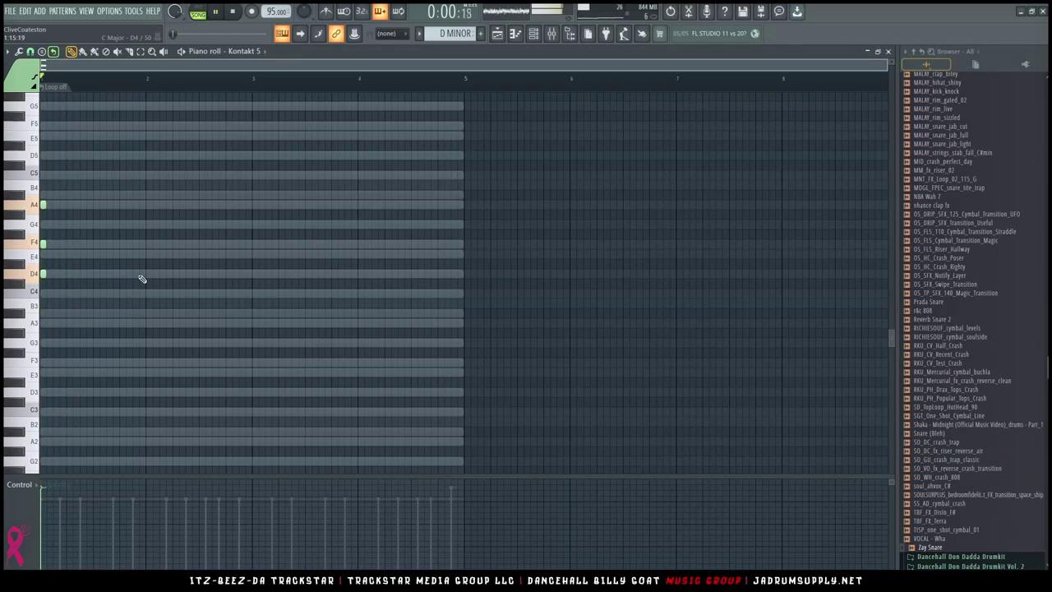
# Move the cello chord down an octave to D3, F3 and A3, copy it to step 3 of bar 1 and play it
pyautogui.keyDown('ctrl'); pyautogui.rightClick(202, 293); pyautogui.keyUp('ctrl')
pyautogui.press('space')
pyautogui.press('space')
pyautogui.scroll(-4, 204, 299)
pyautogui.press('space')
pyautogui.hotkey('ctrl', 'a')
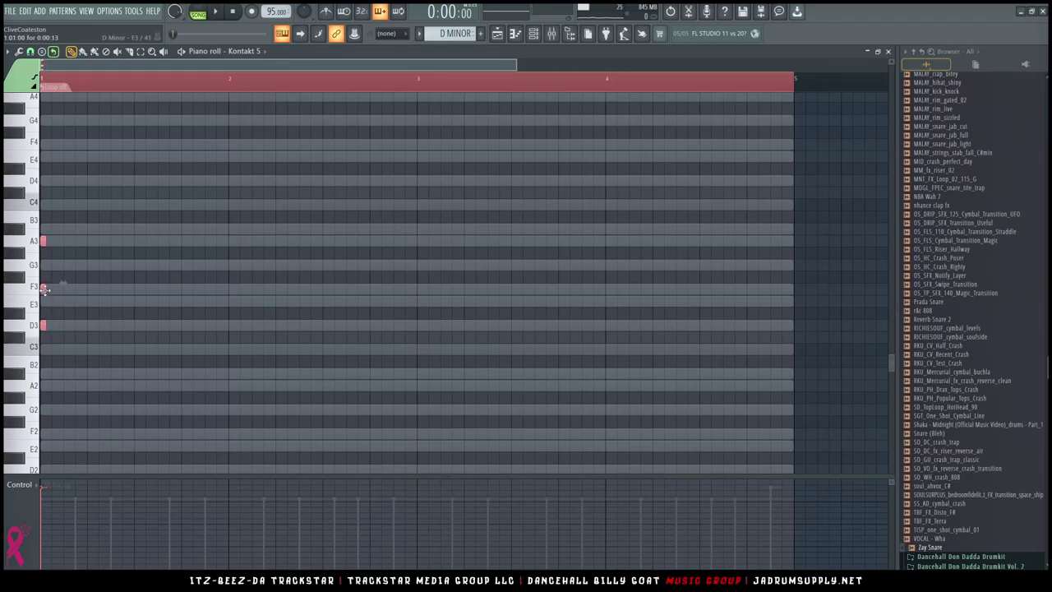
pyautogui.press('space')
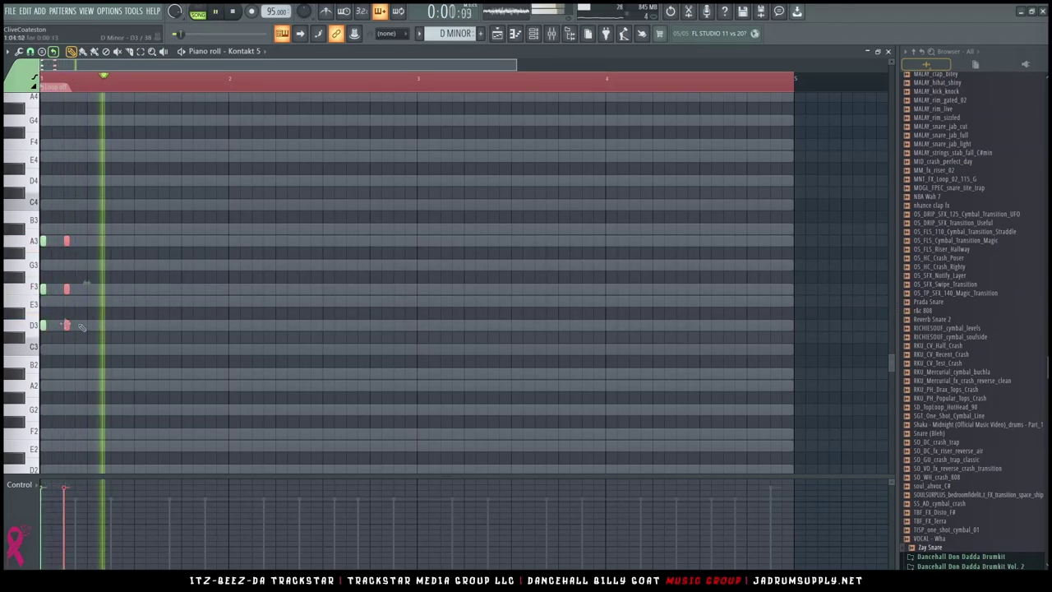
# Move both cello chords up an octave to D4, F4 and A4, and copy the pair to the start of bar 3
pyautogui.hotkey('ctrl', 'd')
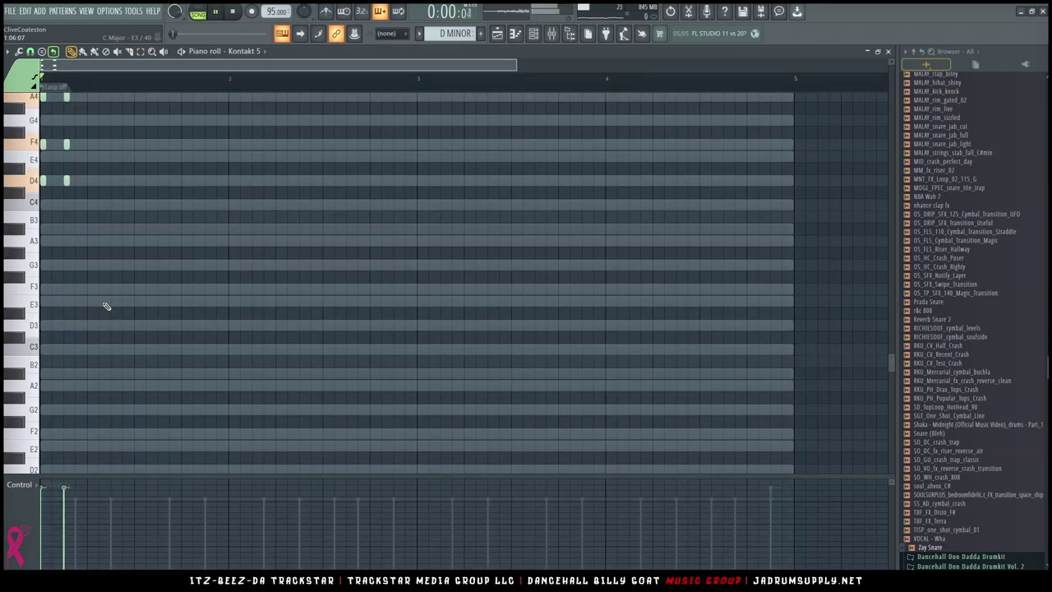
pyautogui.scroll(4, 177, 325)
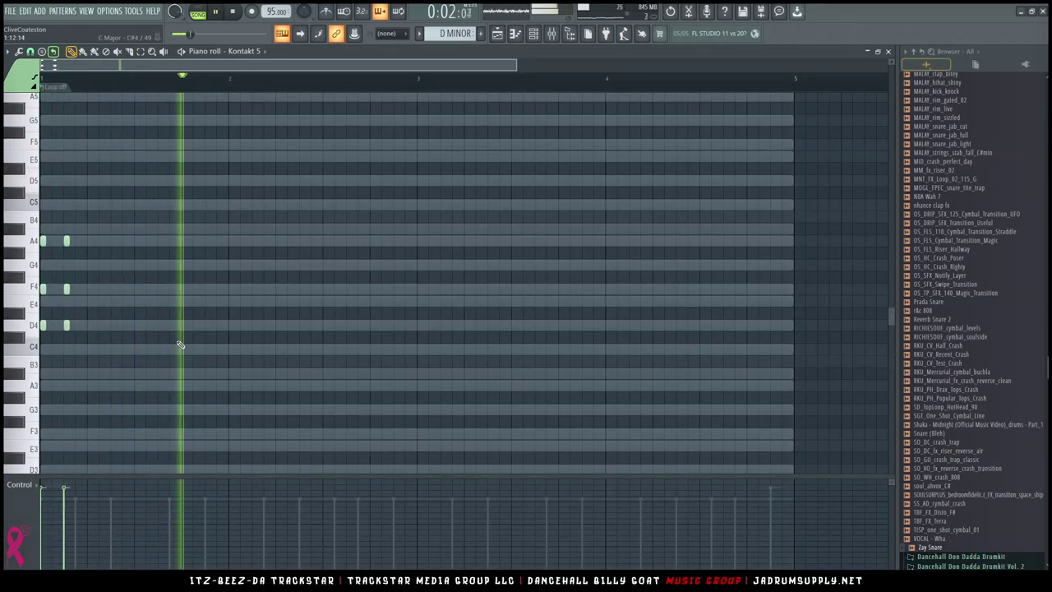
pyautogui.moveTo(126, 340); pyautogui.dragTo(64, 215)
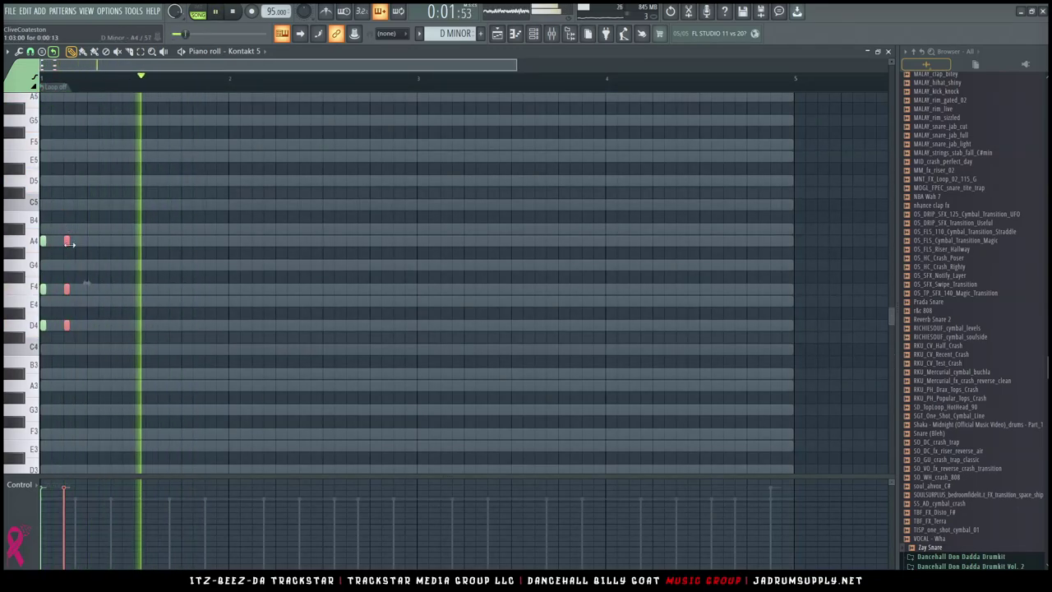
pyautogui.moveTo(117, 364)
pyautogui.mouseDown()
pyautogui.moveTo(39, 247)
pyautogui.moveTo(441, 253)
pyautogui.moveTo(429, 247)
pyautogui.mouseUp()
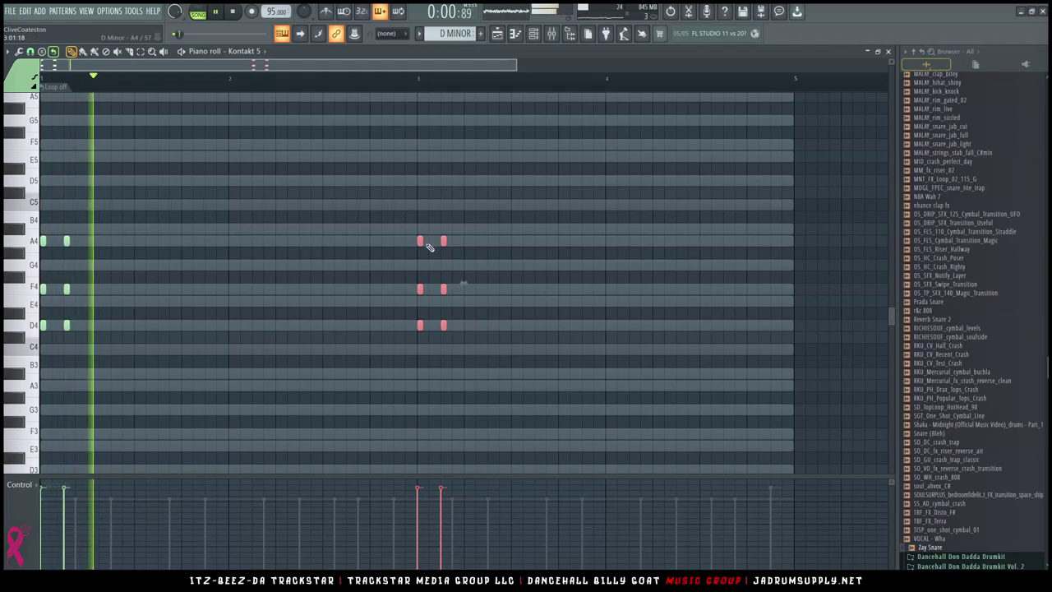
# Randomize the velocity levels of all the cello chord notes with the piano roll randomizer
pyautogui.hotkey('ctrl', 'a')
pyautogui.scroll(-3, 539, 298)
pyautogui.press('super')
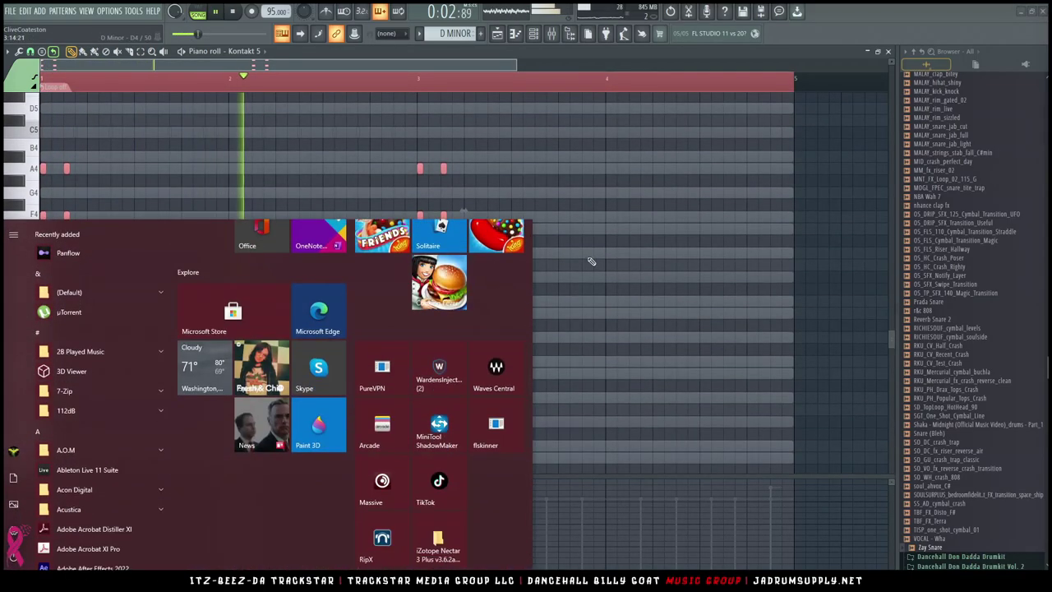
pyautogui.keyDown('ctrl'); pyautogui.click(674, 245); pyautogui.keyUp('ctrl')
pyautogui.hotkey('ctrl', 'a')
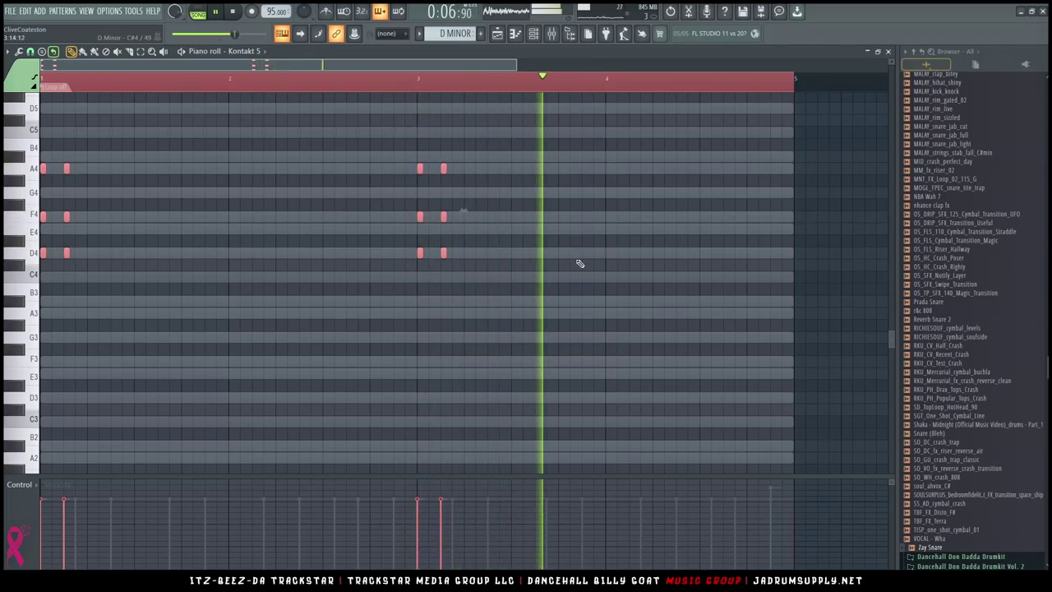
pyautogui.hotkey('alt', 'r')
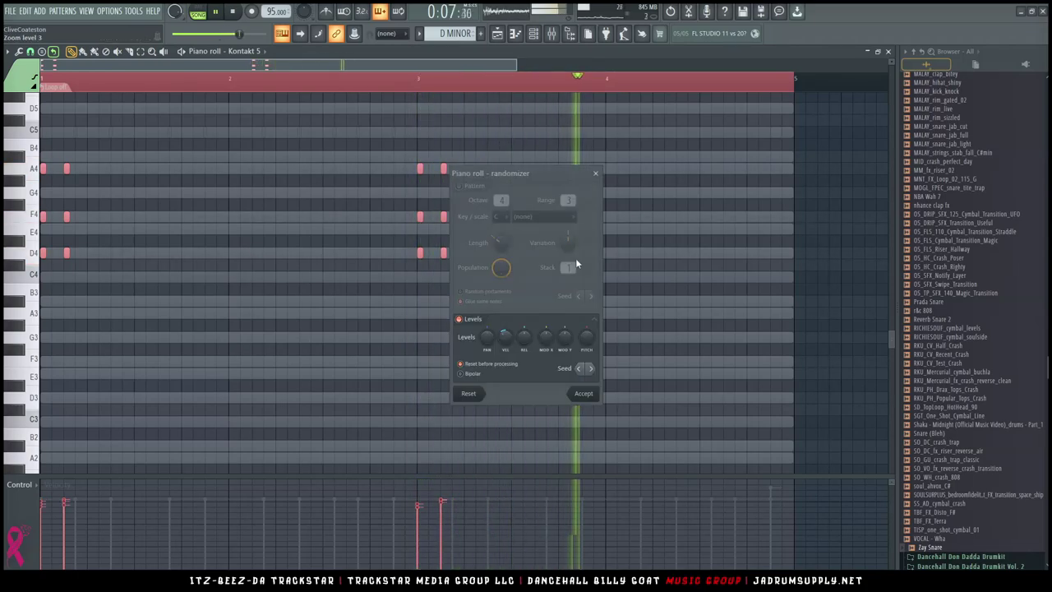
pyautogui.click(583, 394)
pyautogui.scroll(3, 610, 318)
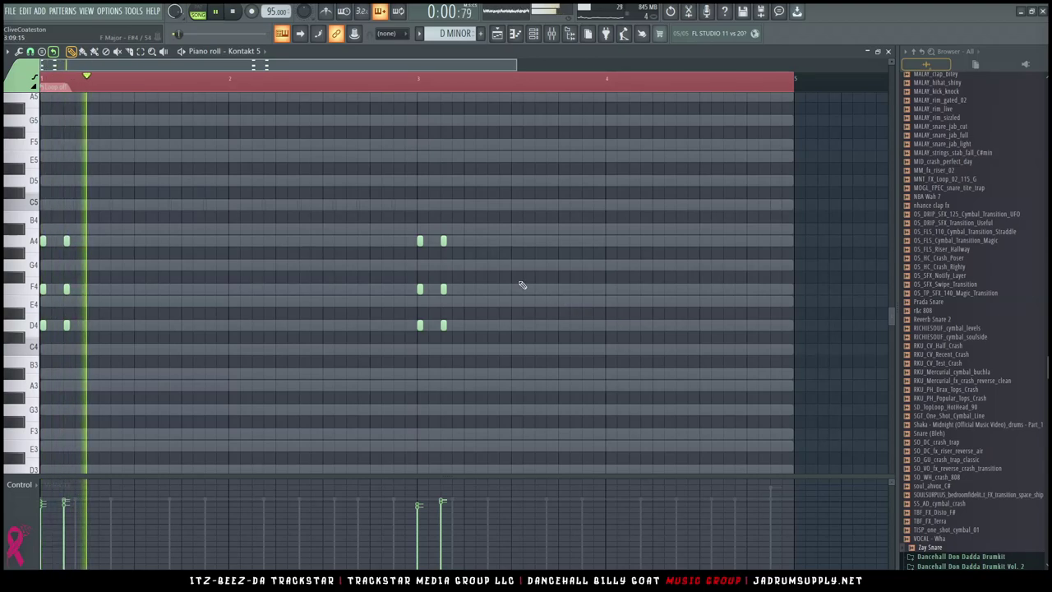
# Raise the low gain and set the high gain to -2.2 dB in the Kontakt cello instrument's equalizer
pyautogui.press('F6')
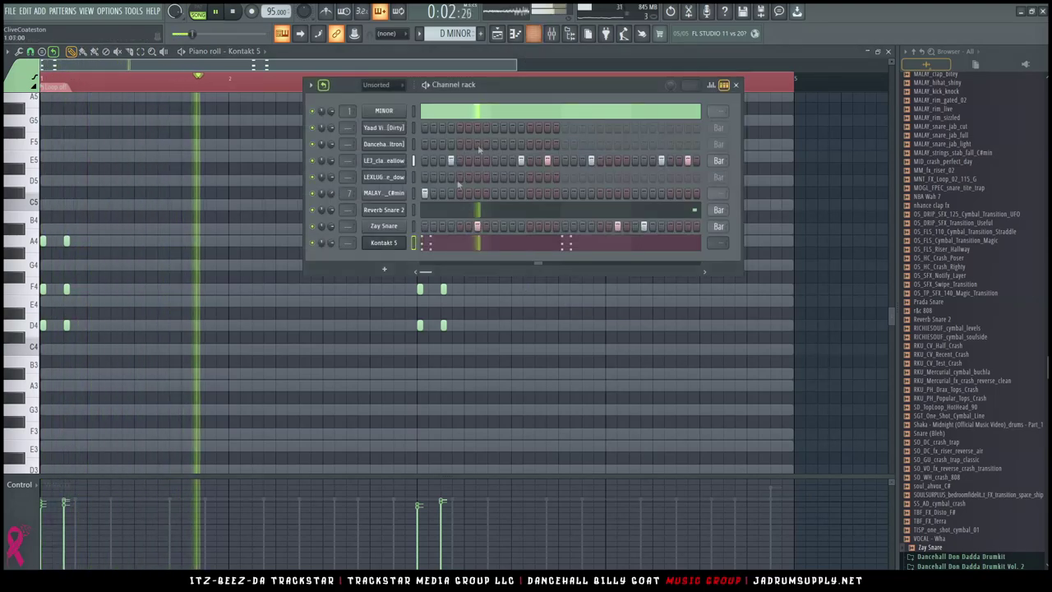
pyautogui.click(399, 244)
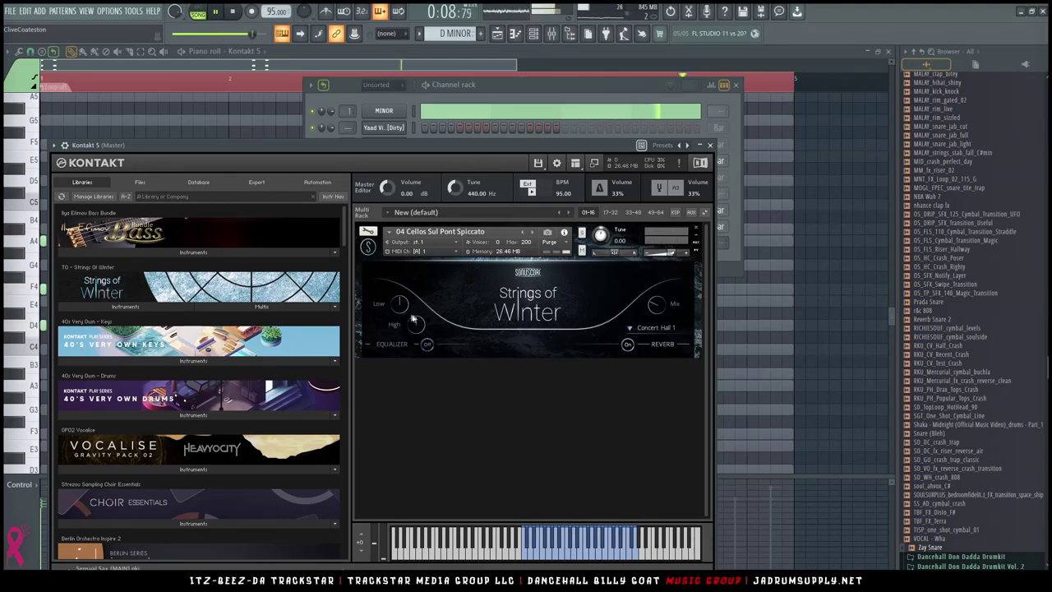
pyautogui.moveTo(401, 309); pyautogui.dragTo(401, 305)
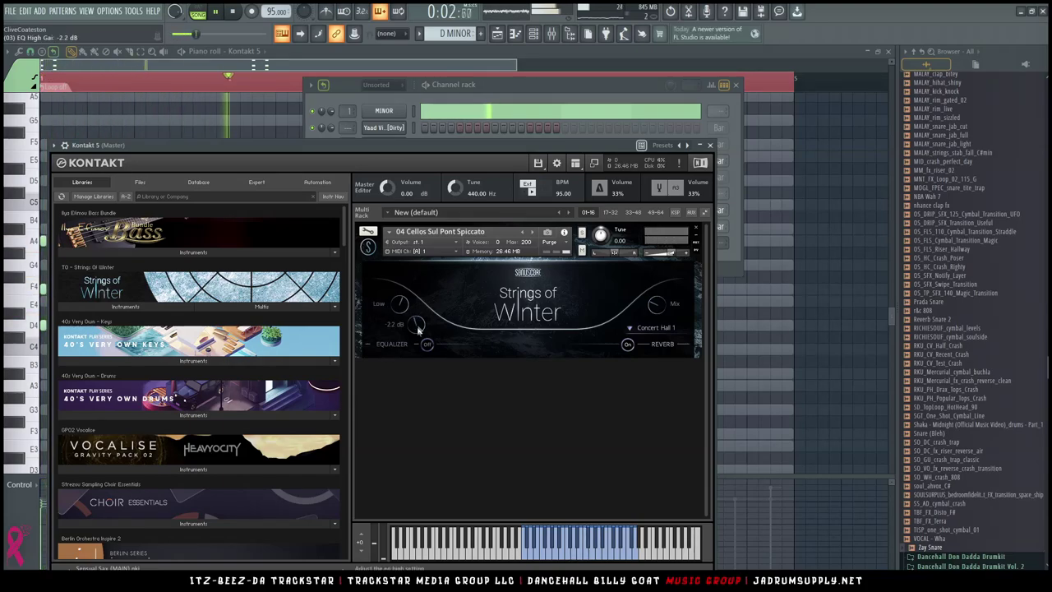
pyautogui.click(711, 146)
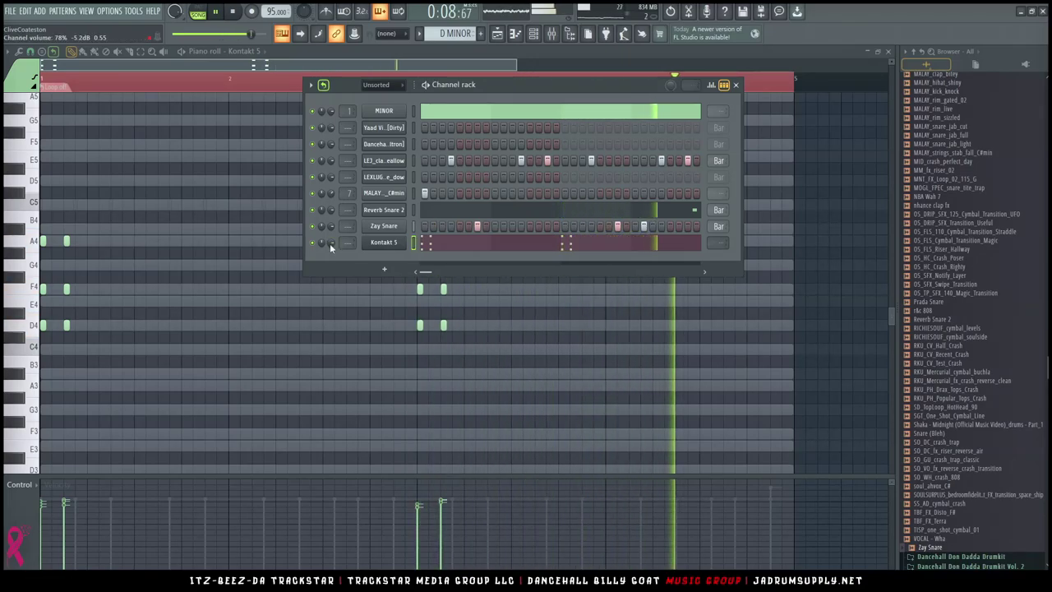
# Check Kontakt's plugin wrapper settings and lower the Kontakt 5 channel volume to about 49%
pyautogui.click(393, 242)
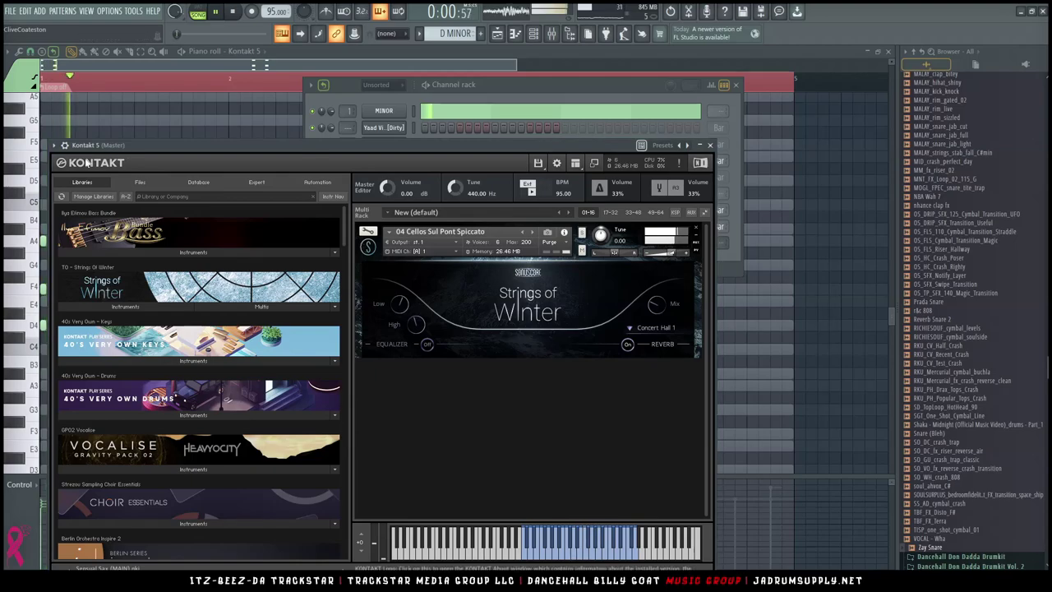
pyautogui.click(65, 145)
pyautogui.click(82, 164)
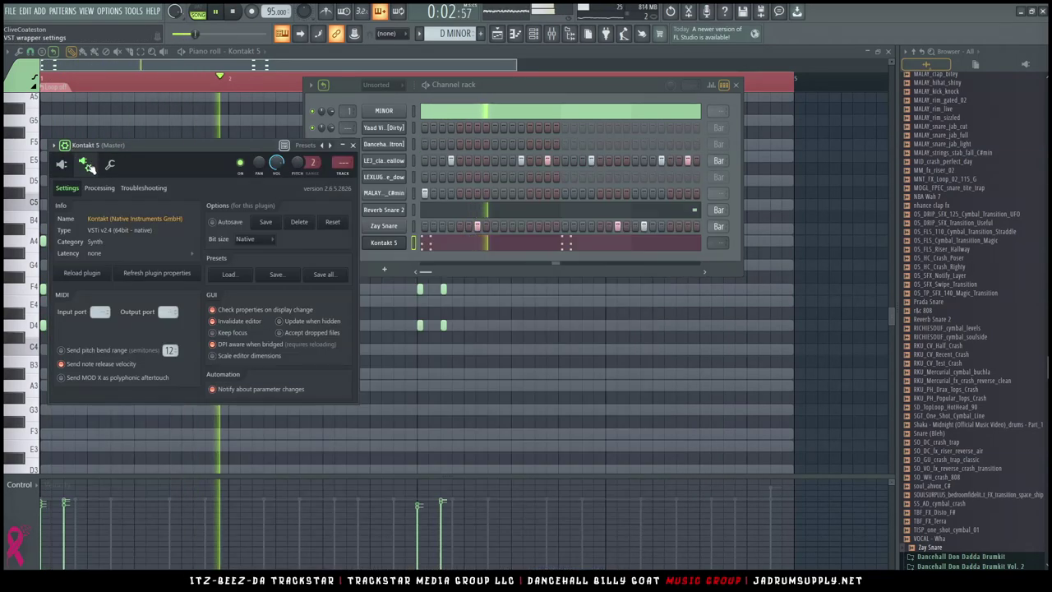
pyautogui.click(54, 145)
pyautogui.click(66, 146)
pyautogui.click(66, 145)
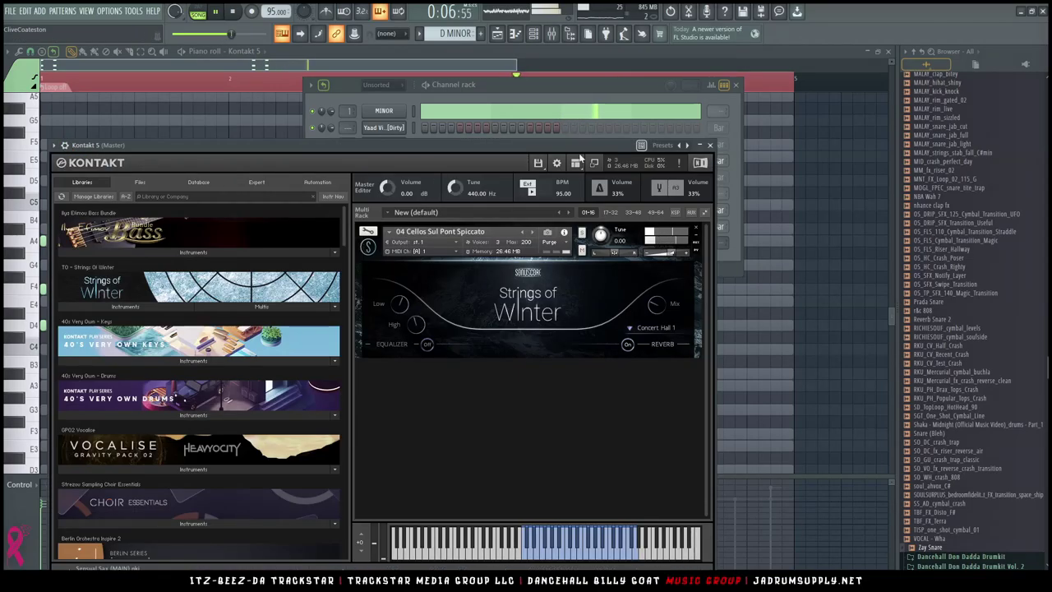
pyautogui.click(710, 145)
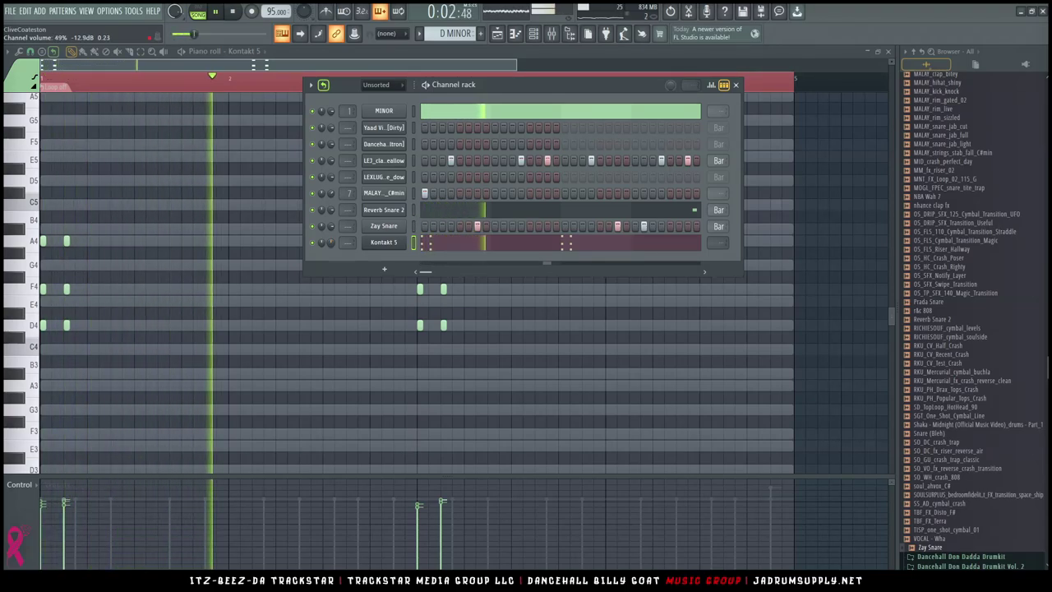
pyautogui.moveTo(330, 241); pyautogui.dragTo(330, 246)
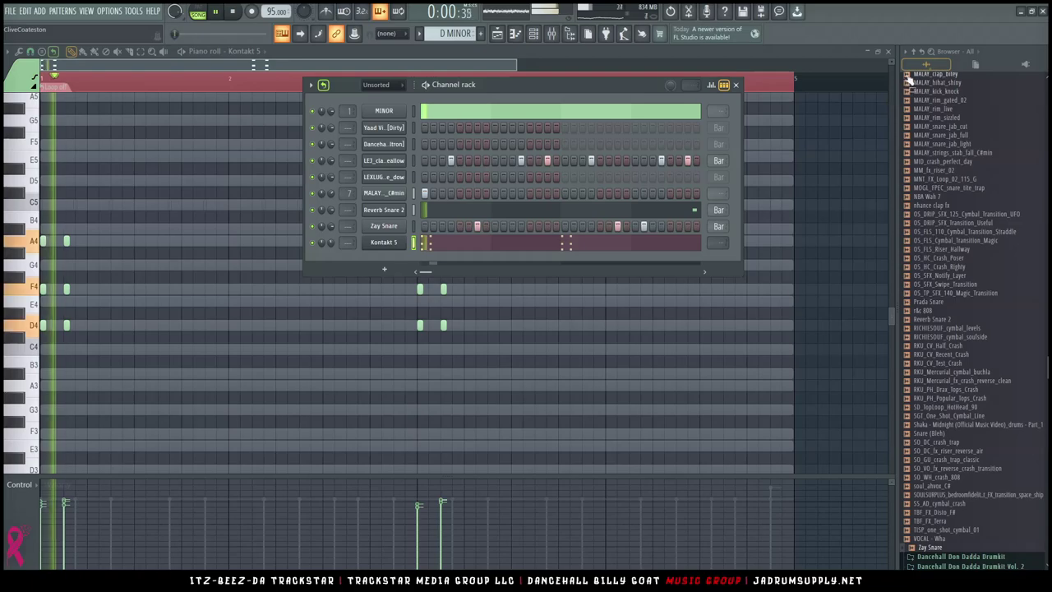
# Collapse the sample browser's folders and switch the channel rack filter to All over the playlist
pyautogui.click(919, 53)
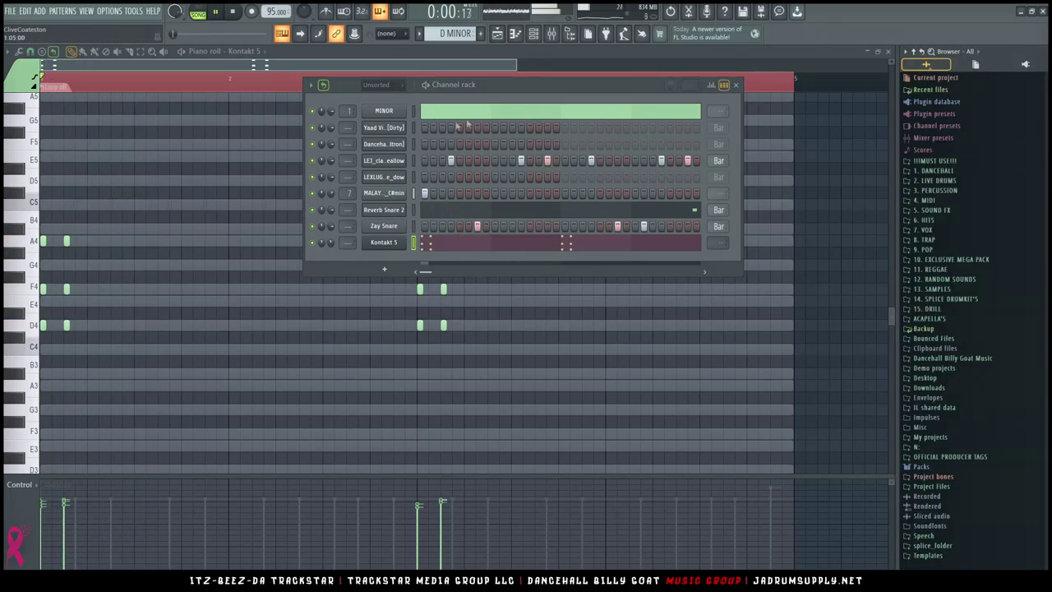
pyautogui.press('F5')
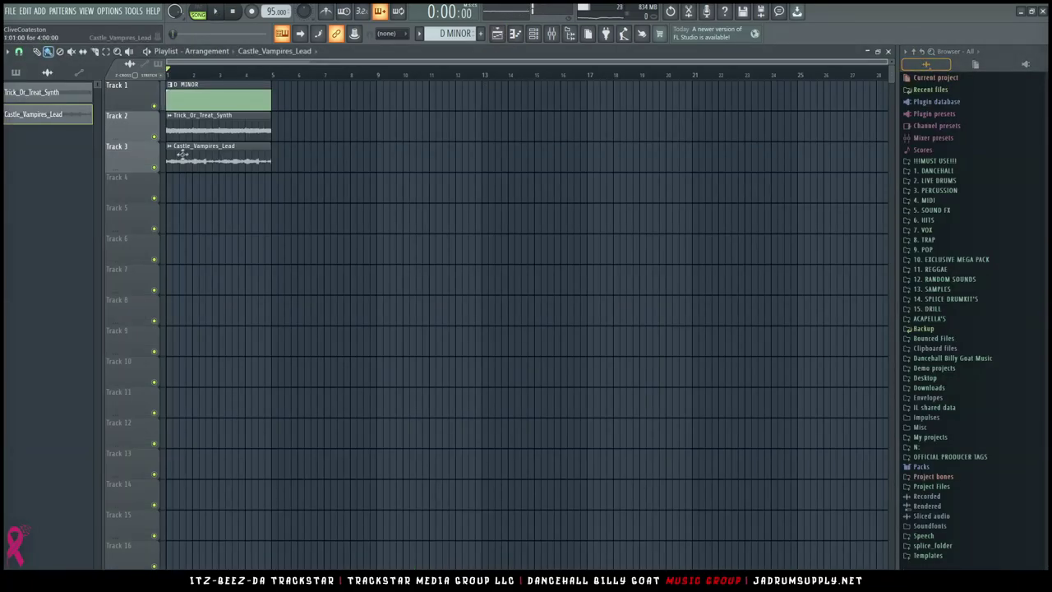
pyautogui.press('F6')
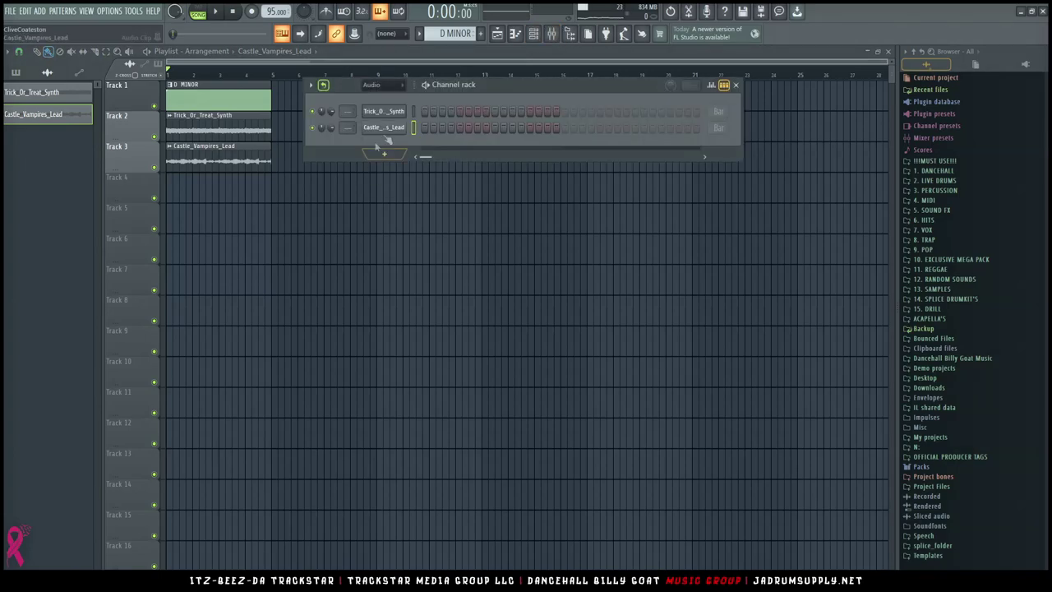
pyautogui.scroll(1, 396, 87)
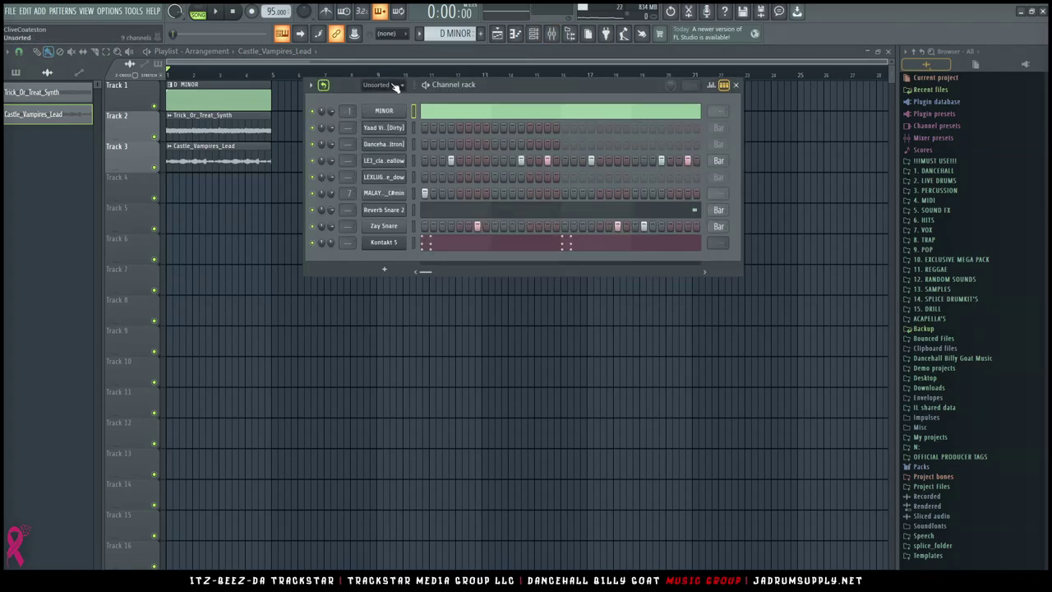
pyautogui.scroll(-1, 395, 86)
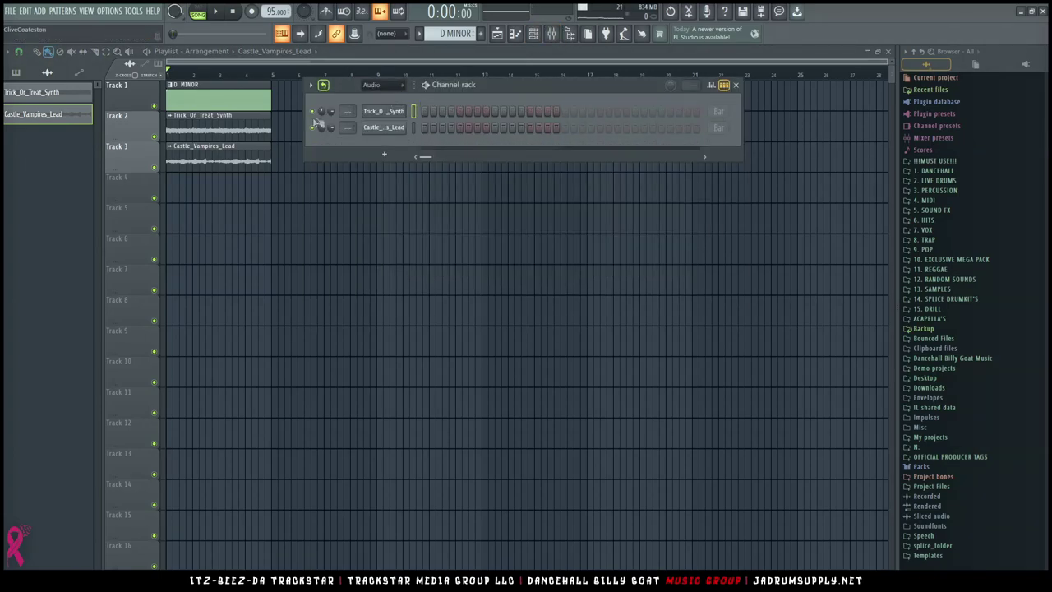
pyautogui.click(533, 36)
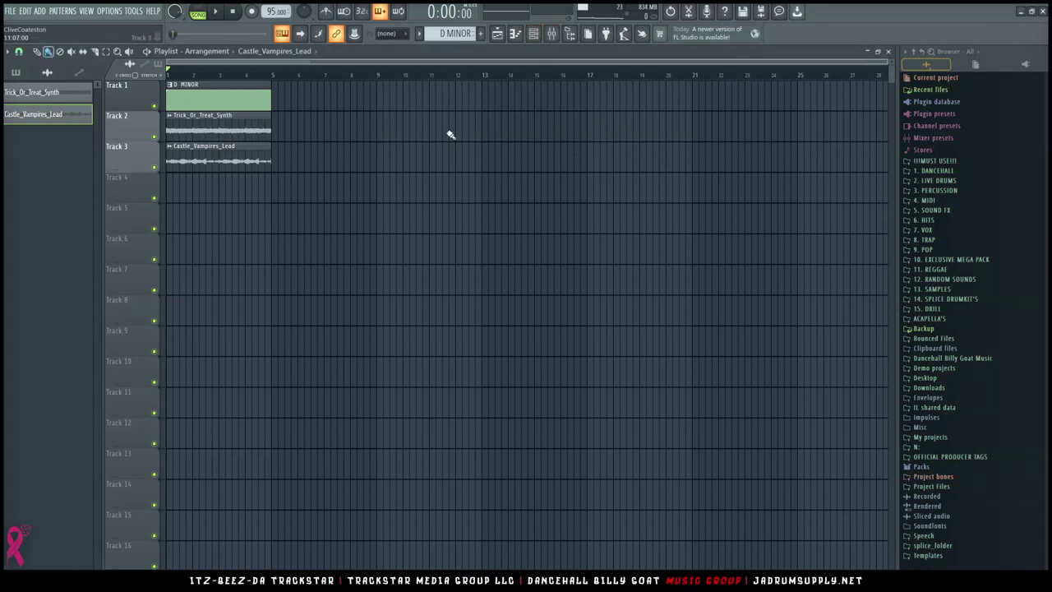
pyautogui.click(539, 32)
pyautogui.scroll(2, 394, 89)
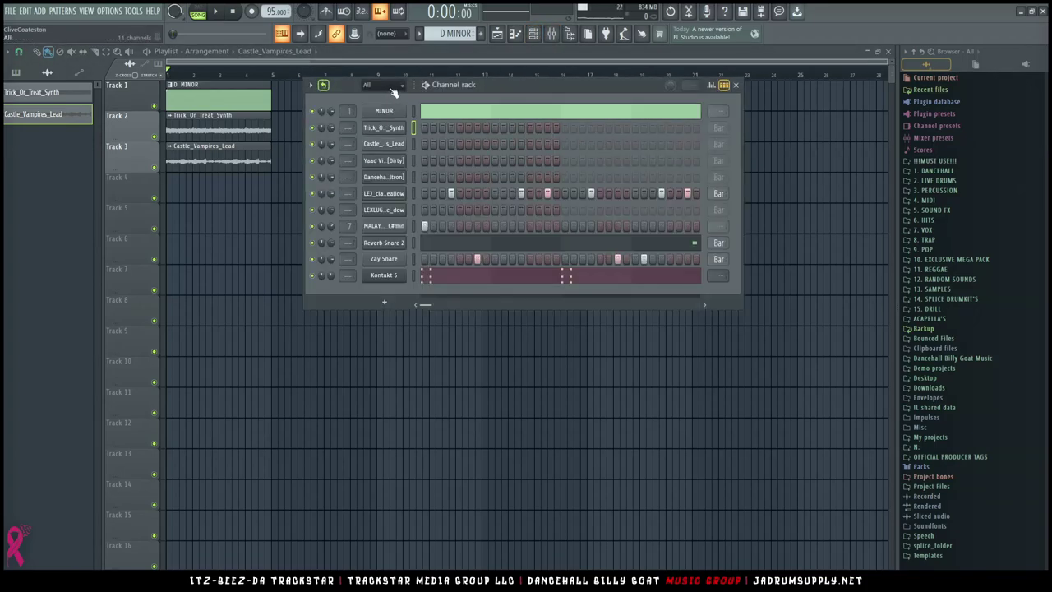
# Set the root note of the MALAY_strings_stab_fall_C#min sampler channel to C#5 and play the arrangement
pyautogui.click(387, 226)
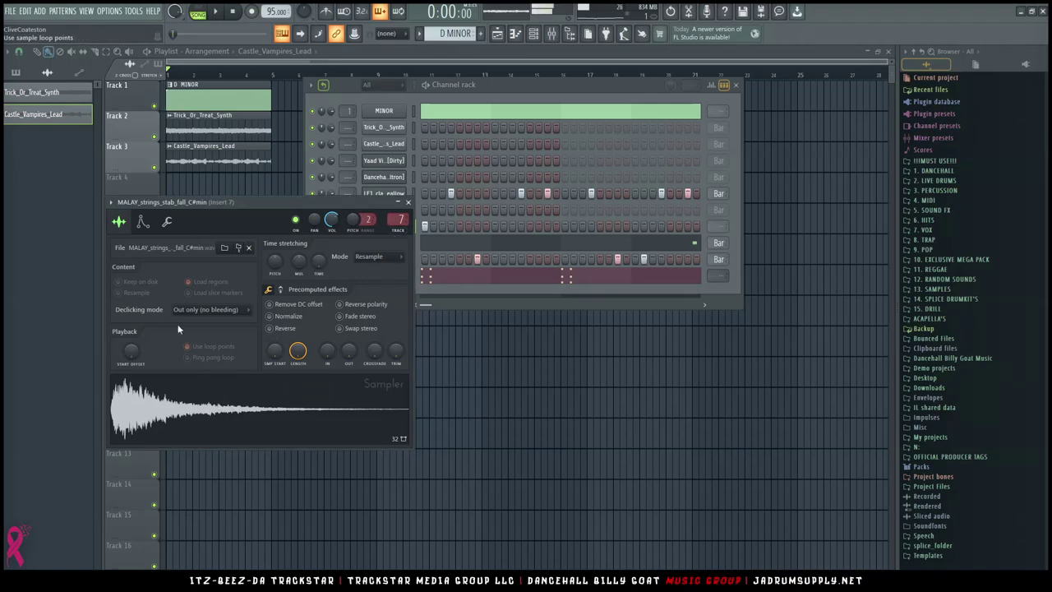
pyautogui.click(142, 221)
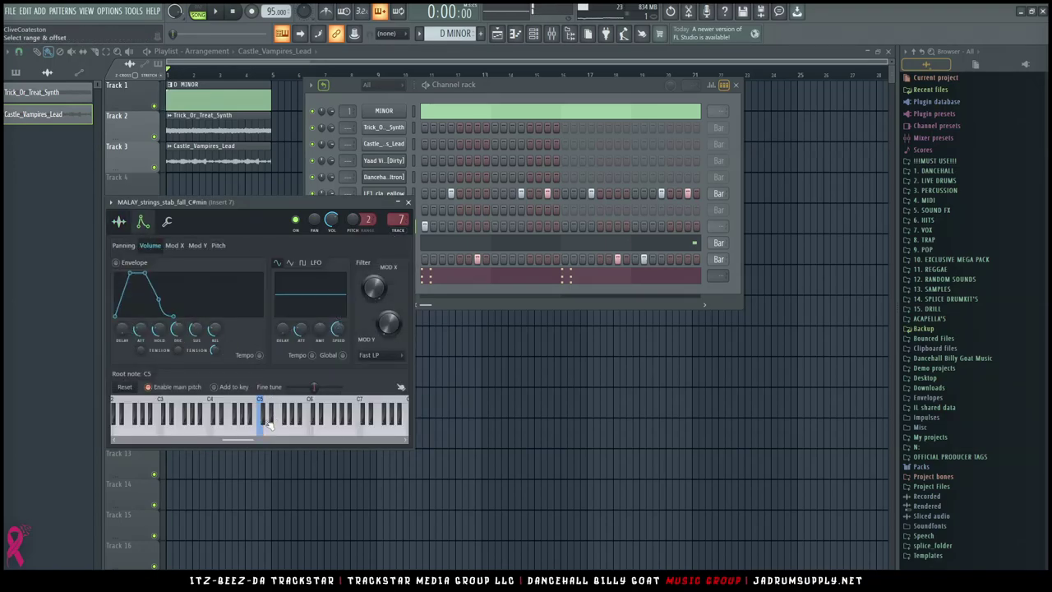
pyautogui.press('space')
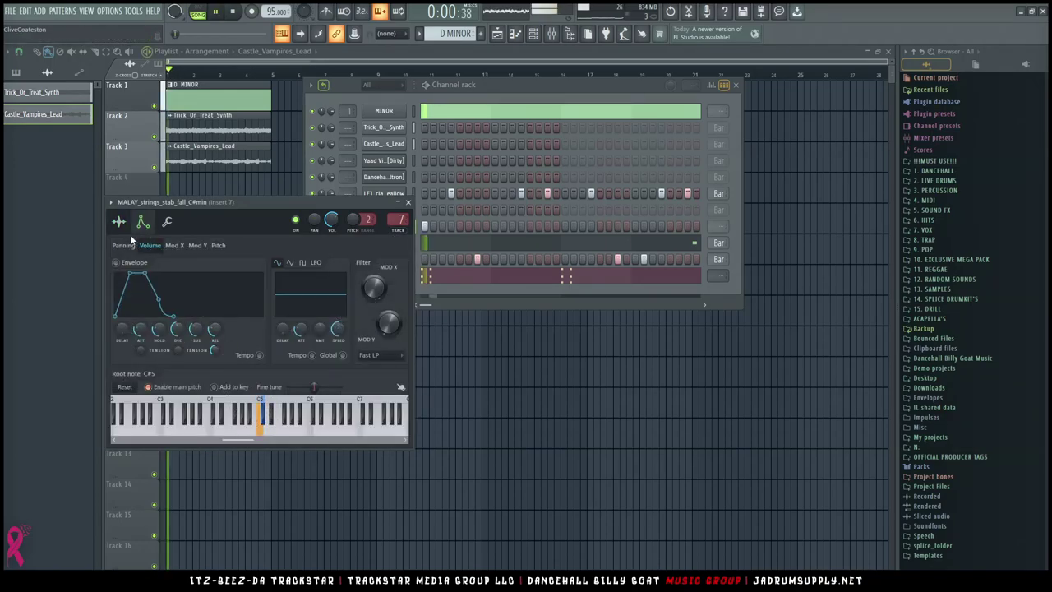
pyautogui.click(119, 221)
pyautogui.press('space')
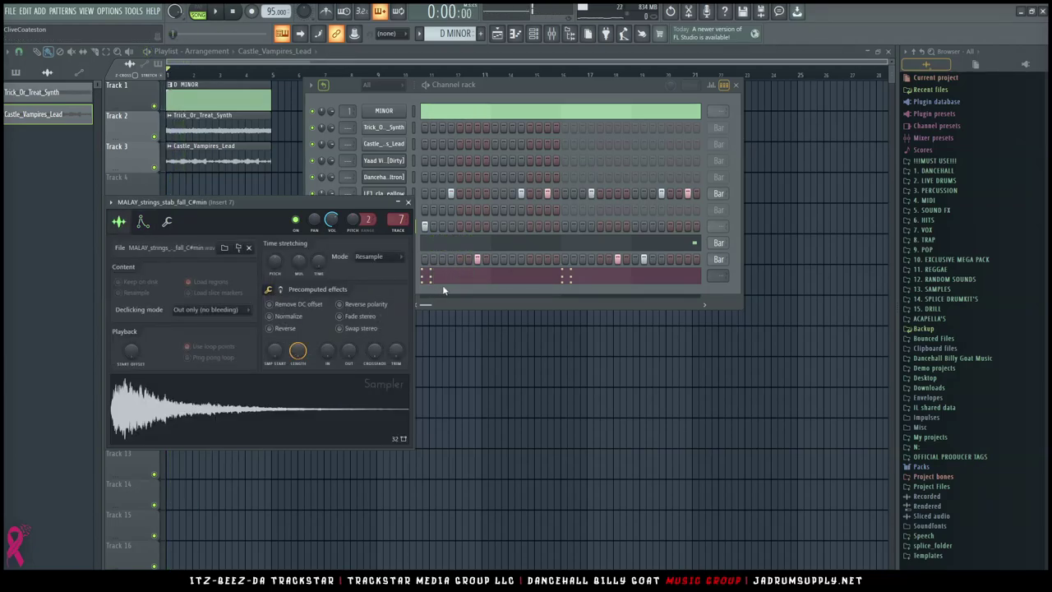
# Place a short G4 note at the start of bar 1 for the MALAY strings stab and play it back
pyautogui.rightClick(402, 226)
pyautogui.click(432, 238)
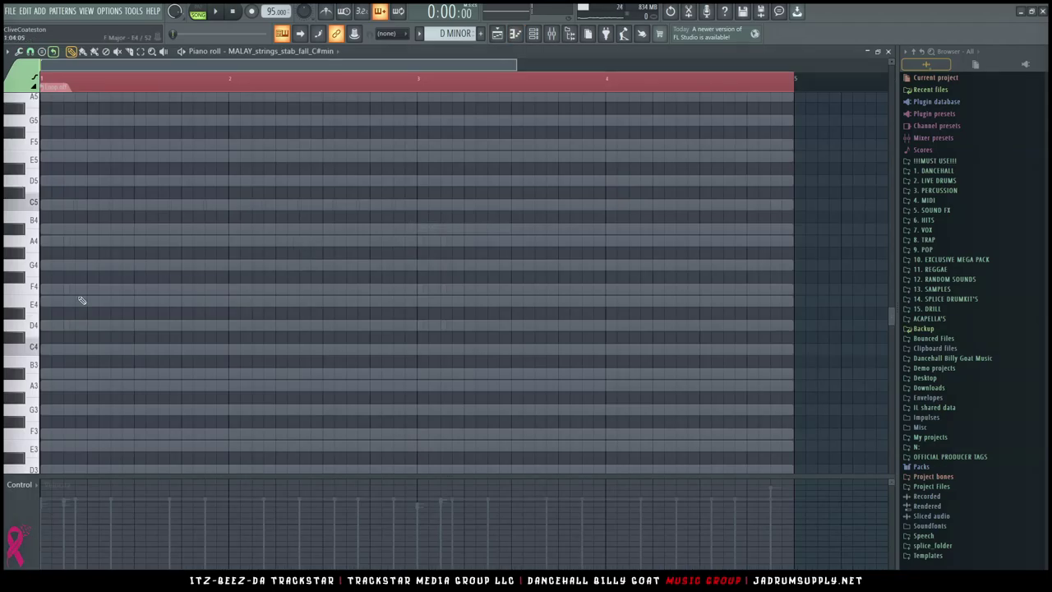
pyautogui.click(44, 264)
pyautogui.press('space')
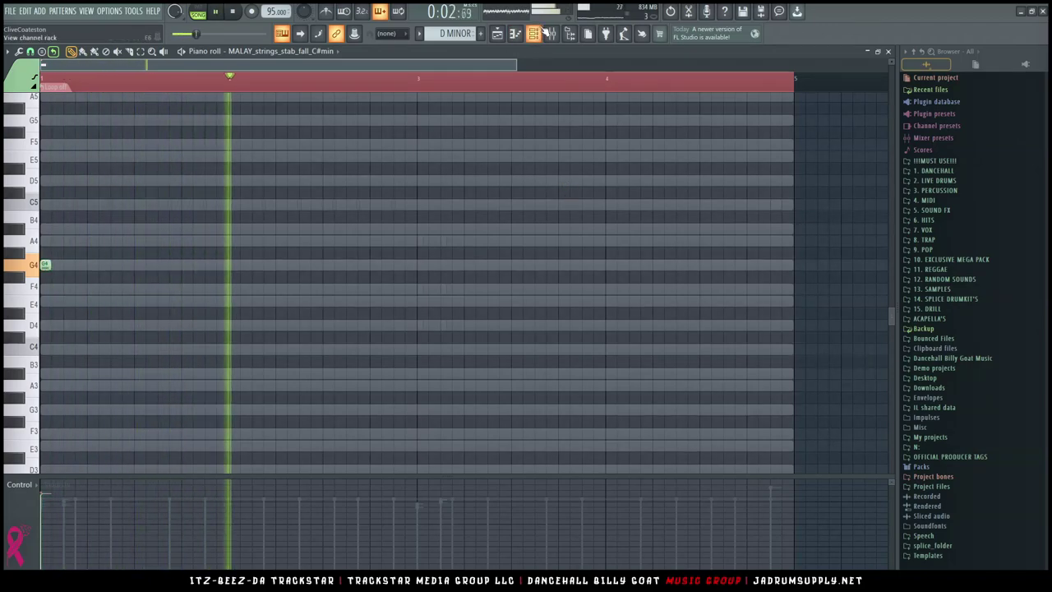
# Browse 7. VOX > CYMATICS > Infinity Vocal Pack > Vocal FX and preview the Accent - B Min sample
pyautogui.press('F6')
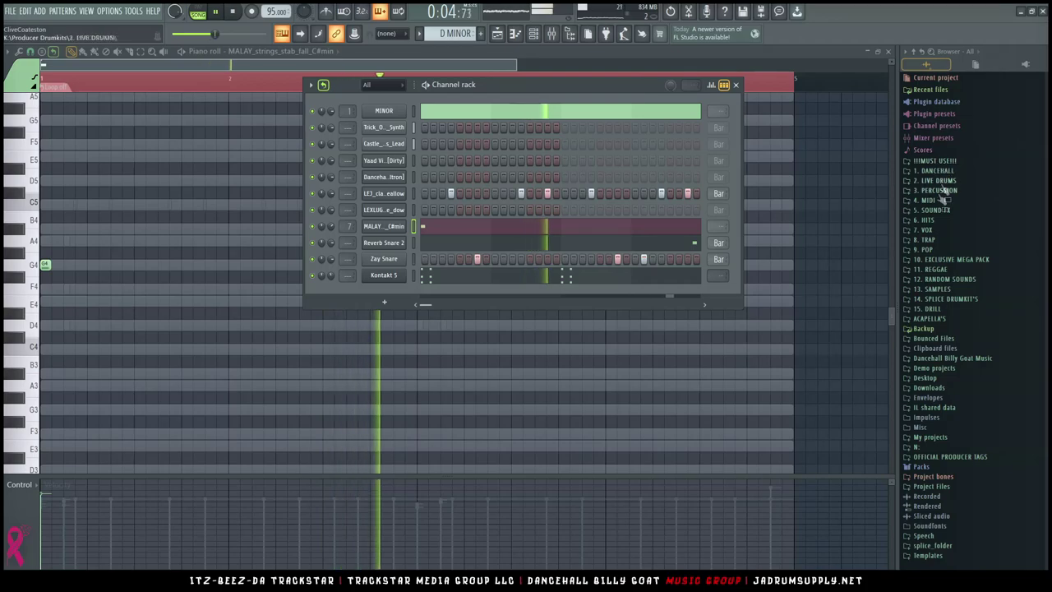
pyautogui.click(924, 230)
pyautogui.click(931, 288)
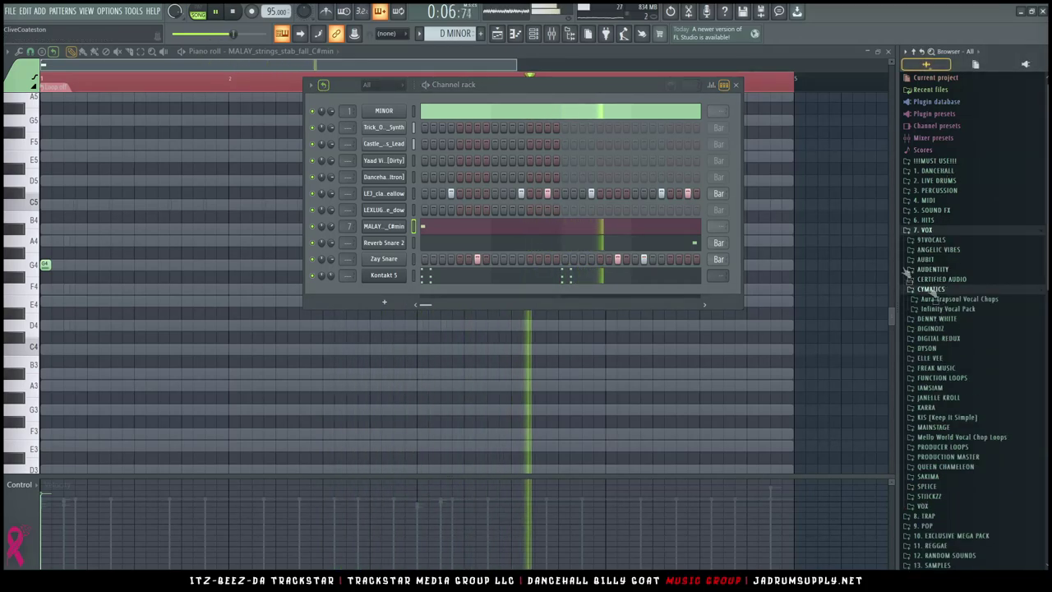
pyautogui.press('space')
pyautogui.click(945, 308)
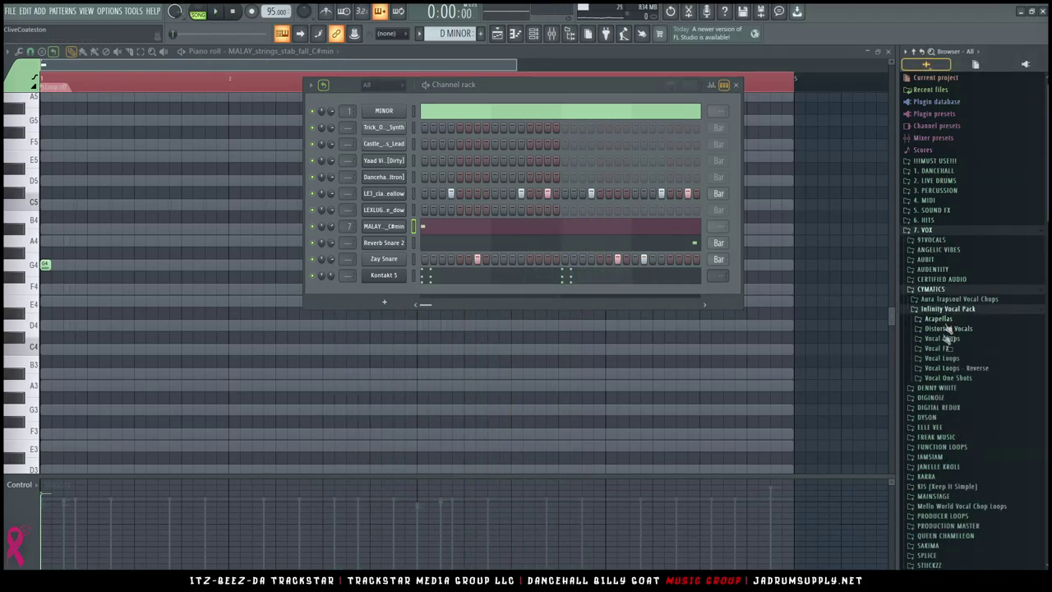
pyautogui.click(945, 349)
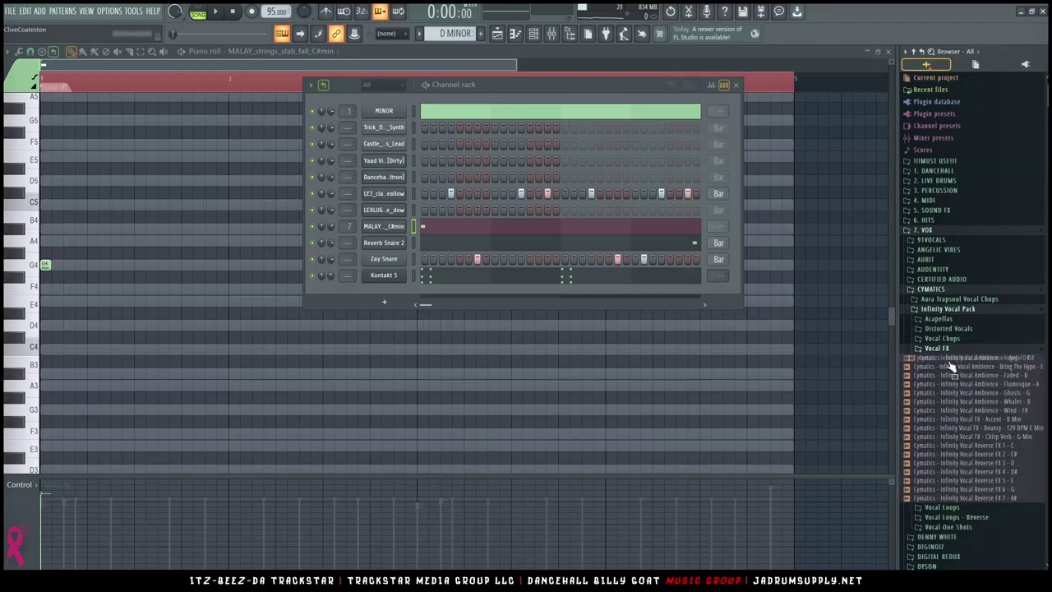
pyautogui.click(965, 419)
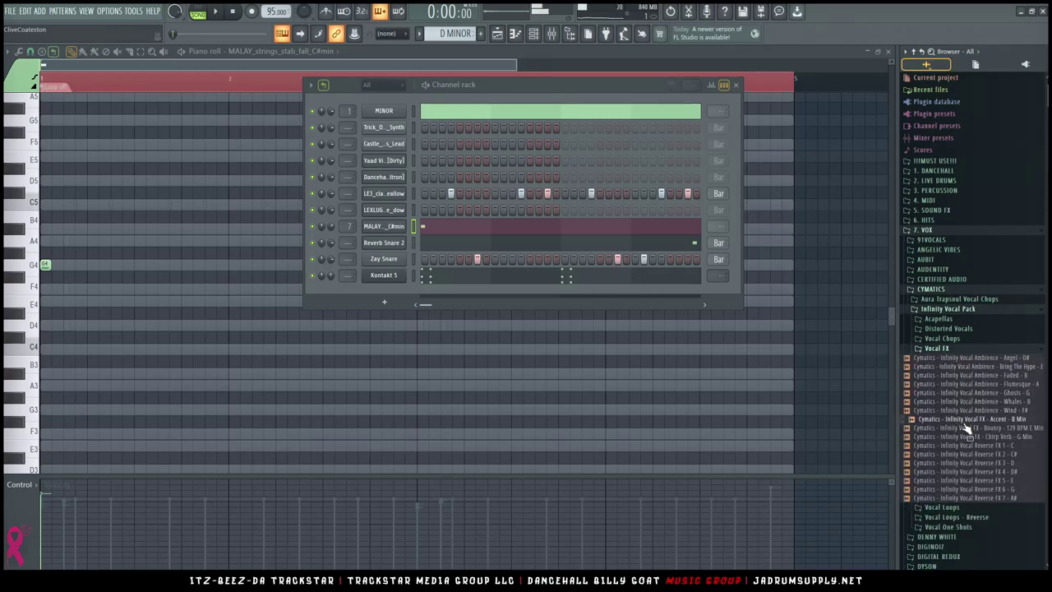
# Preview the Infinity Vocal Reverse FX 3 - D sample and samples from the Distorted Vocals folder, then bring up the playlist
pyautogui.click(1005, 464)
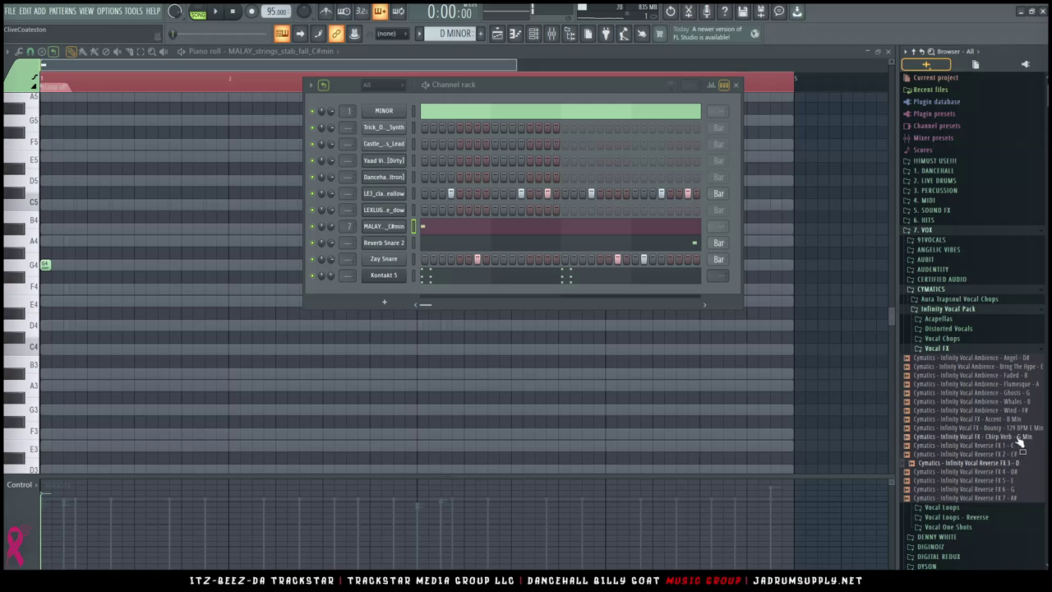
pyautogui.click(949, 328)
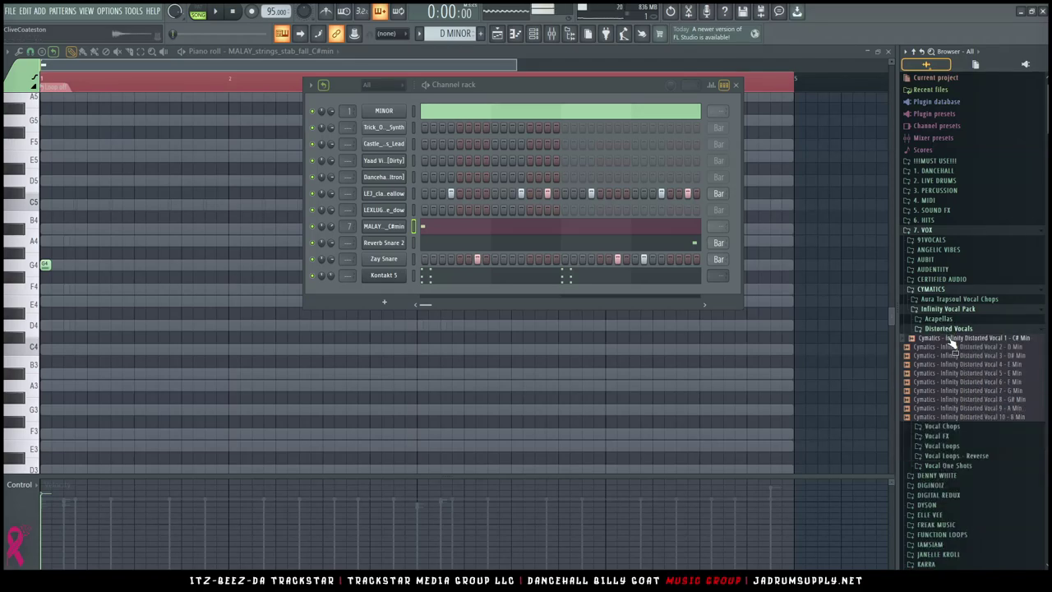
pyautogui.click(974, 348)
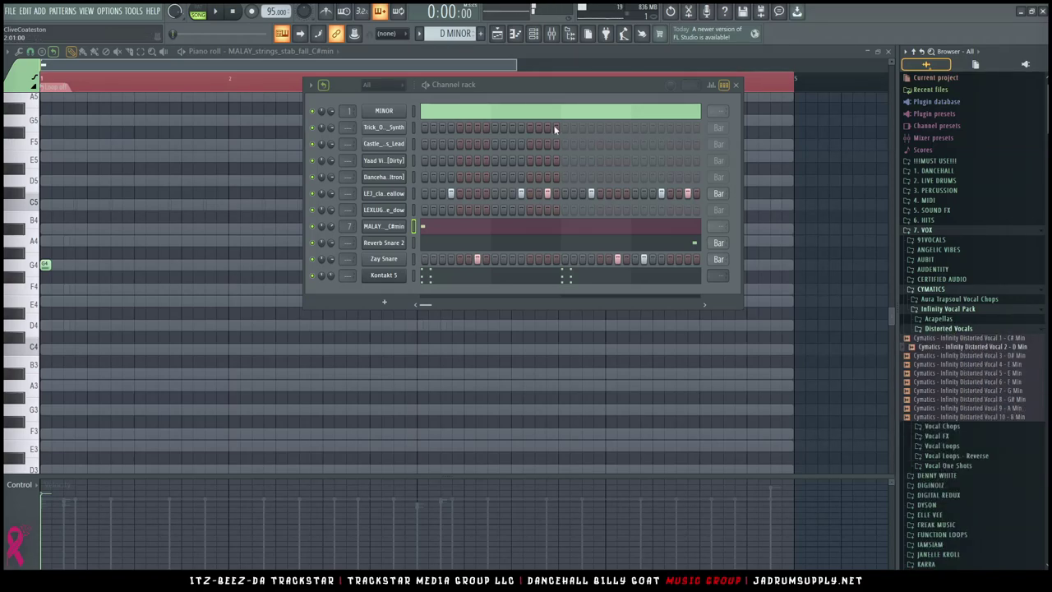
pyautogui.click(499, 33)
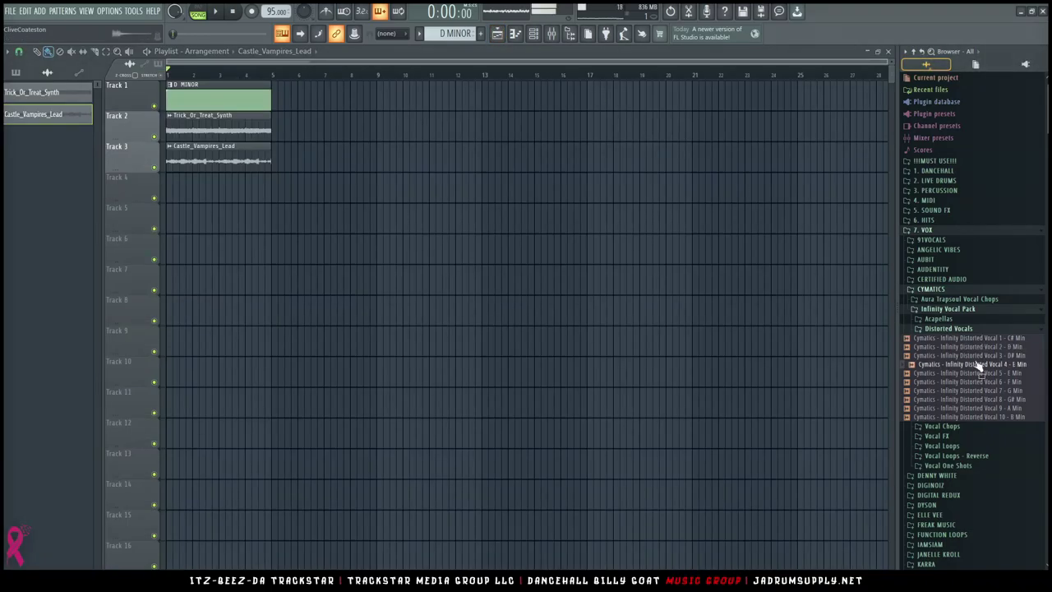
pyautogui.press('space')
pyautogui.press('space')
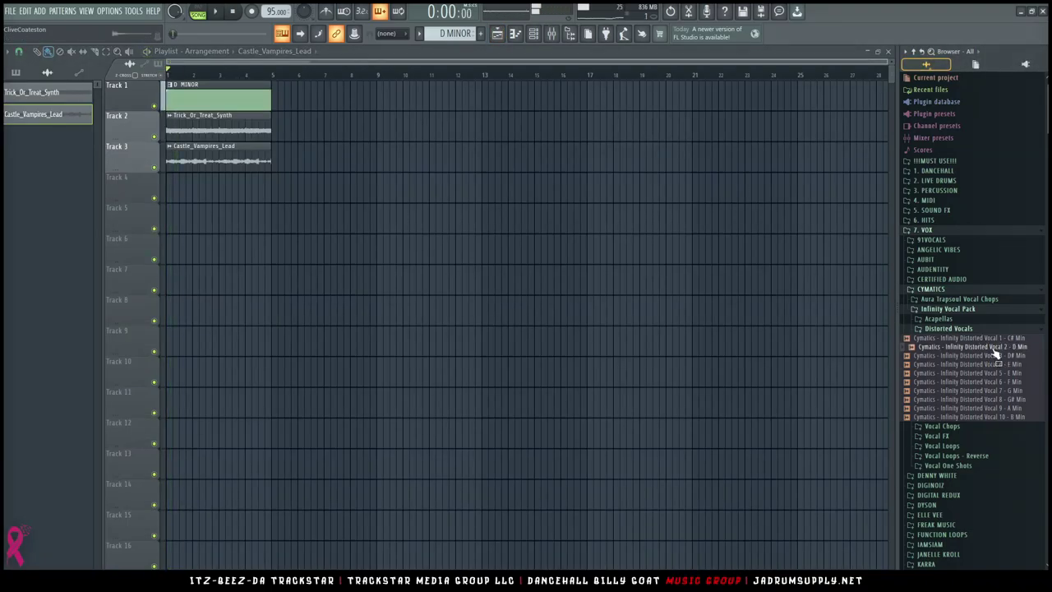
# Place the Infinity Distorted Vocal 2 - D Min sample at bar 1 of Track 5, set its stretch mode to Auto and play the arrangement
pyautogui.moveTo(996, 351); pyautogui.dragTo(189, 220)
pyautogui.doubleClick(189, 220)
pyautogui.scroll(4, 189, 64)
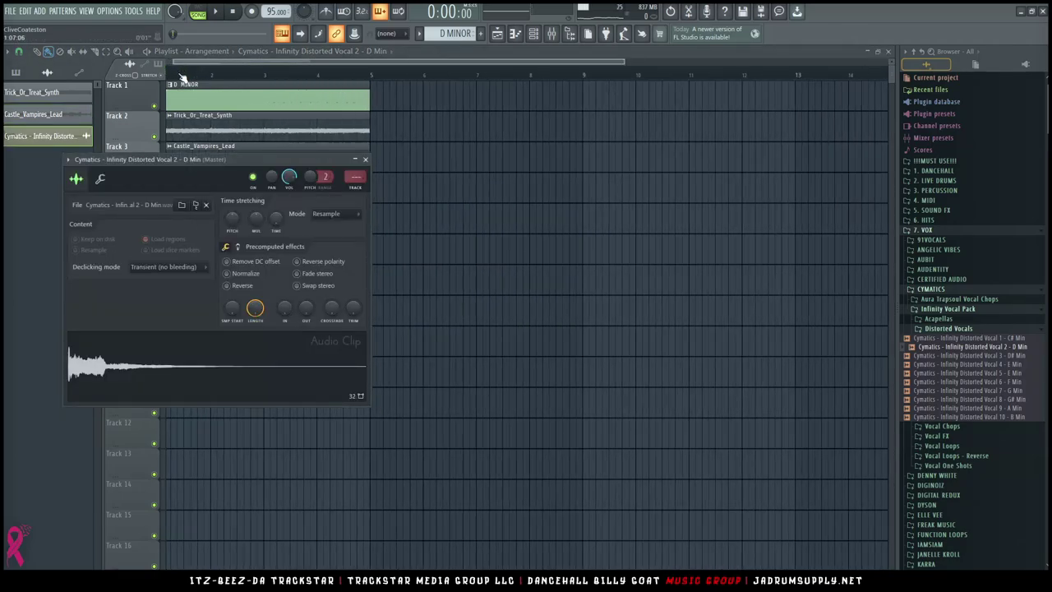
pyautogui.moveTo(189, 64); pyautogui.dragTo(175, 65)
pyautogui.doubleClick(253, 220)
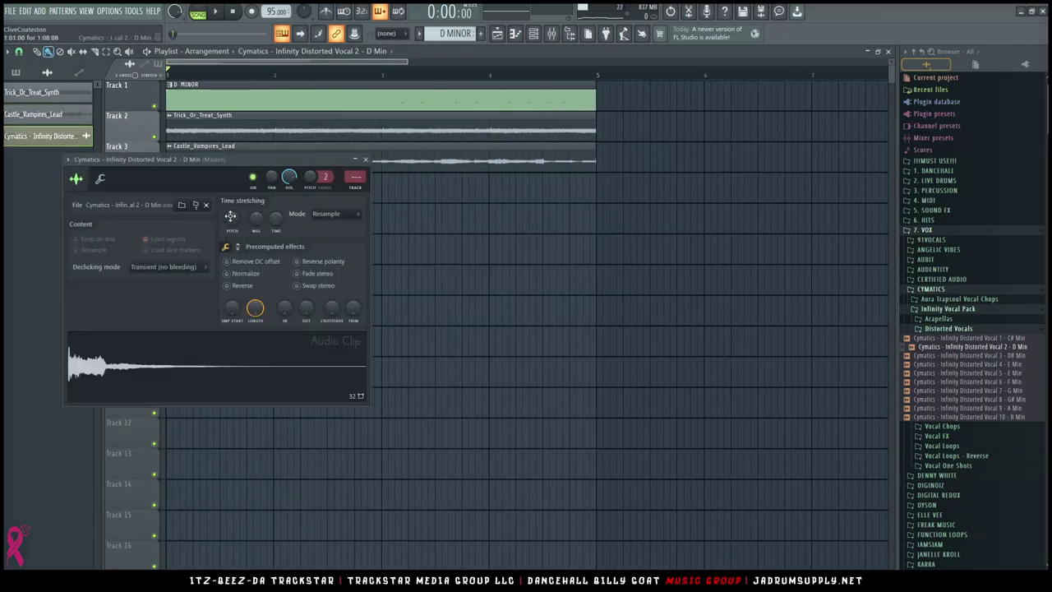
pyautogui.click(329, 214)
pyautogui.moveTo(309, 164); pyautogui.dragTo(721, 179)
pyautogui.moveTo(707, 235); pyautogui.dragTo(707, 235)
pyautogui.press('space')
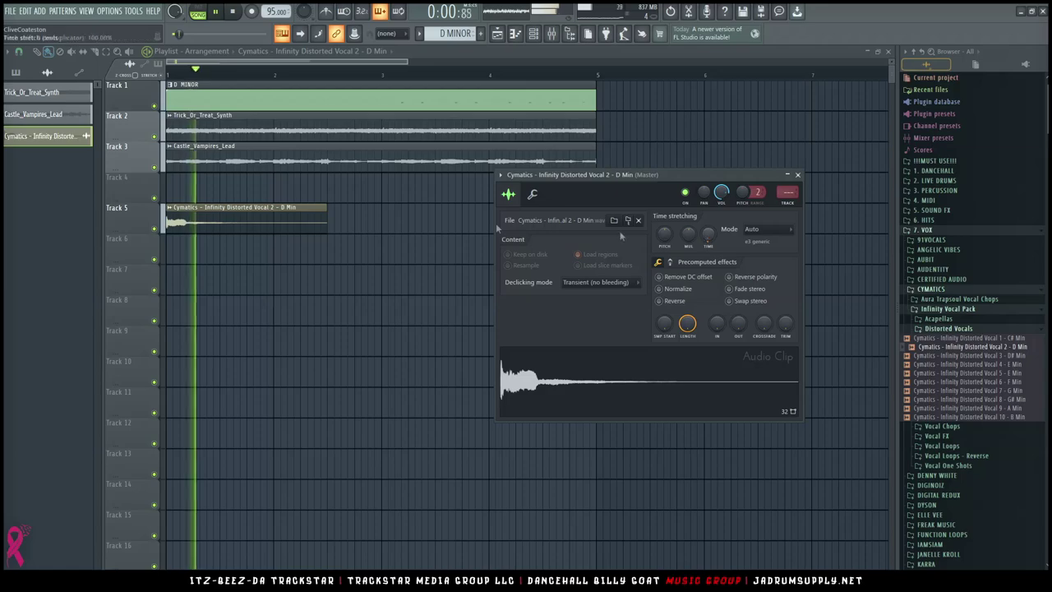
# Trim the distorted vocal clip on Track 5 to one bar and add a one-bar copy at bar 3
pyautogui.rightClick(355, 233)
pyautogui.moveTo(327, 222); pyautogui.dragTo(274, 224)
pyautogui.click(386, 220)
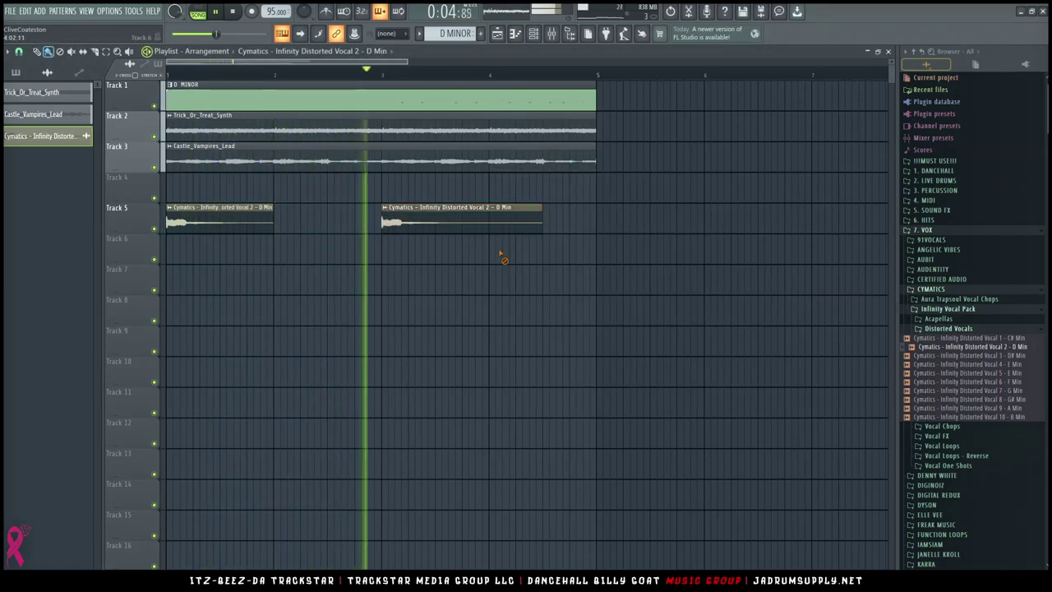
pyautogui.moveTo(502, 252); pyautogui.dragTo(494, 207)
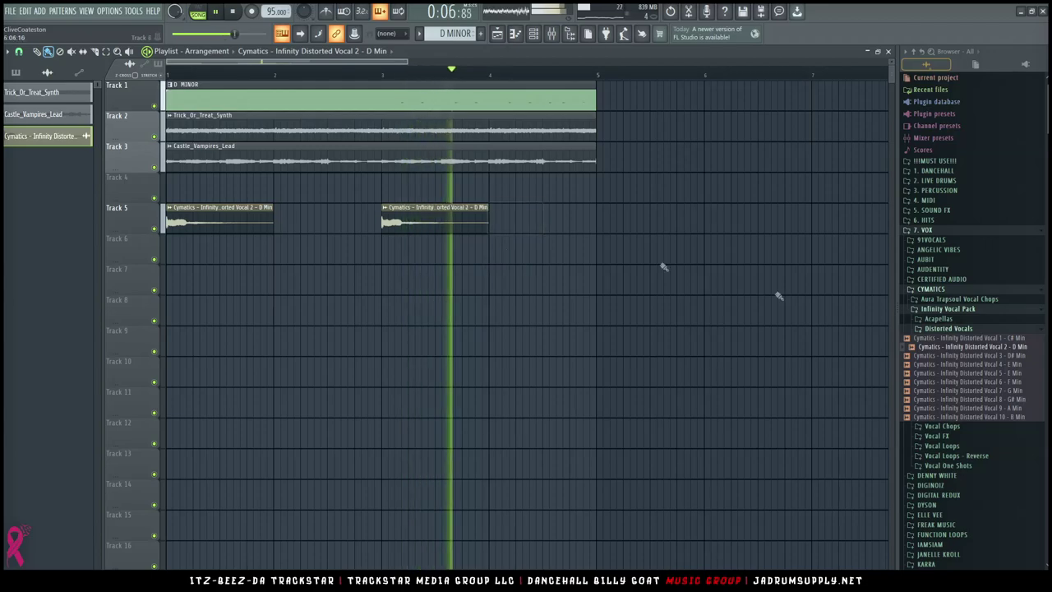
# Stop playback and preview more Distorted Vocals samples, plus the Believer and Equinox samples in the Vocal Chops folder
pyautogui.press('space')
pyautogui.click(962, 391)
pyautogui.click(974, 373)
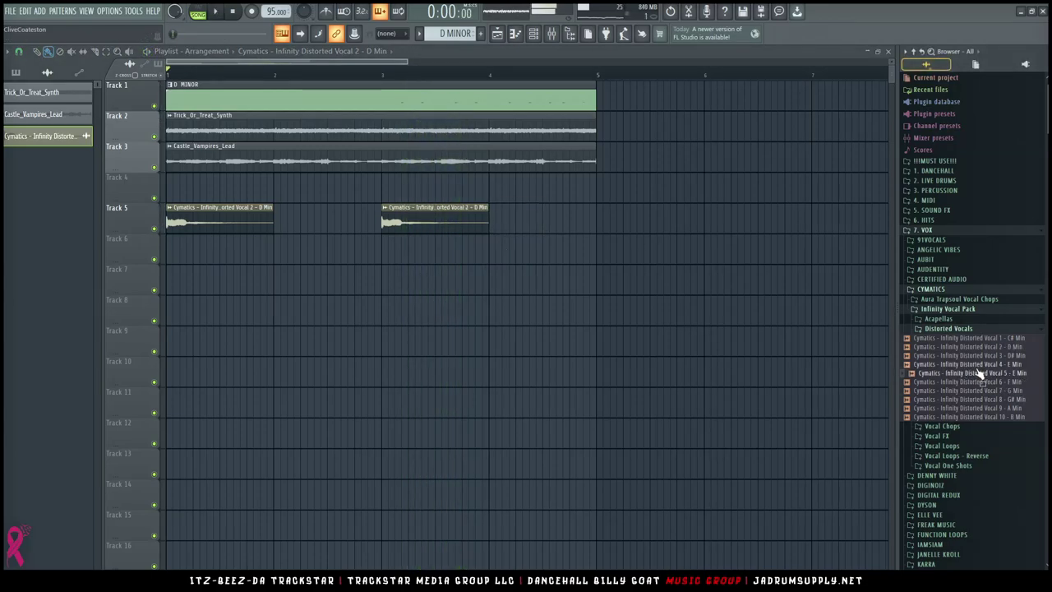
pyautogui.click(948, 329)
pyautogui.click(943, 338)
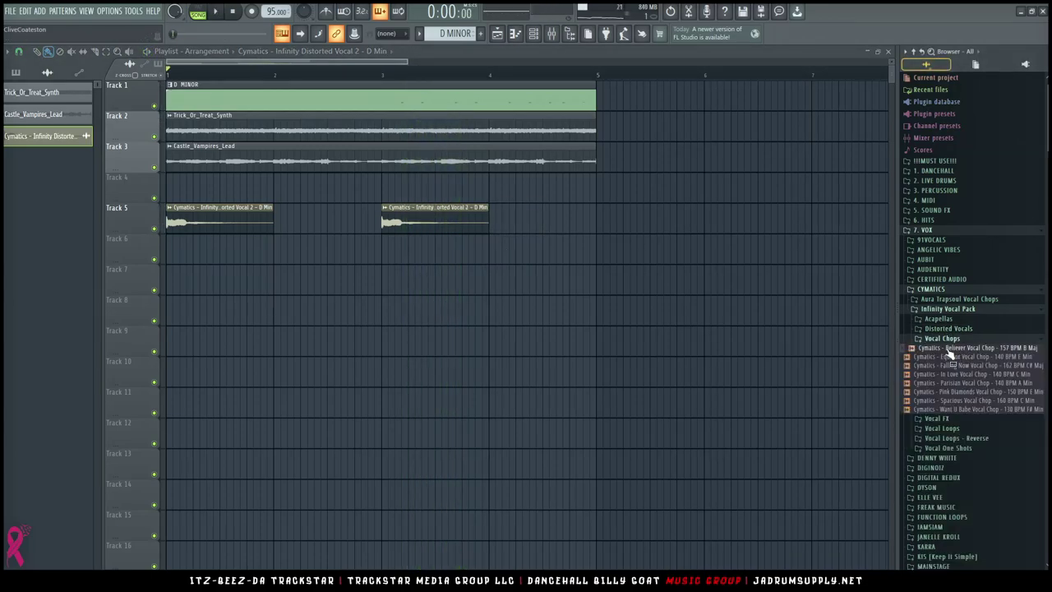
pyautogui.click(978, 358)
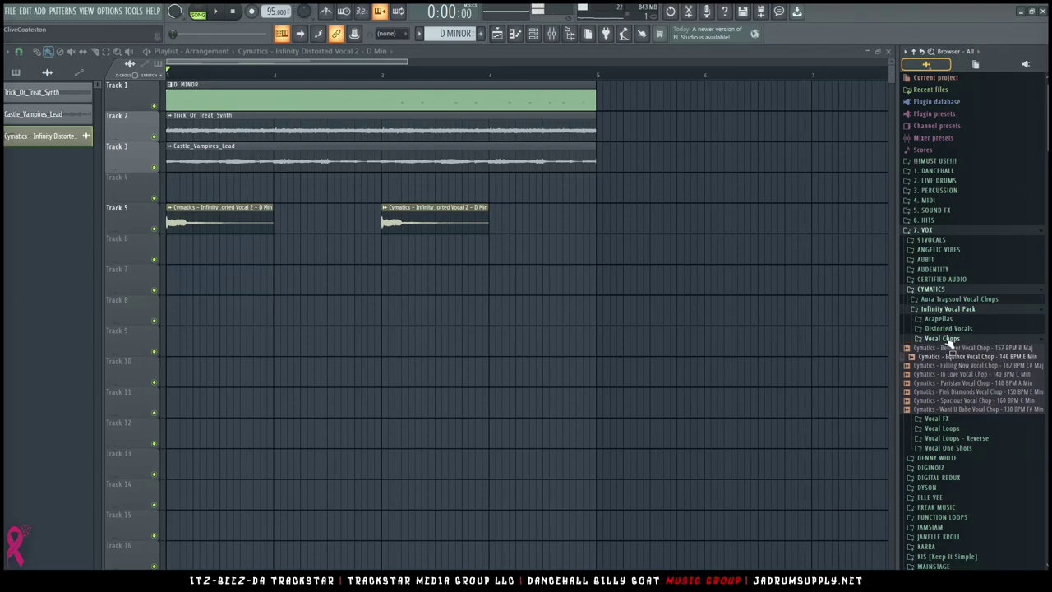
# Browse the Vocal Loops folder and preview the Toxic Love and I Want U vocal loops
pyautogui.click(948, 338)
pyautogui.click(945, 357)
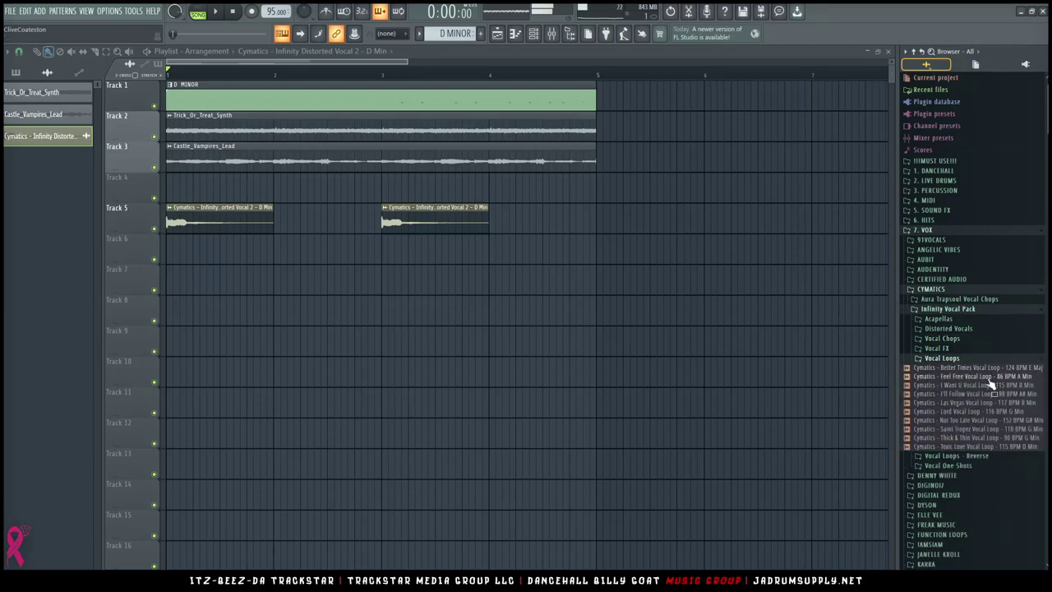
pyautogui.click(1014, 448)
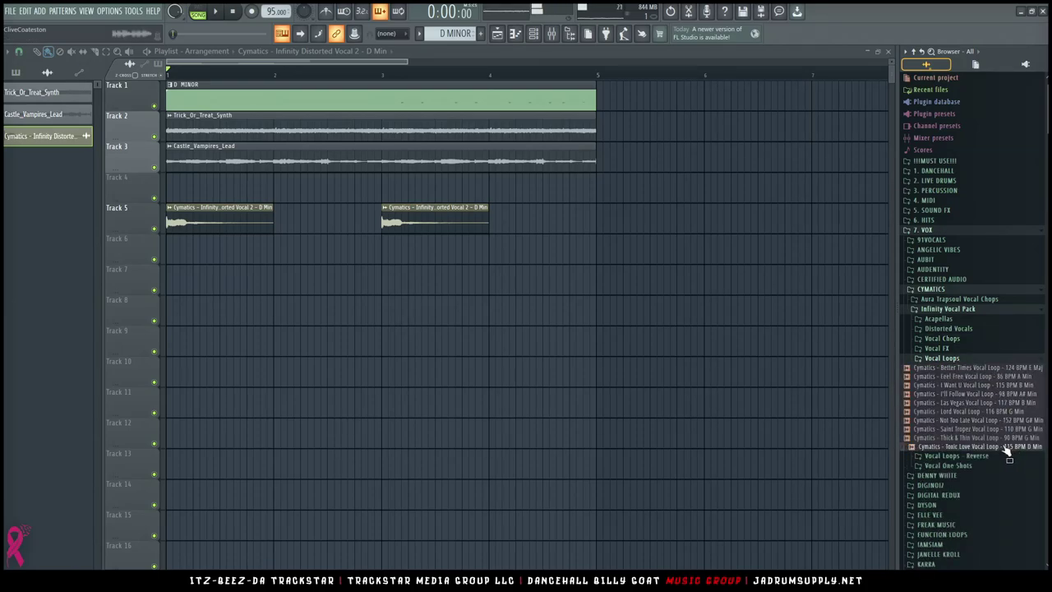
pyautogui.click(1014, 385)
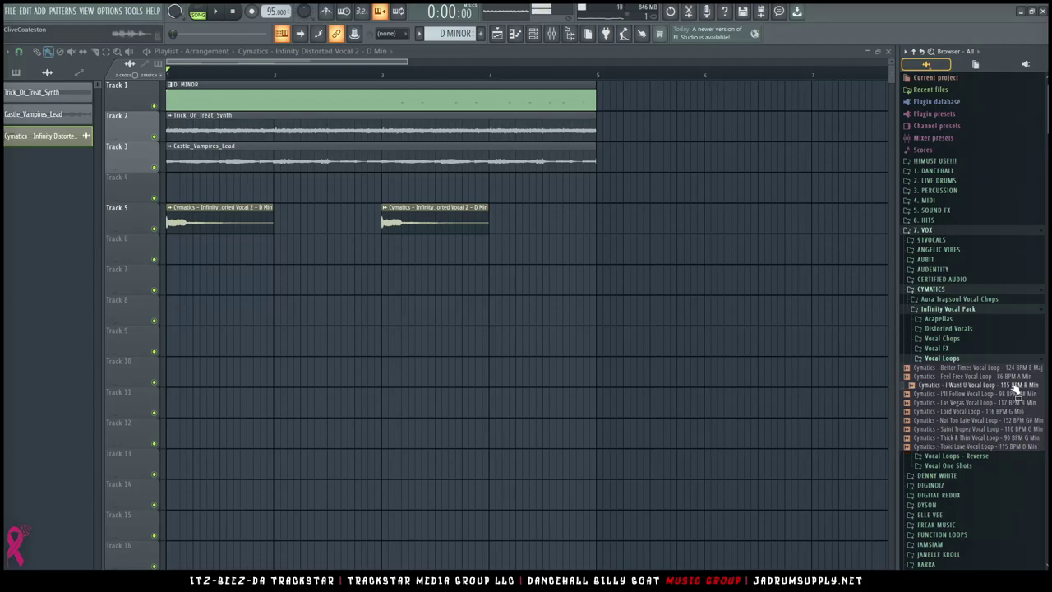
# Place the I Want U Vocal Loop at bar 1 of Track 6 and set its sample tempo to 115 BPM
pyautogui.moveTo(1016, 392); pyautogui.dragTo(130, 241)
pyautogui.scroll(-4, 421, 79)
pyautogui.click(169, 240)
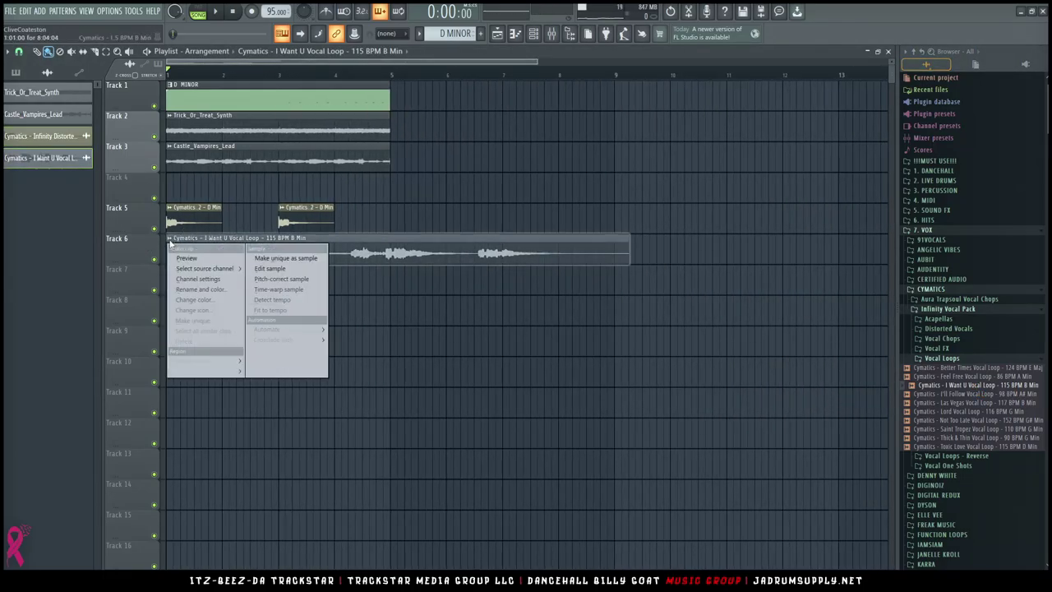
pyautogui.click(274, 300)
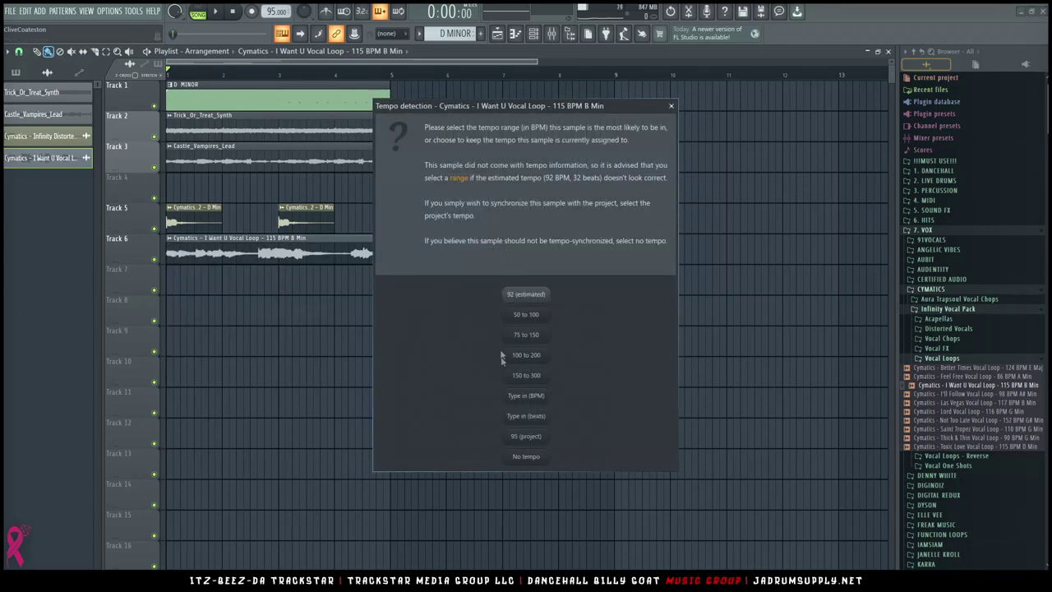
pyautogui.click(527, 395)
pyautogui.write('115')
pyautogui.press('Return')
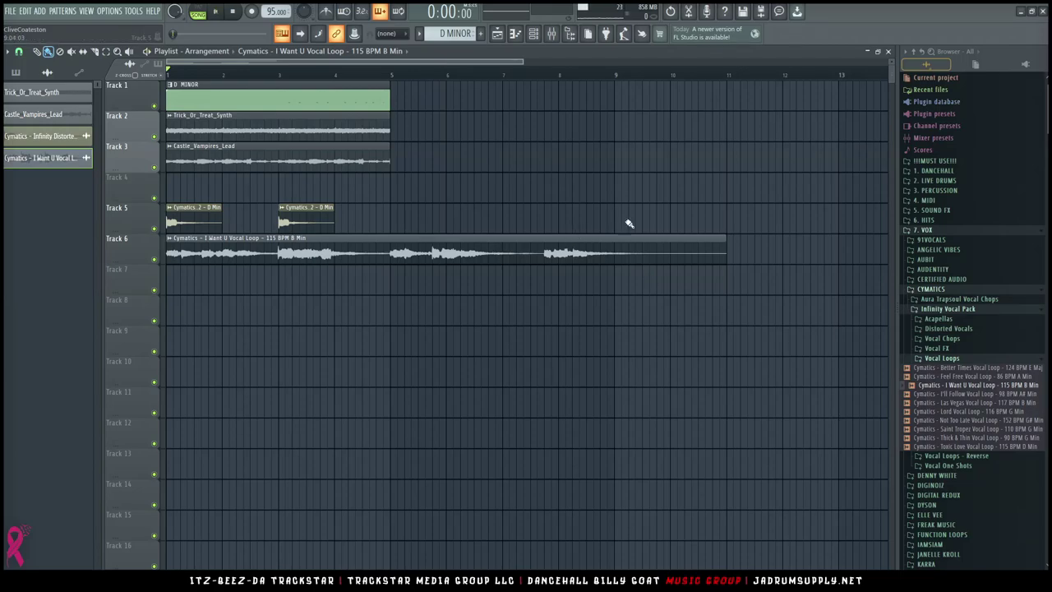
# Play the arrangement with the I Want U vocal loop and select the clips on Tracks 1 to 5
pyautogui.press('space')
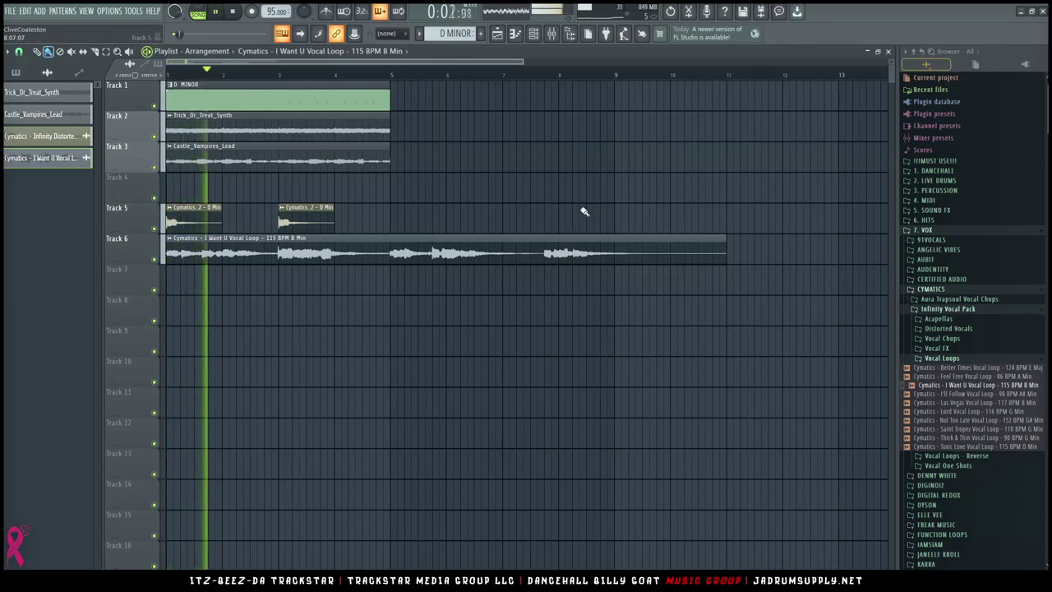
pyautogui.moveTo(408, 201); pyautogui.dragTo(136, 98)
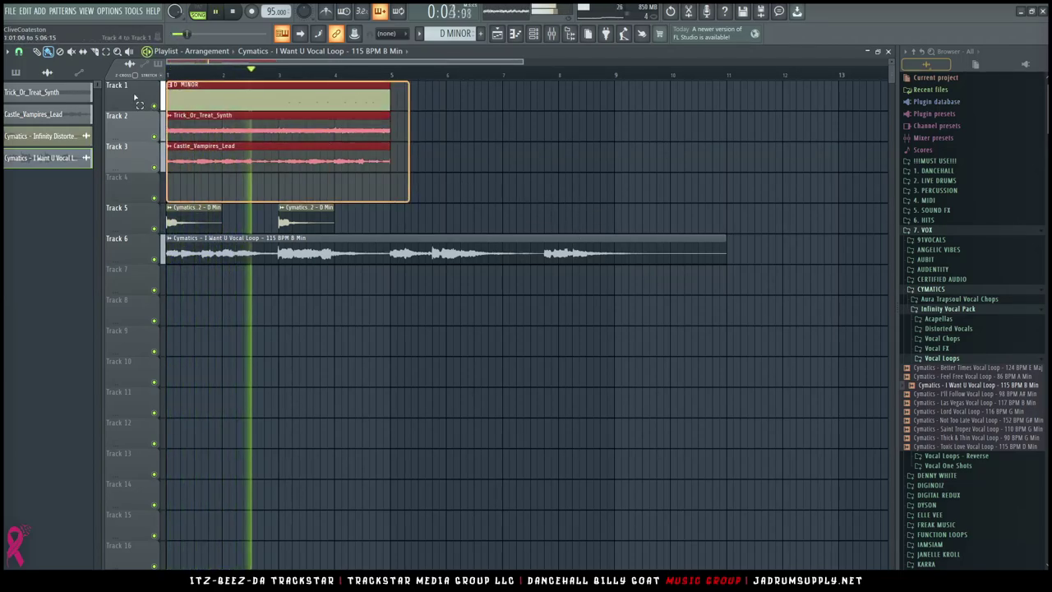
pyautogui.moveTo(402, 233); pyautogui.dragTo(163, 84)
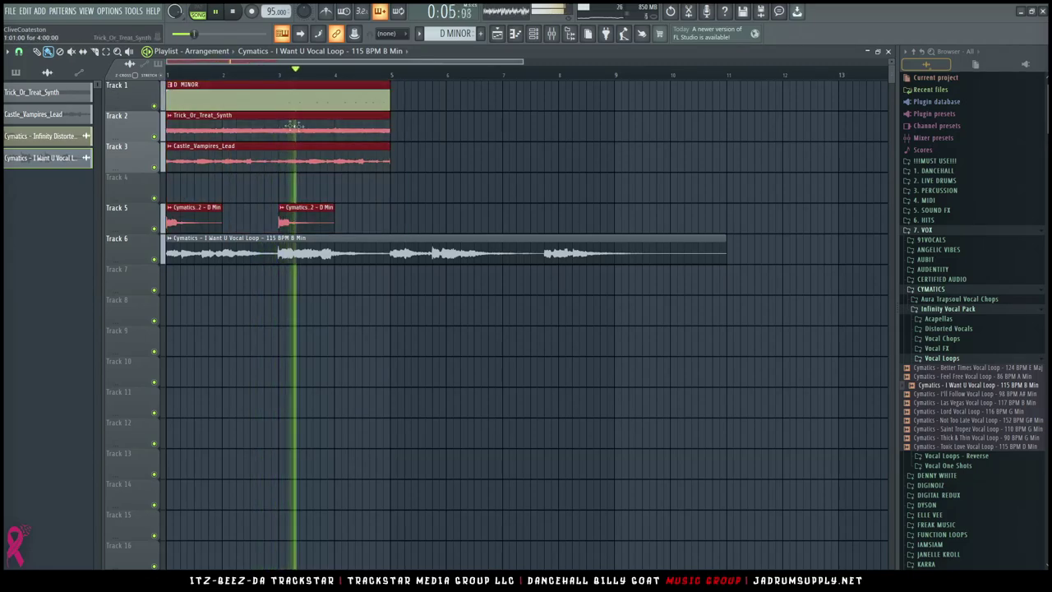
# Raise the I Want U vocal loop's time-stretching pitch to about +250 cents and play the arrangement
pyautogui.doubleClick(334, 256)
pyautogui.moveTo(272, 188); pyautogui.dragTo(617, 259)
pyautogui.press('space')
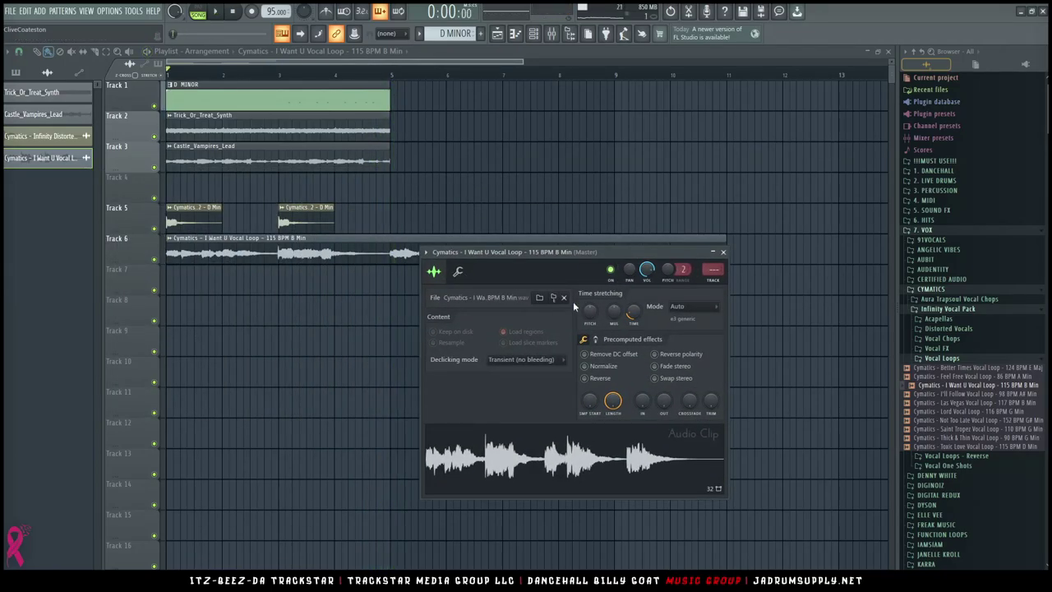
pyautogui.click(459, 272)
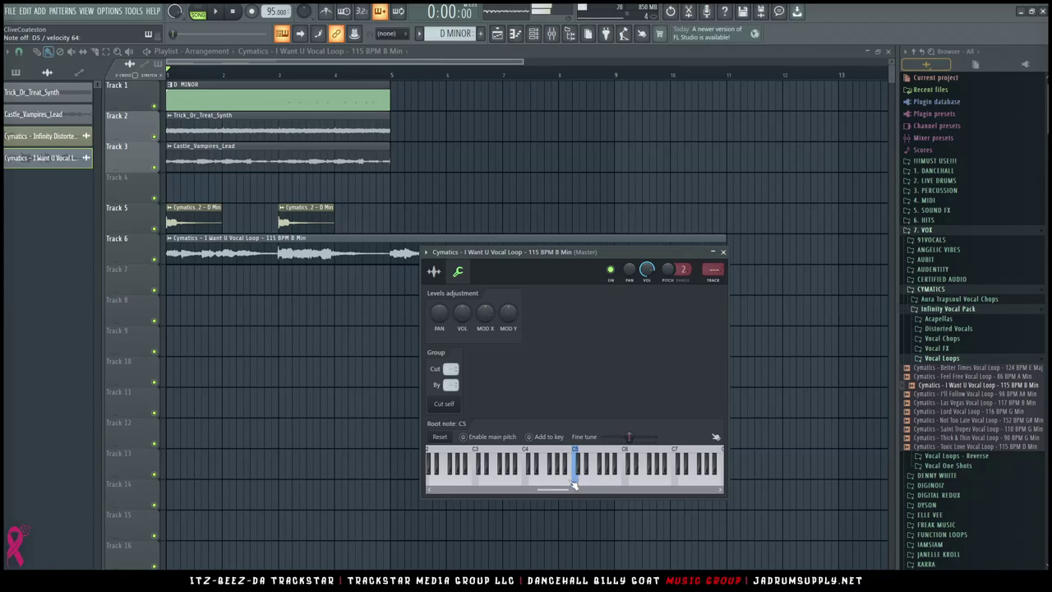
pyautogui.click(434, 272)
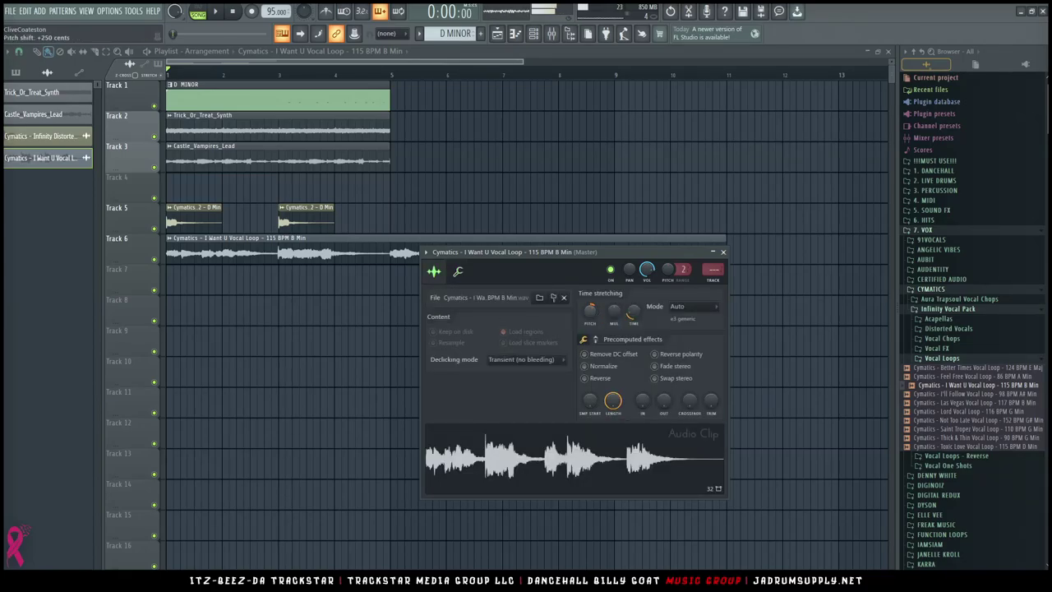
pyautogui.press('Escape')
pyautogui.press('space')
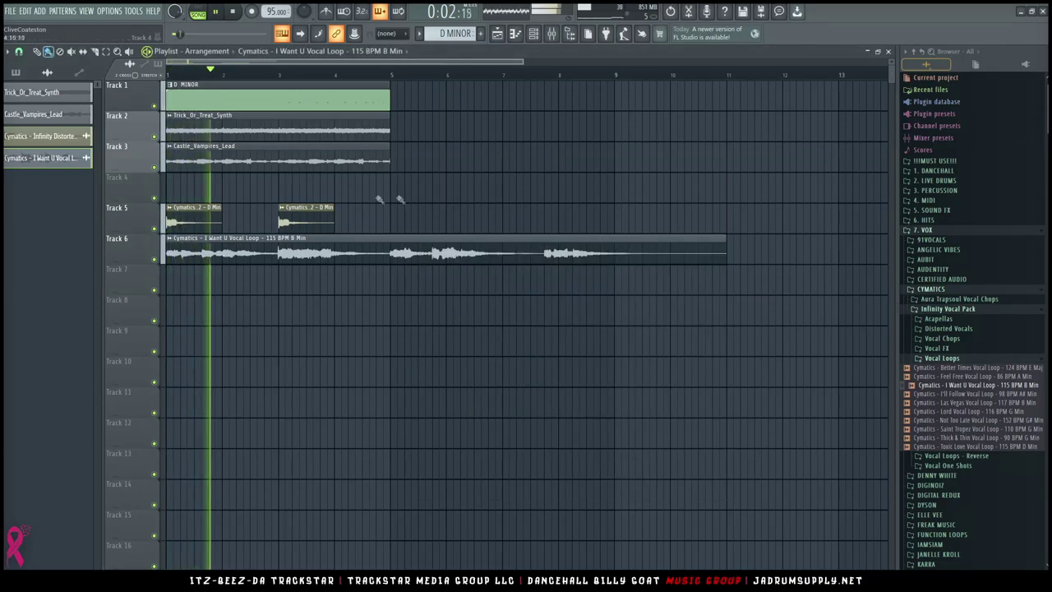
# Slice the Track 6 vocal loop at bars 9 and 5, delete the outer parts and keep the bars 5 to 9 section from bar 1
pyautogui.moveTo(622, 197); pyautogui.dragTo(621, 273)
pyautogui.rightClick(636, 248)
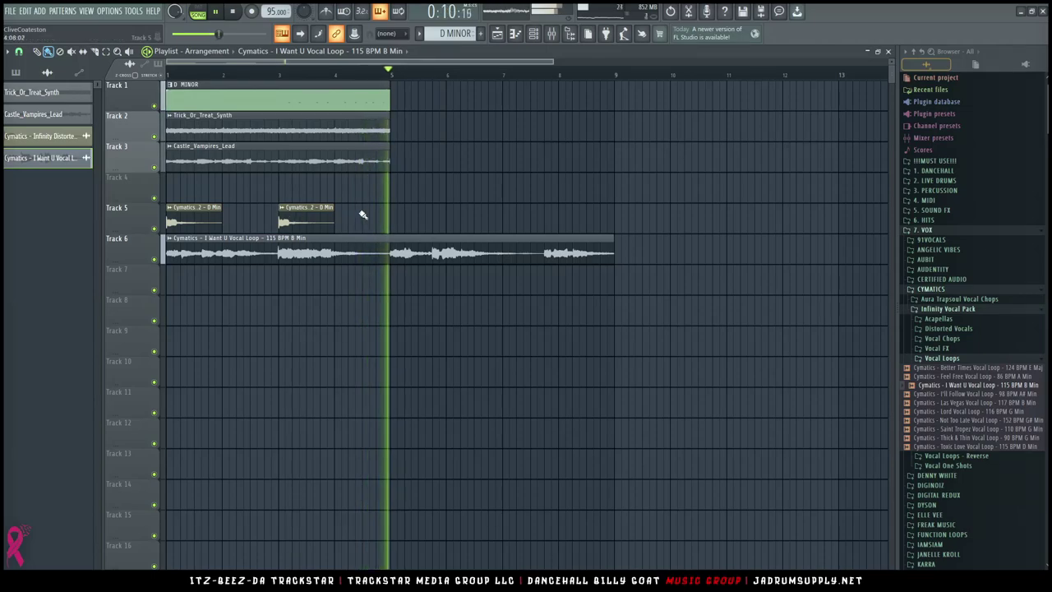
pyautogui.moveTo(394, 214); pyautogui.dragTo(4, 247)
pyautogui.rightClick(368, 253)
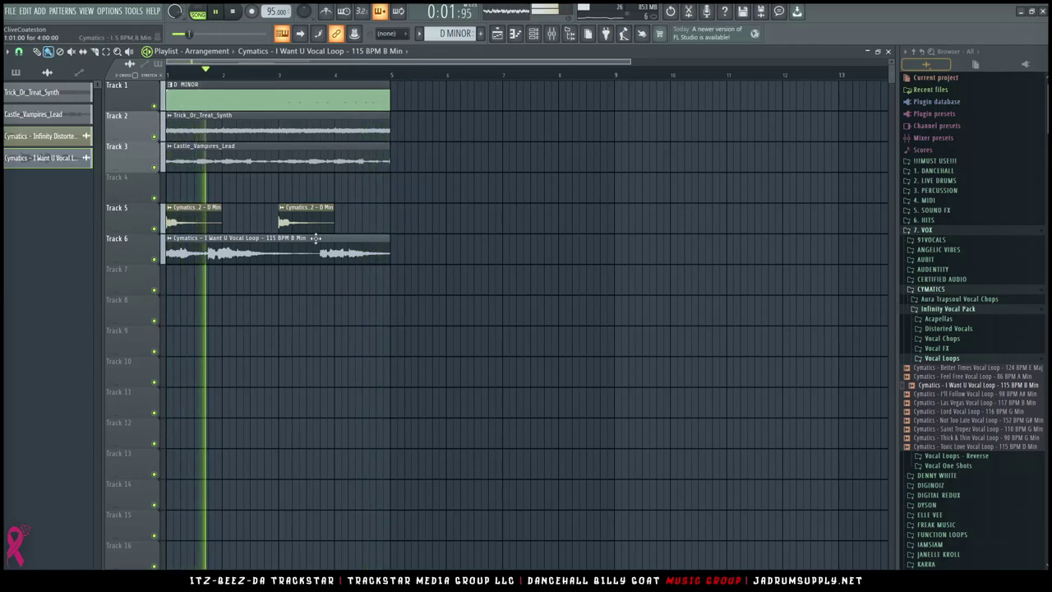
# Route the distorted vocal channel to mixer insert 2 and the I Want U vocal loop channel to insert 3
pyautogui.click(538, 35)
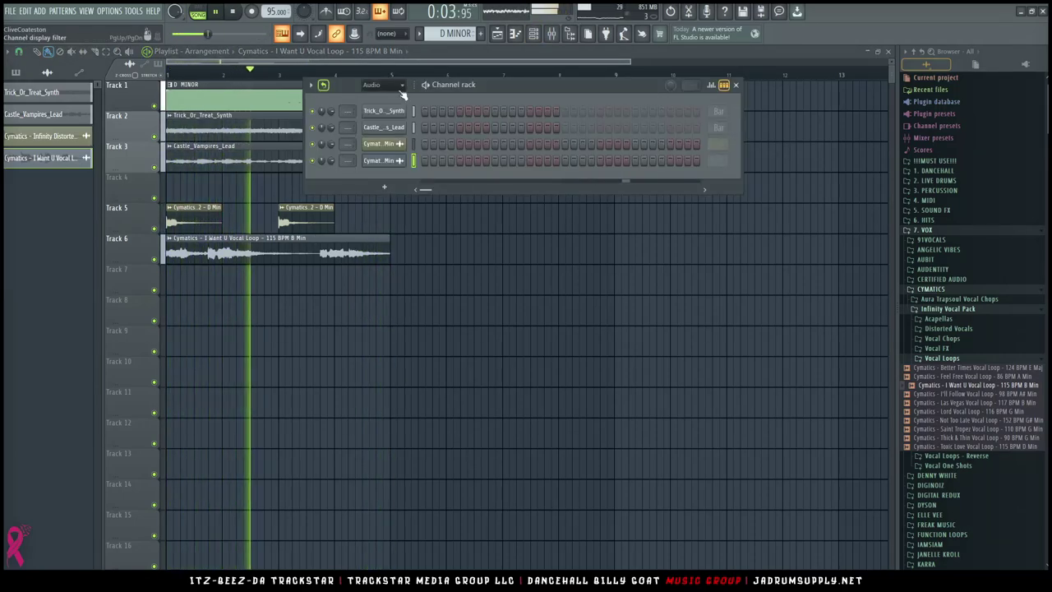
pyautogui.scroll(1, 403, 88)
pyautogui.scroll(-1, 403, 88)
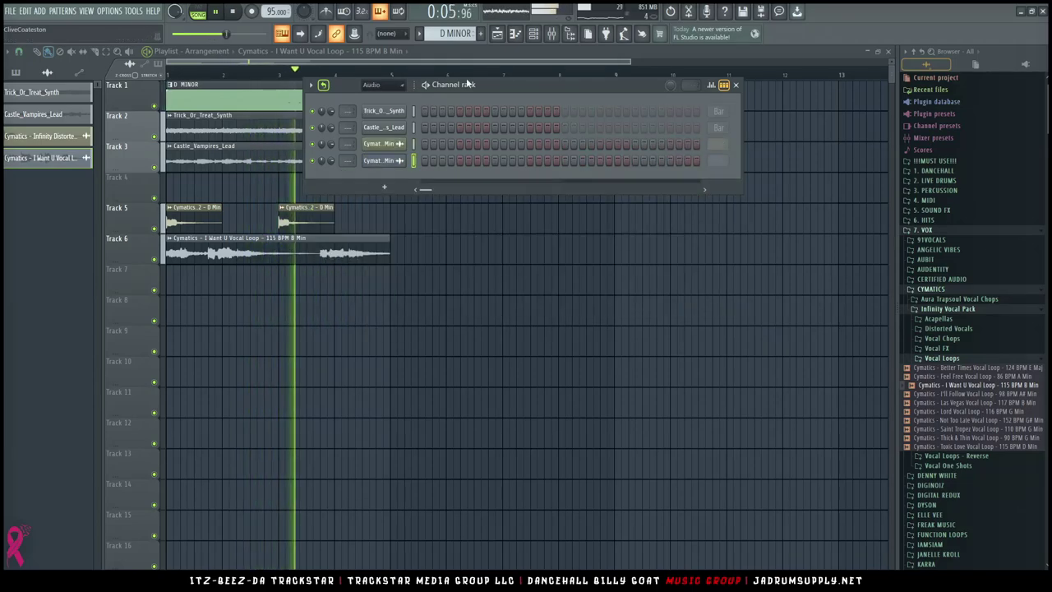
pyautogui.press('F9')
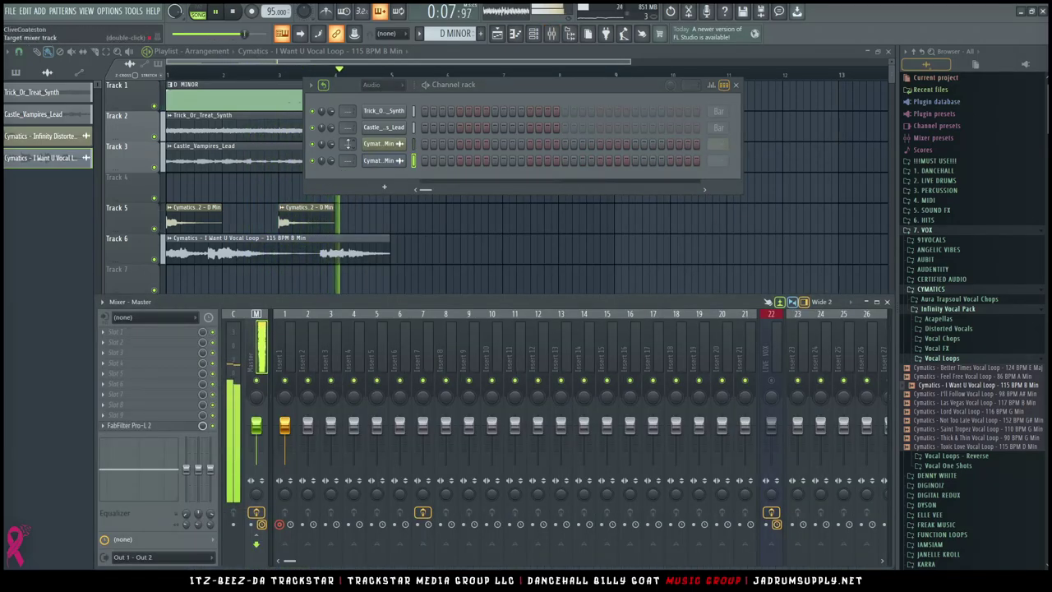
pyautogui.scroll(2, 346, 145)
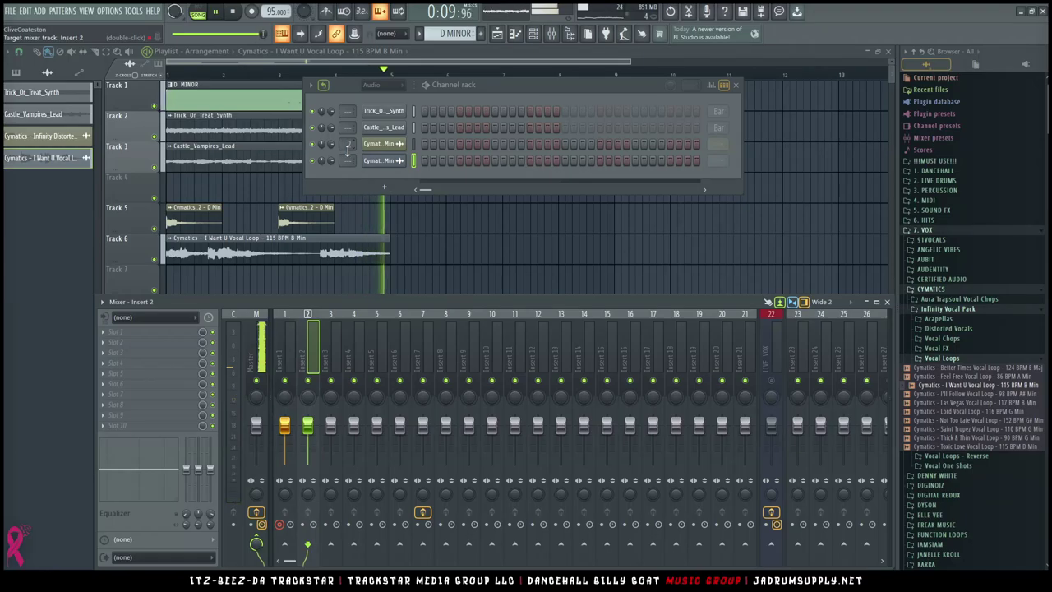
pyautogui.scroll(1, 349, 160)
pyautogui.scroll(2, 350, 160)
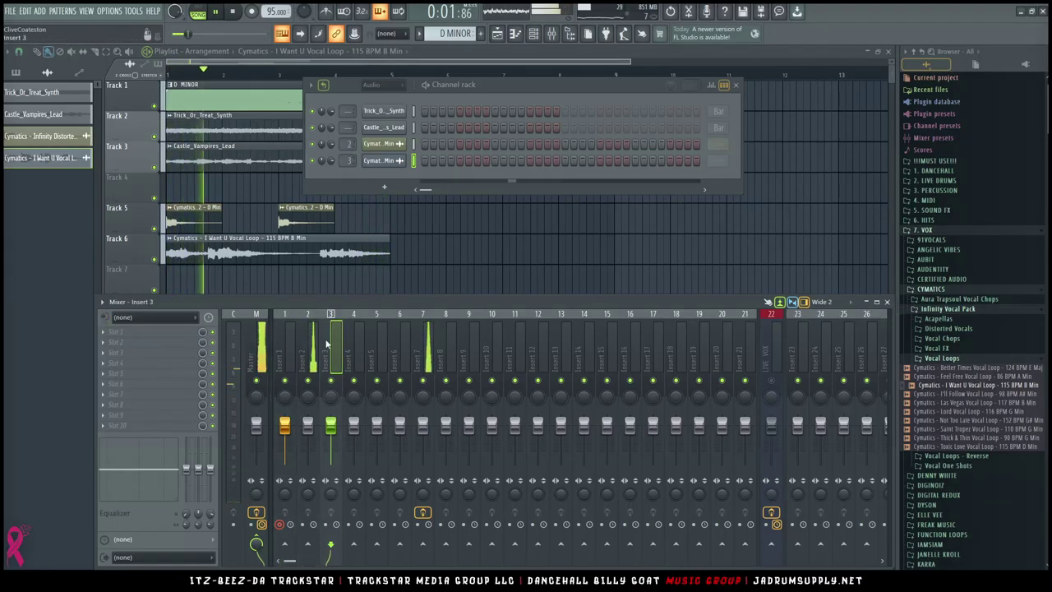
# Load the TMG_Vocal_Ruby mixer track state onto insert 3
pyautogui.rightClick(338, 313)
pyautogui.moveTo(380, 312)
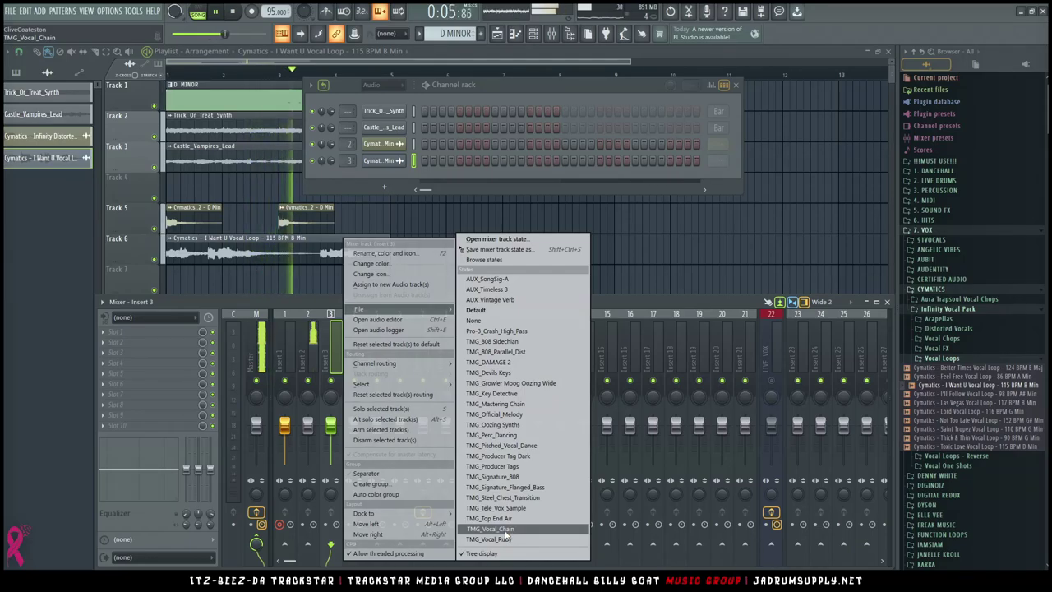
pyautogui.click(502, 537)
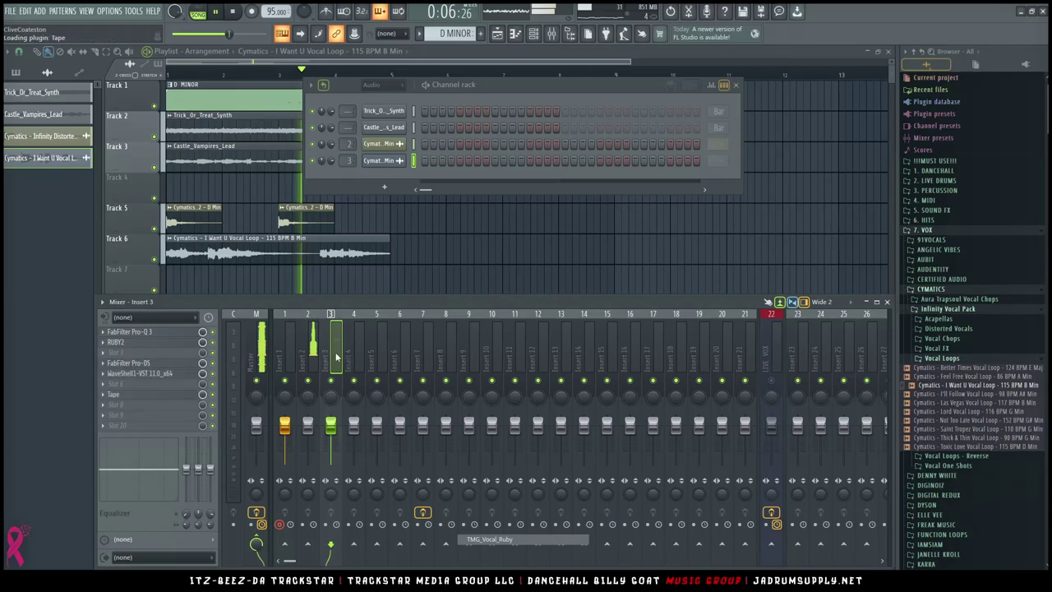
# Replace the effect chain on insert 3 with the TMG_Tele_Vox_Sample mixer track state
pyautogui.rightClick(336, 353)
pyautogui.moveTo(386, 309)
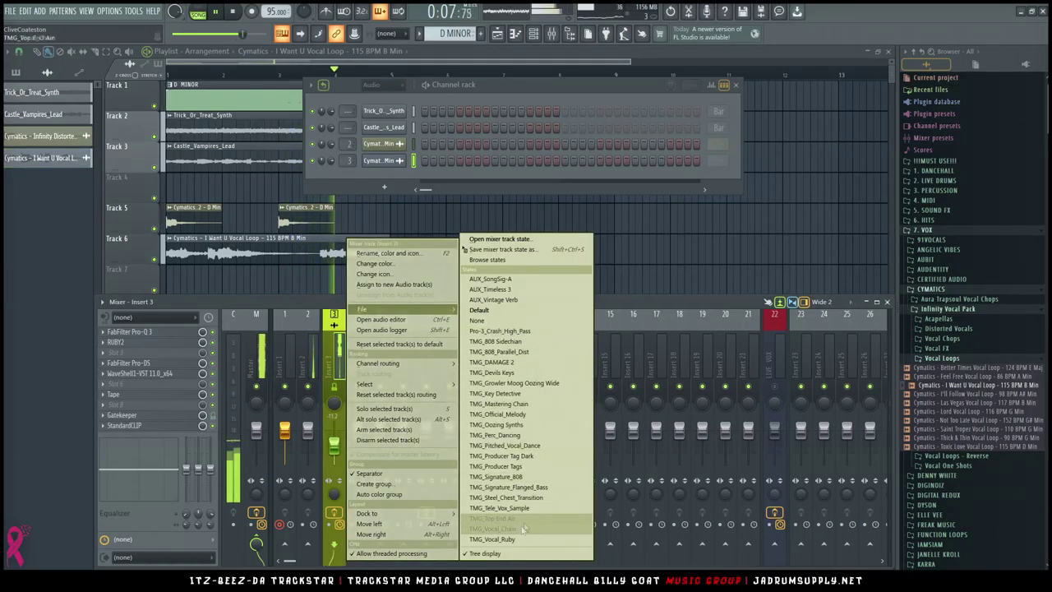
pyautogui.click(503, 508)
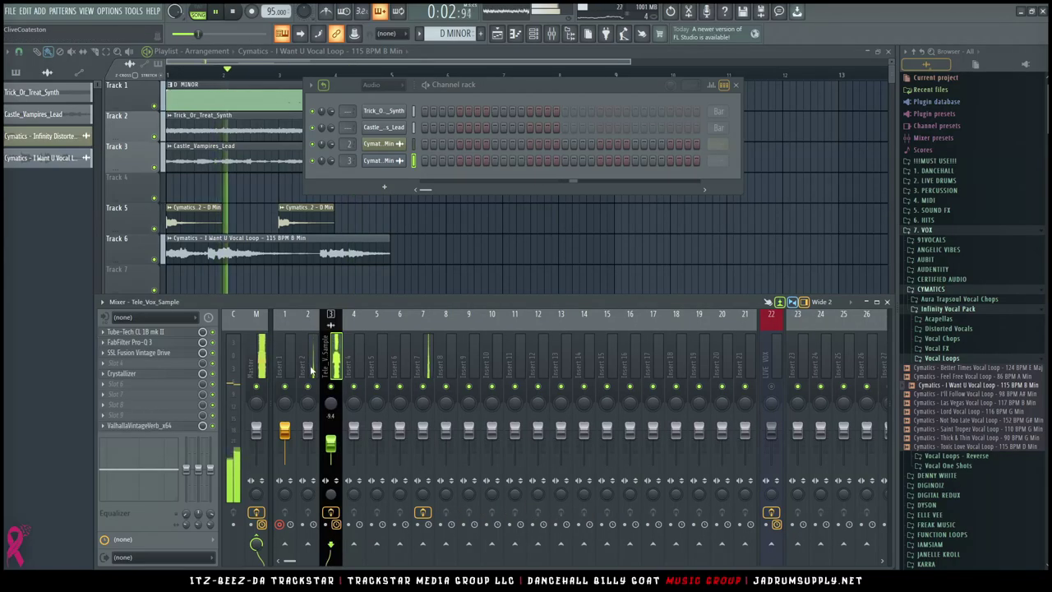
# Load the TMG_Pitched_Vocal_Dance mixer track state onto insert 2 and bypass its ValhallaDelay effect
pyautogui.rightClick(310, 370)
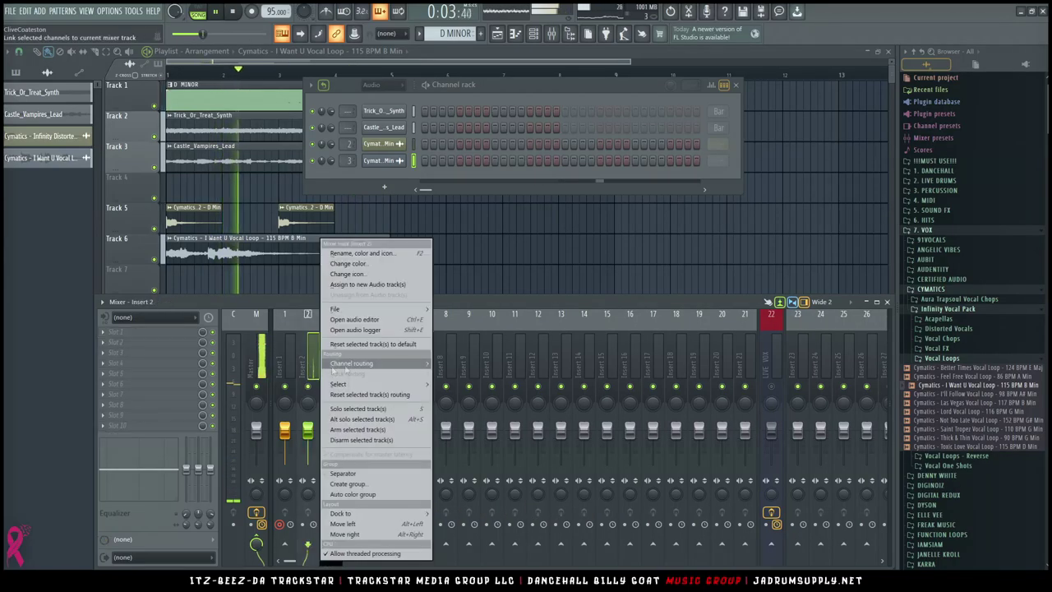
pyautogui.moveTo(337, 308)
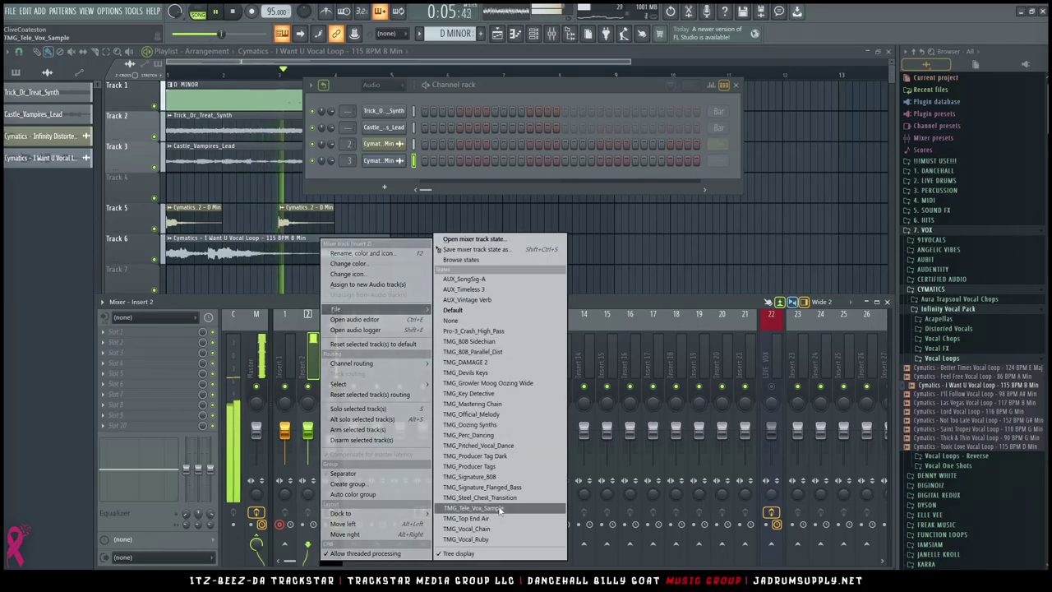
pyautogui.click(495, 445)
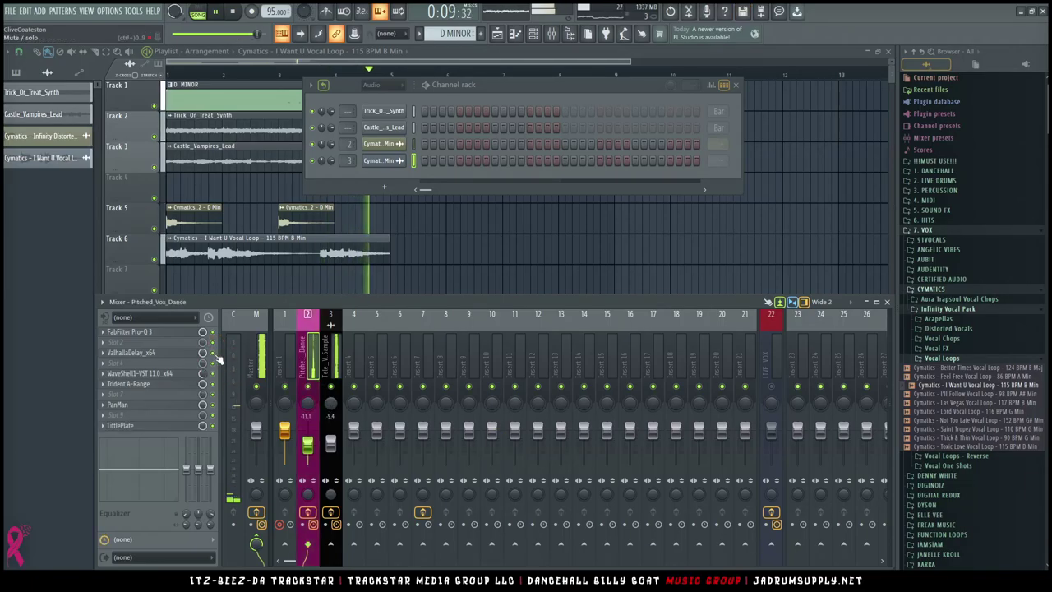
# Set the LittlePlate reverb mix on insert 2 to about 80.4% and raise the track's volume to about -8.6 dB
pyautogui.click(194, 427)
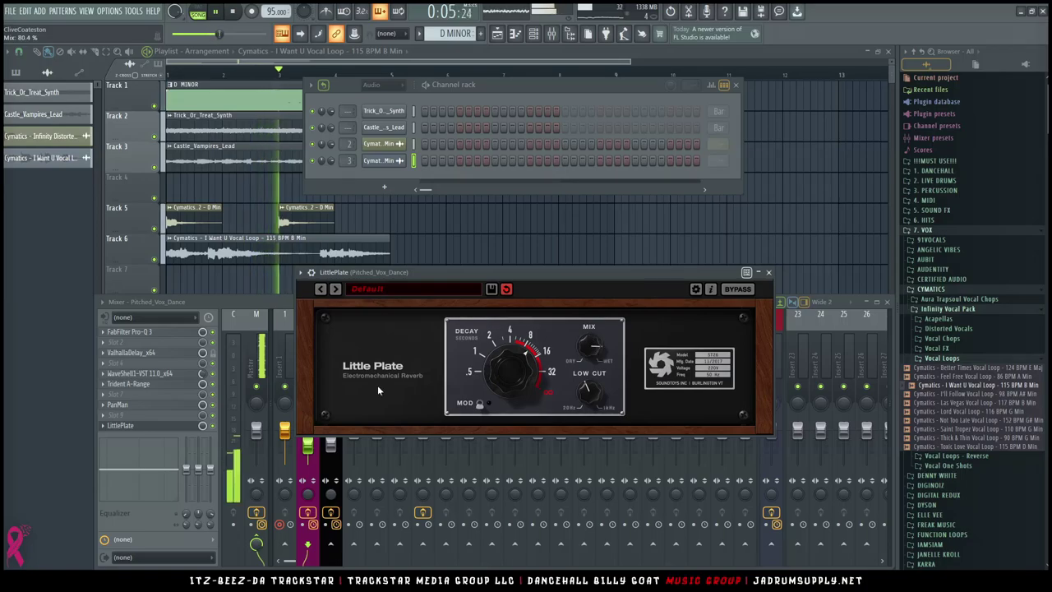
pyautogui.click(287, 362)
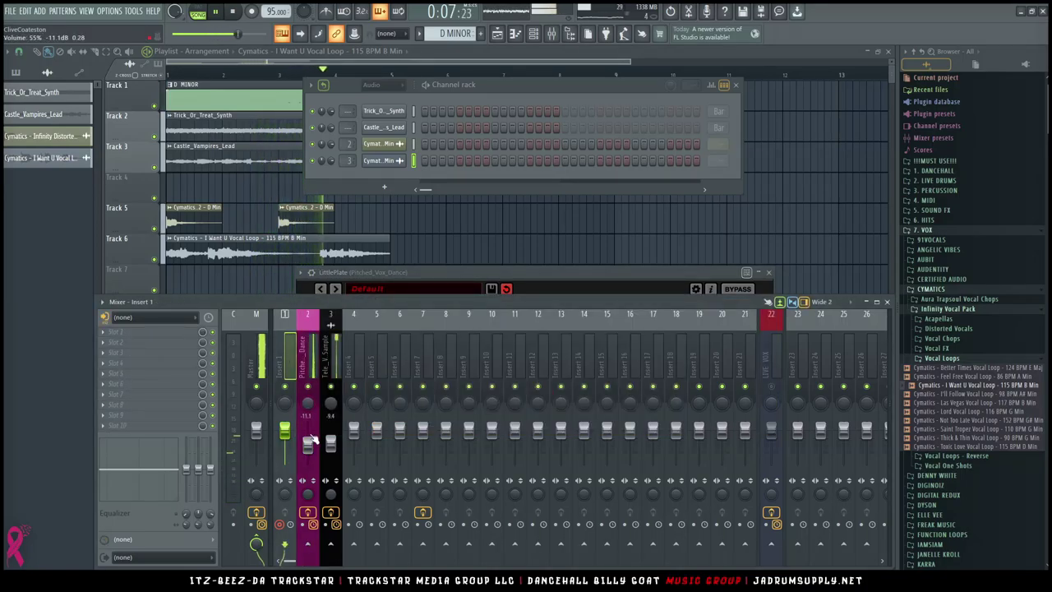
pyautogui.moveTo(312, 436); pyautogui.dragTo(311, 433)
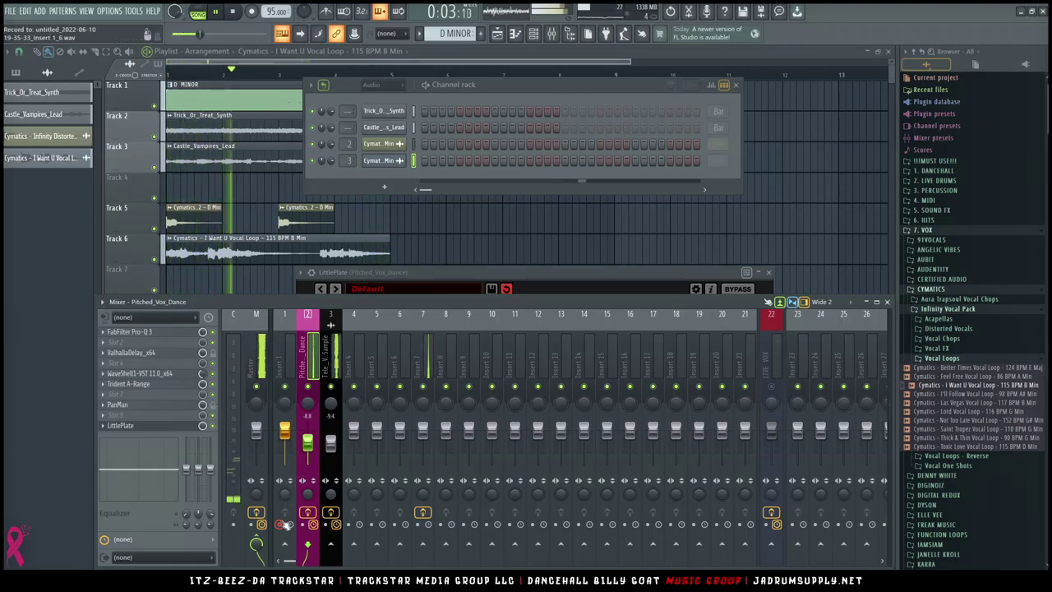
# Adjust the ValhallaVintageVerb mix on the insert 3 vocal track to about 42.4% and close the plugin
pyautogui.click(330, 444)
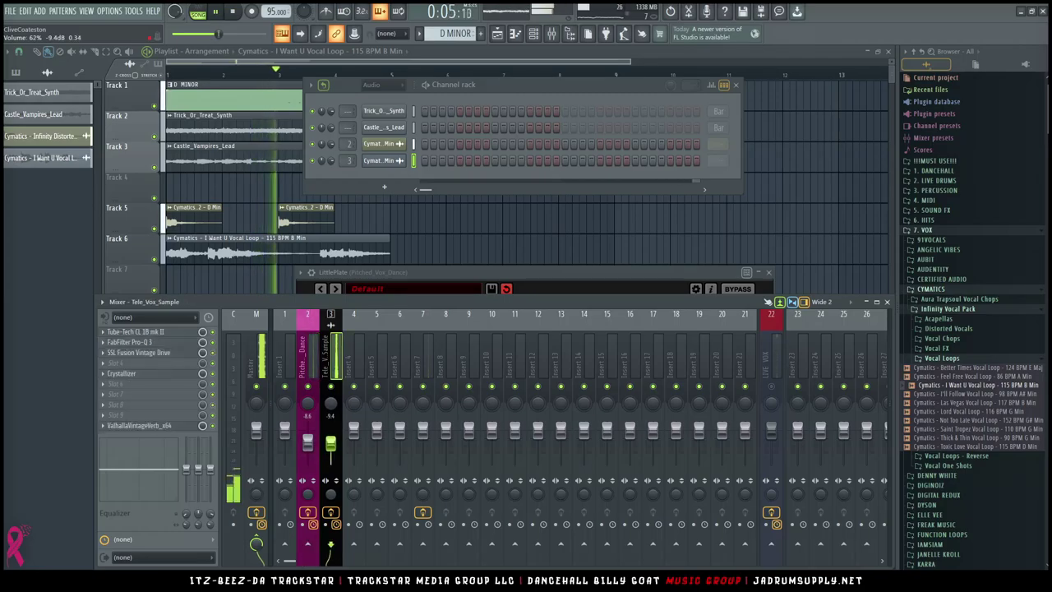
pyautogui.click(172, 427)
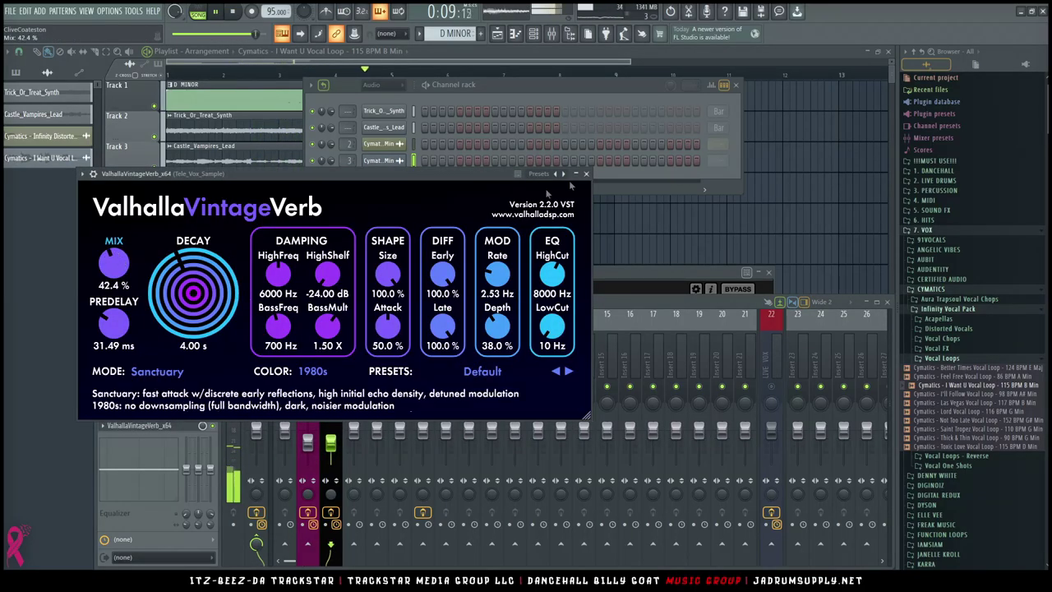
pyautogui.click(586, 173)
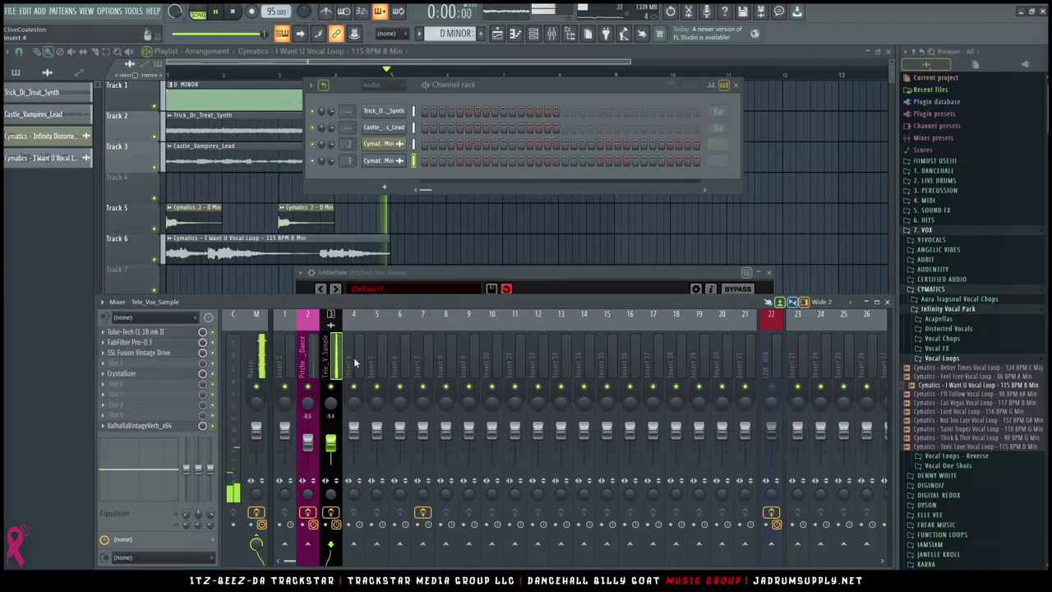
# Reset the colors and clear the custom names of mixer inserts 2 and 3 together
pyautogui.rightClick(302, 372)
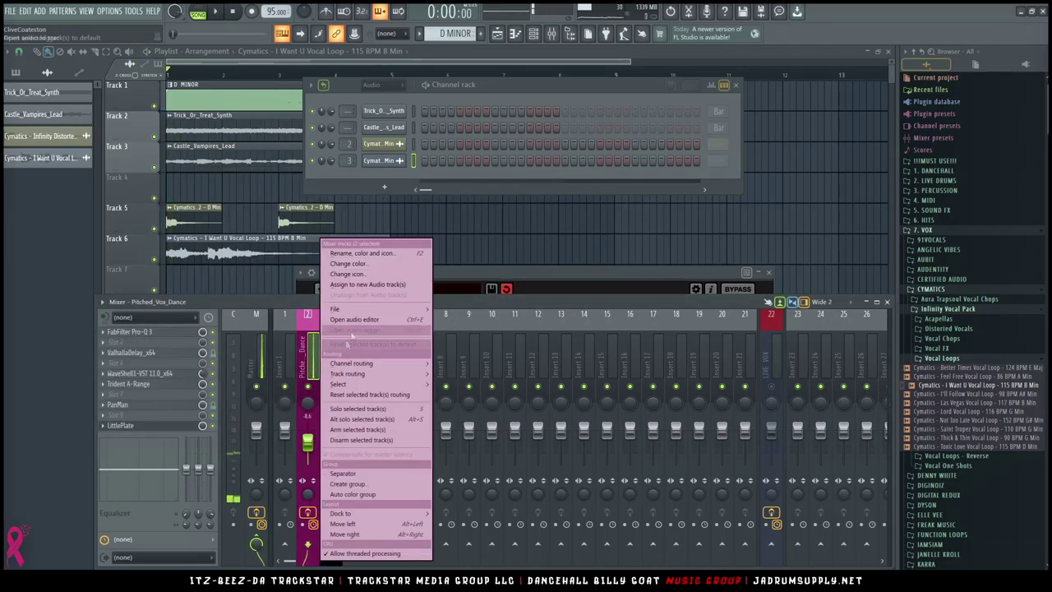
pyautogui.click(362, 253)
pyautogui.click(374, 254)
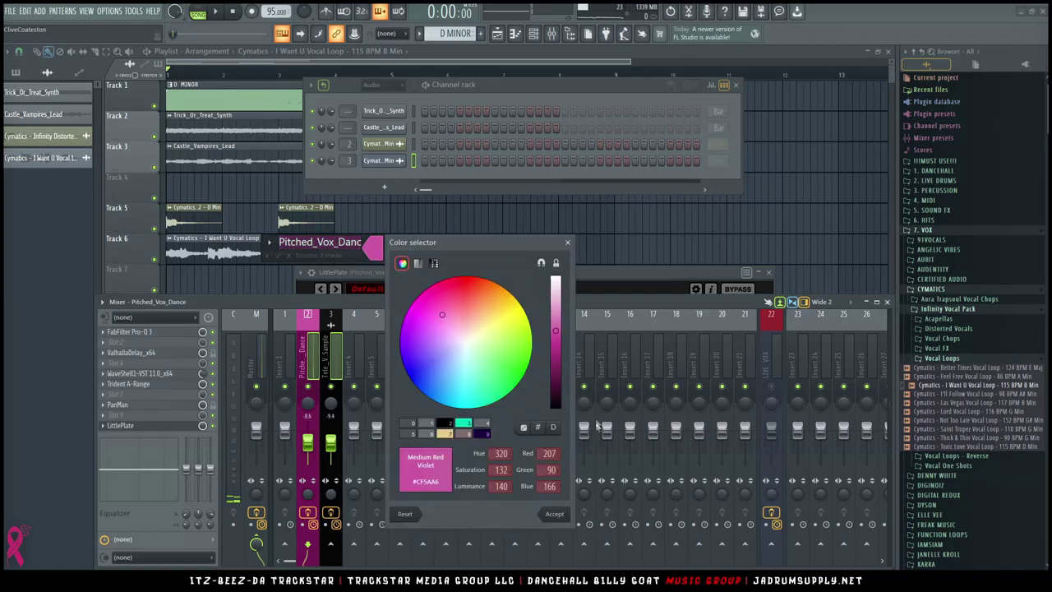
pyautogui.click(556, 428)
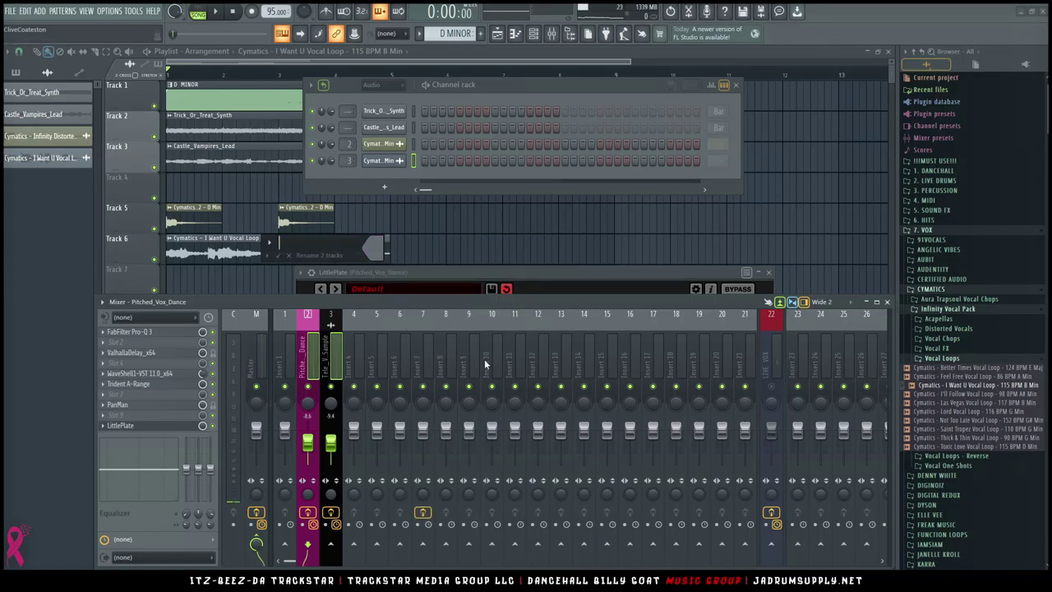
pyautogui.press('Return')
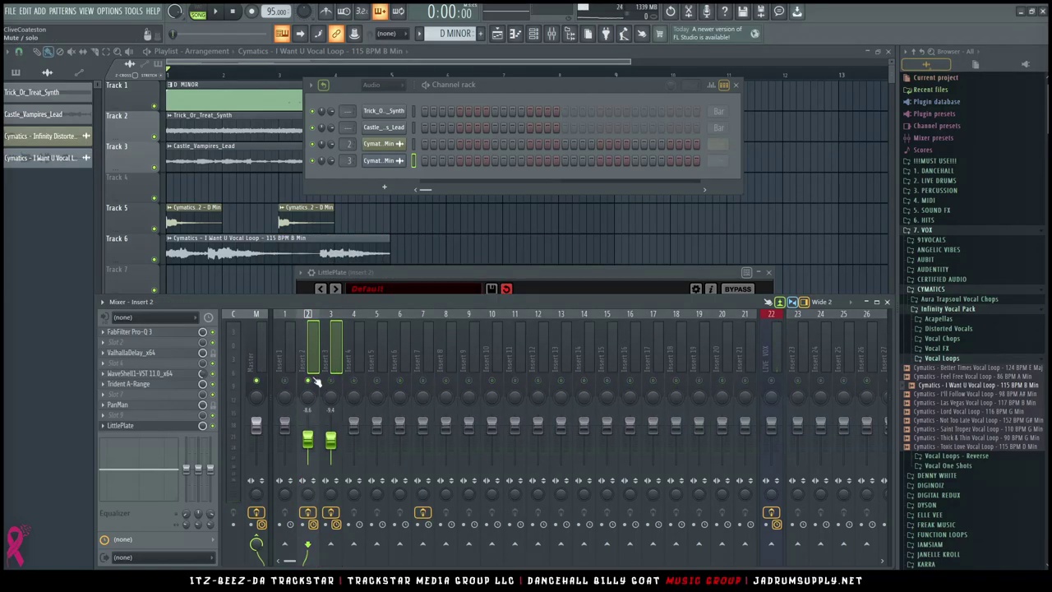
# Solo playlist Track 5 and Track 6 in turn to audition the vocals, and restore all tracks for full playback
pyautogui.rightClick(151, 206)
pyautogui.click(148, 227)
pyautogui.rightClick(155, 230)
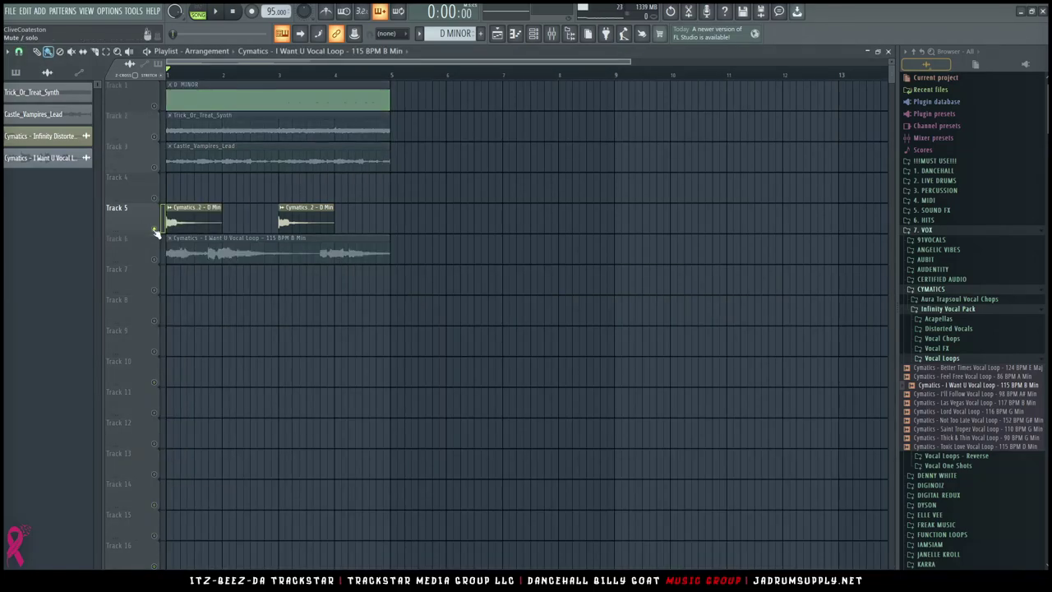
pyautogui.rightClick(153, 259)
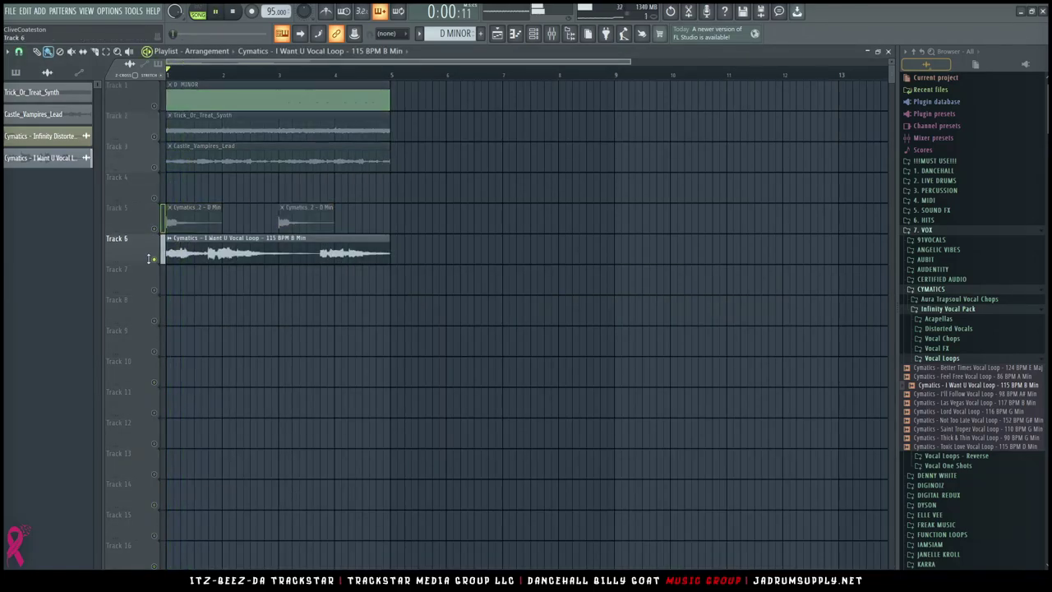
pyautogui.rightClick(154, 258)
pyautogui.press('space')
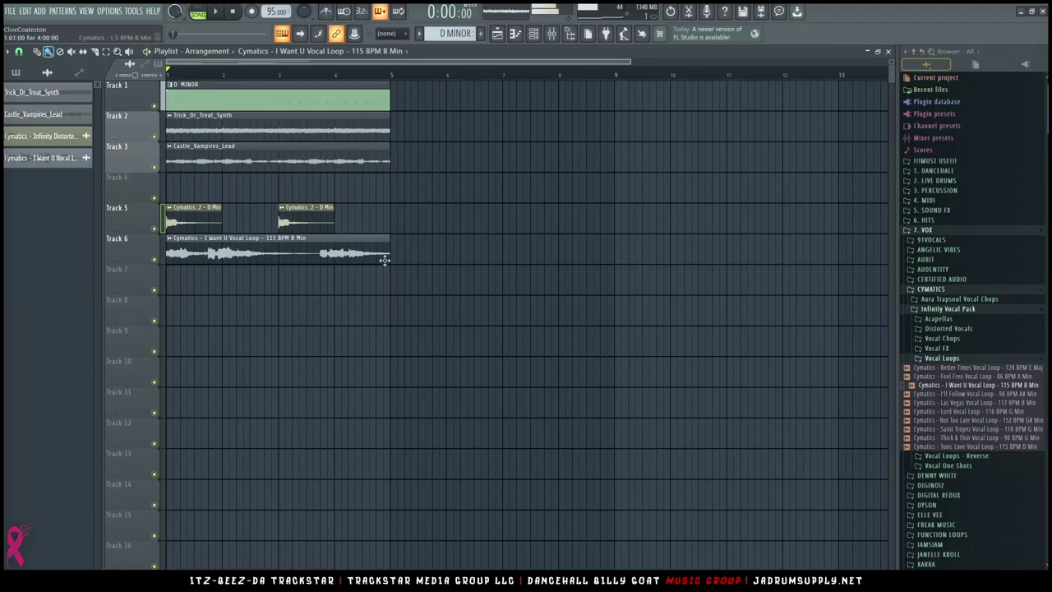
# Show the Unsorted channels and enable the Clip precomputed effect on the Dancehall 808 [Voltron] sampler
pyautogui.click(533, 33)
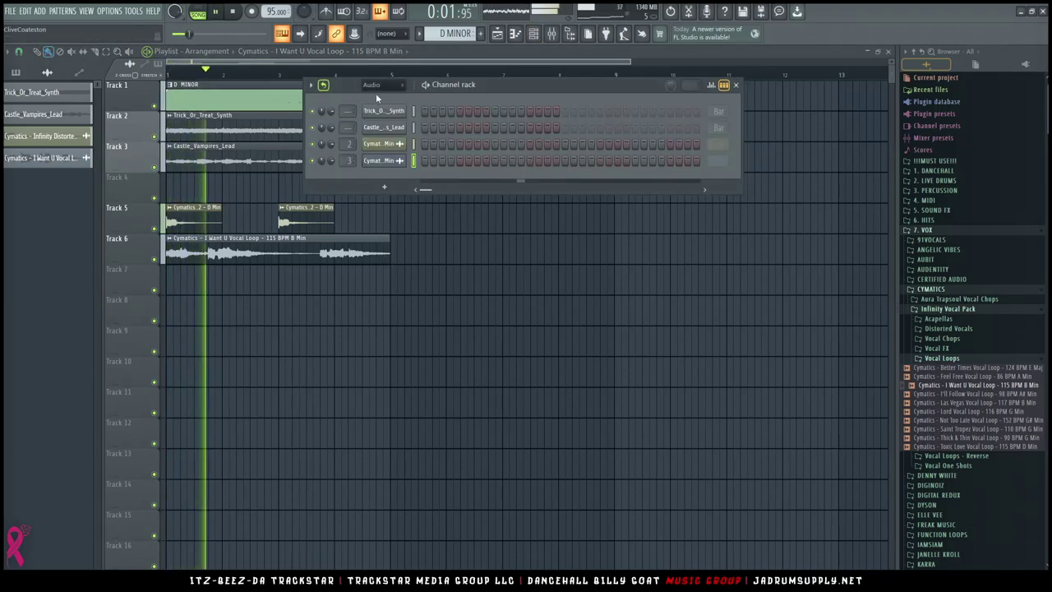
pyautogui.scroll(-1, 390, 88)
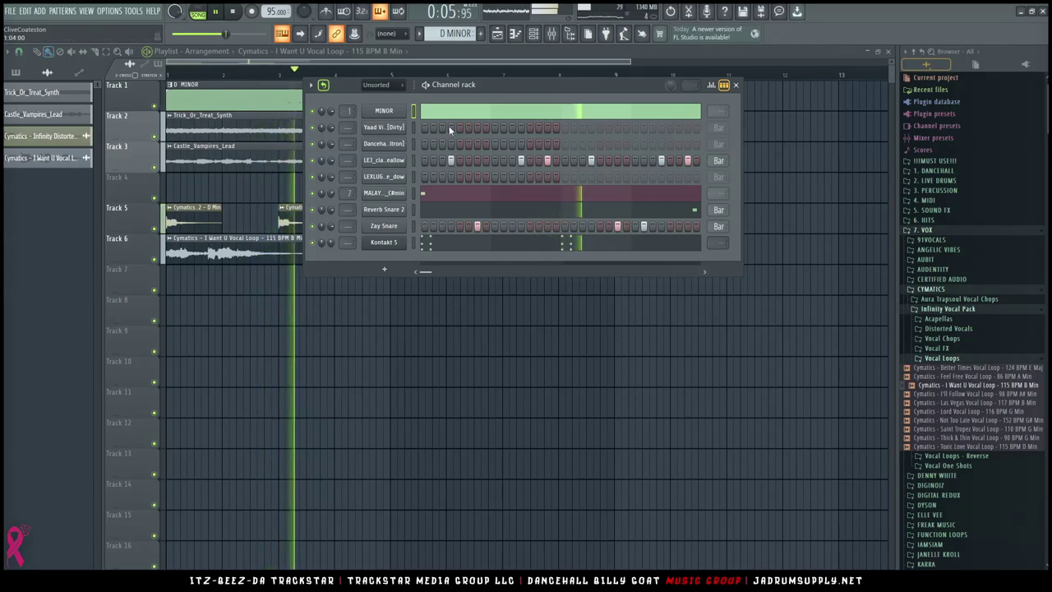
pyautogui.click(396, 144)
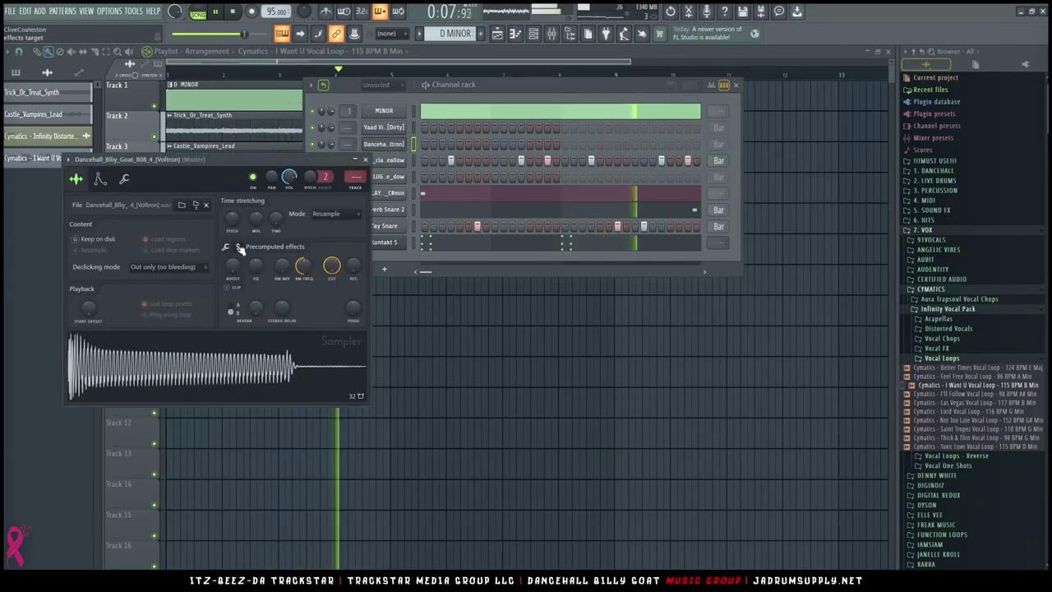
pyautogui.click(233, 287)
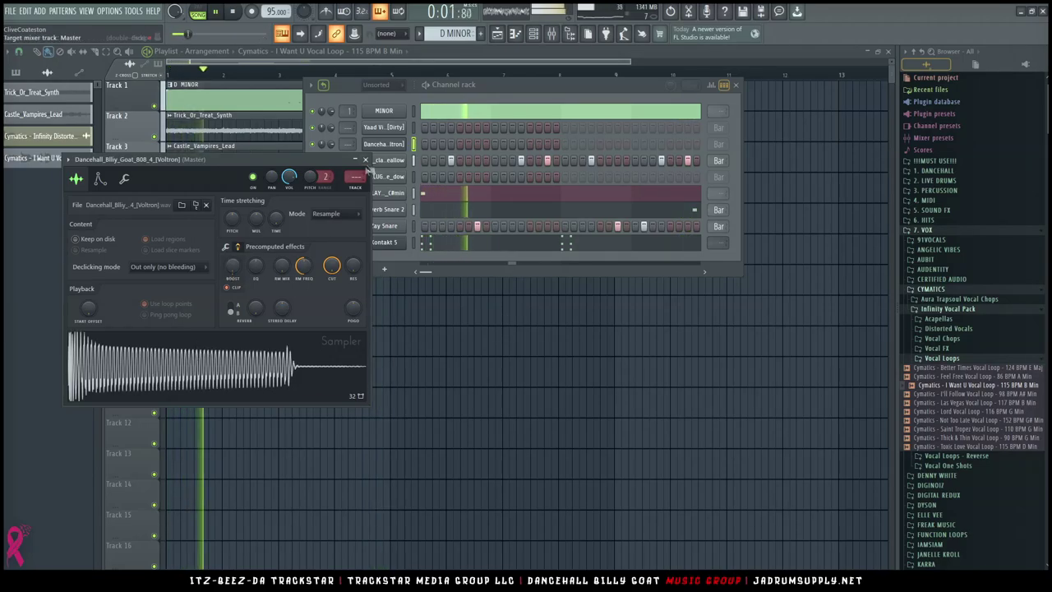
pyautogui.click(366, 160)
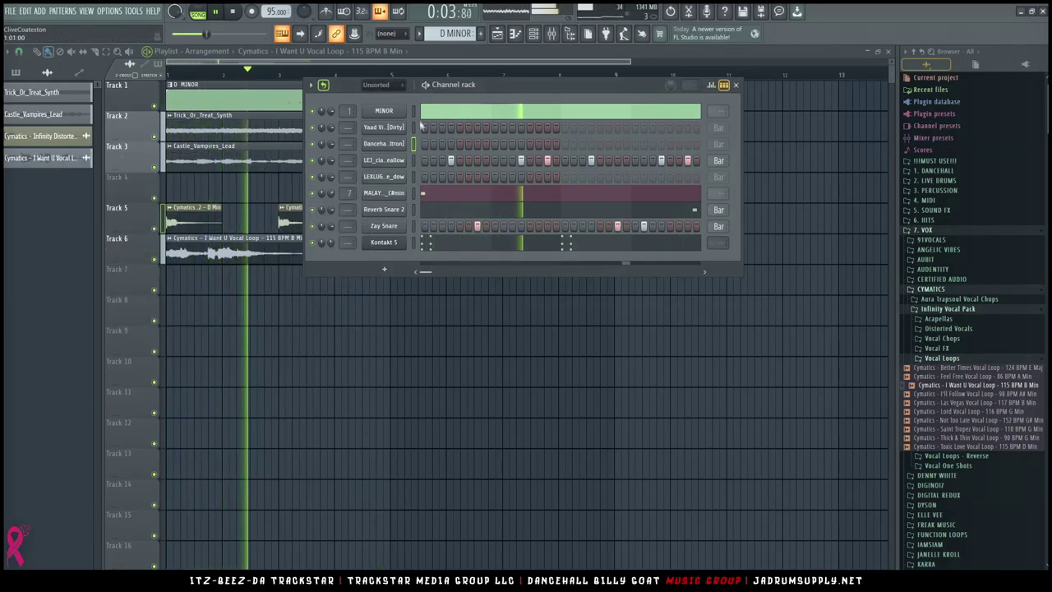
# Select all the scale notes in the MINOR channel's piano roll and return to the channel rack
pyautogui.click(436, 113)
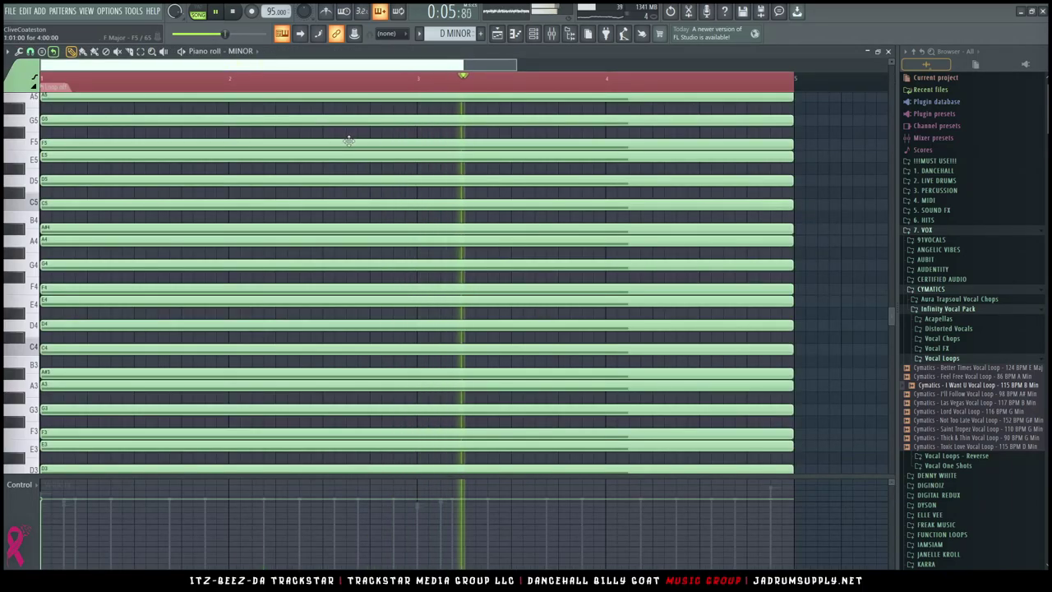
pyautogui.scroll(-4, 348, 141)
pyautogui.hotkey('ctrl', 'a')
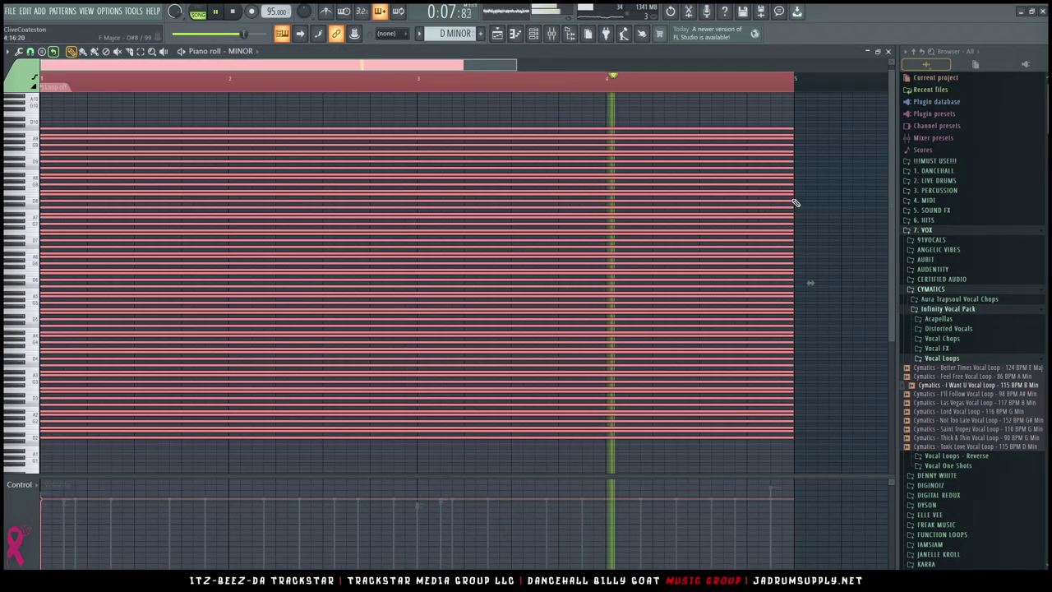
pyautogui.click(534, 34)
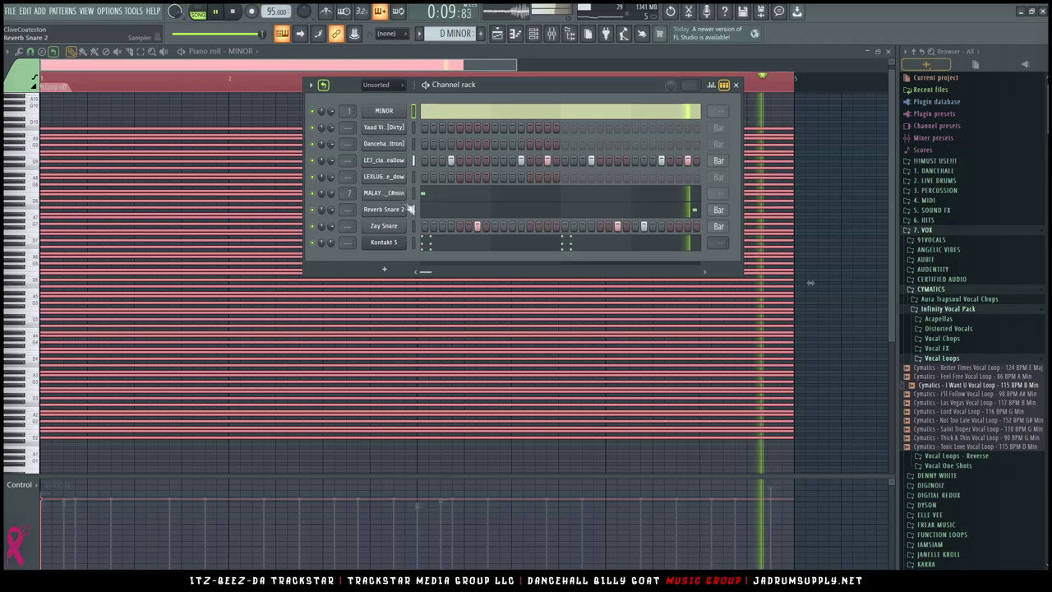
# Open the Dancehall 808 channel's piano roll and place a D5 note at the start of bar 1
pyautogui.click(401, 143)
pyautogui.rightClick(404, 141)
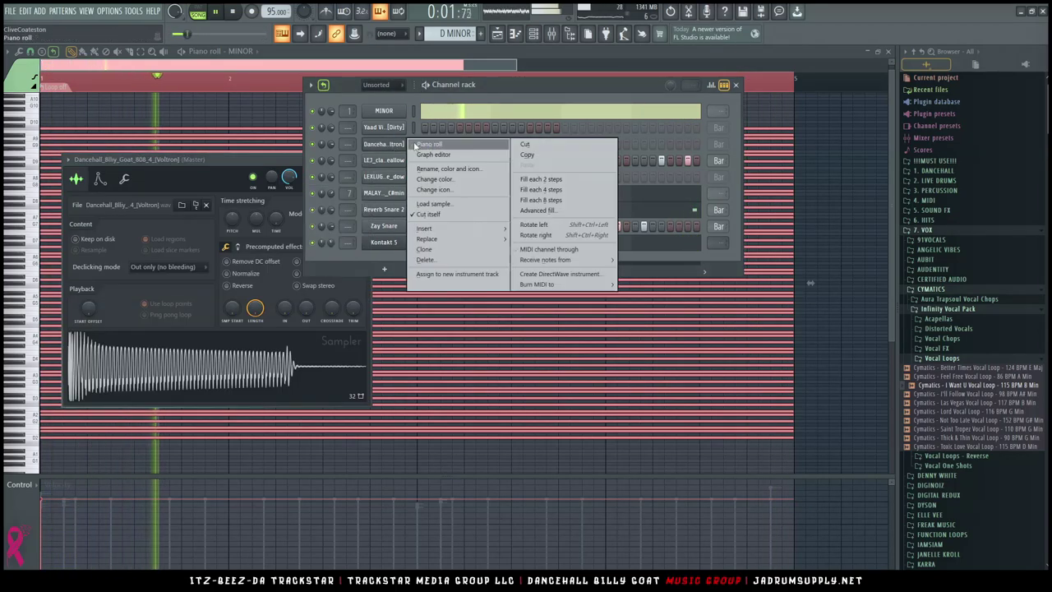
pyautogui.click(424, 146)
pyautogui.scroll(4, 10, 333)
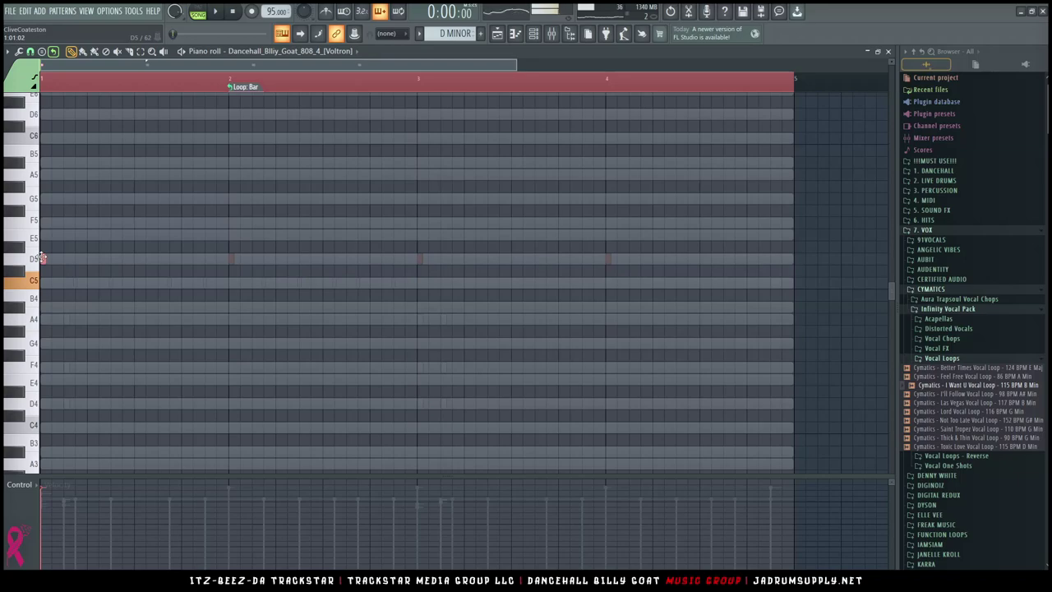
pyautogui.scroll(1, 90, 279)
pyautogui.press('space')
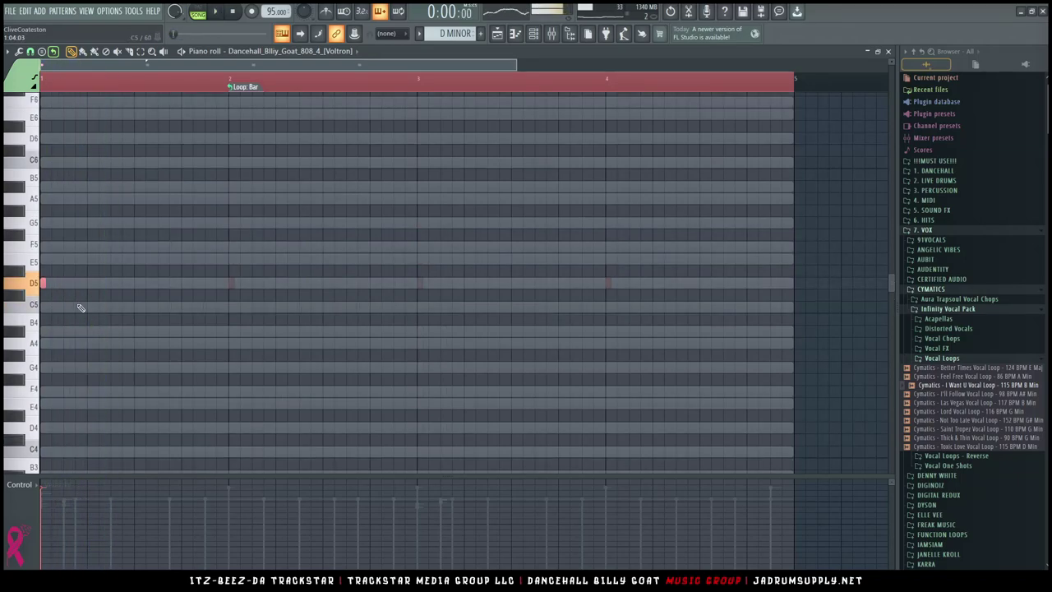
# Audition the 808 and add a shortened D5 note at 1:07:00 with its velocity turned down
pyautogui.press('space')
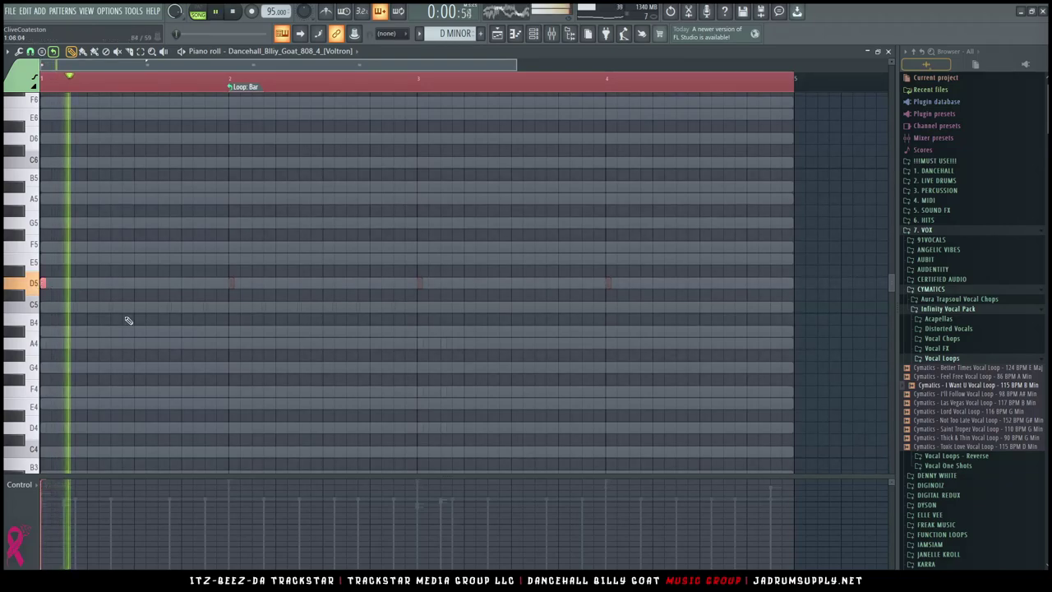
pyautogui.press('space')
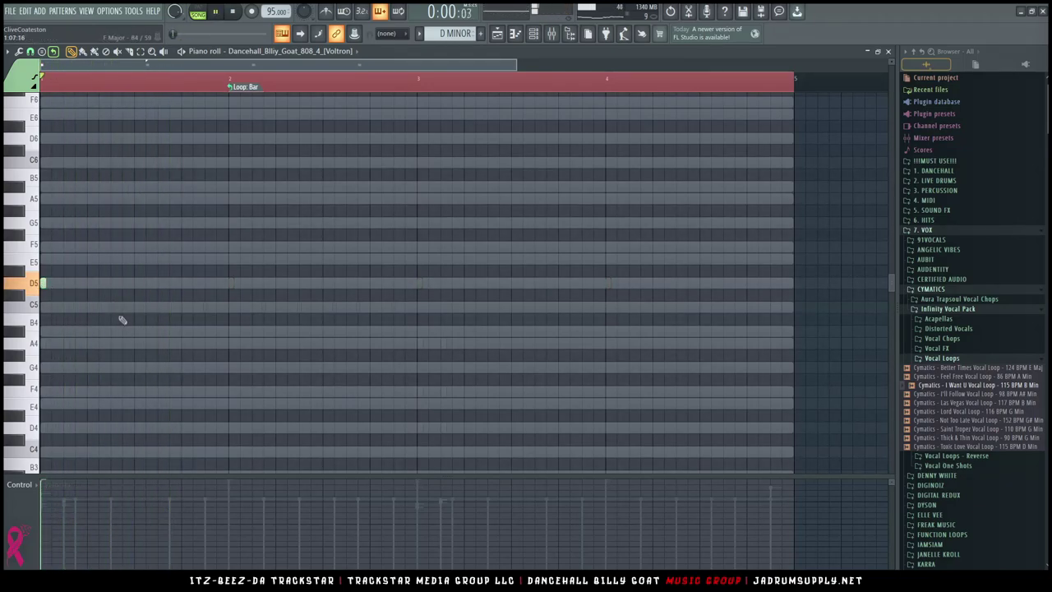
pyautogui.press('space')
pyautogui.doubleClick(114, 283)
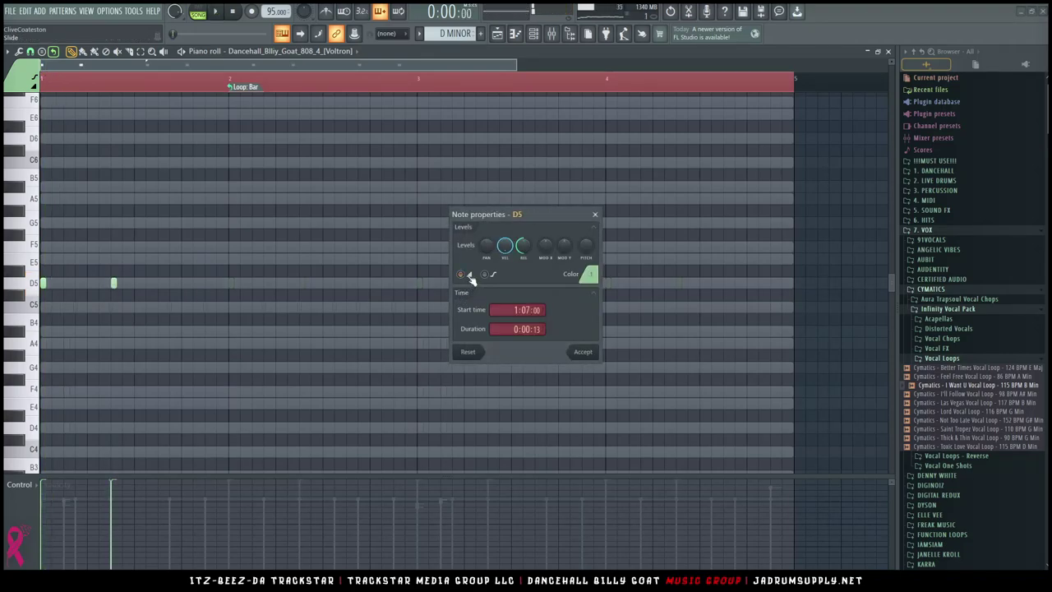
pyautogui.press('Escape')
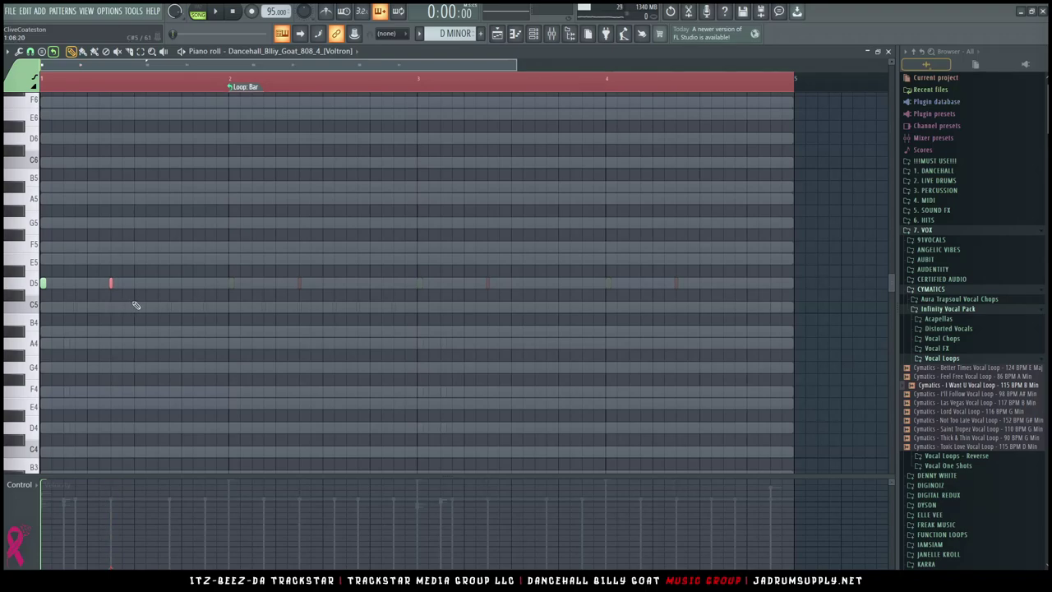
# Play back the 808 line and add D5 notes on steps 13 and 14 of bar 1
pyautogui.scroll(3, 152, 301)
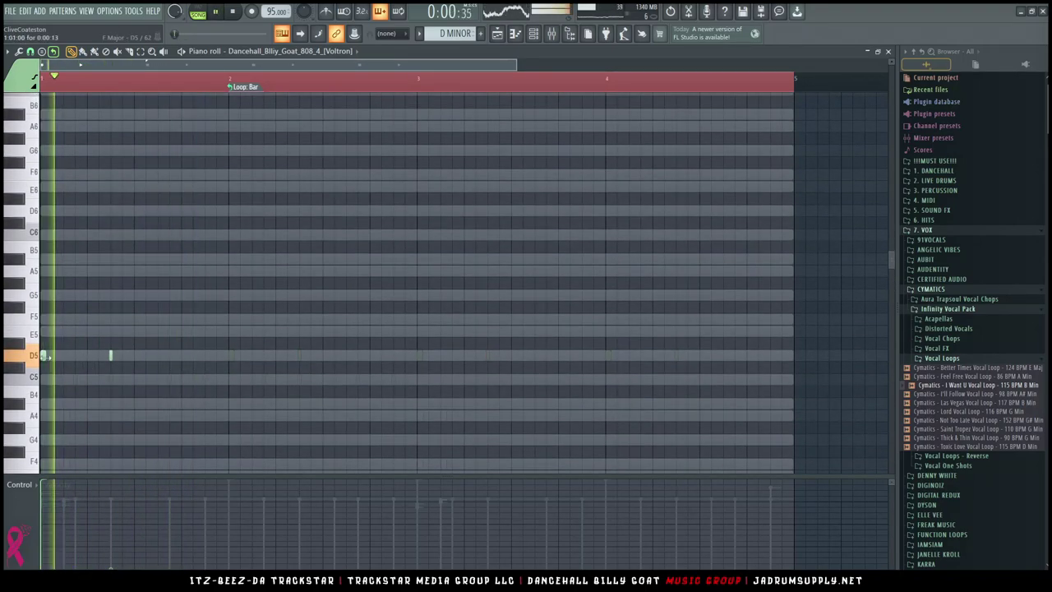
pyautogui.press('space')
pyautogui.click(184, 354)
pyautogui.press('space')
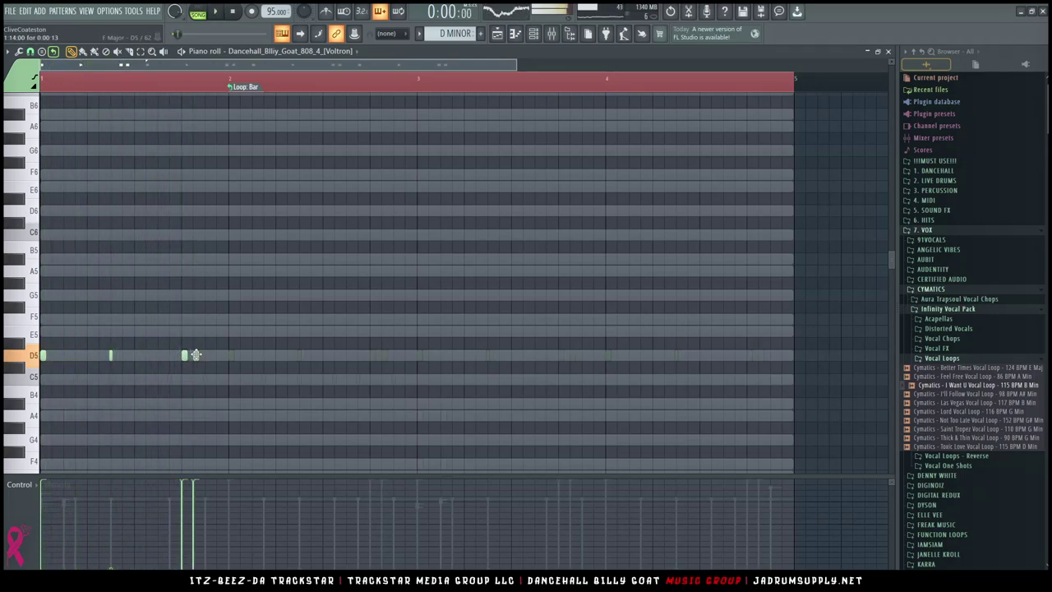
# Try turning the step 14 note into a D6 slide note on step 13, add C6 on step 15 and audition the line
pyautogui.doubleClick(196, 354)
pyautogui.press('Return')
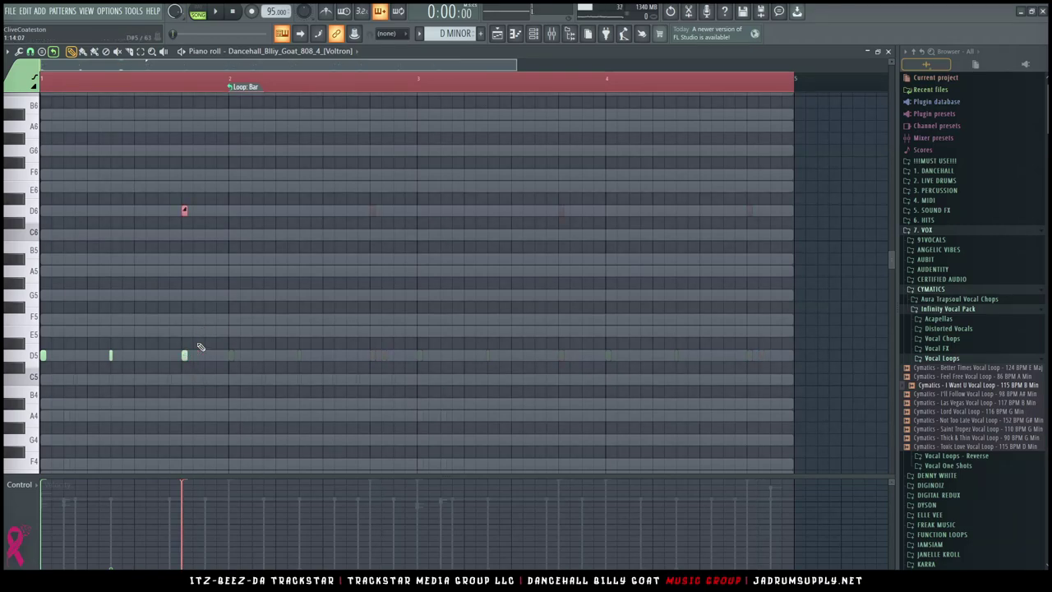
pyautogui.press('space')
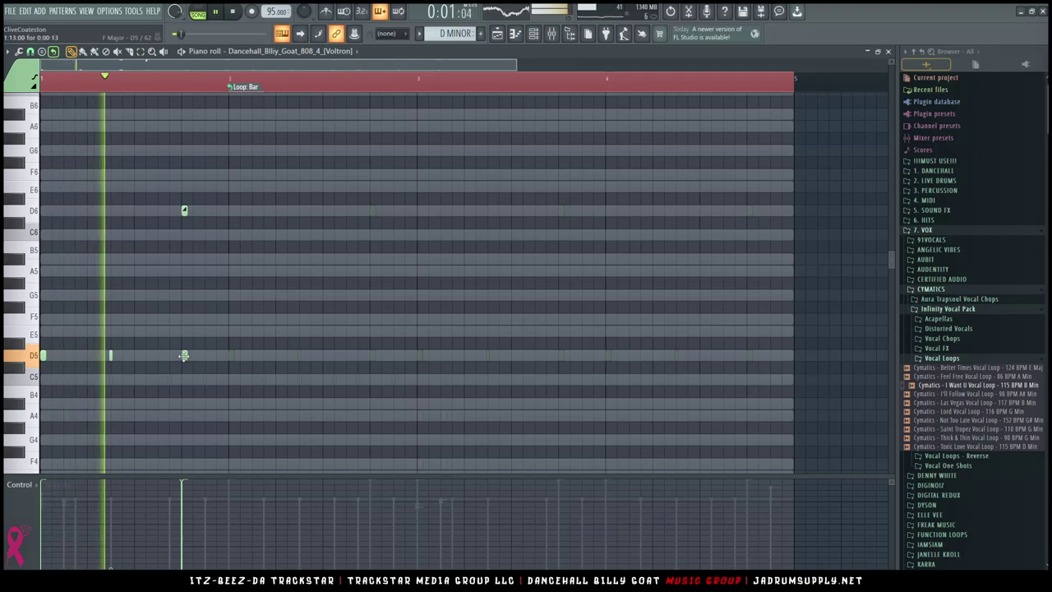
pyautogui.press('space')
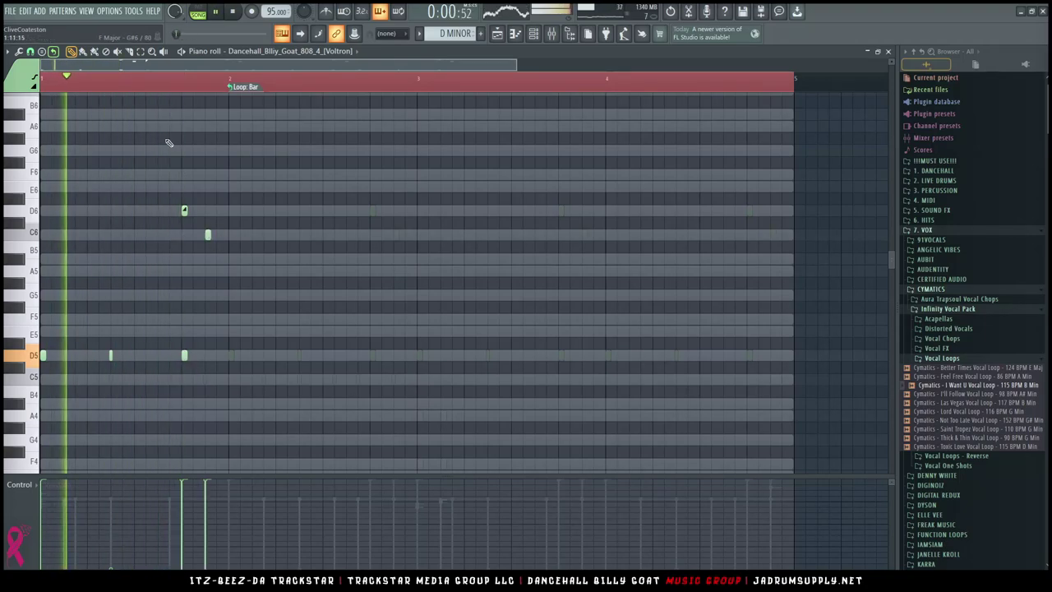
pyautogui.scroll(2, 55, 78)
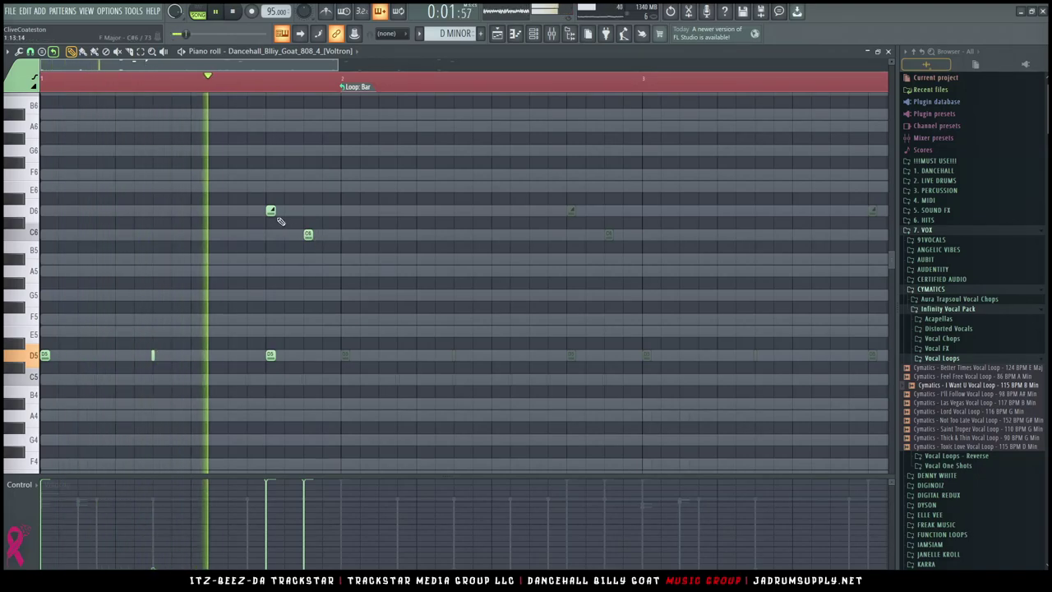
# Try swapping the C6 note for a D5 on step 15, with slide notes on D7 at step 13 and D6 at step 15
pyautogui.rightClick(307, 234)
pyautogui.moveTo(275, 194); pyautogui.dragTo(307, 355)
pyautogui.rightClick(271, 210)
pyautogui.press('space')
pyautogui.press('space')
pyautogui.scroll(3, 279, 223)
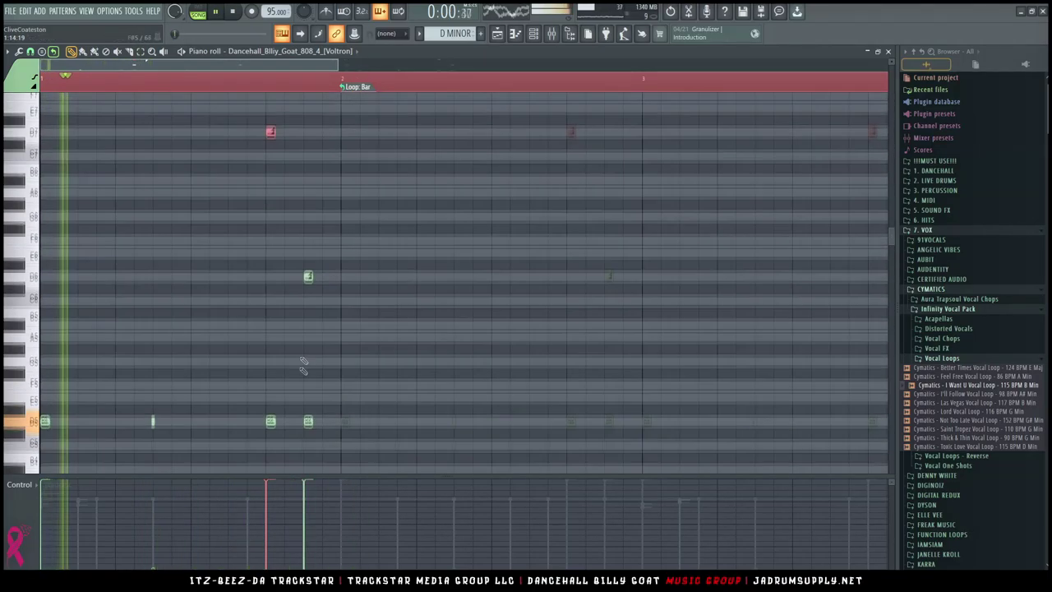
# Try removing the D5 on step 15 and moving its lengthened slide note down to D5 on step 14
pyautogui.moveTo(313, 430); pyautogui.dragTo(304, 295)
pyautogui.press('space')
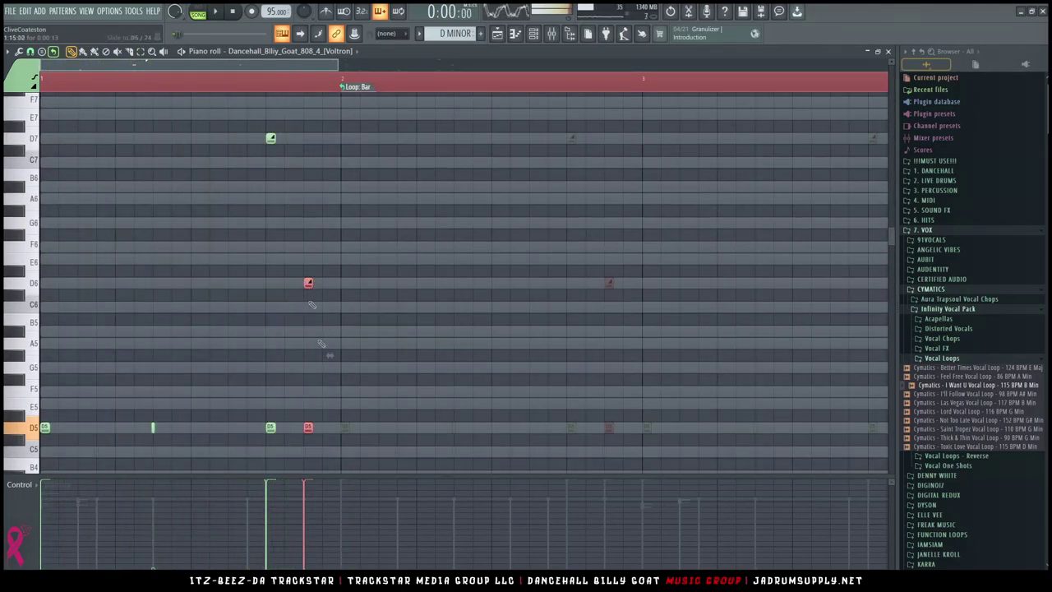
pyautogui.moveTo(309, 426); pyautogui.dragTo(327, 426)
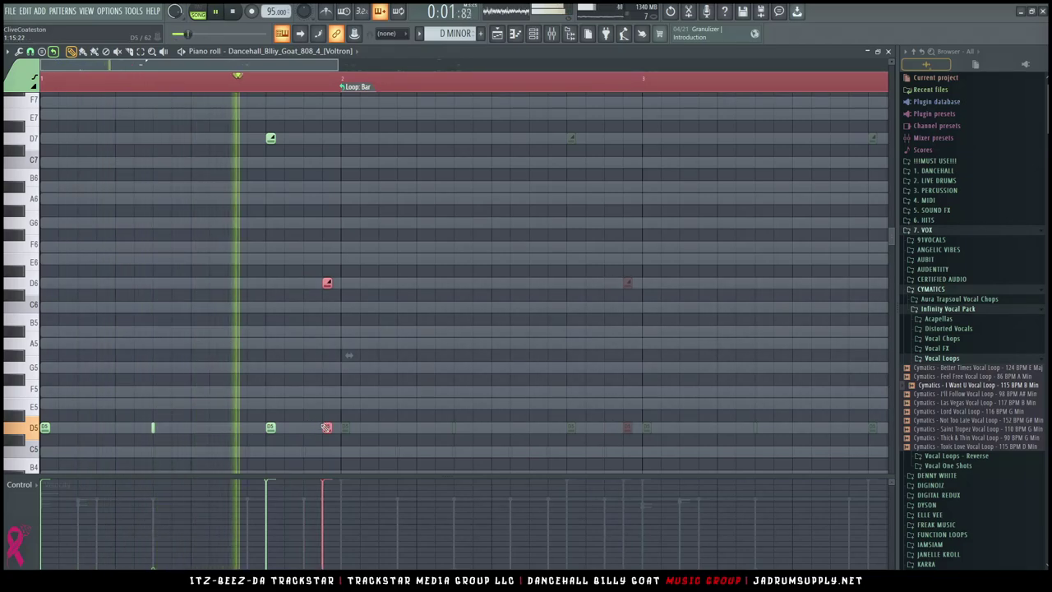
pyautogui.moveTo(326, 282); pyautogui.dragTo(307, 283)
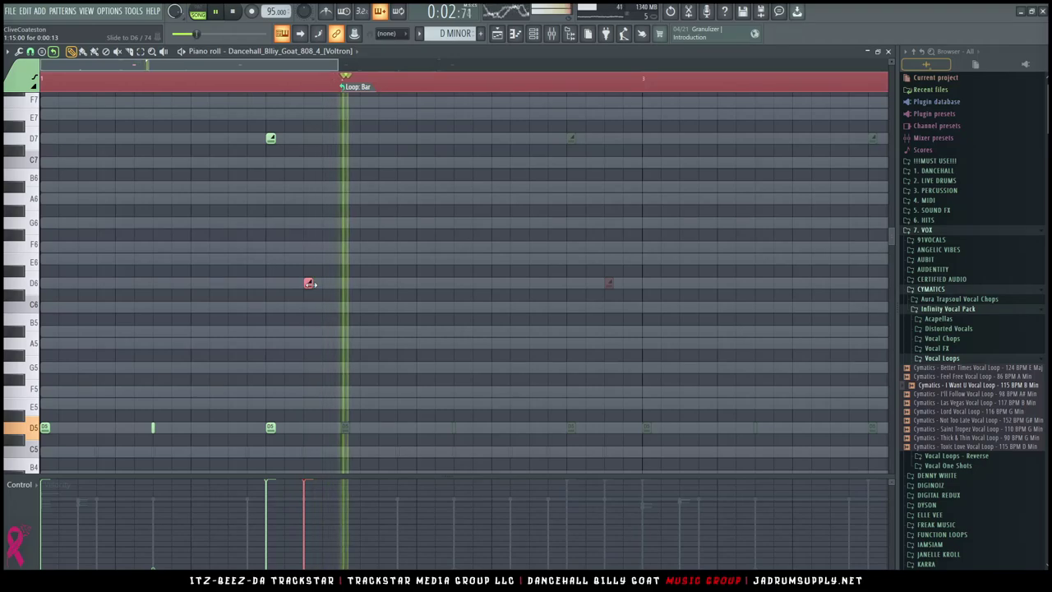
pyautogui.moveTo(309, 283); pyautogui.dragTo(340, 284)
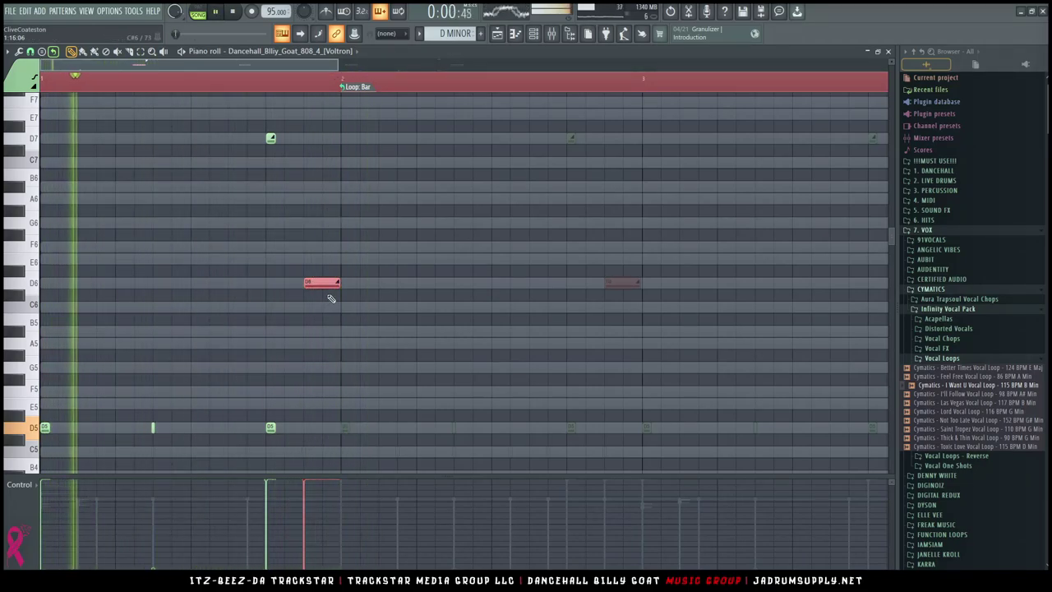
pyautogui.moveTo(320, 279); pyautogui.dragTo(285, 428)
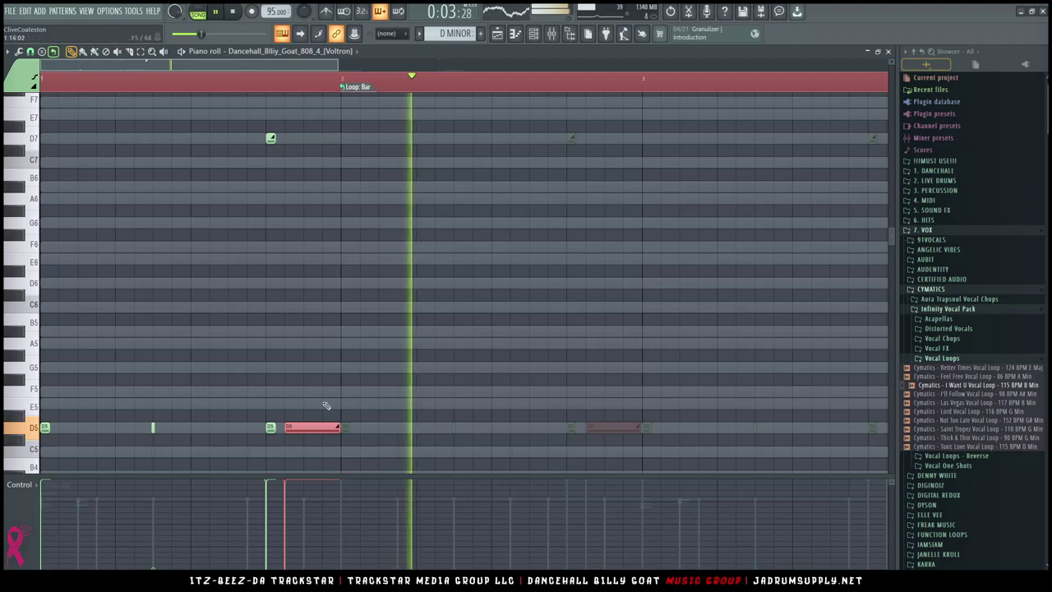
# Try one-step-long notes on steps 13 and 14 of bar 1, with another slide note on D6 at step 15
pyautogui.moveTo(276, 445); pyautogui.dragTo(266, 110)
pyautogui.hotkey('ctrl', 'l')
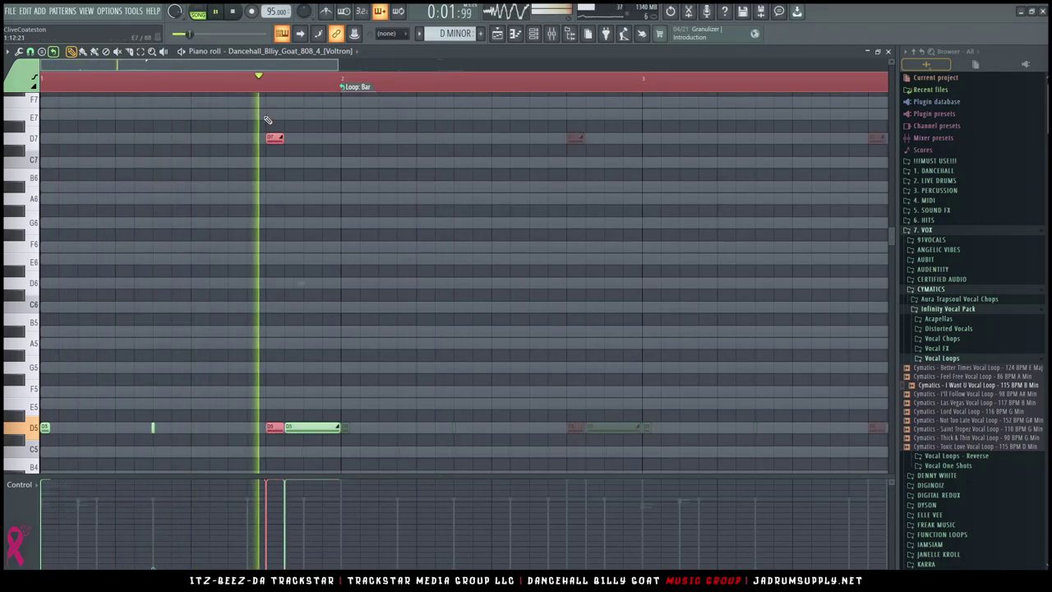
pyautogui.click(339, 429)
pyautogui.moveTo(340, 428); pyautogui.dragTo(321, 428)
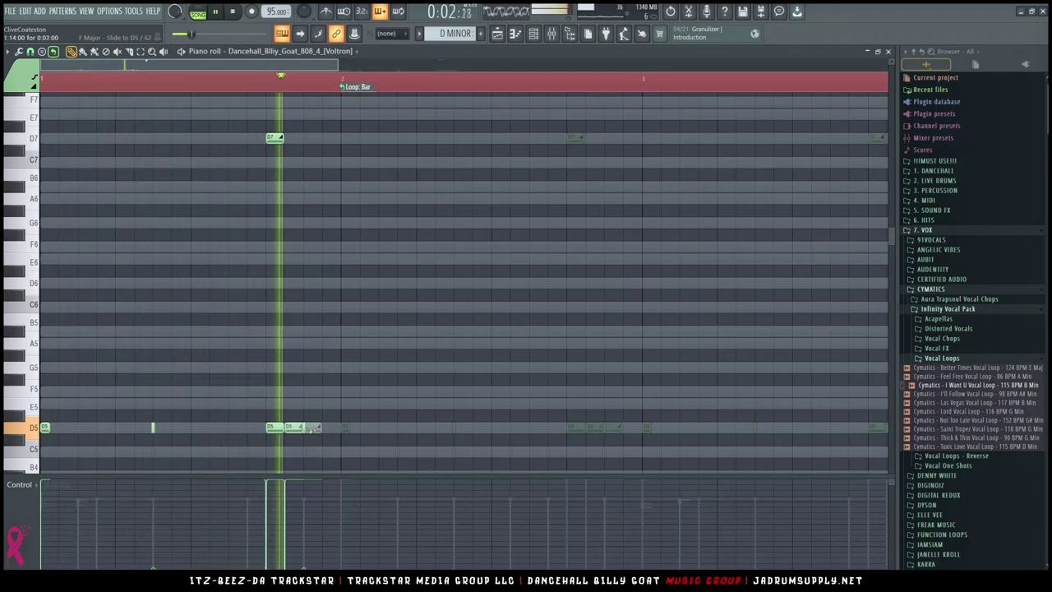
pyautogui.click(328, 427)
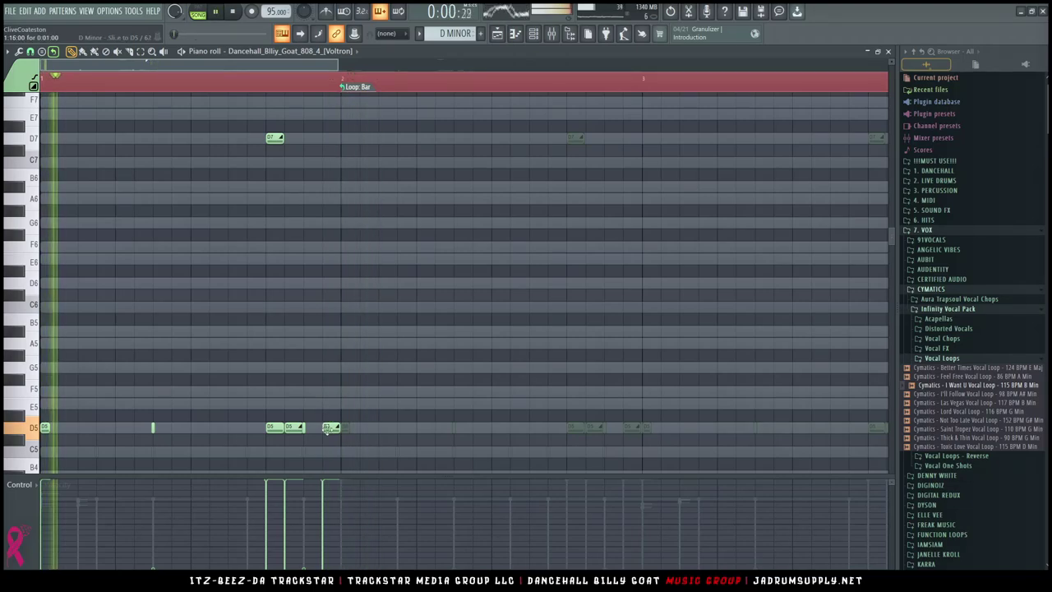
pyautogui.moveTo(327, 431); pyautogui.dragTo(311, 283)
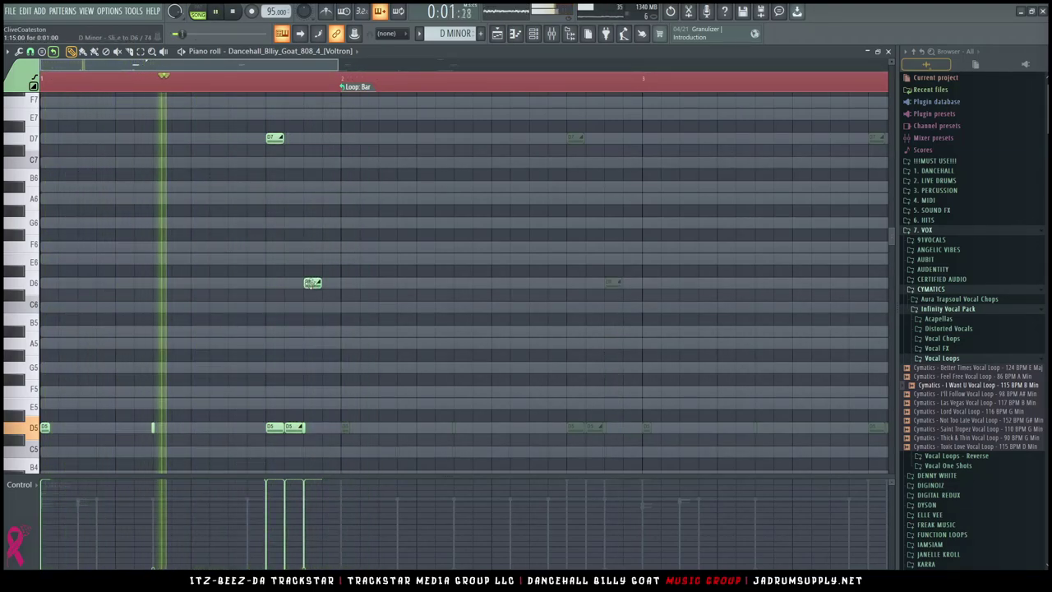
# Delete the D7, D6 and D5 slide notes from bar 1
pyautogui.rightClick(276, 138)
pyautogui.rightClick(313, 283)
pyautogui.rightClick(300, 428)
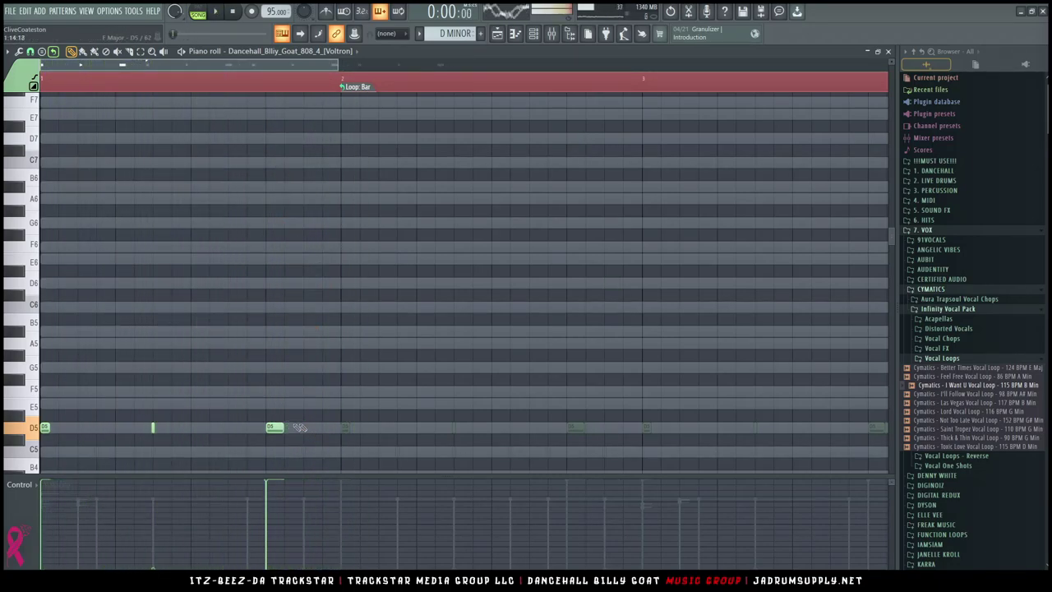
# Replace the step 13 note in bar 1 with short G5 notes on steps 11 and 14
pyautogui.moveTo(274, 428); pyautogui.dragTo(275, 366)
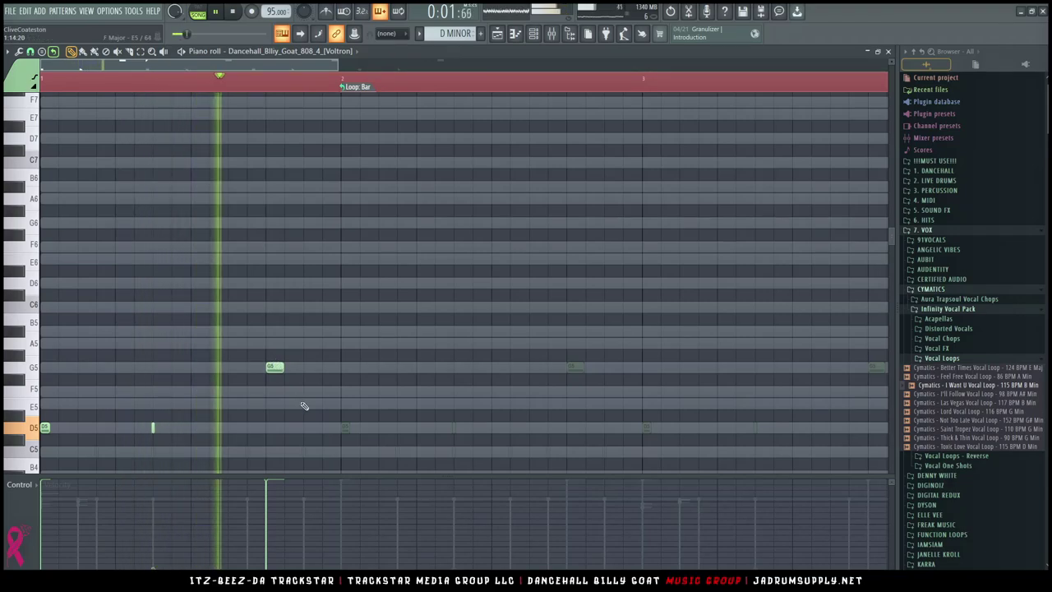
pyautogui.click(312, 366)
pyautogui.moveTo(247, 367); pyautogui.dragTo(223, 366)
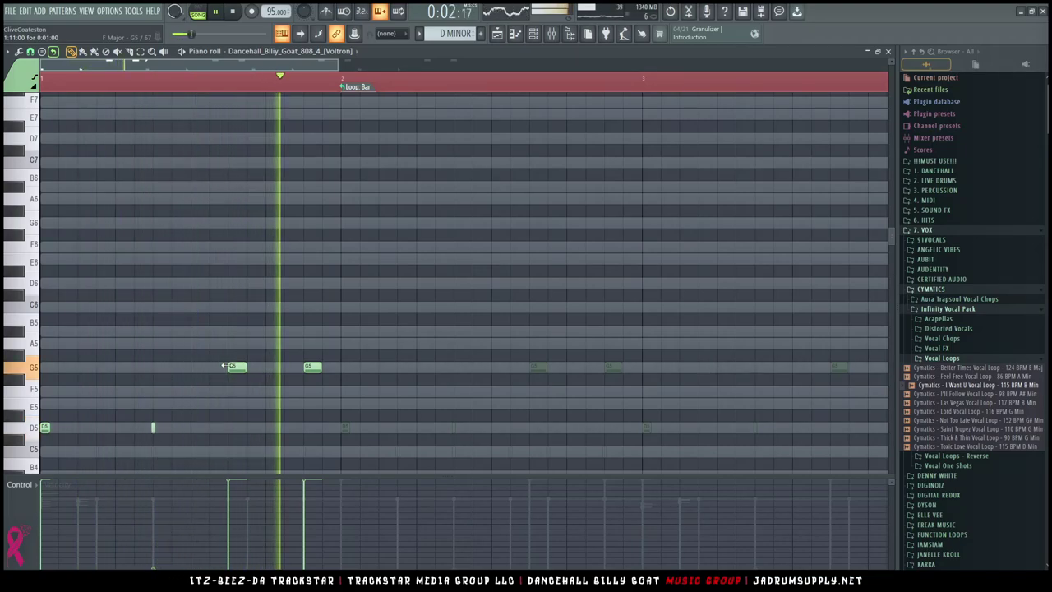
pyautogui.moveTo(311, 366); pyautogui.dragTo(292, 367)
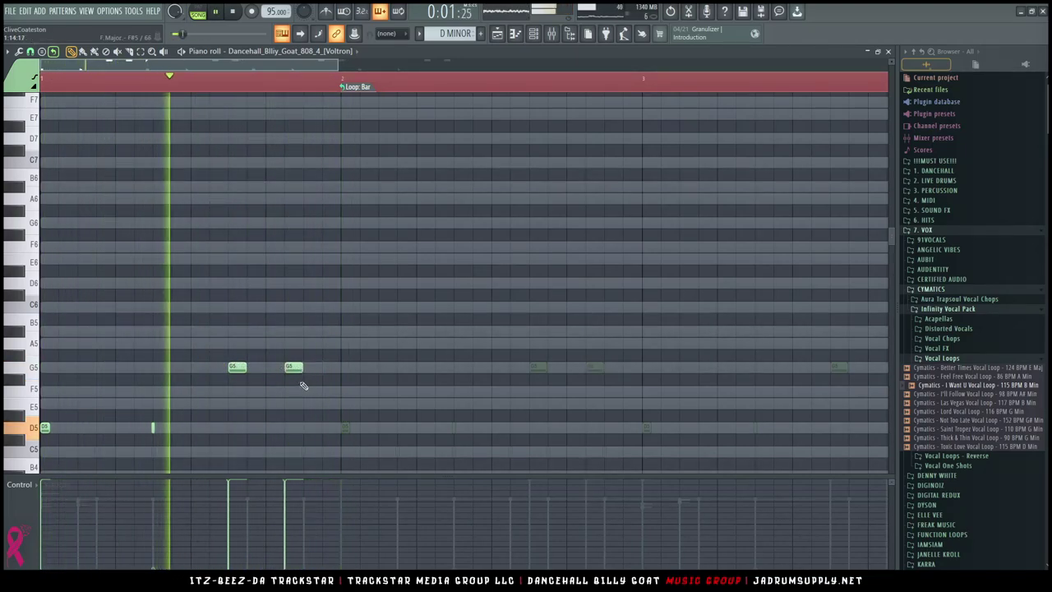
pyautogui.rightClick(234, 369)
pyautogui.click(233, 369)
pyautogui.rightClick(288, 369)
pyautogui.click(288, 369)
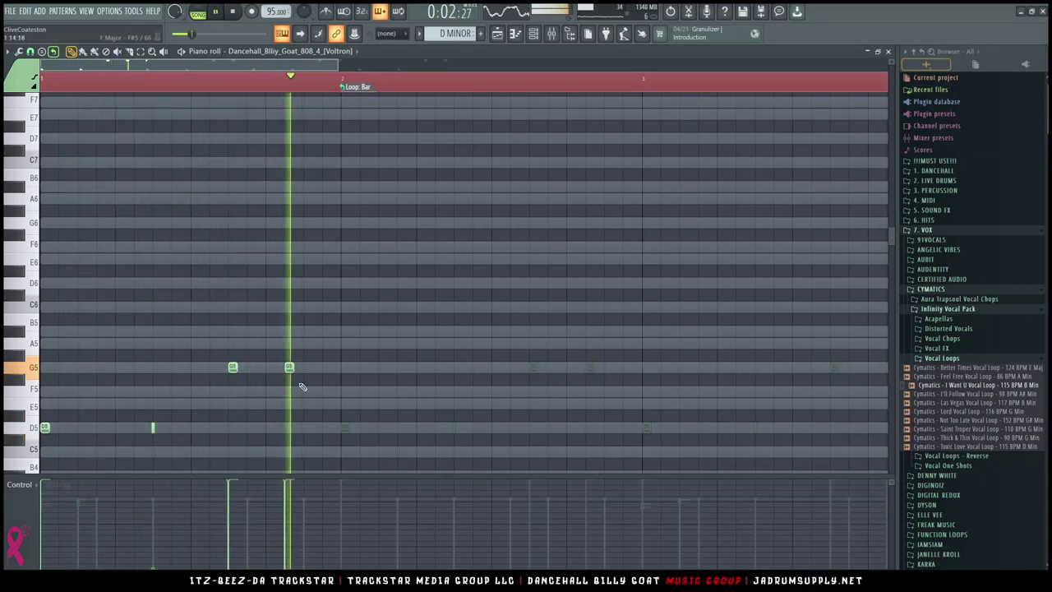
# Copy the D5 notes on steps 1 and 7 of bar 1 into bar 2 and add D5 notes on its steps 10 and 11
pyautogui.scroll(3, 359, 376)
pyautogui.moveTo(112, 269)
pyautogui.mouseDown()
pyautogui.moveTo(174, 299)
pyautogui.moveTo(44, 277)
pyautogui.moveTo(346, 288)
pyautogui.mouseUp()
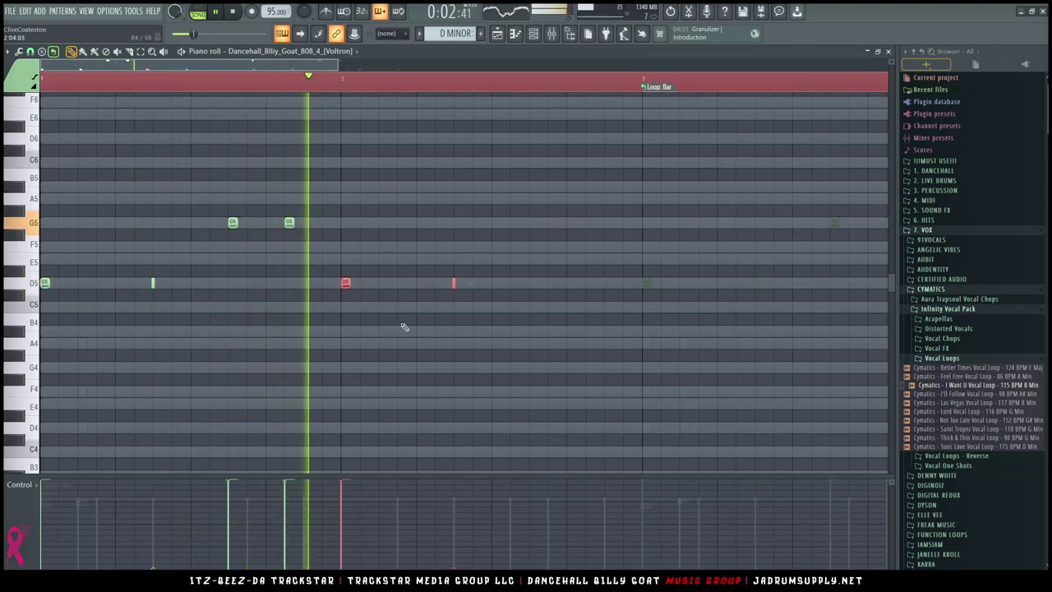
pyautogui.click(534, 284)
pyautogui.click(515, 285)
# Try lengthening the step 10 note in bar 2, chopping it in two and keeping only the second half
pyautogui.moveTo(520, 284); pyautogui.dragTo(528, 285)
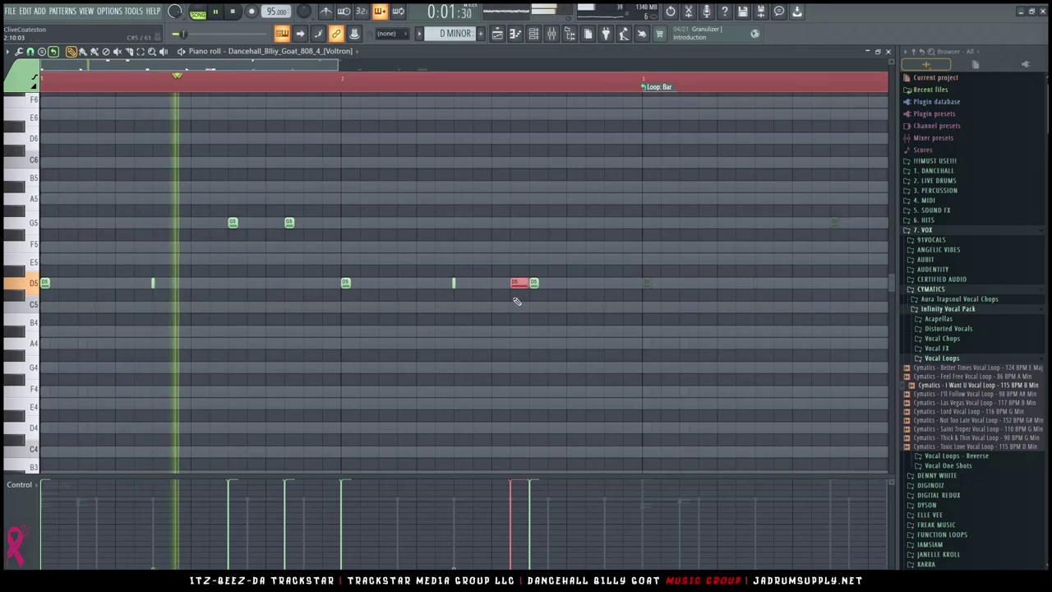
pyautogui.hotkey('ctrl', 'u')
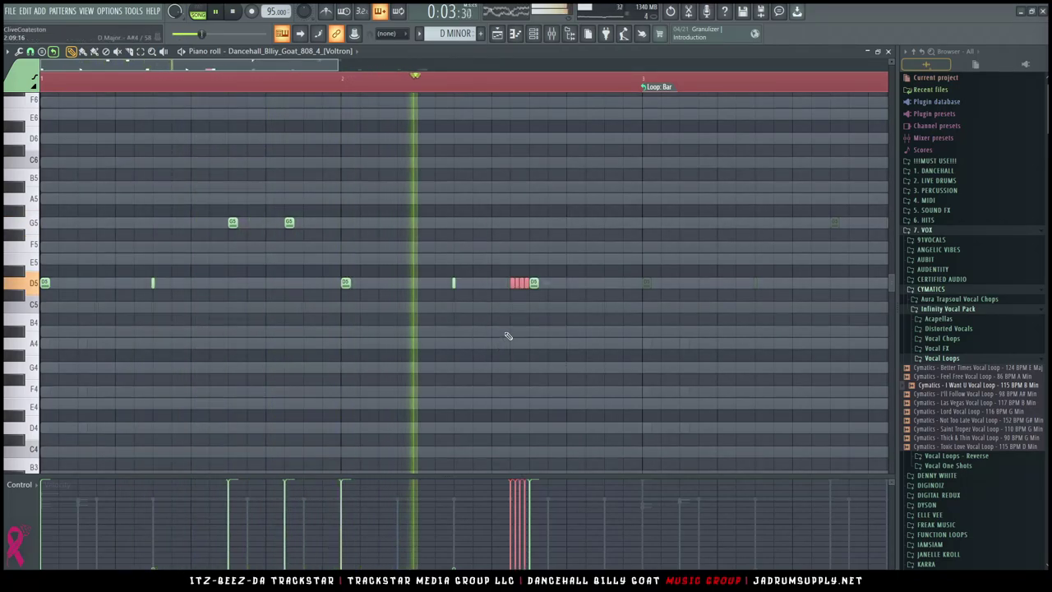
pyautogui.hotkey('alt', 'u')
pyautogui.press('space')
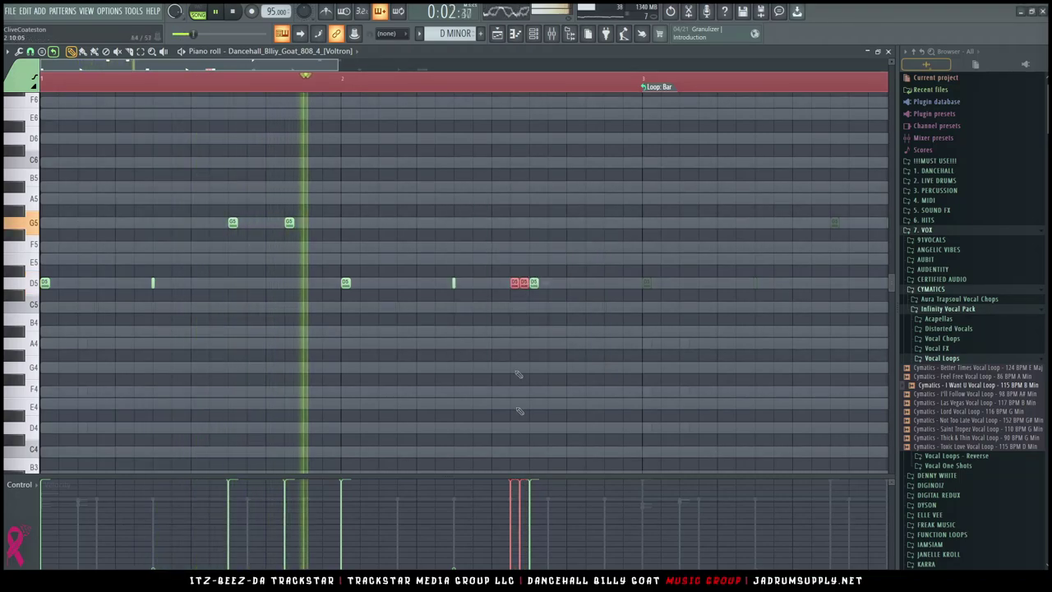
pyautogui.press('space')
pyautogui.rightClick(514, 282)
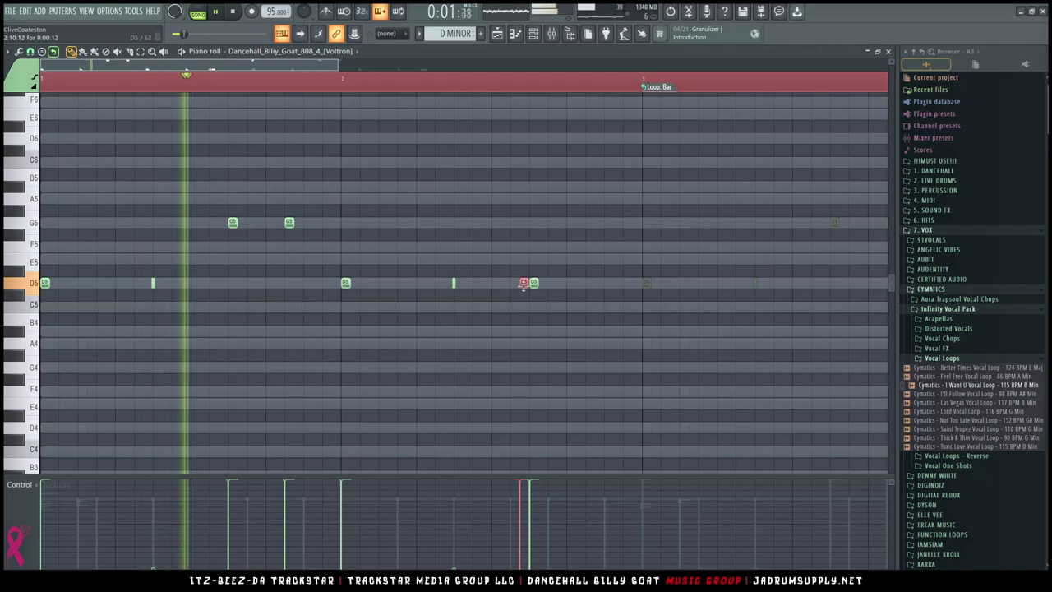
pyautogui.keyDown('ctrl'); pyautogui.click(564, 334); pyautogui.keyUp('ctrl')
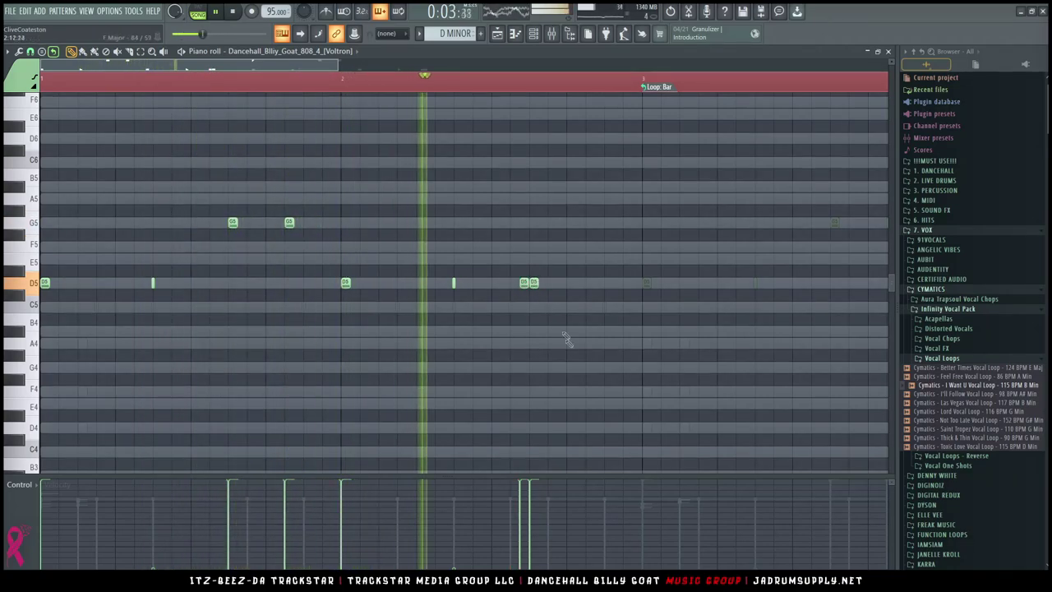
pyautogui.press('space')
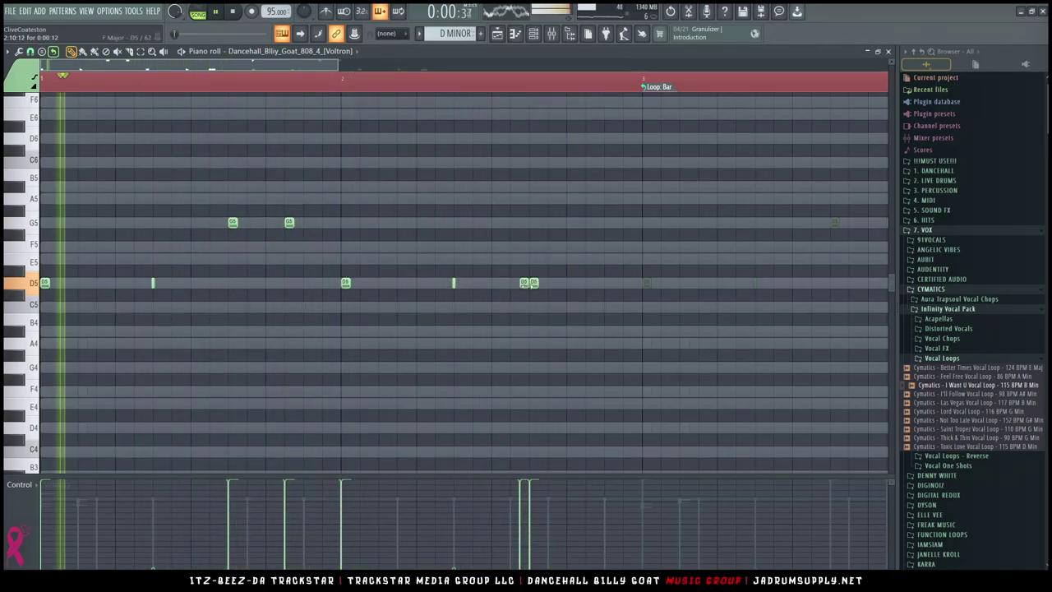
# Put a short D5 back on step 10 of bar 2 and chop the step 11 note into two D5 hits
pyautogui.rightClick(526, 283)
pyautogui.click(513, 283)
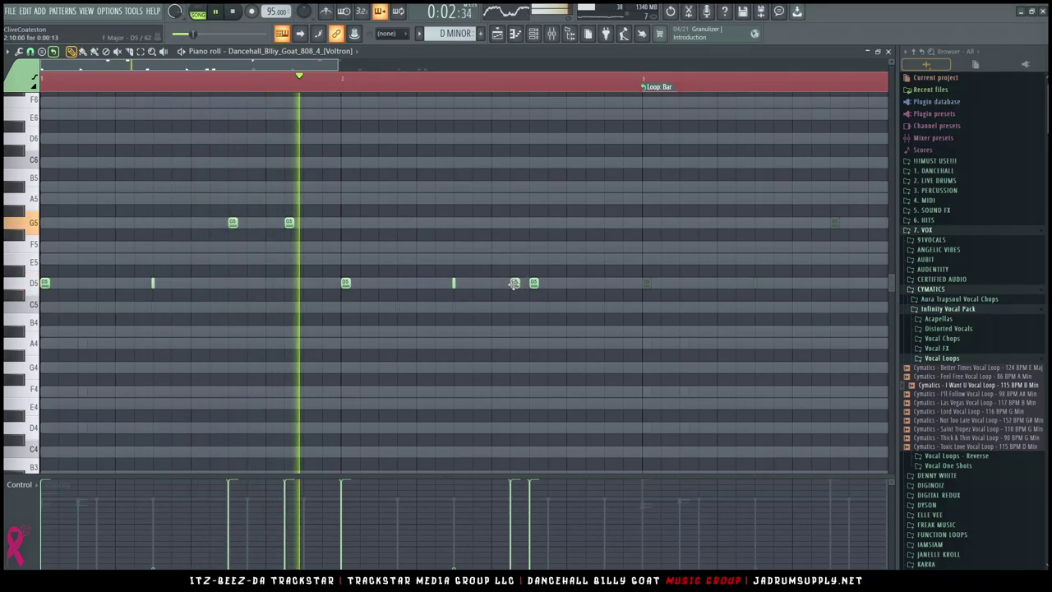
pyautogui.moveTo(526, 279); pyautogui.dragTo(543, 299)
pyautogui.hotkey('alt', 'u')
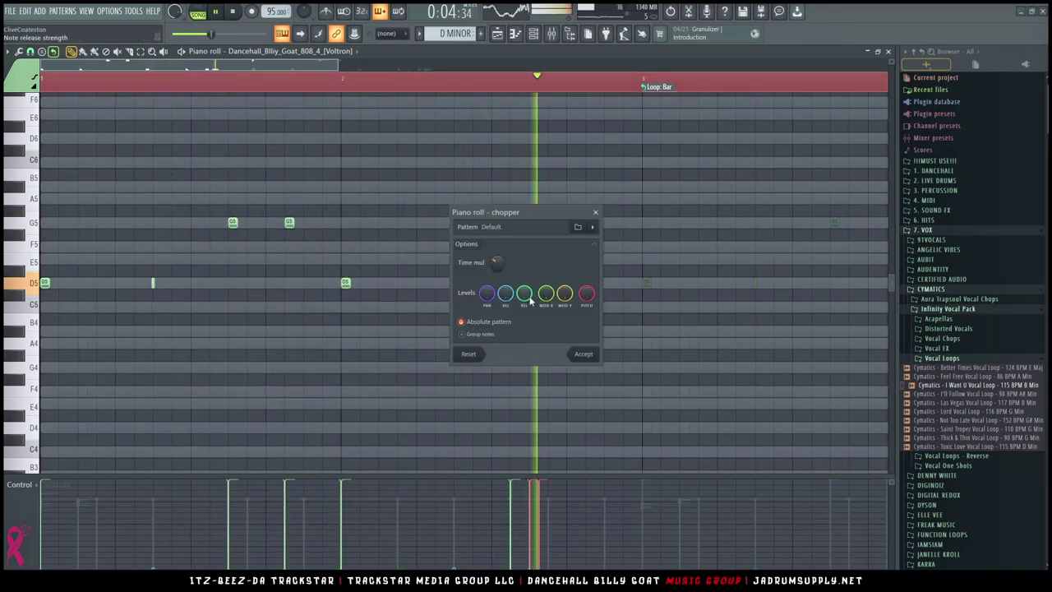
pyautogui.press('Return')
pyautogui.press('space')
pyautogui.click(342, 87)
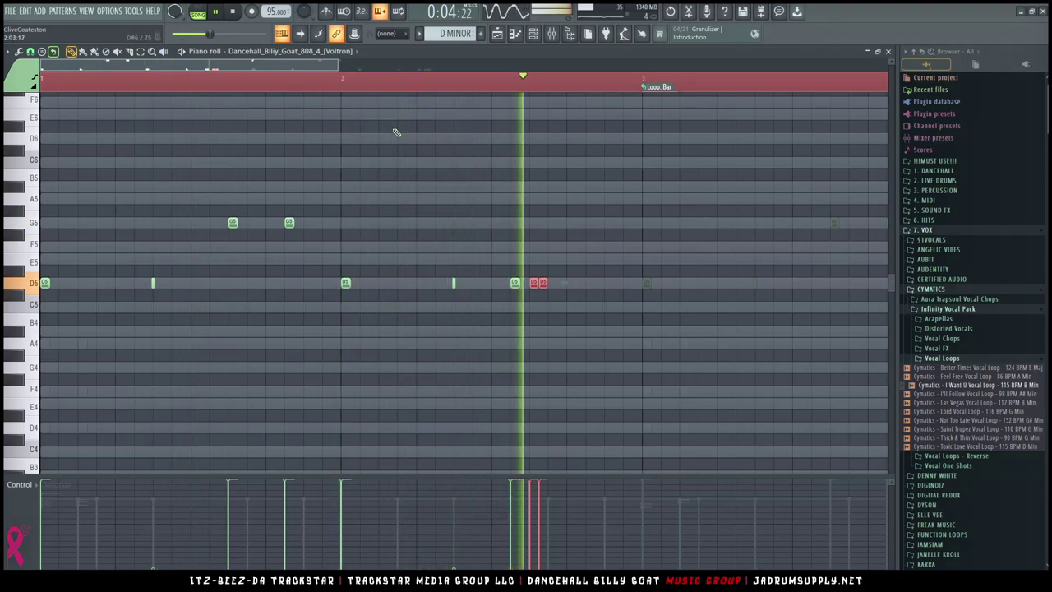
# Add a short note on step 12 of bar 2 and raise it an octave to D6
pyautogui.click(552, 282)
pyautogui.press('space')
pyautogui.hotkey('ctrl', 'Up')
pyautogui.press('space')
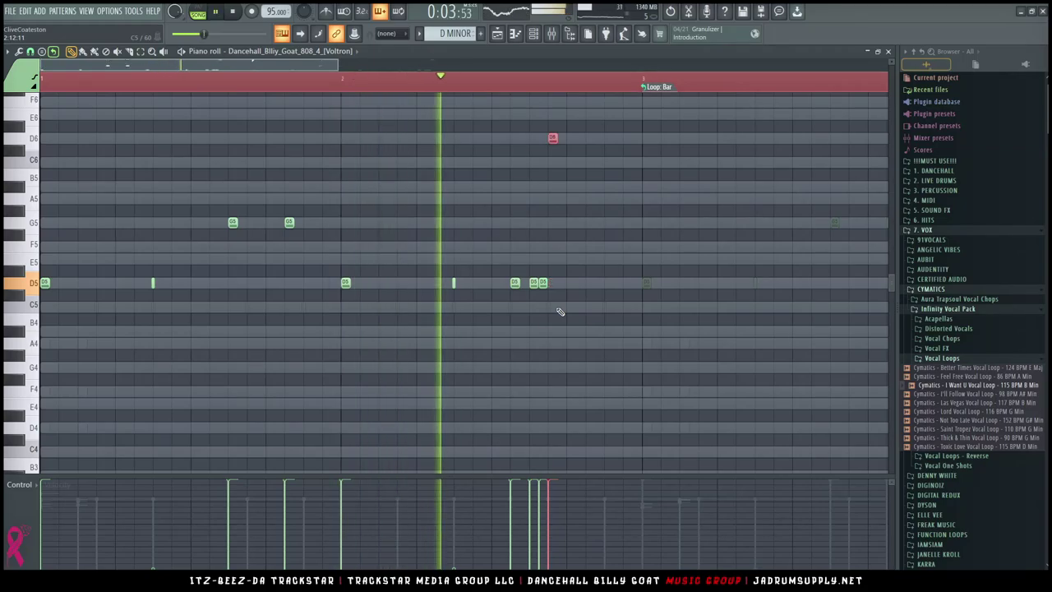
# Audition the line and add a very short D5 on step 14 and a D5 on step 15 of bar 2
pyautogui.scroll(-1, 579, 259)
pyautogui.scroll(2, 593, 267)
pyautogui.press('space')
pyautogui.press('space')
pyautogui.click(585, 319)
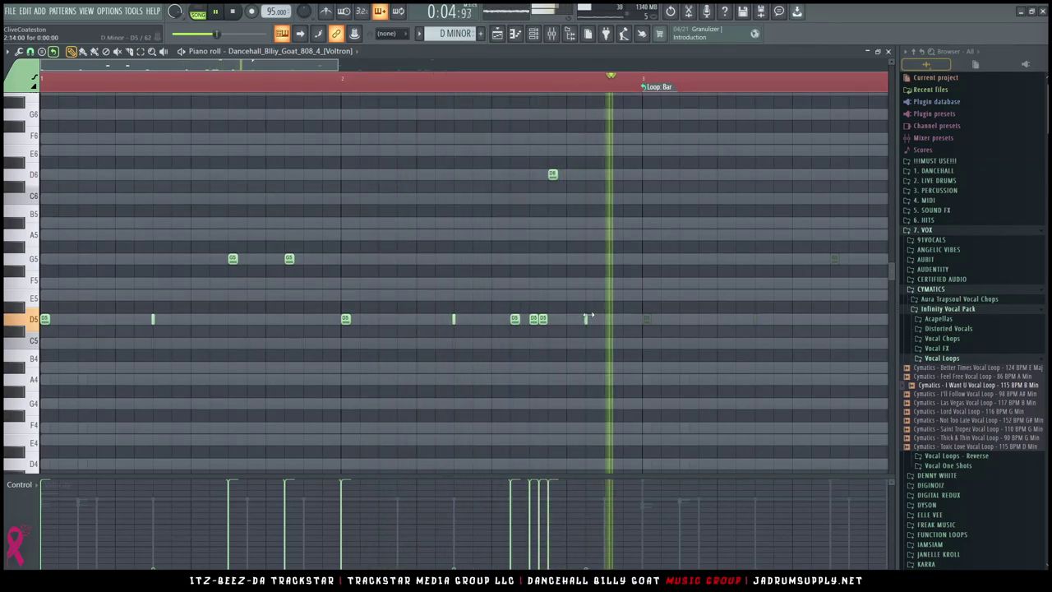
pyautogui.click(608, 320)
pyautogui.press('space')
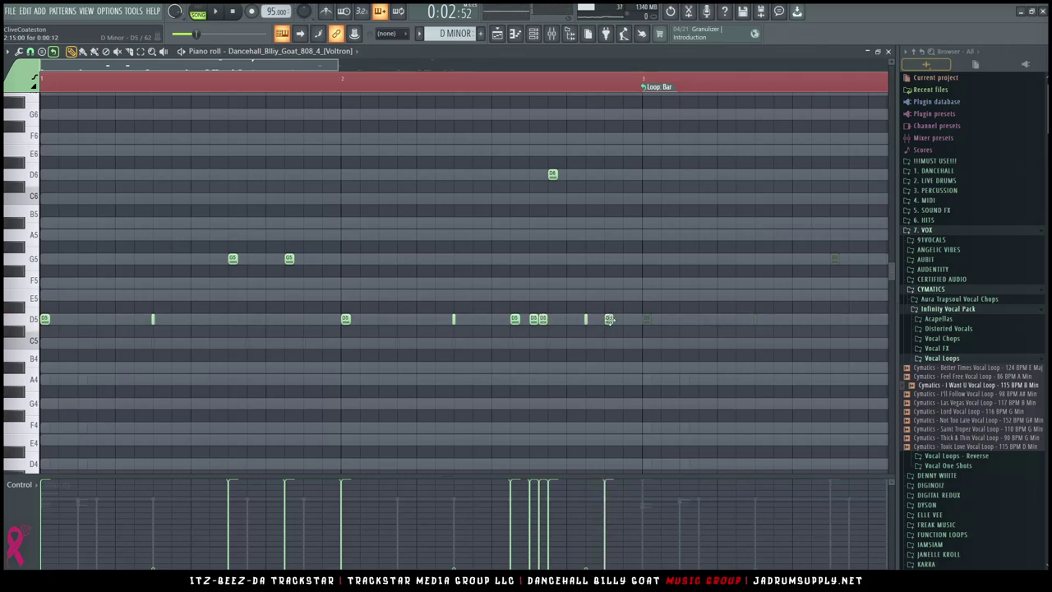
# Add a slide note on step 16 of bar 2, stack D6 notes over steps 15 and 16, and play the line
pyautogui.doubleClick(627, 319)
pyautogui.click(461, 277)
pyautogui.press('Return')
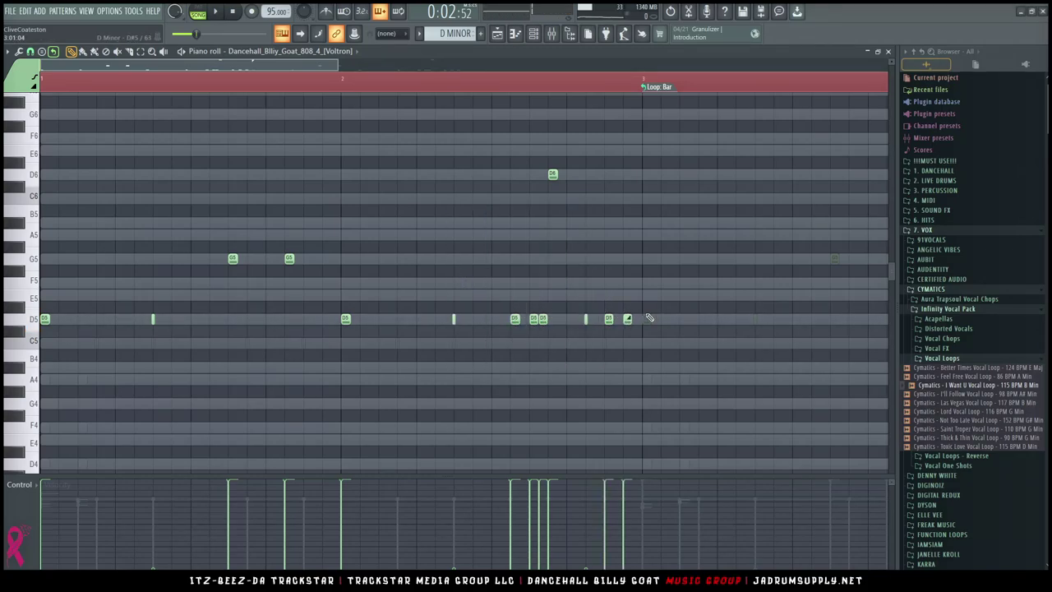
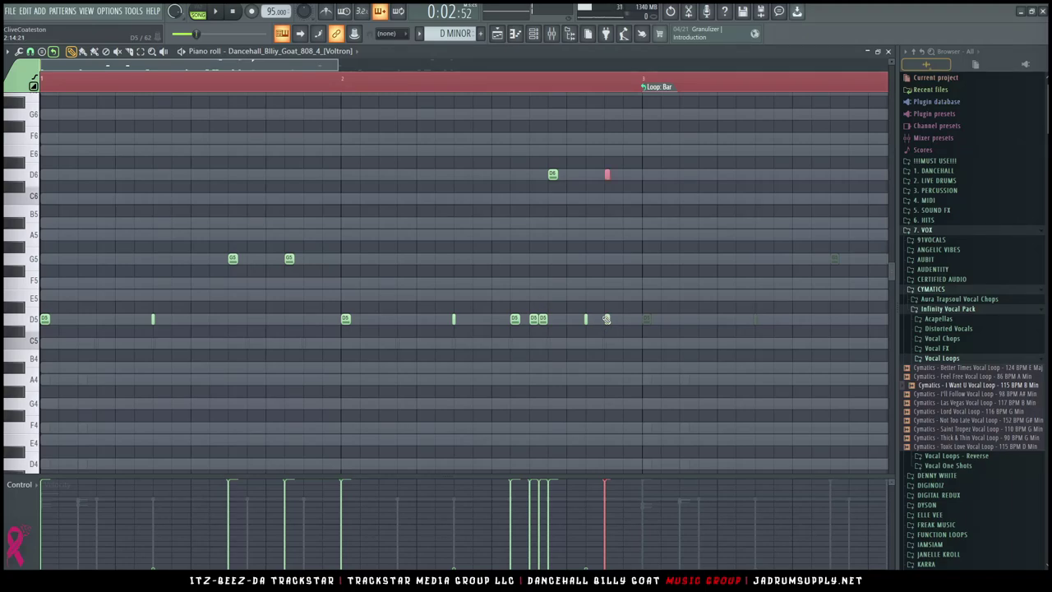
pyautogui.press('space')
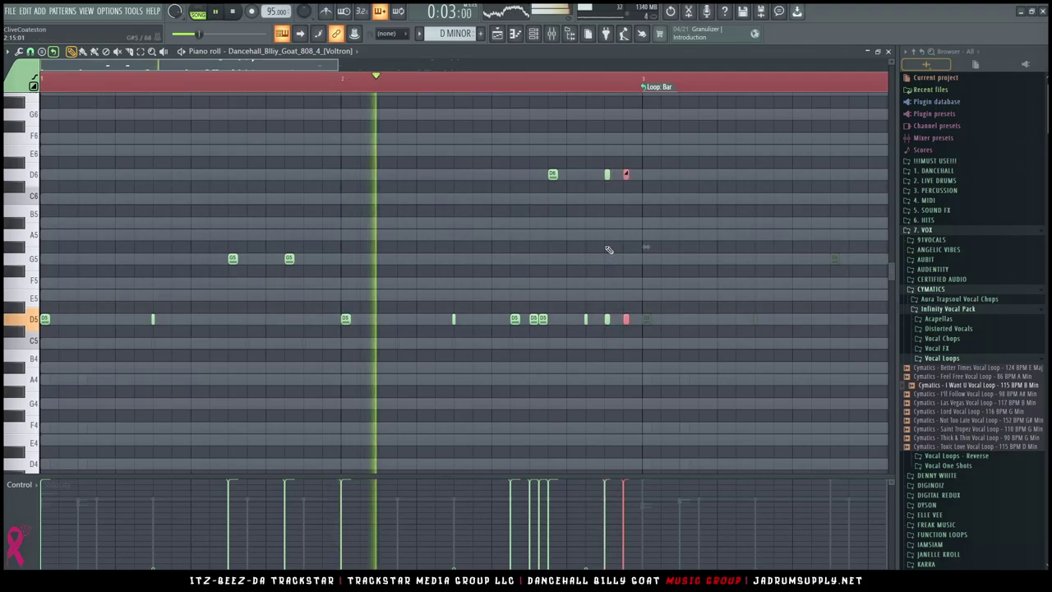
# Raise the two D6 slide notes over steps 15 and 16 of bar 2 an octave to D7
pyautogui.press('space')
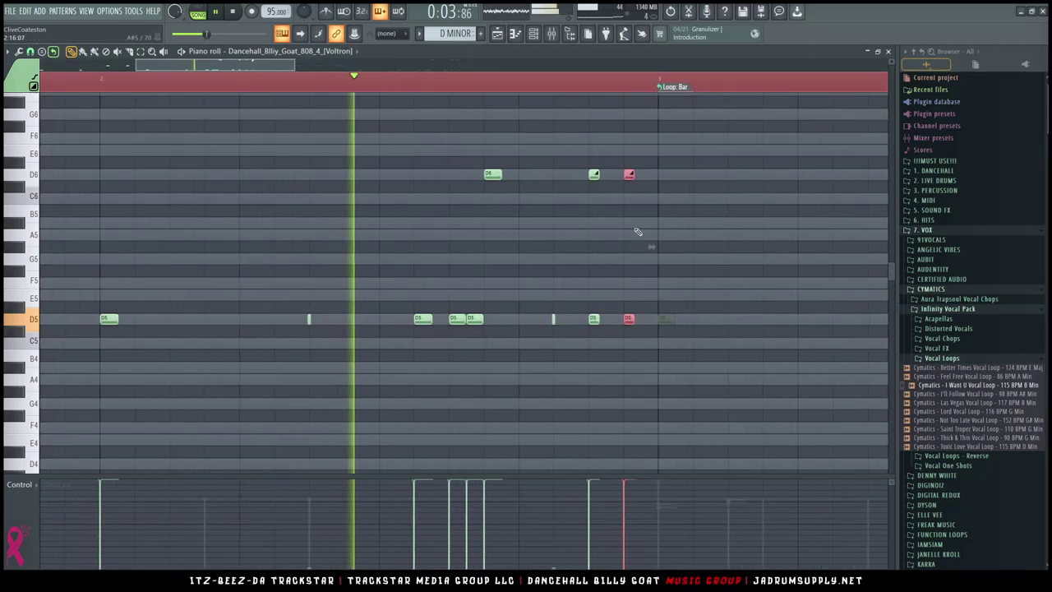
pyautogui.moveTo(648, 225); pyautogui.dragTo(569, 170)
pyautogui.press('Delete')
pyautogui.scroll(4, 606, 228)
pyautogui.scroll(-3, 605, 230)
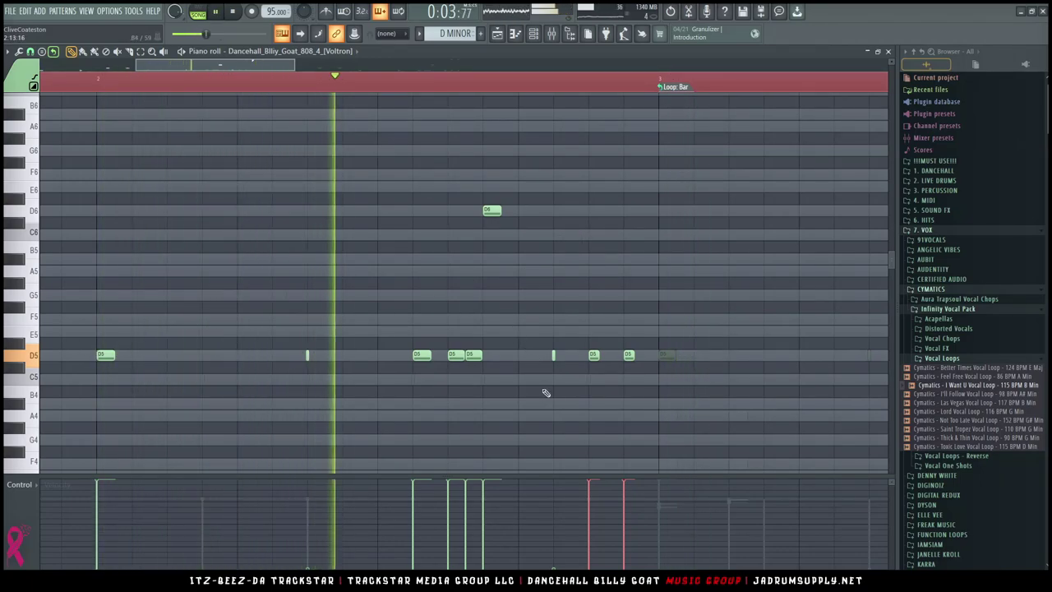
# Delete the second D5 hit within step 11 of bar 2 and replace the very short D5 on step 14 with a longer one
pyautogui.rightClick(474, 355)
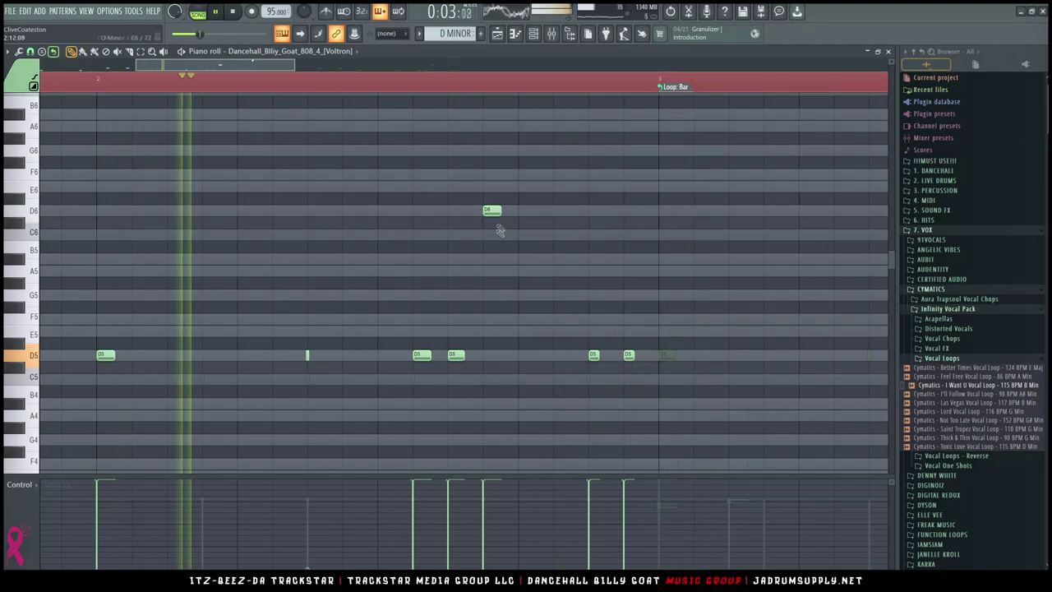
pyautogui.click(565, 354)
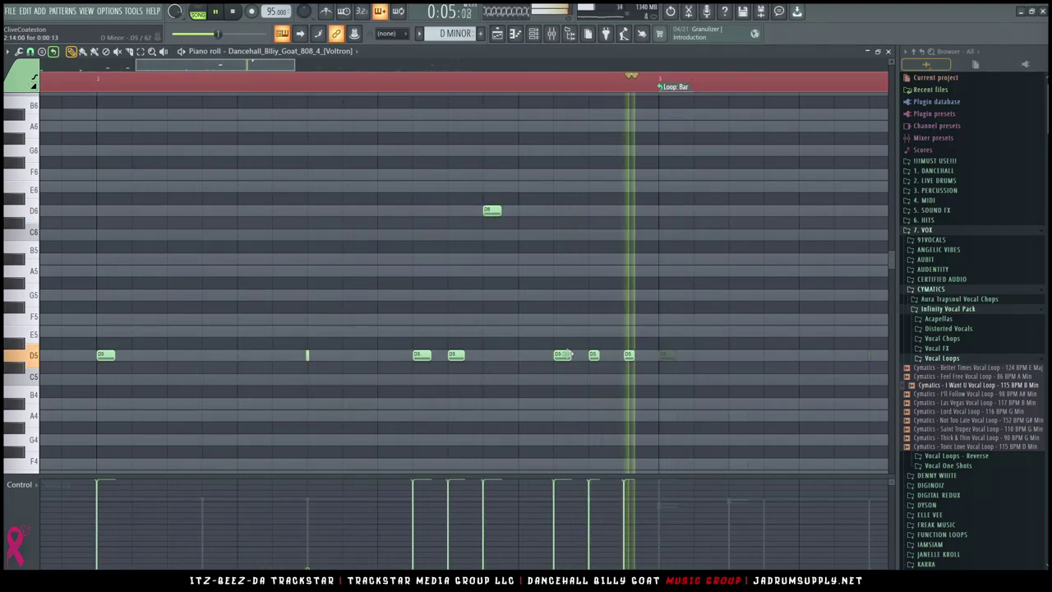
pyautogui.keyDown('ctrl'); pyautogui.rightClick(576, 348); pyautogui.keyUp('ctrl')
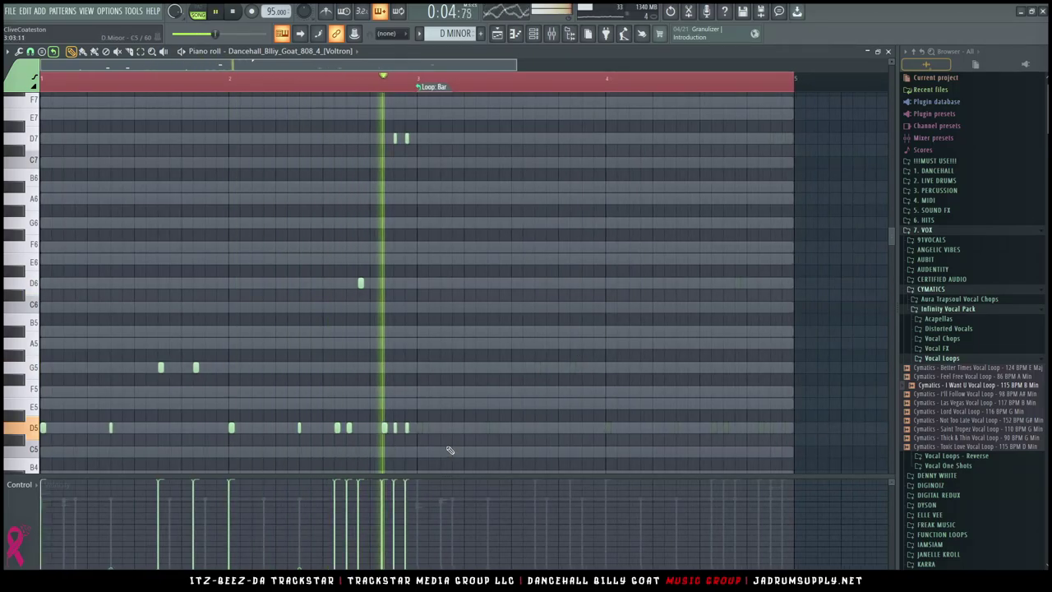
# Duplicate the whole two-bar 808 bassline into bars 3 and 4
pyautogui.scroll(-4, 476, 407)
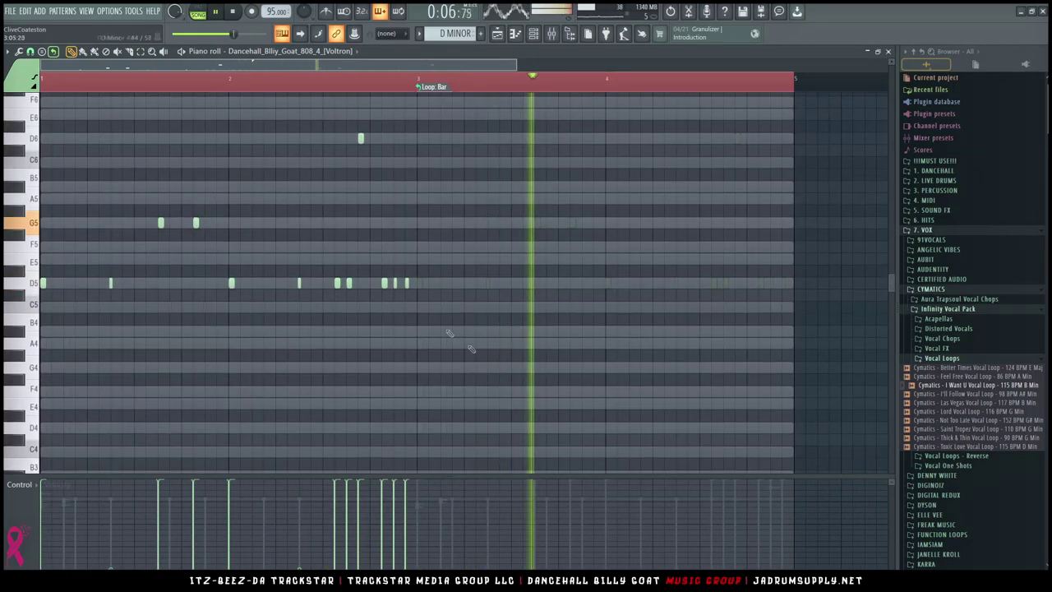
pyautogui.hotkey('ctrl', 'a')
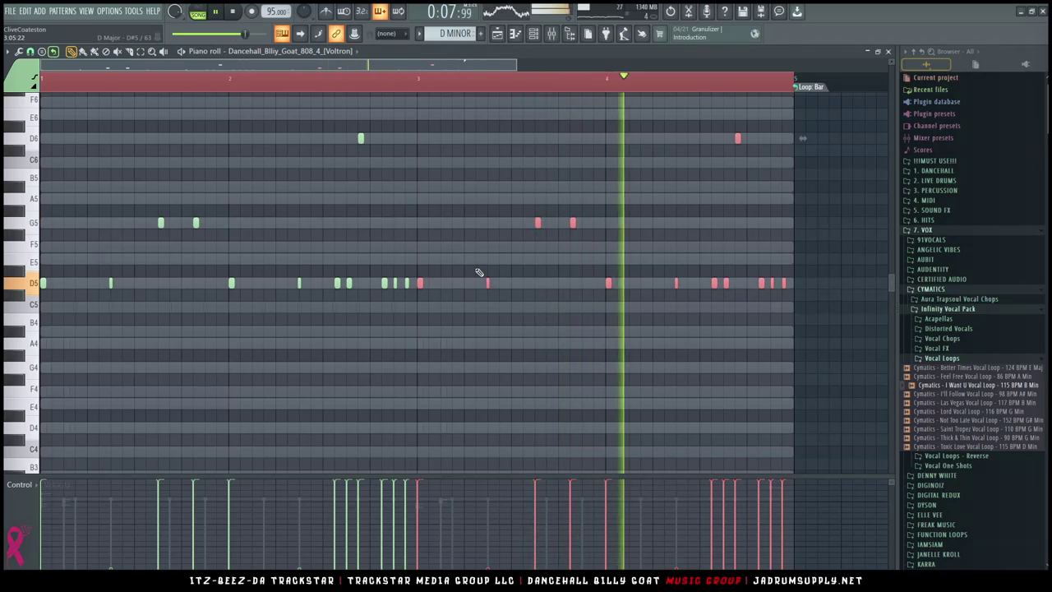
pyautogui.scroll(3, 547, 369)
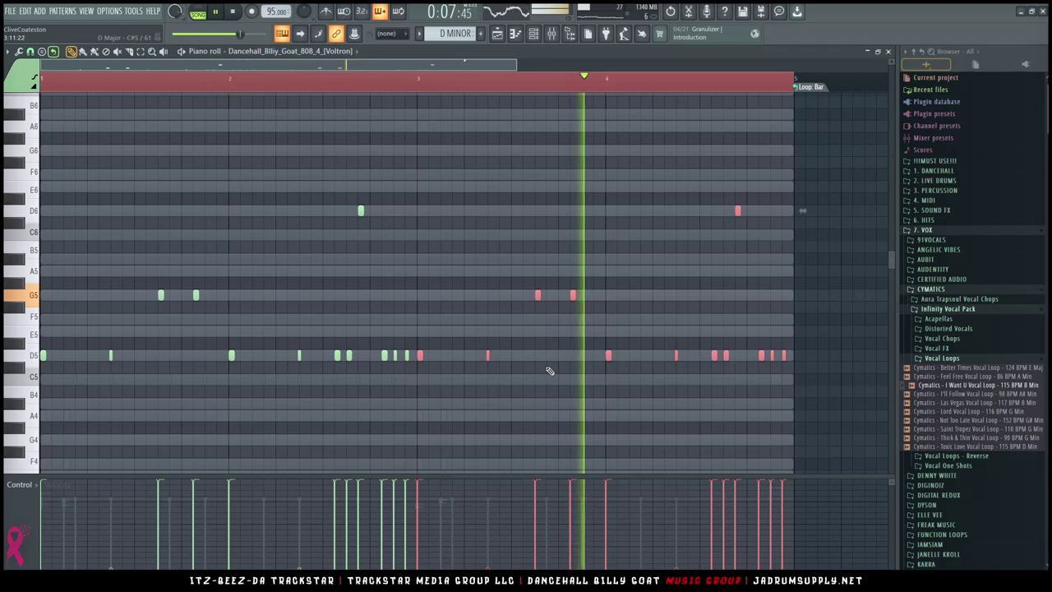
pyautogui.scroll(2, 567, 386)
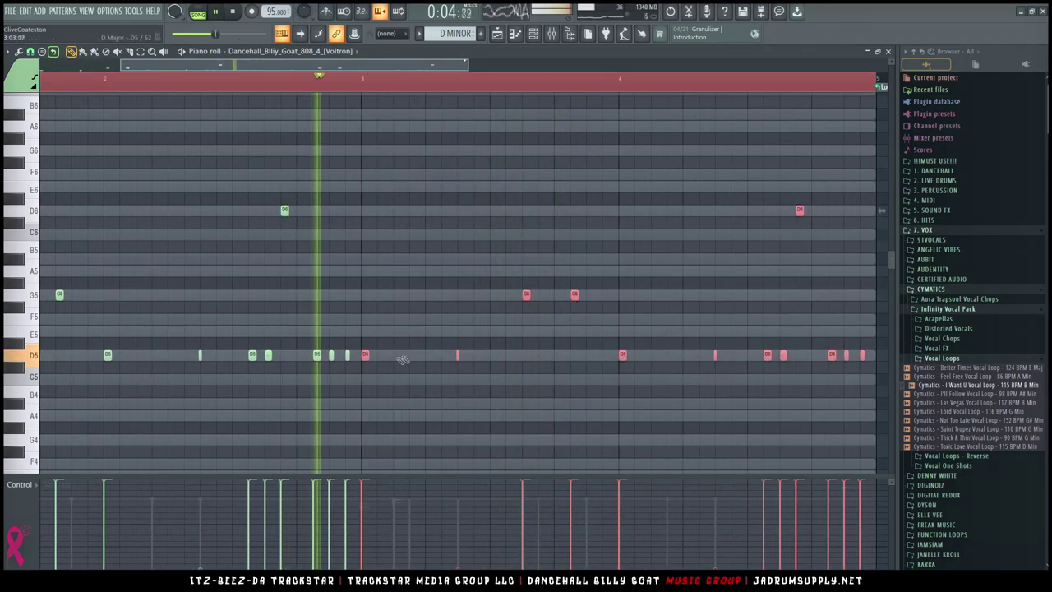
# Add a slide note on step 10 of bar 3, raise it an octave from G5 to G6, and play the line
pyautogui.keyDown('ctrl'); pyautogui.click(509, 301); pyautogui.keyUp('ctrl')
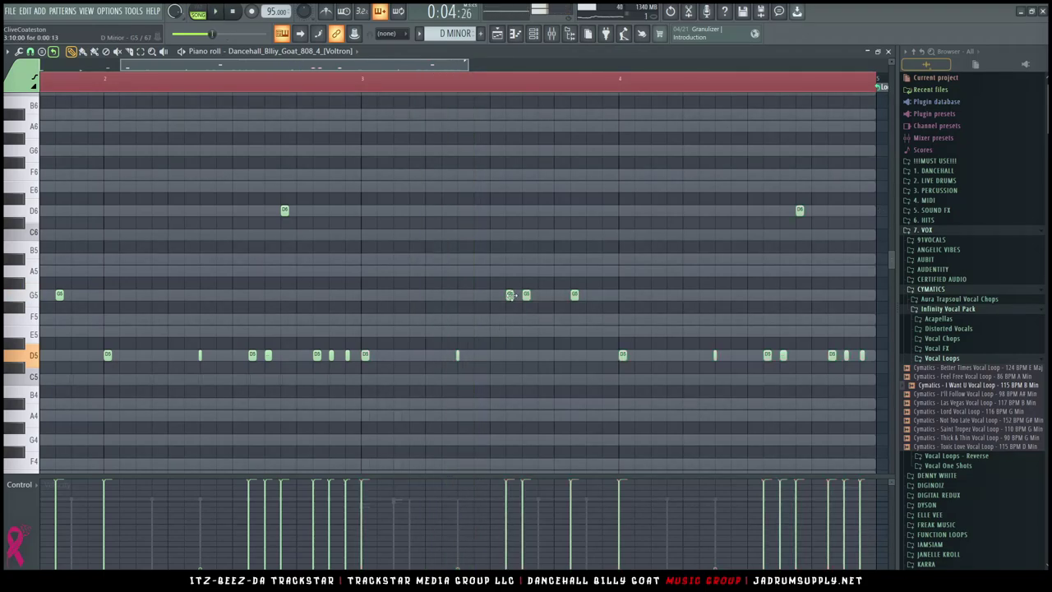
pyautogui.doubleClick(509, 295)
pyautogui.press('Return')
pyautogui.press('space')
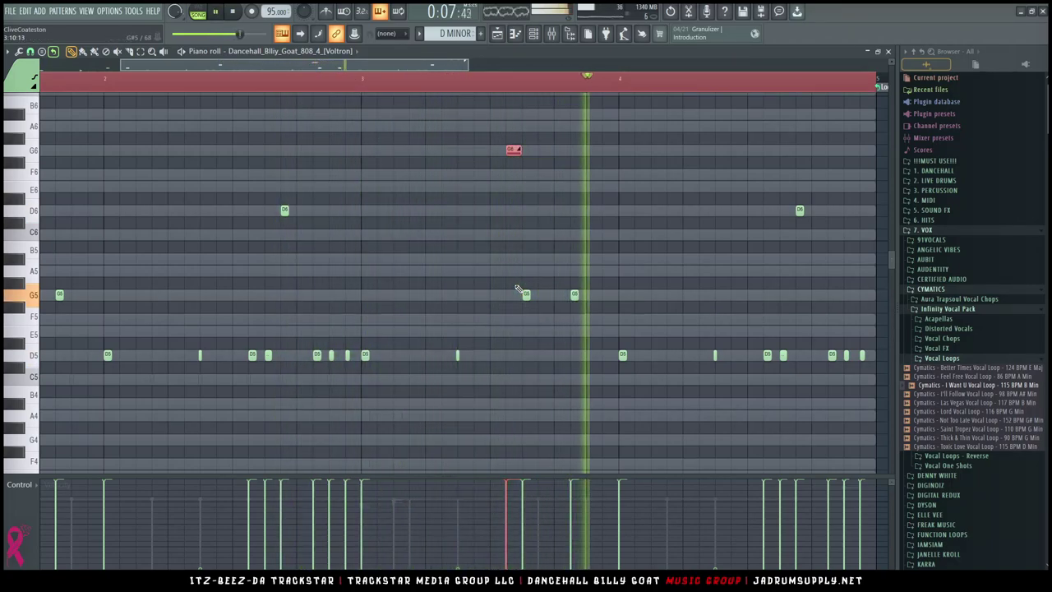
# Move the G6 slide note to step 9 of bar 3 and lengthen it to two steps
pyautogui.moveTo(513, 150); pyautogui.dragTo(496, 151)
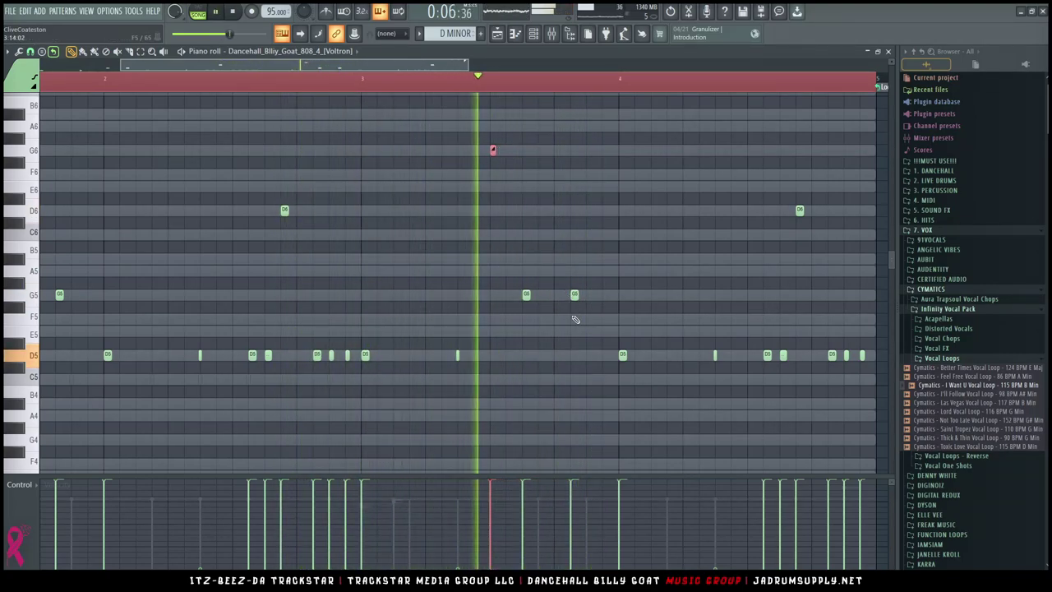
pyautogui.press('space')
pyautogui.hotkey('ctrl', 'a')
pyautogui.moveTo(496, 153); pyautogui.dragTo(522, 152)
pyautogui.hotkey('ctrl', 'd')
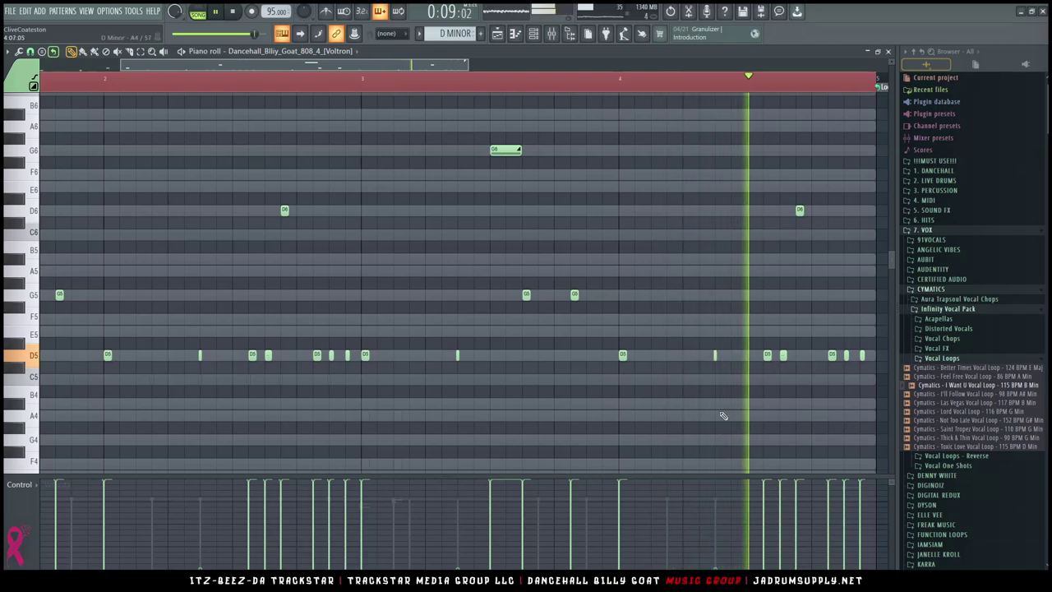
# Replace the very short D5 on step 7 of bar 4 with a G5 note
pyautogui.rightClick(715, 357)
pyautogui.click(719, 296)
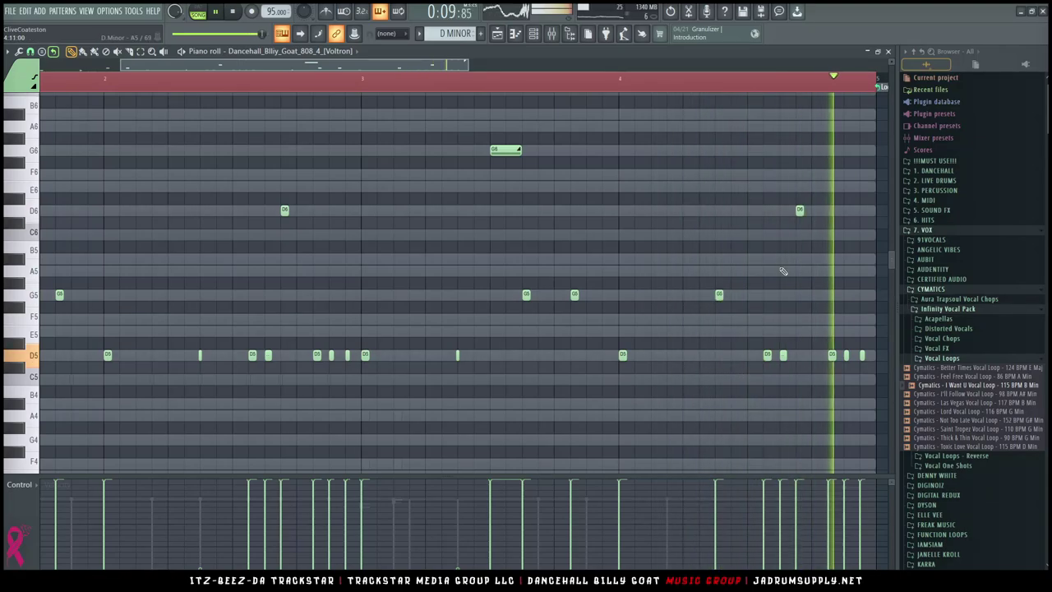
# Replace the D5 on step 14 of bar 4 with a D6 and raise the step 15 D5 an octave to D6
pyautogui.moveTo(458, 64); pyautogui.dragTo(543, 64)
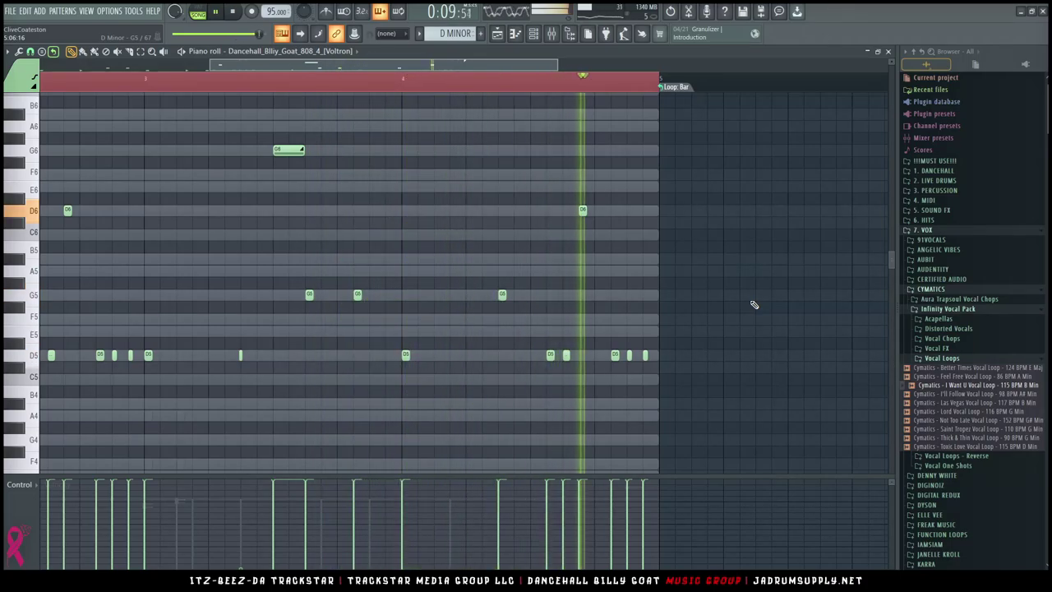
pyautogui.scroll(2, 622, 323)
pyautogui.click(617, 282)
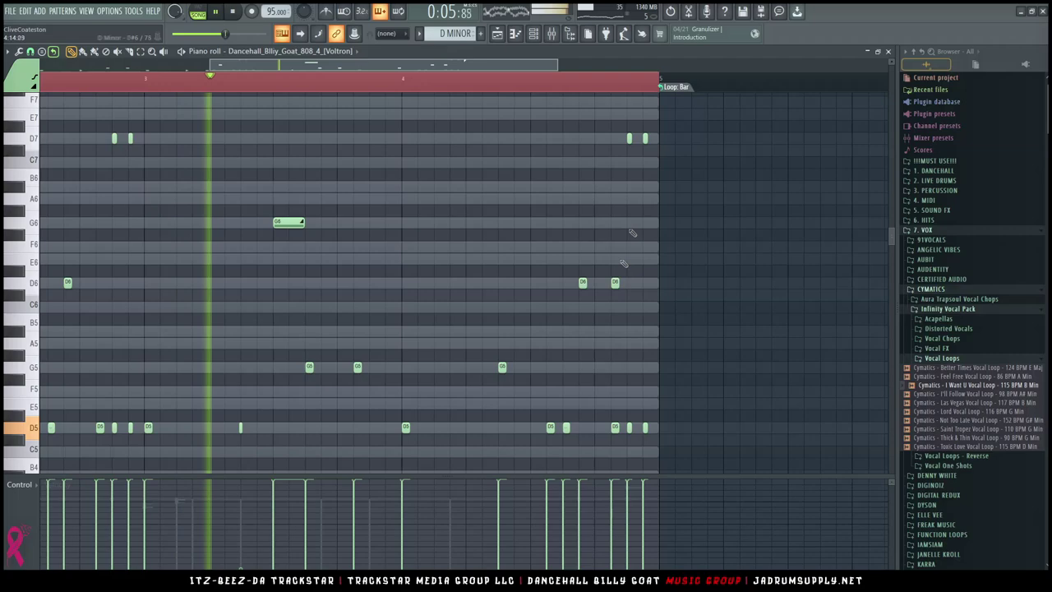
pyautogui.keyDown('ctrl'); pyautogui.click(630, 431); pyautogui.keyUp('ctrl')
pyautogui.hotkey('ctrl', 'Up')
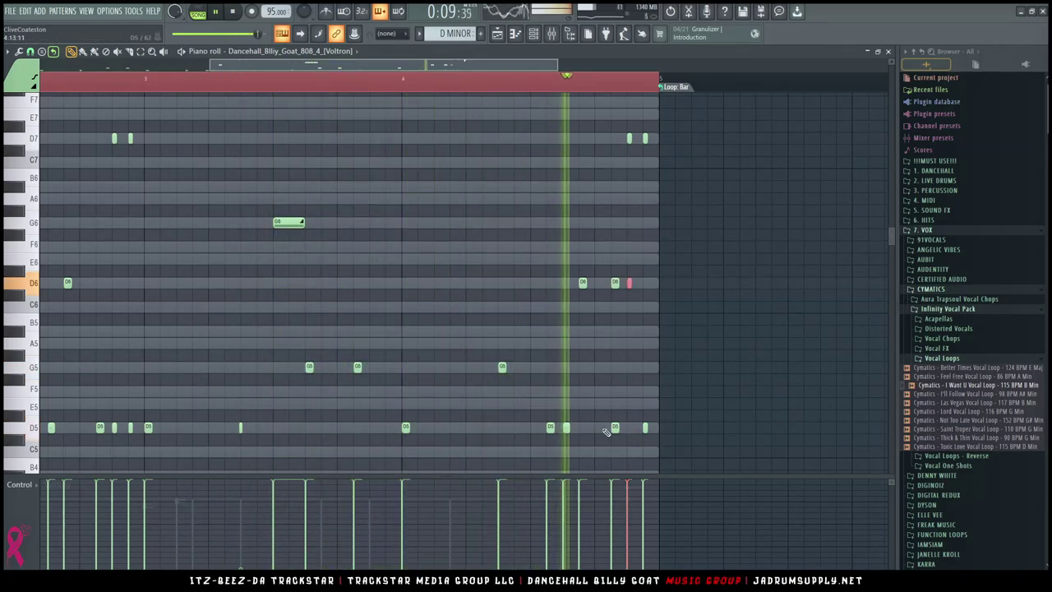
pyautogui.keyDown('ctrl'); pyautogui.click(630, 448); pyautogui.keyUp('ctrl')
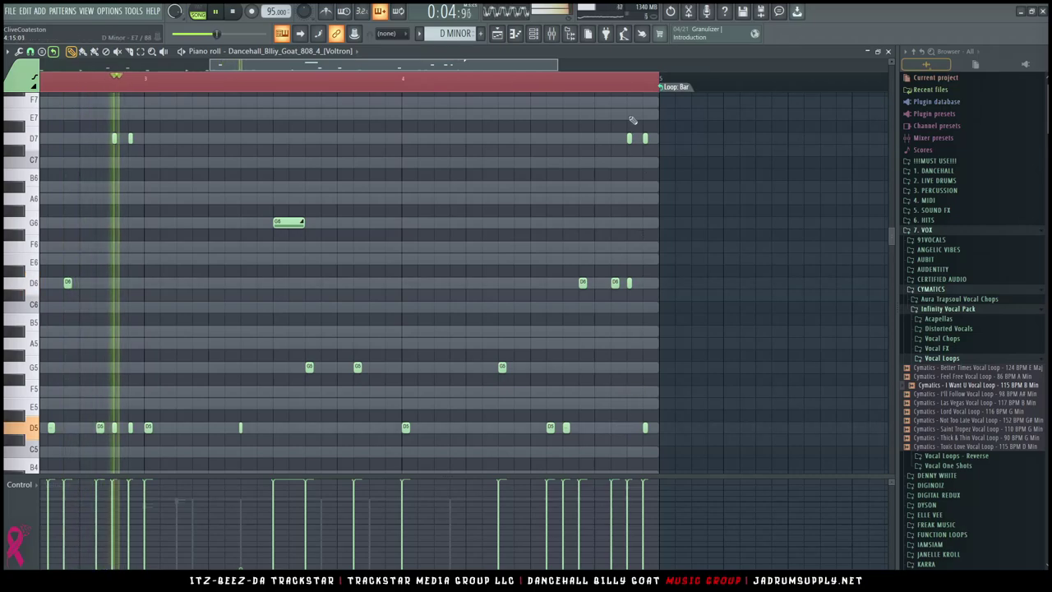
# Delete the D7 slide note over step 16 of bar 4 and audition the line
pyautogui.scroll(2, 581, 150)
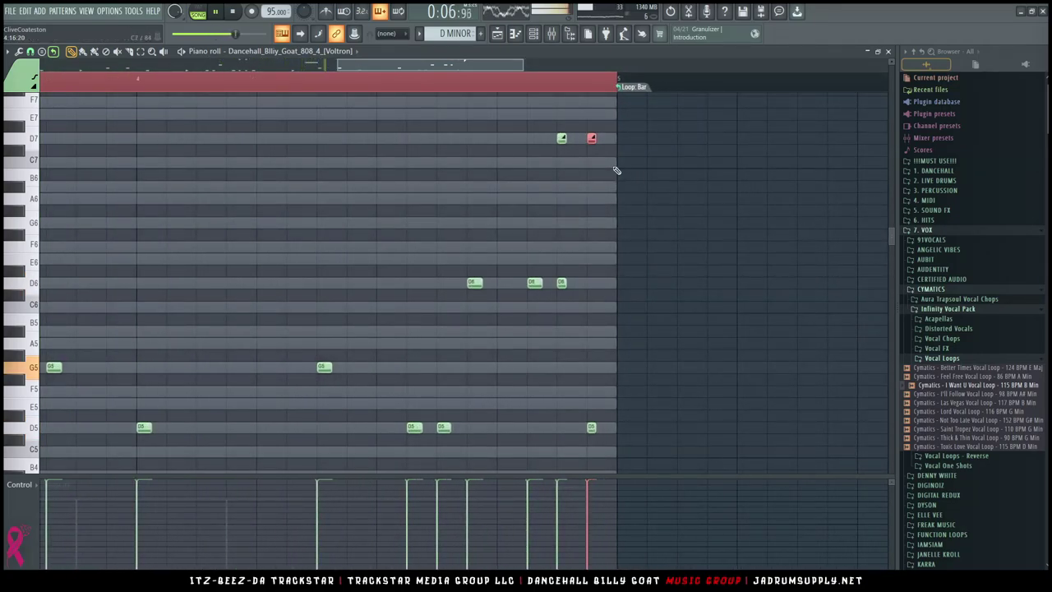
pyautogui.rightClick(591, 283)
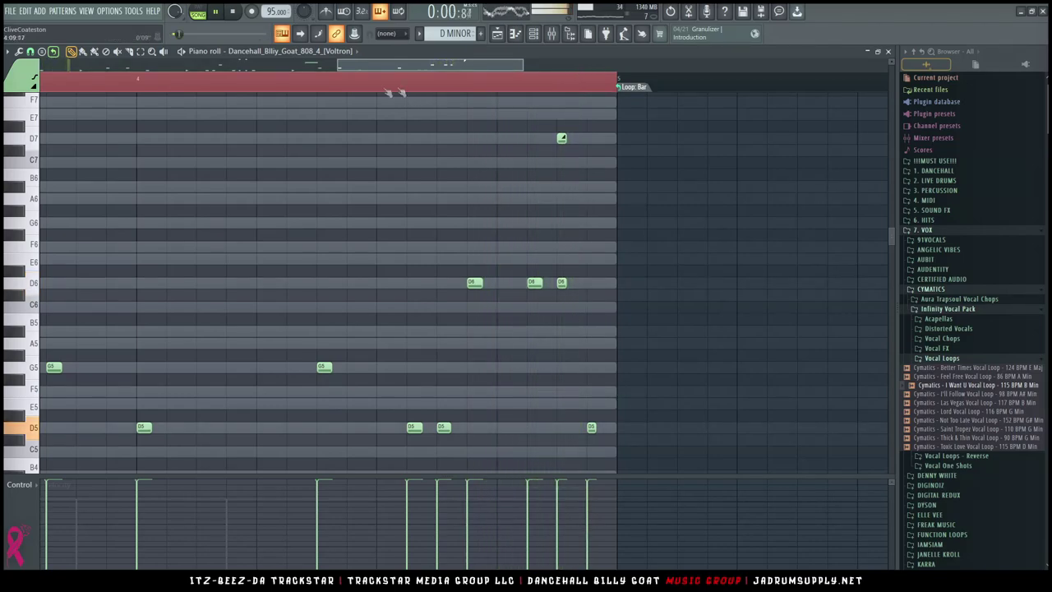
pyautogui.press('space')
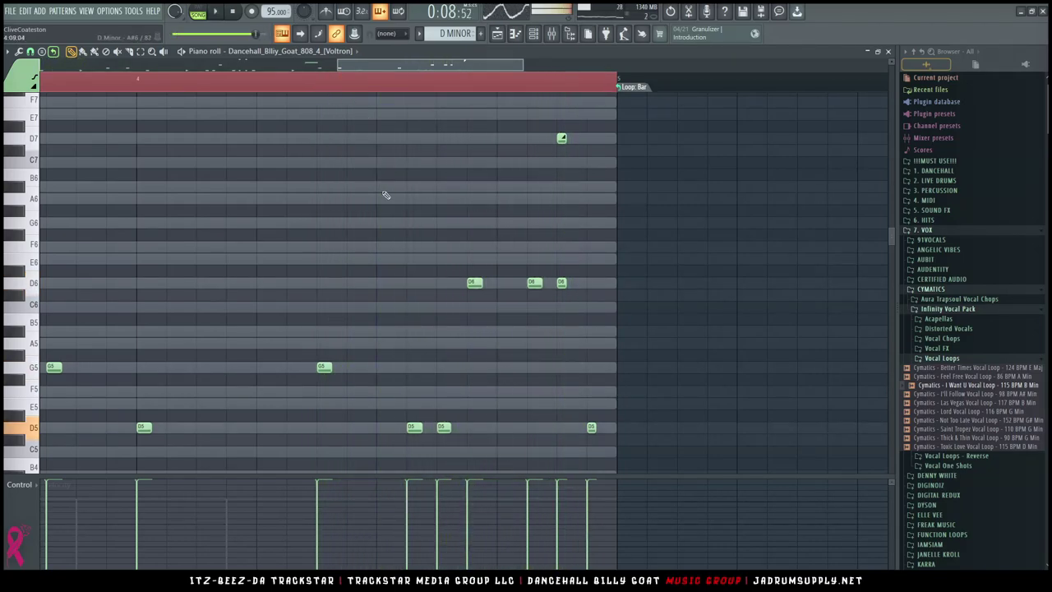
# Shorten the D6 on step 14 of bar 4, delete the D6 on step 15, and play the bassline
pyautogui.rightClick(536, 283)
pyautogui.press('space')
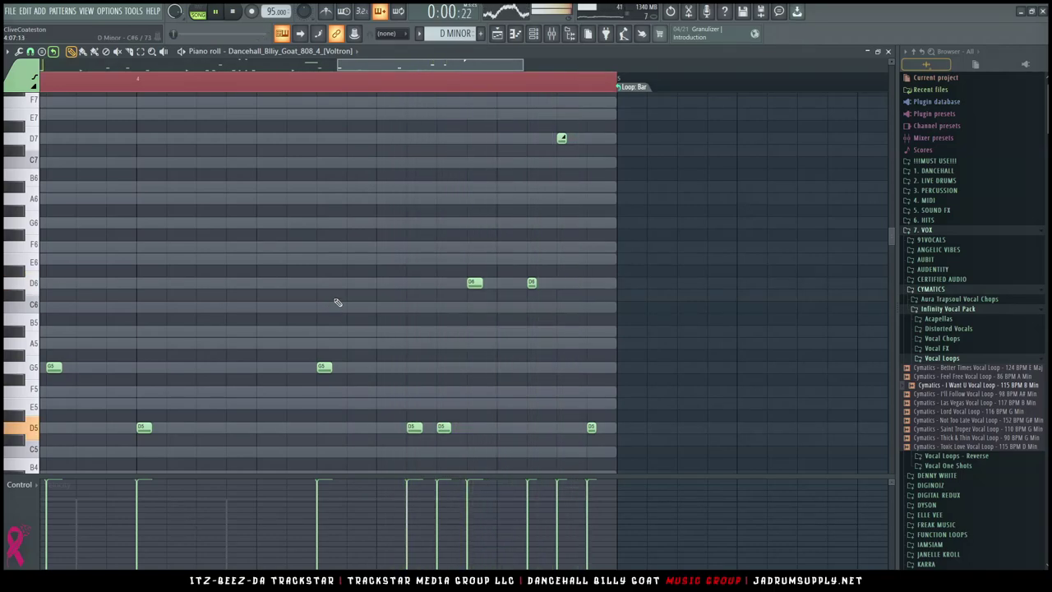
pyautogui.press('space')
pyautogui.keyDown('ctrl'); pyautogui.rightClick(586, 246); pyautogui.keyUp('ctrl')
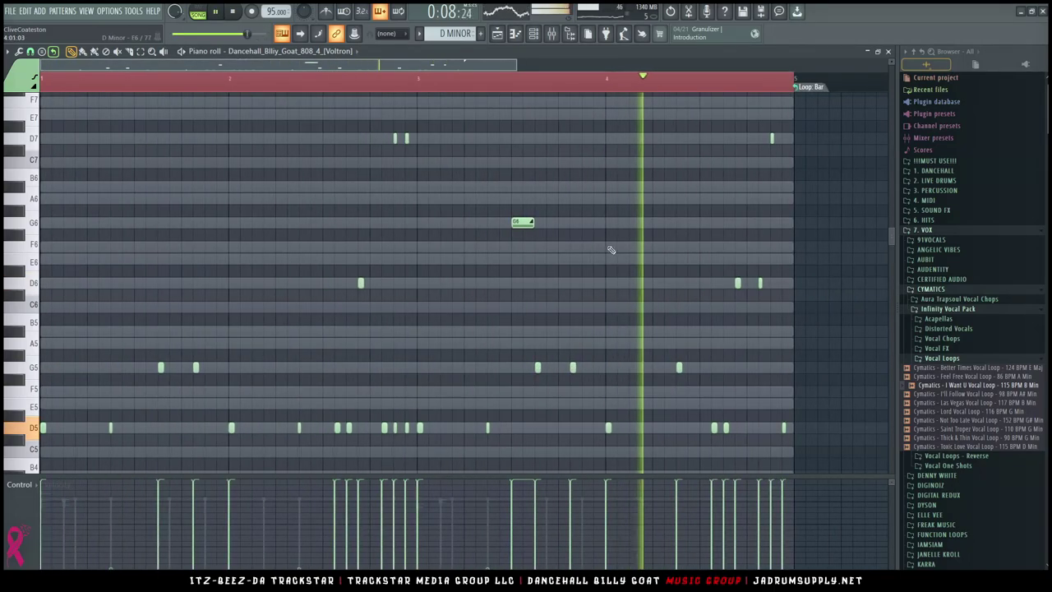
# Load Yaad Vibez_Trap_Snare_[Trap_Money] from the Bonus folder of the Yaad Vibes drumkit into a new channel
pyautogui.press('F6')
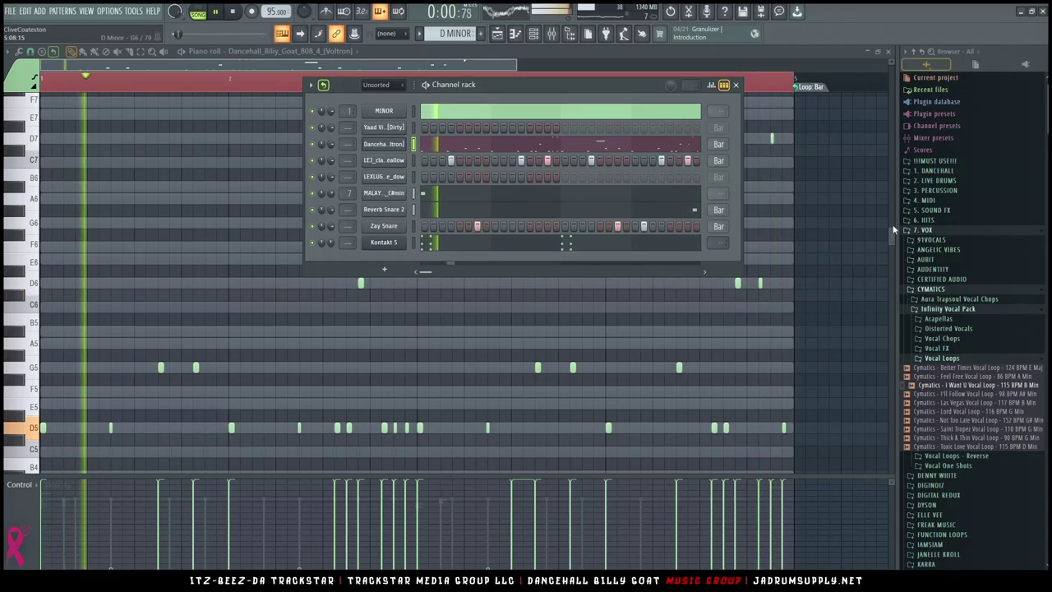
pyautogui.click(934, 170)
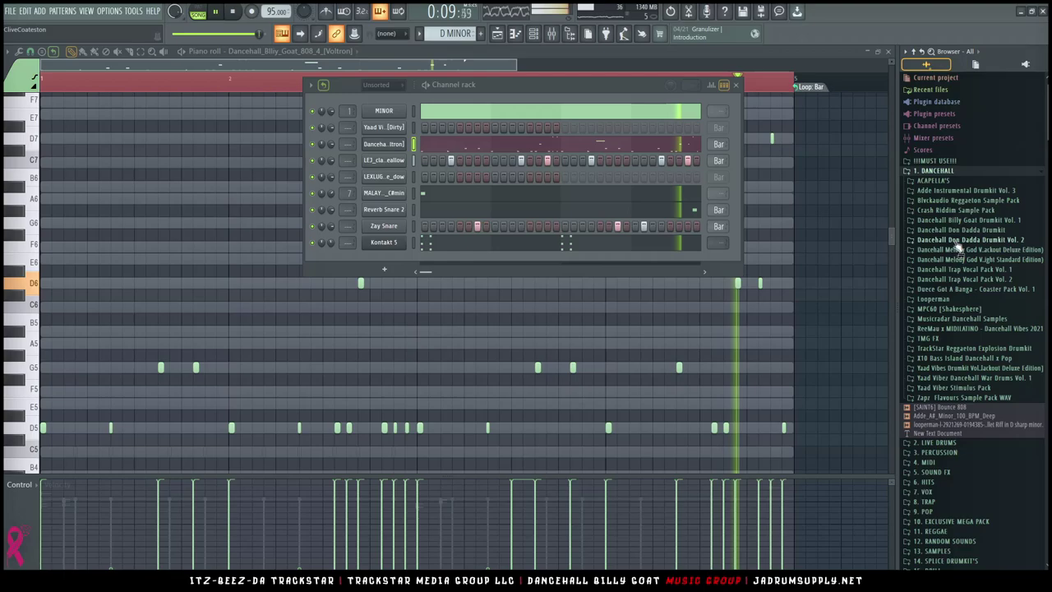
pyautogui.click(974, 367)
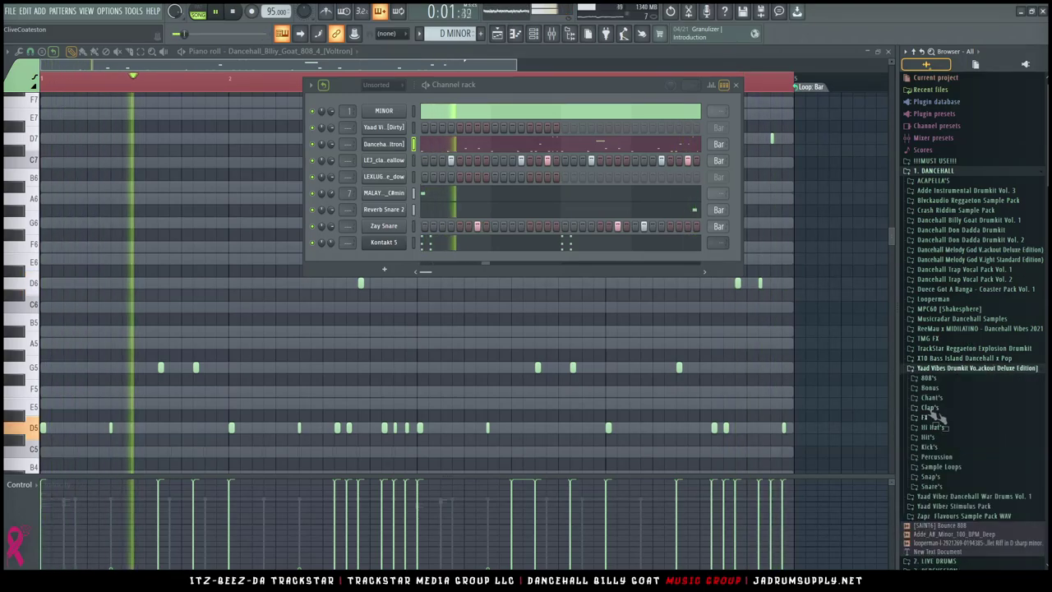
pyautogui.click(935, 389)
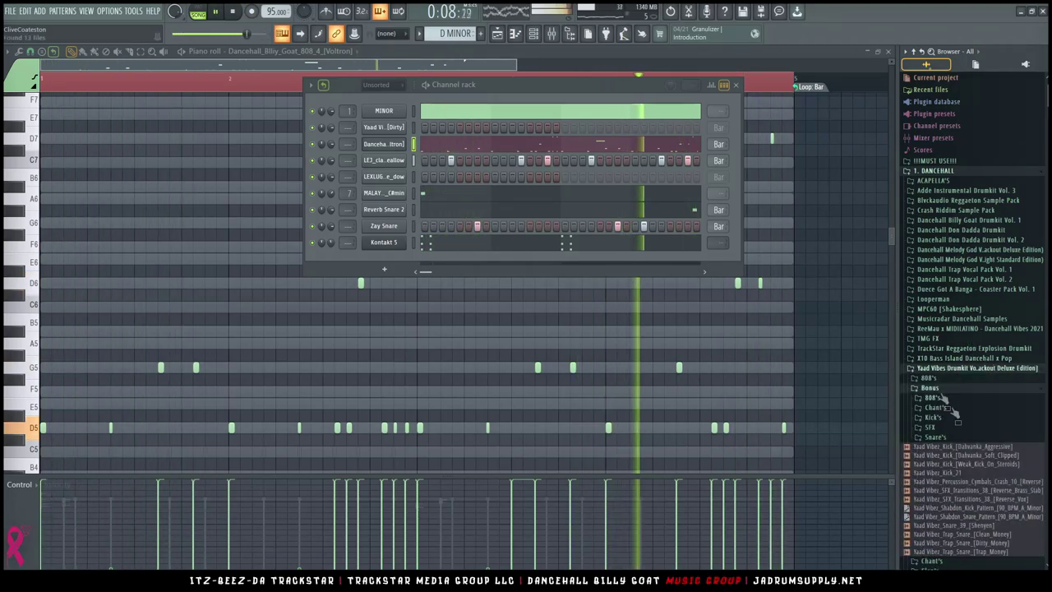
pyautogui.rightClick(978, 557)
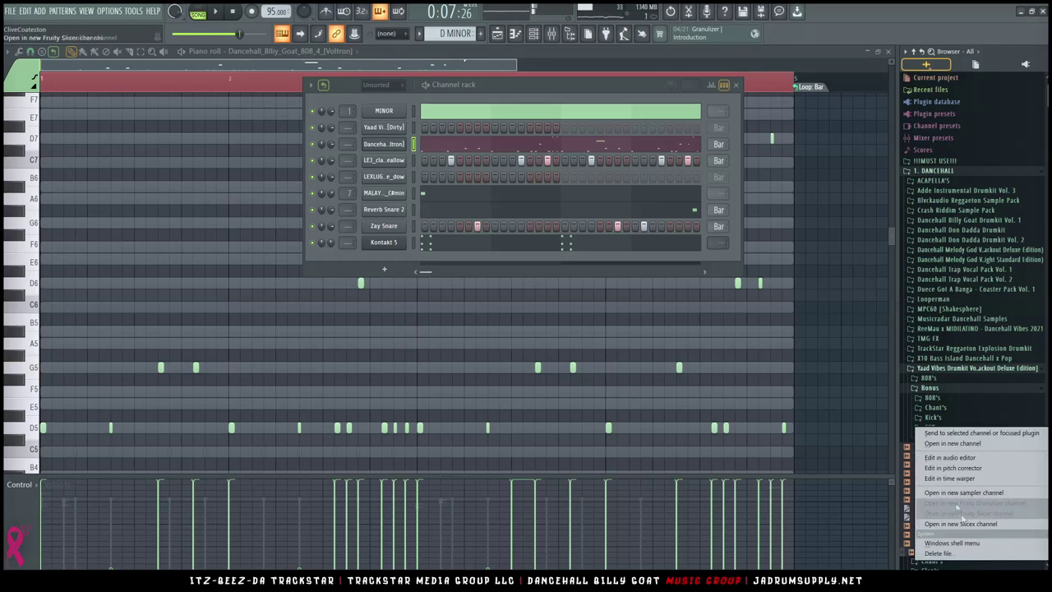
pyautogui.click(951, 444)
# Place a Trap_Money snare hit on step 13 and loop its channel every bar
pyautogui.click(491, 279)
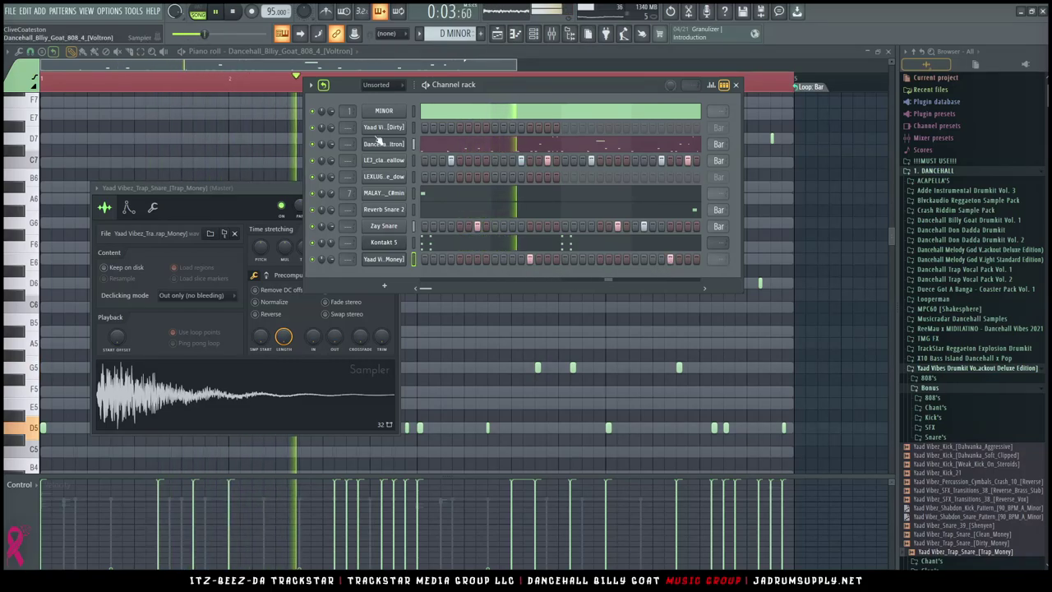
pyautogui.click(716, 259)
pyautogui.click(741, 306)
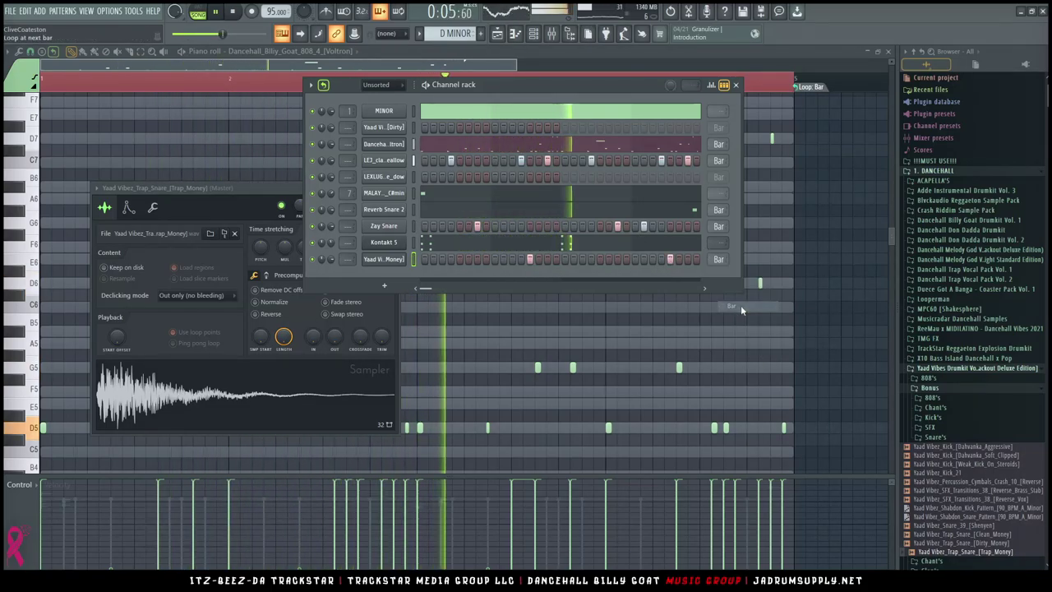
# Route the Trap_Money snare channel to mixer insert 11
pyautogui.click(553, 34)
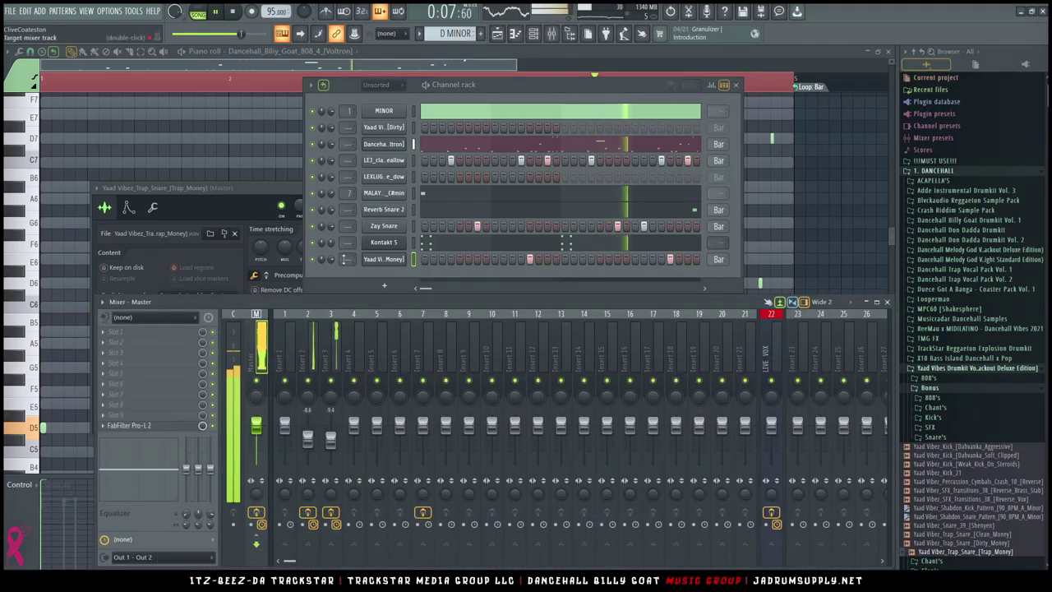
pyautogui.scroll(3, 345, 259)
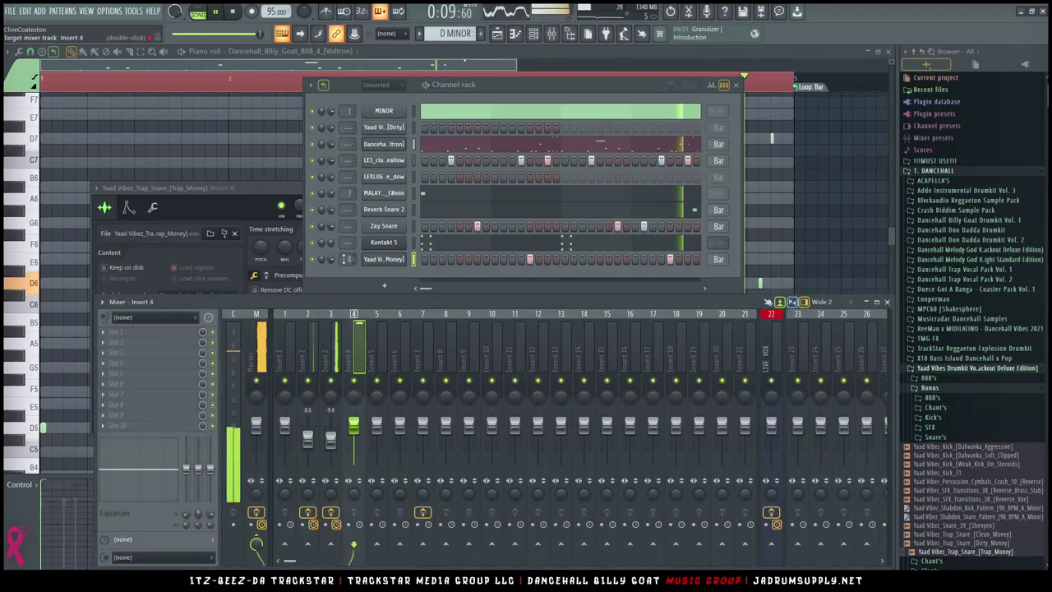
pyautogui.scroll(3, 344, 259)
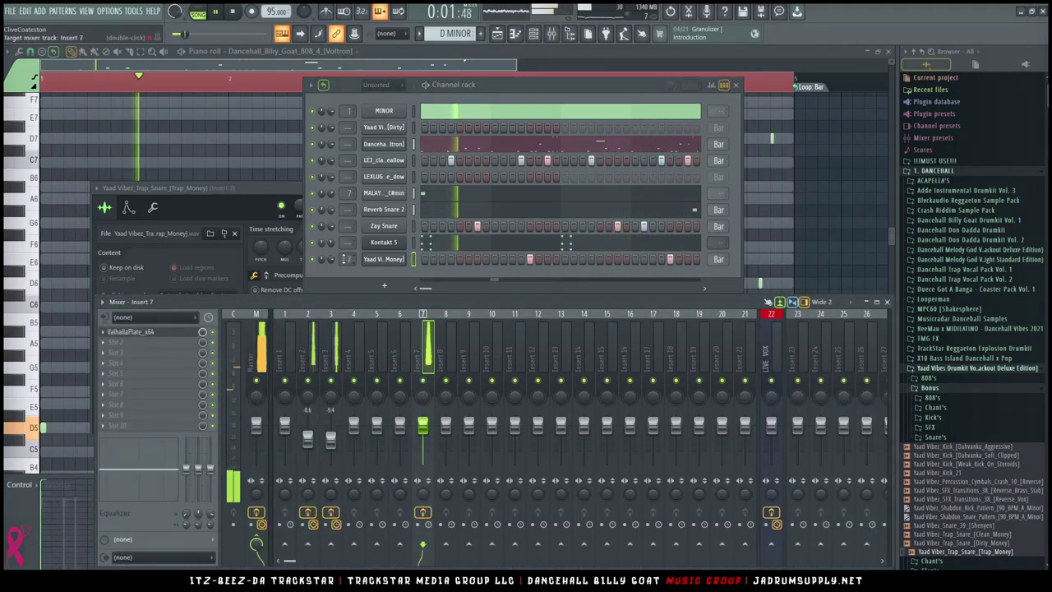
pyautogui.scroll(1, 345, 258)
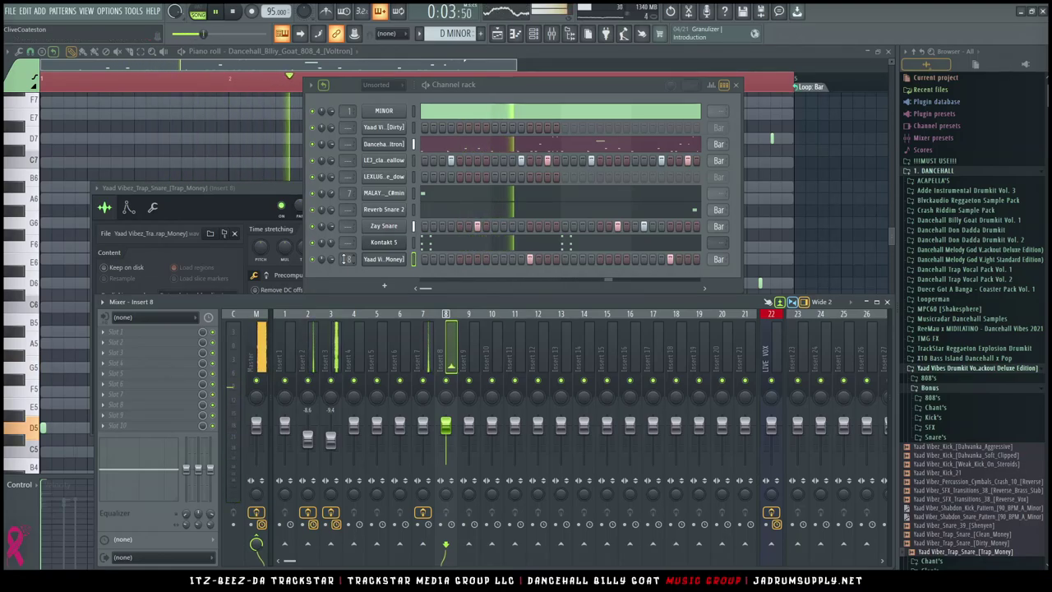
# Load the stereo FabFilter Pro-Q 3 equalizer into the first effect slot of mixer insert 11
pyautogui.click(164, 341)
pyautogui.moveTo(217, 321)
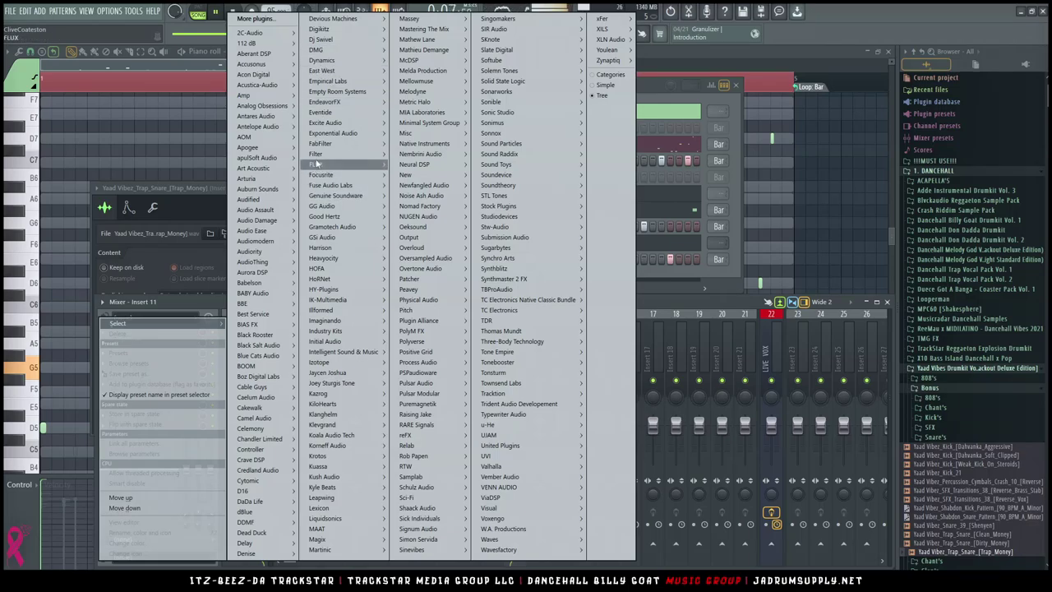
pyautogui.moveTo(409, 144)
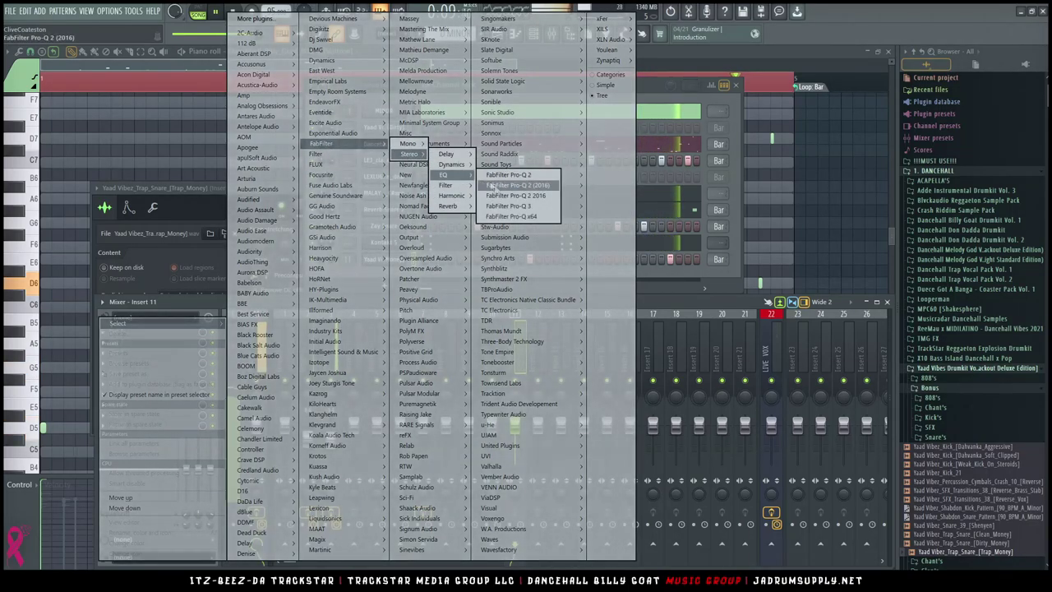
pyautogui.click(509, 206)
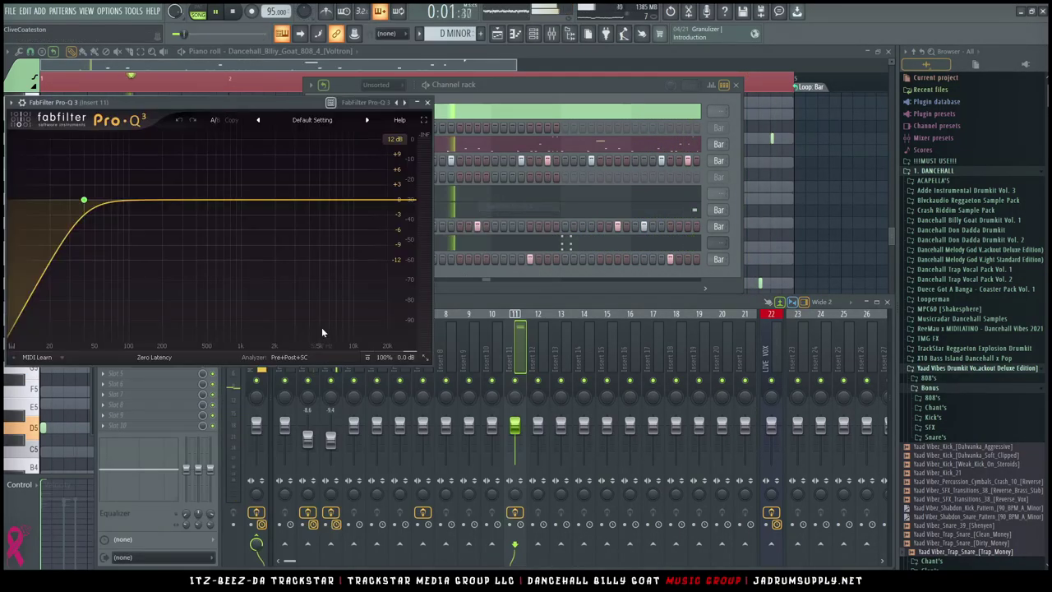
# Apply the Heavy Trap Snare [Exposed_Mids] preset from the snare drum presets to insert 11's Pro-Q 3
pyautogui.click(305, 120)
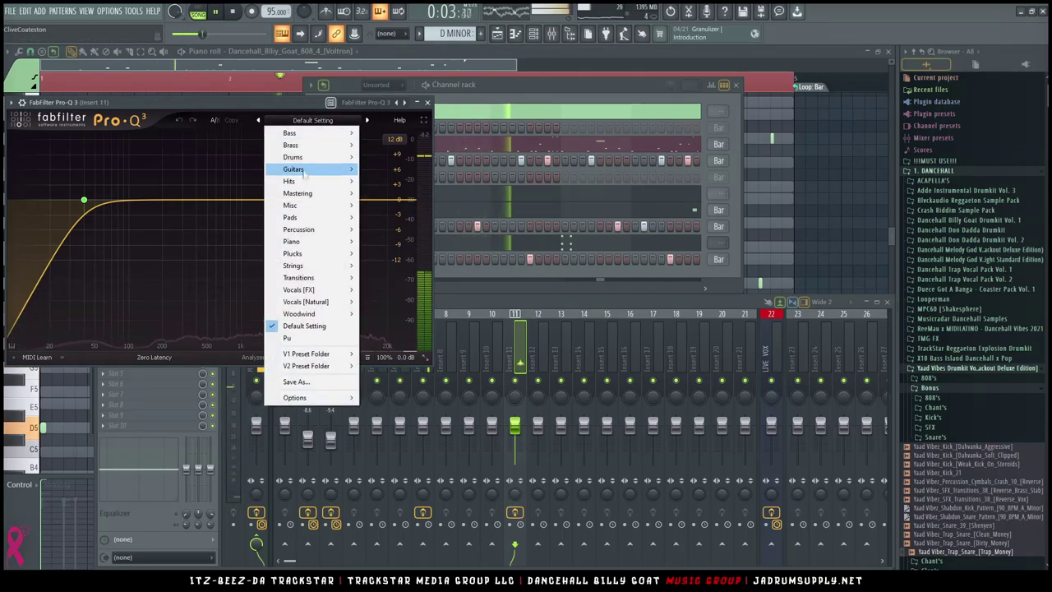
pyautogui.moveTo(332, 146)
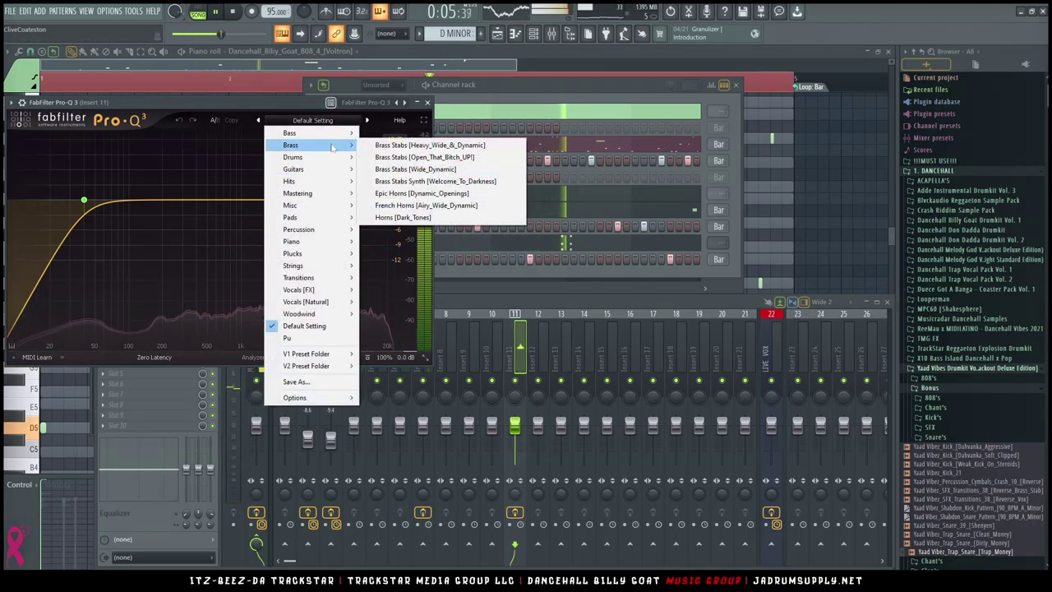
pyautogui.moveTo(332, 248)
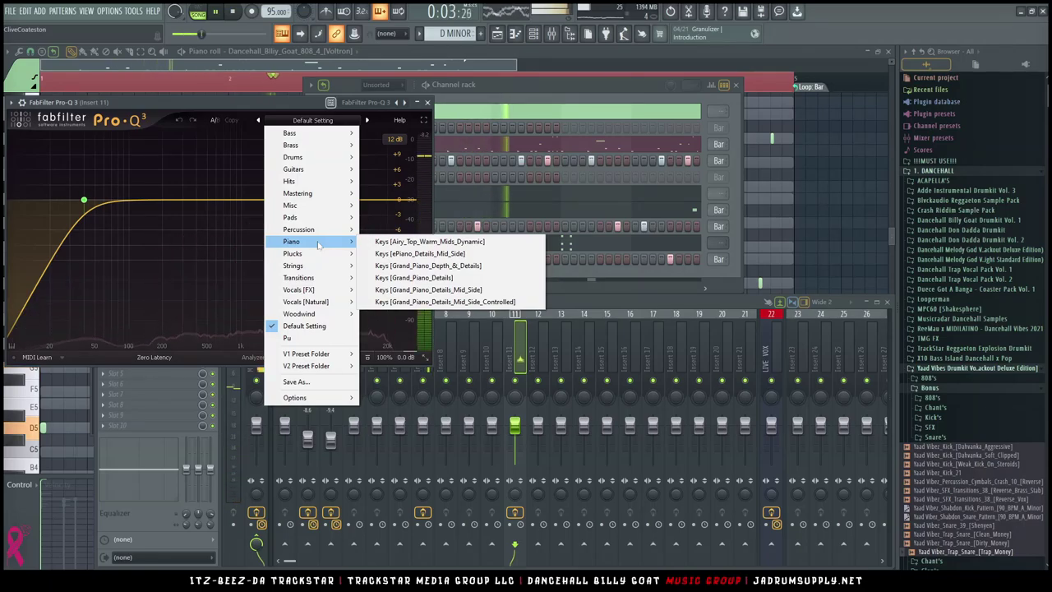
pyautogui.moveTo(318, 157)
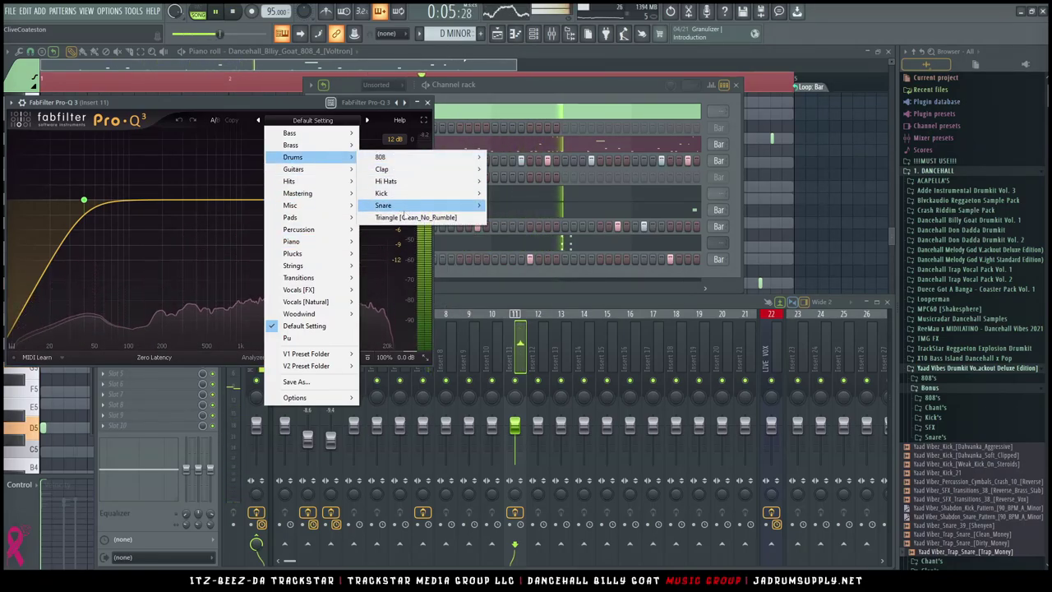
pyautogui.moveTo(444, 206)
pyautogui.click(570, 207)
pyautogui.click(518, 341)
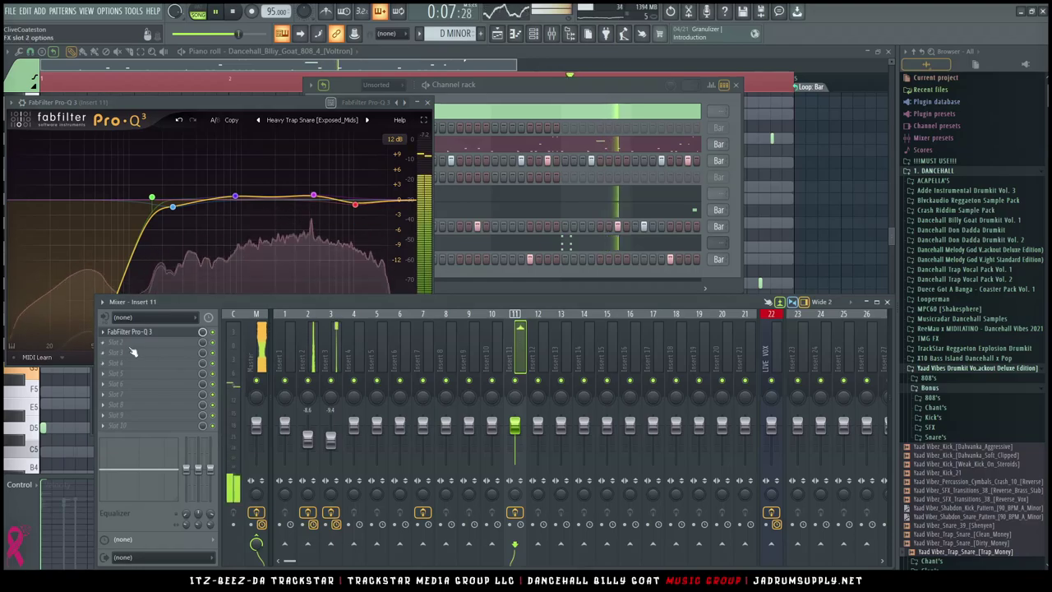
# Add the ValhallaPlate reverb to insert 11's second effect slot and move its window clear of the mixer
pyautogui.click(105, 342)
pyautogui.moveTo(510, 466)
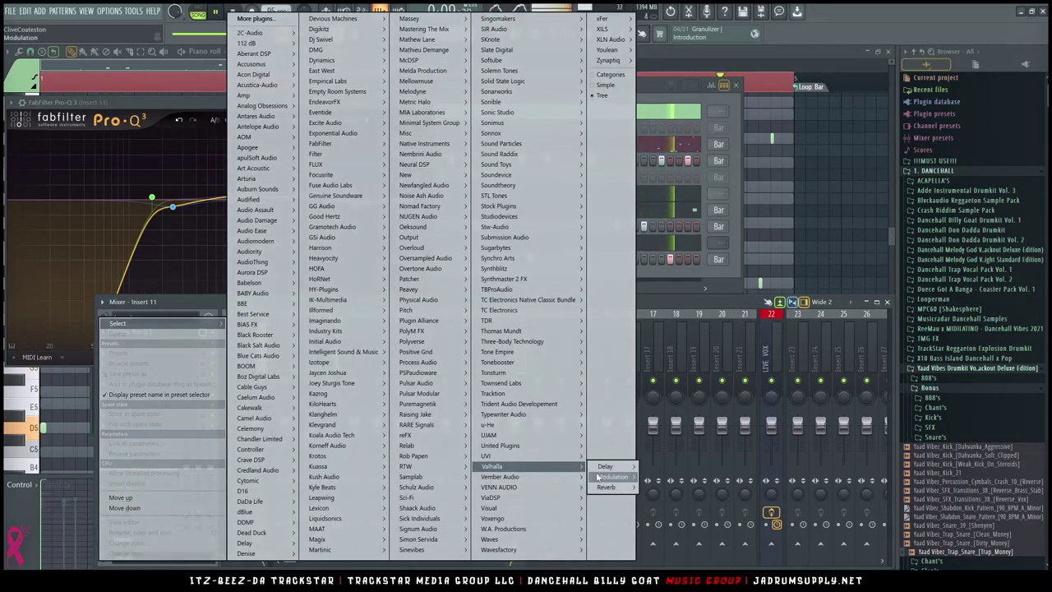
pyautogui.moveTo(612, 491)
pyautogui.click(685, 488)
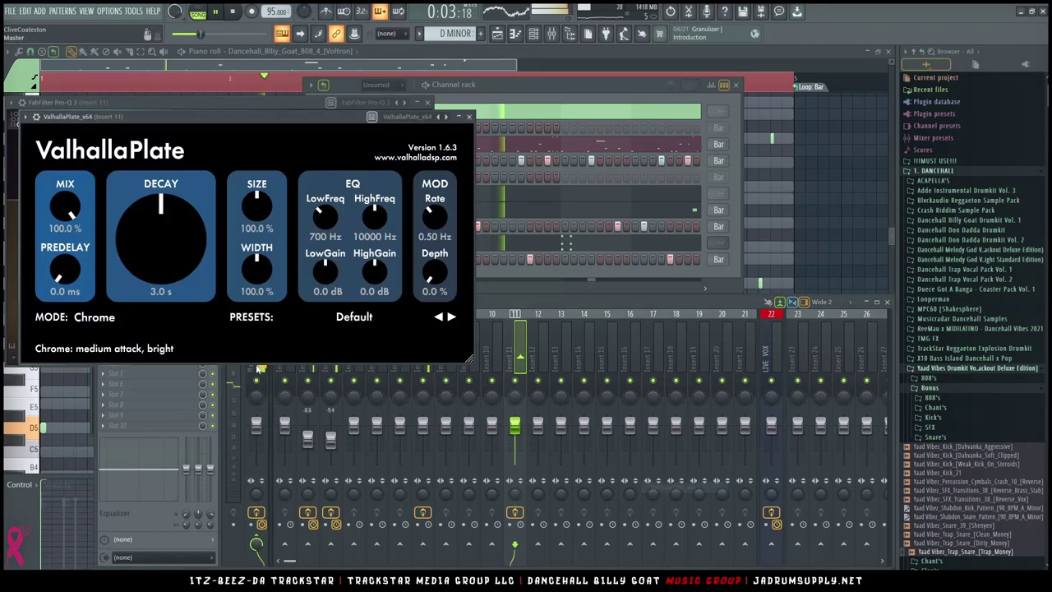
pyautogui.click(258, 370)
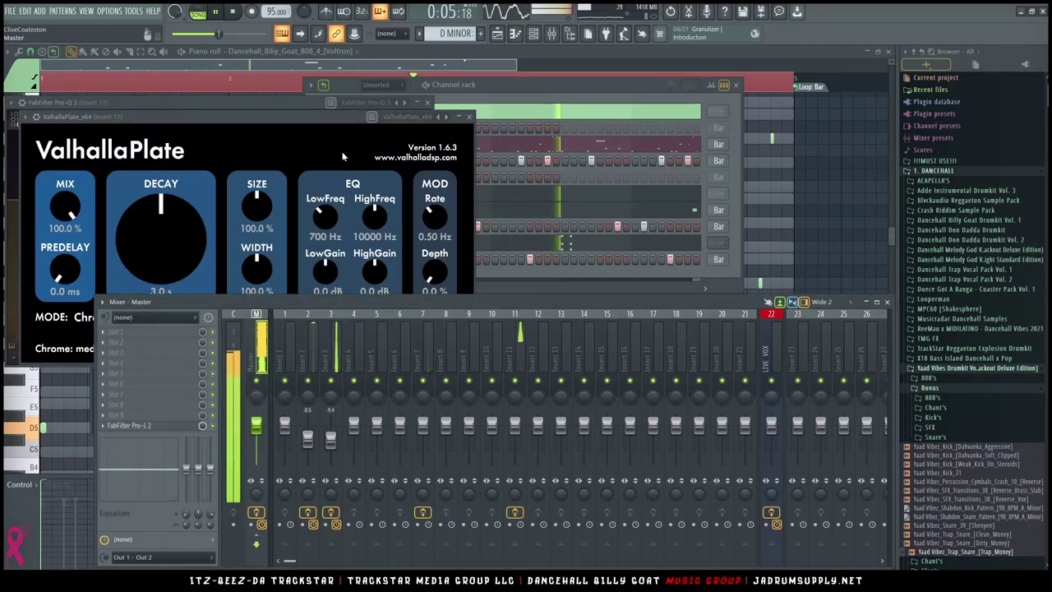
pyautogui.click(310, 116)
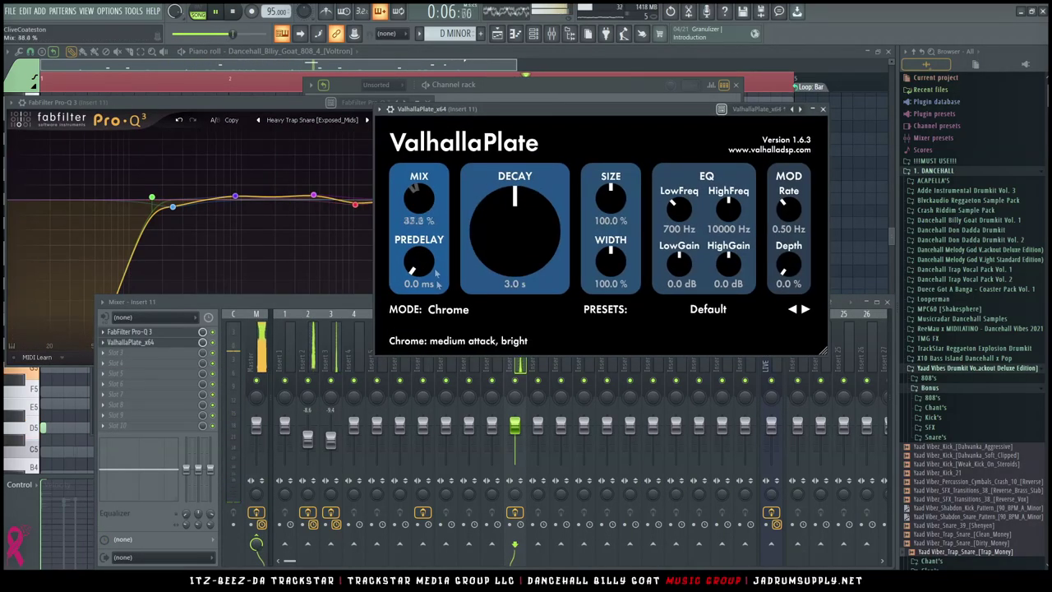
# Set ValhallaPlate to 24.8% mix, 5.4 s decay and Steel mode, and close its window
pyautogui.moveTo(418, 199); pyautogui.dragTo(439, 290)
pyautogui.moveTo(502, 248); pyautogui.dragTo(518, 254)
pyautogui.click(448, 309)
pyautogui.click(439, 340)
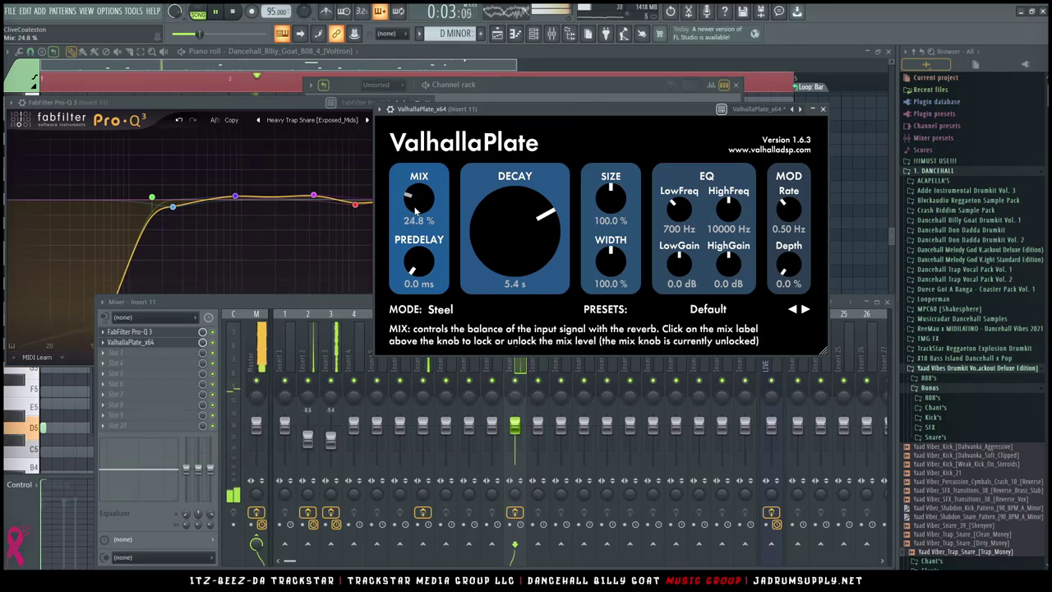
pyautogui.click(823, 109)
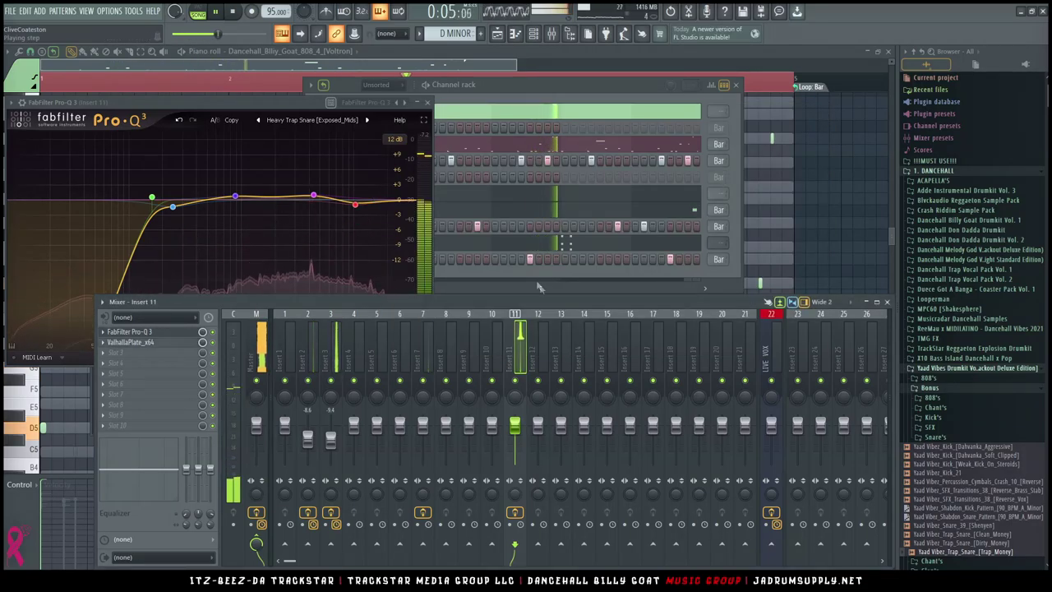
# Lower the fader of mixer insert 11 to about -2 dB
pyautogui.click(574, 285)
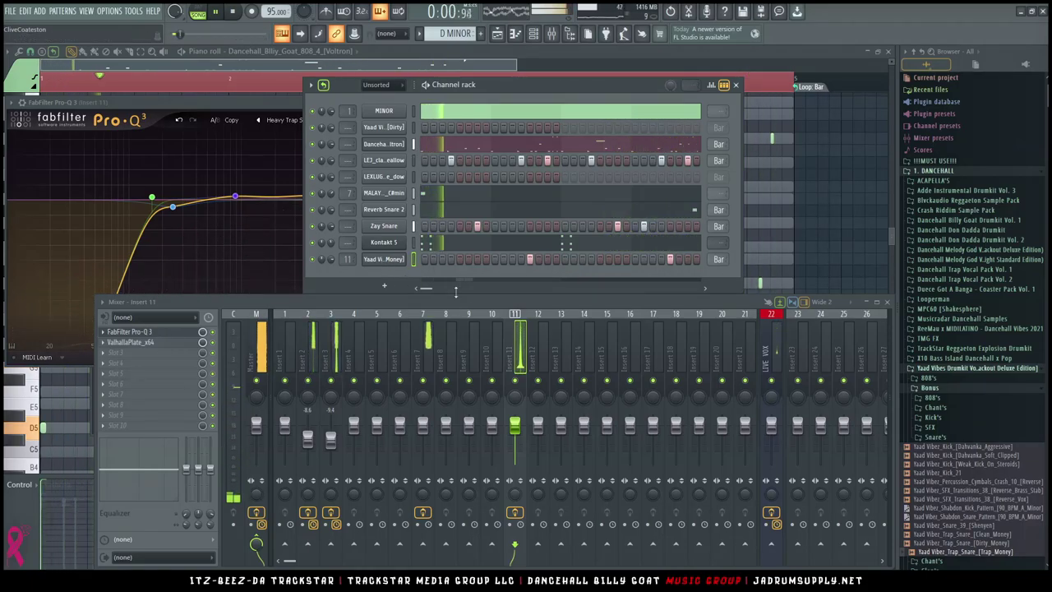
pyautogui.moveTo(515, 424); pyautogui.dragTo(515, 428)
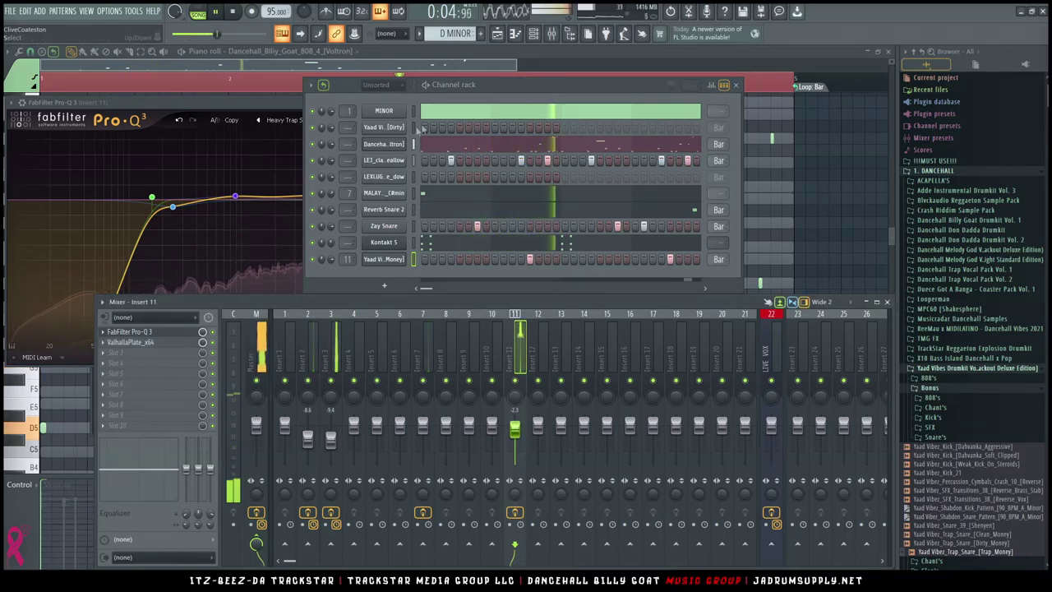
# Place a Yaad Vibez_Kick_7_[Dirty] hit on step 1, loop its channel every bar and open its sampler settings
pyautogui.click(425, 128)
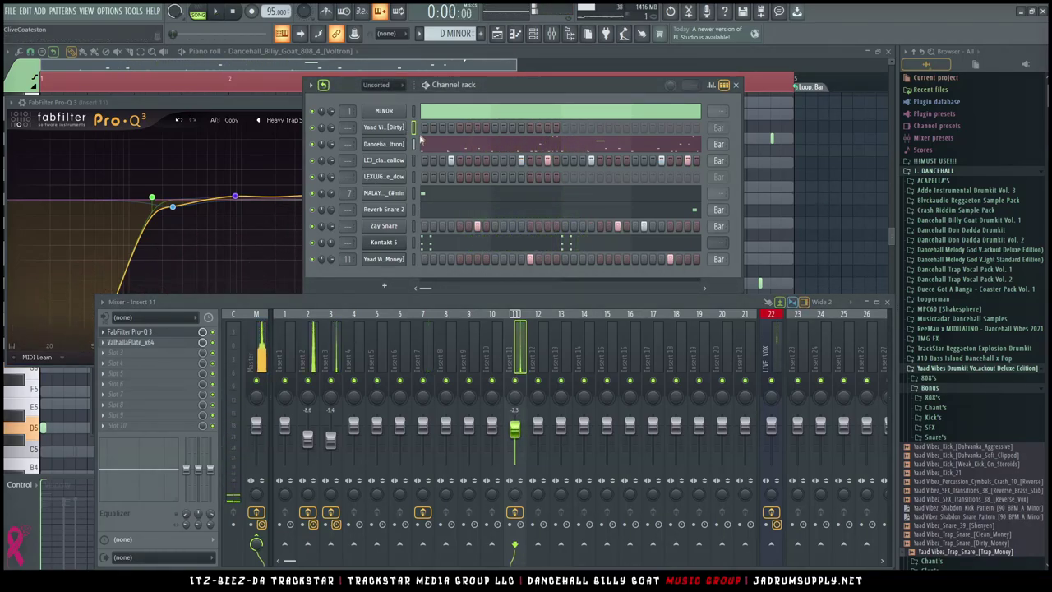
pyautogui.click(391, 130)
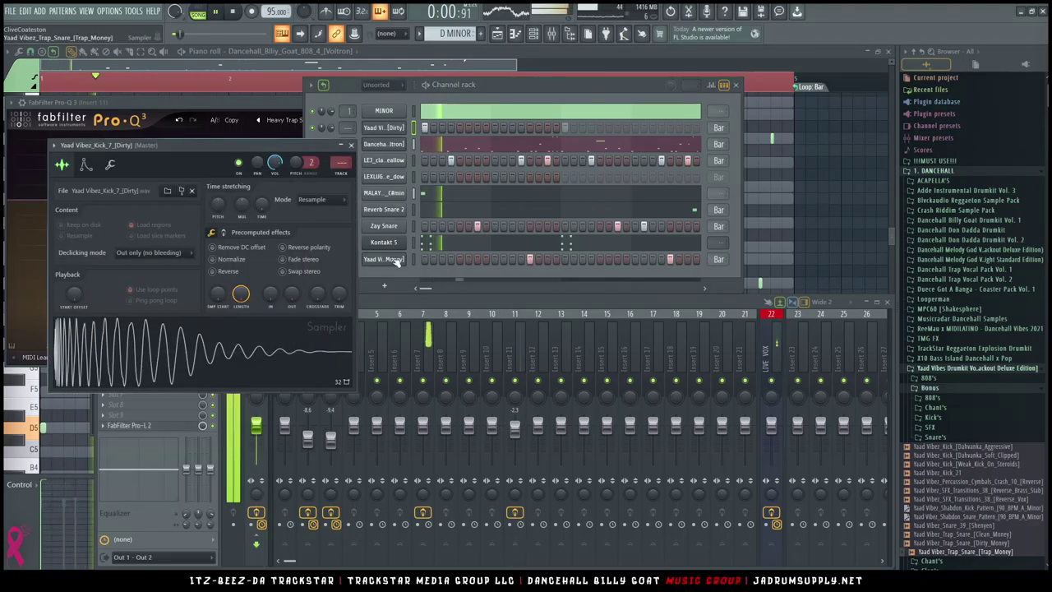
pyautogui.click(61, 165)
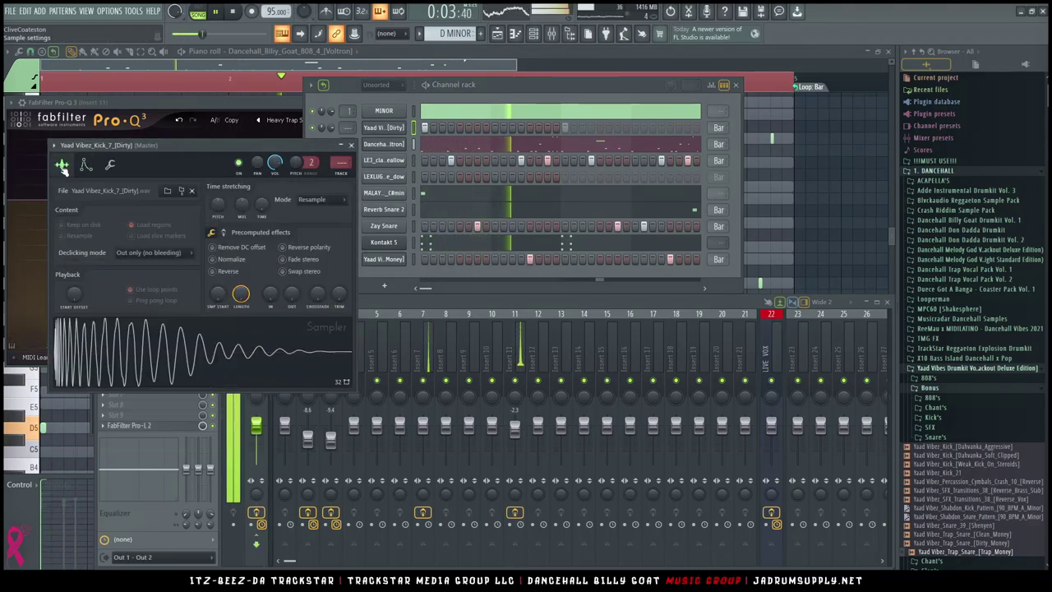
# Try a volume envelope on the Dancehall_Billy_Goat_808_4_[Voltron] channel with 0% attack and a longer release
pyautogui.click(395, 144)
pyautogui.click(100, 180)
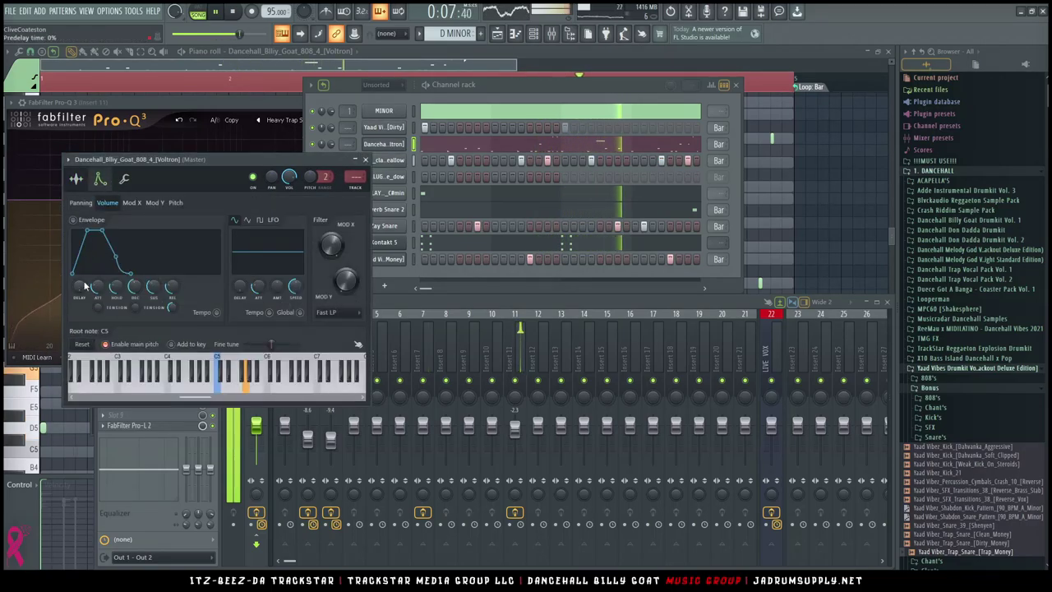
pyautogui.moveTo(116, 286); pyautogui.dragTo(97, 308)
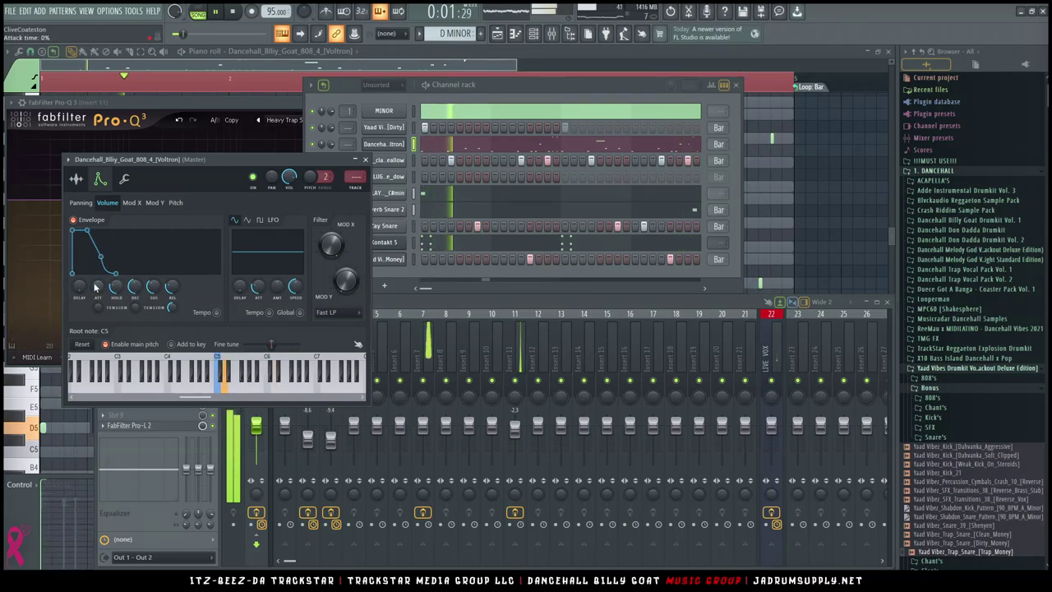
pyautogui.moveTo(172, 288); pyautogui.dragTo(172, 263)
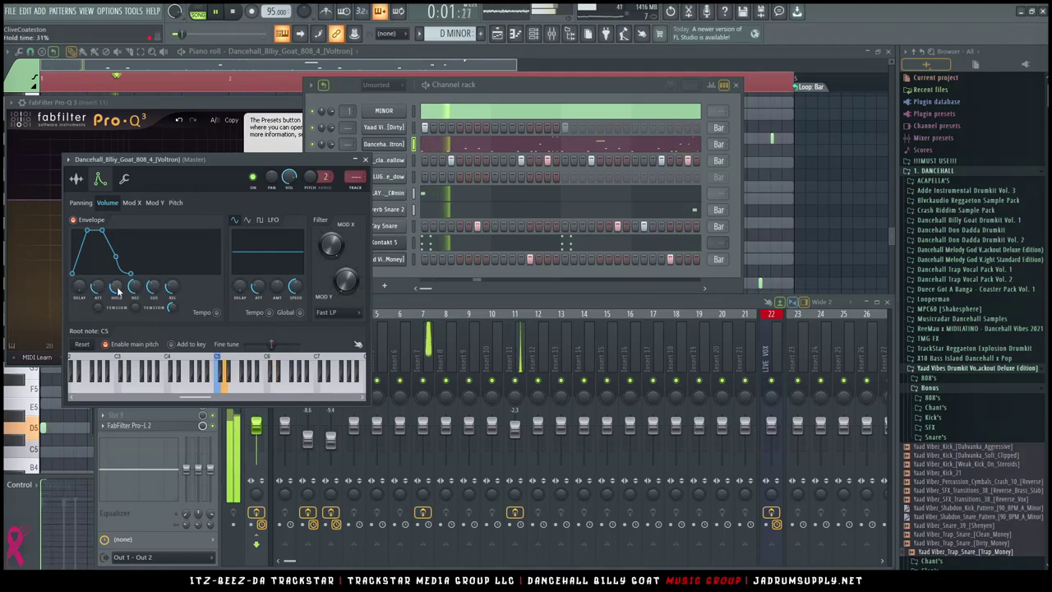
pyautogui.moveTo(172, 286); pyautogui.dragTo(171, 234)
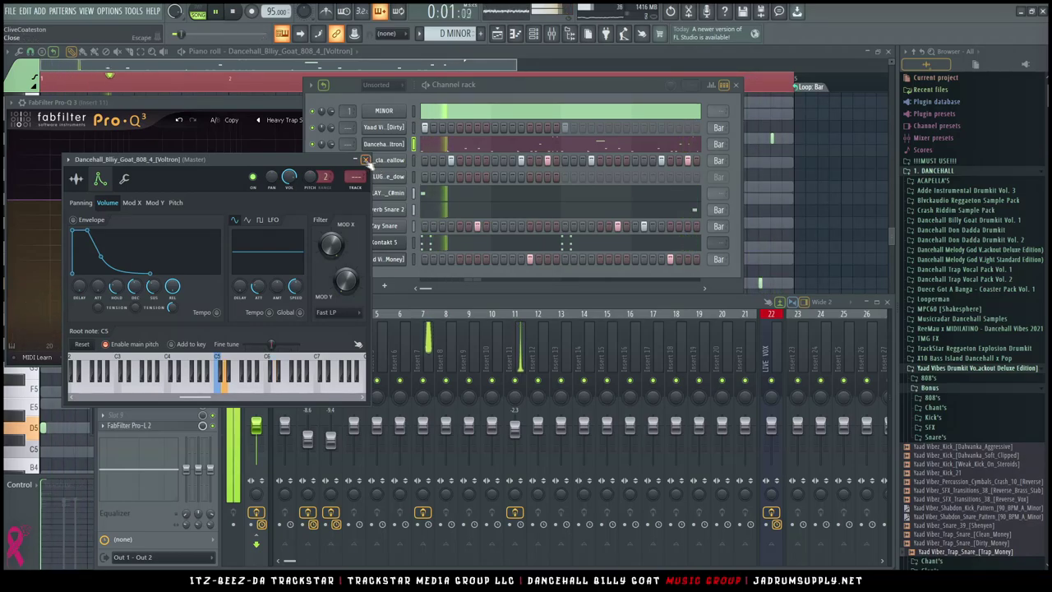
pyautogui.click(86, 180)
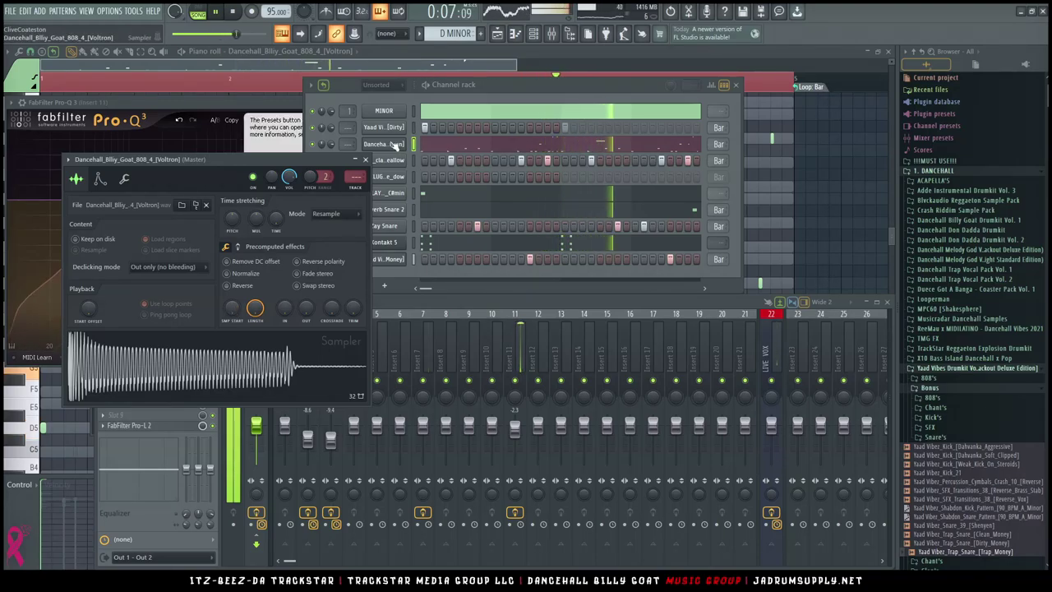
# In the Kick_7_[Dirty] piano roll, add C5 kicks on step 11 of bar 1 and on the downbeats of bars 2, 3 and 4
pyautogui.click(402, 127)
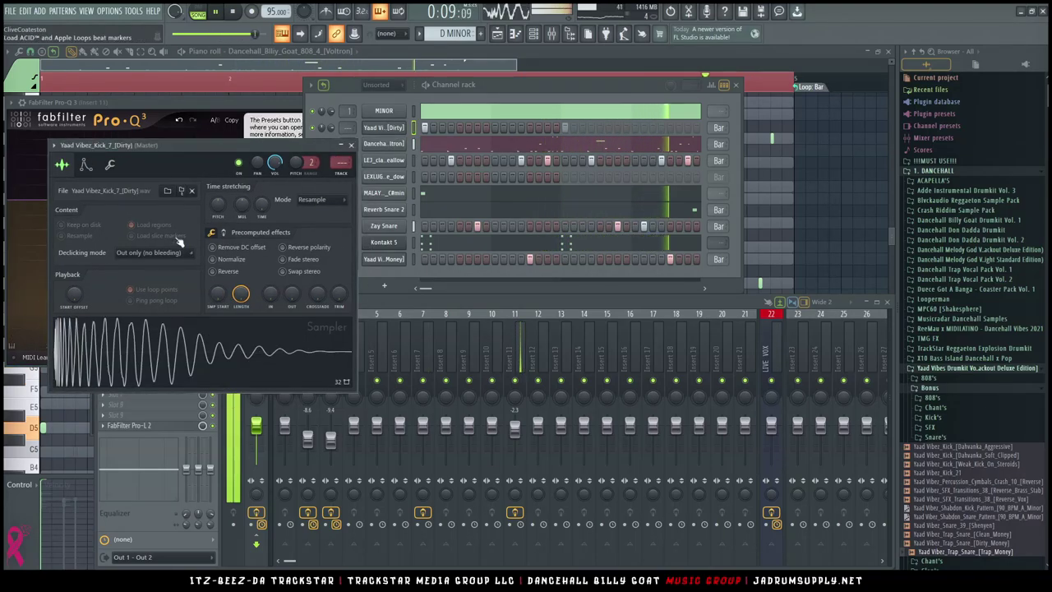
pyautogui.click(223, 233)
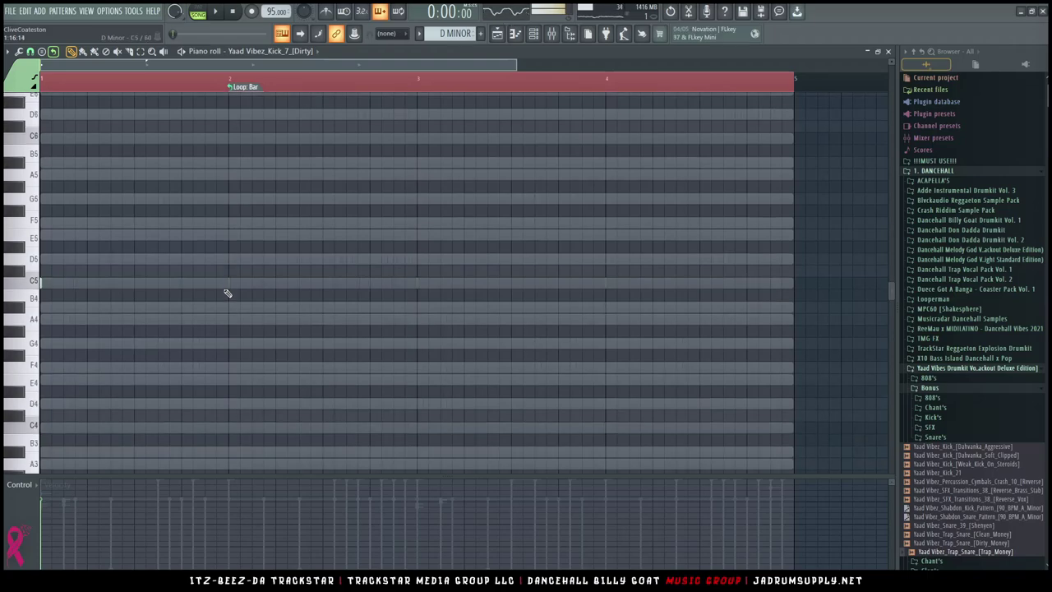
pyautogui.press('space')
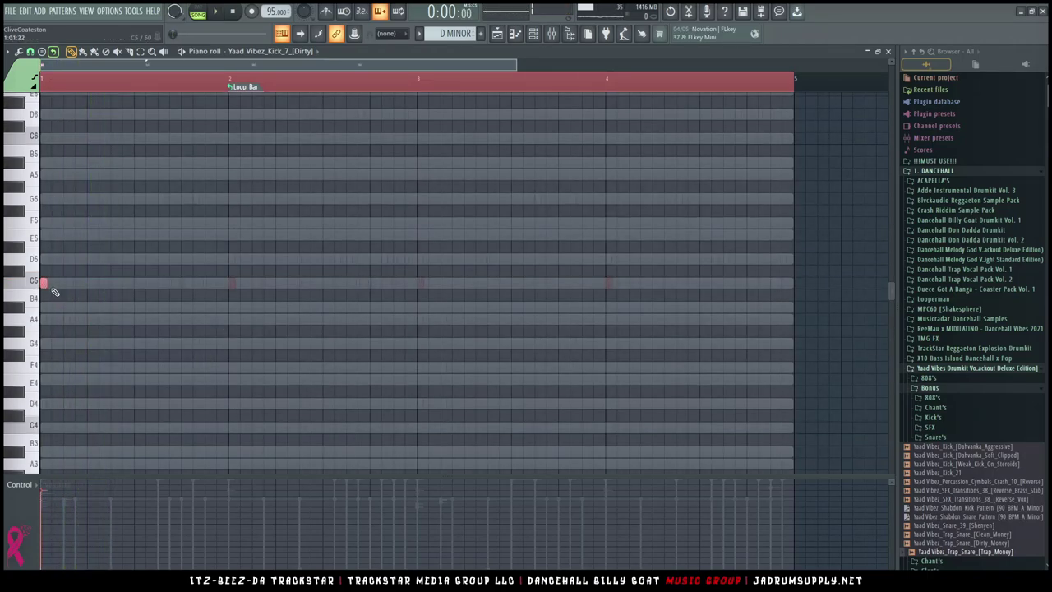
pyautogui.press('space')
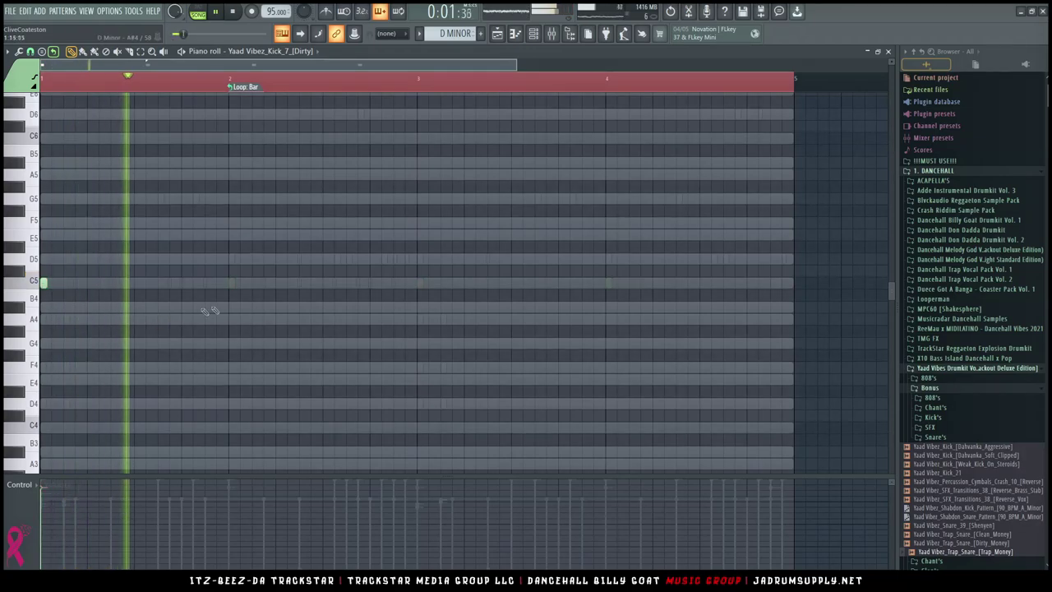
pyautogui.click(160, 283)
pyautogui.click(232, 283)
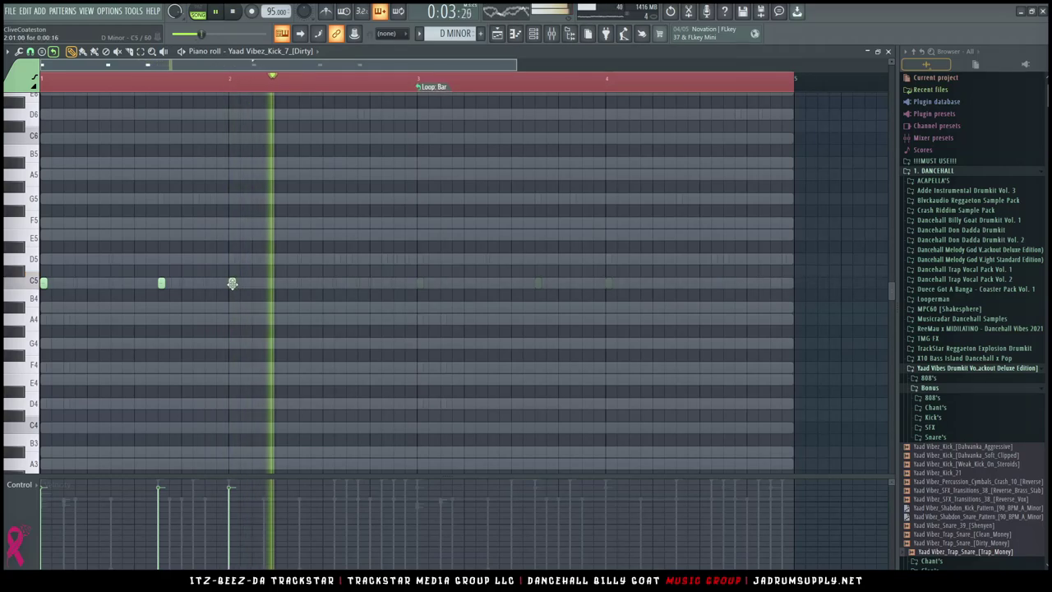
pyautogui.click(420, 283)
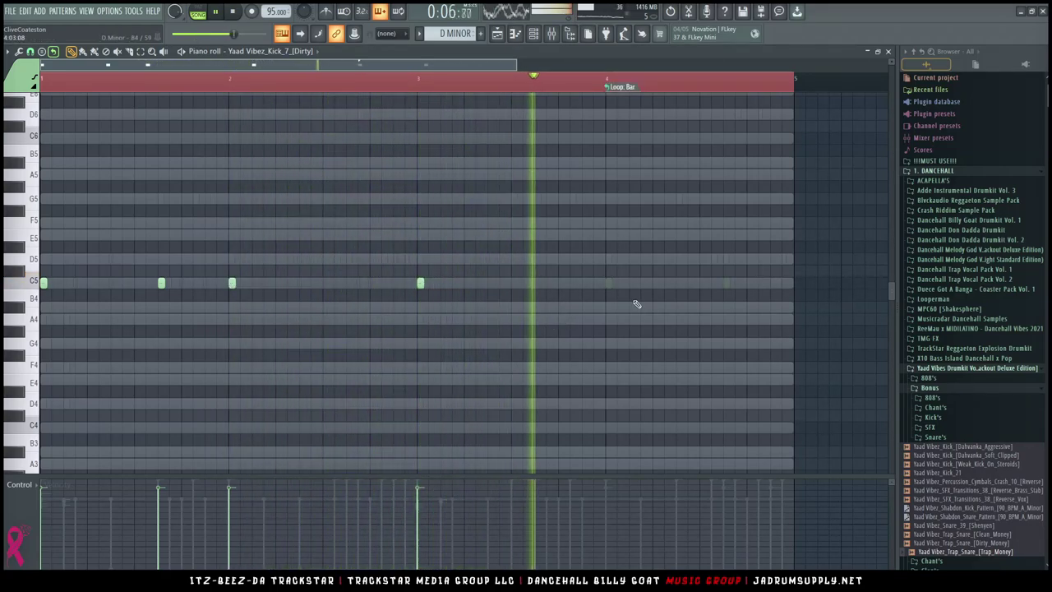
pyautogui.click(609, 284)
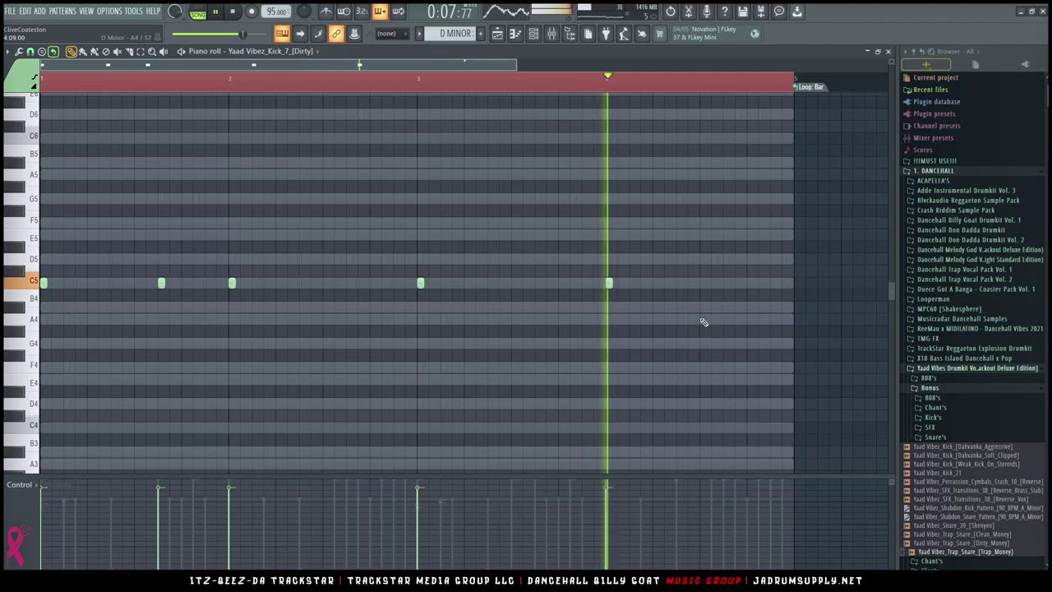
# Add C5 kicks on steps 11 and 14 of bar 4, removing the stray kick on step 12
pyautogui.click(612, 77)
pyautogui.click(727, 283)
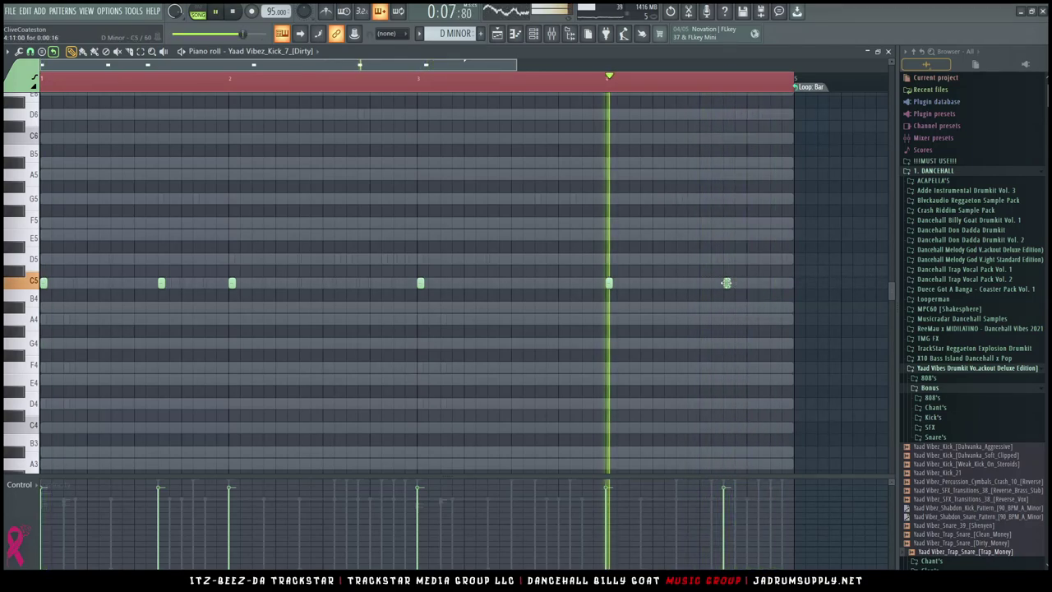
pyautogui.click(740, 284)
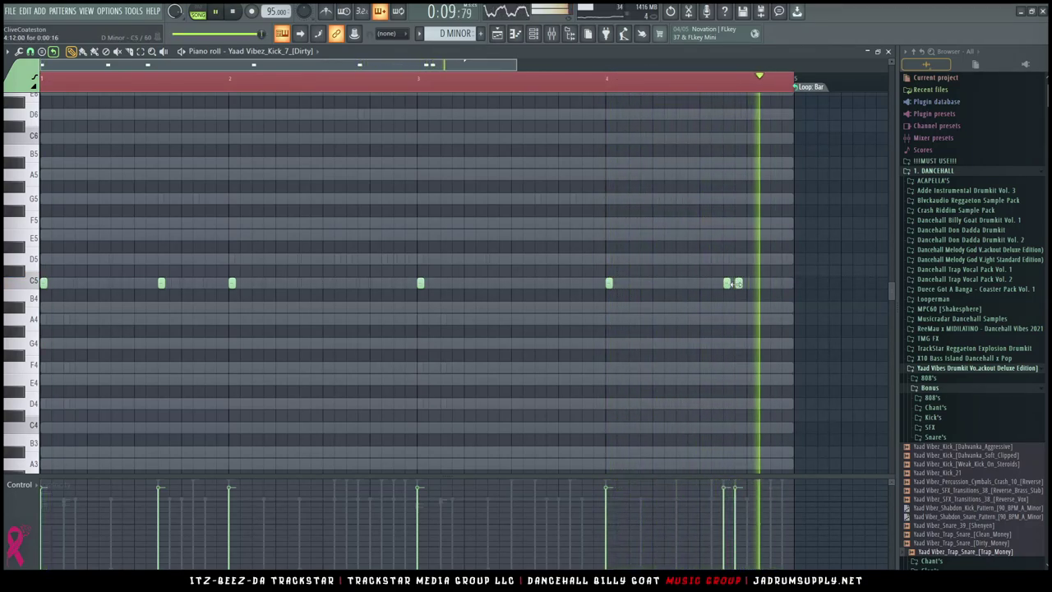
pyautogui.rightClick(742, 284)
pyautogui.press('space')
pyautogui.click(762, 285)
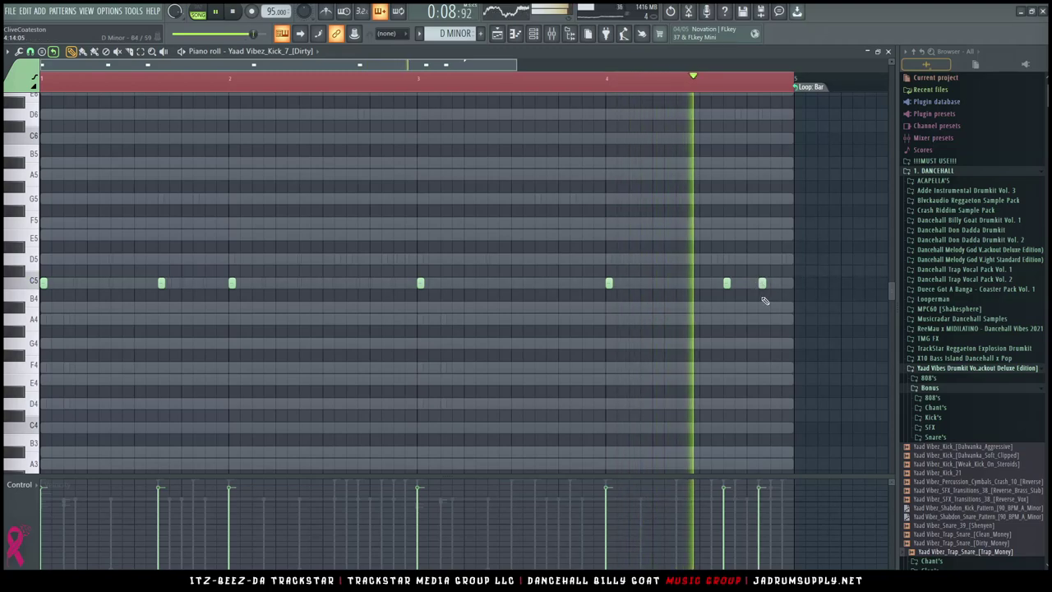
# Delete the last kick note in bar 4 and restart the loop playback
pyautogui.rightClick(763, 285)
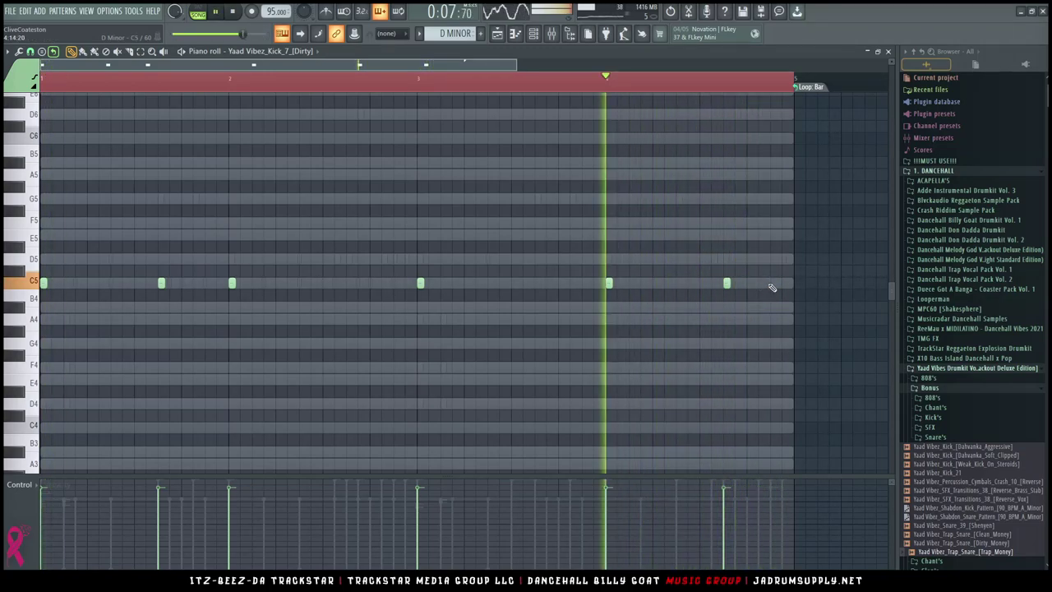
pyautogui.press('space')
pyautogui.press('space')
# Try an extra C5 kick note in bar 4, replay the loop, and remove that note
pyautogui.click(690, 284)
pyautogui.press('space')
pyautogui.press('space')
pyautogui.rightClick(691, 284)
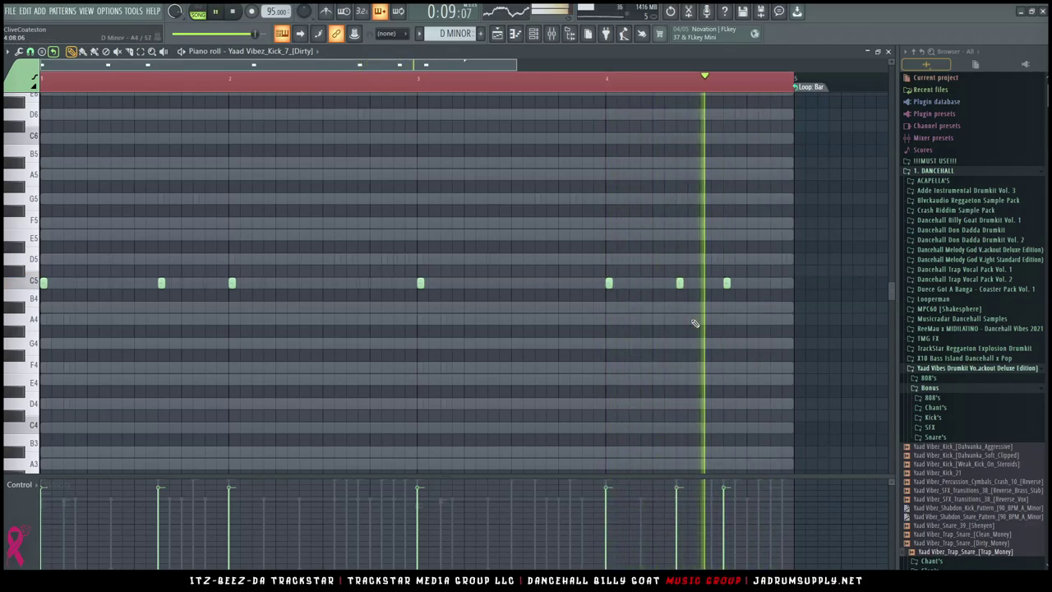
# Show all channels in the channel rack with only the Castle lead playing, and open the mixer
pyautogui.press('F6')
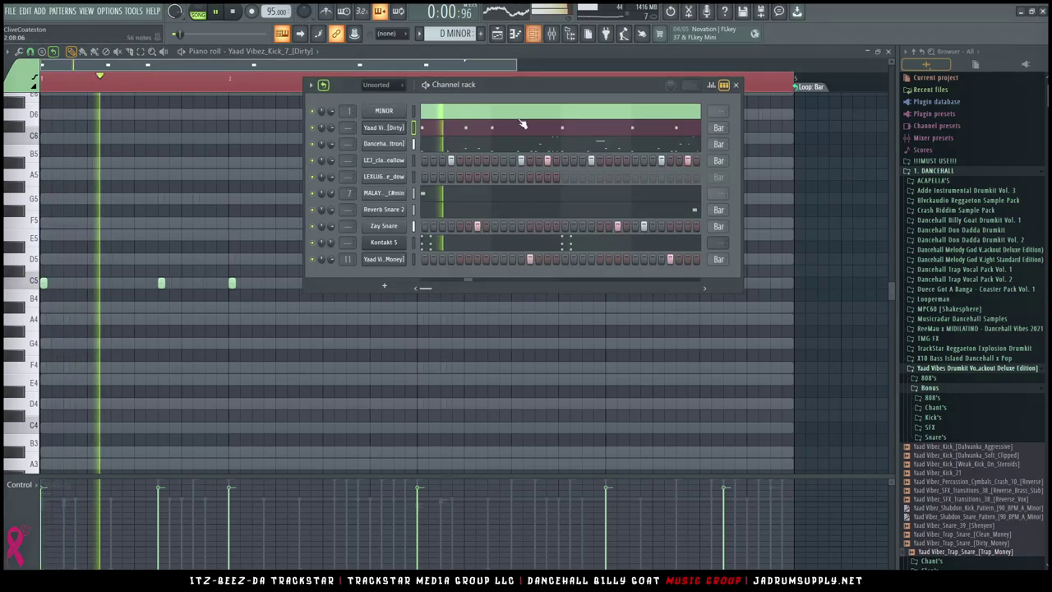
pyautogui.scroll(1, 370, 86)
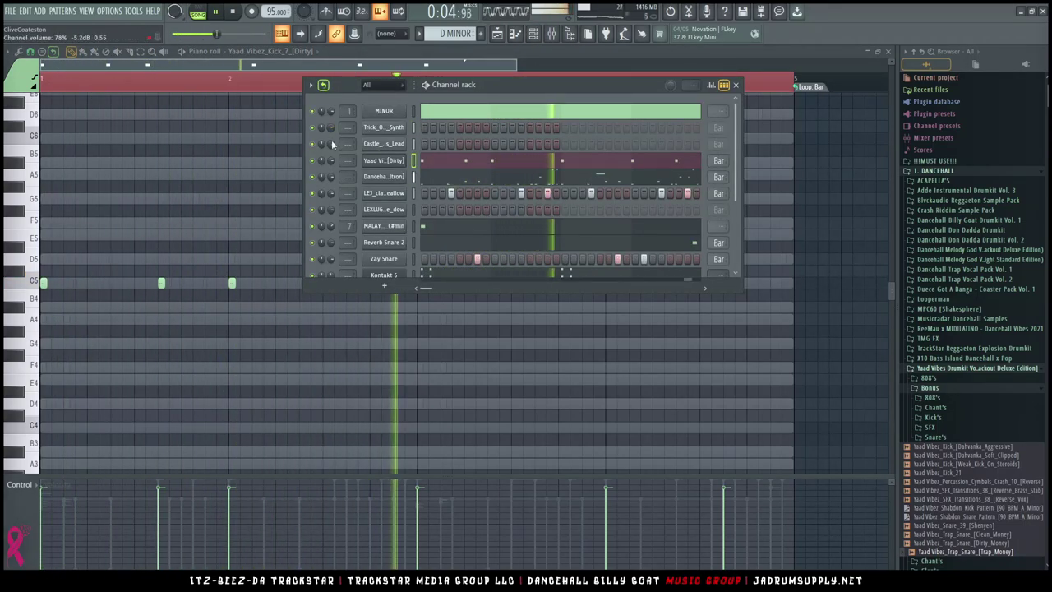
pyautogui.press('space')
pyautogui.press('space')
pyautogui.press('F9')
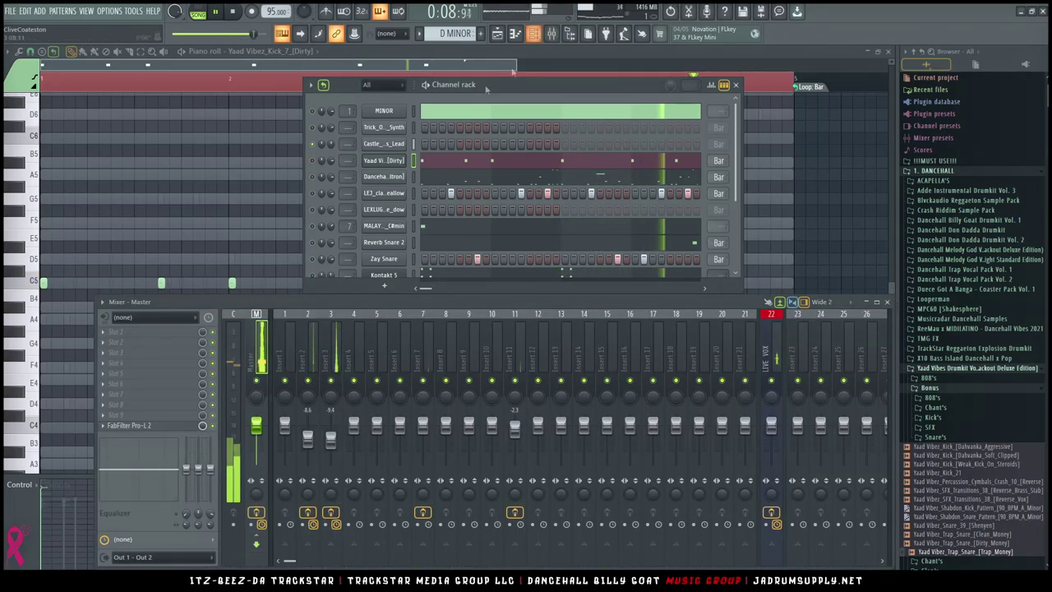
pyautogui.click(533, 34)
pyautogui.click(534, 34)
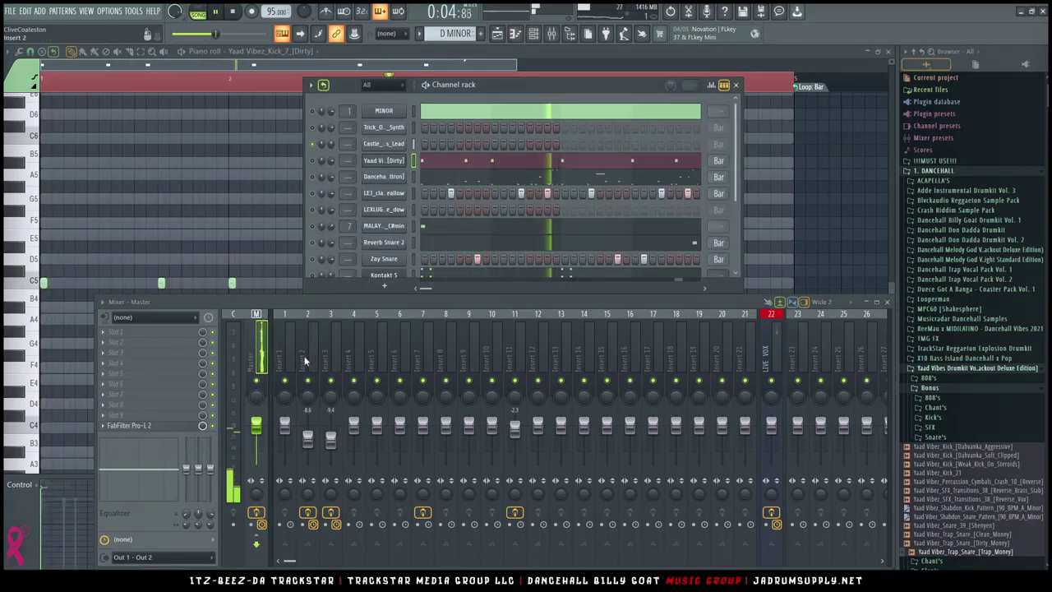
# Select mixer inserts 1 to 13 and shift them two slots to the right, freeing inserts 1 and 2
pyautogui.moveTo(280, 357); pyautogui.dragTo(566, 364)
pyautogui.hotkey('alt', 'Right')
pyautogui.hotkey('alt', 'Right')
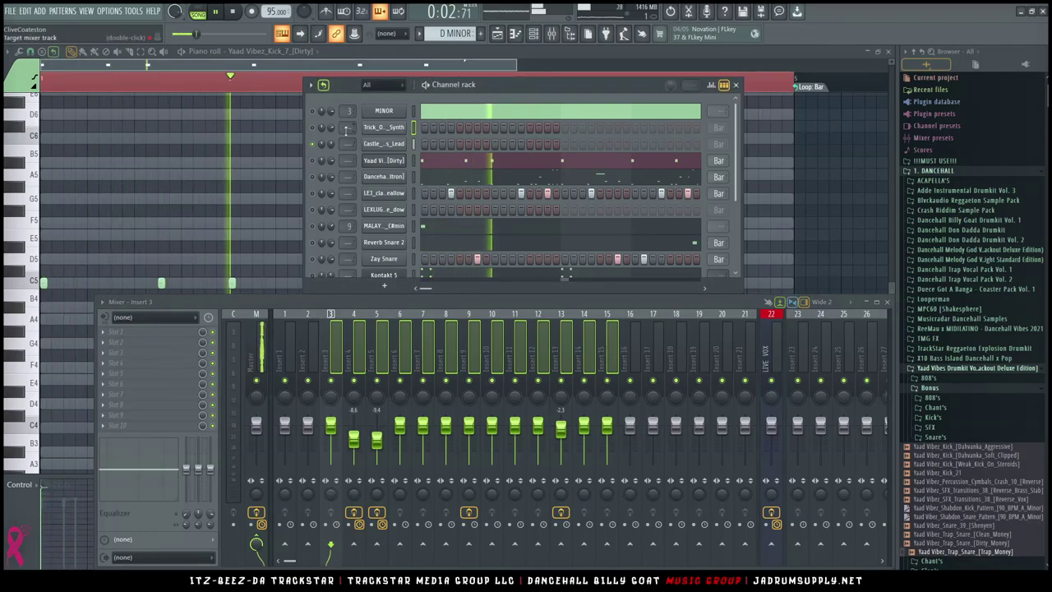
# Route the Trick_O synth channel to mixer insert 1 and the Castle lead channel to insert 2
pyautogui.scroll(1, 348, 128)
pyautogui.scroll(2, 347, 144)
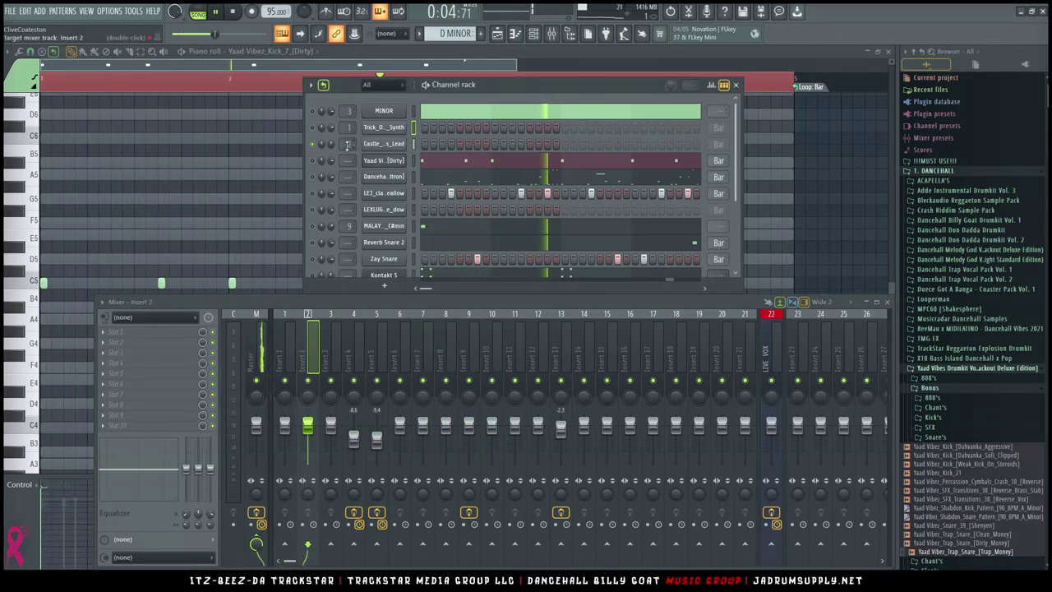
# Load the TMG_Devils Keys mixer track state on insert 2 and lower its fader to -4.2 dB
pyautogui.rightClick(324, 340)
pyautogui.moveTo(367, 310)
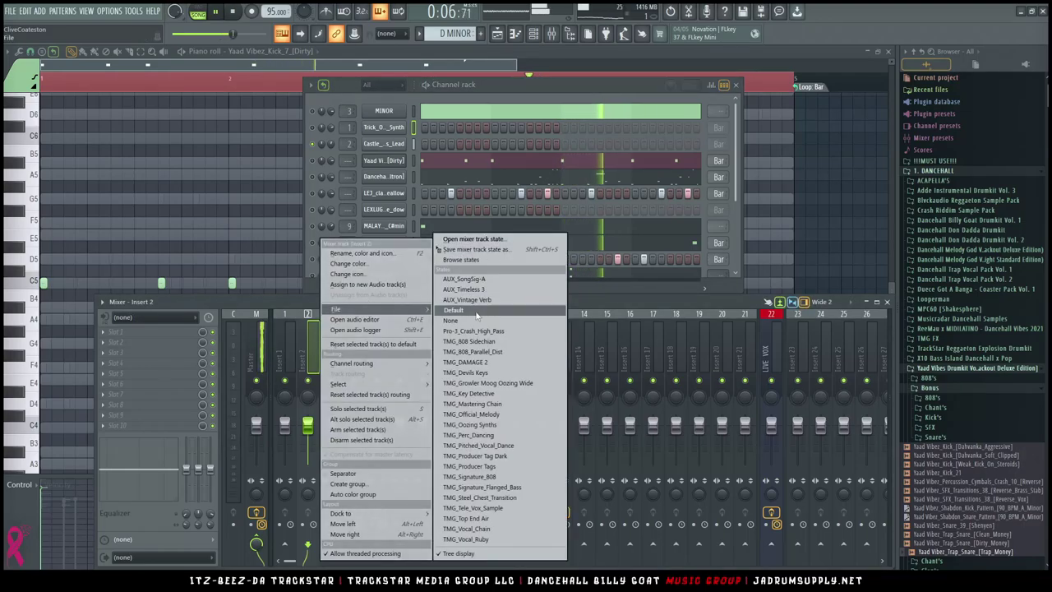
pyautogui.click(492, 372)
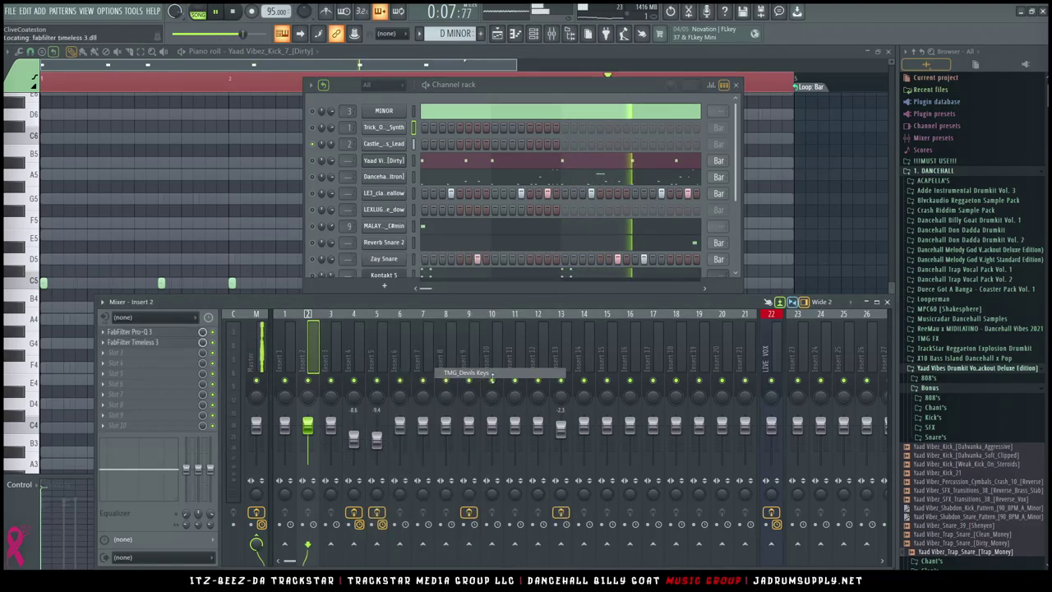
pyautogui.press('space')
pyautogui.moveTo(307, 424); pyautogui.dragTo(321, 442)
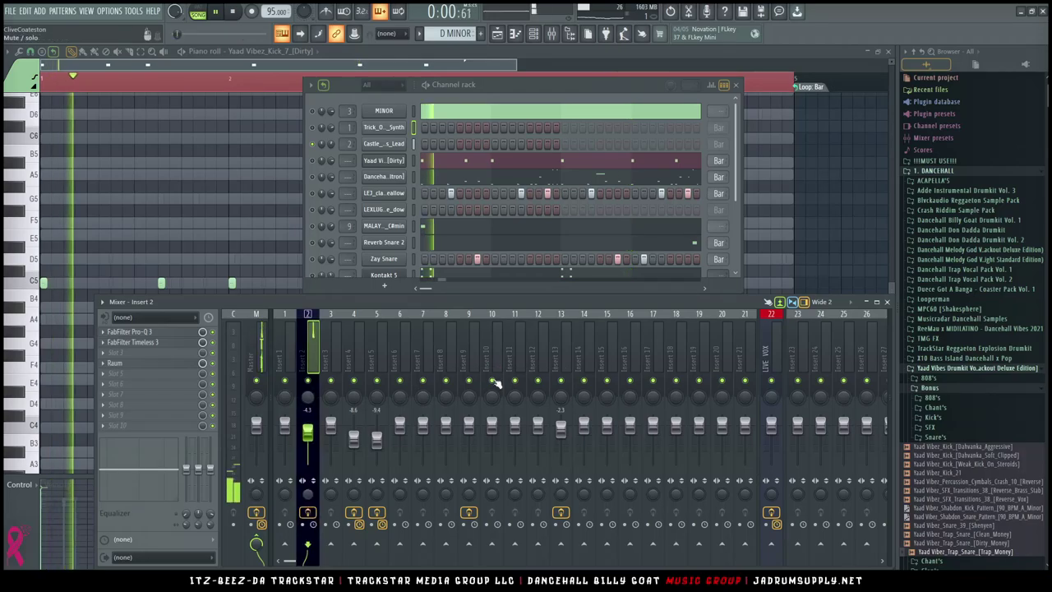
pyautogui.moveTo(309, 434); pyautogui.dragTo(309, 432)
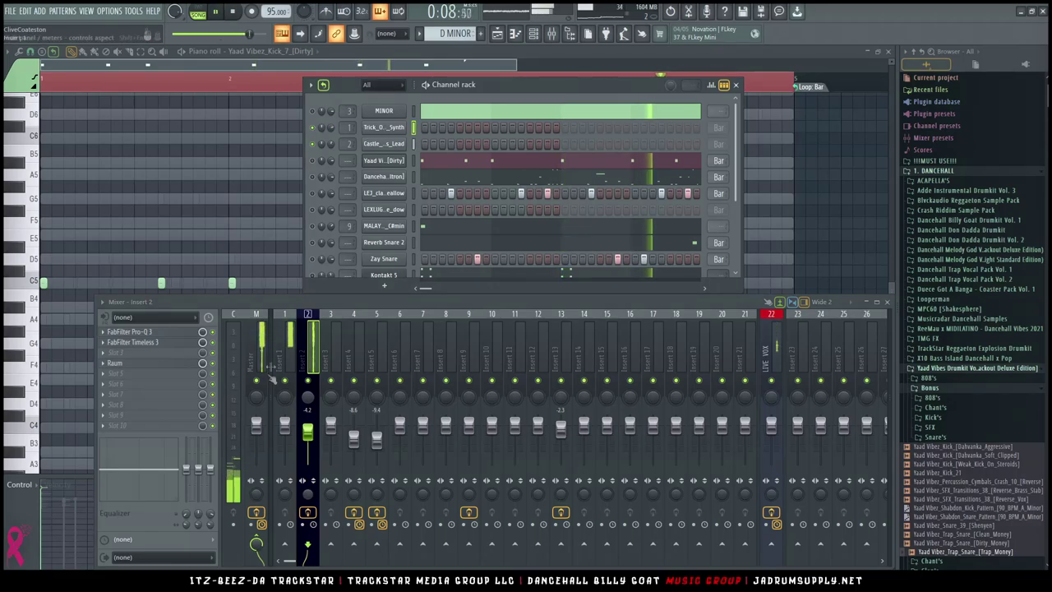
# Add Excite Audio's Lifeline Expanse effect to the first slot of mixer insert 1
pyautogui.click(292, 352)
pyautogui.click(141, 333)
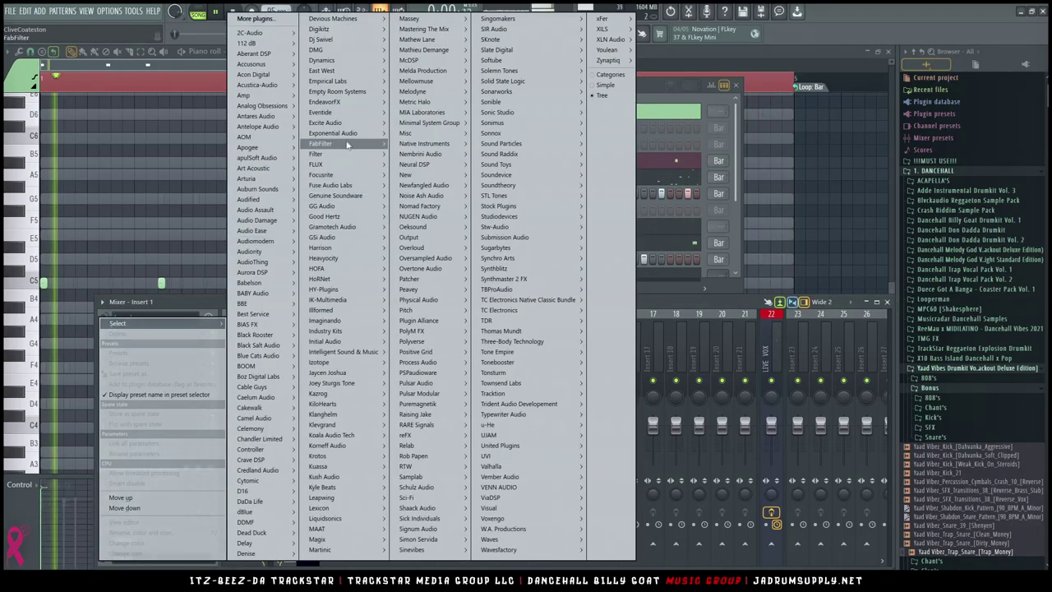
pyautogui.moveTo(353, 122)
pyautogui.click(456, 122)
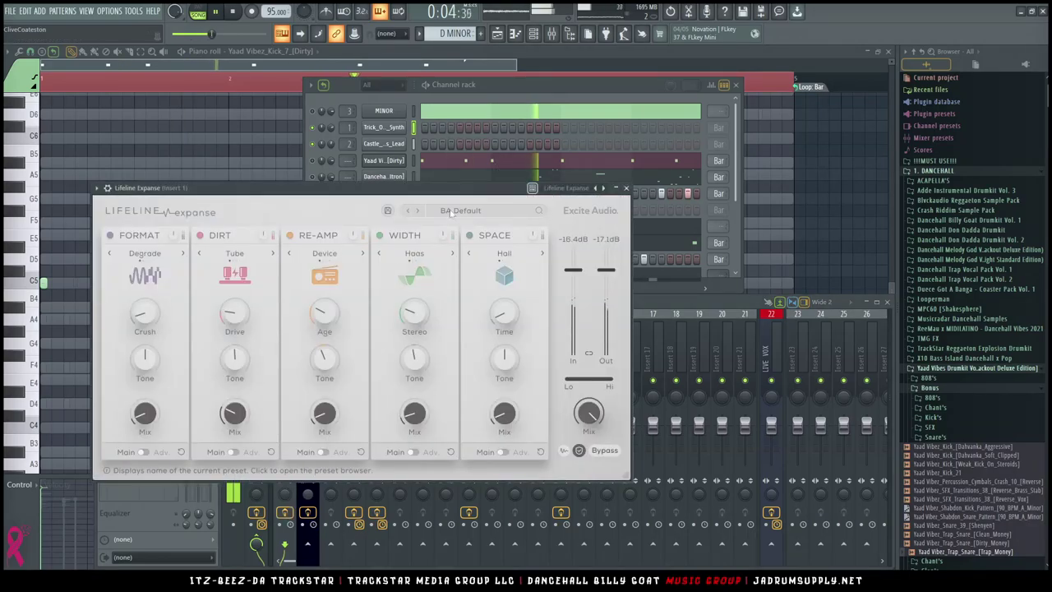
# Audition Lifeline Expanse's guitar presets, including GTR Glistening Lead, GTR Dreamweaver and GTR Angelic Space
pyautogui.click(456, 210)
pyautogui.moveTo(379, 351)
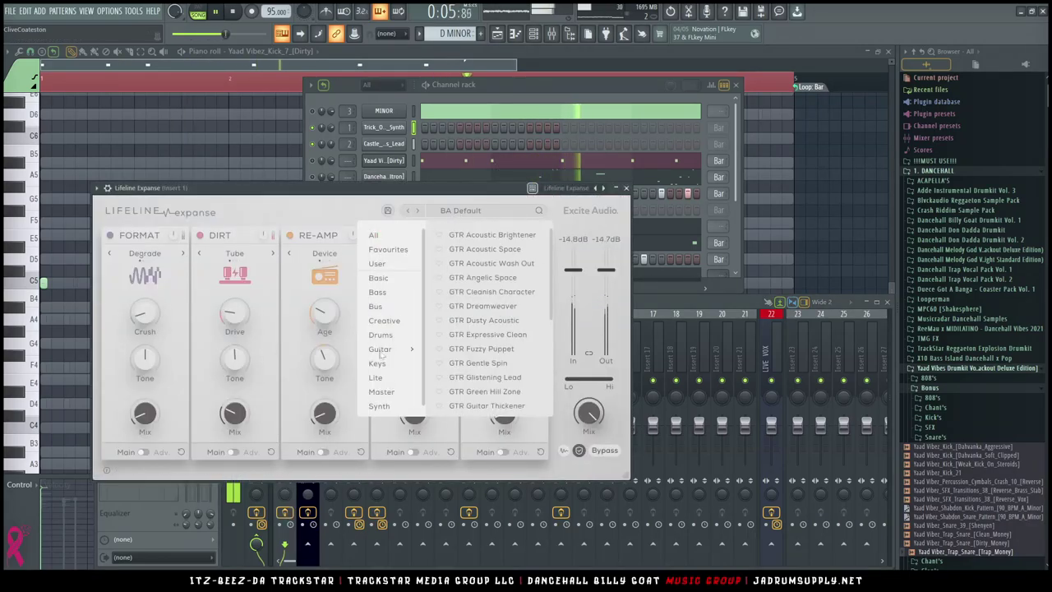
pyautogui.click(479, 363)
pyautogui.click(490, 378)
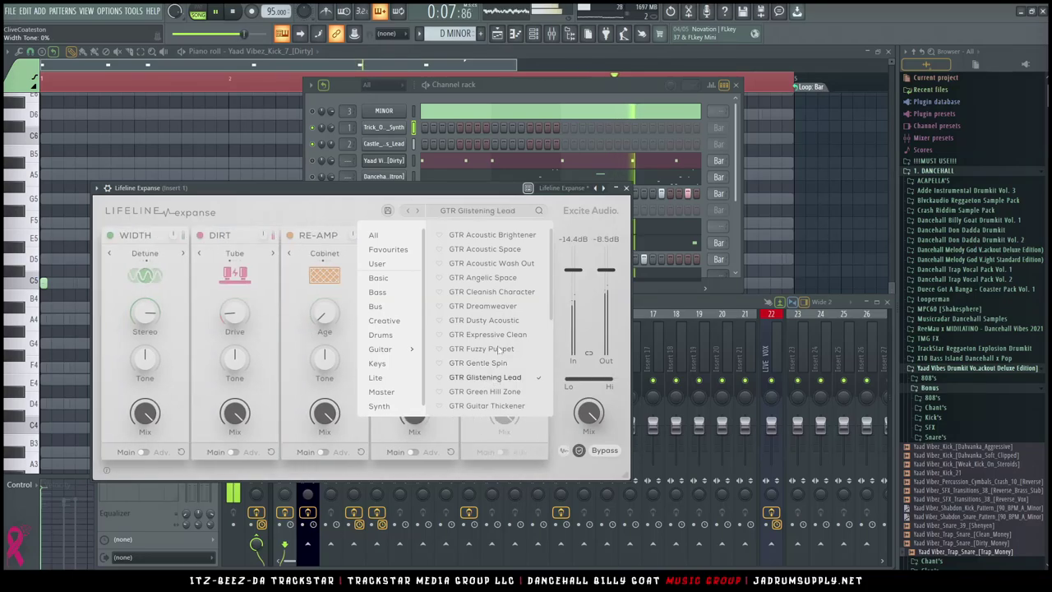
pyautogui.click(501, 306)
pyautogui.click(505, 277)
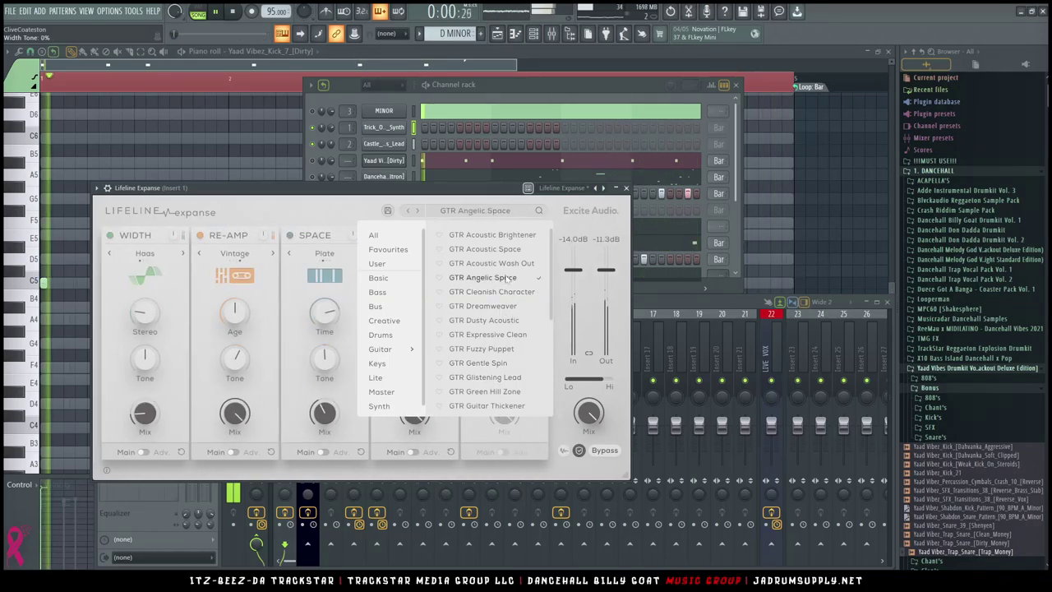
pyautogui.click(515, 264)
pyautogui.click(484, 349)
# Audition the keys presets KEY Haunted Piano, KEY Down the Hall and KEY Dusty Keys
pyautogui.moveTo(378, 363)
pyautogui.click(485, 319)
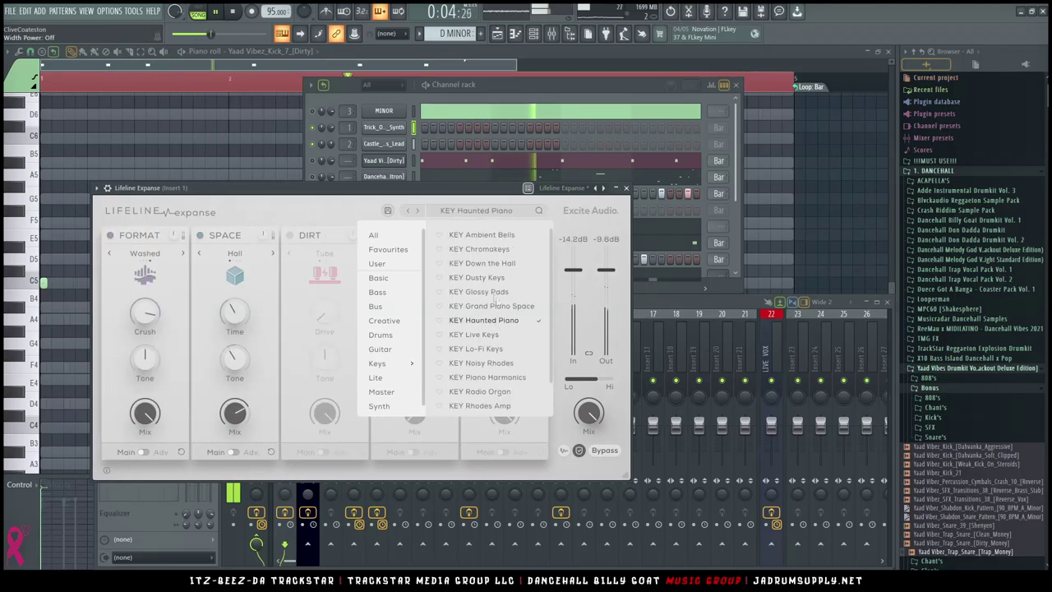
pyautogui.click(491, 263)
pyautogui.click(493, 278)
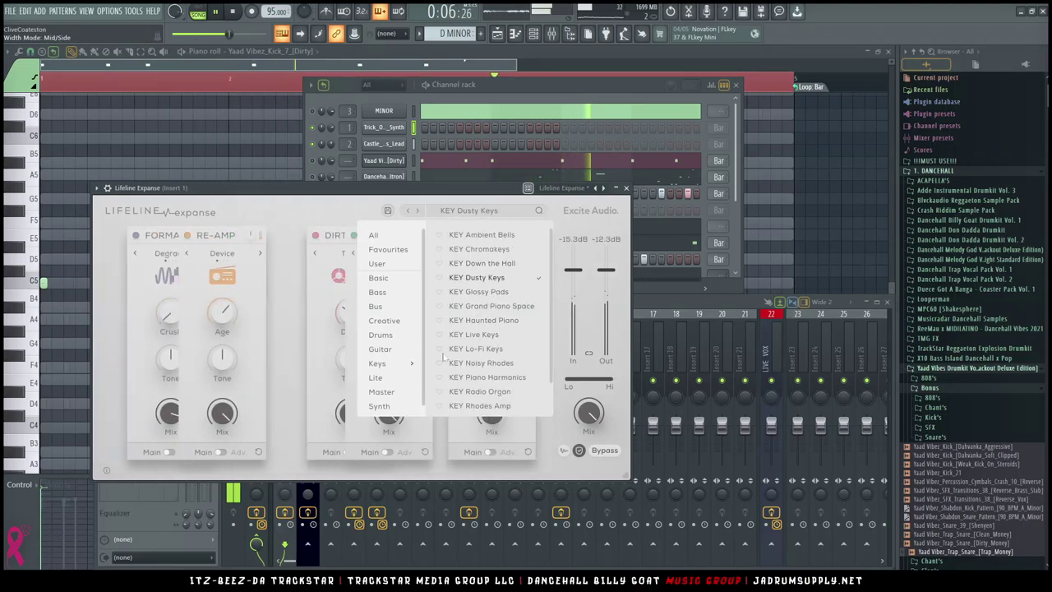
# Audition Lifeline Expanse's synth presets and load SYN Juno Spacer
pyautogui.moveTo(380, 406)
pyautogui.click(491, 293)
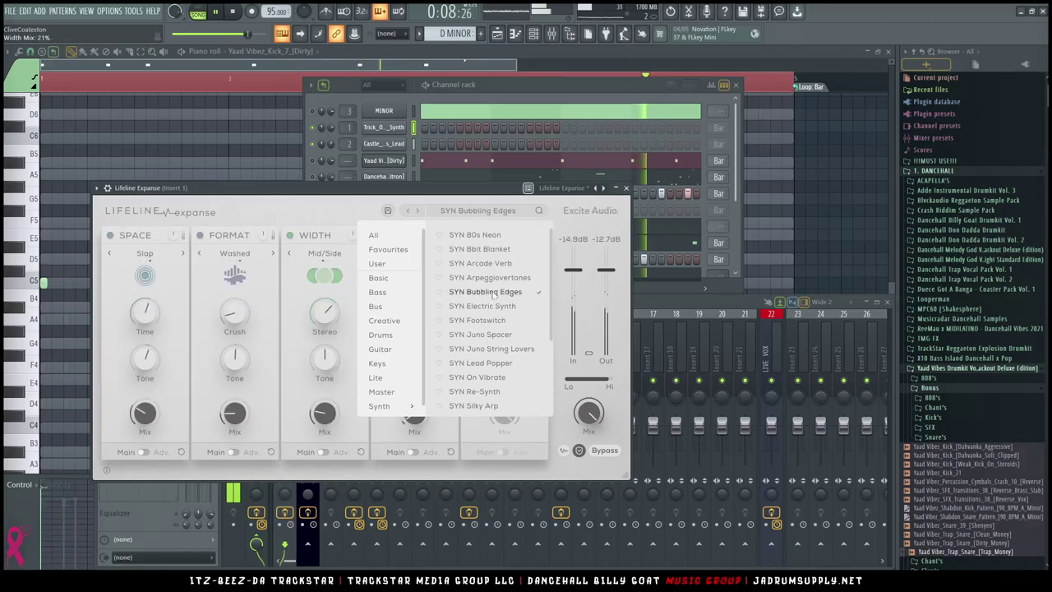
pyautogui.click(486, 306)
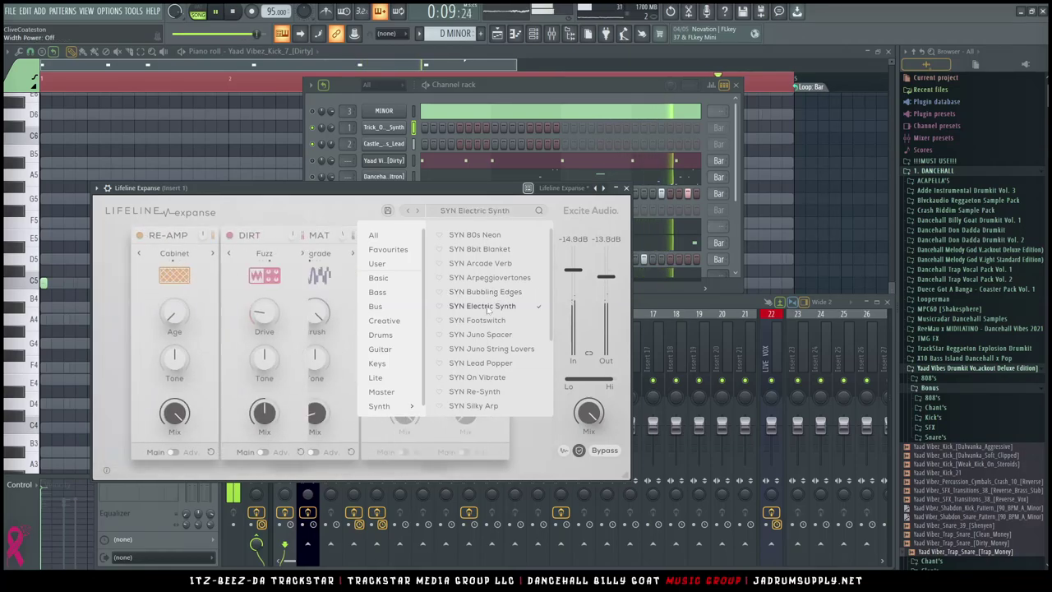
pyautogui.click(488, 250)
pyautogui.click(493, 264)
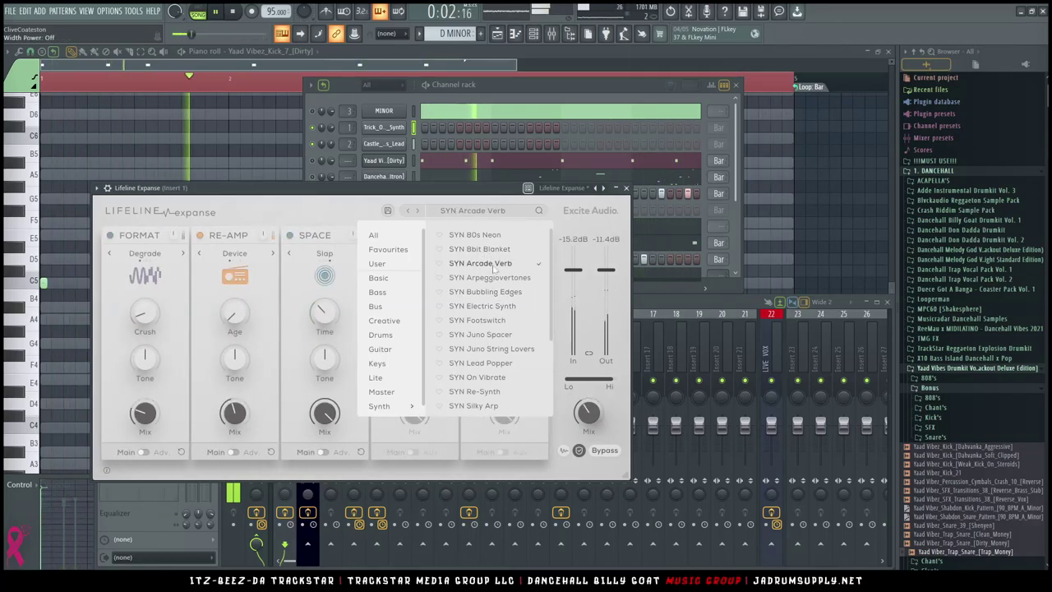
pyautogui.click(494, 279)
pyautogui.click(494, 391)
pyautogui.scroll(-2, 494, 368)
pyautogui.click(492, 398)
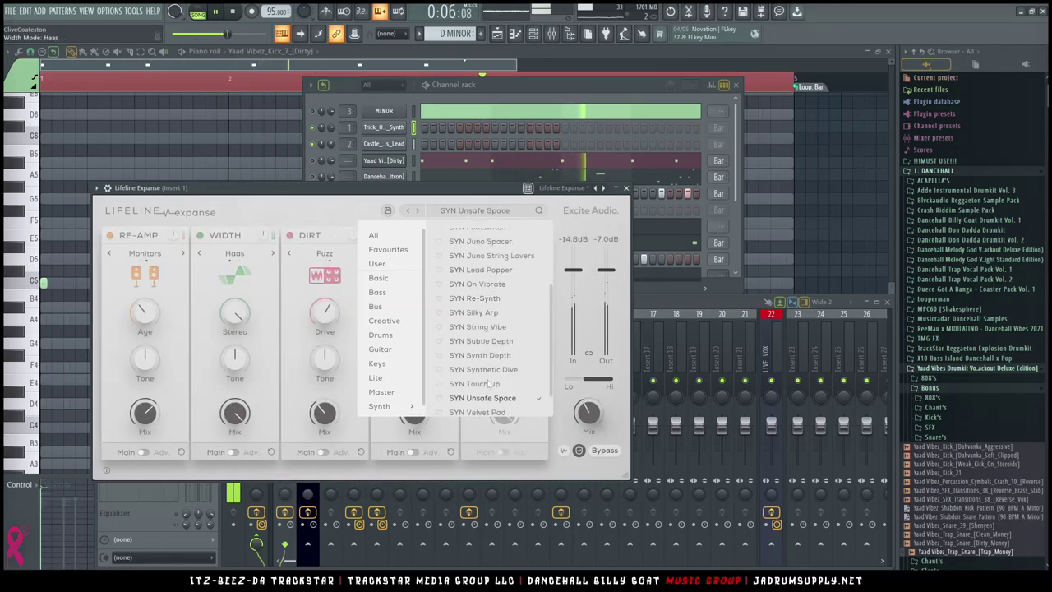
pyautogui.click(493, 369)
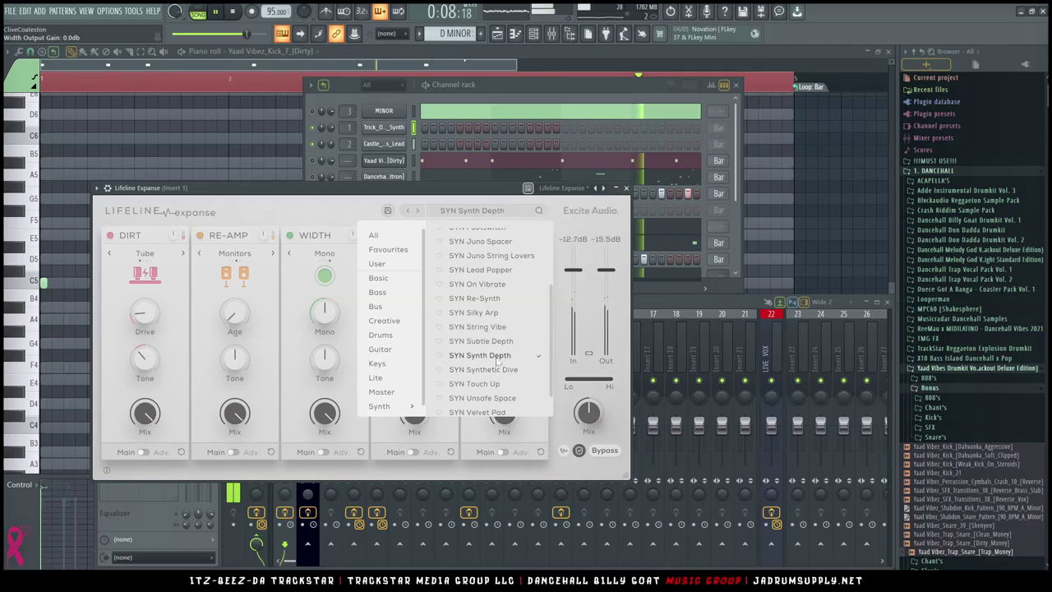
pyautogui.click(485, 411)
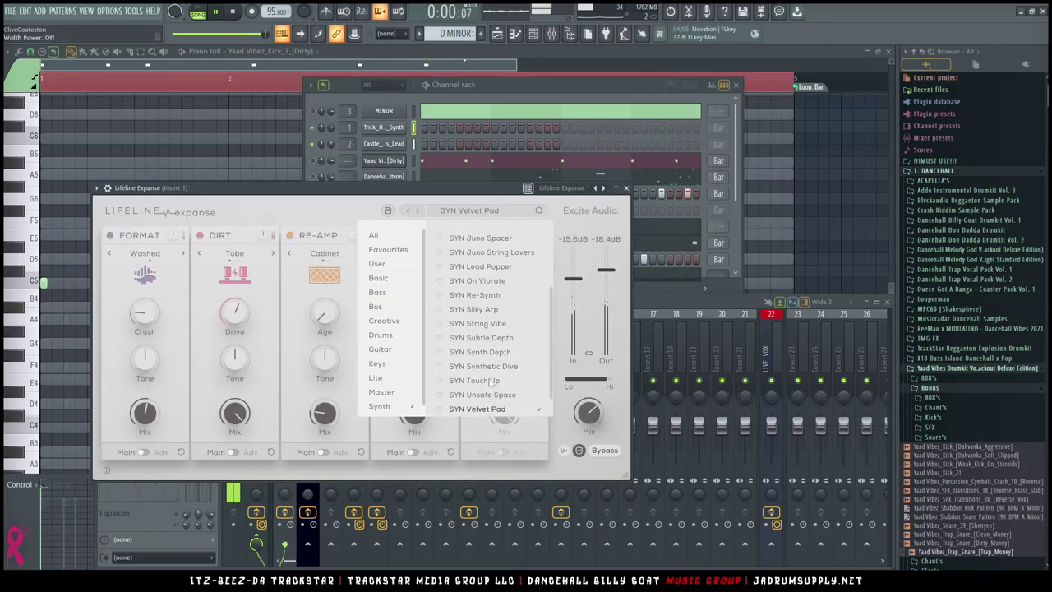
pyautogui.click(481, 266)
pyautogui.click(485, 237)
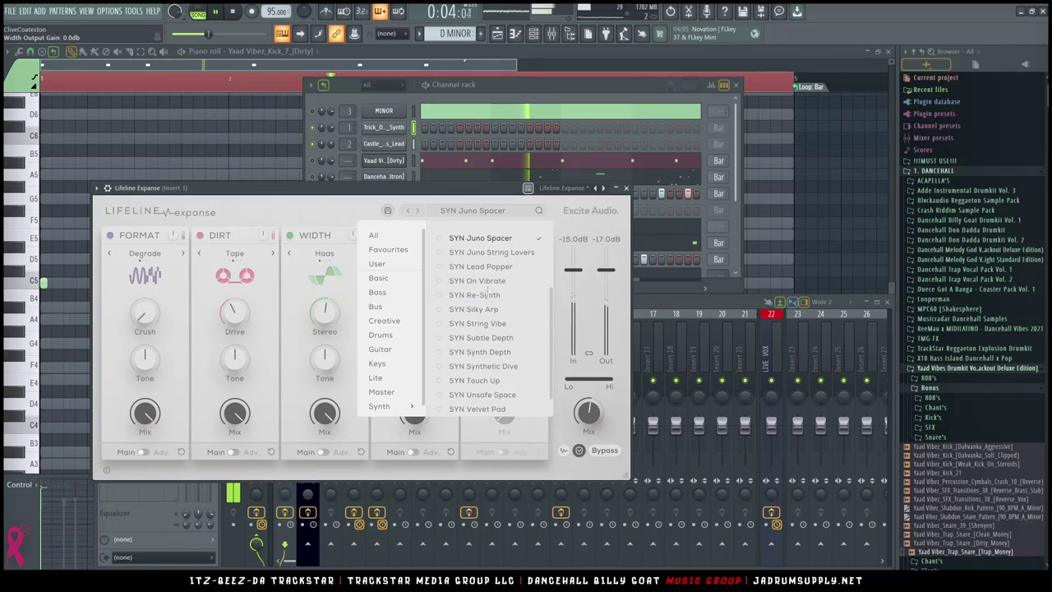
# Close the Lifeline Expanse window and set mixer insert 2's fader to -3.6 dB
pyautogui.click(535, 80)
pyautogui.click(271, 185)
pyautogui.click(626, 191)
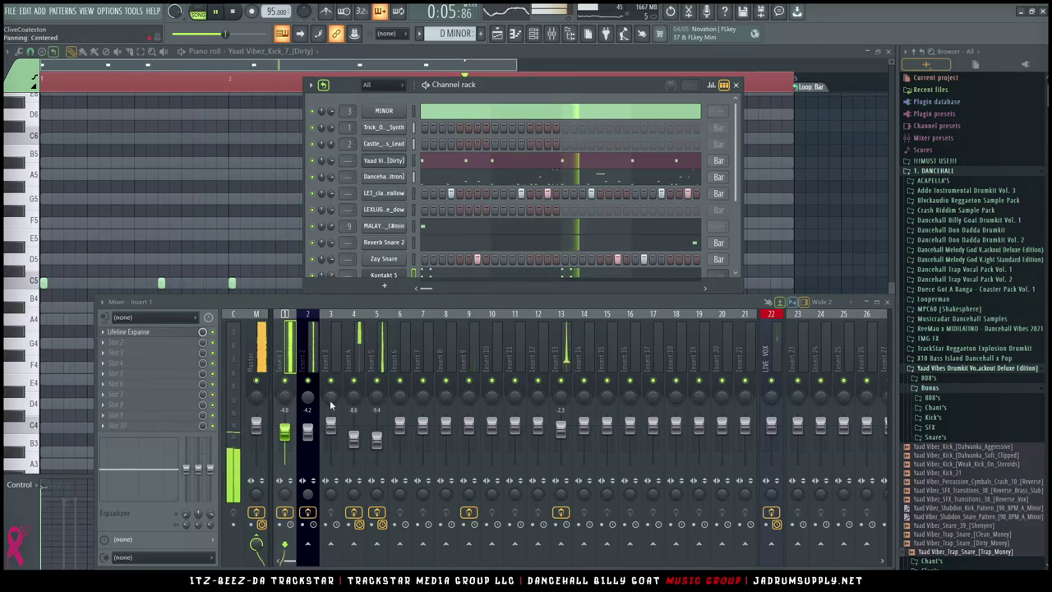
pyautogui.click(308, 429)
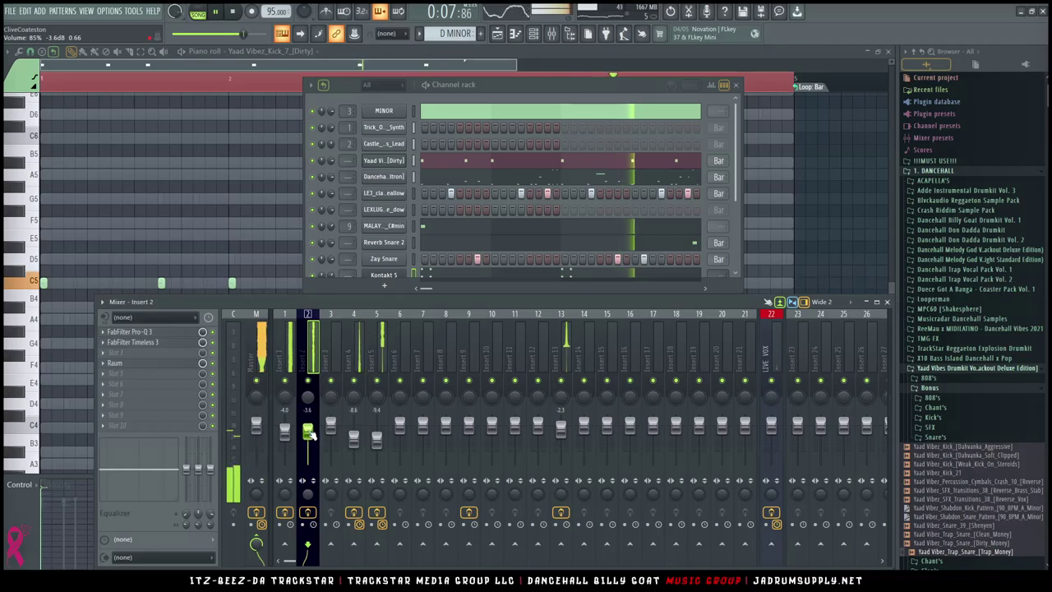
# In the Kontakt 5 piano roll, copy bar 1's second D4–F4–A4 chord to step 11 of bar 2 and of bar 4
pyautogui.click(448, 275)
pyautogui.scroll(-2, 448, 278)
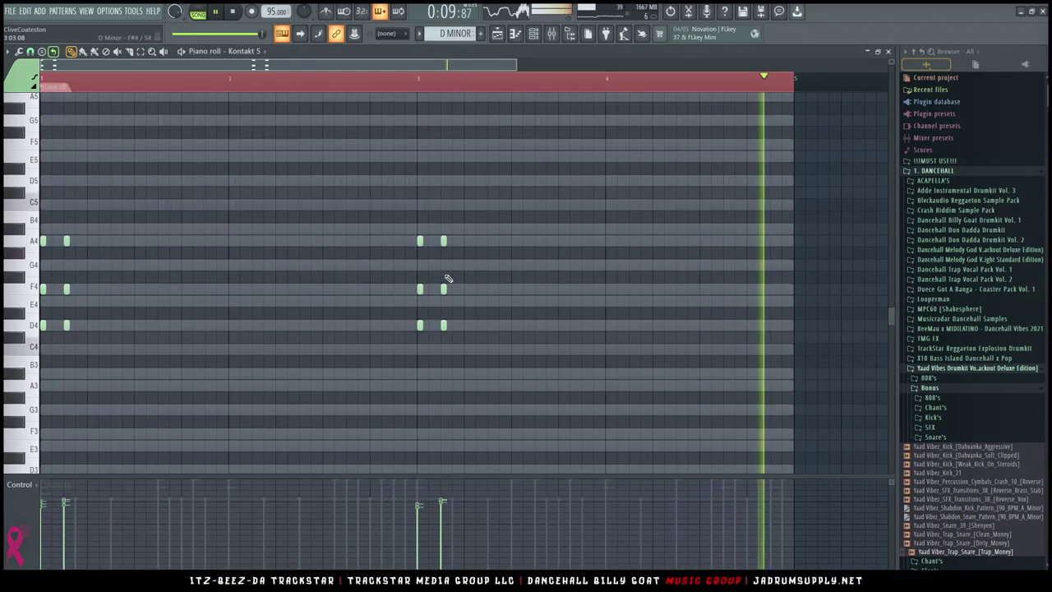
pyautogui.keyDown('ctrl'); pyautogui.moveTo(125, 367); pyautogui.dragTo(42, 224); pyautogui.keyUp('ctrl')
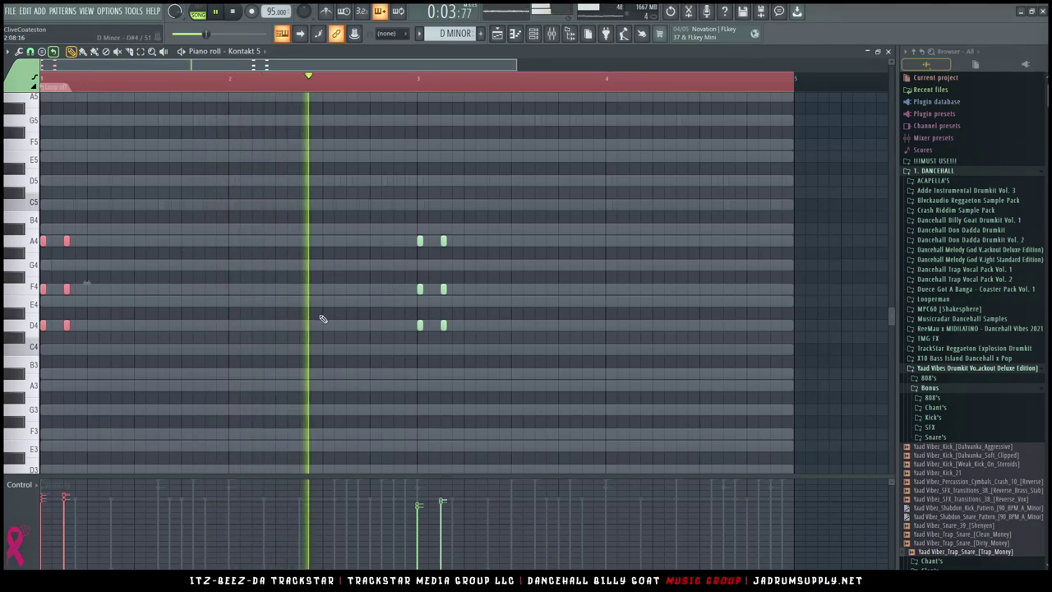
pyautogui.keyDown('ctrl'); pyautogui.moveTo(56, 224); pyautogui.dragTo(138, 390); pyautogui.keyUp('ctrl')
pyautogui.moveTo(74, 329); pyautogui.dragTo(347, 326)
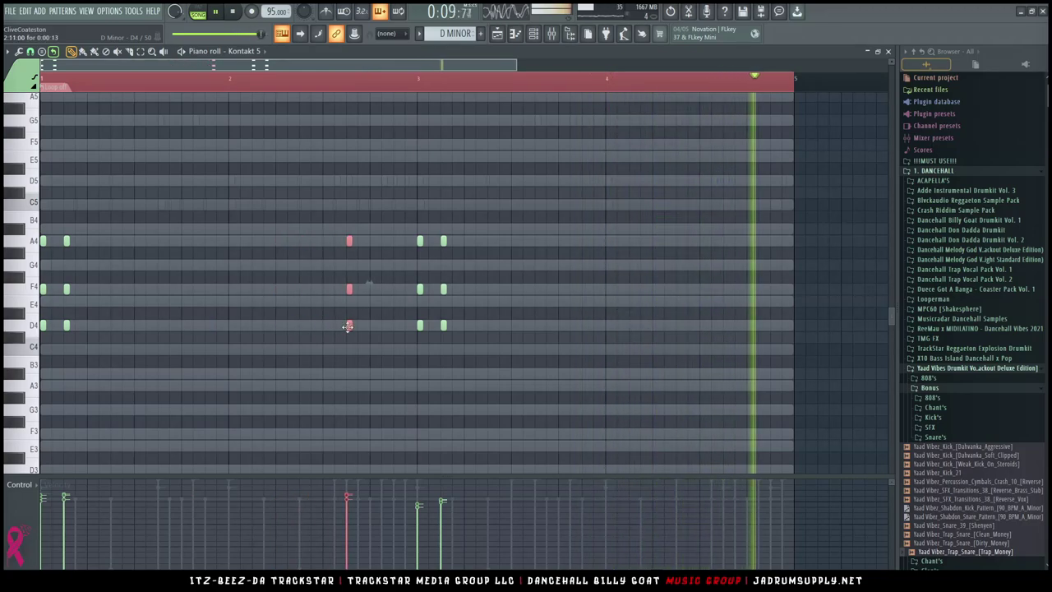
pyautogui.keyDown('shift'); pyautogui.moveTo(347, 326); pyautogui.dragTo(727, 323); pyautogui.keyUp('shift')
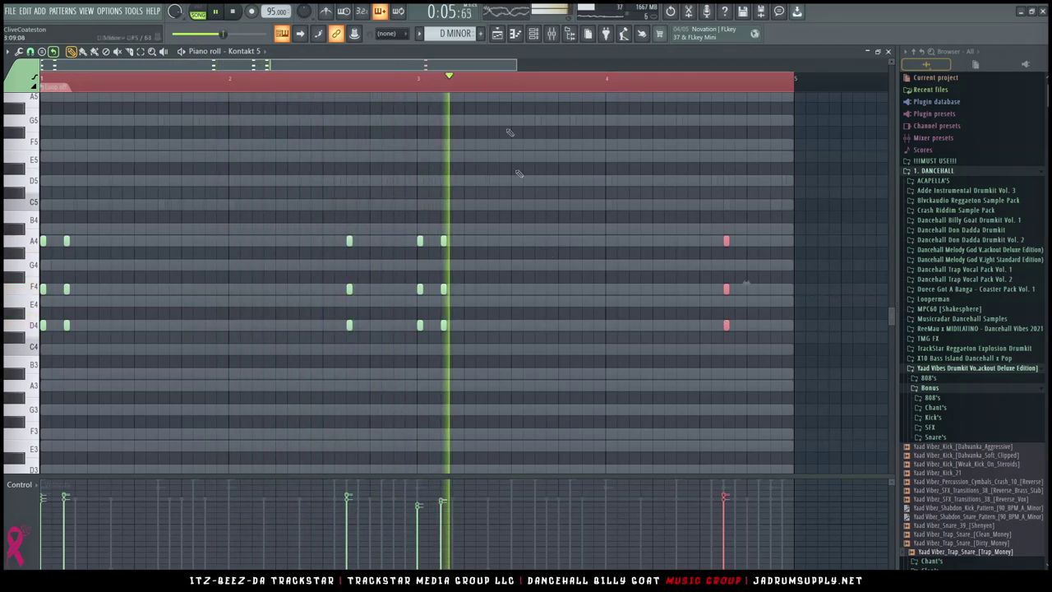
# Enlarge the Channel rack and add a SynthMaster2 instrument channel from the kv331audio plugins
pyautogui.click(533, 32)
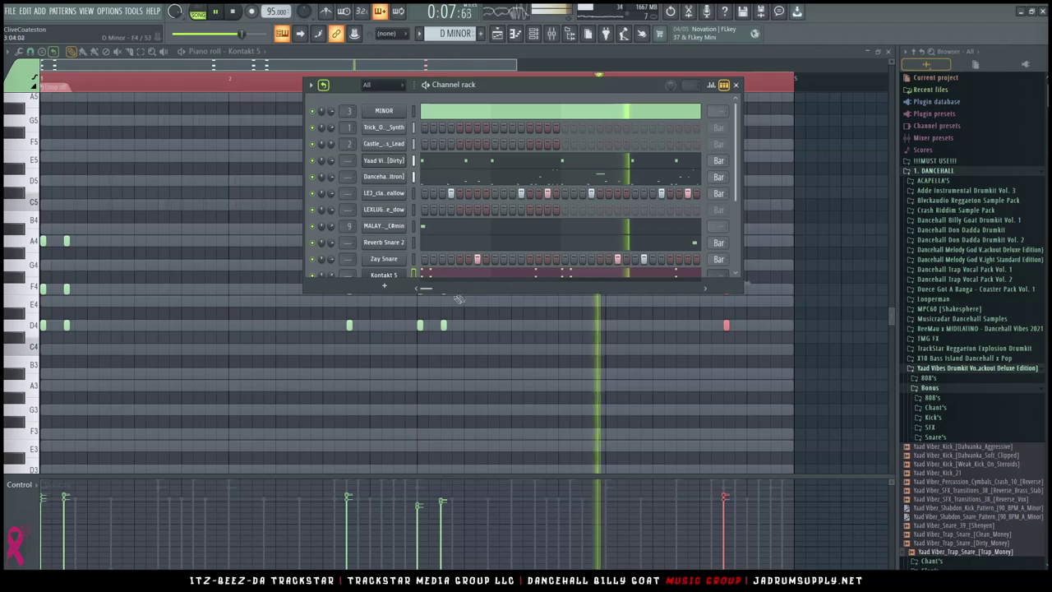
pyautogui.moveTo(461, 291); pyautogui.dragTo(461, 355)
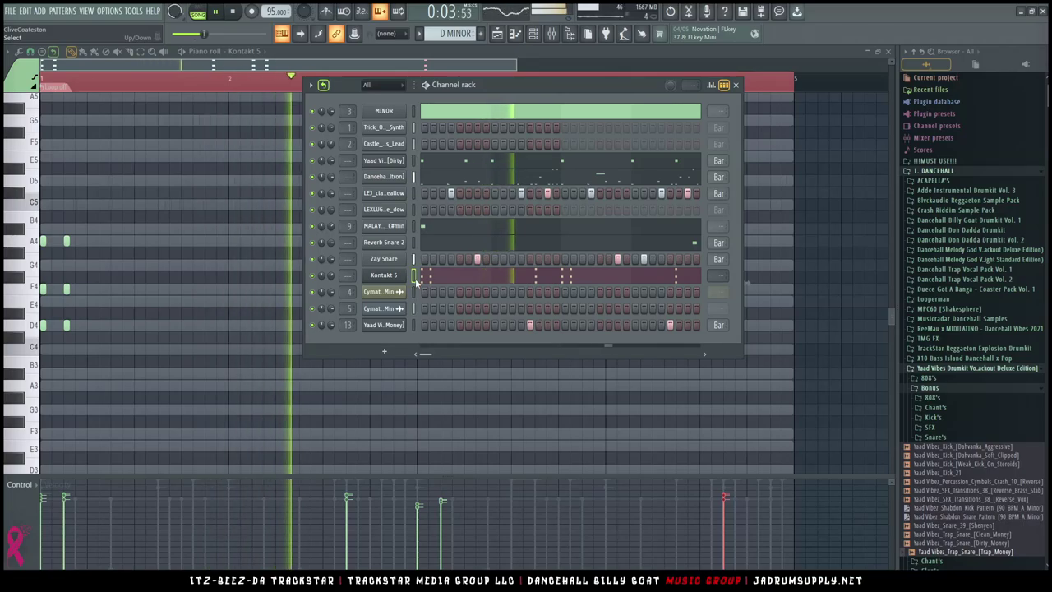
pyautogui.click(384, 352)
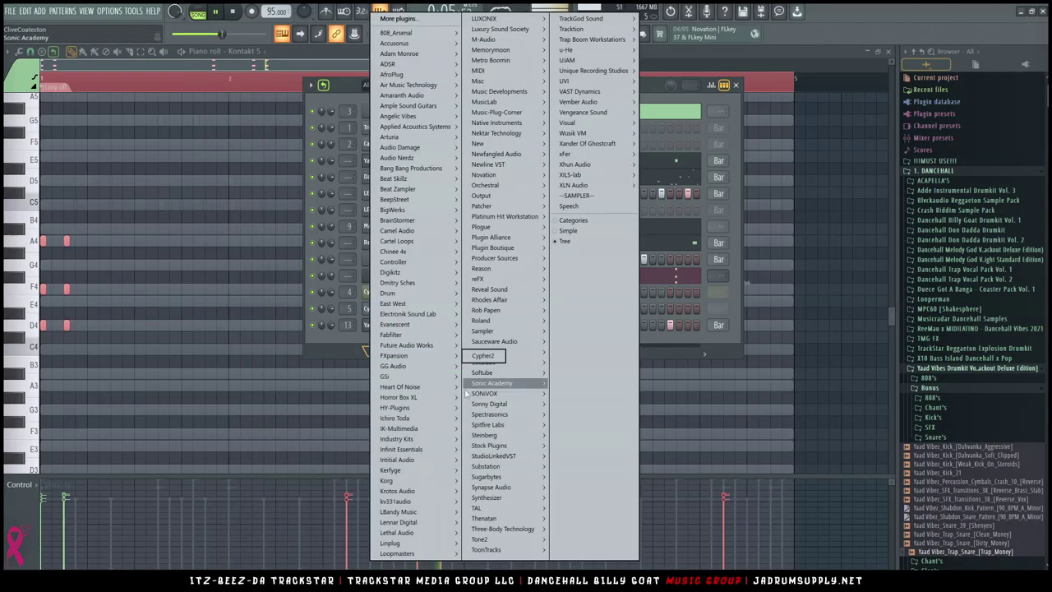
pyautogui.click(490, 501)
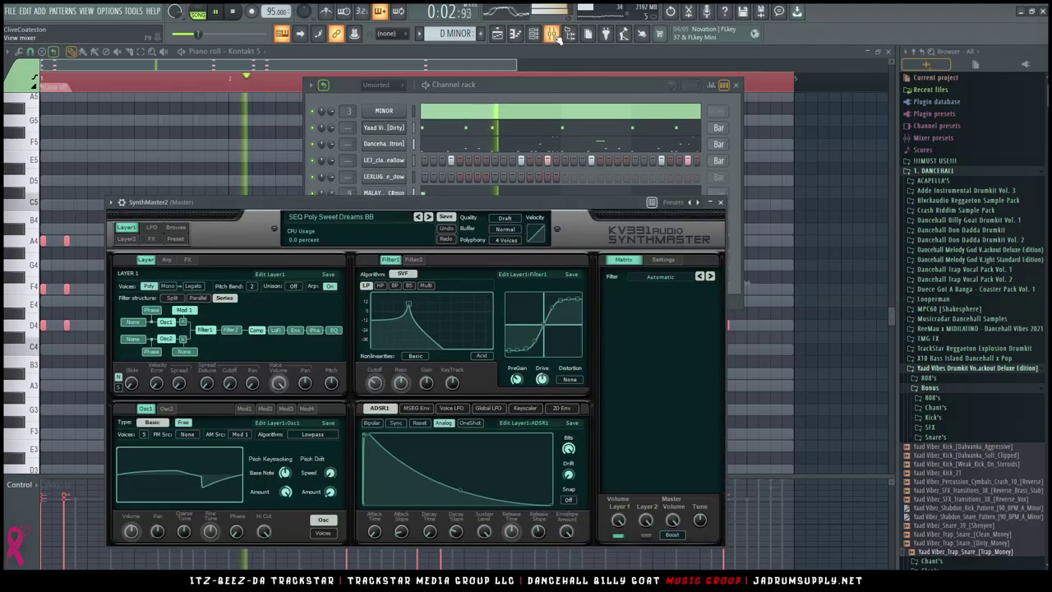
# Set the mixer faders to -14.5 dB on insert 5, -6.7 dB on insert 4 and -4.3 dB on insert 1
pyautogui.press('F9')
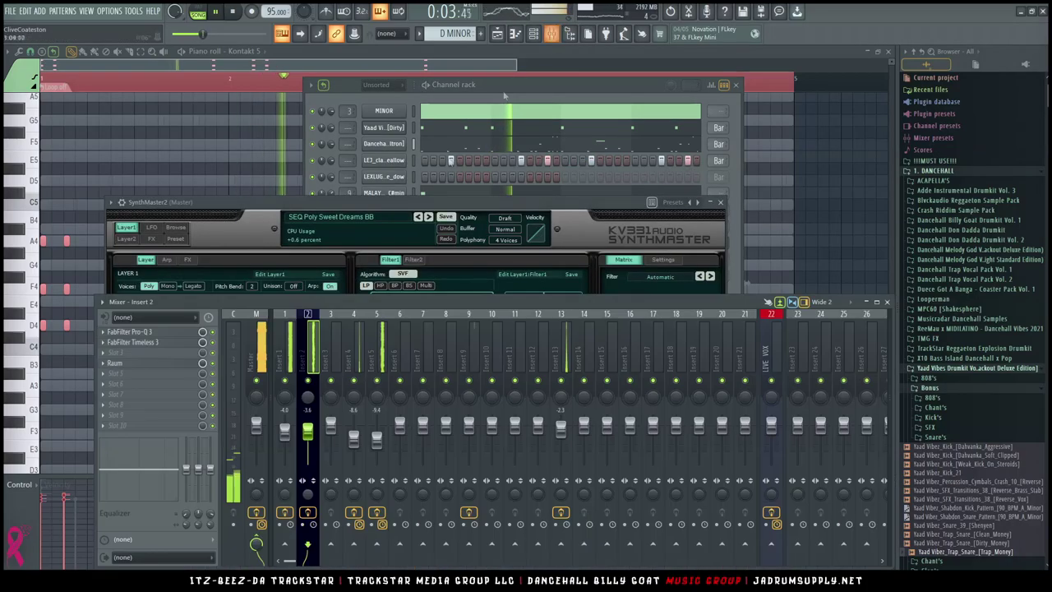
pyautogui.rightClick(380, 383)
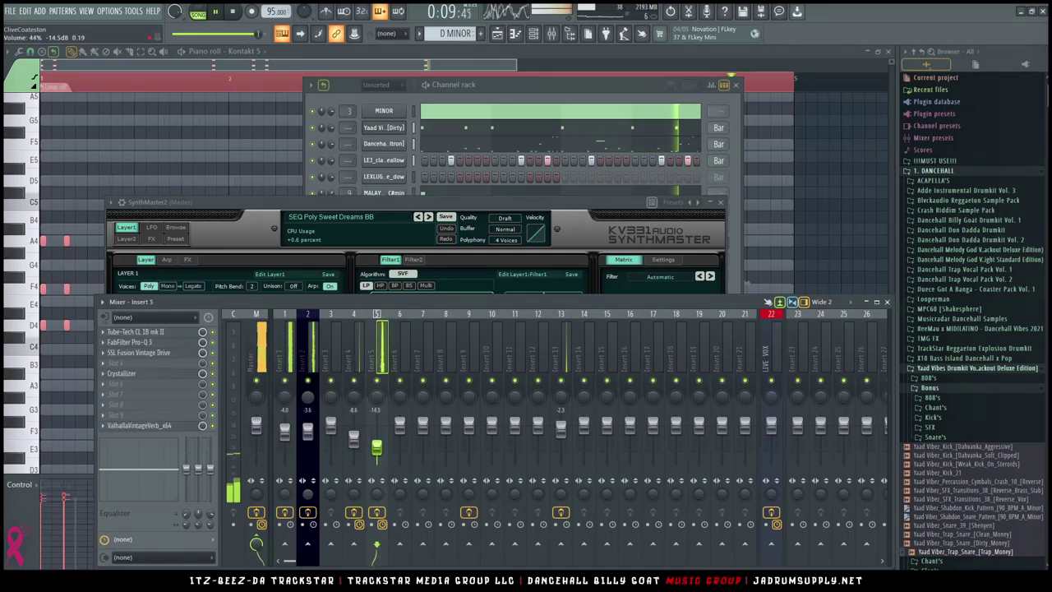
pyautogui.click(354, 440)
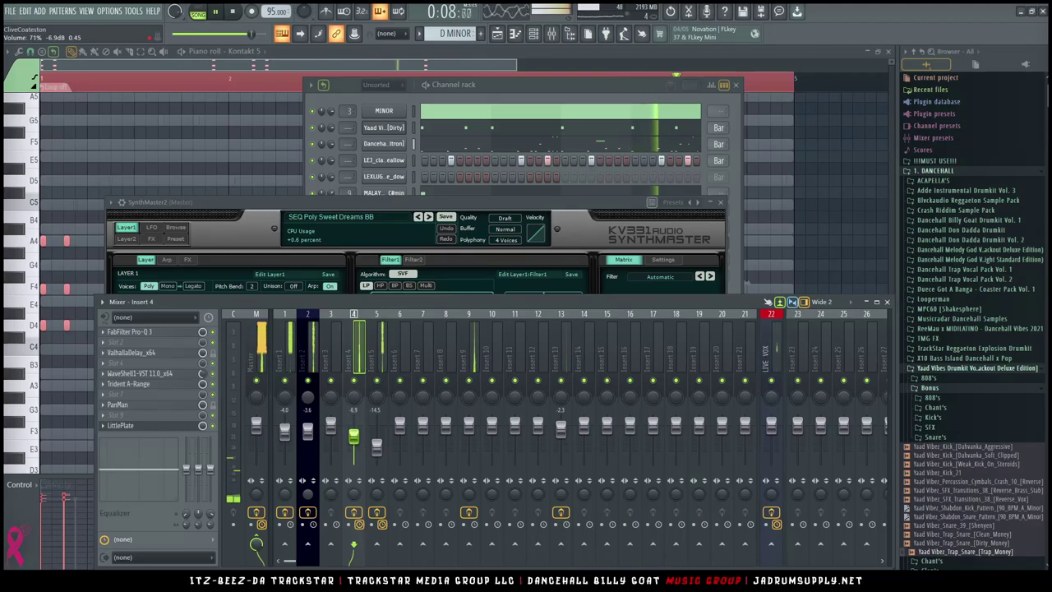
pyautogui.press('space')
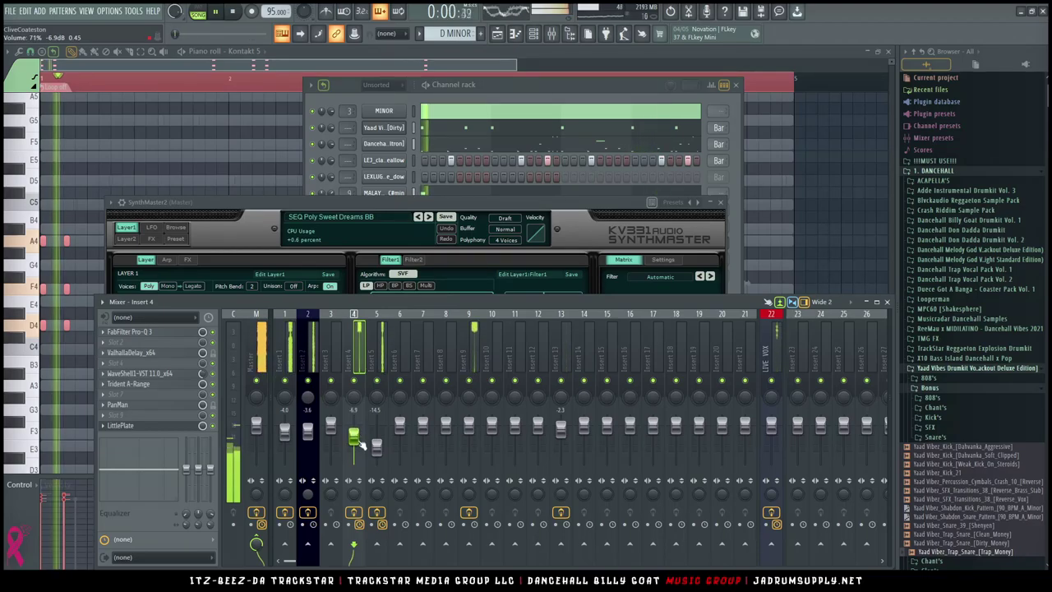
pyautogui.rightClick(355, 383)
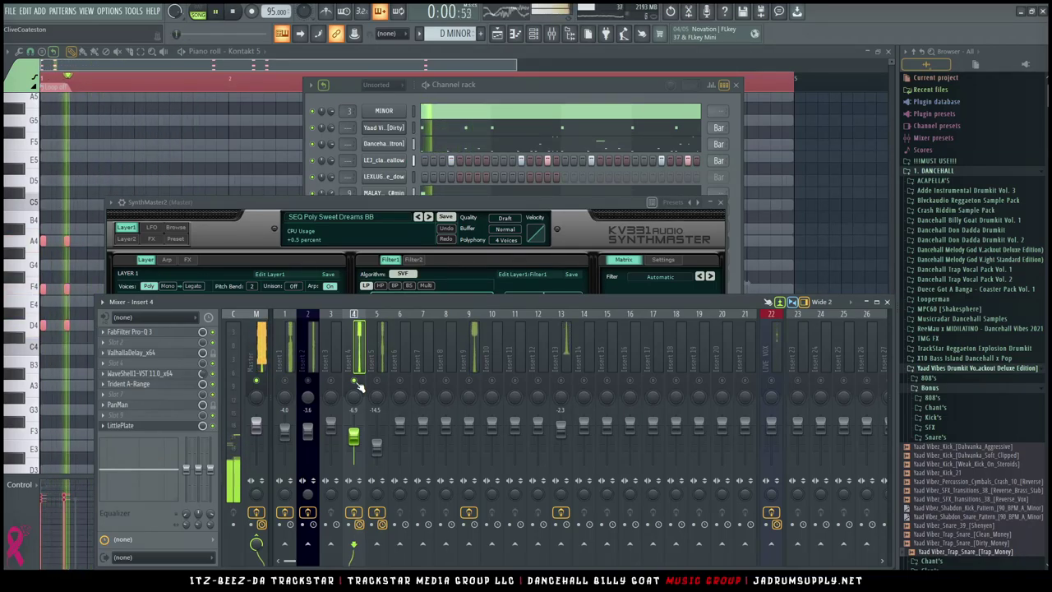
pyautogui.rightClick(355, 381)
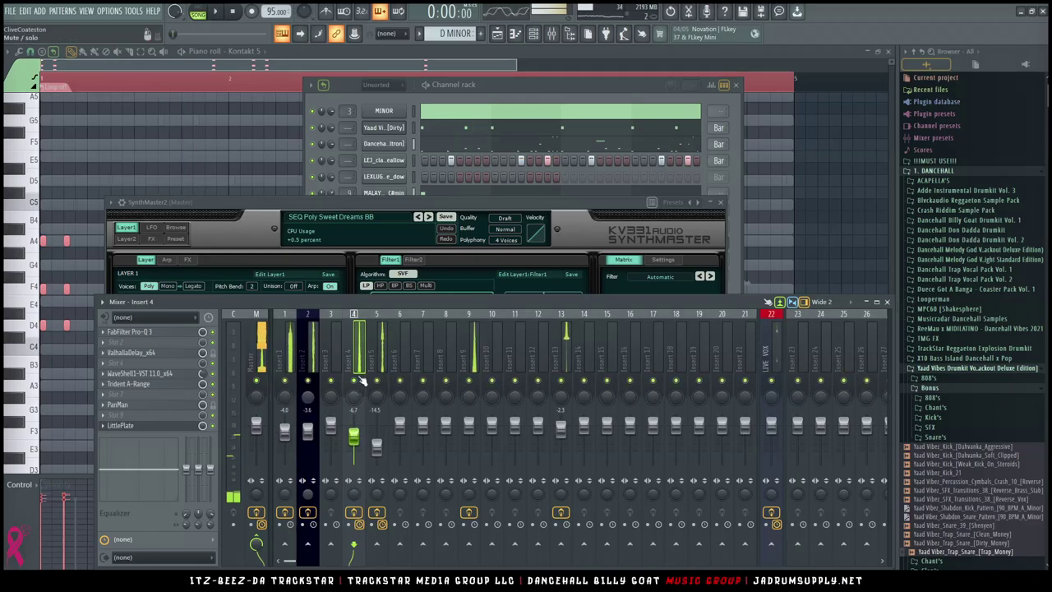
pyautogui.click(577, 87)
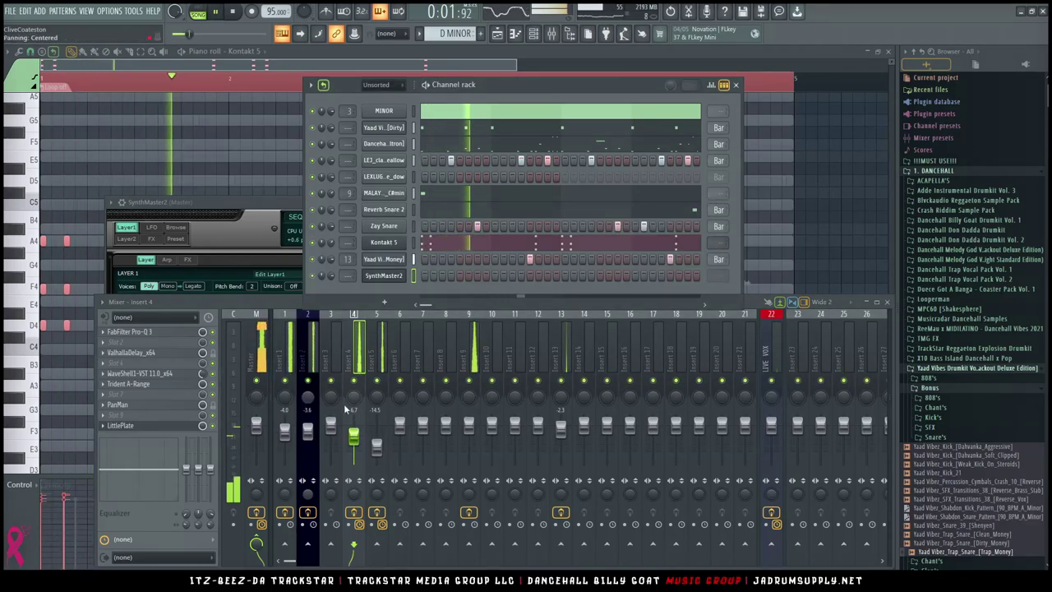
pyautogui.moveTo(285, 430); pyautogui.dragTo(285, 432)
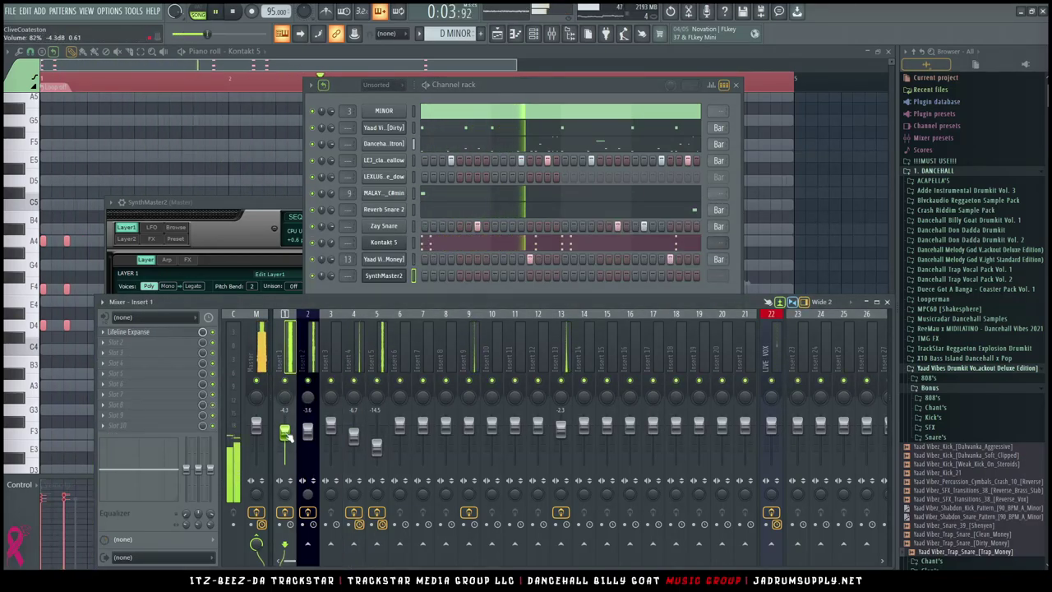
# Copy the Kontakt 5 chord pattern into the SynthMaster2 channel and solo that channel
pyautogui.click(412, 243)
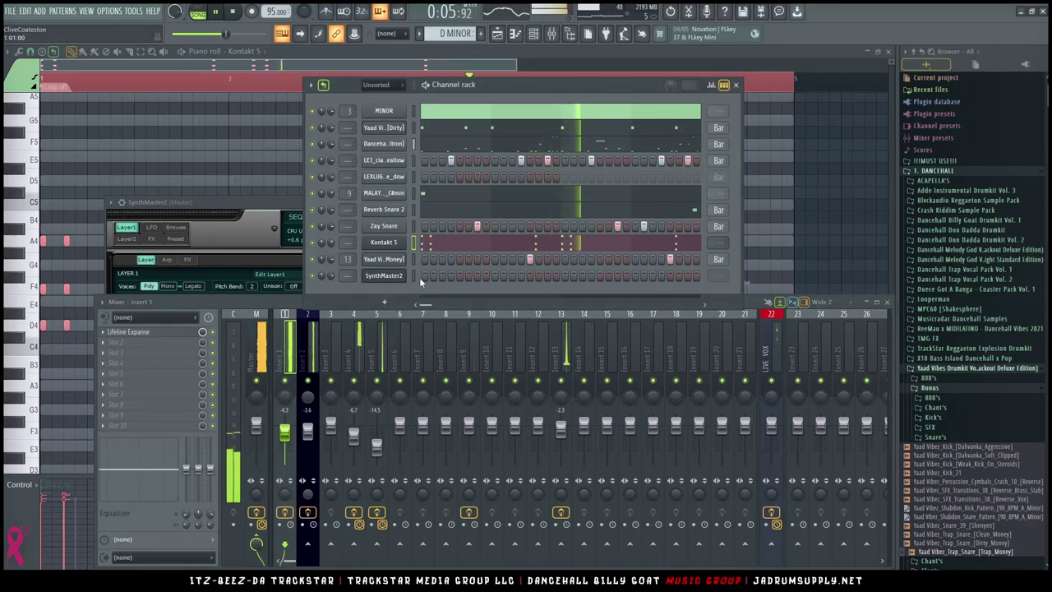
pyautogui.click(413, 276)
pyautogui.hotkey('ctrl', 'v')
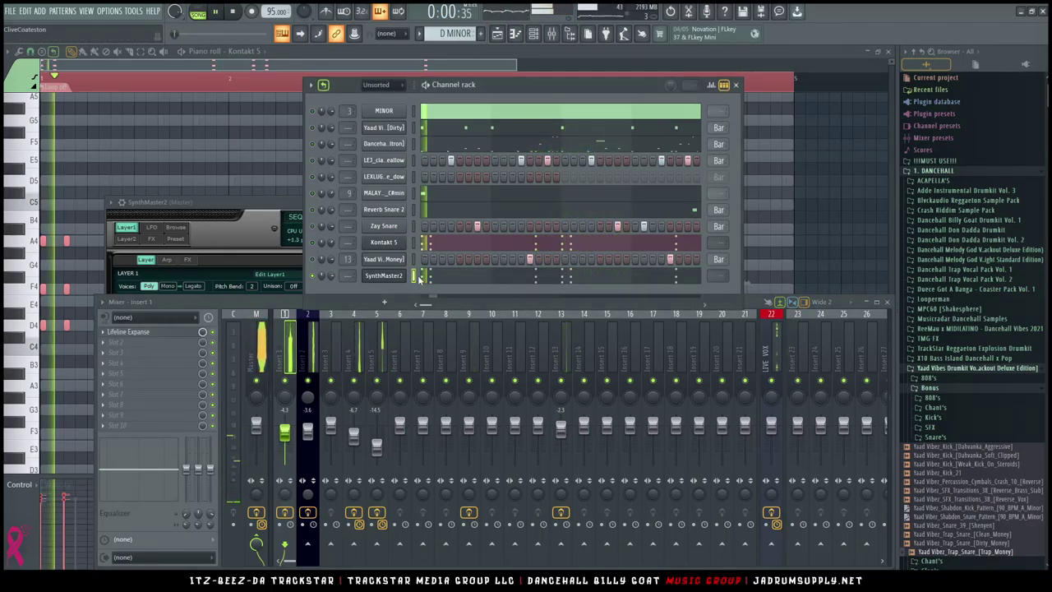
# Enable Make bridged in SynthMaster2's processing options
pyautogui.click(183, 237)
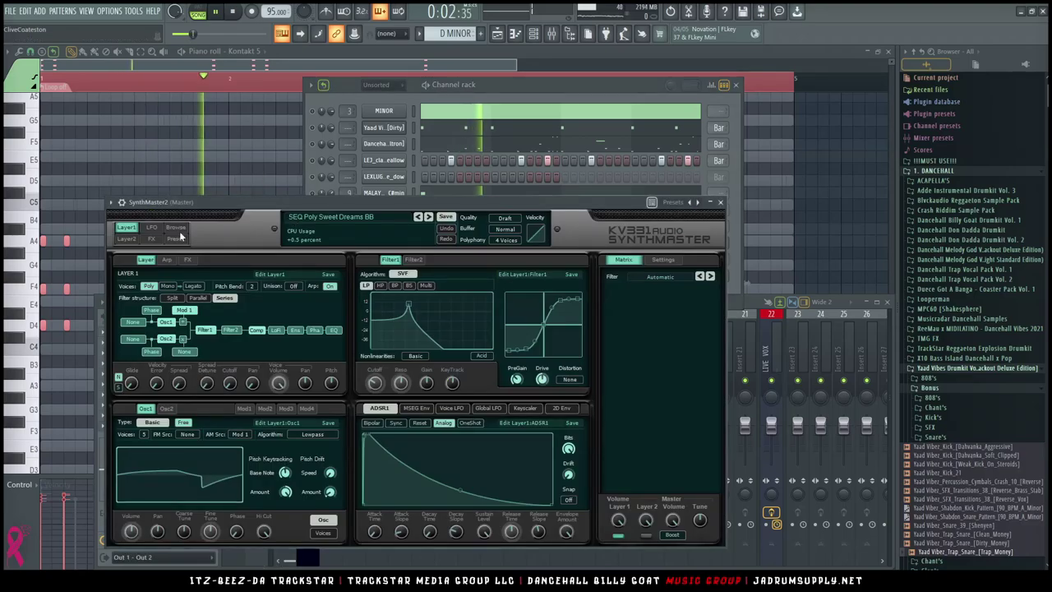
pyautogui.click(120, 201)
pyautogui.click(156, 245)
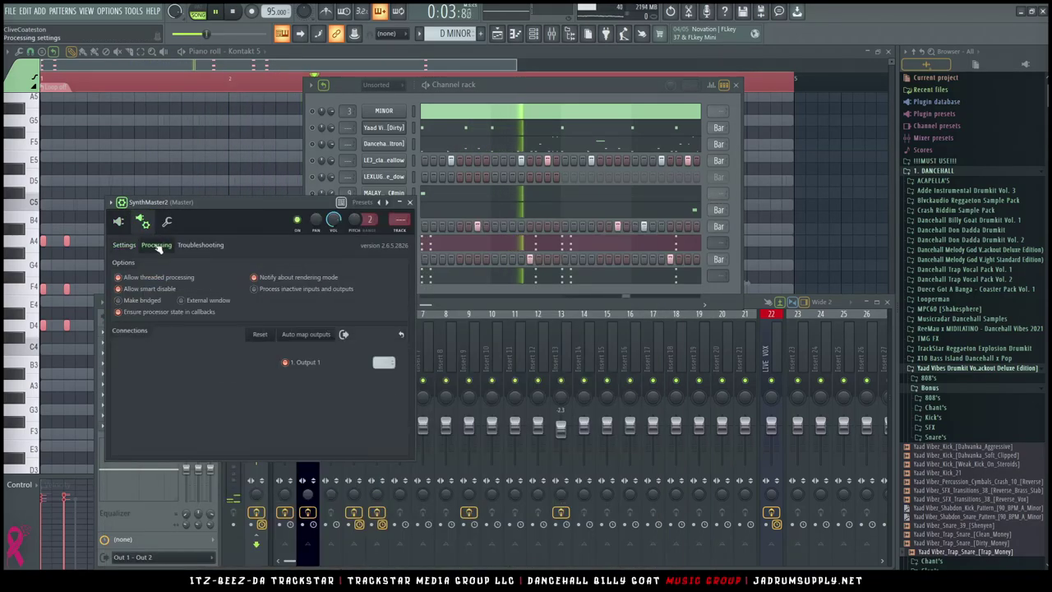
pyautogui.click(143, 300)
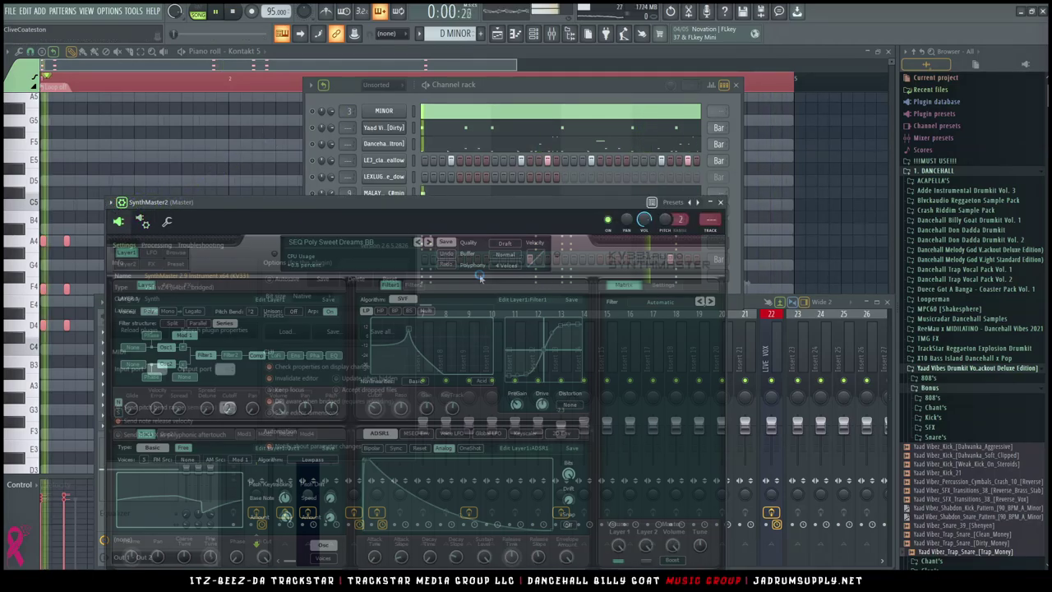
# In the SynthMaster2 piano roll, make the chords legato and extend the last D4–F4–A4 chord to the end of bar 4
pyautogui.click(618, 278)
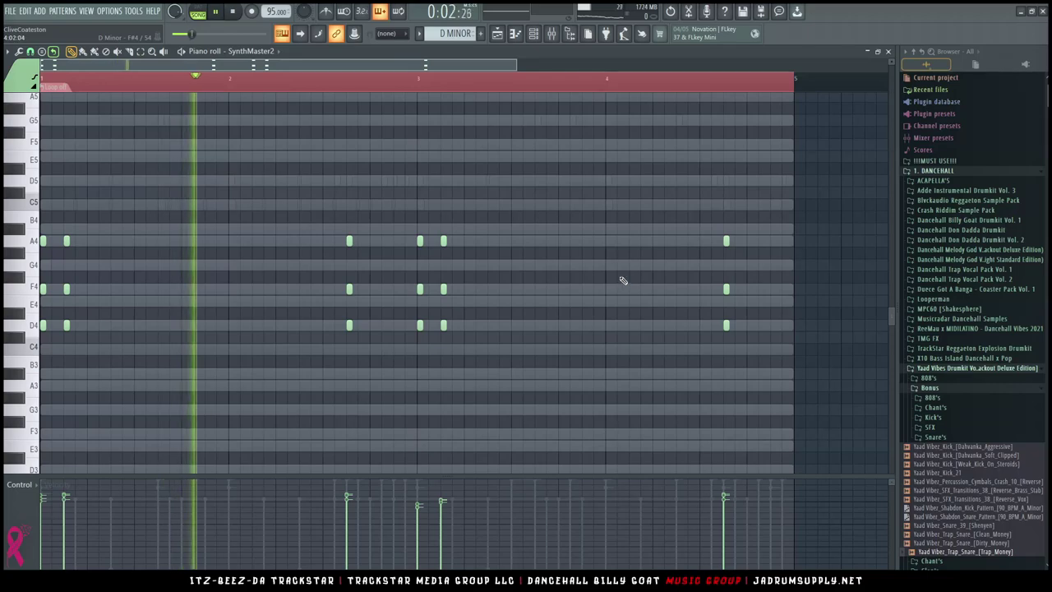
pyautogui.hotkey('ctrl', 'l')
pyautogui.press('Return')
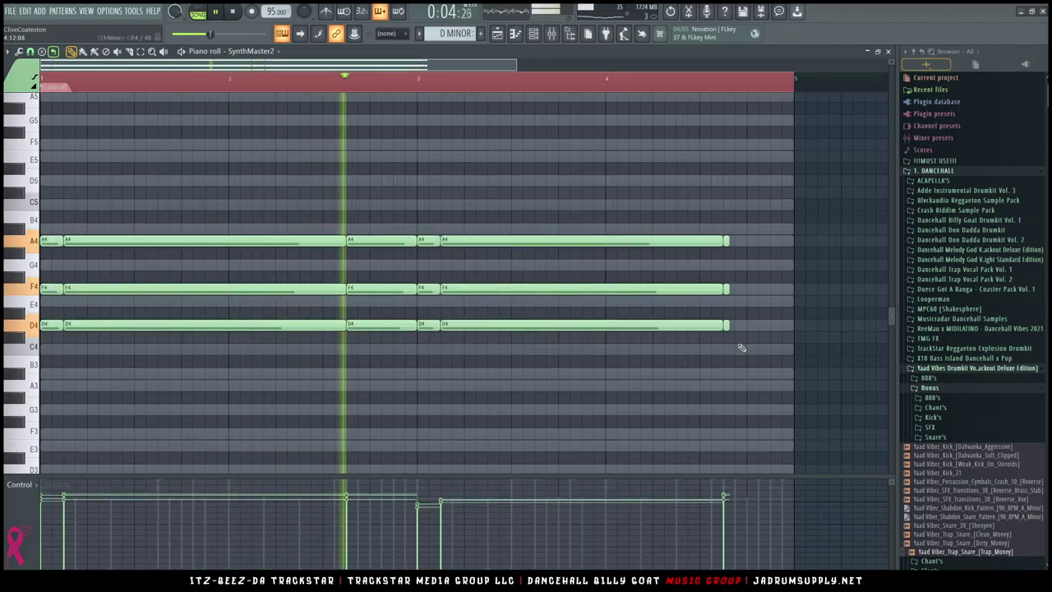
pyautogui.moveTo(751, 333); pyautogui.dragTo(794, 241)
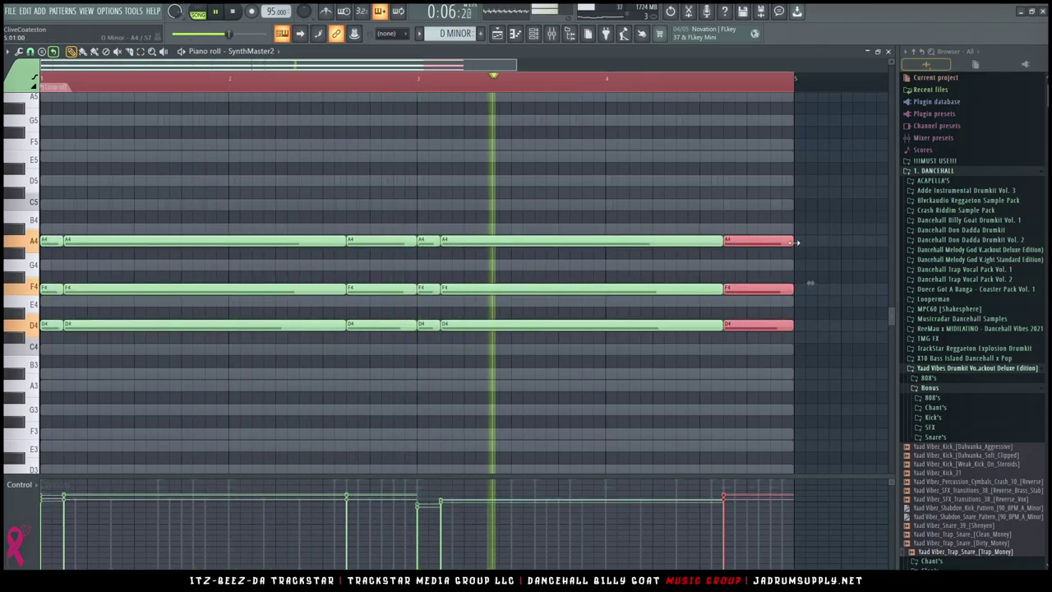
# Bring up the SynthMaster2 channel's window and open its preset browser
pyautogui.press('F6')
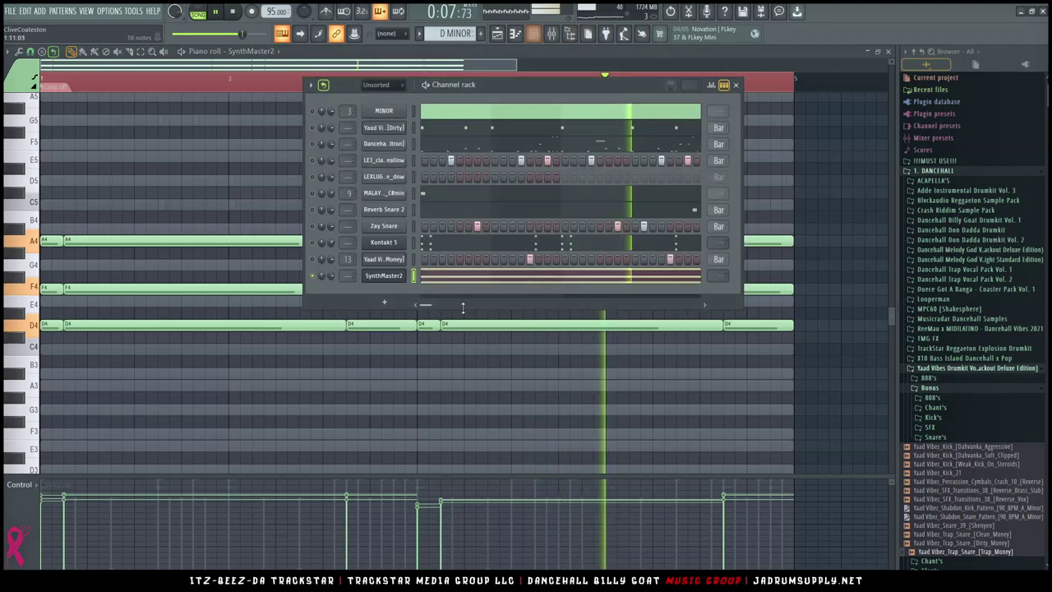
pyautogui.click(384, 275)
pyautogui.click(317, 245)
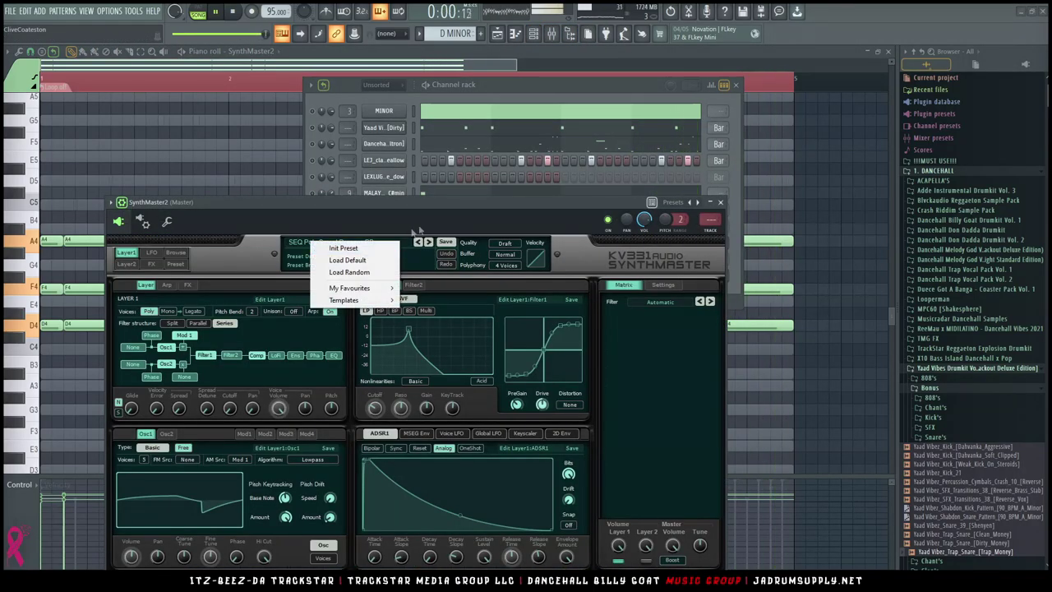
pyautogui.click(211, 246)
pyautogui.click(176, 253)
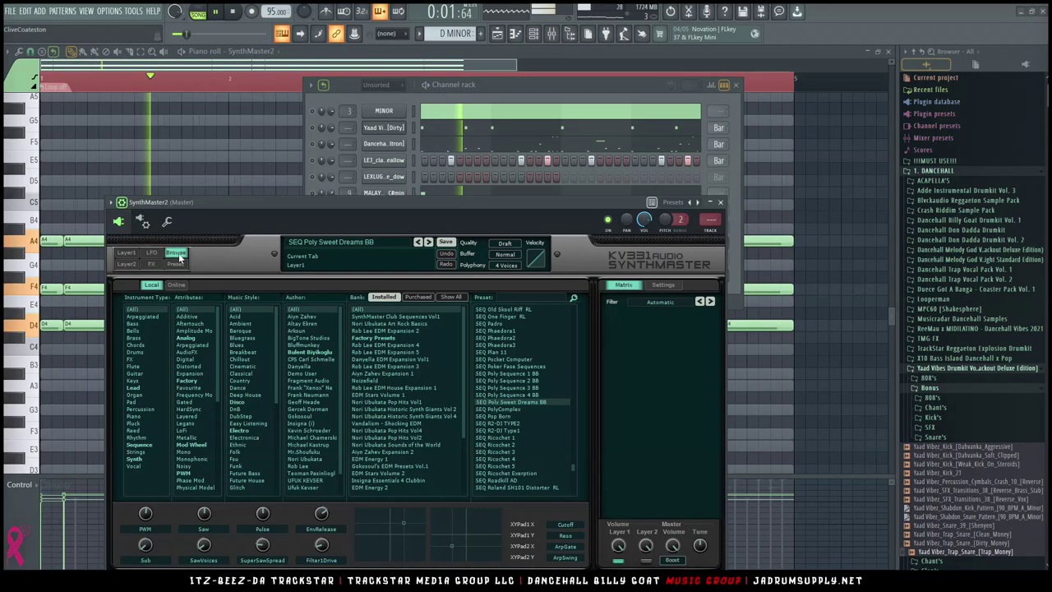
# Audition SynthMaster2's arpeggiated presets, including AR Daft Punk TP, load AR Fluttered Tables BT and close the synth window
pyautogui.click(161, 317)
pyautogui.click(504, 381)
pyautogui.moveTo(472, 211); pyautogui.dragTo(463, 90)
pyautogui.click(495, 289)
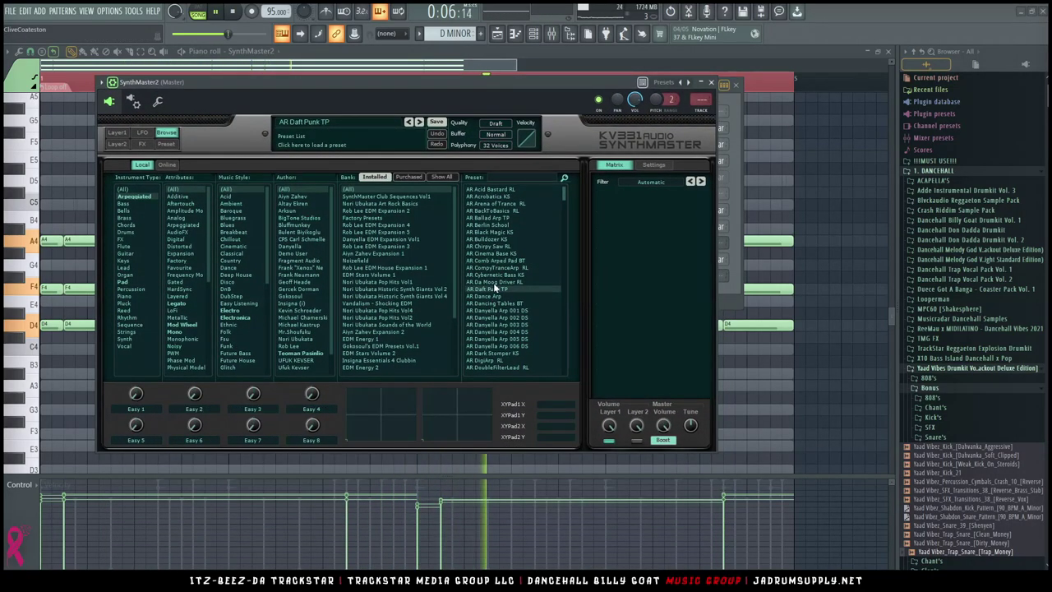
pyautogui.scroll(-3, 503, 329)
pyautogui.click(500, 332)
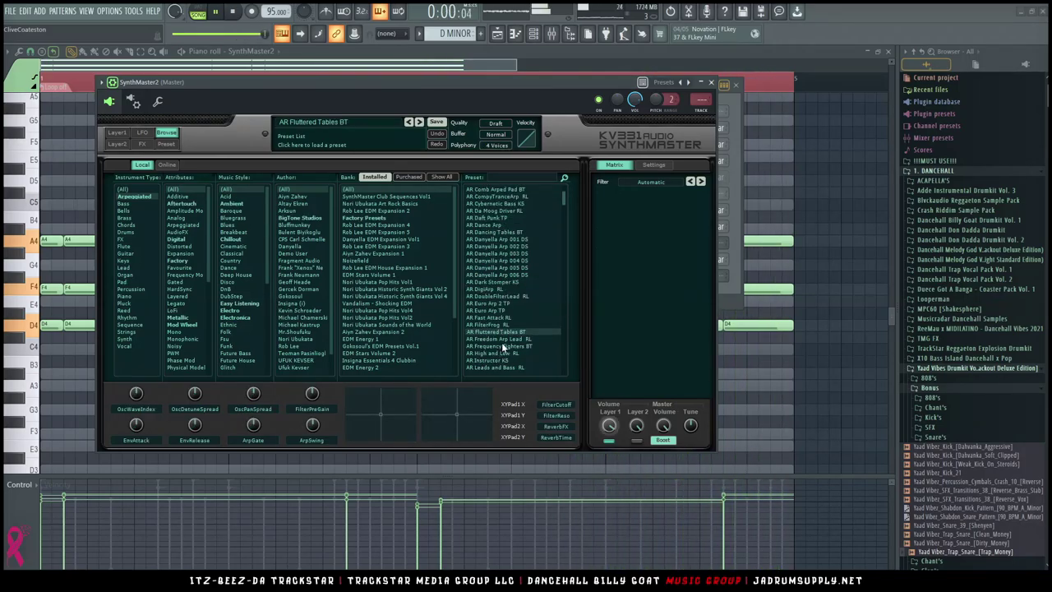
pyautogui.click(713, 83)
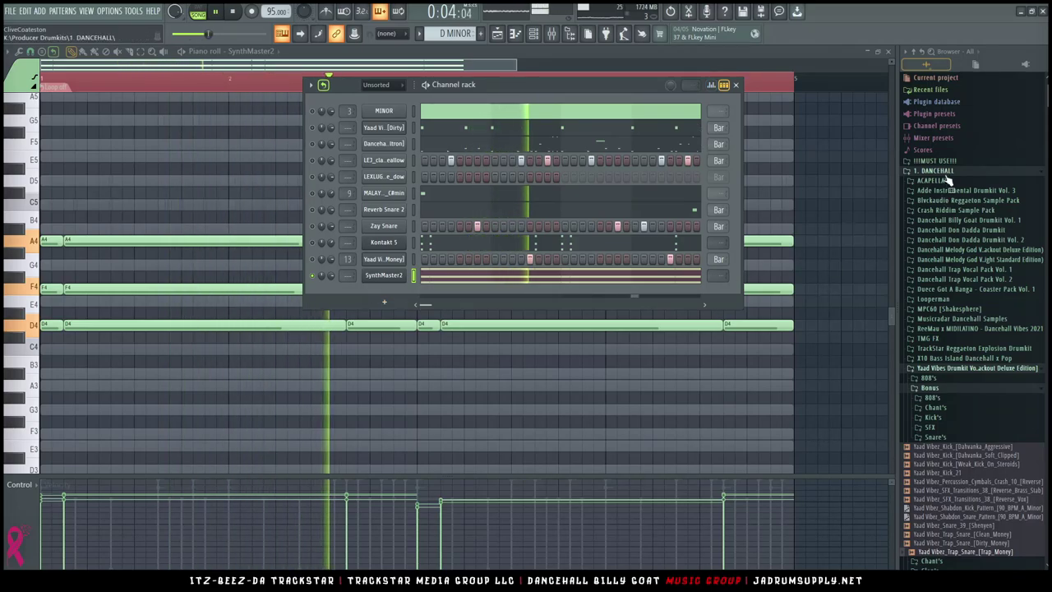
# Open the 7. VOX sample folder and look through the Cymatics Infinity Vocal Pack's vocal loops
pyautogui.scroll(-4, 935, 296)
pyautogui.scroll(-3, 935, 296)
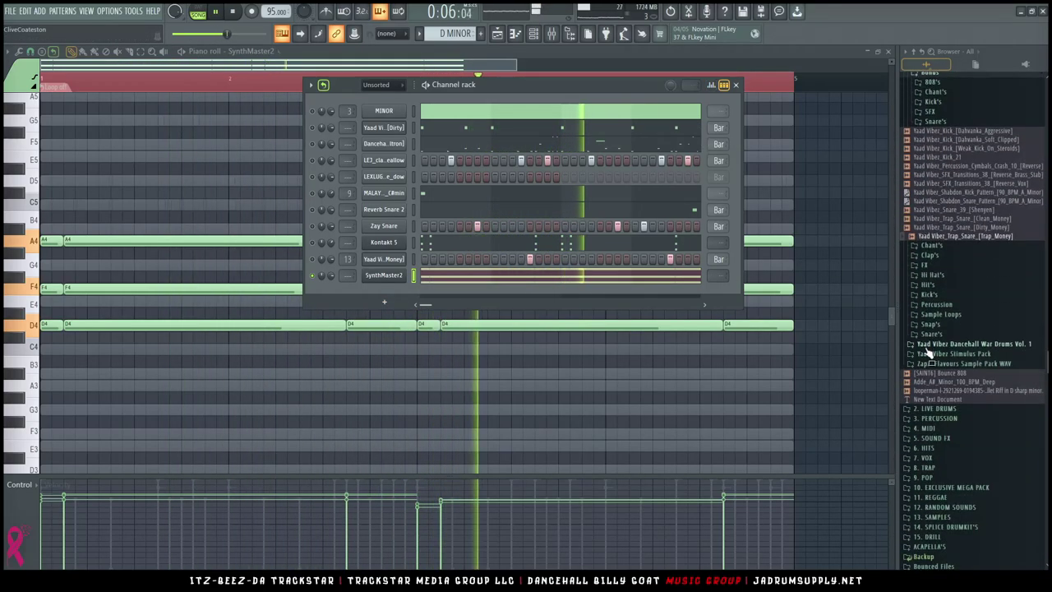
pyautogui.click(929, 459)
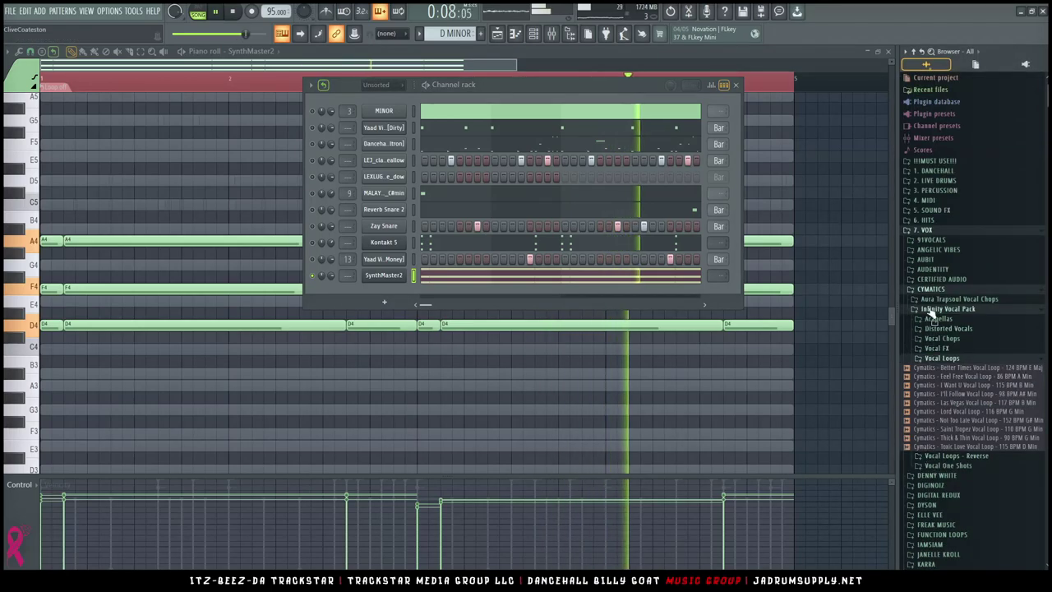
pyautogui.scroll(-3, 970, 328)
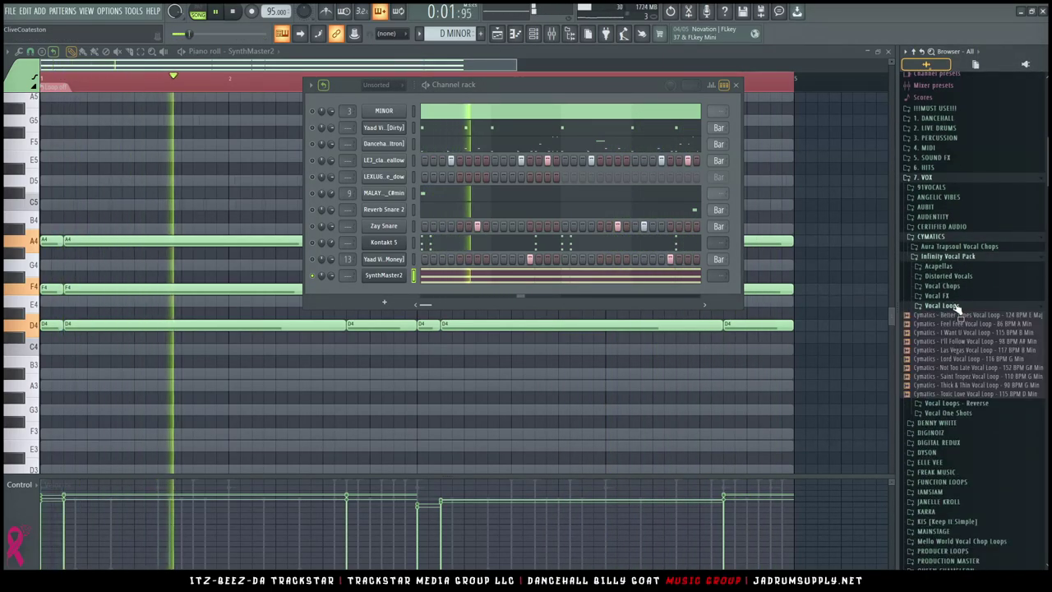
# Open the DENNY_WHITE_vocals folder in the Denny White Vocal Sample Pack
pyautogui.click(944, 424)
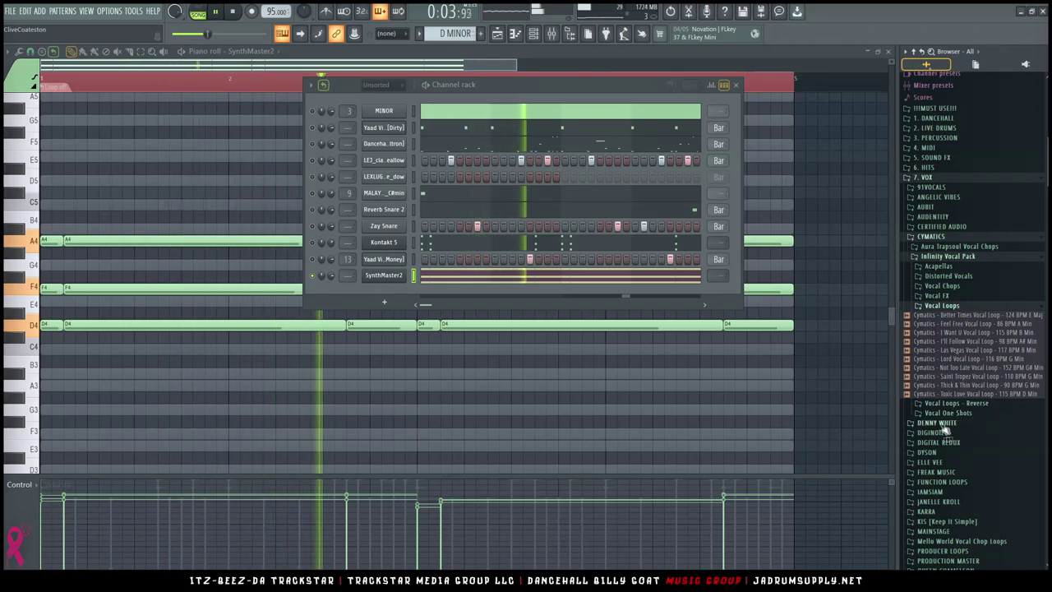
pyautogui.scroll(-2, 945, 362)
pyautogui.click(941, 204)
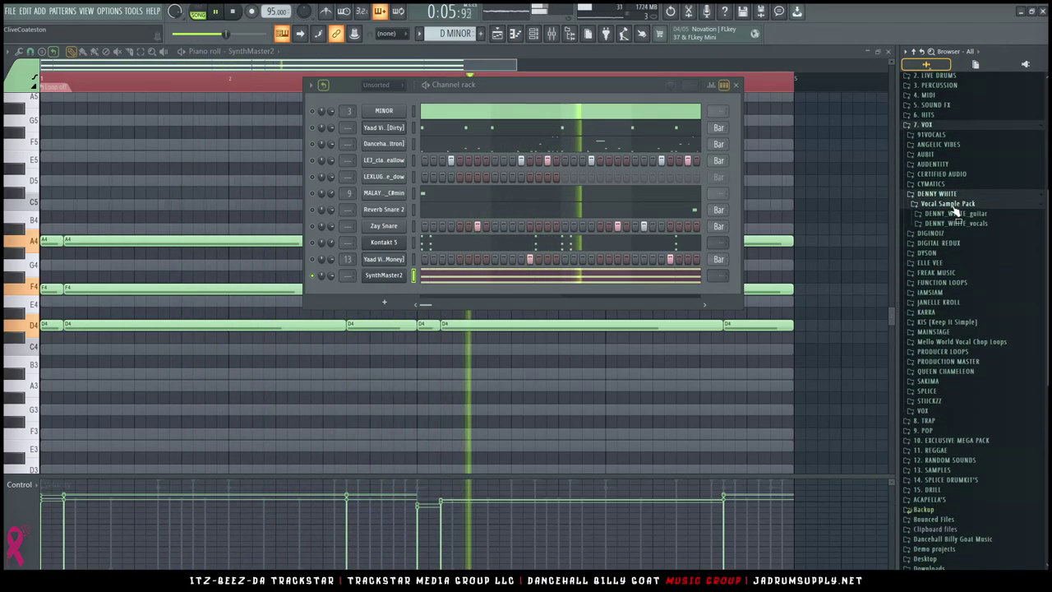
pyautogui.click(953, 223)
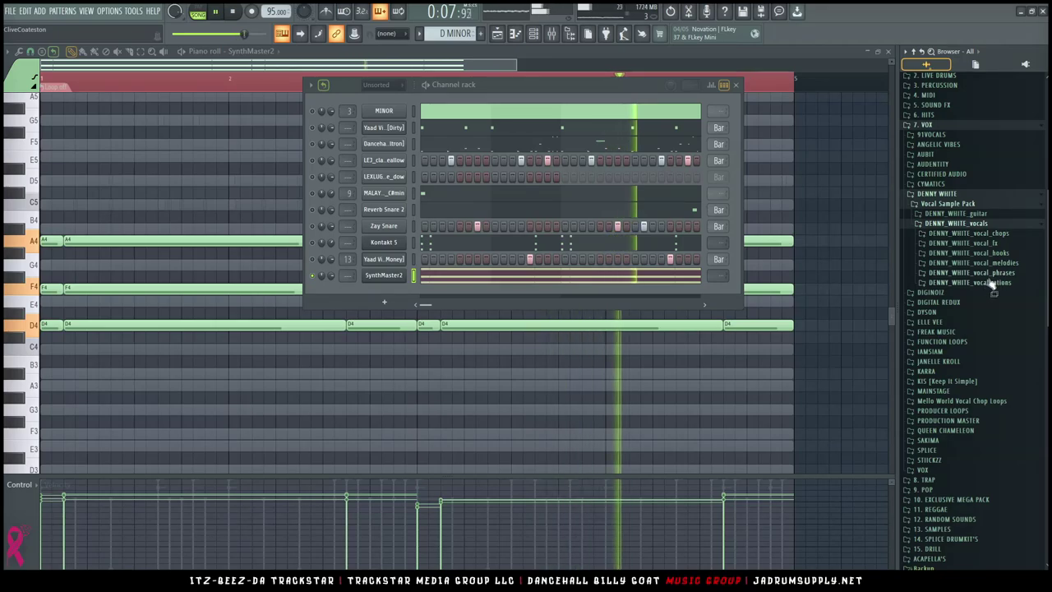
# Look through the HEATHER_SOMMER_wet_vocals folder of the Heather Sommer Vocal Pack in KARRA
pyautogui.scroll(-3, 994, 284)
pyautogui.scroll(-3, 1000, 287)
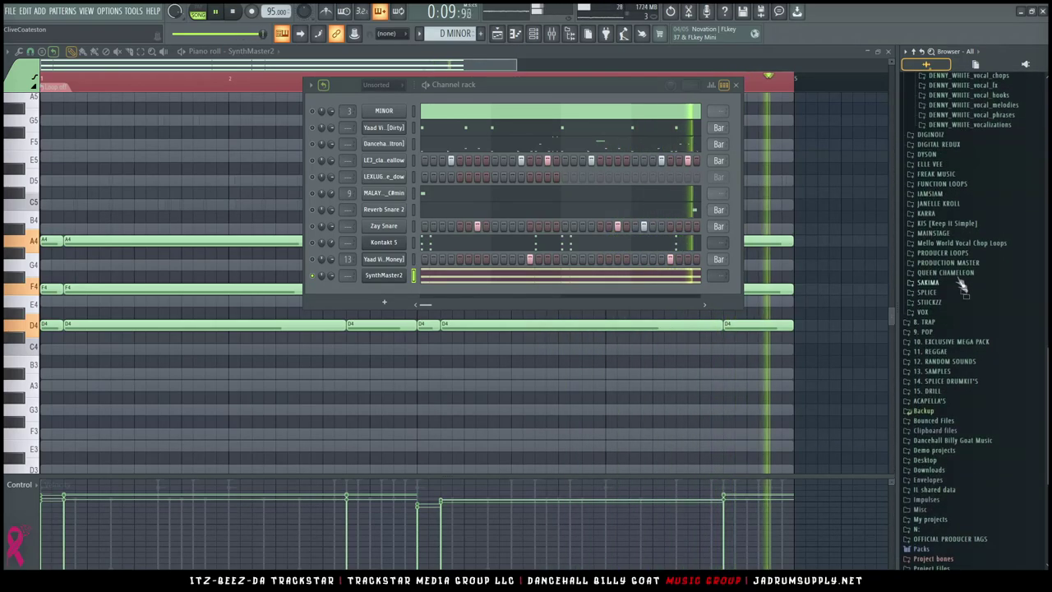
pyautogui.click(927, 213)
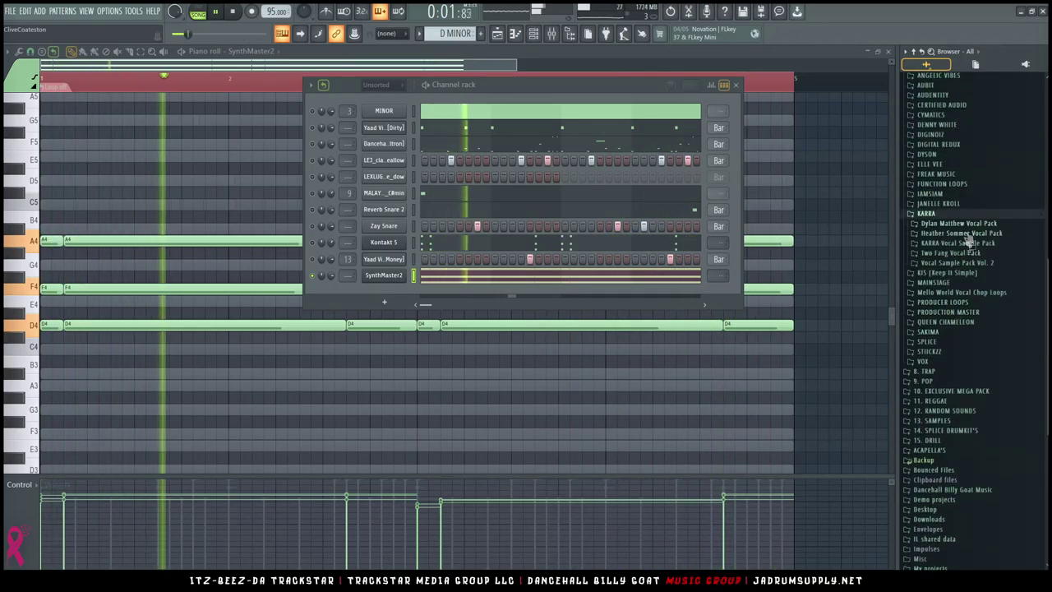
pyautogui.click(961, 233)
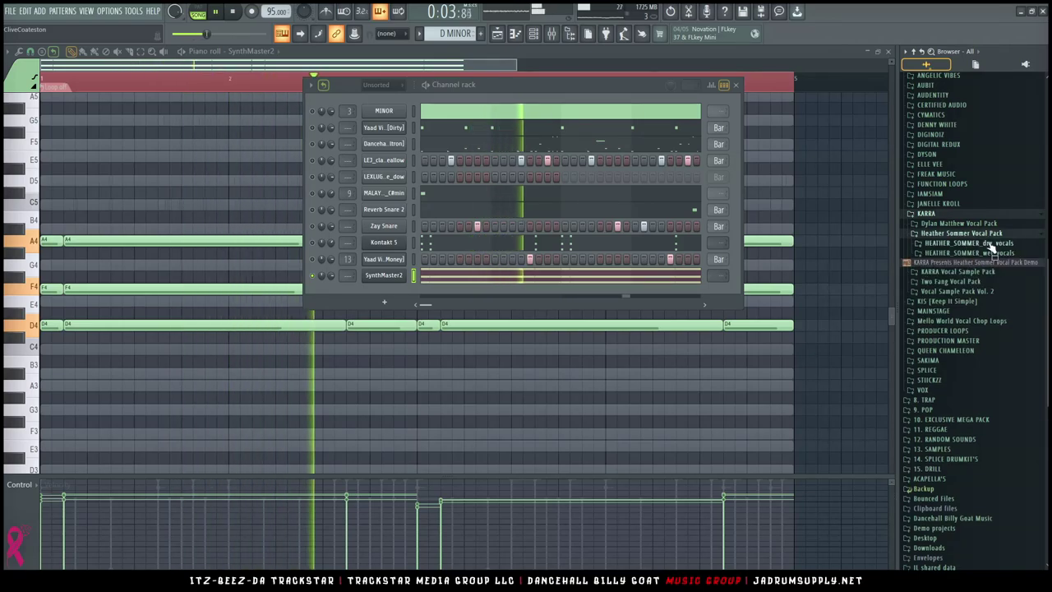
pyautogui.click(967, 253)
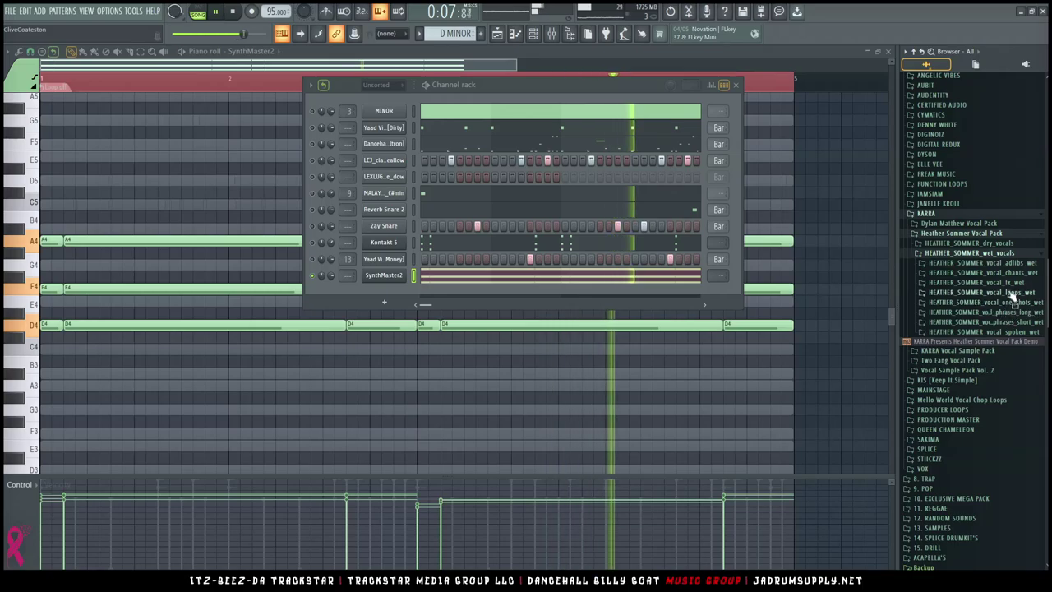
# Look through the TWO_FANG_wet folder of the Two Fang Vocal Pack in KARRA
pyautogui.click(966, 362)
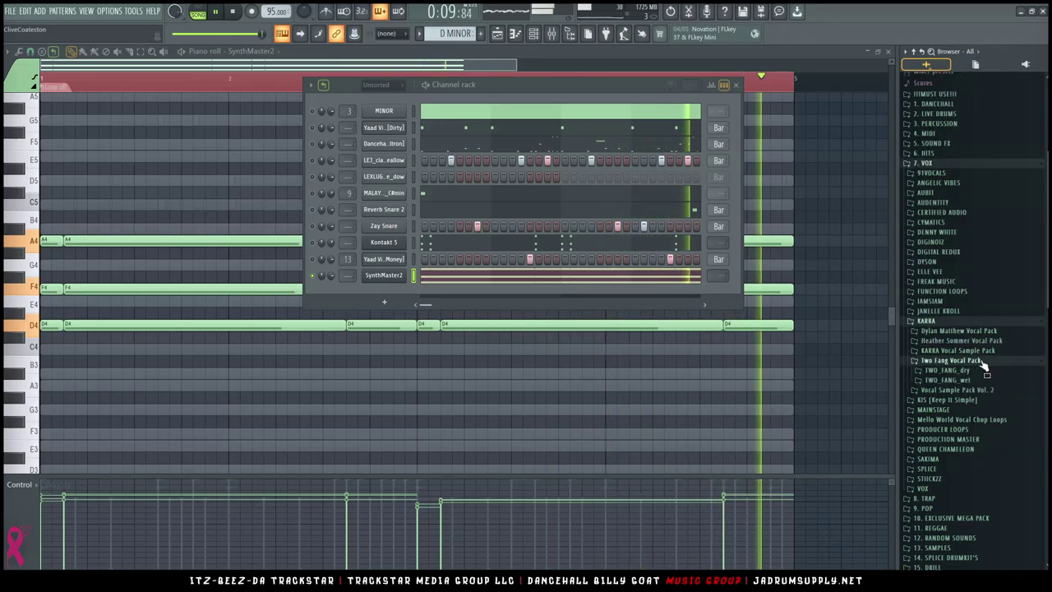
pyautogui.click(948, 380)
pyautogui.scroll(-3, 983, 364)
pyautogui.scroll(-2, 983, 362)
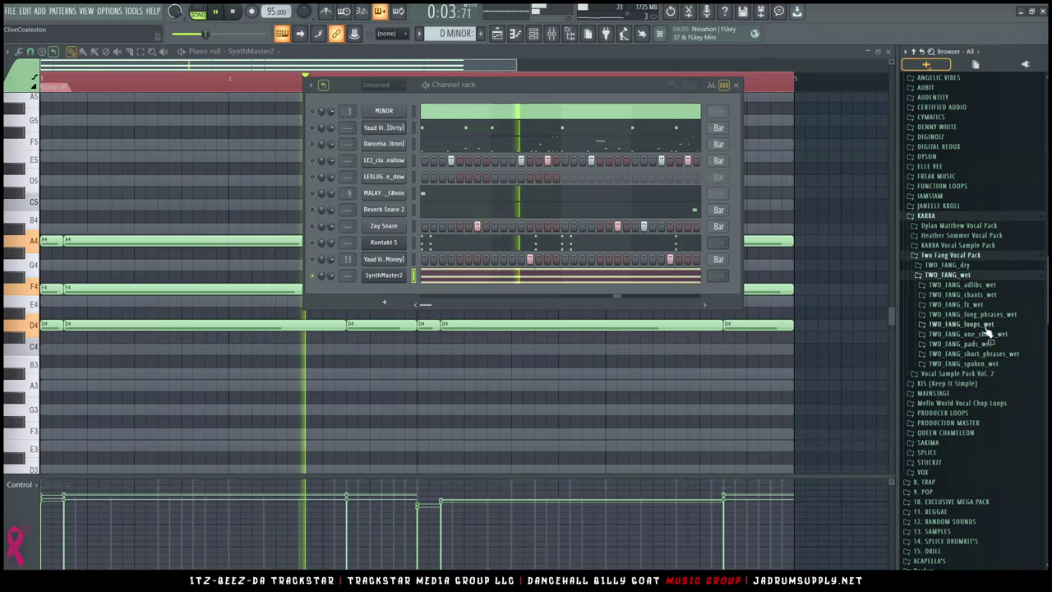
pyautogui.scroll(-4, 994, 304)
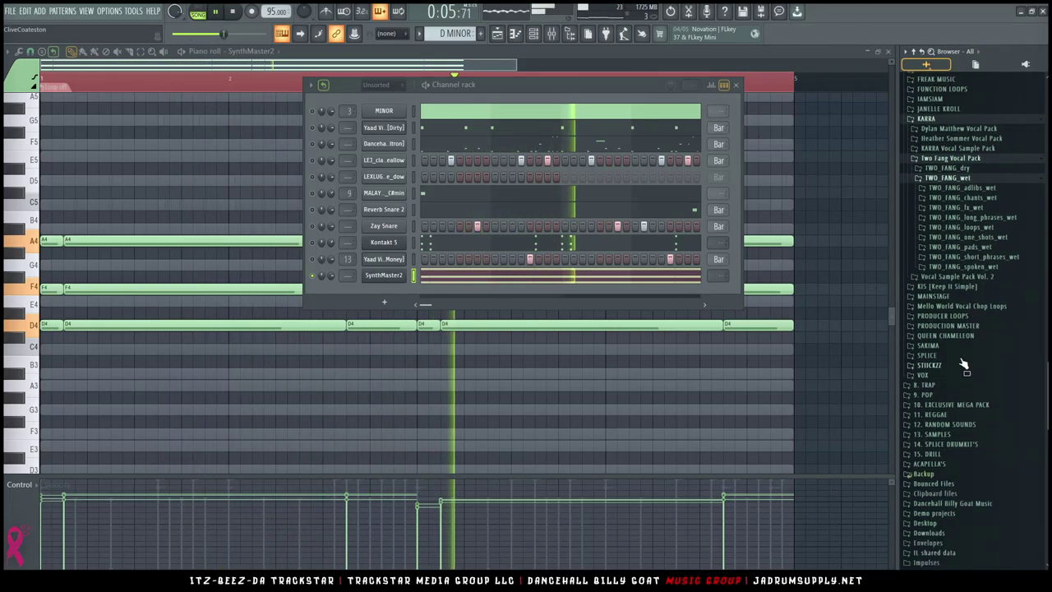
# Open KARRA_vocal_pads_wet in KARRA's Vocal Sample Pack Vol. 2, stop playback and audition KARRA_vocal_wet_pad_02_140_Cm
pyautogui.click(982, 271)
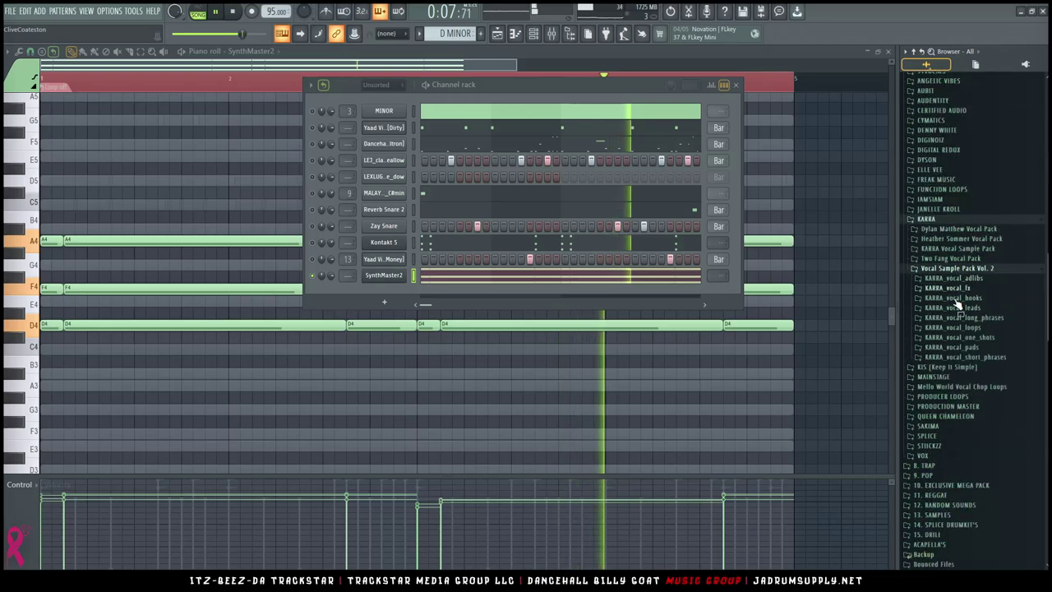
pyautogui.click(986, 348)
pyautogui.click(982, 367)
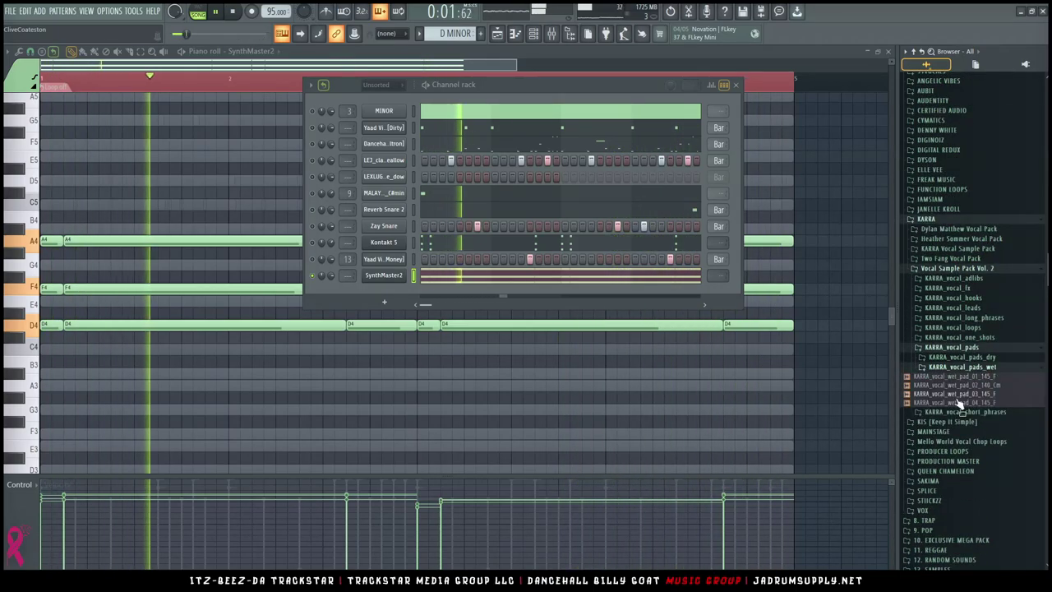
pyautogui.press('space')
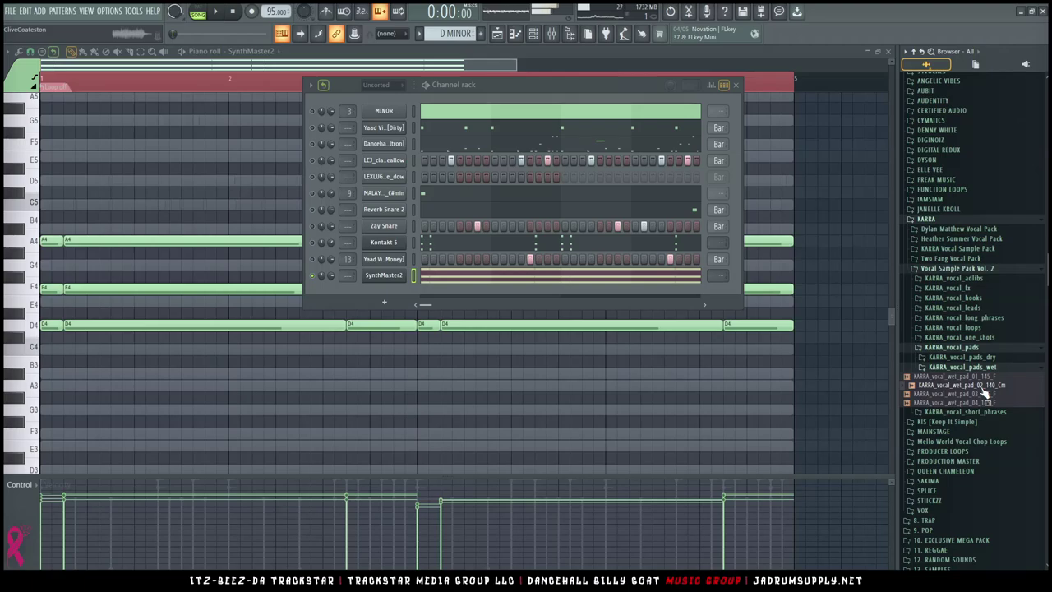
# Open the RNT_background_vocals folder of Roniit Silk Vocal Samples Vol. 1 in the SPLICE vocals folder
pyautogui.scroll(-3, 984, 394)
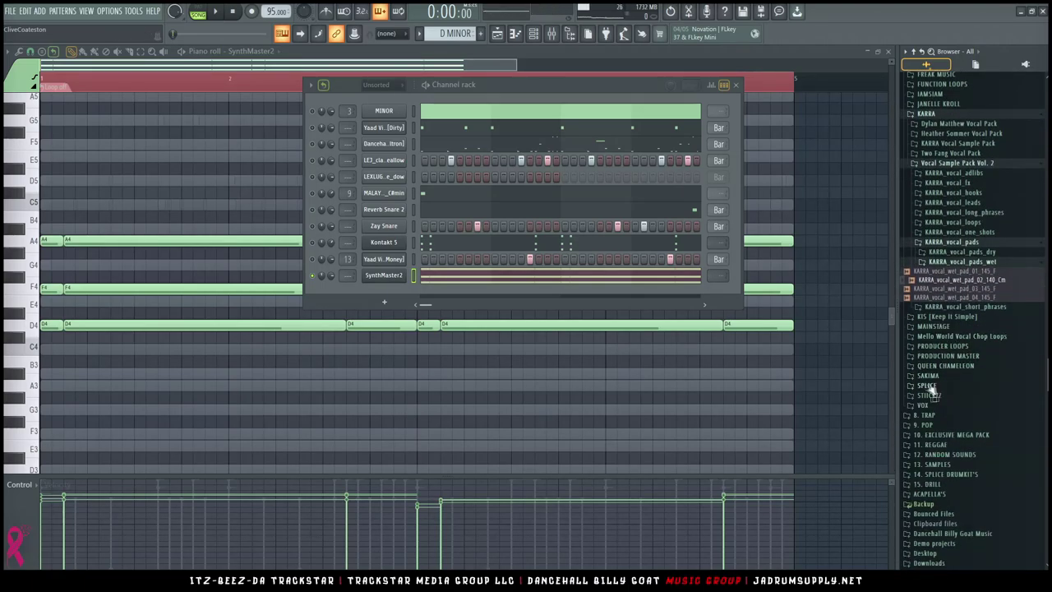
pyautogui.click(928, 386)
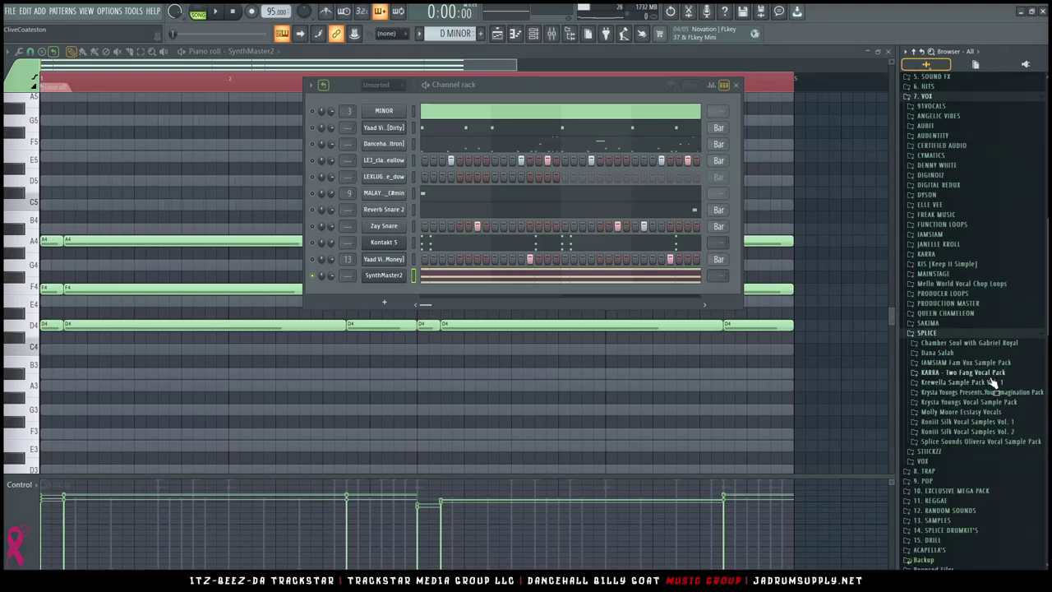
pyautogui.click(953, 422)
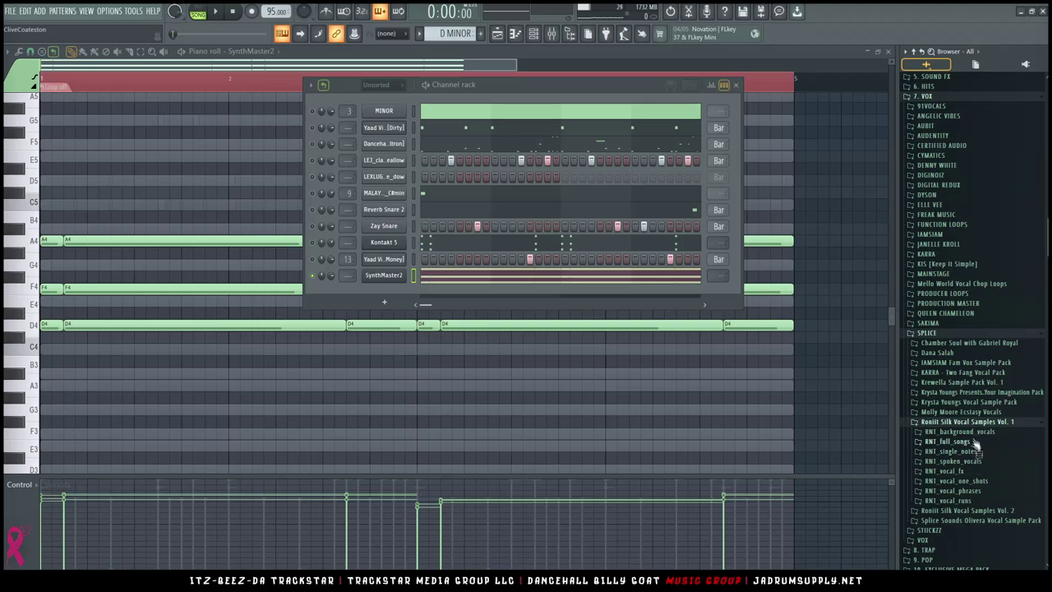
pyautogui.click(963, 431)
pyautogui.scroll(-4, 969, 411)
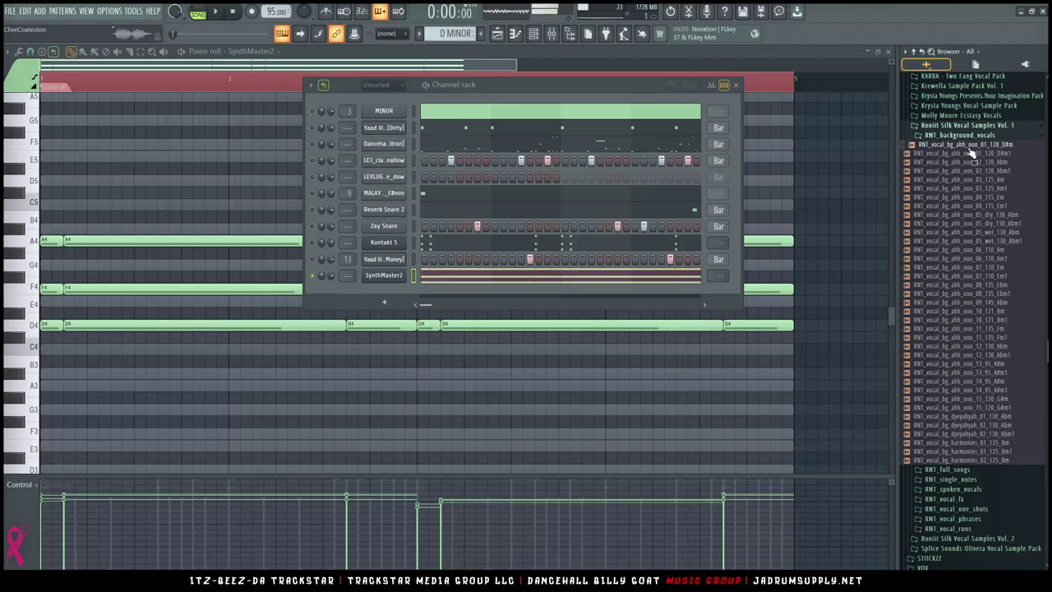
# Place the sample RNT_vocal_bg_ahh_ooo_01_120_D#m in the playlist at bar 1 of Track 7
pyautogui.click(497, 34)
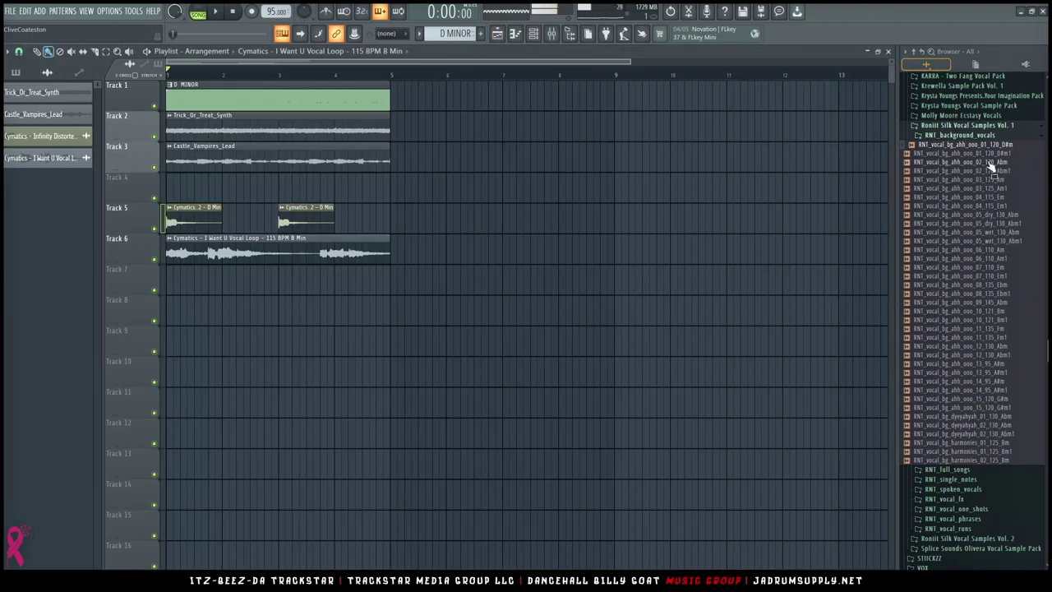
pyautogui.moveTo(969, 150); pyautogui.dragTo(238, 330)
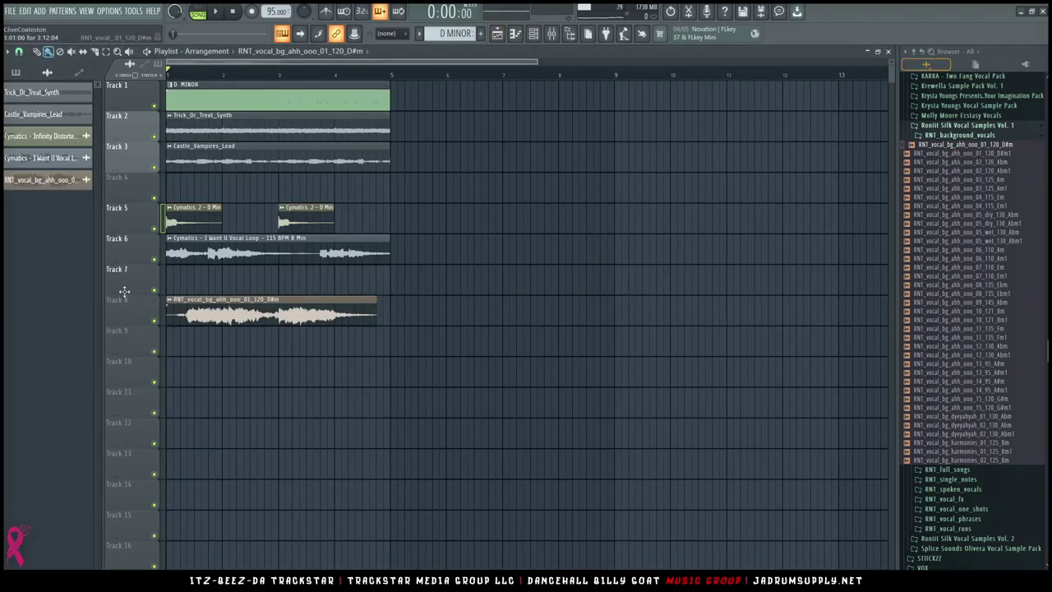
pyautogui.moveTo(124, 293); pyautogui.dragTo(167, 284)
# Fit the RNT vocal clip to the project tempo from 120 BPM and put its excess tail at the start of Track 8
pyautogui.click(168, 272)
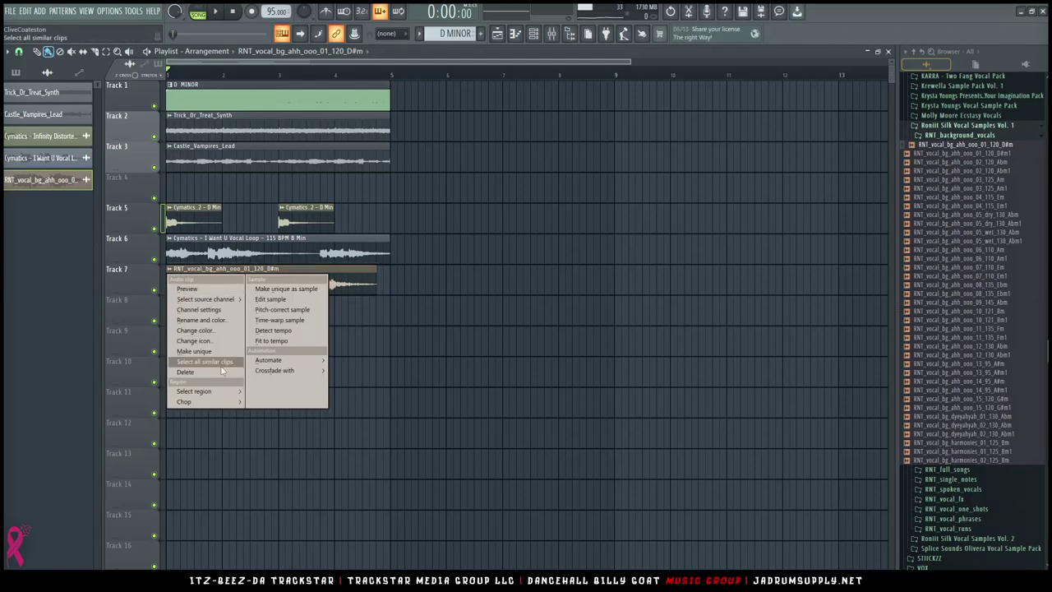
pyautogui.click(270, 341)
pyautogui.click(539, 402)
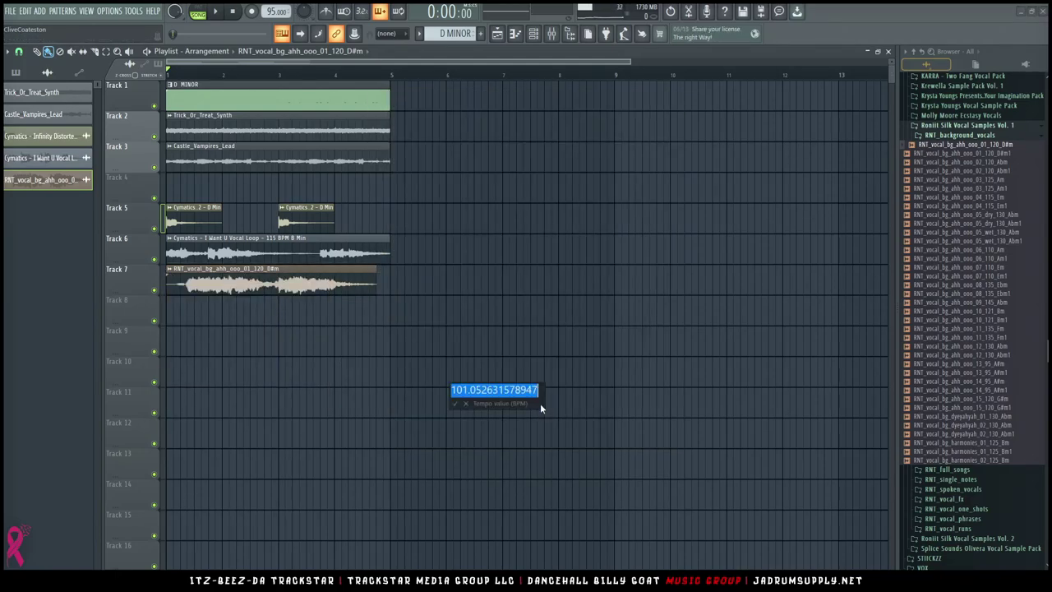
pyautogui.write('120')
pyautogui.press('Return')
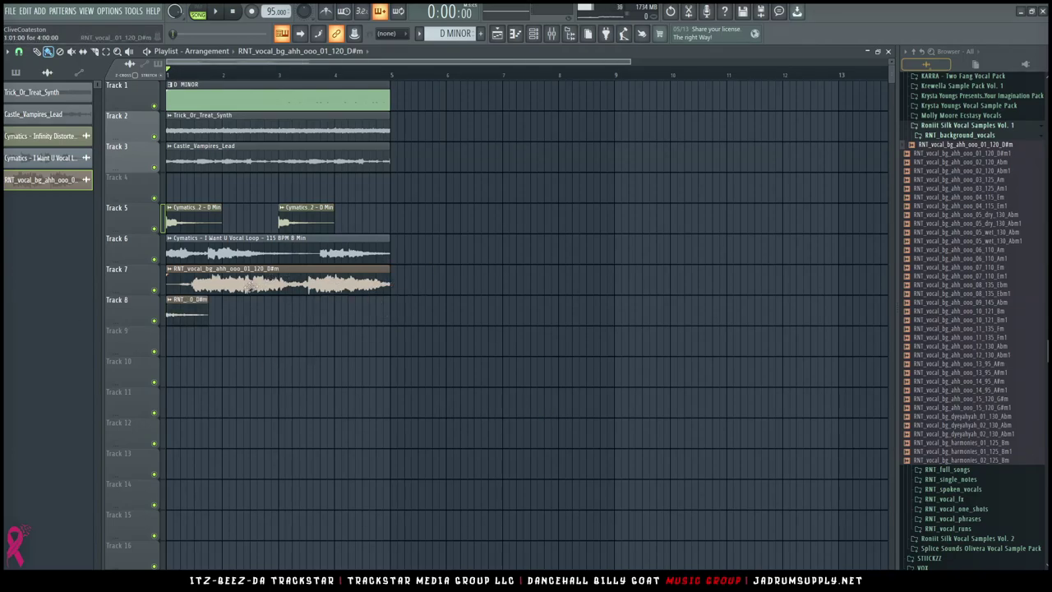
# Lower the RNT vocal clip's channel volume to about 20%, assign it to mixer track 3 and restart playback
pyautogui.doubleClick(269, 286)
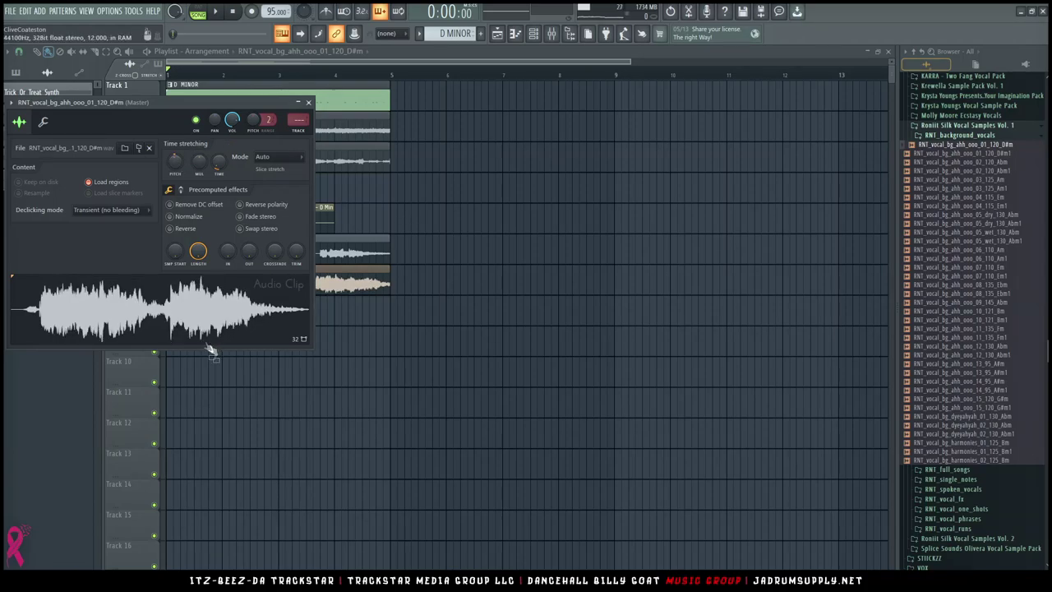
pyautogui.click(308, 103)
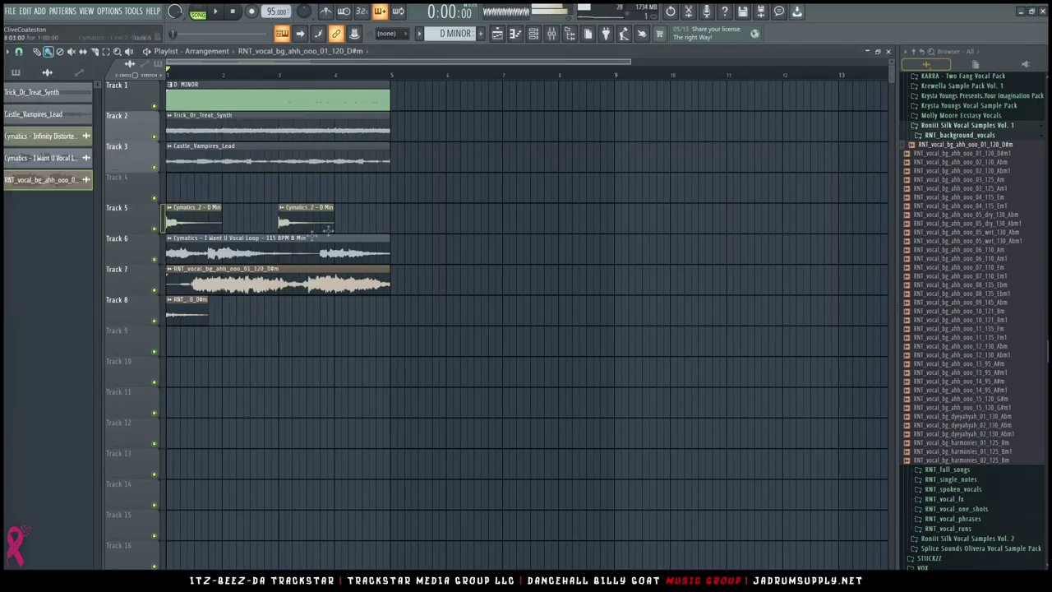
pyautogui.doubleClick(193, 282)
pyautogui.moveTo(243, 130); pyautogui.dragTo(625, 136)
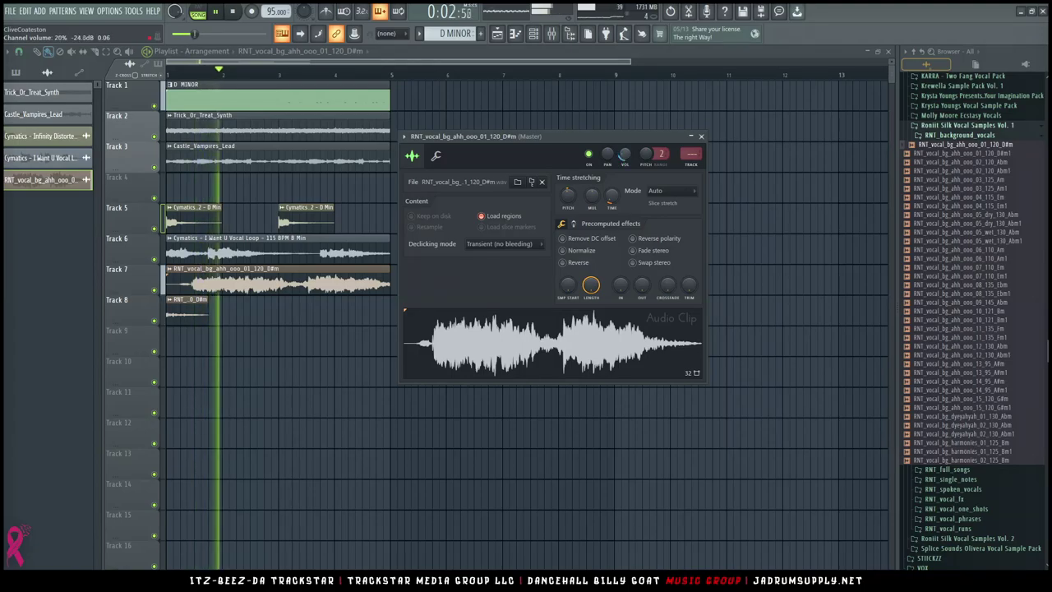
pyautogui.scroll(2, 684, 154)
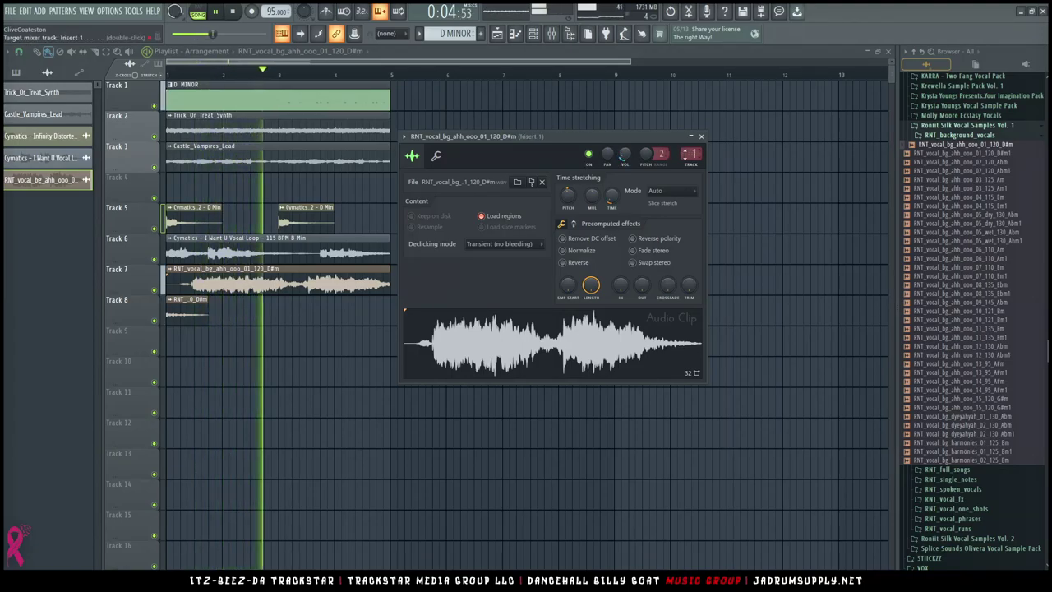
pyautogui.press('space')
pyautogui.press('space')
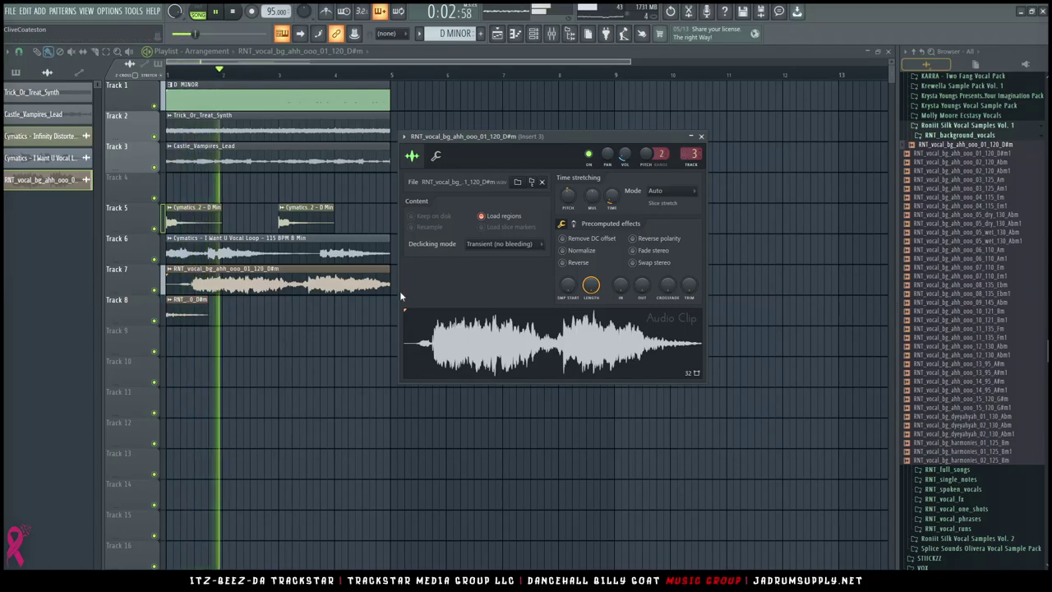
# Duplicate all playlist clips directly after the first four bars so the arrangement spans eight bars
pyautogui.rightClick(341, 339)
pyautogui.hotkey('ctrl', 'a')
pyautogui.hotkey('ctrl', 'b')
pyautogui.click(852, 85)
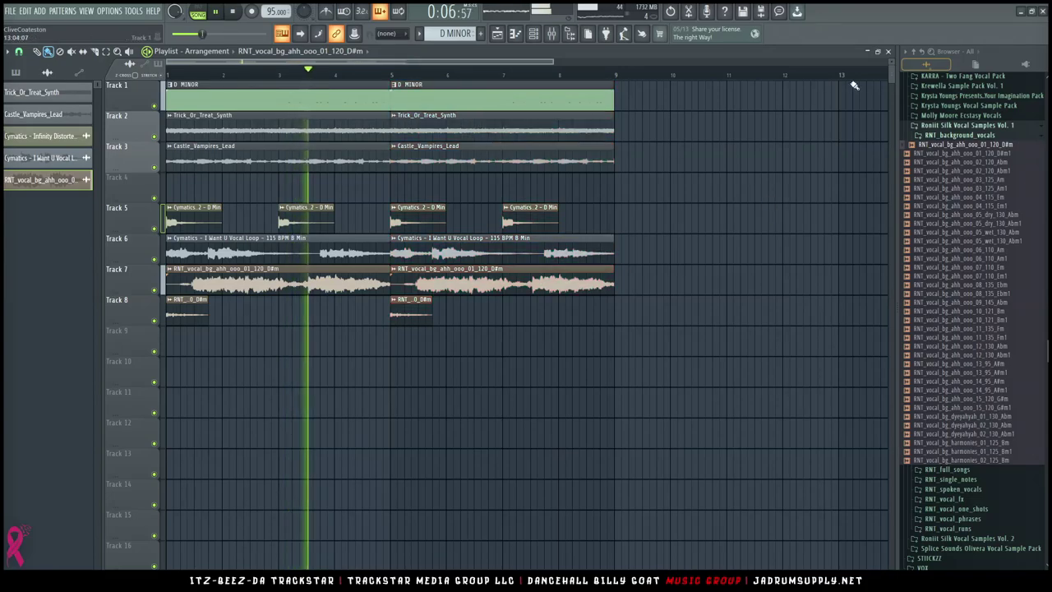
pyautogui.keyDown('alt'); pyautogui.scroll(-3, 657, 115); pyautogui.keyUp('alt')
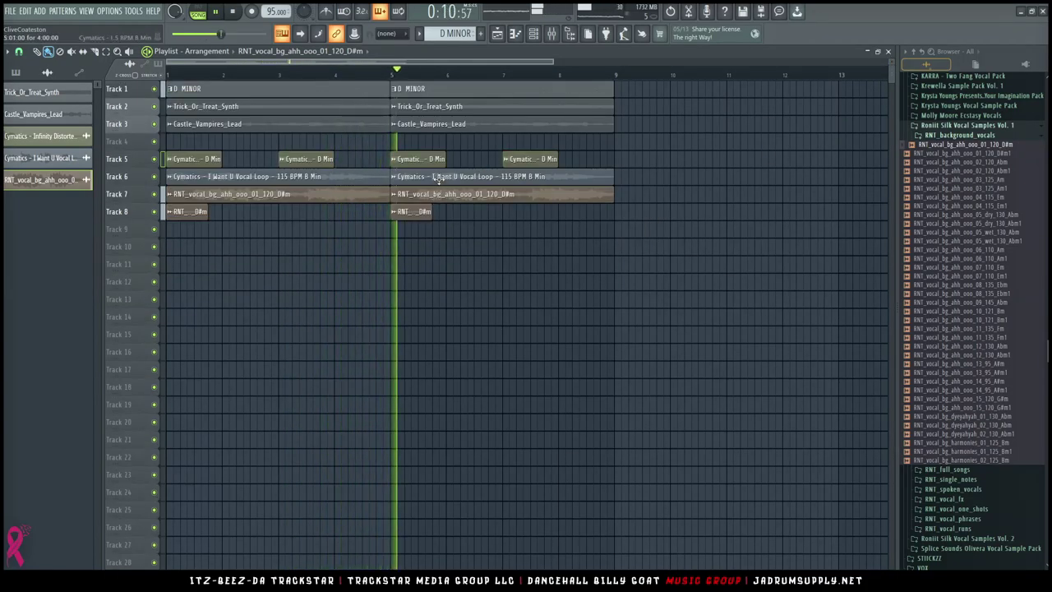
# Reassign the RNT vocal clip's channel to mixer track 4, enable all channels and return the channel rack to the Unsorted group
pyautogui.click(533, 33)
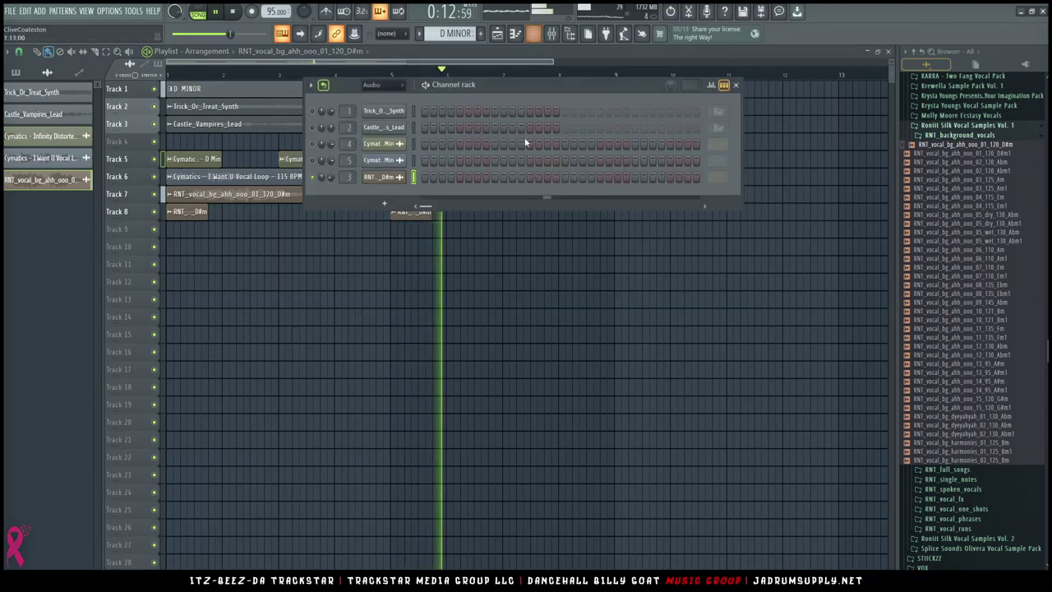
pyautogui.click(382, 177)
pyautogui.press('space')
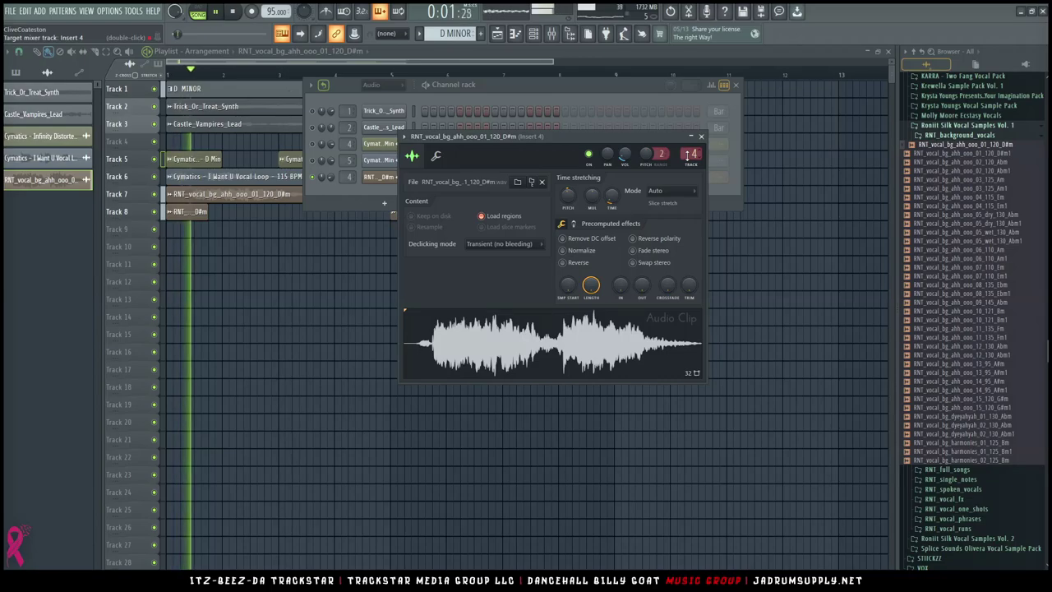
pyautogui.click(318, 181)
pyautogui.click(318, 181)
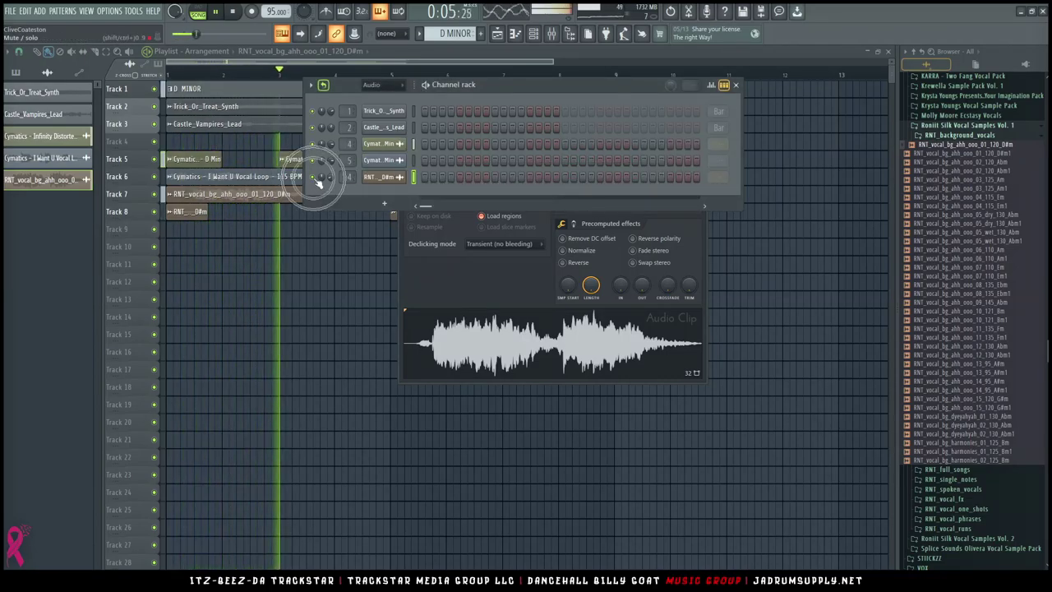
pyautogui.scroll(-1, 498, 85)
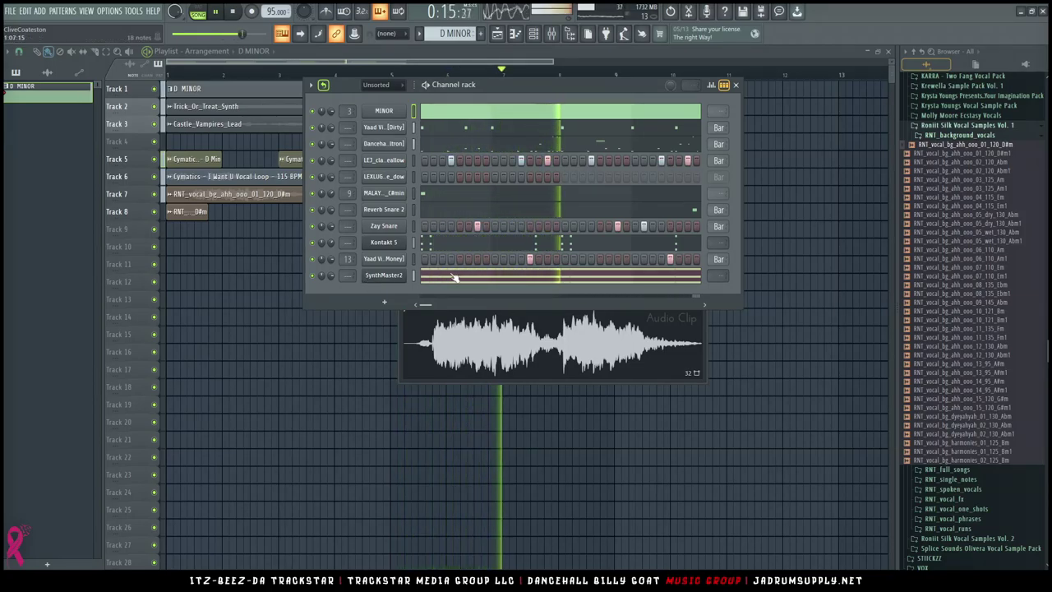
# Collapse the sample browser's folders and open the ACAPELLA'S folder inside 1. DANCEHALL
pyautogui.click(913, 52)
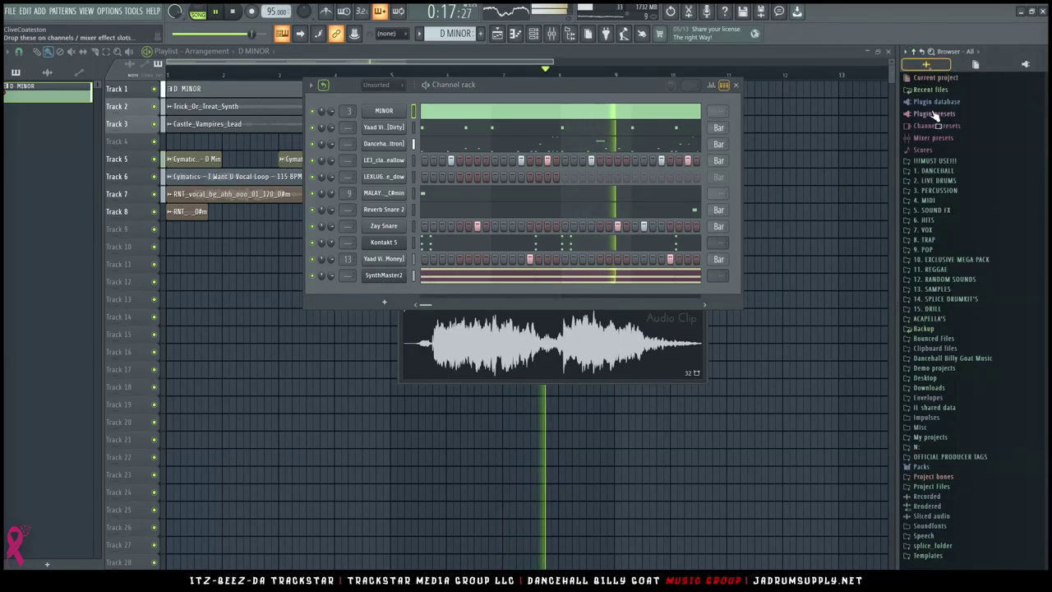
pyautogui.click(934, 171)
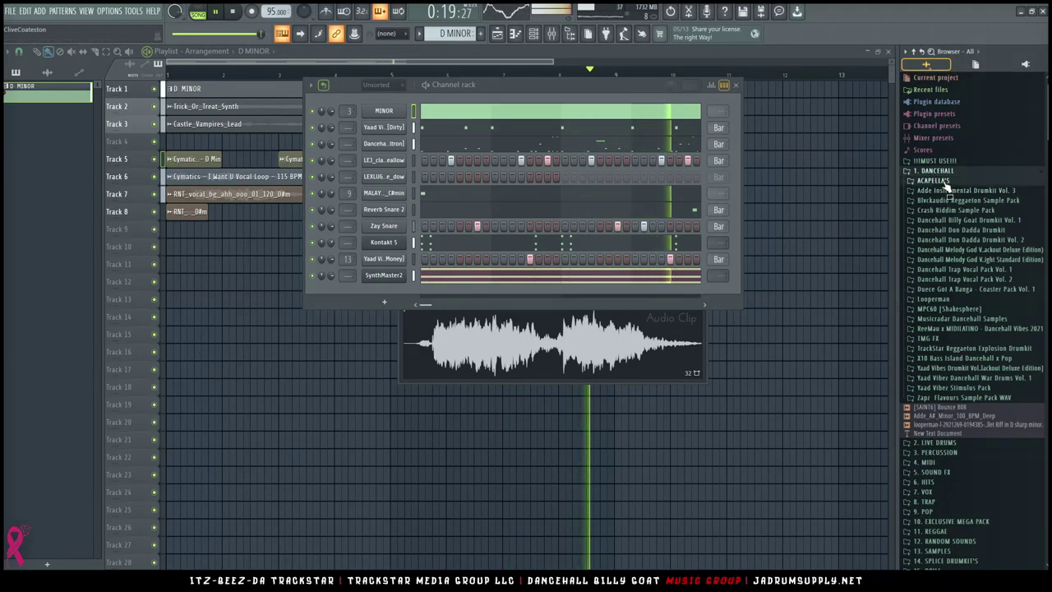
pyautogui.click(934, 180)
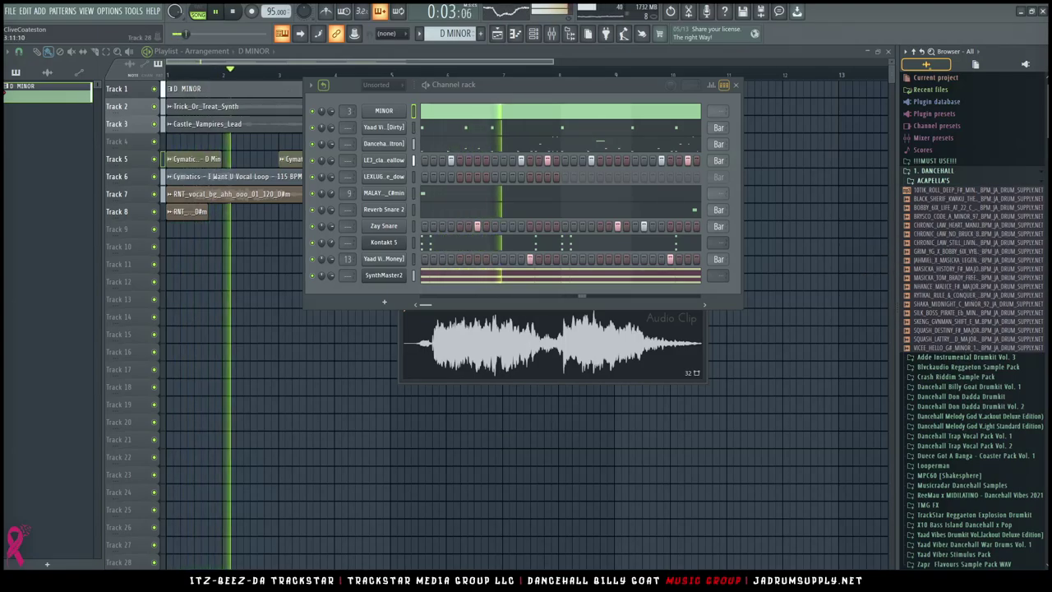
# Open a File Explorer window in the background and rename the Kontakt 5 channel as Strings Of Winter
pyautogui.moveTo(353, 582)
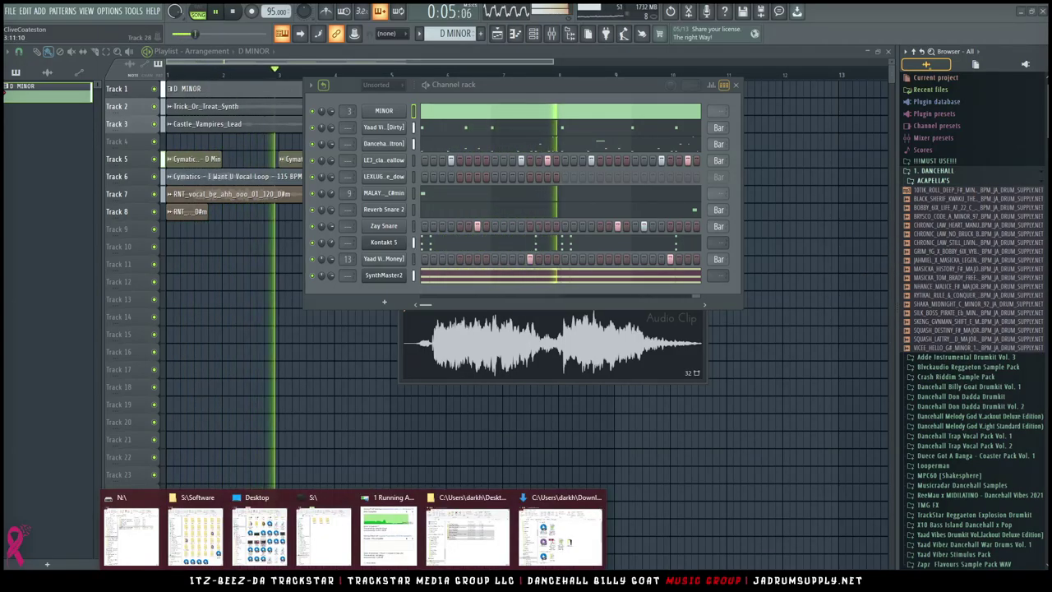
pyautogui.press('super+e')
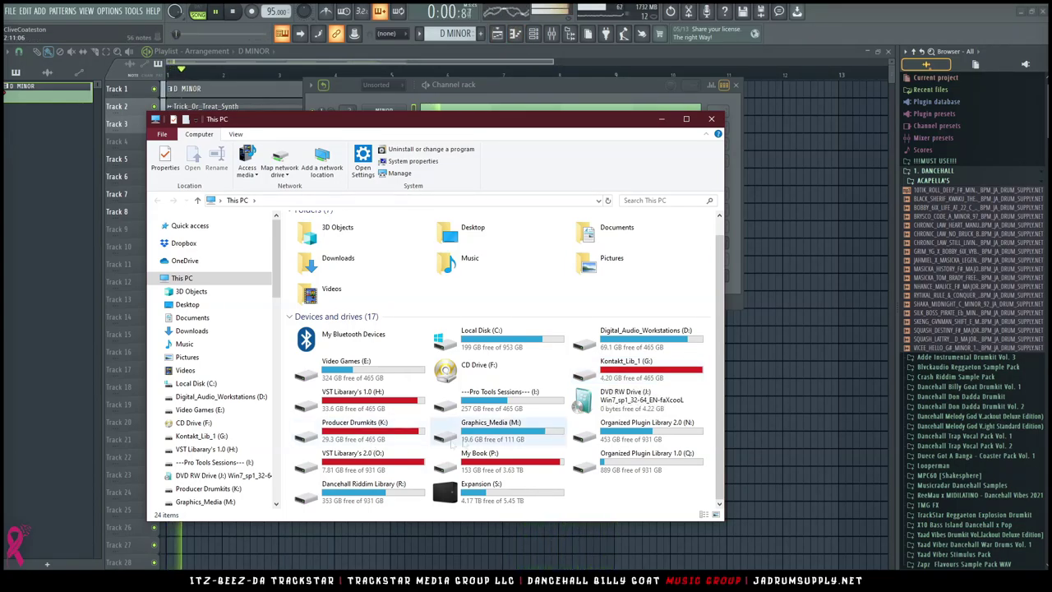
pyautogui.click(541, 45)
pyautogui.rightClick(397, 245)
pyautogui.click(454, 265)
pyautogui.write('Strings')
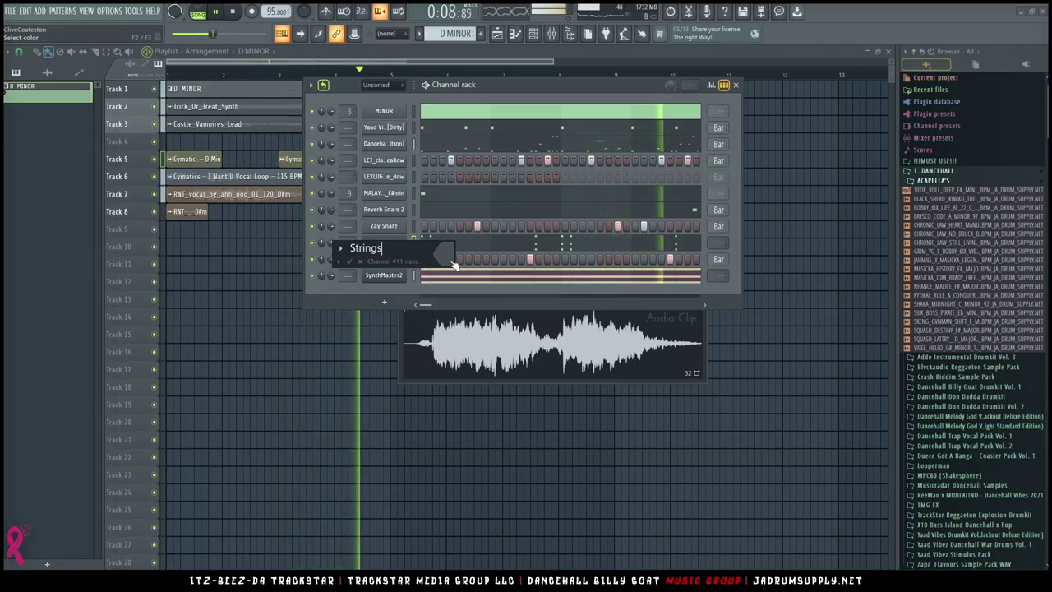
pyautogui.write(' Of Winter')
pyautogui.press('Return')
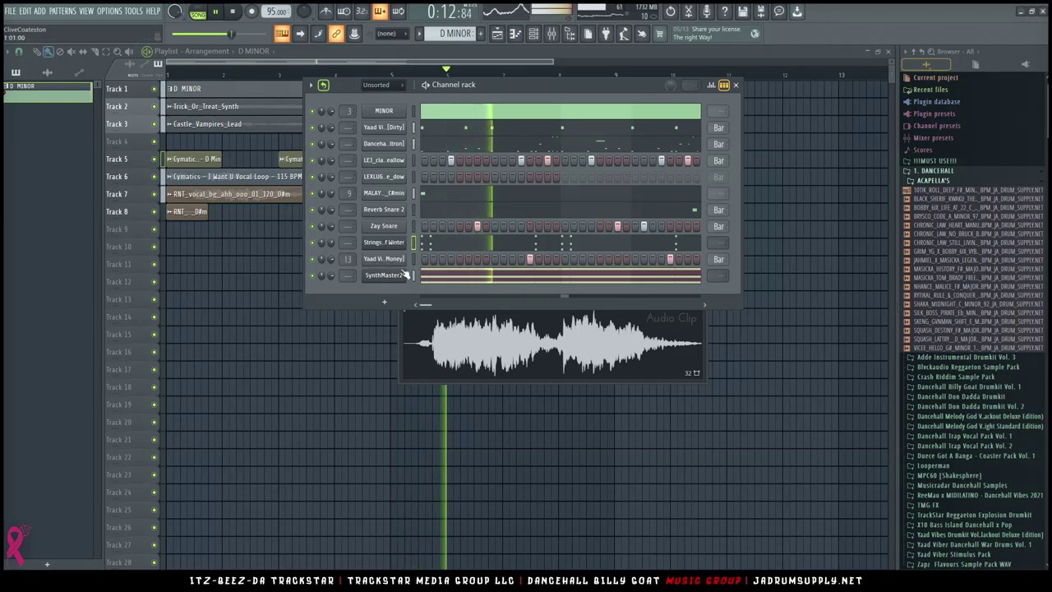
# Rename the SynthMaster2 channel after its loaded preset, AR Fluttered Tables BT
pyautogui.click(393, 276)
pyautogui.press('F2')
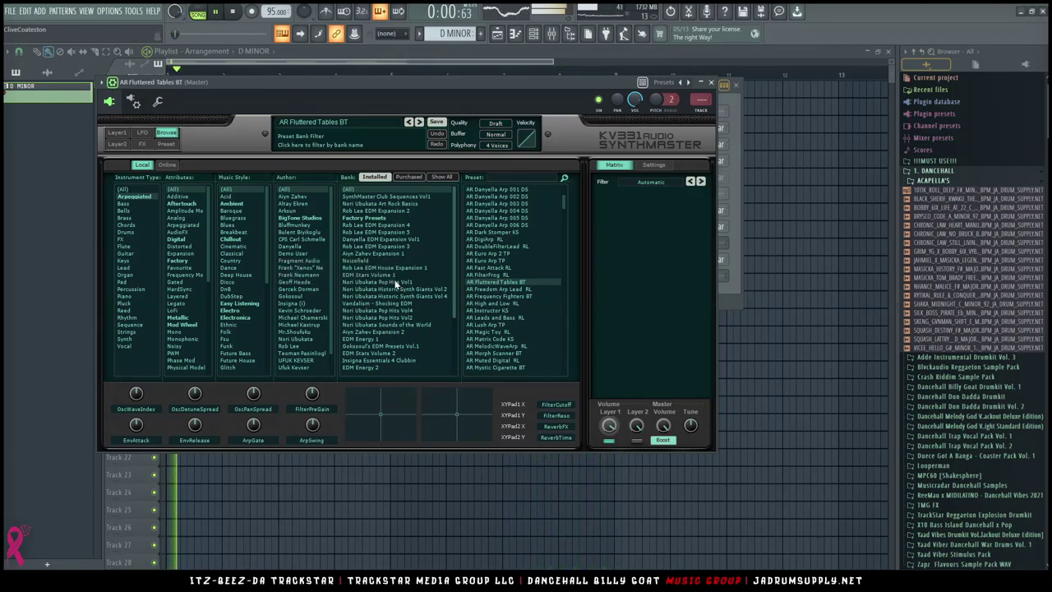
pyautogui.click(711, 84)
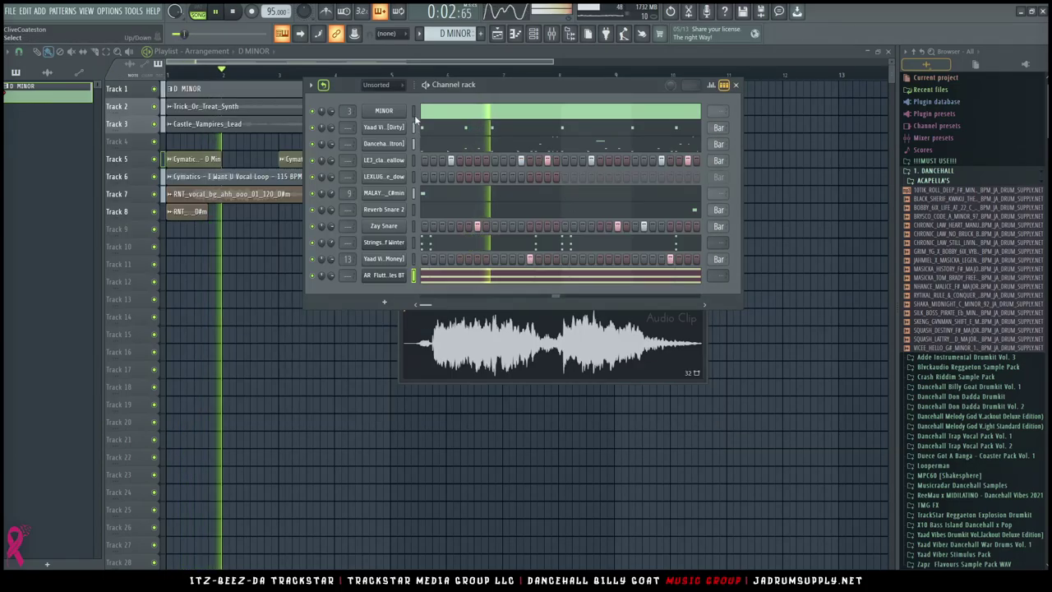
# Select Pattern 1 from the kick channel's notes and split it by channel into separate patterns
pyautogui.click(442, 125)
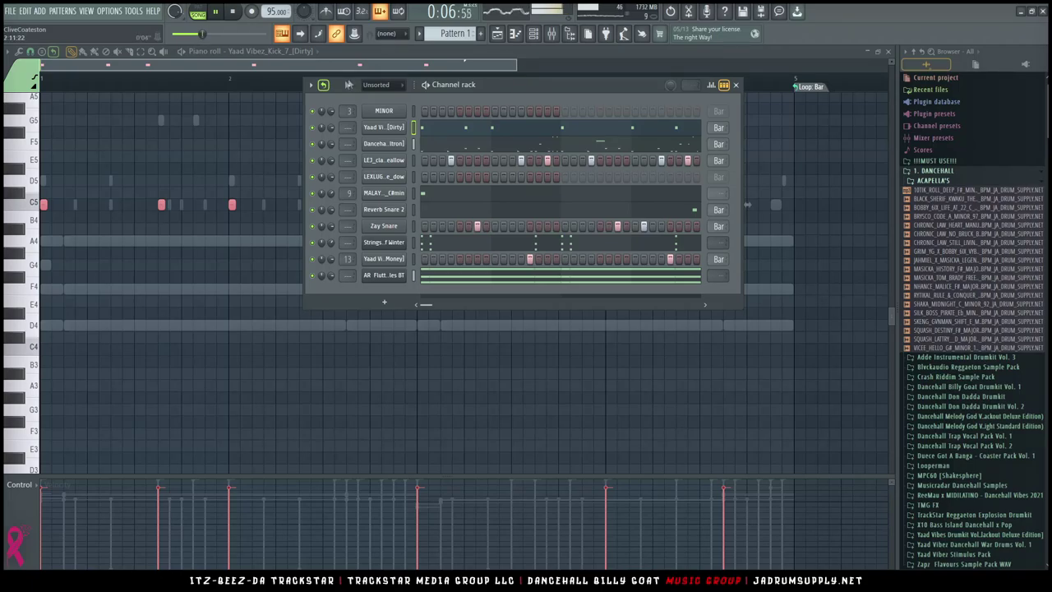
pyautogui.click(499, 36)
pyautogui.rightClick(45, 91)
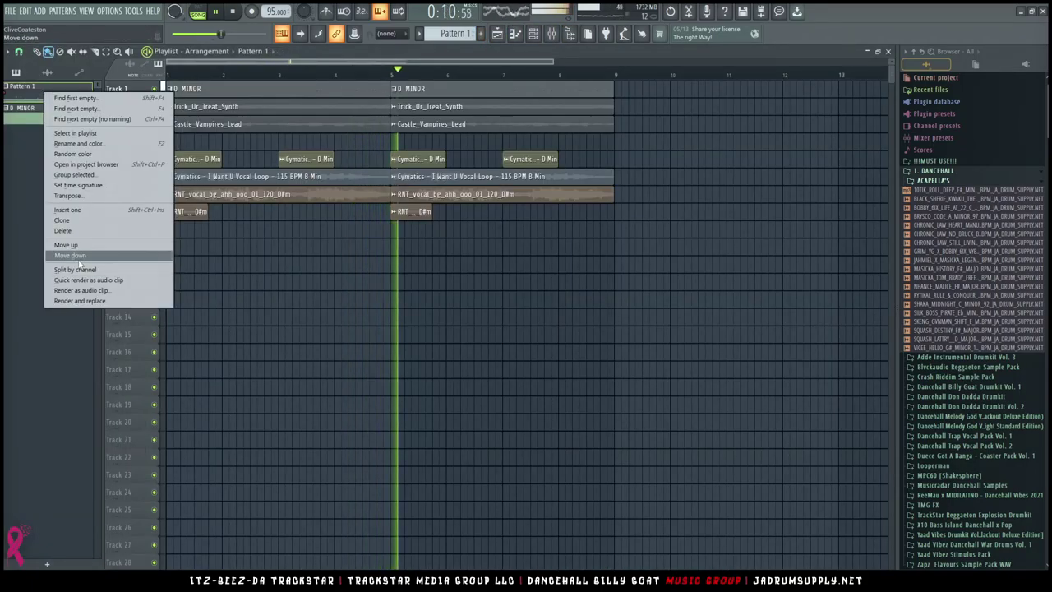
pyautogui.click(79, 257)
# Close the empty-track gap between the playlist's audio clips and move them all down to tracks 21 to 26
pyautogui.moveTo(565, 254); pyautogui.dragTo(167, 135)
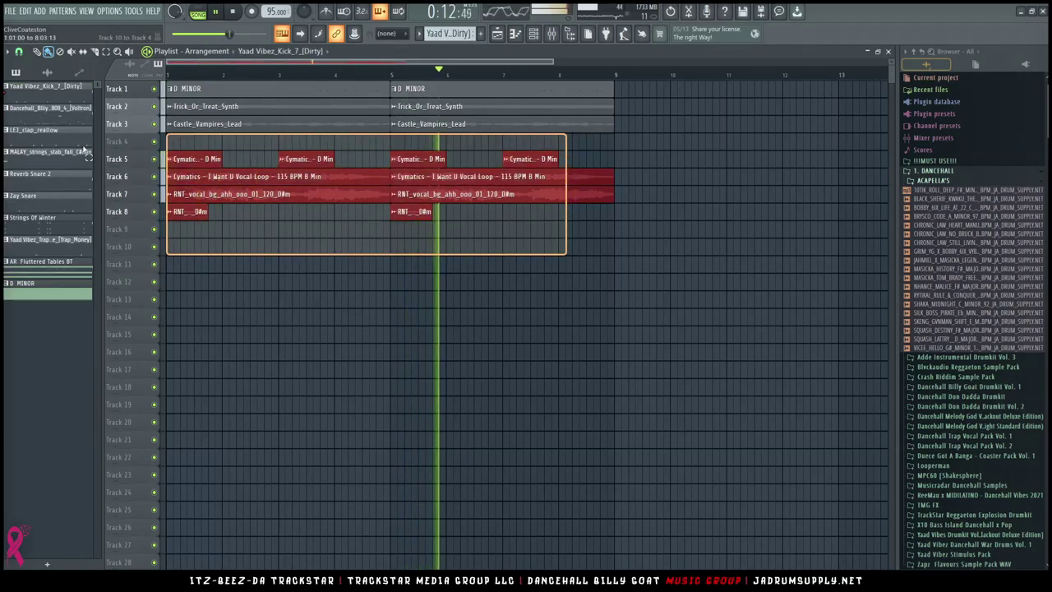
pyautogui.moveTo(83, 149); pyautogui.dragTo(84, 150)
pyautogui.hotkey('shift', 'Up')
pyautogui.moveTo(192, 106); pyautogui.dragTo(224, 121)
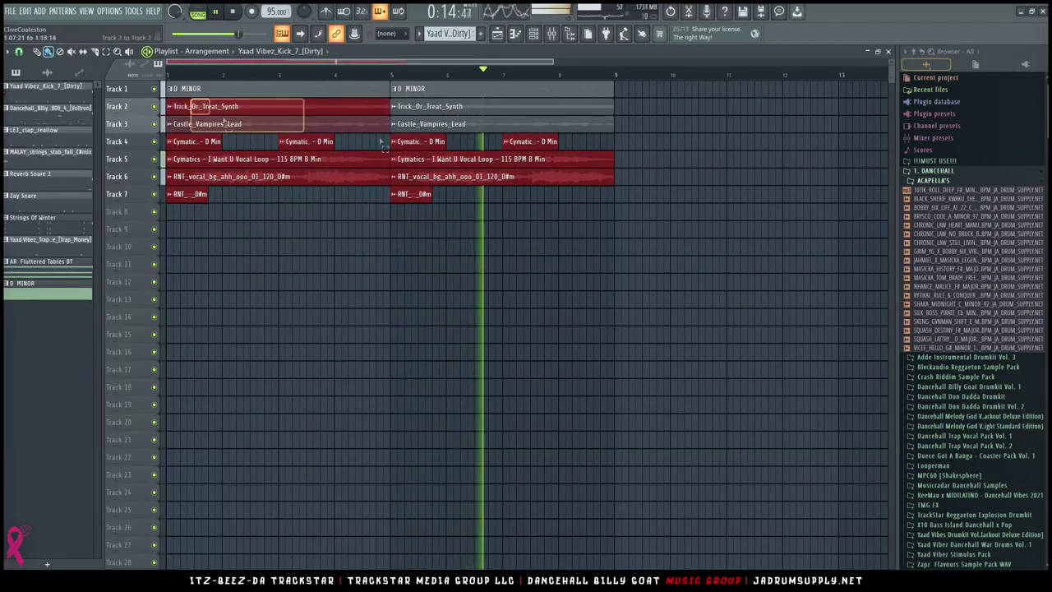
pyautogui.hotkey('shift', 'Down')
pyautogui.hotkey('shift', 'Down')
pyautogui.hotkey('shift', 'Down')
pyautogui.hotkey('shift', 'Down')
pyautogui.hotkey('shift', 'Down')
pyautogui.hotkey('shift', 'Down')
pyautogui.hotkey('shift', 'Down')
pyautogui.hotkey('shift', 'Down')
pyautogui.hotkey('shift', 'Down')
pyautogui.hotkey('shift', 'Down')
pyautogui.hotkey('shift', 'Down')
pyautogui.hotkey('shift', 'Down')
pyautogui.hotkey('shift', 'Down')
pyautogui.hotkey('shift', 'Down')
pyautogui.hotkey('shift', 'Down')
pyautogui.hotkey('shift', 'Down')
pyautogui.hotkey('shift', 'Down')
pyautogui.hotkey('shift', 'Down')
pyautogui.hotkey('shift', 'Down')
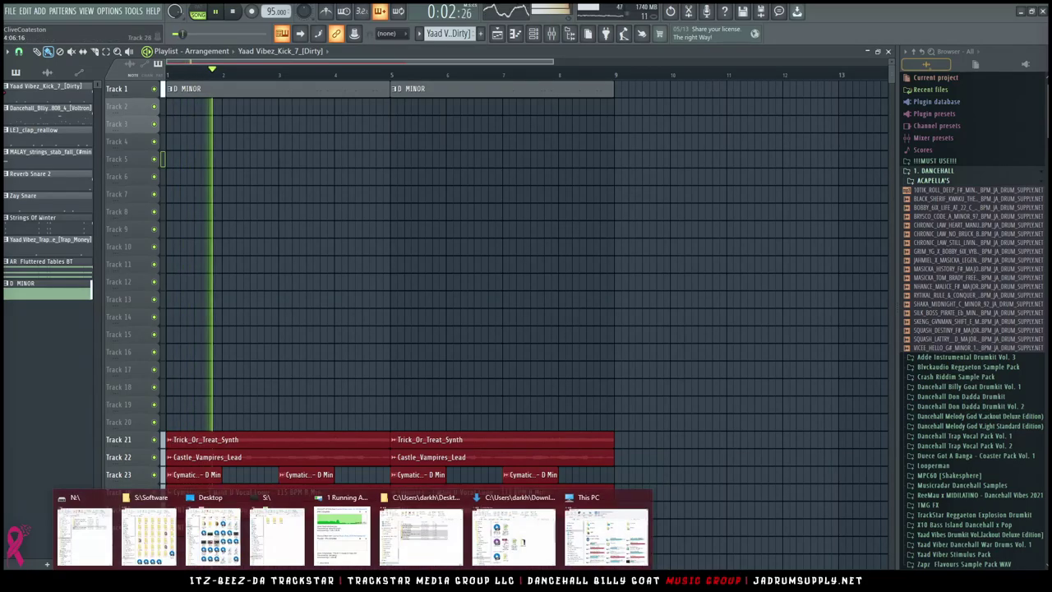
# Switch to File Explorer, search the L: drive for D MINOR and browse the results in details view with a wider name column
pyautogui.click(605, 536)
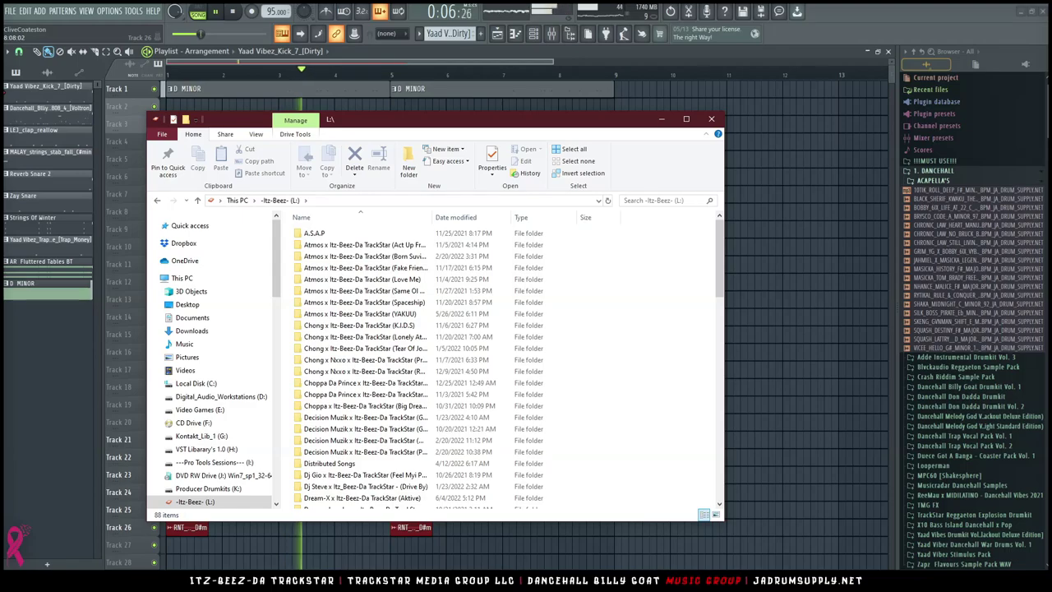
pyautogui.click(656, 201)
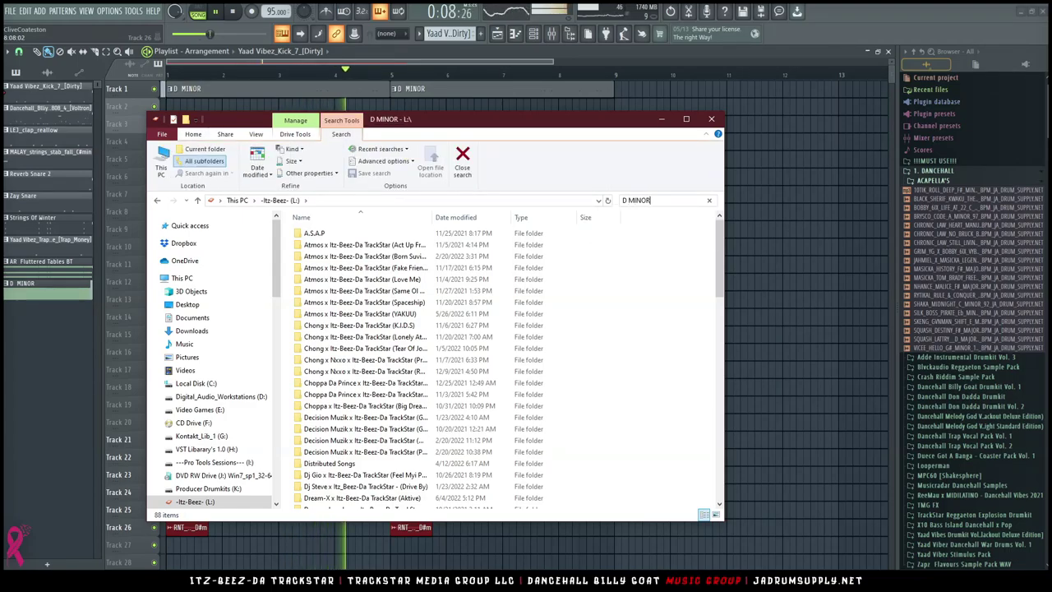
pyautogui.press('Return')
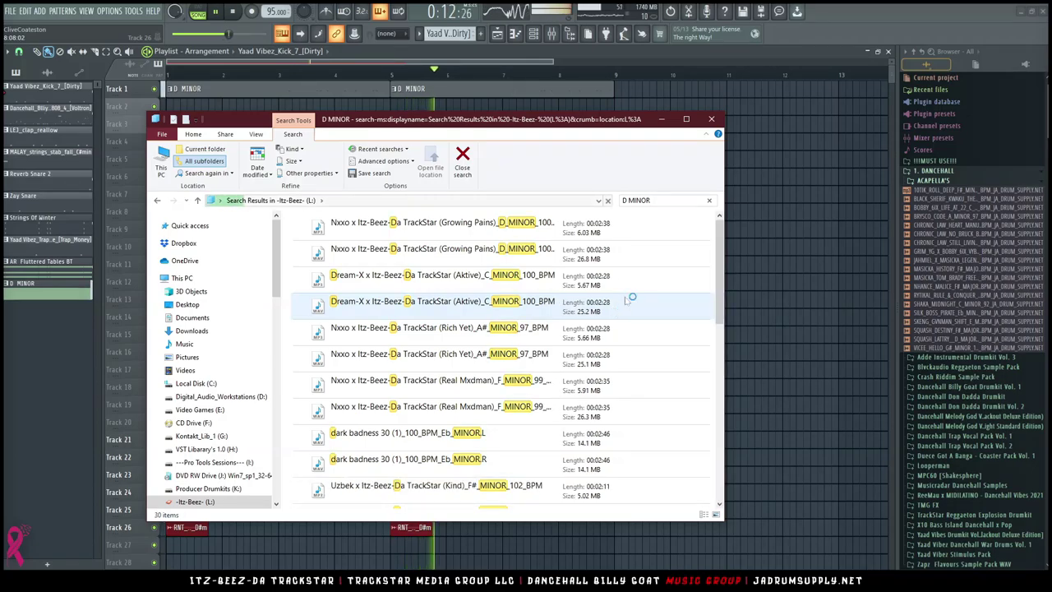
pyautogui.scroll(-1, 628, 304)
pyautogui.click(704, 514)
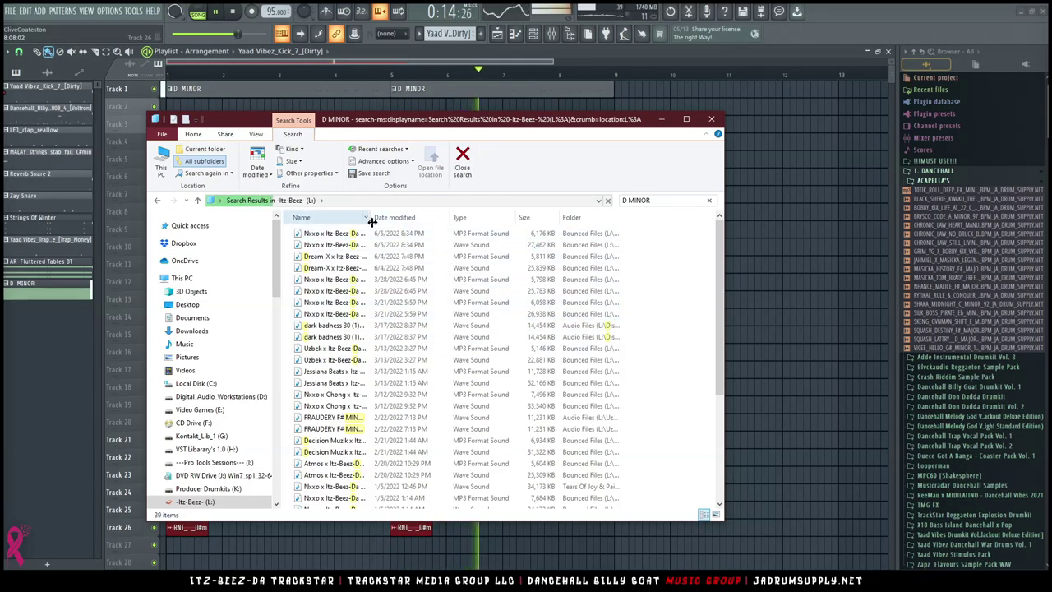
pyautogui.moveTo(494, 228); pyautogui.dragTo(611, 228)
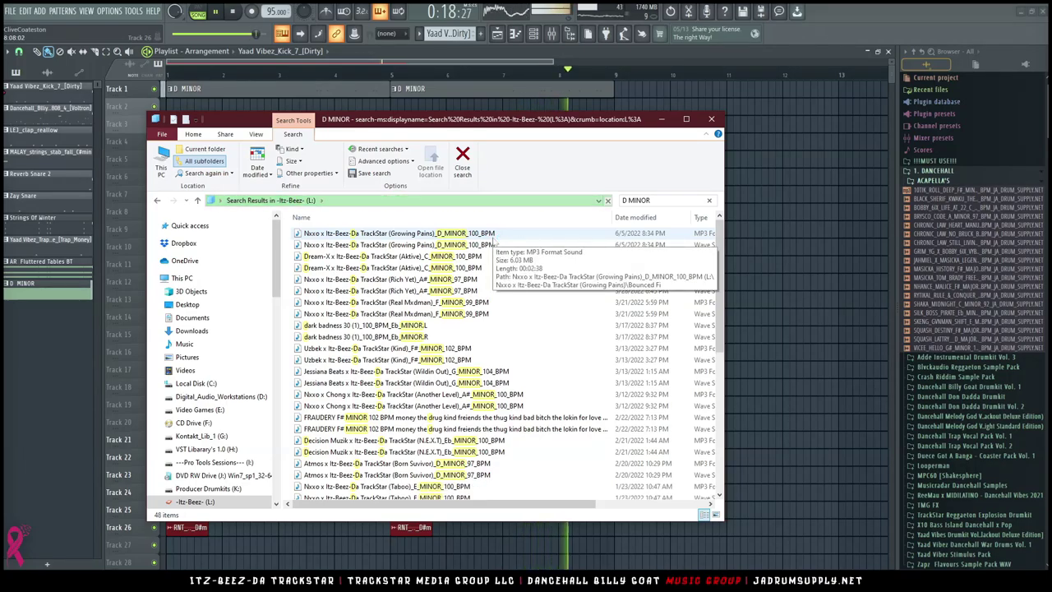
pyautogui.scroll(-2, 556, 377)
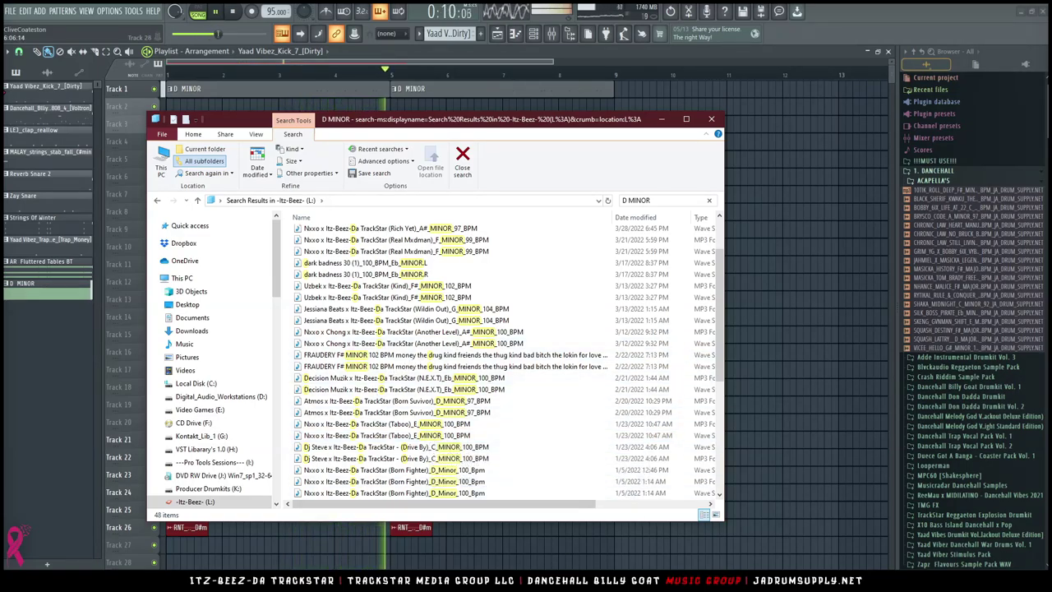
# Open New Text Document from the Desktop folder and look up D minor in its relative-key chart
pyautogui.click(188, 305)
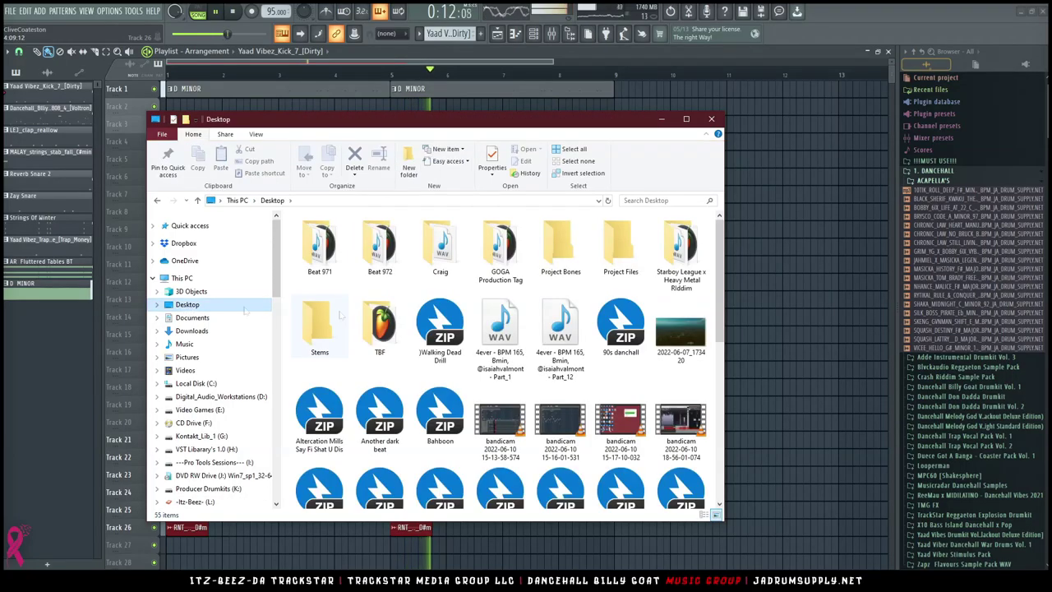
pyautogui.scroll(-5, 542, 442)
pyautogui.doubleClick(680, 308)
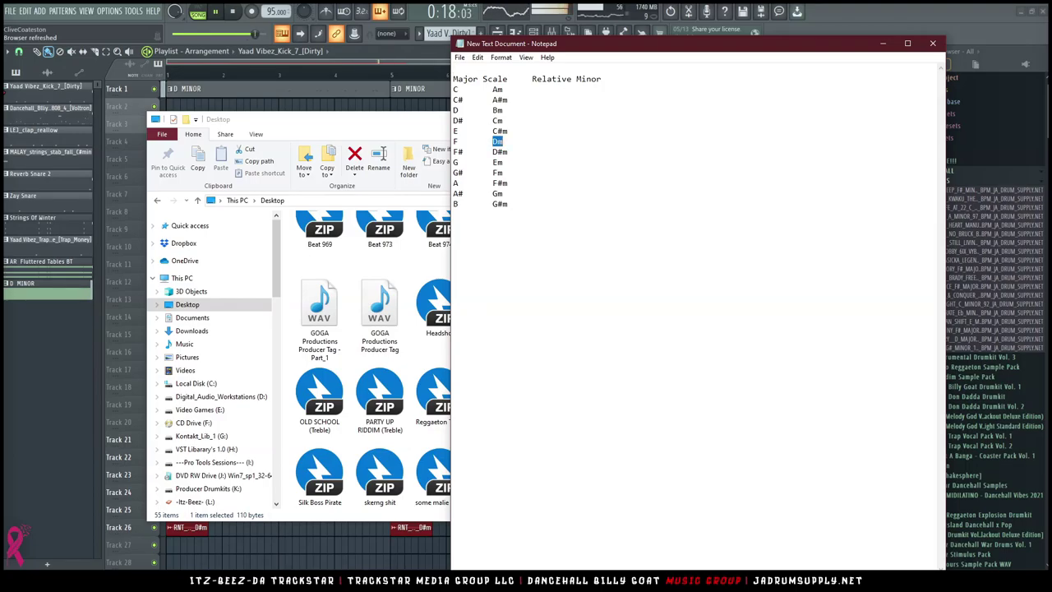
pyautogui.click(443, 267)
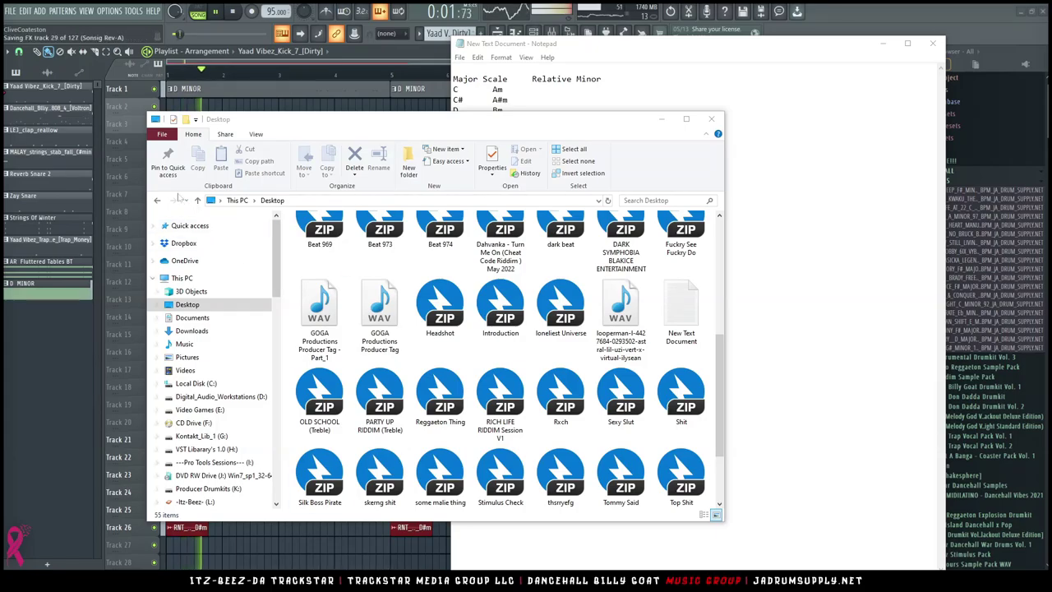
# Search the L: drive for F MAJOR and list the results in details view with a wider name column
pyautogui.click(157, 201)
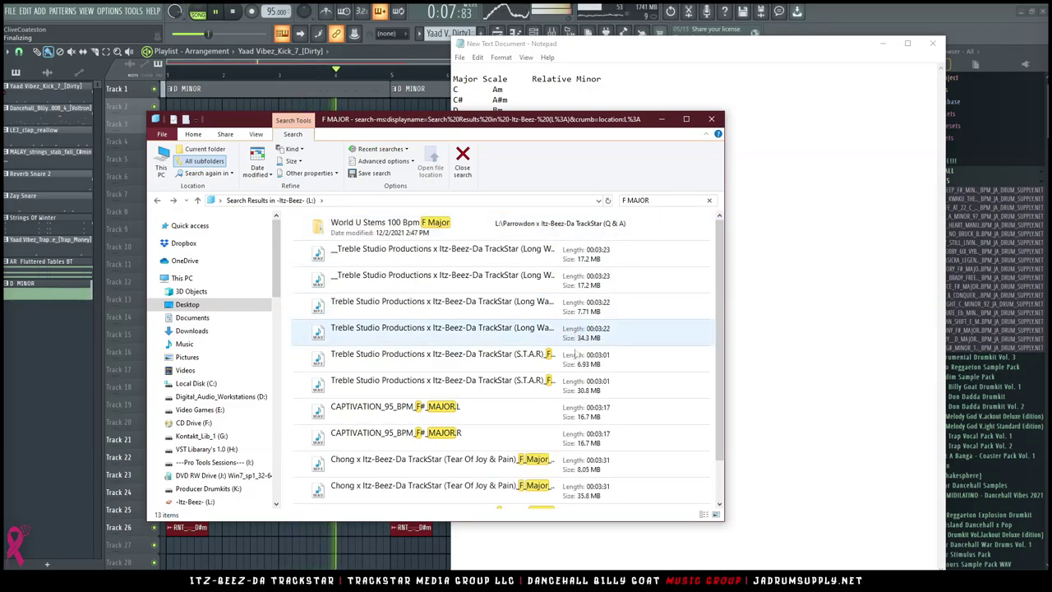
pyautogui.click(704, 514)
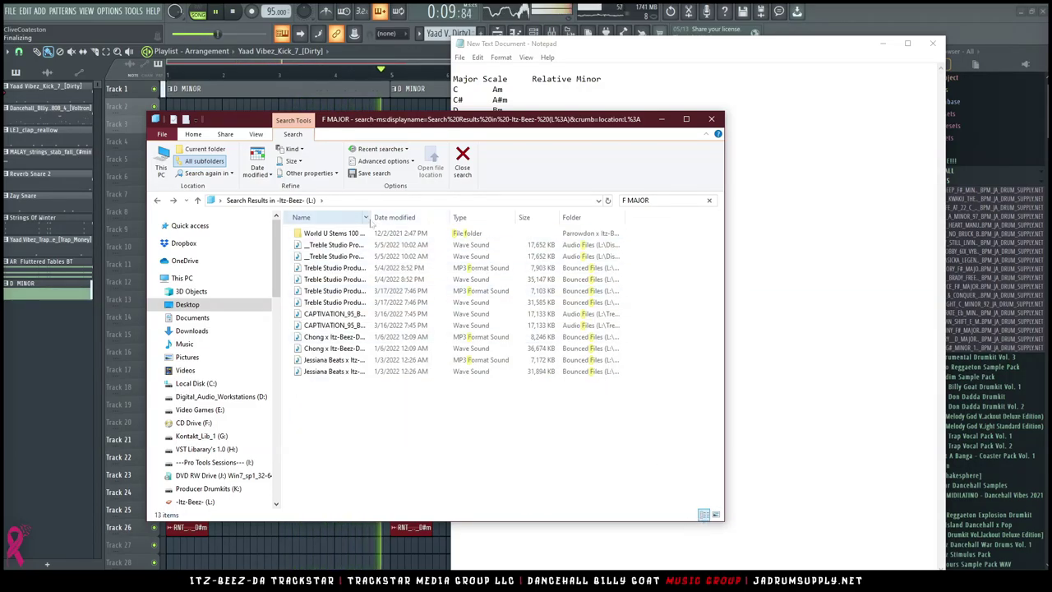
pyautogui.moveTo(371, 217); pyautogui.dragTo(627, 217)
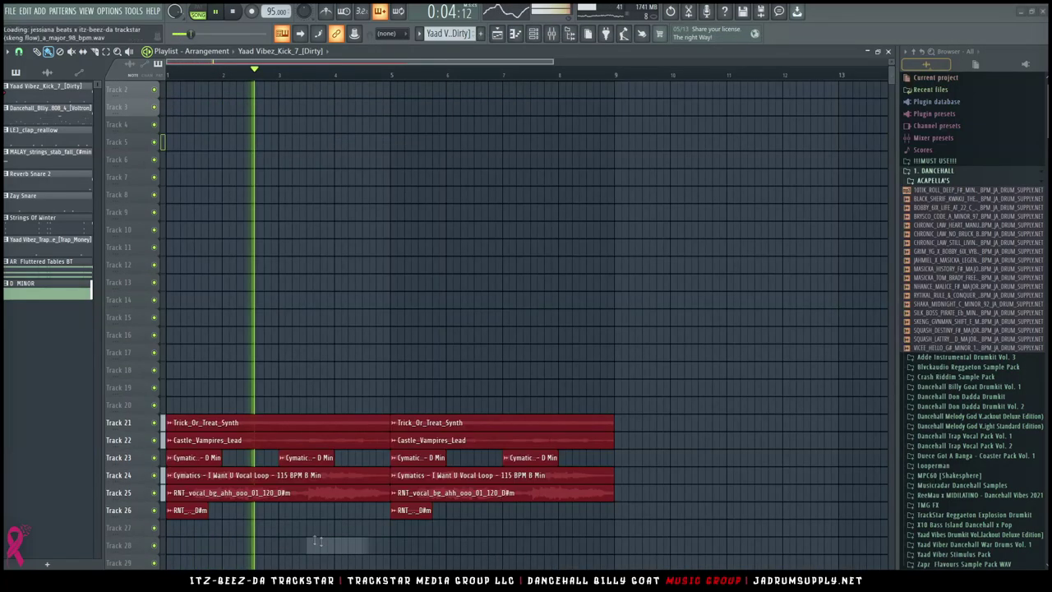
# Place the Skeng Flow A Major acapella at bar 1 of track 27 and set its source tempo to 98 BPM
pyautogui.moveTo(350, 542); pyautogui.dragTo(217, 525)
pyautogui.scroll(3, 189, 522)
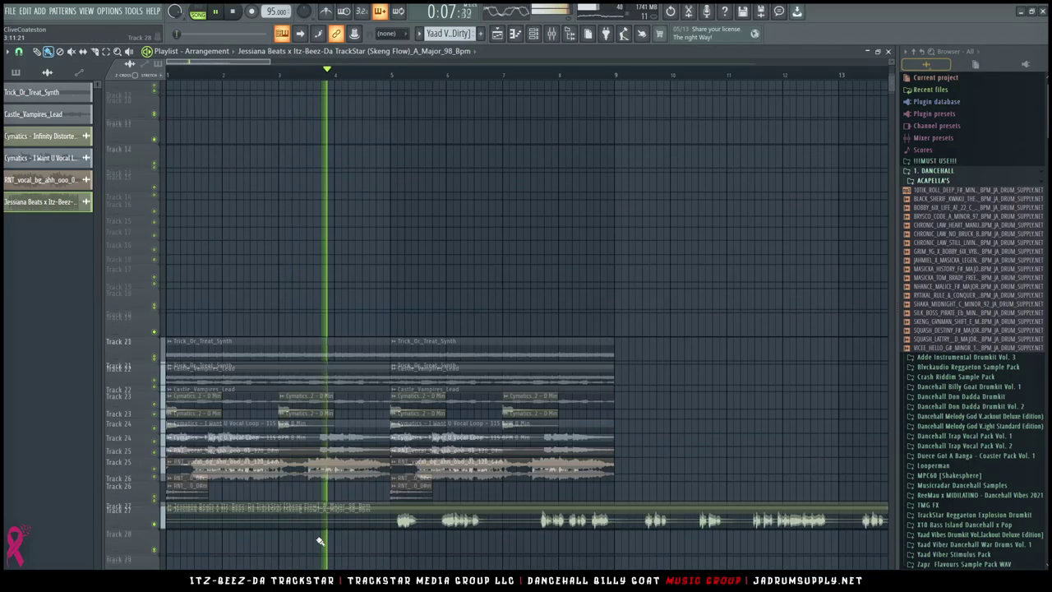
pyautogui.click(170, 506)
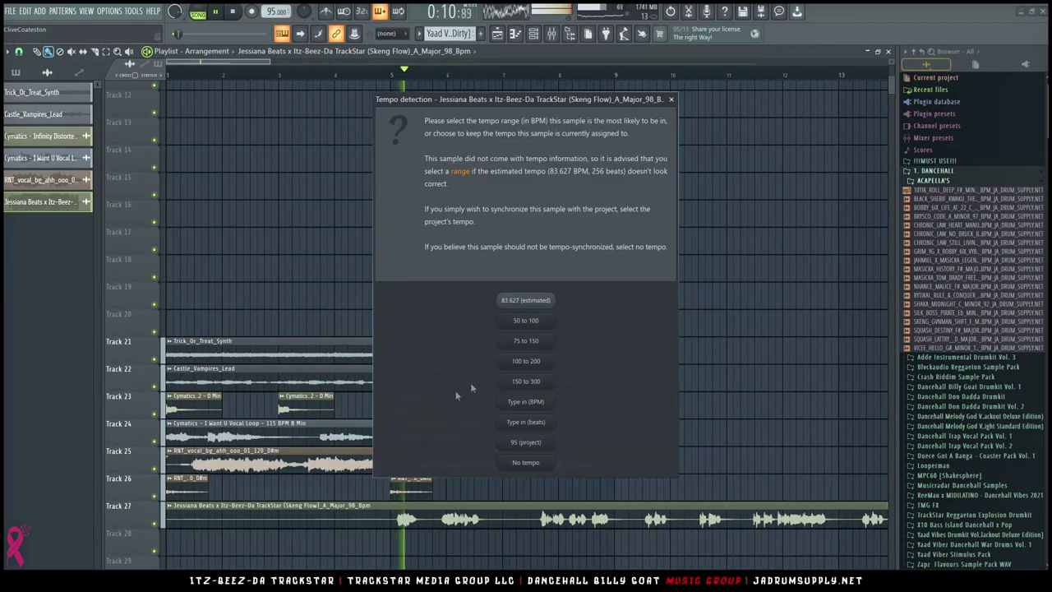
pyautogui.click(525, 402)
pyautogui.write('98')
pyautogui.press('Return')
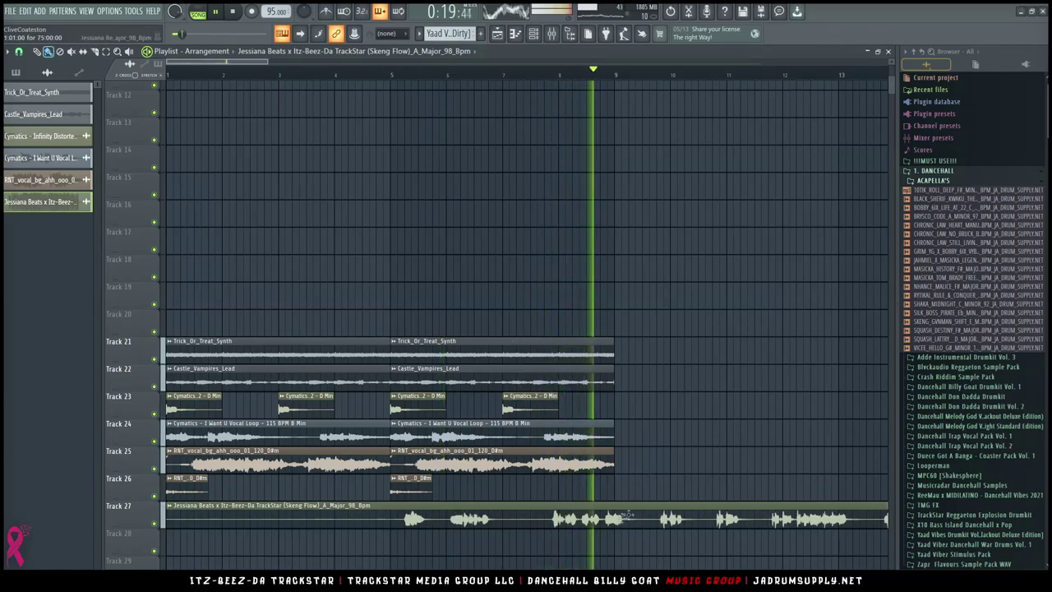
# Restart playback and place the nine split channel patterns at bar 1 on tracks 2 to 10
pyautogui.press('space')
pyautogui.press('space')
pyautogui.scroll(5, 634, 487)
pyautogui.scroll(5, 549, 417)
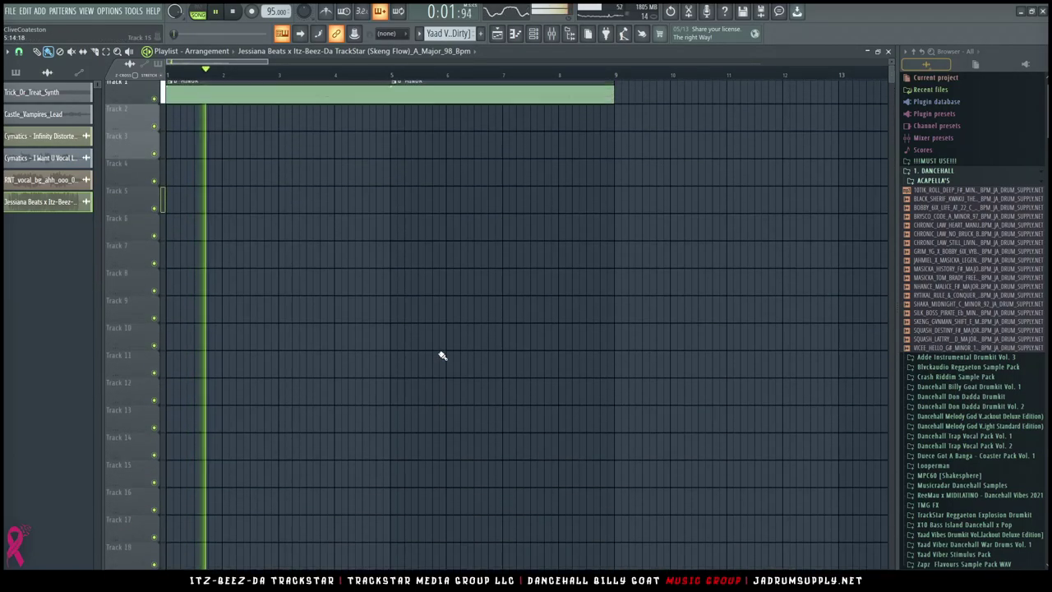
pyautogui.scroll(3, 33, 99)
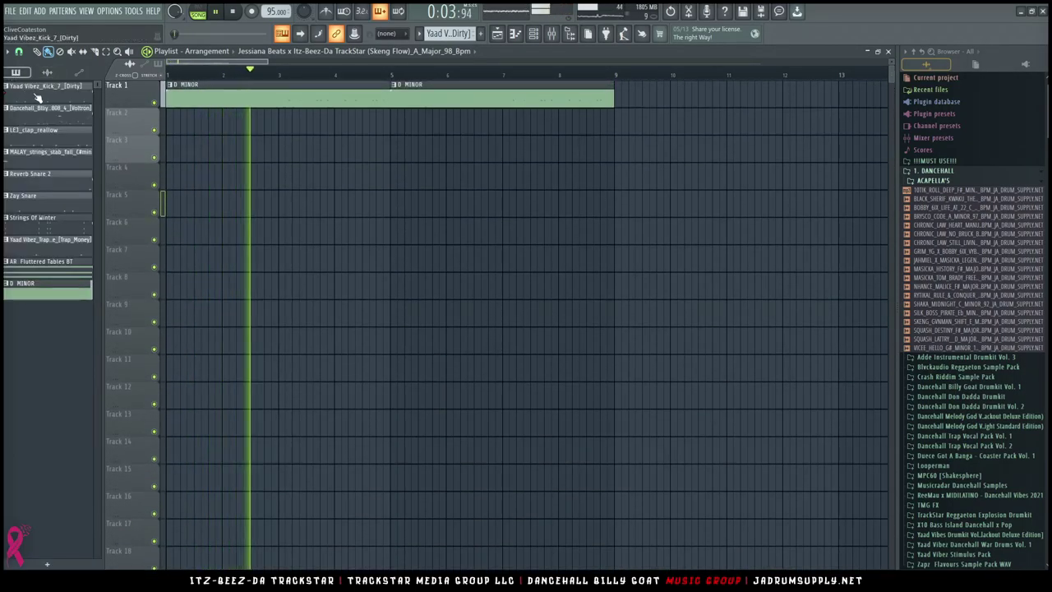
pyautogui.keyDown('shift'); pyautogui.click(51, 267); pyautogui.keyUp('shift')
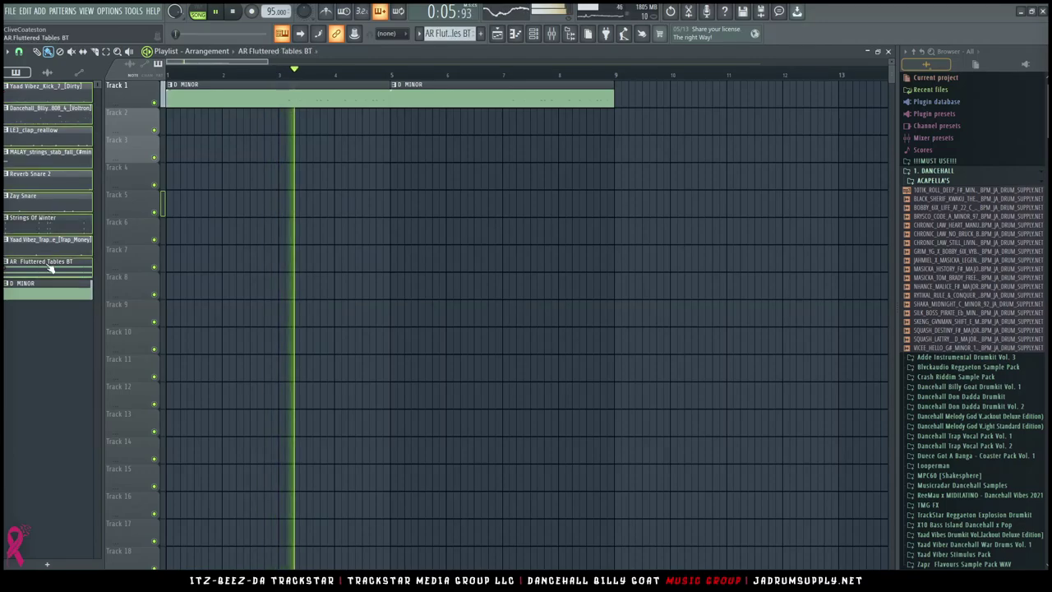
pyautogui.moveTo(50, 93); pyautogui.dragTo(138, 123)
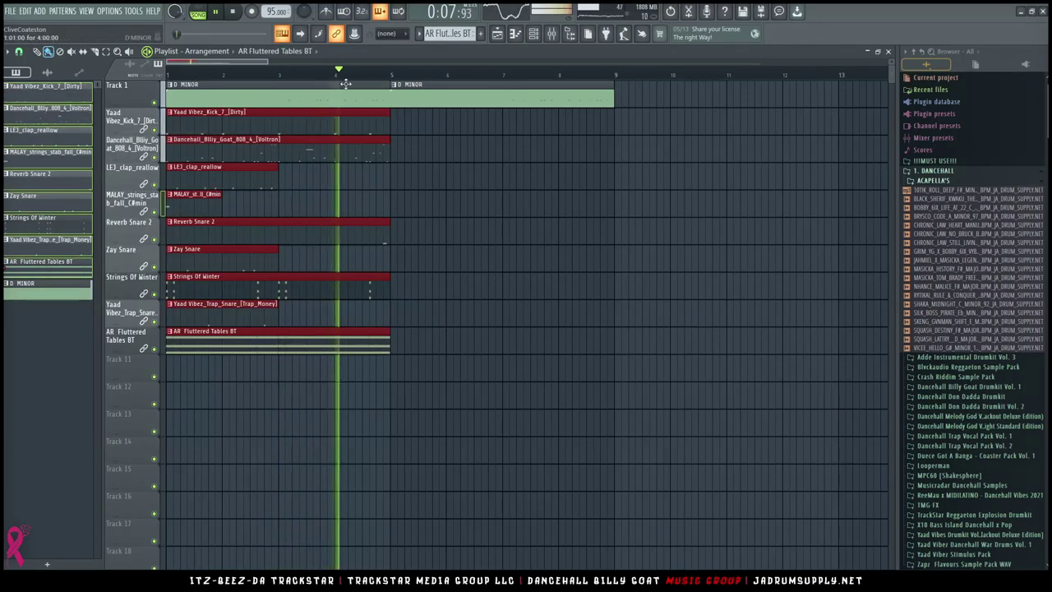
# Delete both D MINOR pattern clips from track 1
pyautogui.rightClick(384, 95)
pyautogui.rightClick(422, 98)
pyautogui.moveTo(450, 370); pyautogui.dragTo(160, 99)
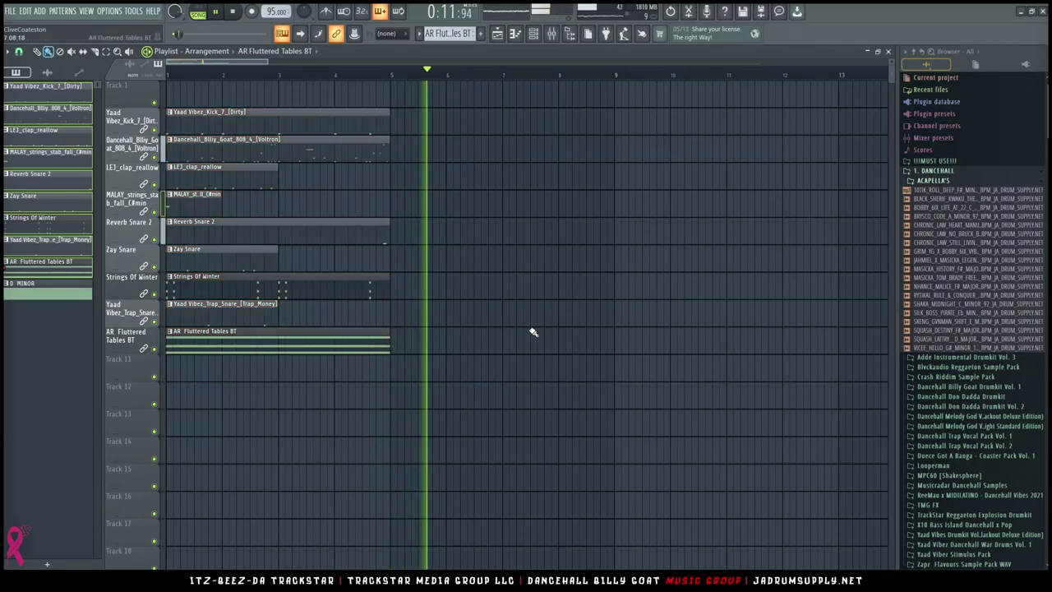
# Open the Skeng Flow acapella's channel settings, stop playback, compare keys on its root-note keyboard and adjust its time-stretching pitch
pyautogui.scroll(-6, 531, 331)
pyautogui.doubleClick(456, 345)
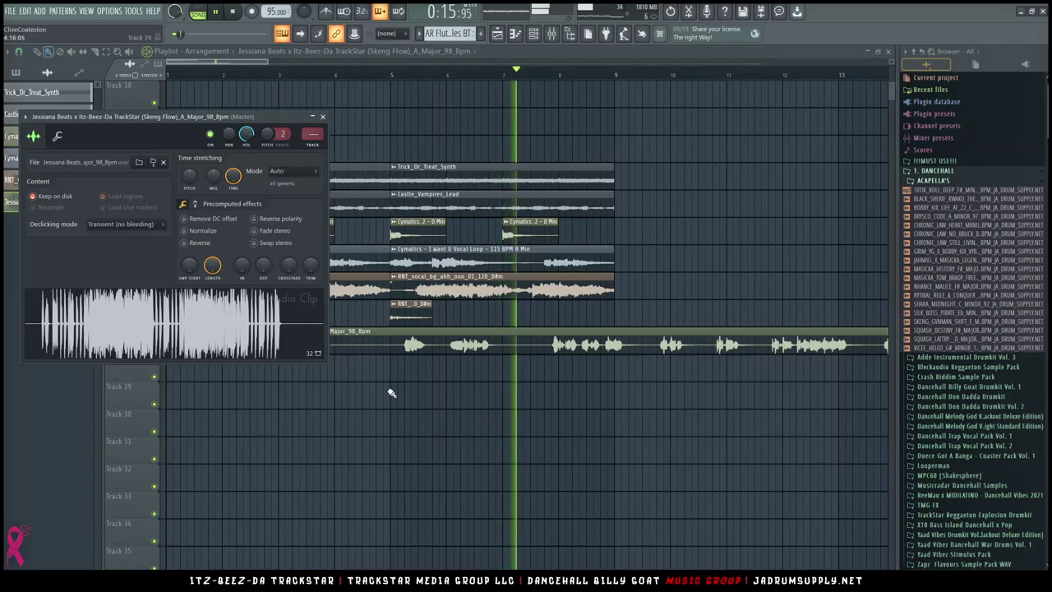
pyautogui.click(56, 136)
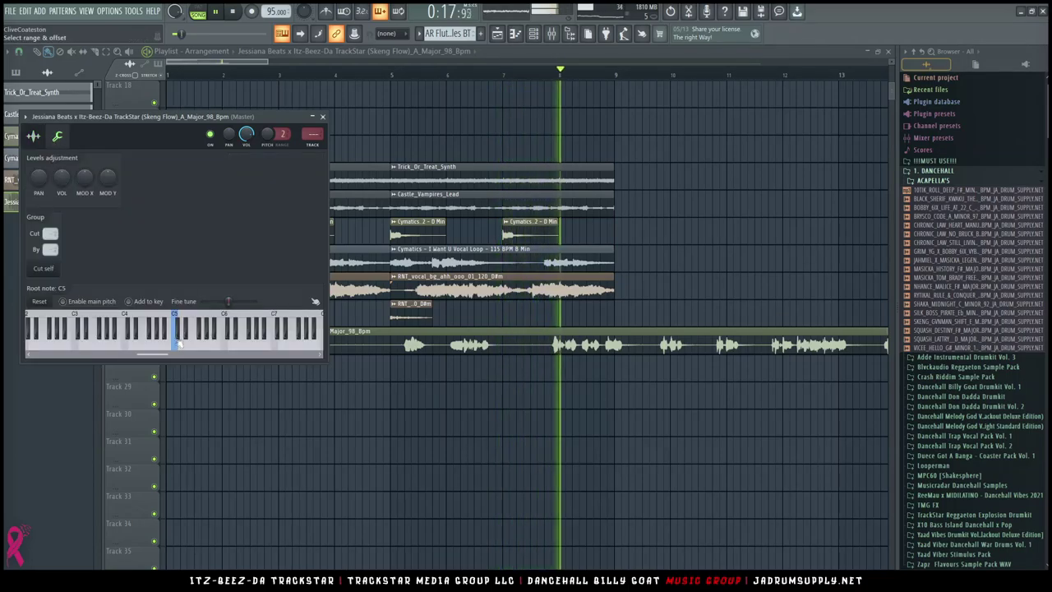
pyautogui.press('space')
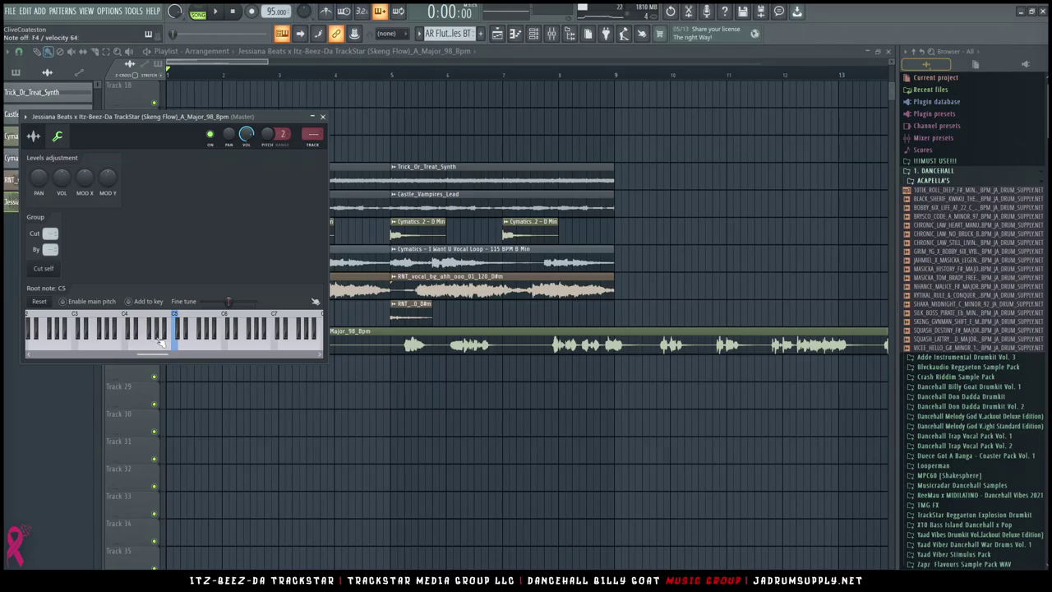
pyautogui.click(34, 136)
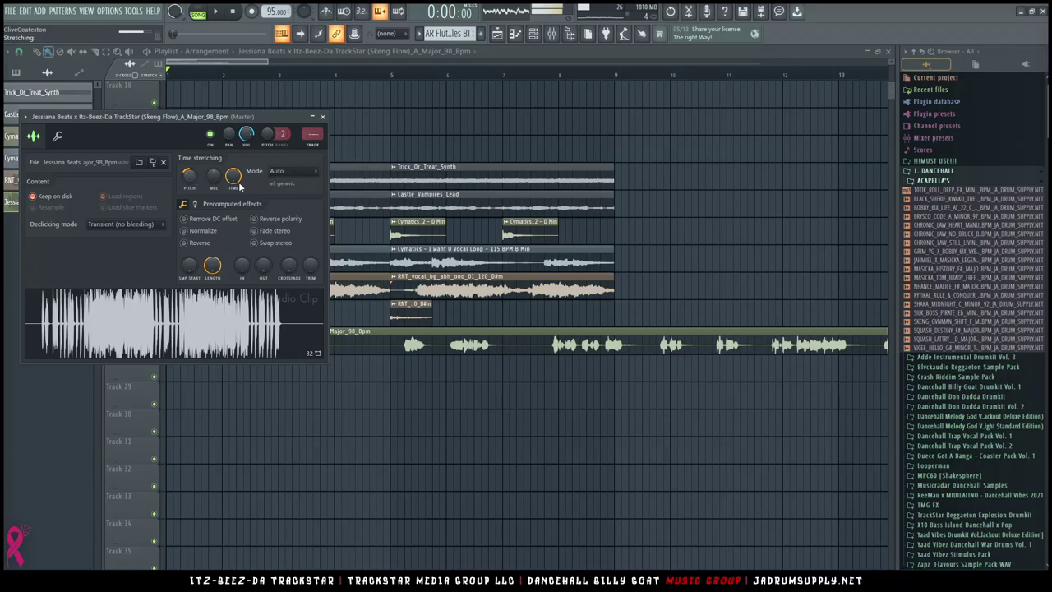
# Start playback, close the acapella's channel settings and audition the arrangement from just before bar 8
pyautogui.press('space')
pyautogui.rightClick(622, 141)
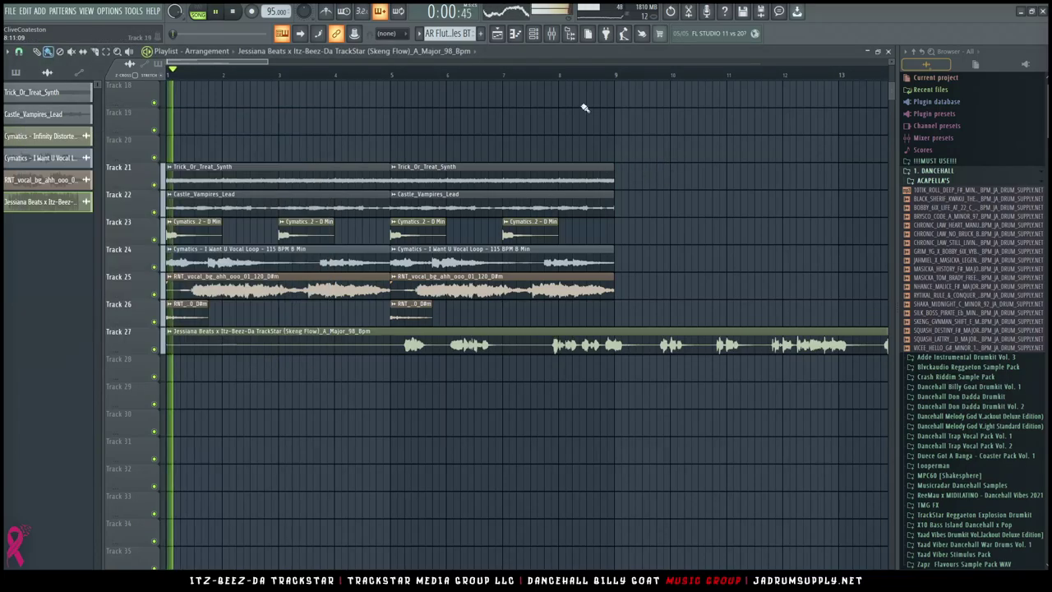
pyautogui.click(550, 78)
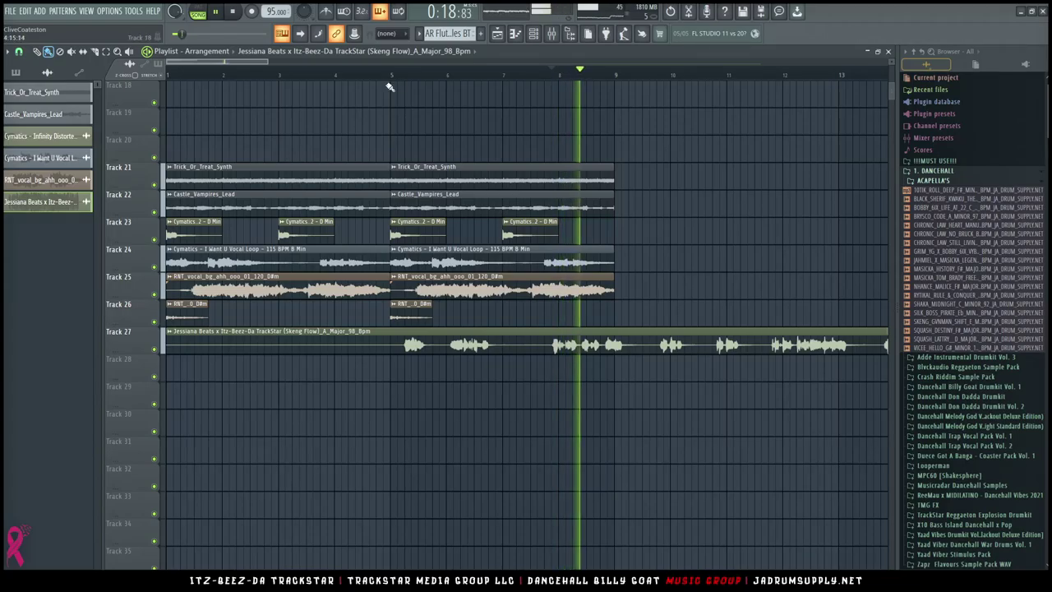
# Stop playback and duplicate the audio clips on tracks 21 to 26 repeatedly until they extend past the acapella's end
pyautogui.scroll(-3, 415, 80)
pyautogui.press('space')
pyautogui.scroll(-3, 418, 78)
pyautogui.scroll(-3, 417, 77)
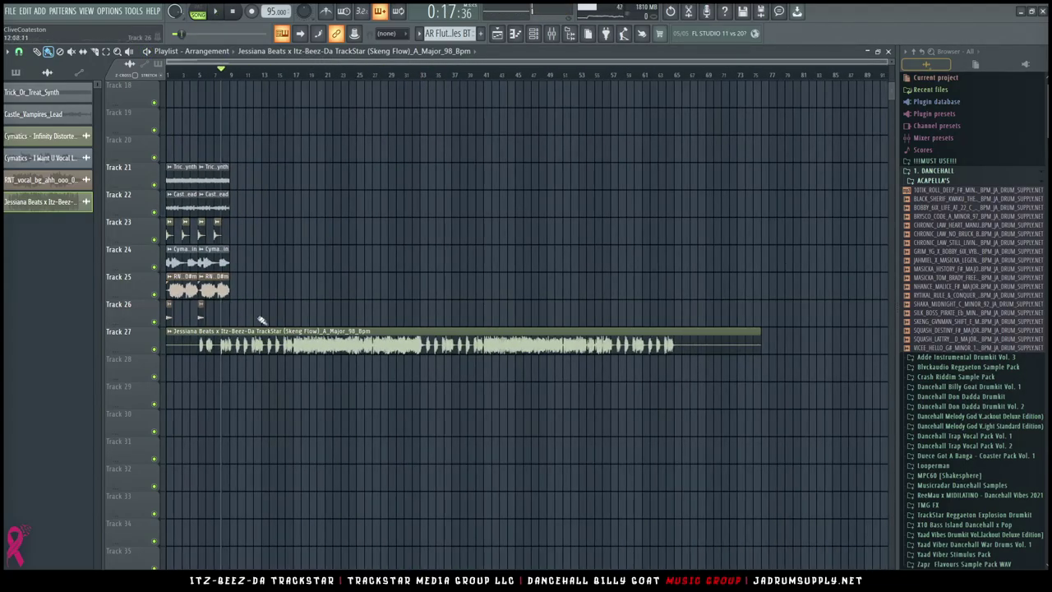
pyautogui.moveTo(260, 321); pyautogui.dragTo(14, 166)
pyautogui.hotkey('ctrl', 'b')
pyautogui.hotkey('ctrl', 'b')
pyautogui.hotkey('ctrl', 'b')
pyautogui.hotkey('ctrl', 'b')
pyautogui.hotkey('ctrl', 'b')
pyautogui.hotkey('ctrl', 'b')
pyautogui.hotkey('ctrl', 'b')
pyautogui.hotkey('ctrl', 'b')
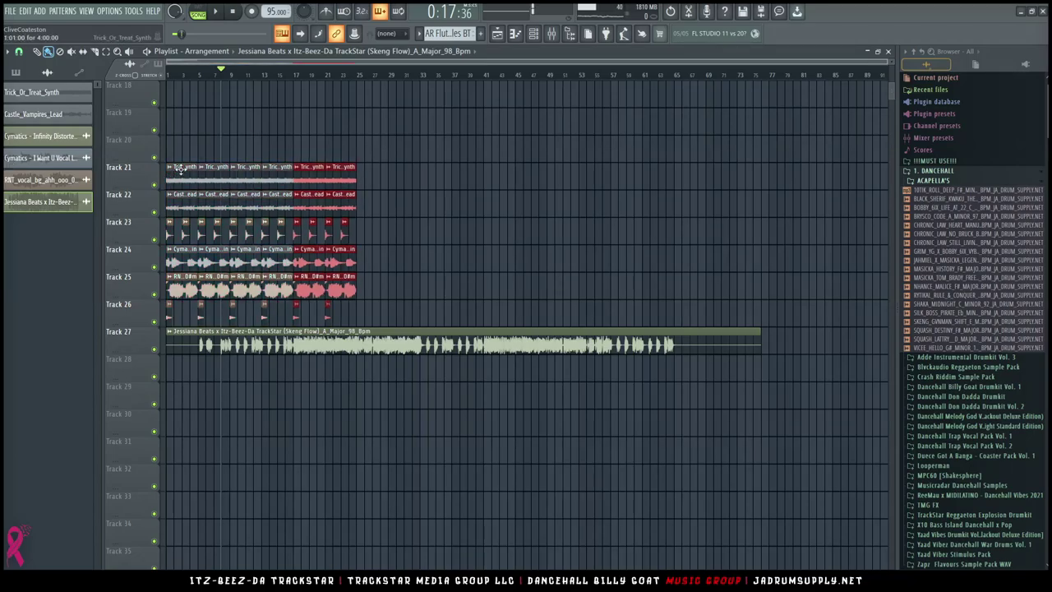
pyautogui.hotkey('ctrl', 'b')
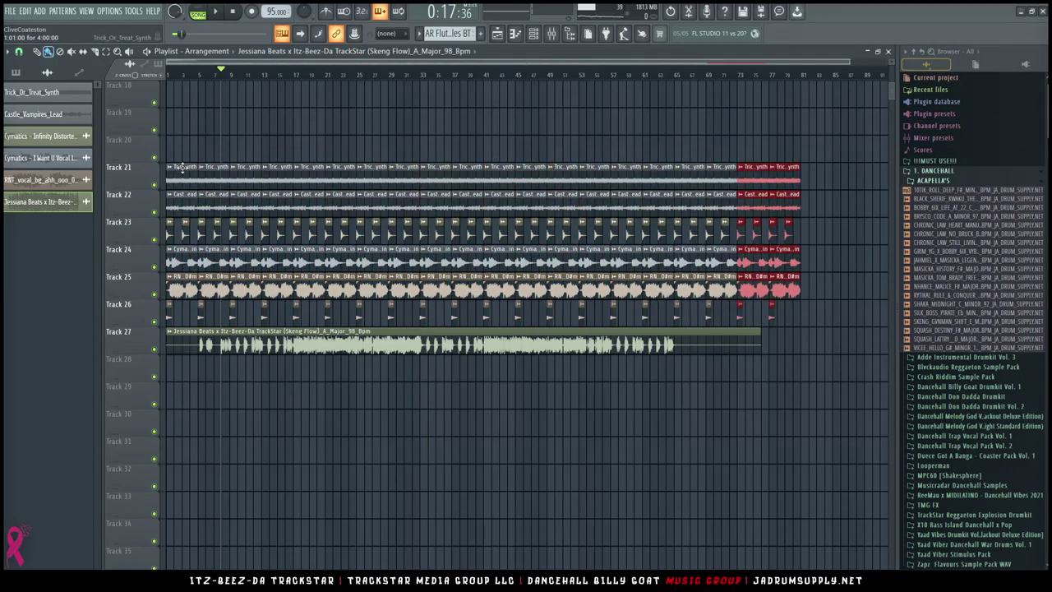
pyautogui.hotkey('ctrl', 'b')
# Restart playback, move the nine channel pattern clips to bar 5 and add a Strings Of Winter clip at bar 1
pyautogui.press('space')
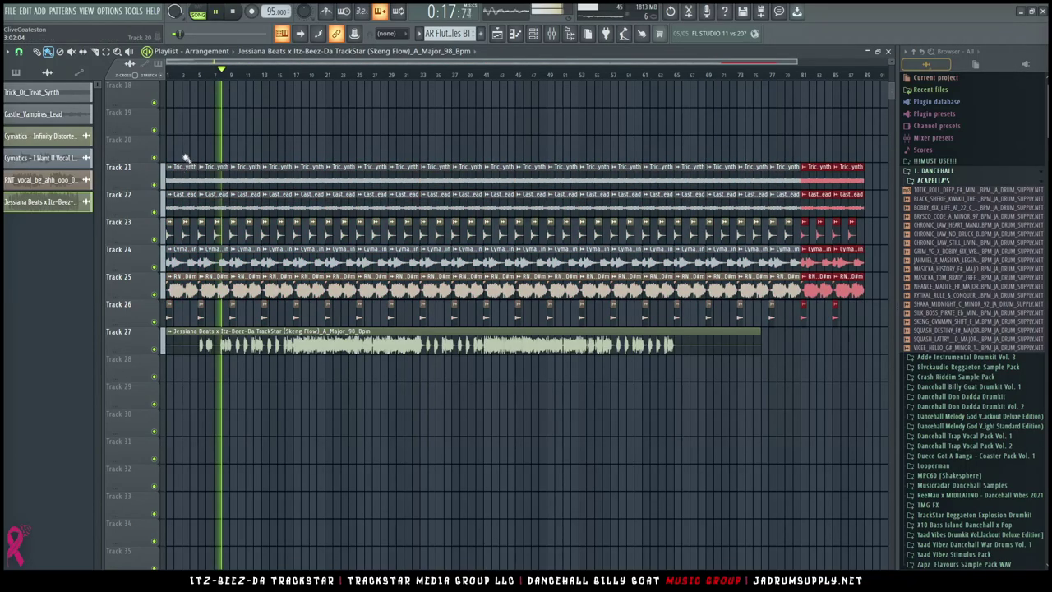
pyautogui.keyDown('ctrl'); pyautogui.click(218, 372); pyautogui.keyUp('ctrl')
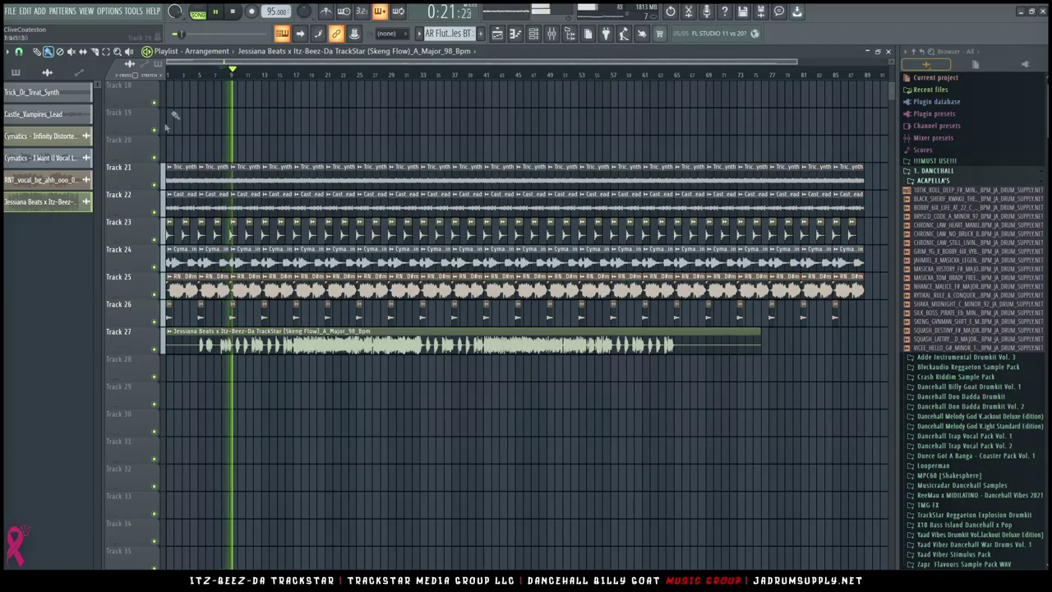
pyautogui.scroll(6, 218, 246)
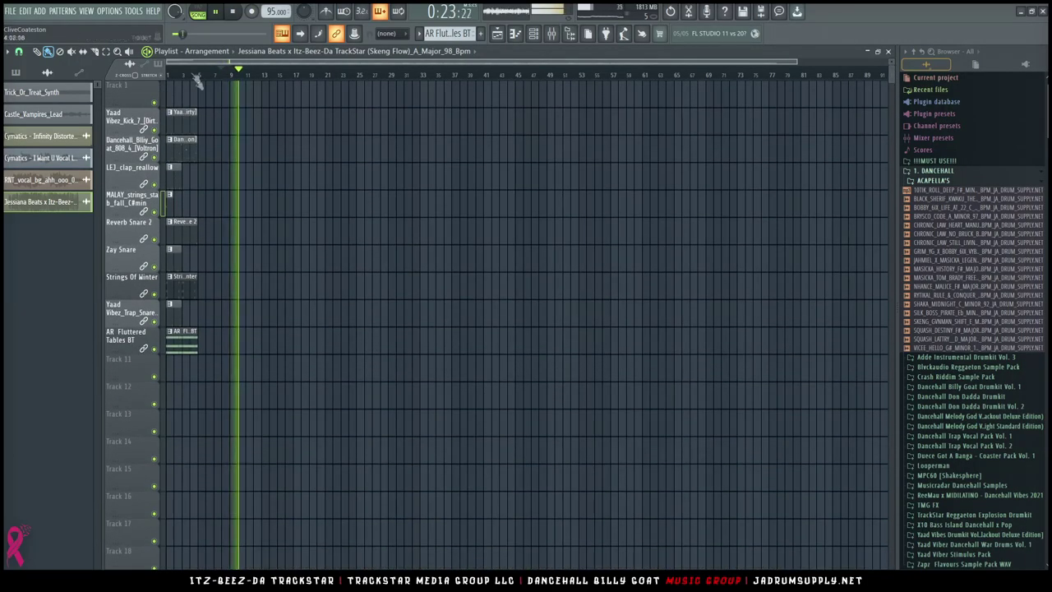
pyautogui.scroll(6, 189, 75)
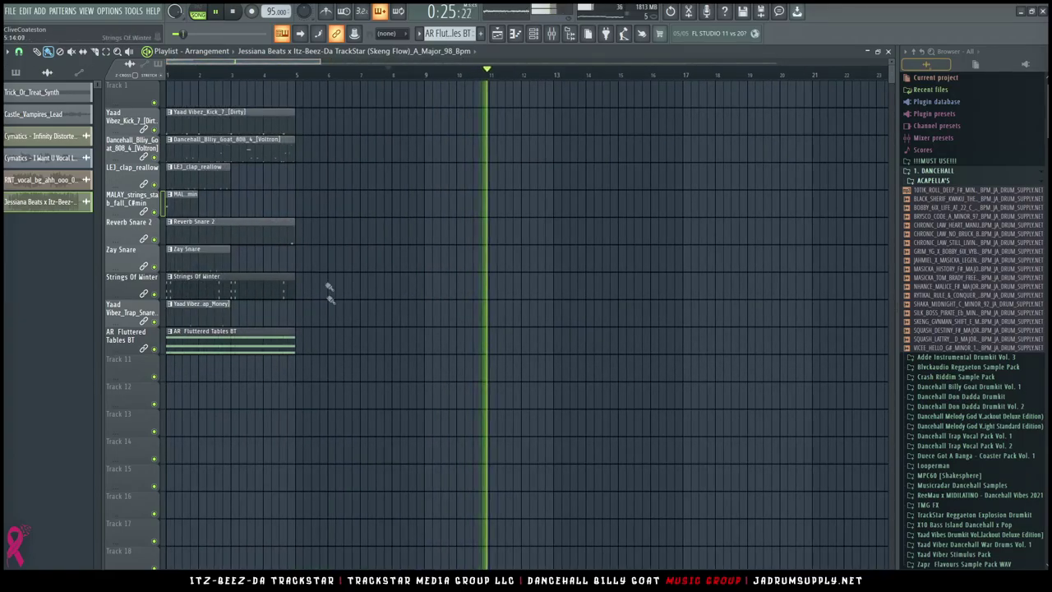
pyautogui.press('space')
pyautogui.press('space')
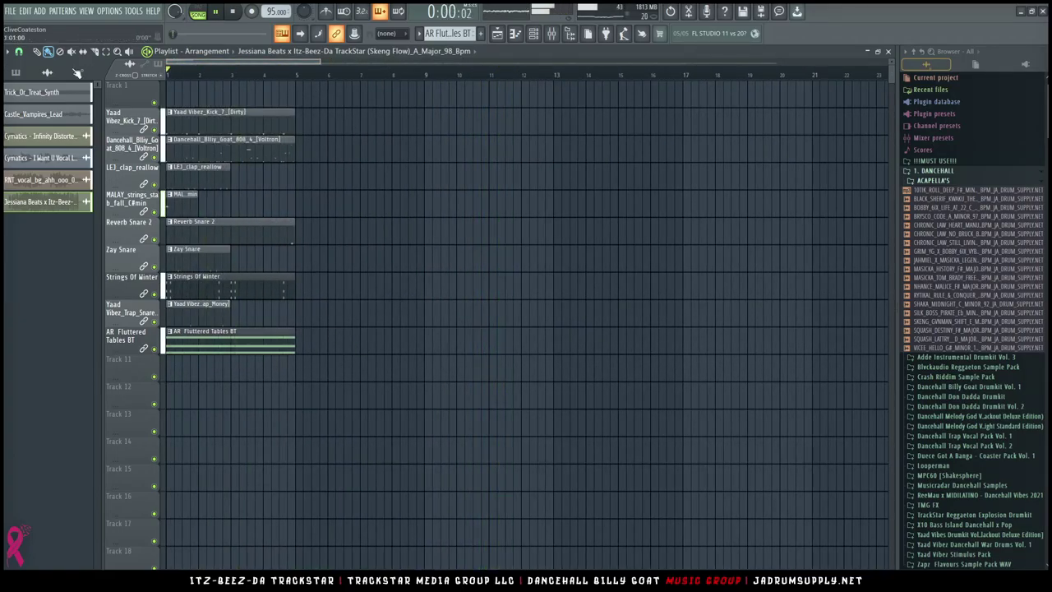
pyautogui.scroll(3, 205, 221)
pyautogui.moveTo(454, 408); pyautogui.dragTo(161, 83)
pyautogui.moveTo(207, 138); pyautogui.dragTo(490, 127)
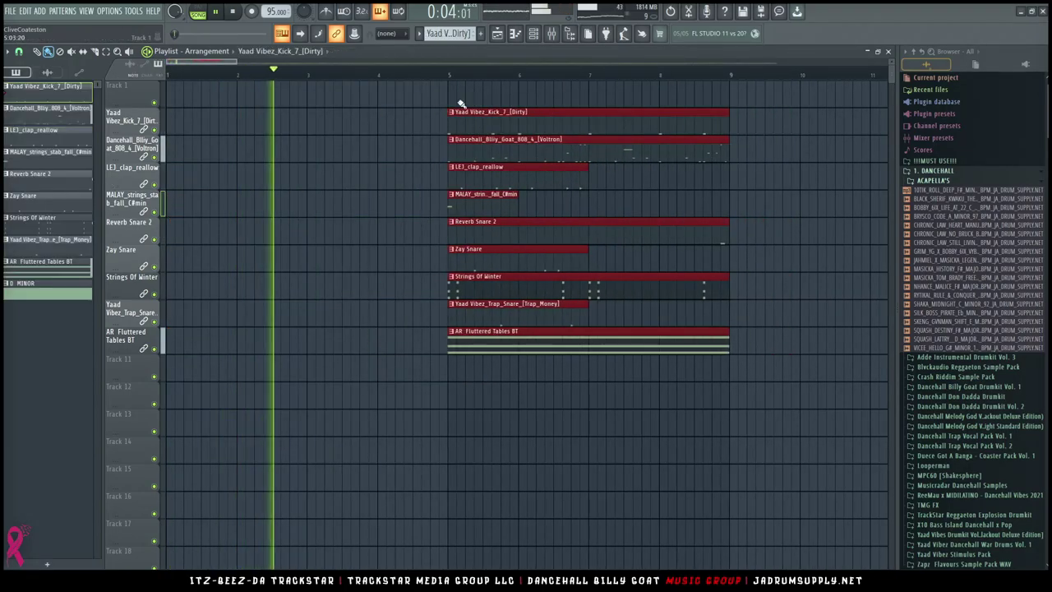
pyautogui.click(467, 341)
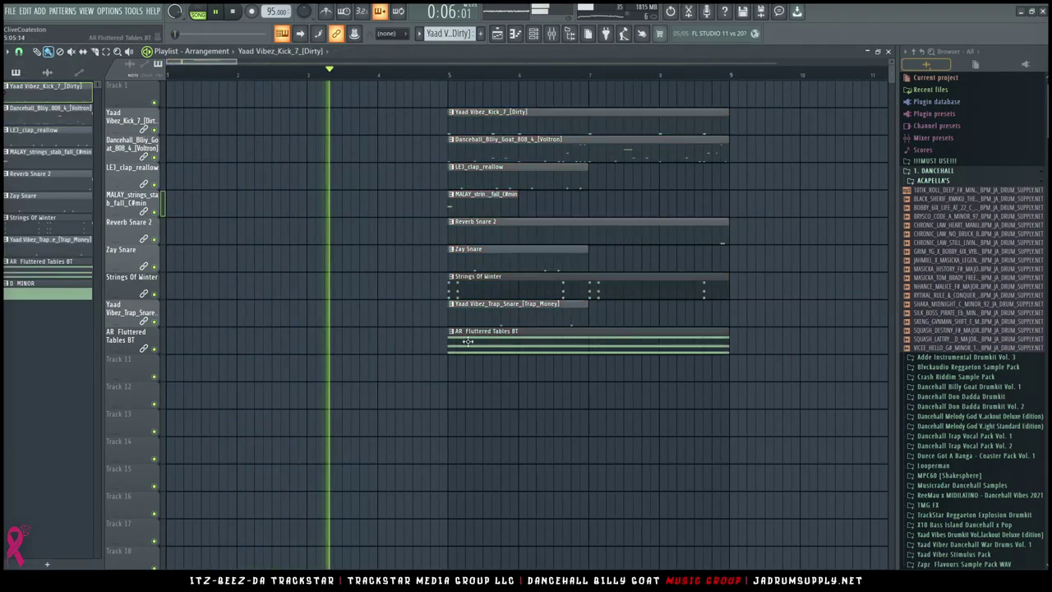
pyautogui.click(474, 339)
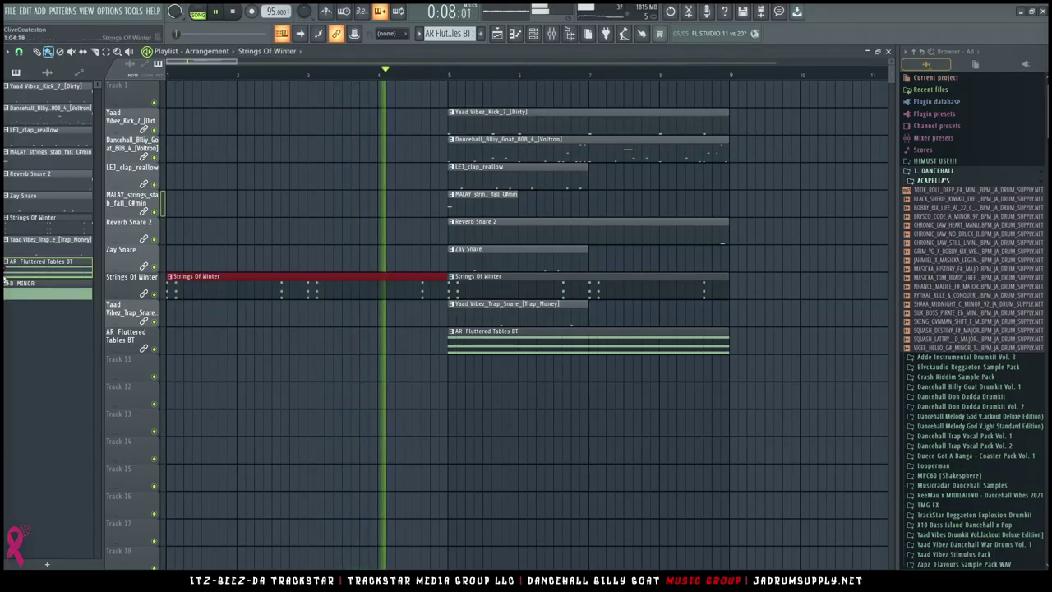
# Cut the first four bars off the Skeng Flow acapella, start the remaining vocal at bar 1 and restart playback
pyautogui.scroll(-8, 447, 282)
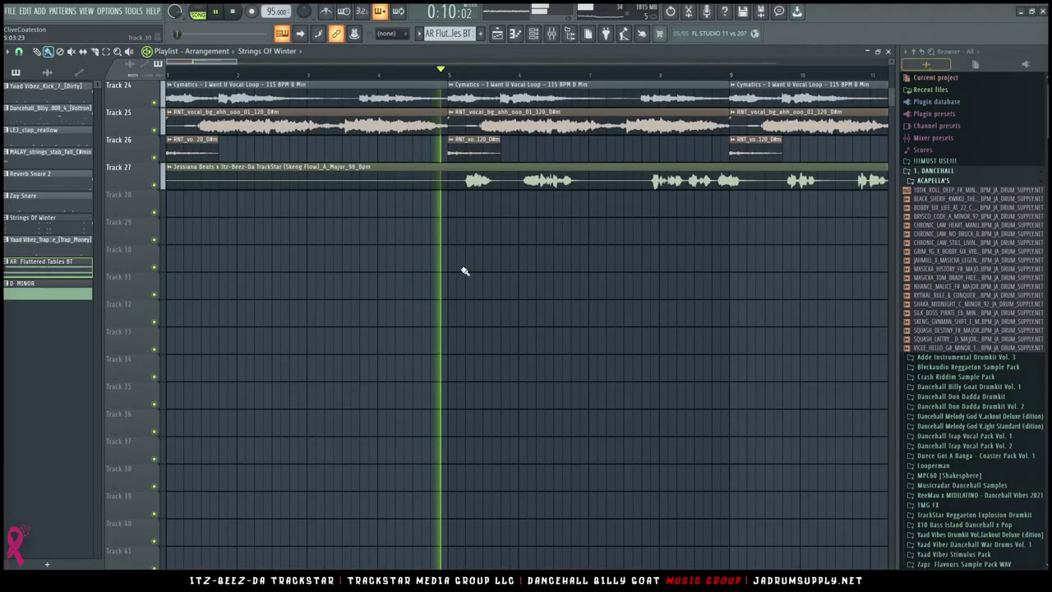
pyautogui.scroll(6, 463, 265)
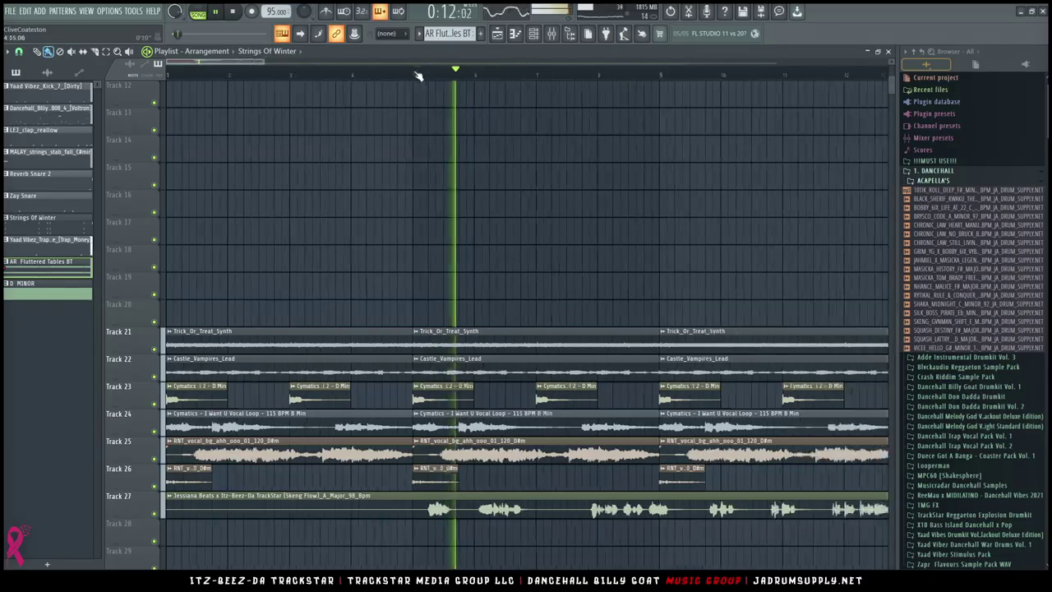
pyautogui.scroll(-3, 418, 76)
pyautogui.scroll(4, 345, 189)
pyautogui.scroll(-6, 322, 233)
pyautogui.scroll(2, 305, 207)
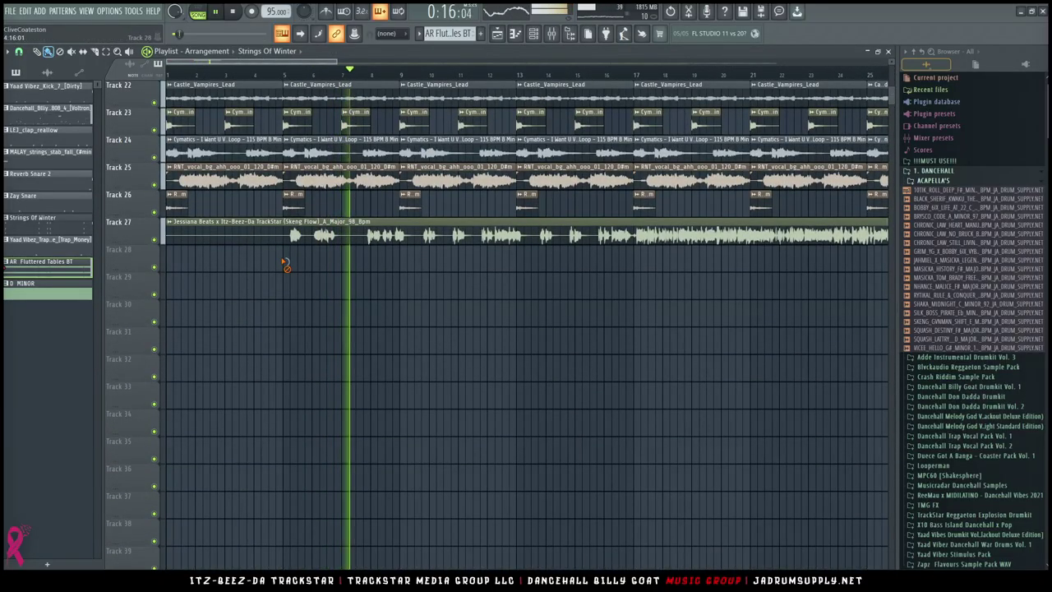
pyautogui.moveTo(285, 242); pyautogui.dragTo(286, 246)
pyautogui.moveTo(419, 235); pyautogui.dragTo(302, 236)
pyautogui.press('space')
pyautogui.press('space')
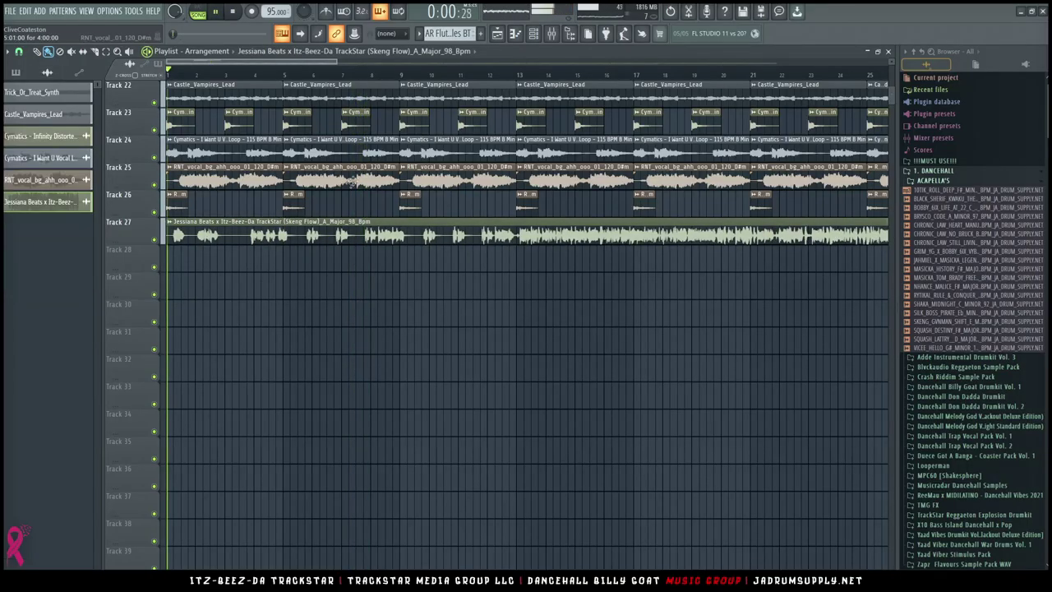
# Slice the Yaad Vibez Trap Snare and Zay Snare clips around their hits and delete the empty pieces
pyautogui.scroll(8, 370, 164)
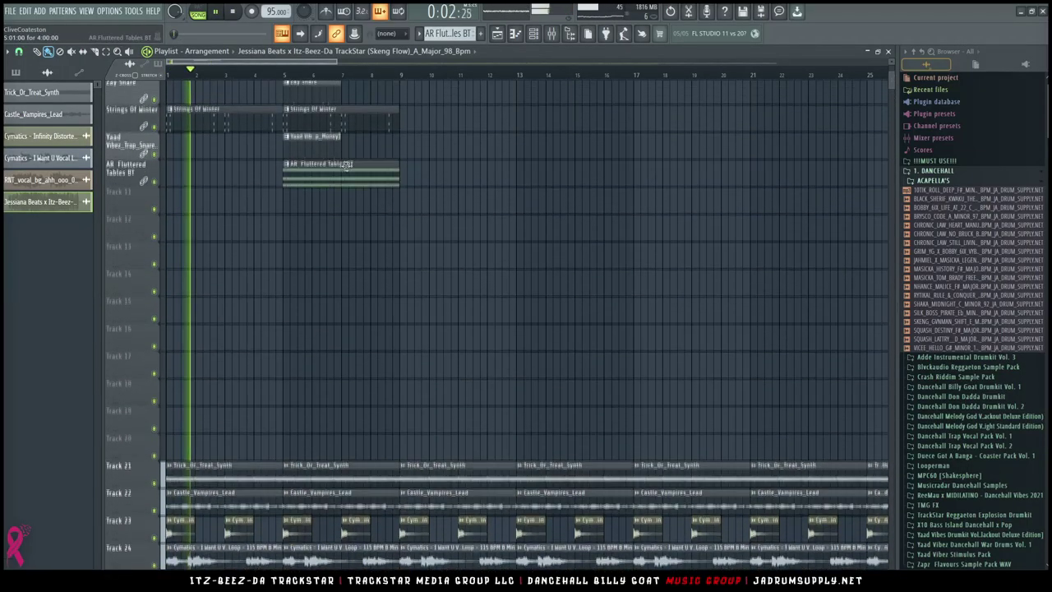
pyautogui.scroll(5, 283, 167)
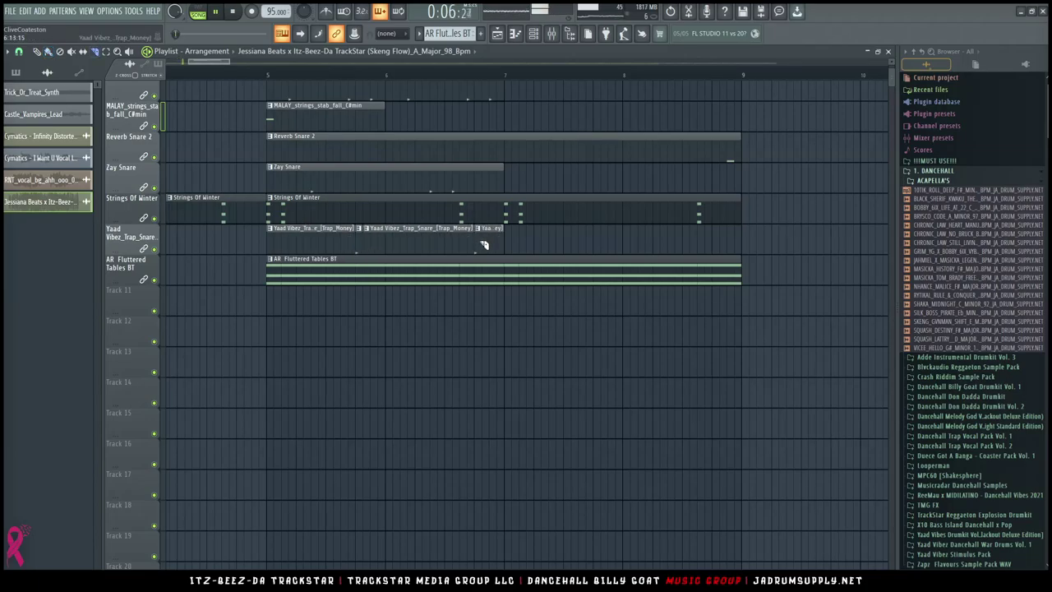
pyautogui.scroll(3, 325, 247)
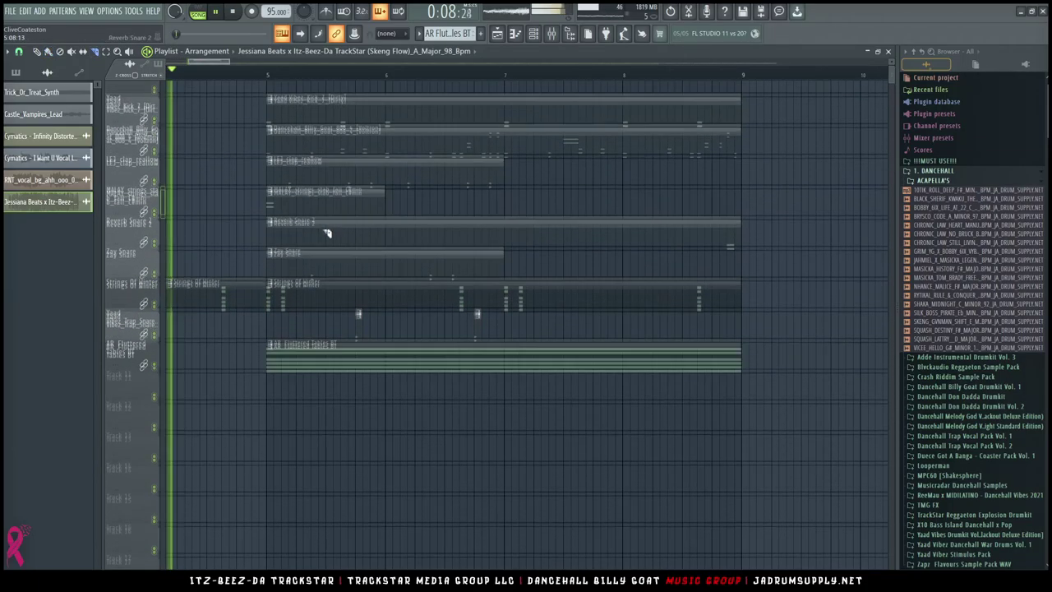
pyautogui.click(433, 276)
pyautogui.click(440, 278)
pyautogui.click(453, 276)
pyautogui.click(462, 274)
pyautogui.moveTo(475, 267); pyautogui.dragTo(282, 276)
pyautogui.press('Delete')
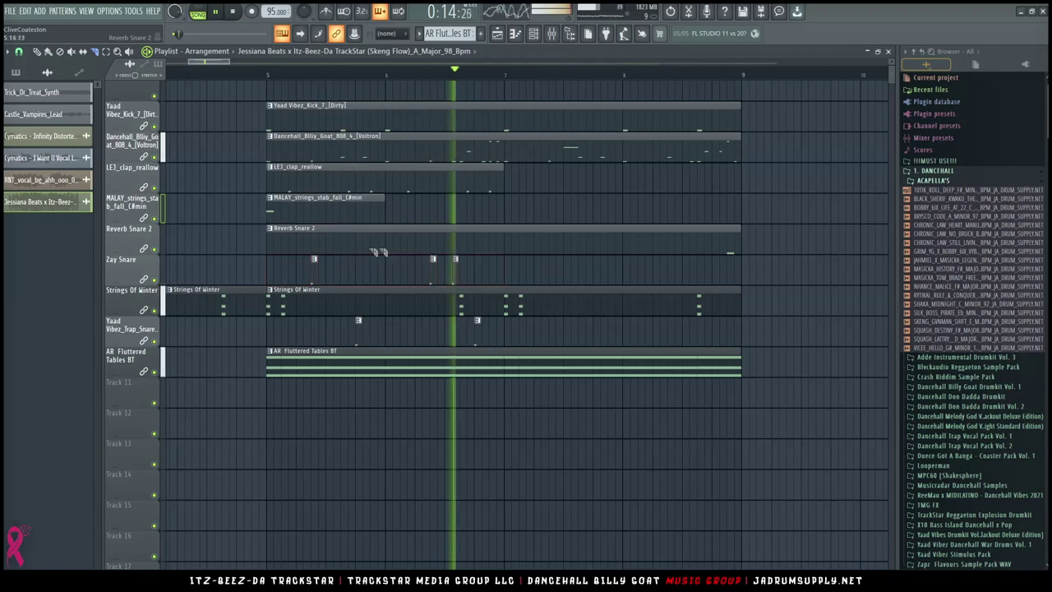
# Slice the Reverb Snare 2 and MALAY strings stab clips around their notes and delete the empty pieces
pyautogui.scroll(1, 576, 271)
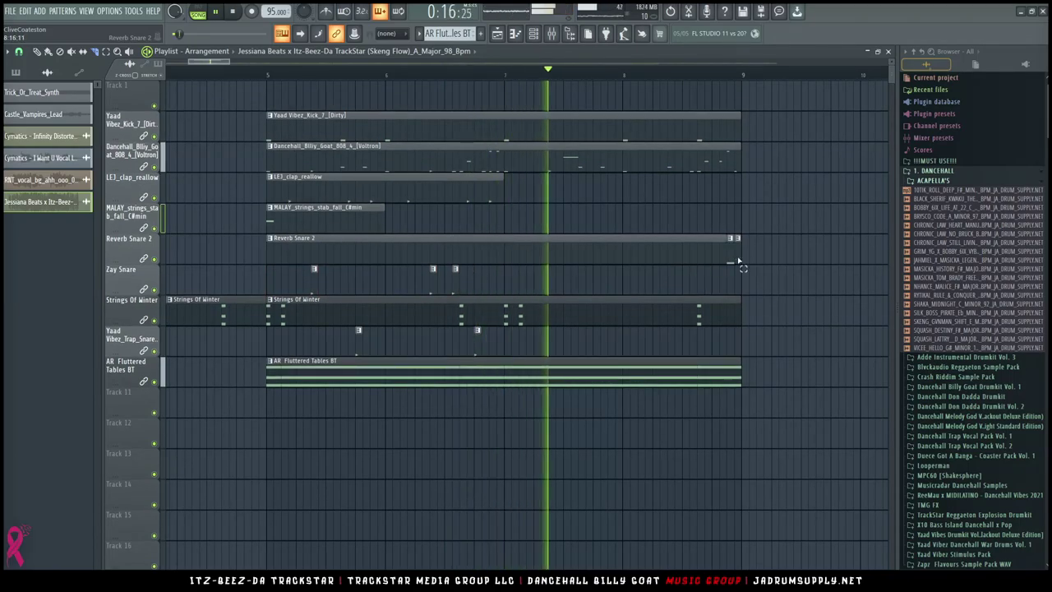
pyautogui.moveTo(736, 263); pyautogui.dragTo(197, 237)
pyautogui.press('Delete')
pyautogui.moveTo(273, 204); pyautogui.dragTo(275, 233)
pyautogui.keyDown('ctrl'); pyautogui.click(319, 226); pyautogui.keyUp('ctrl')
pyautogui.press('Delete')
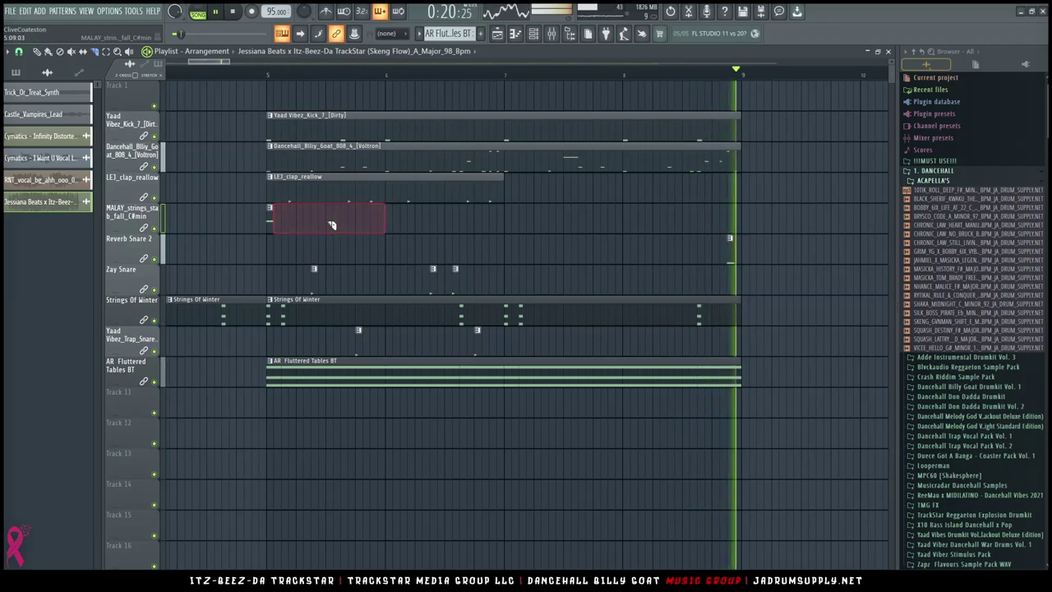
# Slice the LEJ_clap_reallow and Yaad Vibez Kick 7 clips around their hits and delete the empty pieces
pyautogui.rightClick(294, 201)
pyautogui.moveTo(351, 202); pyautogui.dragTo(352, 208)
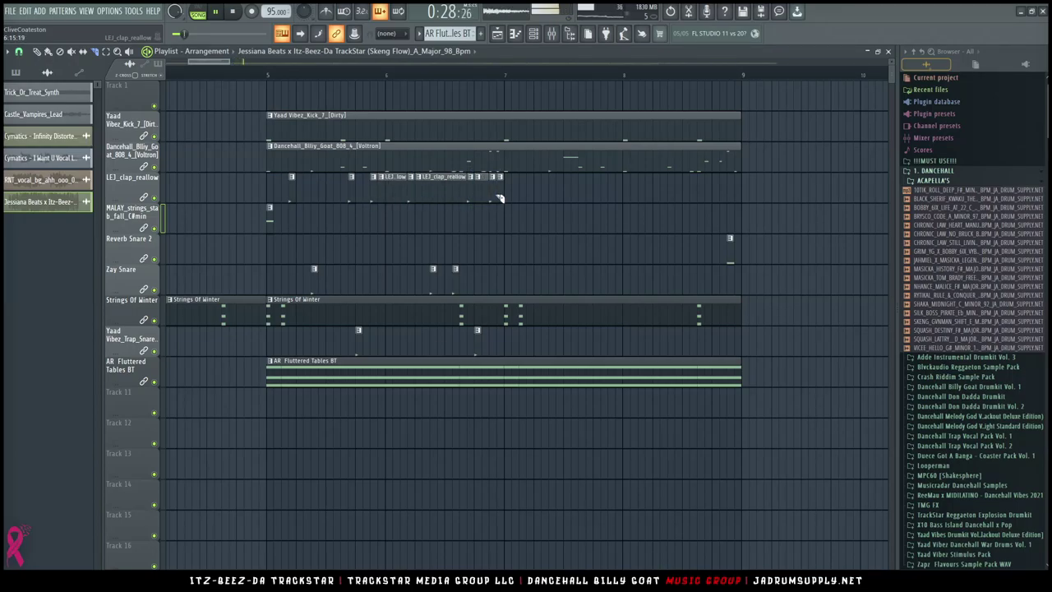
pyautogui.press('Delete')
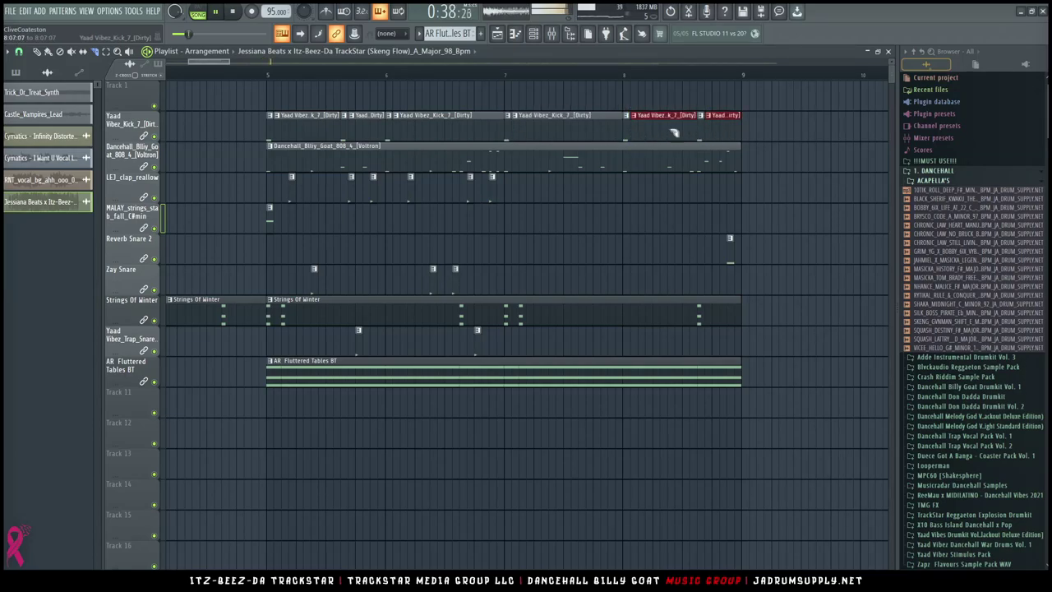
pyautogui.press('Delete')
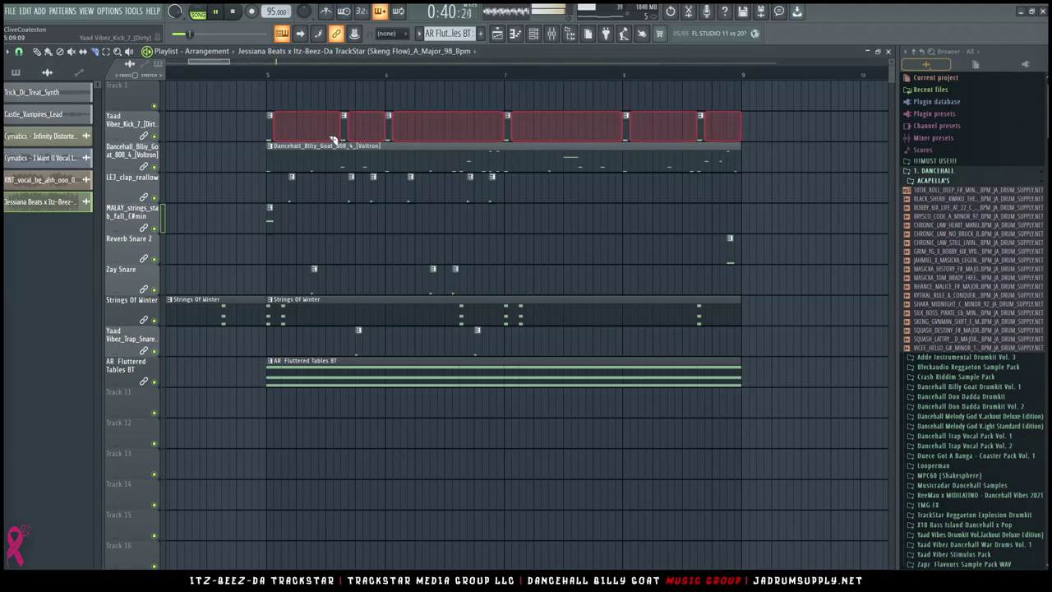
# Delete the empty track 1 above the kick track
pyautogui.press('b')
pyautogui.rightClick(133, 84)
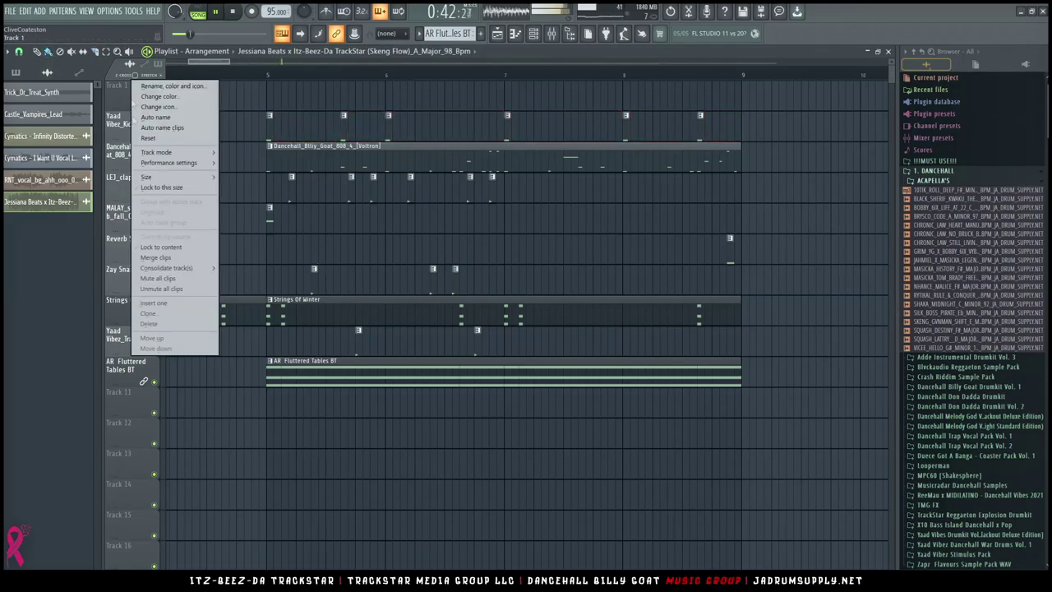
pyautogui.click(159, 324)
# Restart playback and duplicate all pattern clips of bars 5 to 8 so they repeat from bar 9
pyautogui.scroll(-5, 247, 148)
pyautogui.press('space')
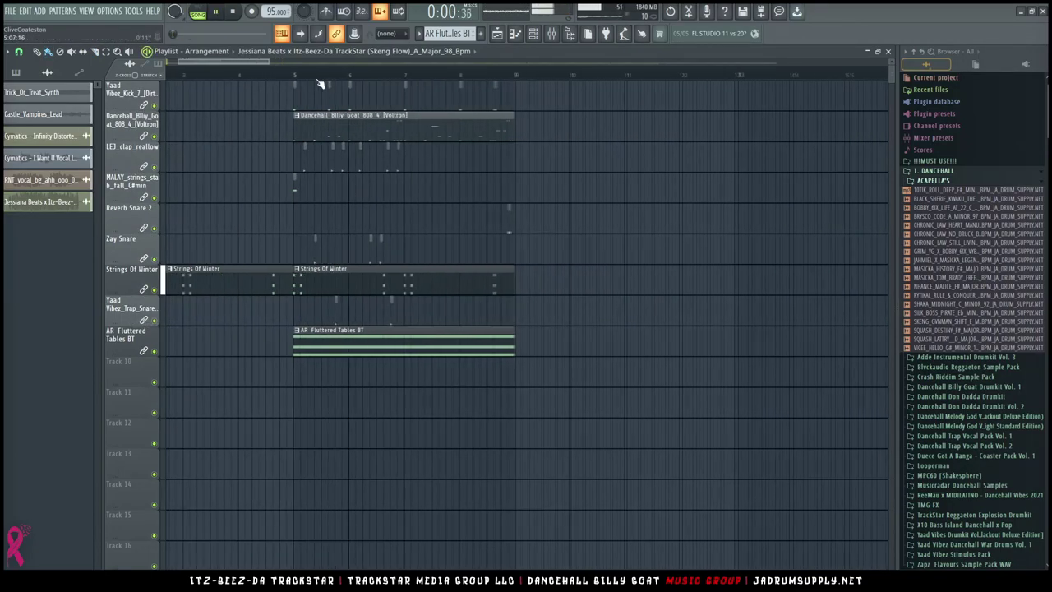
pyautogui.scroll(2, 186, 205)
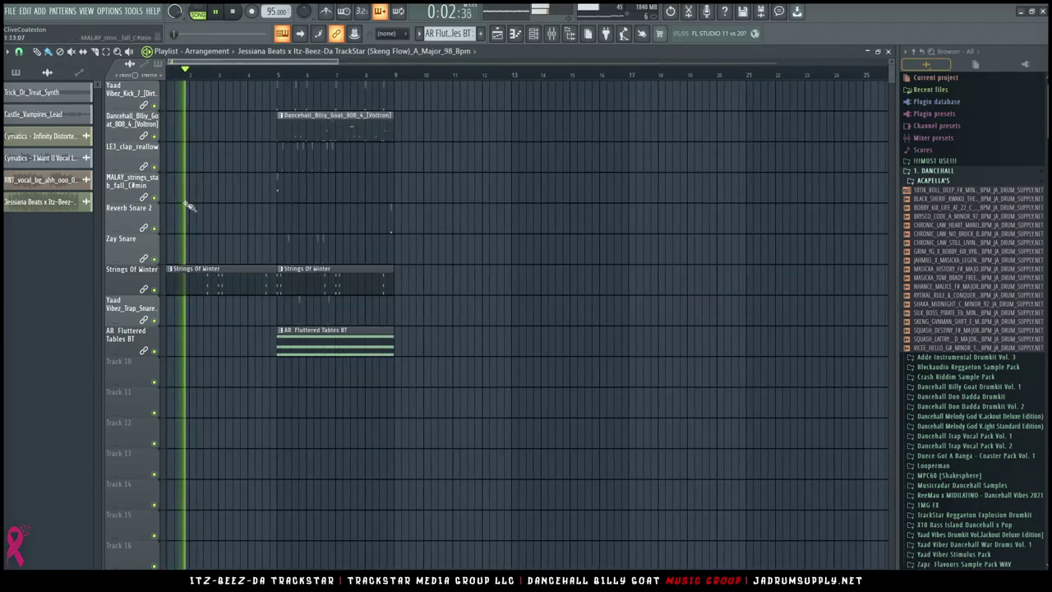
pyautogui.scroll(3, 282, 329)
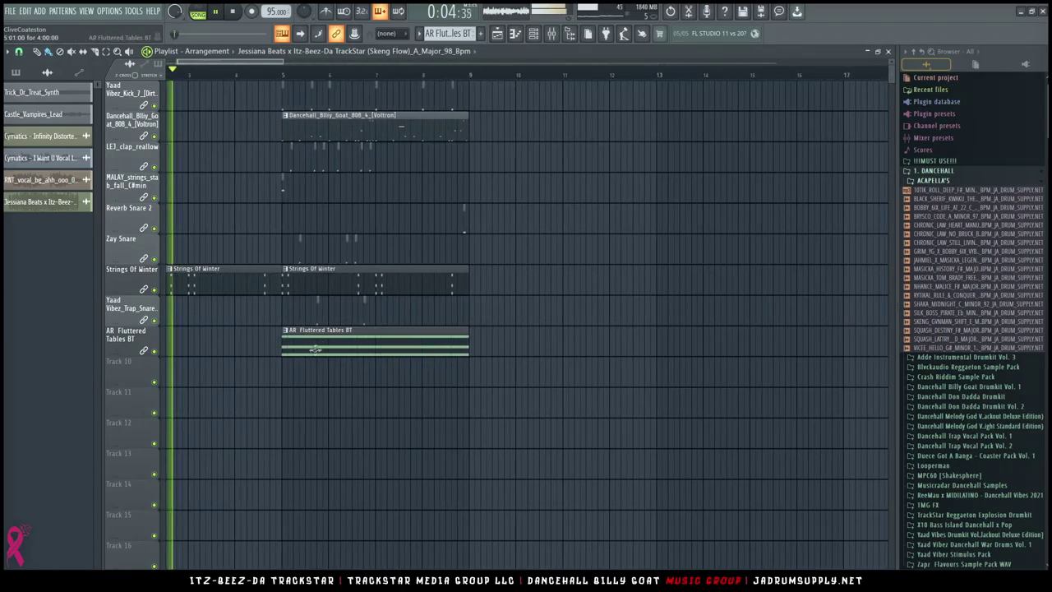
pyautogui.moveTo(566, 401); pyautogui.dragTo(340, 82)
pyautogui.hotkey('ctrl', 'b')
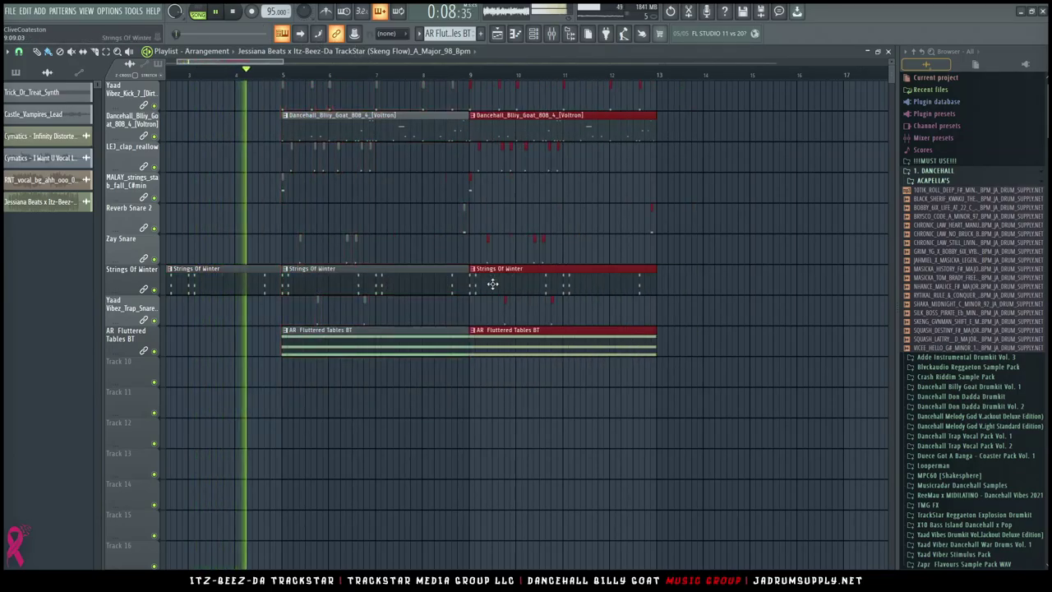
# Move the audio loop and acapella tracks up so they occupy tracks 11 to 17, and deselect their clips
pyautogui.scroll(-5, 469, 270)
pyautogui.moveTo(150, 380); pyautogui.dragTo(156, 548)
pyautogui.hotkey('shift', 'Up')
pyautogui.hotkey('shift', 'Up')
pyautogui.hotkey('shift', 'Up')
pyautogui.hotkey('shift', 'Up')
pyautogui.hotkey('shift', 'Up')
pyautogui.hotkey('shift', 'Up')
pyautogui.hotkey('shift', 'Up')
pyautogui.hotkey('shift', 'Up')
pyautogui.hotkey('shift', 'Up')
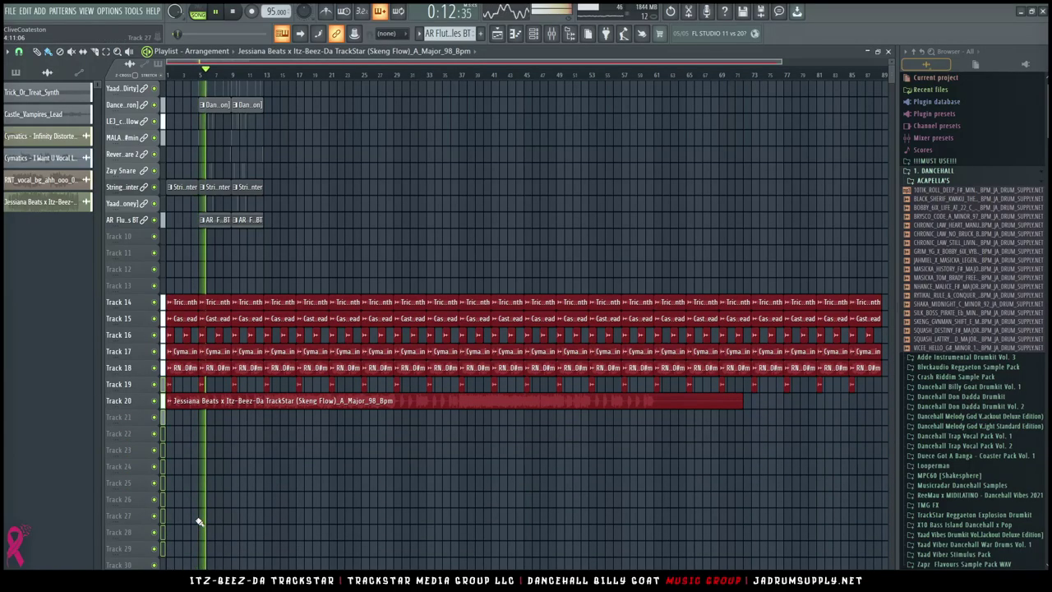
pyautogui.hotkey('ctrl', 'd')
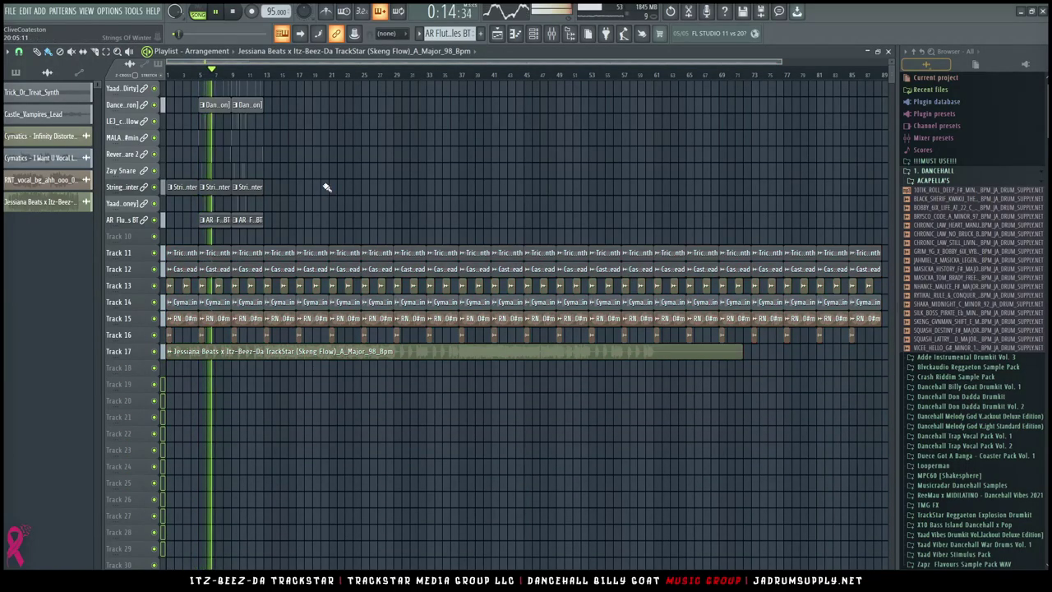
# Add time markers named Intro at bar 1 and Chorus at bar 5
pyautogui.scroll(4, 188, 81)
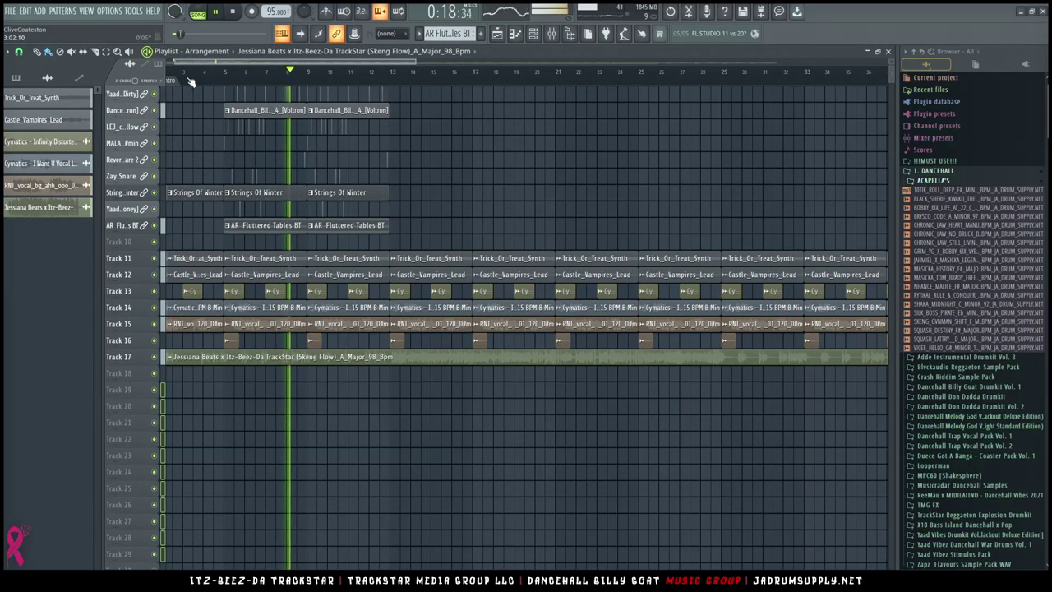
pyautogui.rightClick(229, 86)
pyautogui.click(247, 89)
pyautogui.write('Chorus')
pyautogui.press('Return')
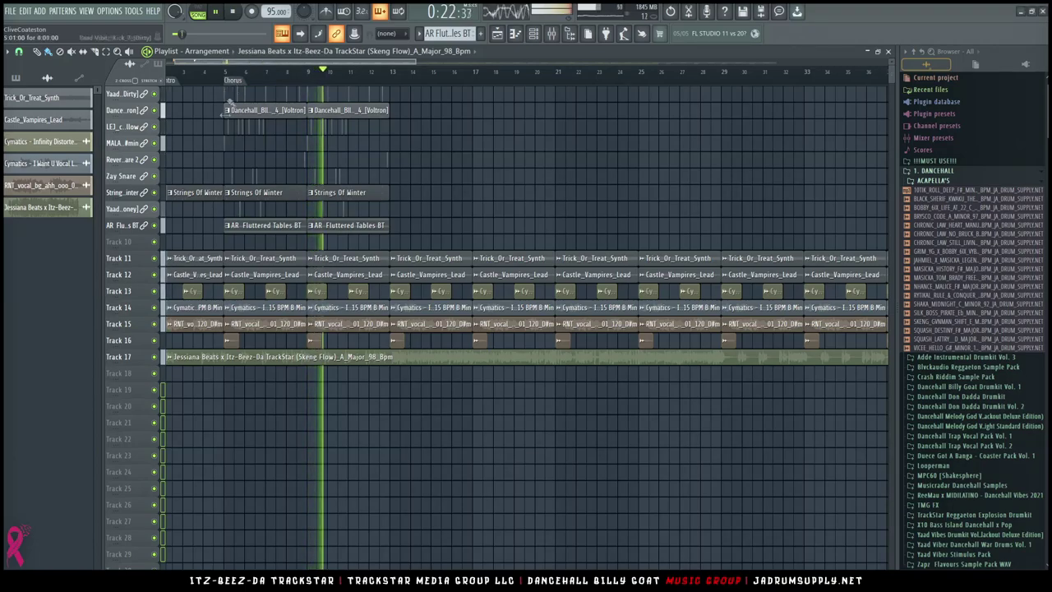
# Set the declicking mode of the RNT_vocal_bg_ahh_ooo audio clip to Generic (bleeding) and close its settings
pyautogui.scroll(1, 296, 304)
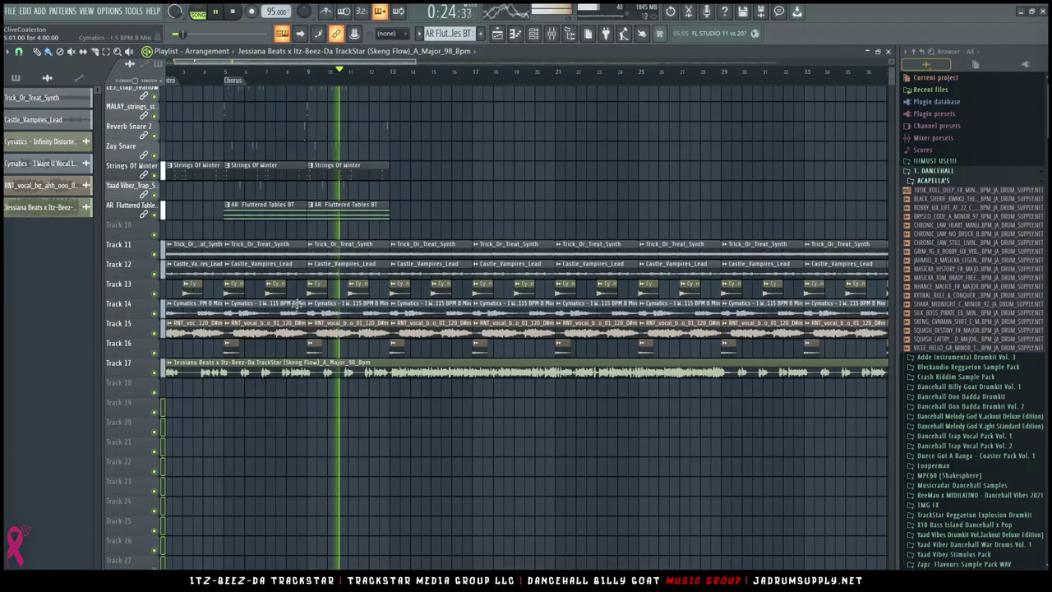
pyautogui.doubleClick(212, 325)
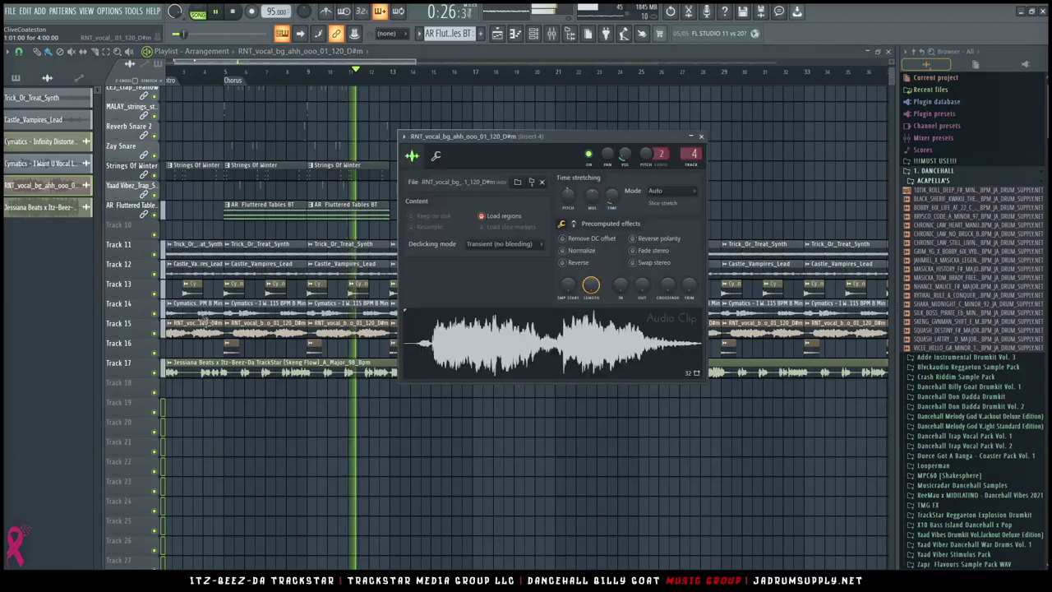
pyautogui.click(501, 298)
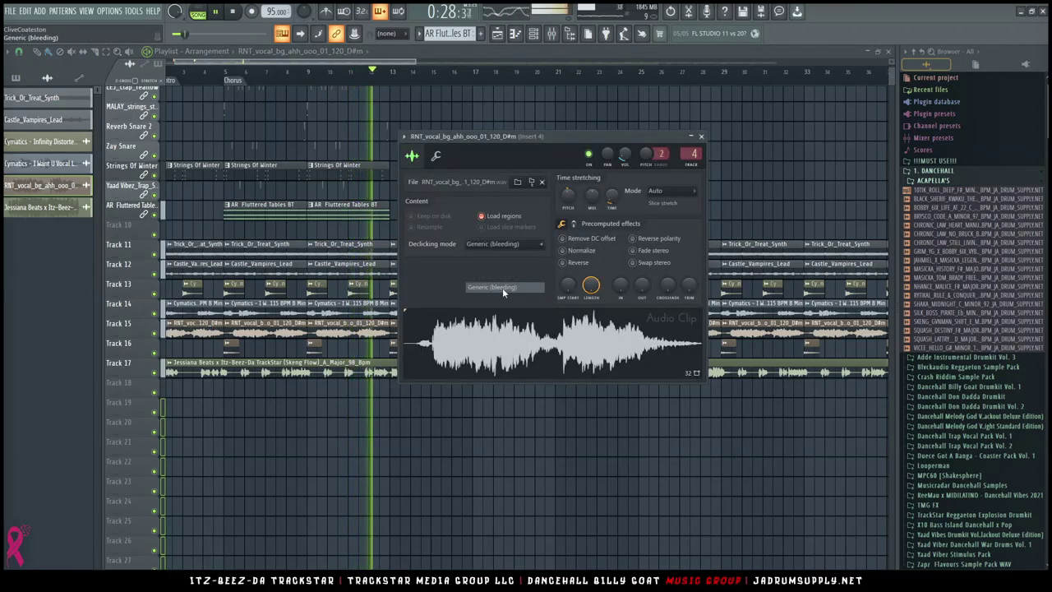
pyautogui.click(701, 136)
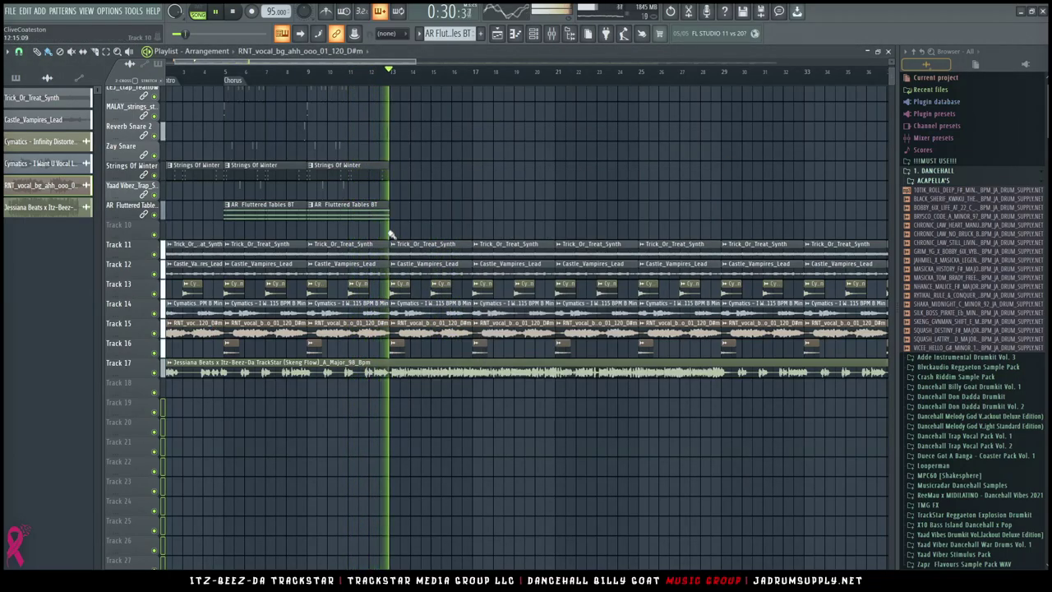
# Duplicate all pattern clips of bars 5 to 12 so they repeat from bar 13
pyautogui.scroll(2, 394, 234)
pyautogui.moveTo(399, 264); pyautogui.dragTo(195, 82)
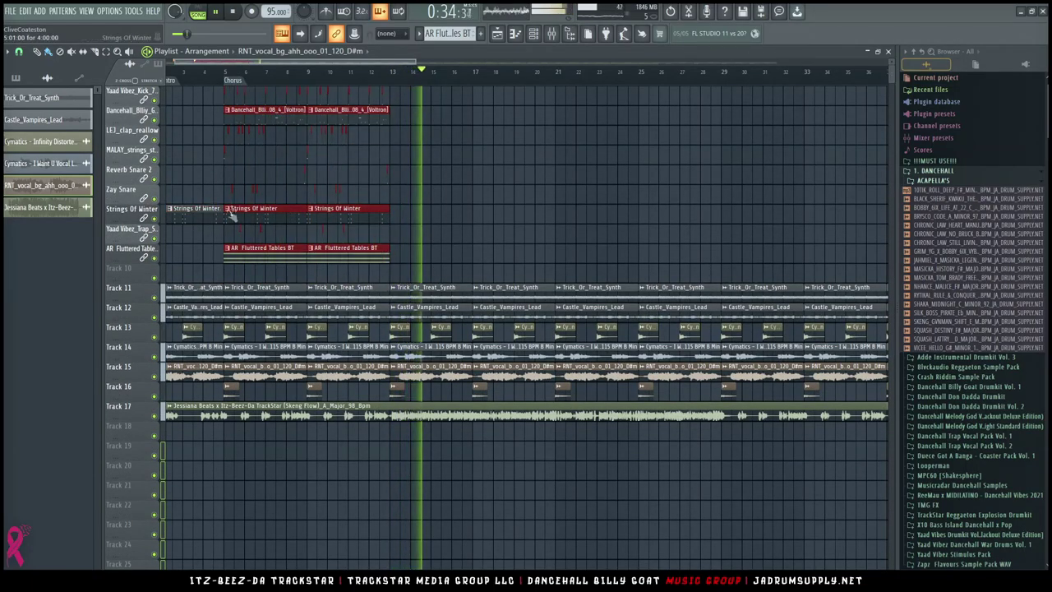
pyautogui.hotkey('ctrl', 'b')
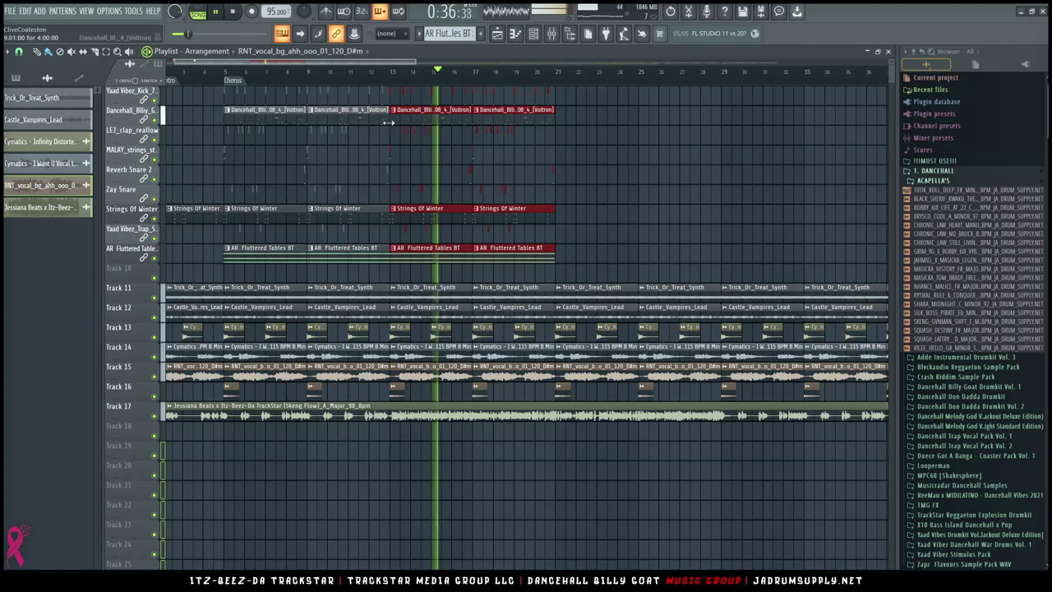
# Add a time marker named Verse at bar 13
pyautogui.rightClick(395, 79)
pyautogui.click(400, 93)
pyautogui.write('Verse')
pyautogui.press('Return')
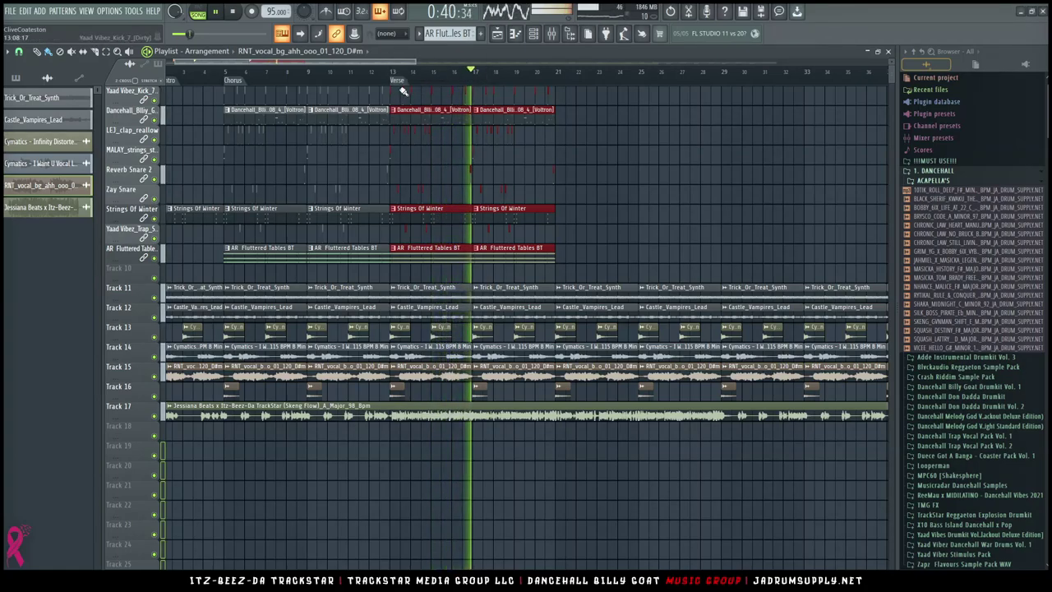
# Enlarge the playlist tracks slightly and route the Skeng Flow acapella clip to mixer insert 19
pyautogui.moveTo(892, 74); pyautogui.dragTo(891, 80)
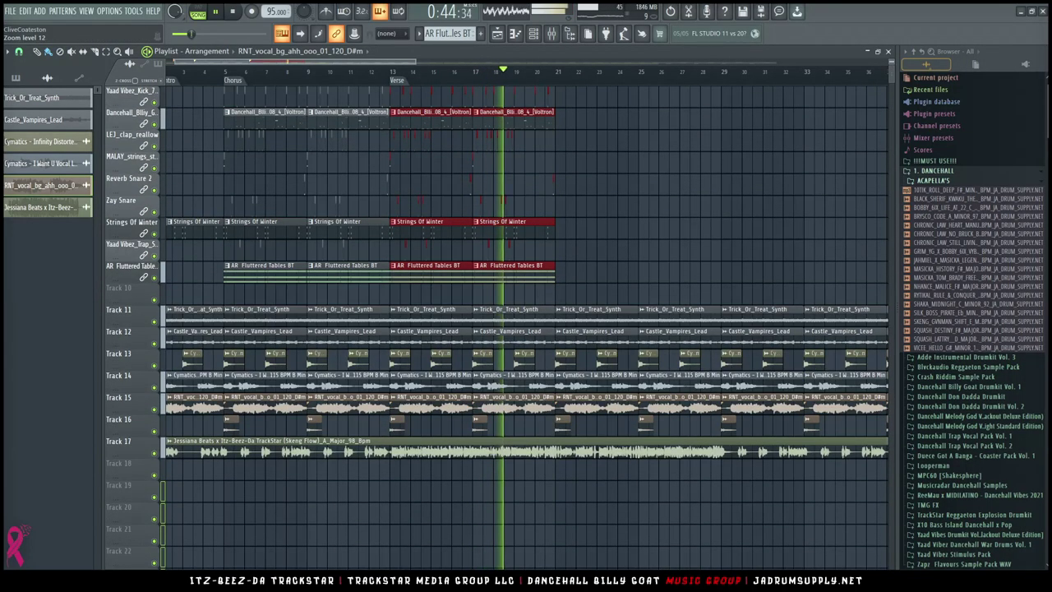
pyautogui.click(551, 33)
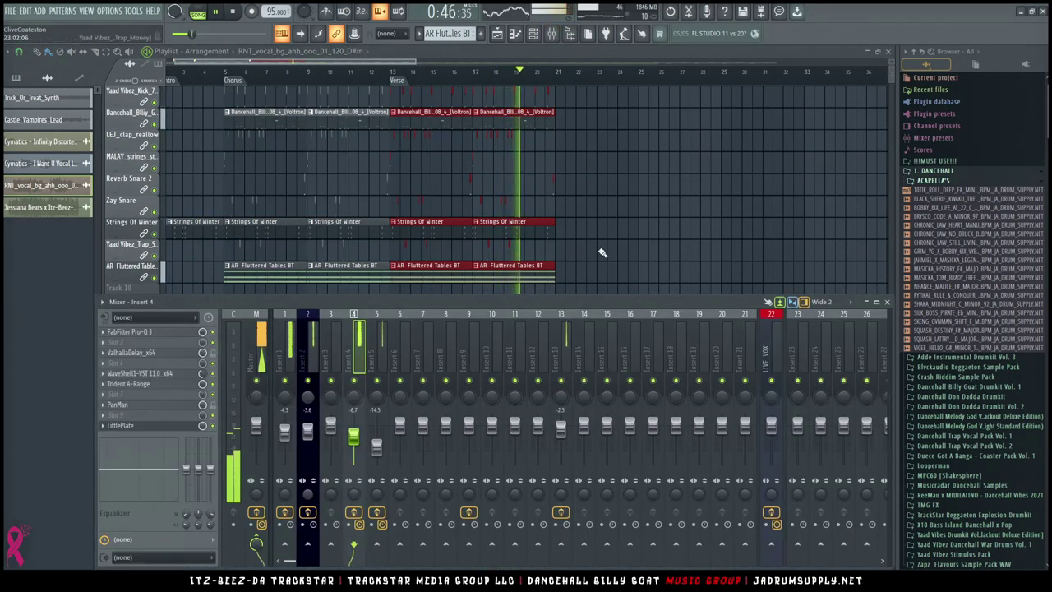
pyautogui.scroll(-6, 602, 250)
pyautogui.doubleClick(530, 257)
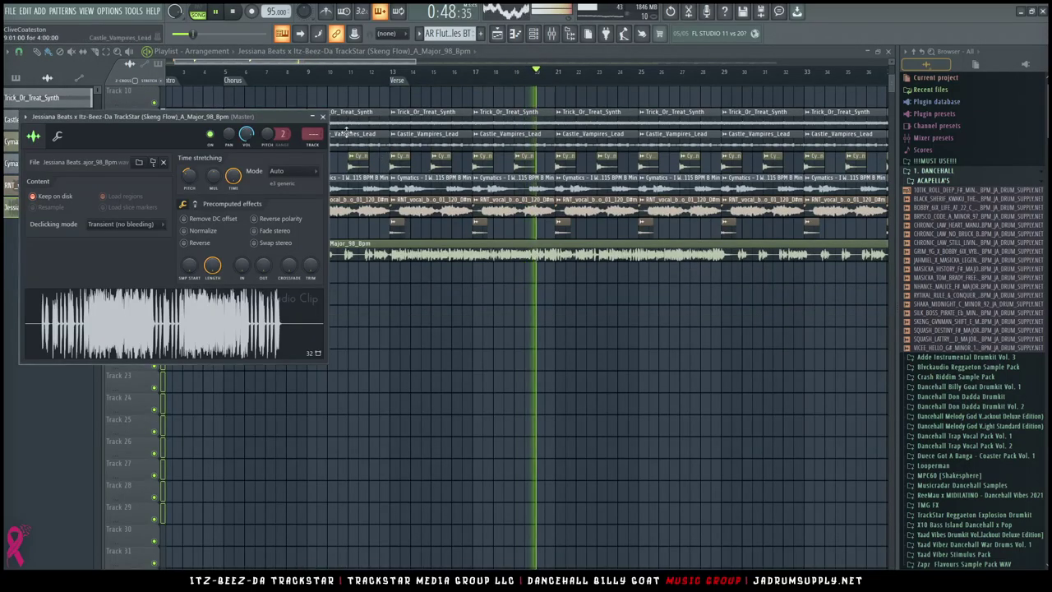
pyautogui.press('F9')
pyautogui.moveTo(313, 137); pyautogui.dragTo(312, 97)
pyautogui.hscroll(6, 779, 336)
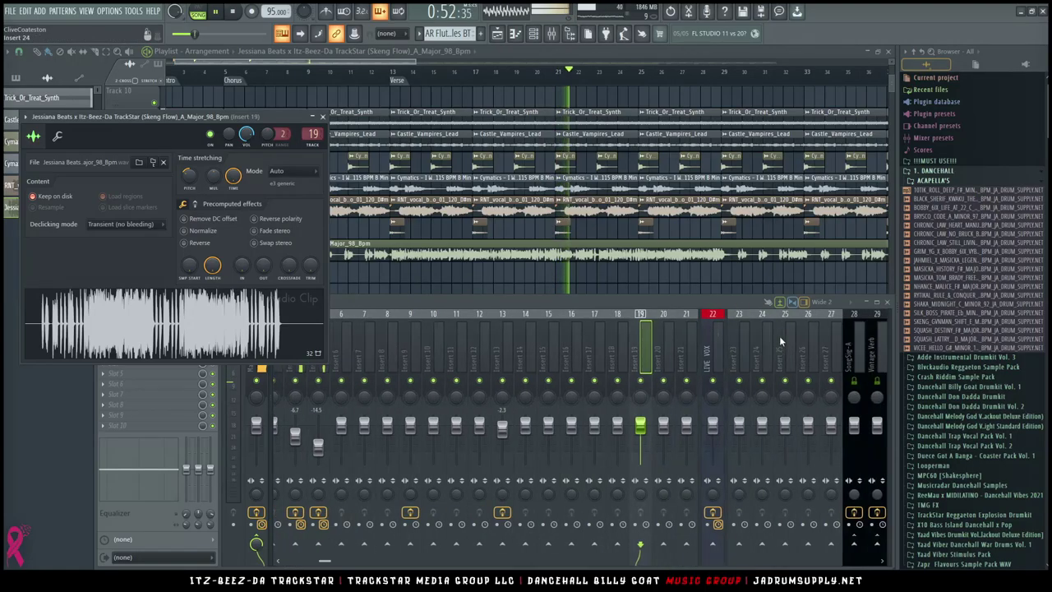
# Mute the LIVE VOX insert and load the TMG_Vocal_Ruby state on insert 19, with sends to SongSig-A and Vintage Verb
pyautogui.click(495, 381)
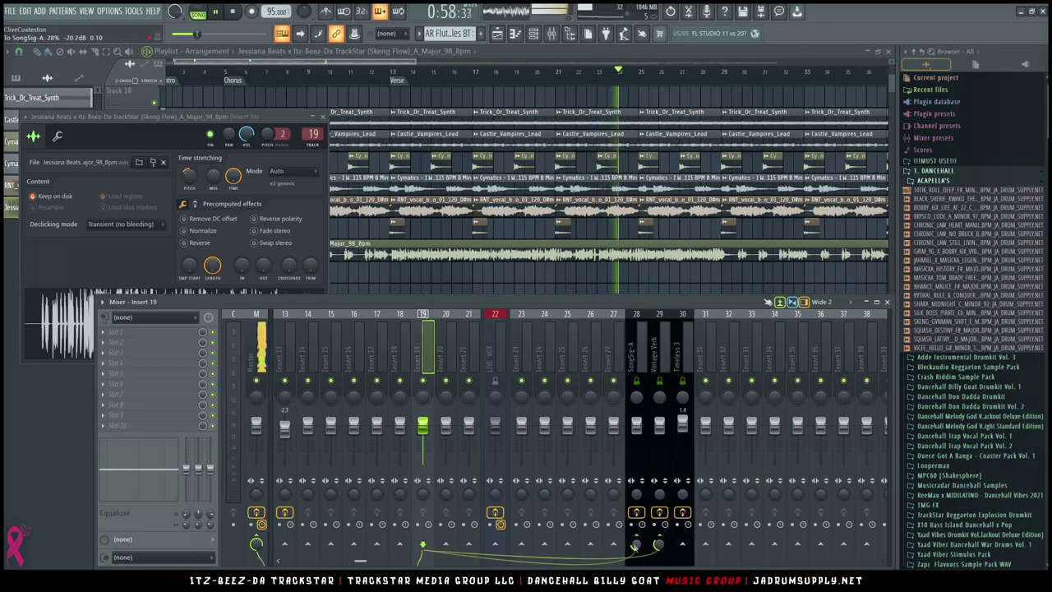
pyautogui.rightClick(429, 345)
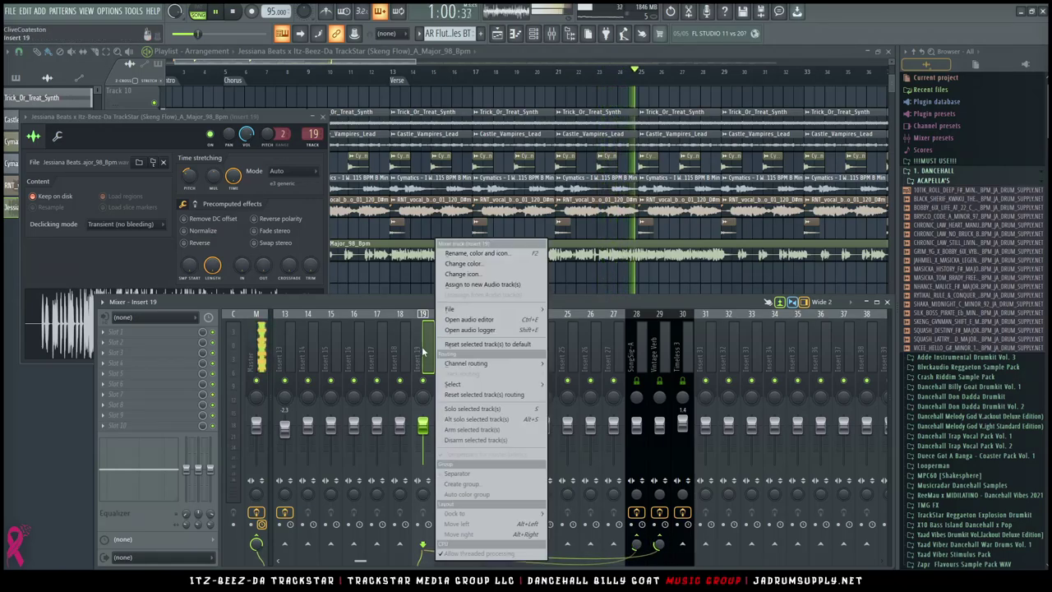
pyautogui.moveTo(460, 309)
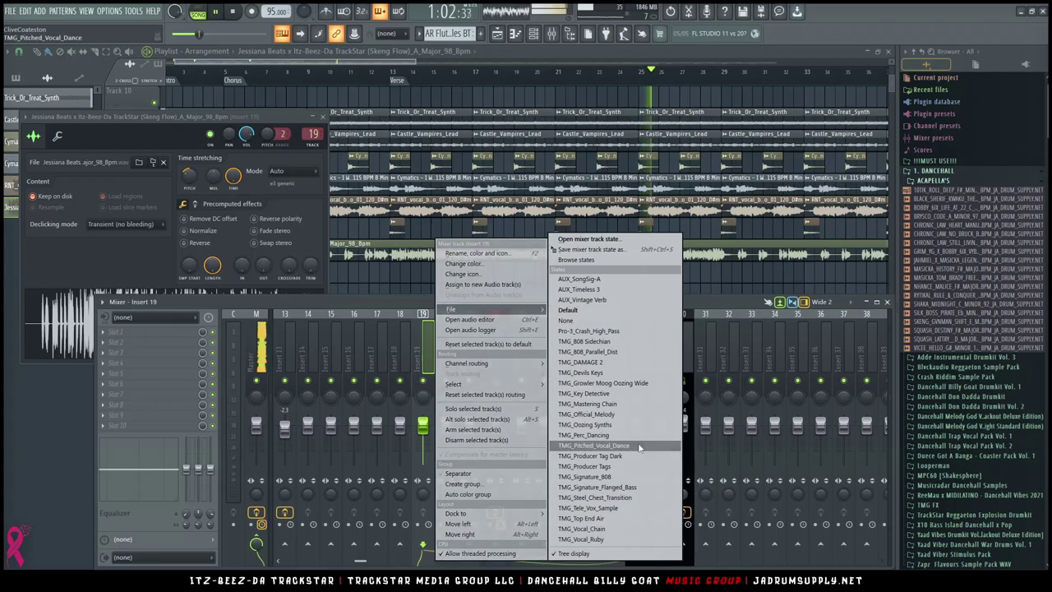
pyautogui.click(596, 538)
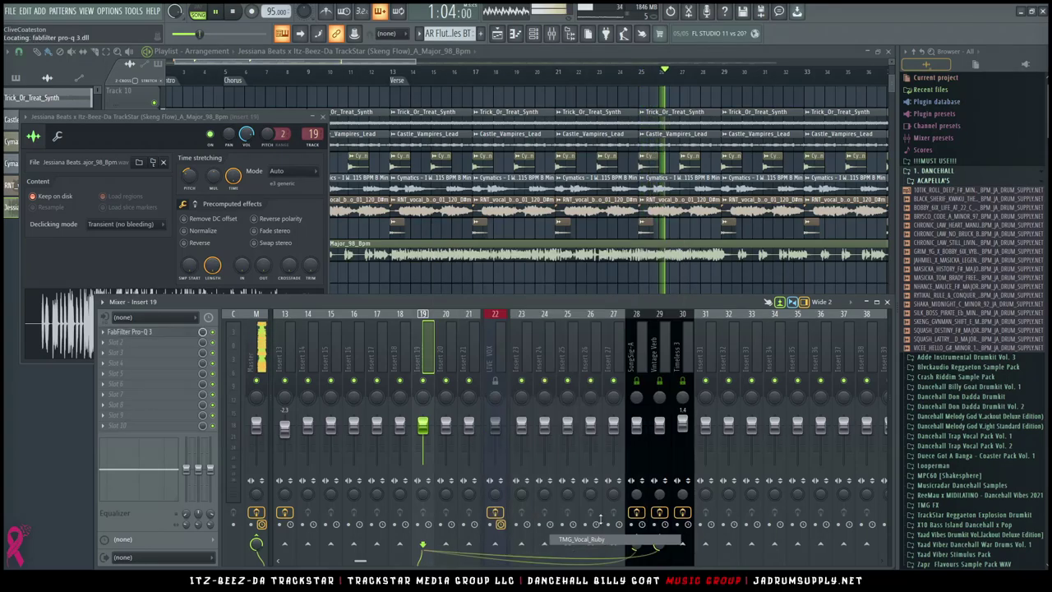
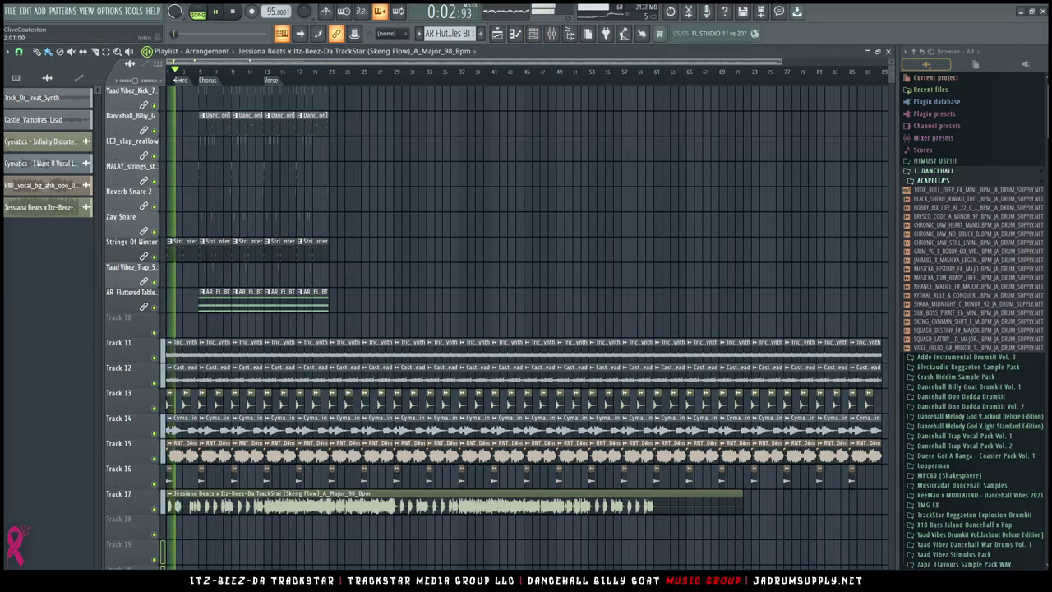
# Balance the acapella against the beat during playback by setting the volume of insert 19 to about -2 dB
pyautogui.click(552, 35)
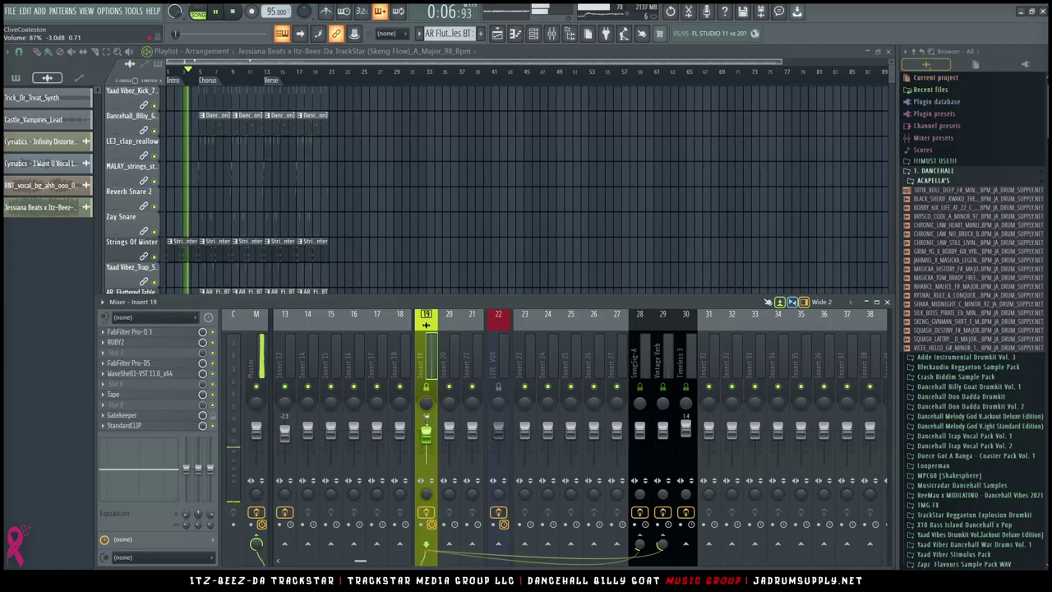
pyautogui.press('F9')
pyautogui.scroll(5, 210, 88)
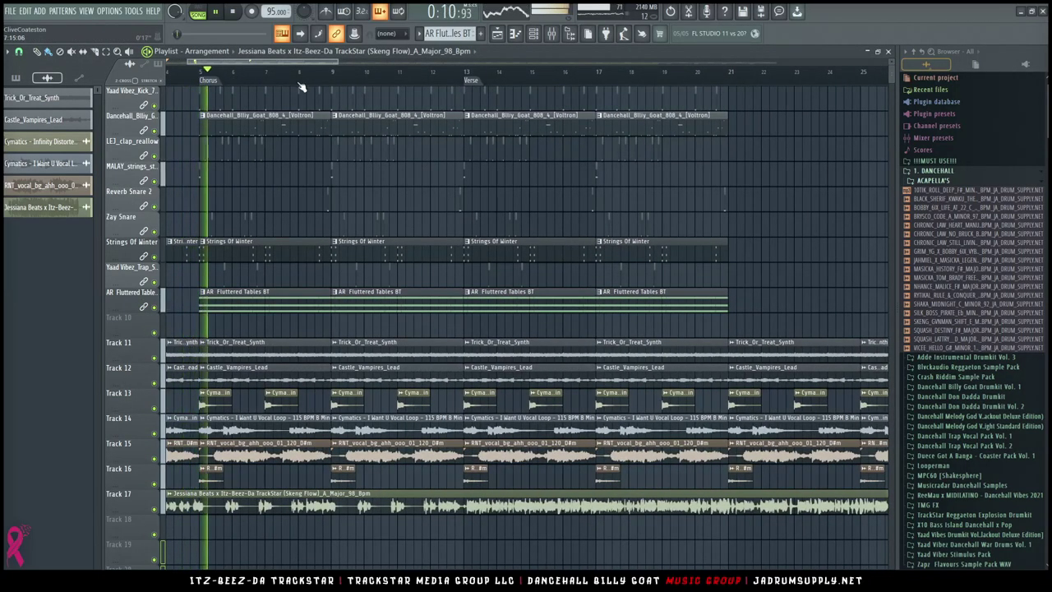
pyautogui.scroll(2, 306, 85)
pyautogui.hscroll(-2, 252, 66)
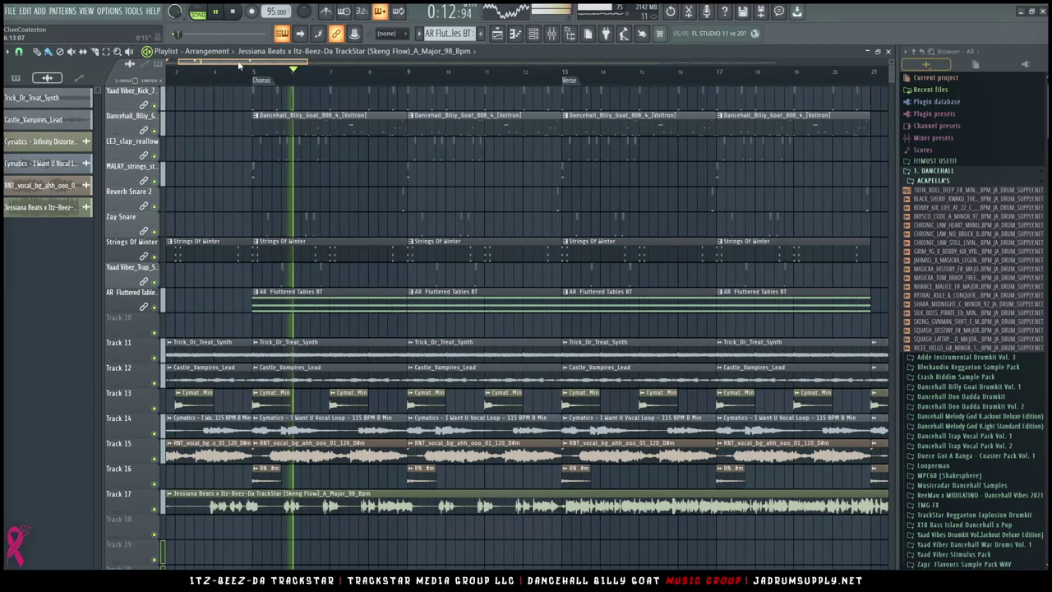
pyautogui.press('F9')
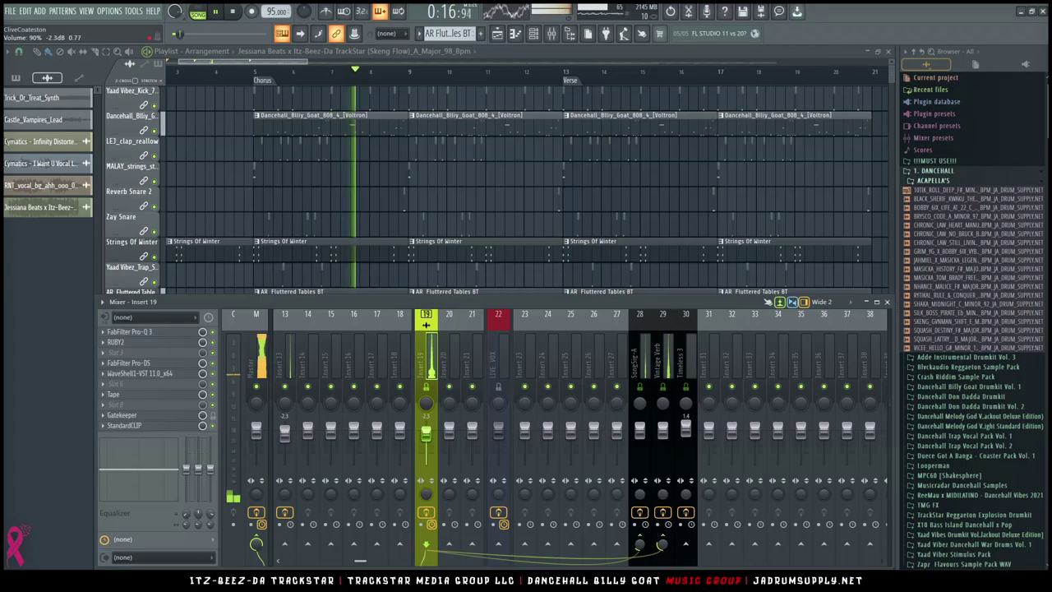
pyautogui.moveTo(425, 434); pyautogui.dragTo(426, 433)
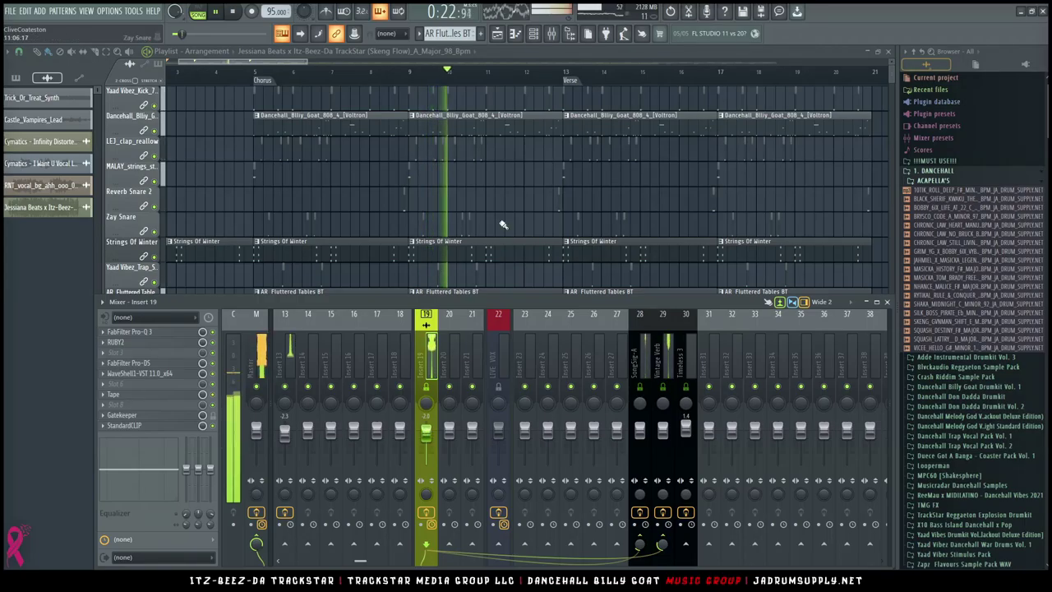
pyautogui.press('F9')
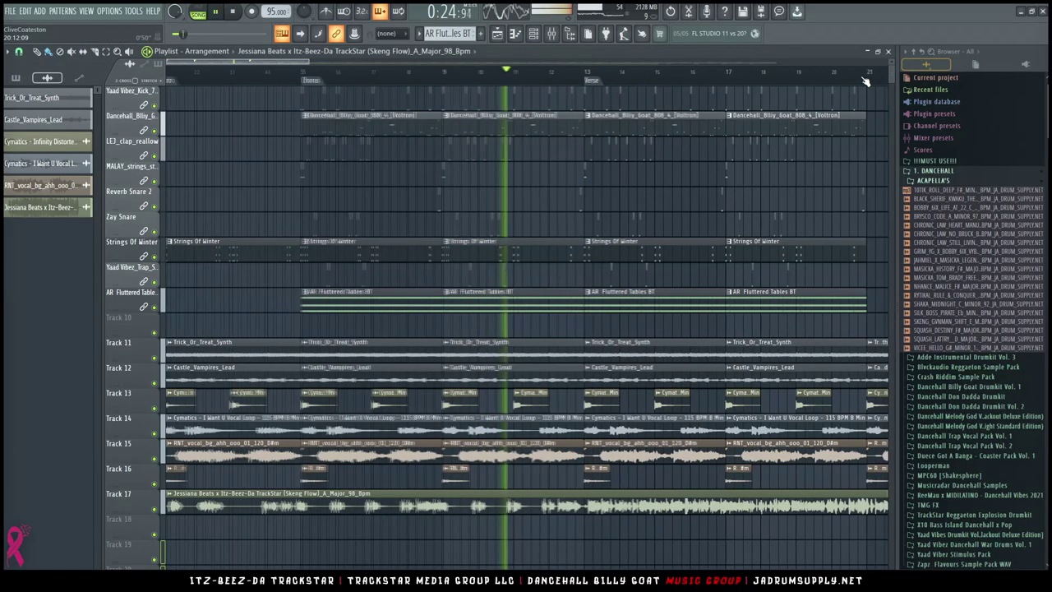
# Set the acapella clip's time-stretching mode to Stretch Pro and close its settings
pyautogui.doubleClick(567, 503)
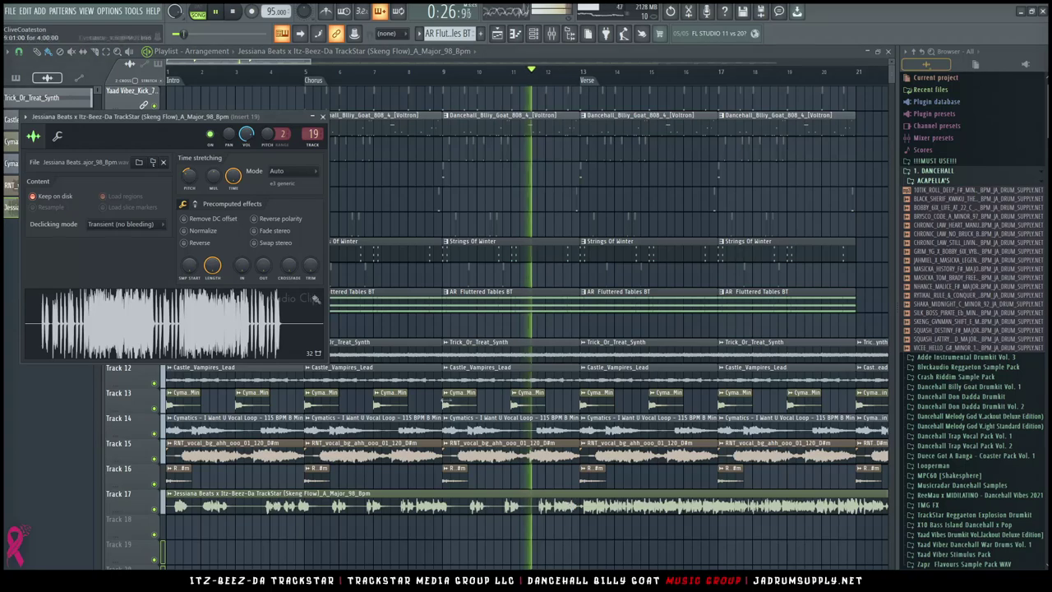
pyautogui.click(289, 171)
pyautogui.click(292, 217)
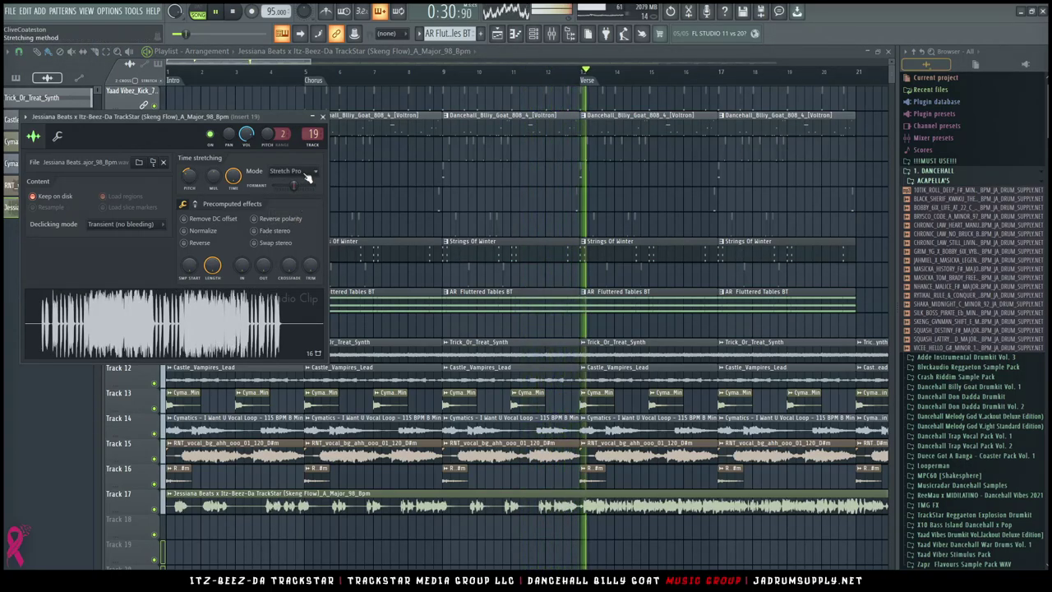
pyautogui.click(303, 171)
pyautogui.click(322, 116)
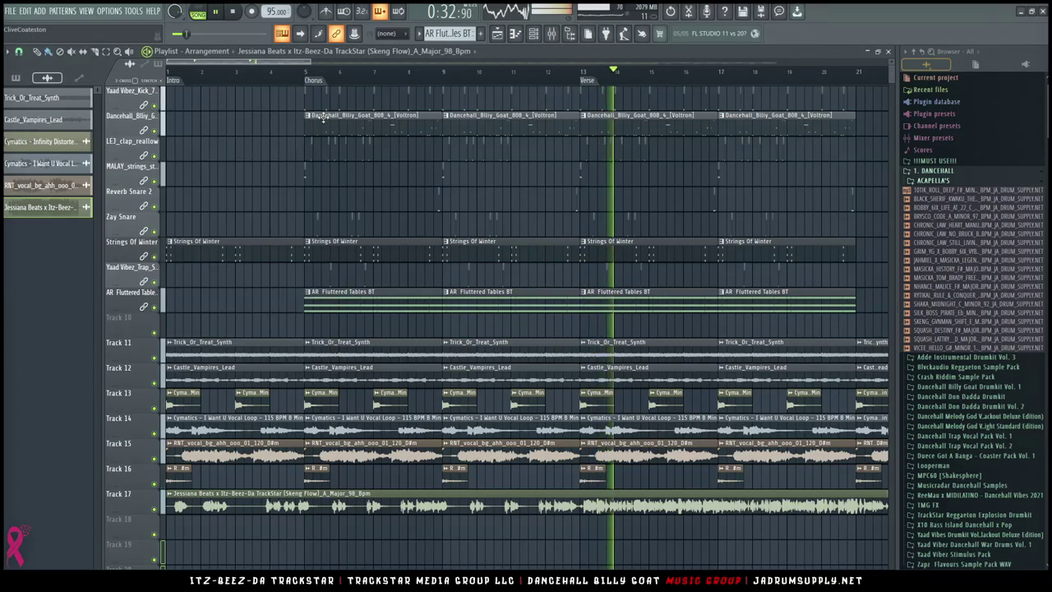
# Raise the acapella's volume on mixer insert 19 to the default level and close the mixer
pyautogui.scroll(2, 868, 85)
pyautogui.scroll(-2, 869, 85)
pyautogui.press('F9')
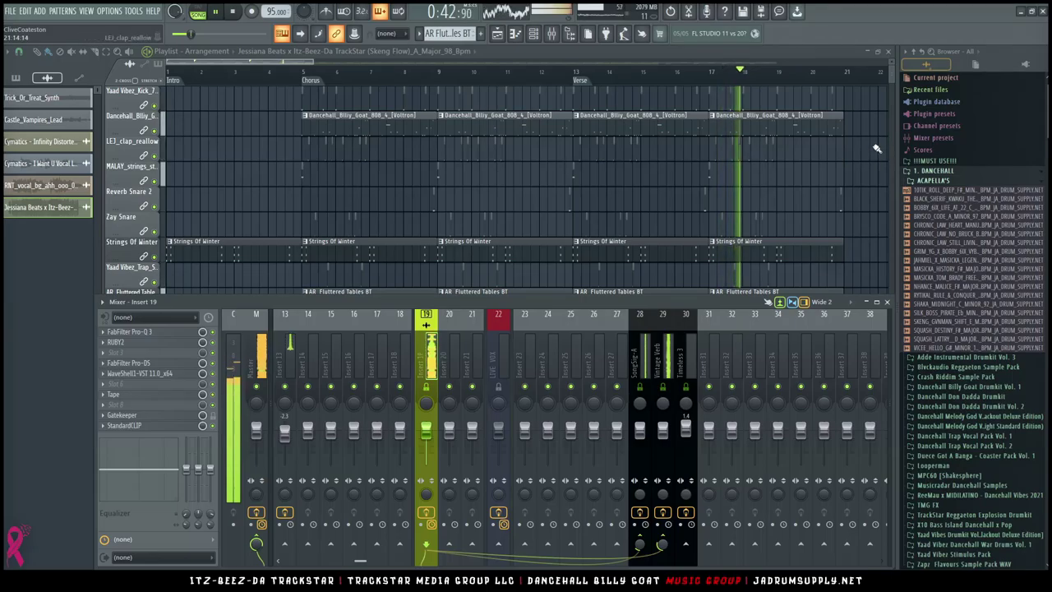
pyautogui.press('F9')
# Show the Unsorted channel group in the channel rack and make D MINOR the active pattern
pyautogui.scroll(-3, 571, 82)
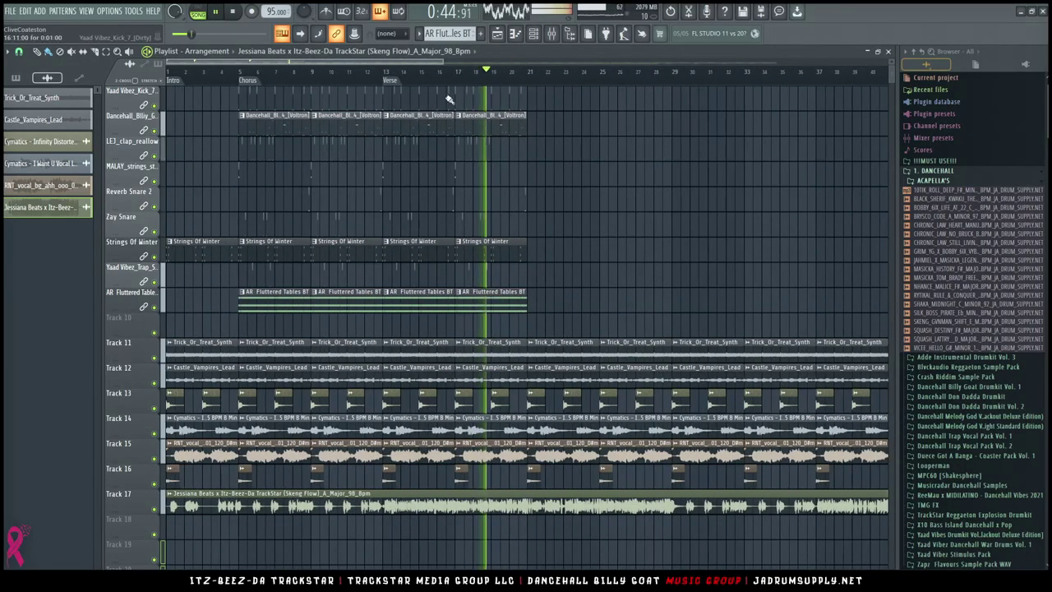
pyautogui.click(551, 34)
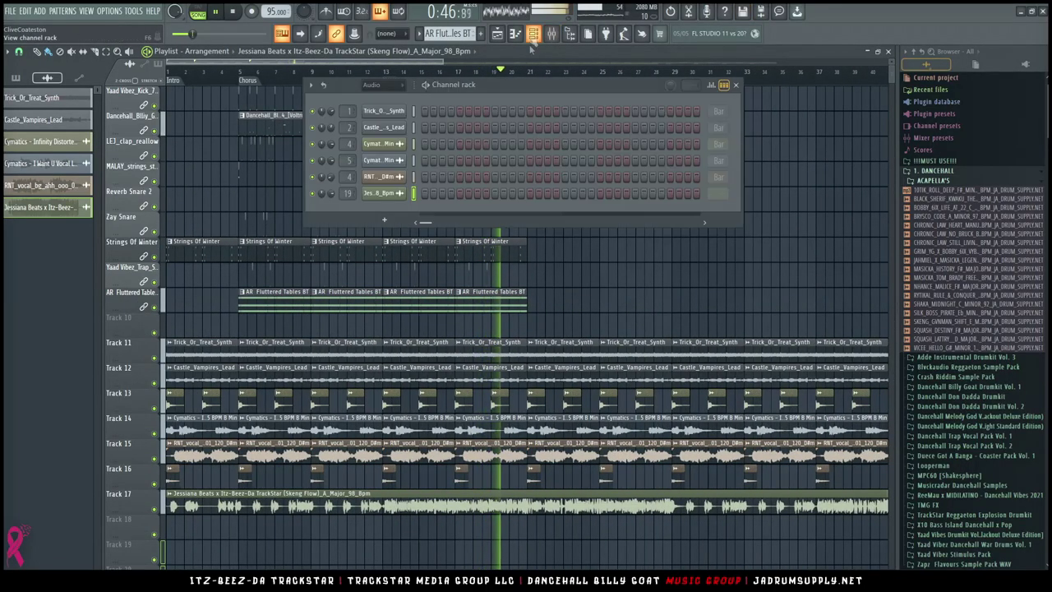
pyautogui.scroll(-1, 401, 89)
pyautogui.scroll(2, 401, 89)
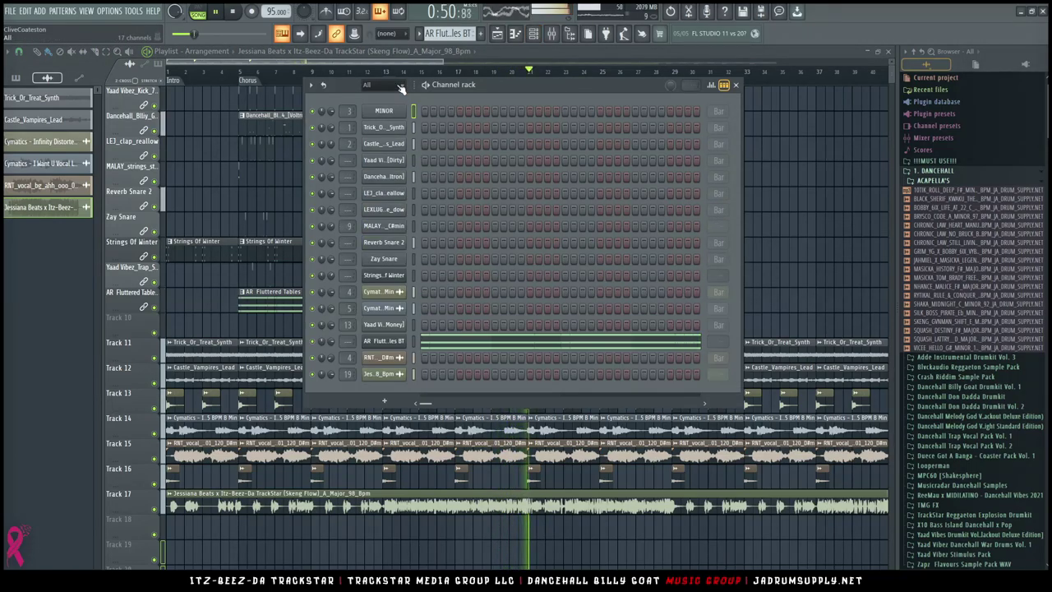
pyautogui.scroll(-2, 400, 89)
pyautogui.scroll(2, 401, 88)
pyautogui.scroll(-1, 401, 89)
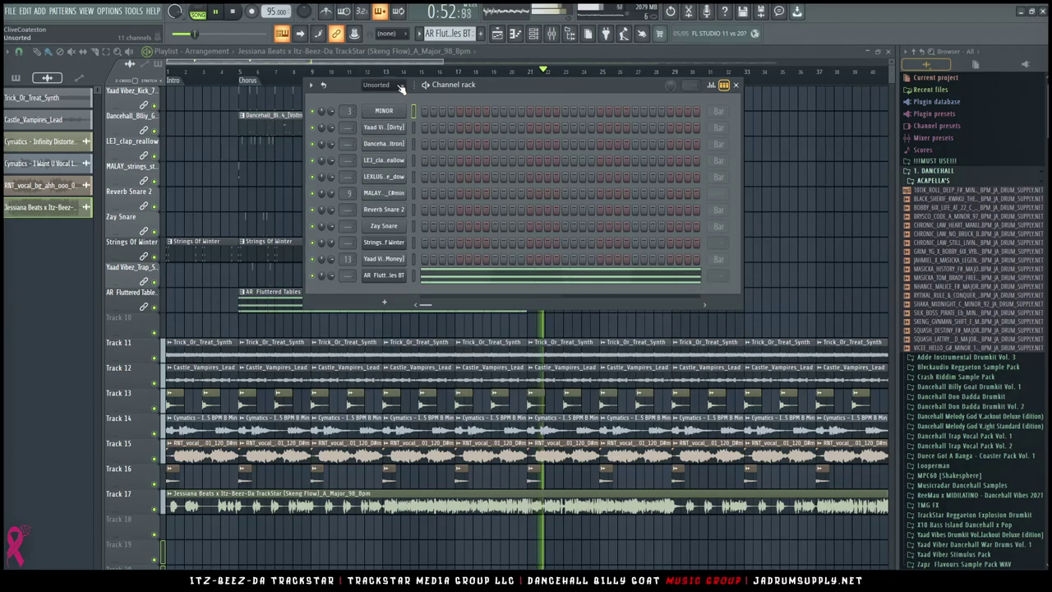
pyautogui.scroll(1, 469, 87)
pyautogui.scroll(-2, 468, 87)
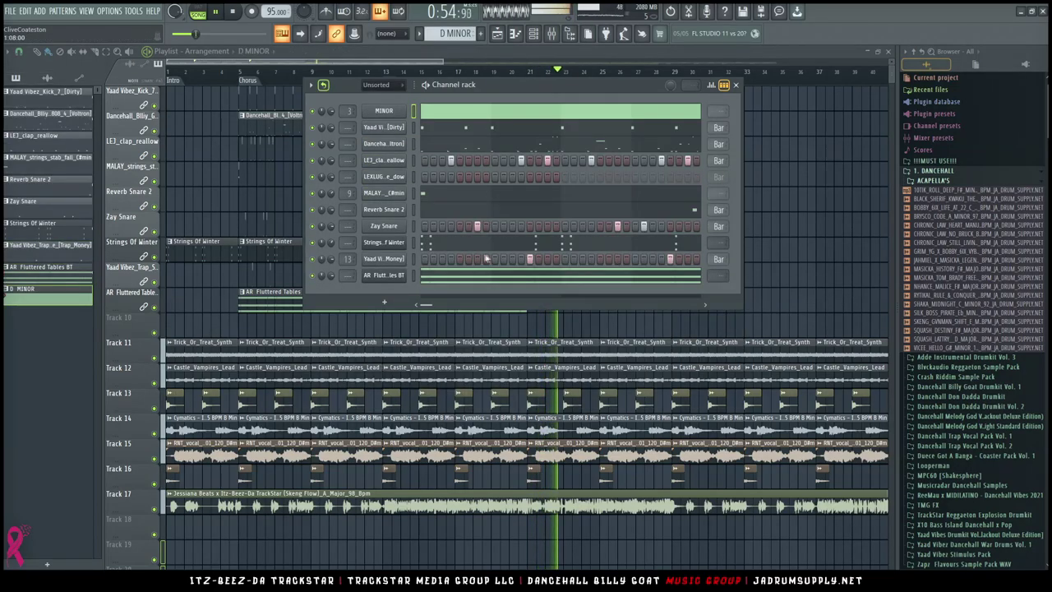
# Open the LEXLUGER hi-hat channel and browse the 4. MIDI folder's Blueprint Midi Kit for moderate trap hi-hat patterns
pyautogui.click(406, 176)
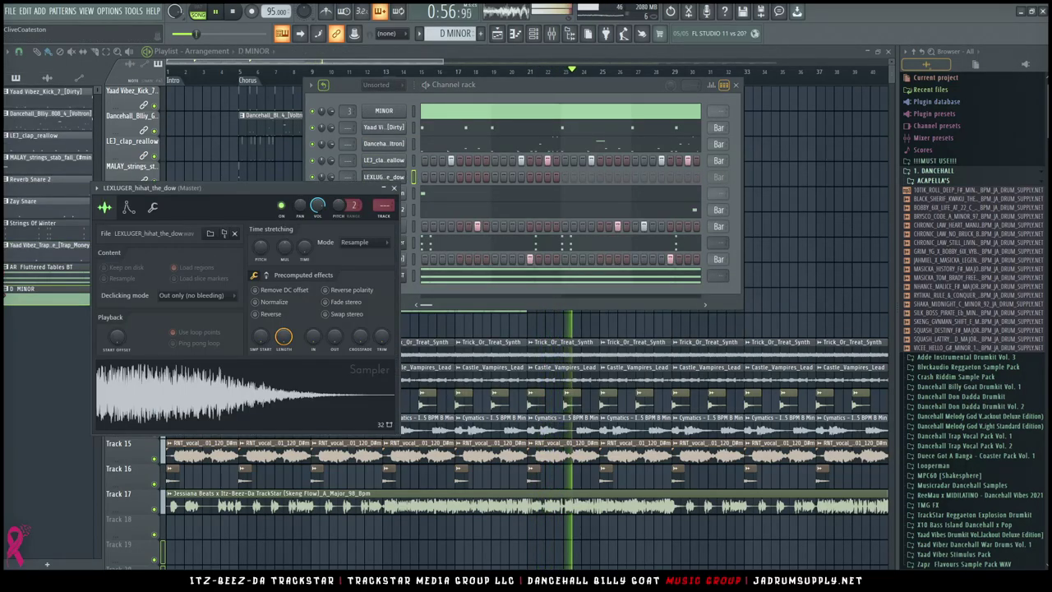
pyautogui.scroll(-6, 968, 419)
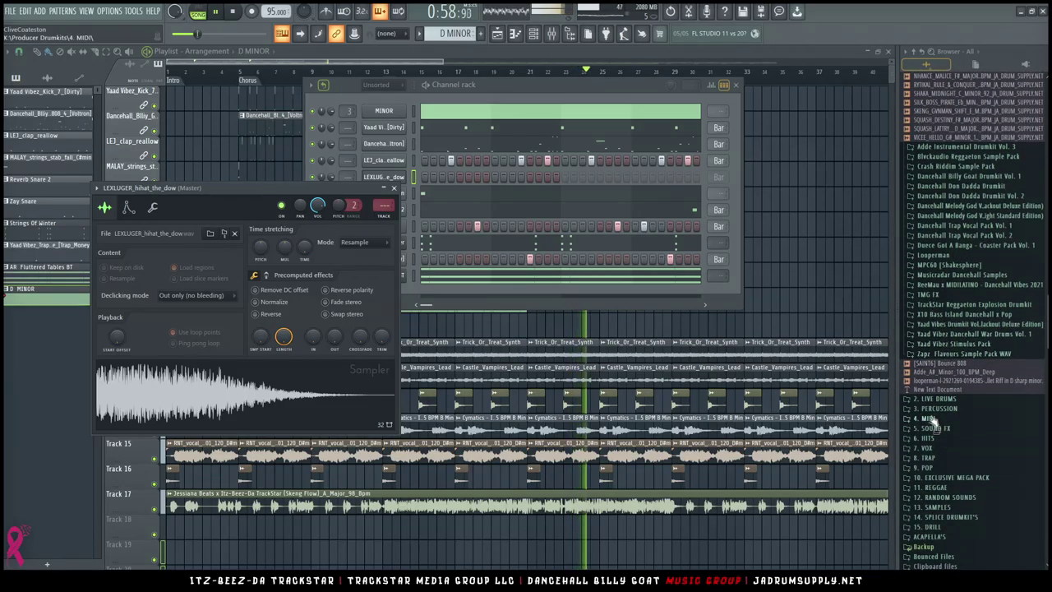
pyautogui.click(933, 421)
pyautogui.scroll(-8, 970, 399)
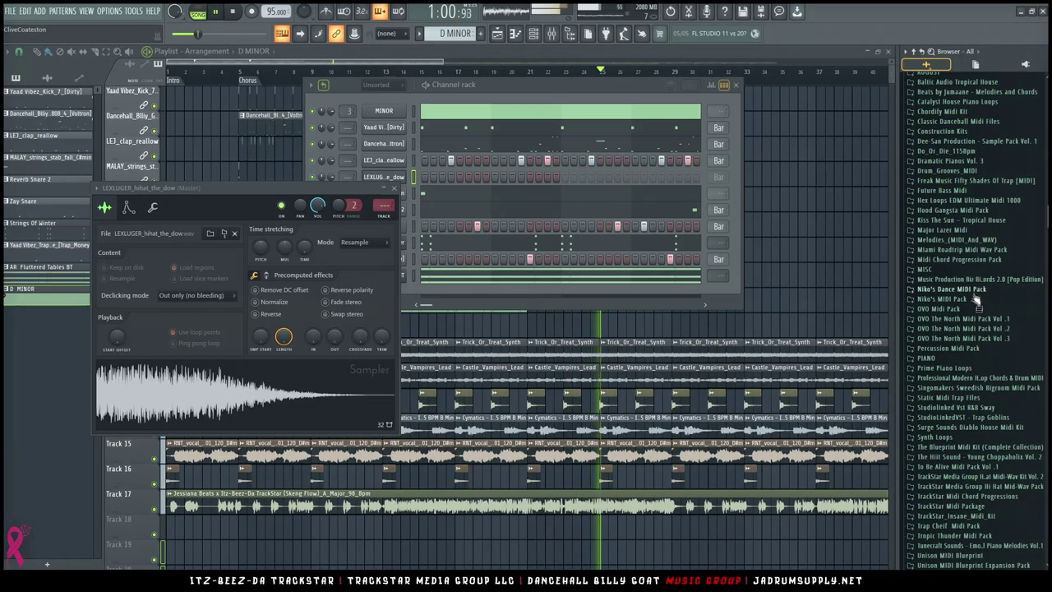
pyautogui.scroll(-5, 959, 283)
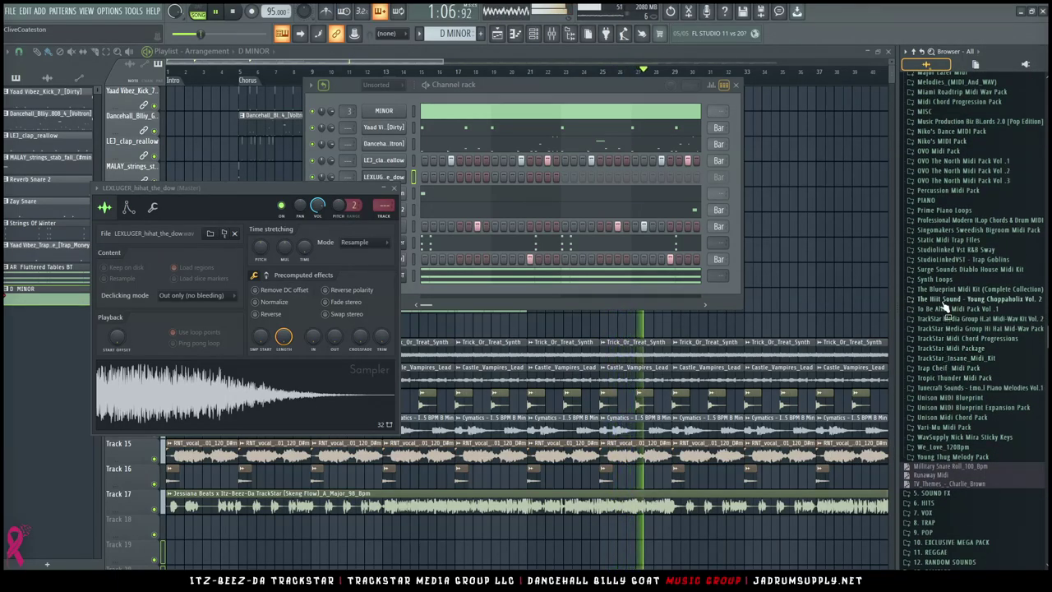
pyautogui.click(949, 289)
pyautogui.click(927, 329)
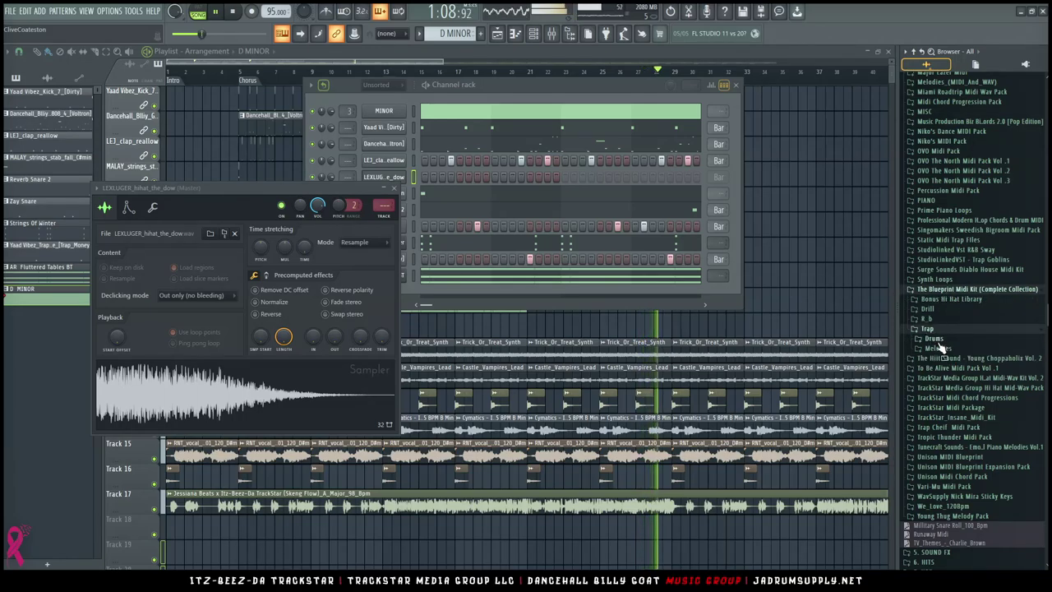
pyautogui.click(942, 340)
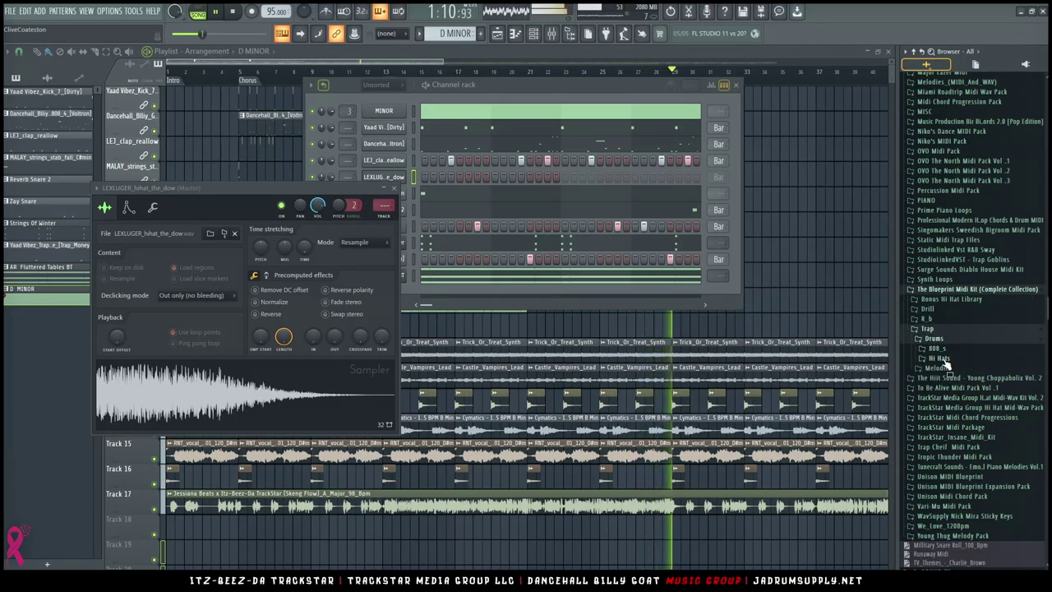
pyautogui.click(945, 359)
pyautogui.click(966, 380)
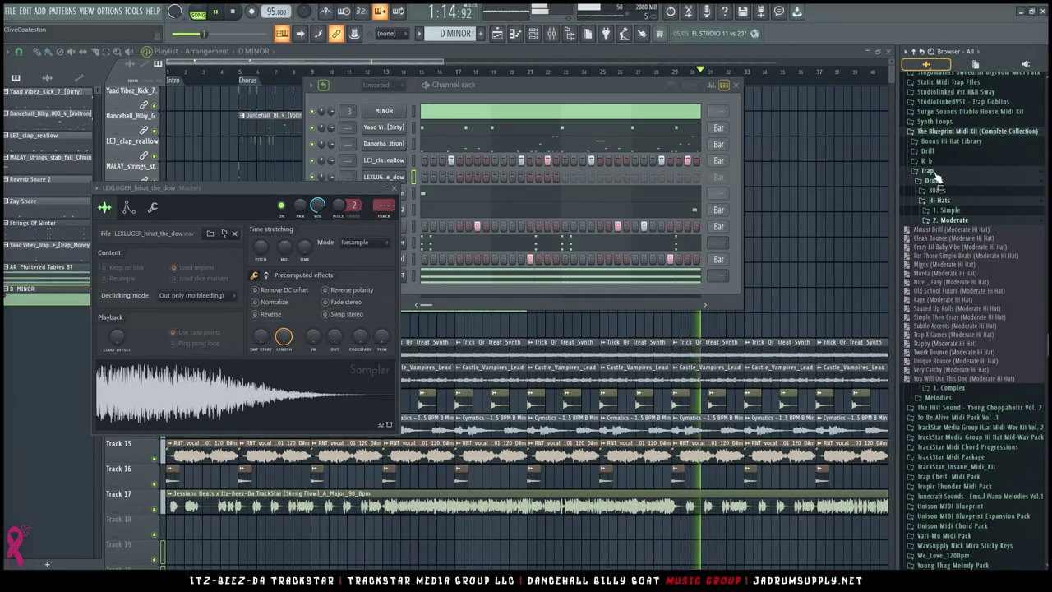
# Load the This One Is Nasty MIDI from the Bonus Hi Hat Library's 2021 + Collection, 3. Crazy folder, onto the LEXLUGER hi-hat channel
pyautogui.click(945, 141)
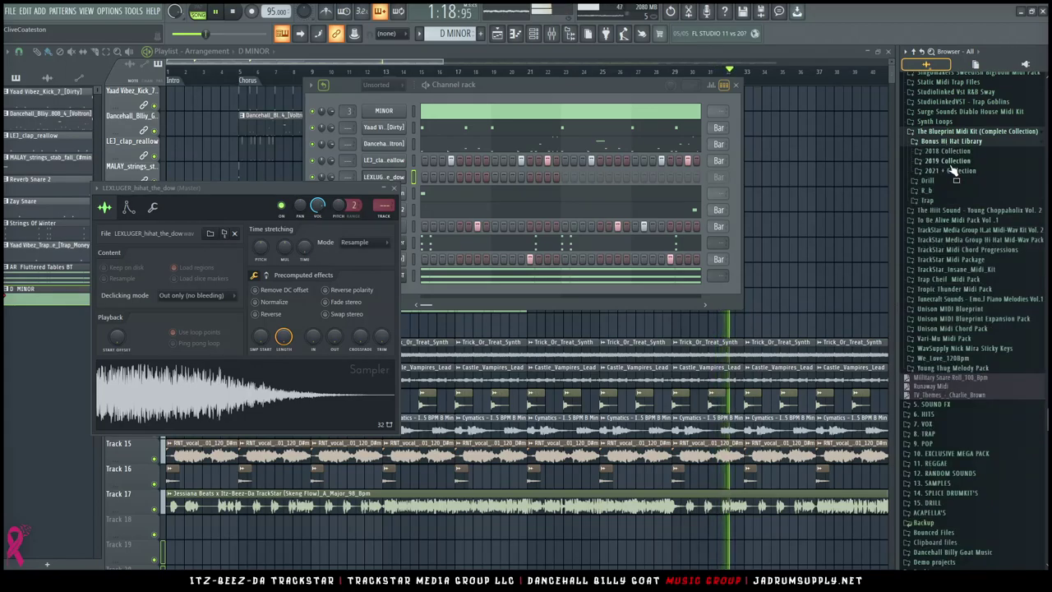
pyautogui.click(951, 170)
pyautogui.click(946, 199)
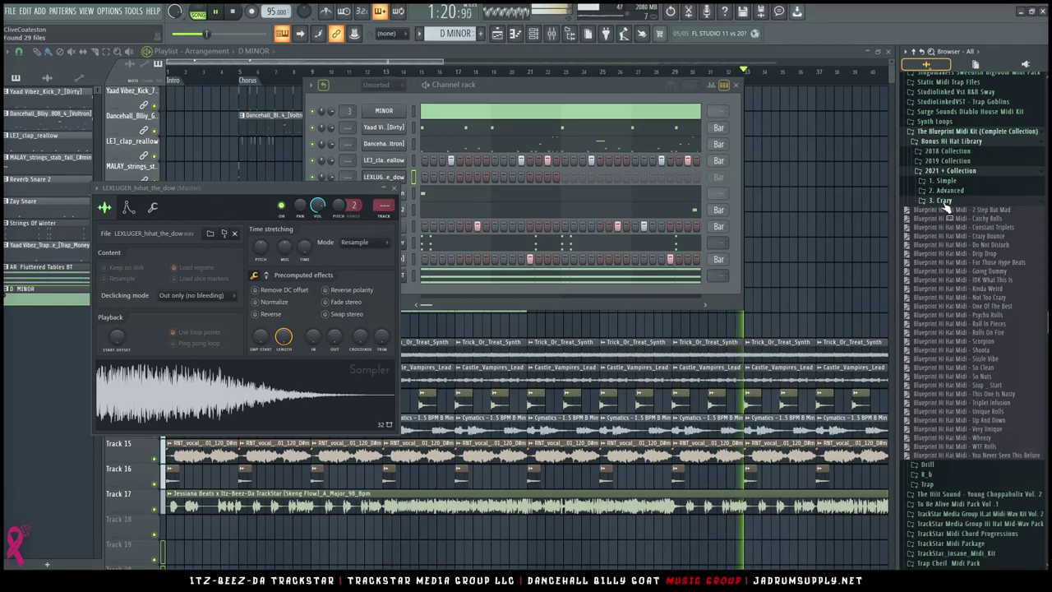
pyautogui.click(976, 184)
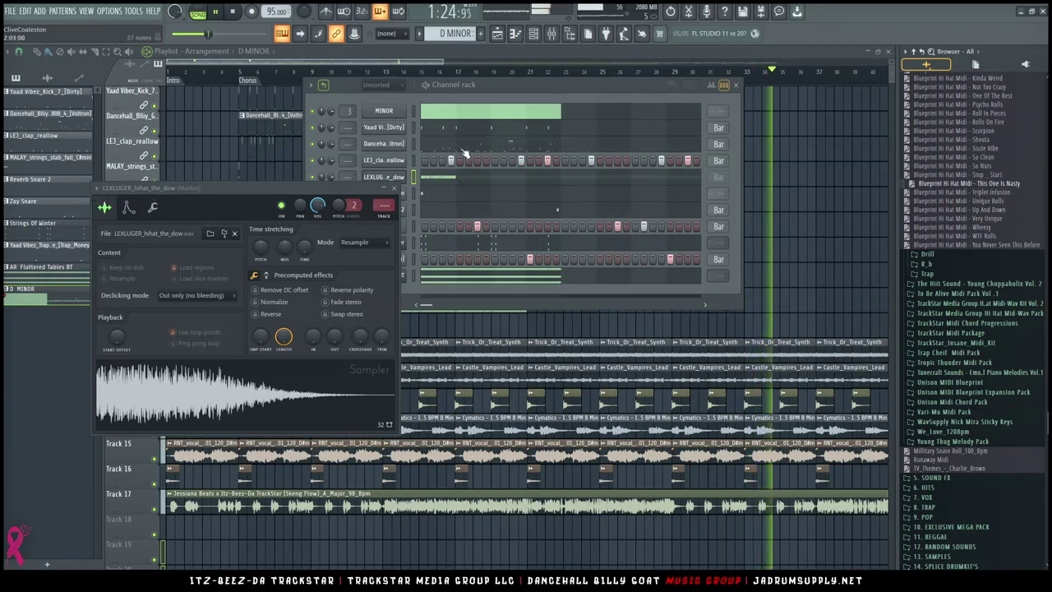
# Create a new pattern named LEXLUGER_hihat_the_dow after the hi-hat channel
pyautogui.rightClick(404, 182)
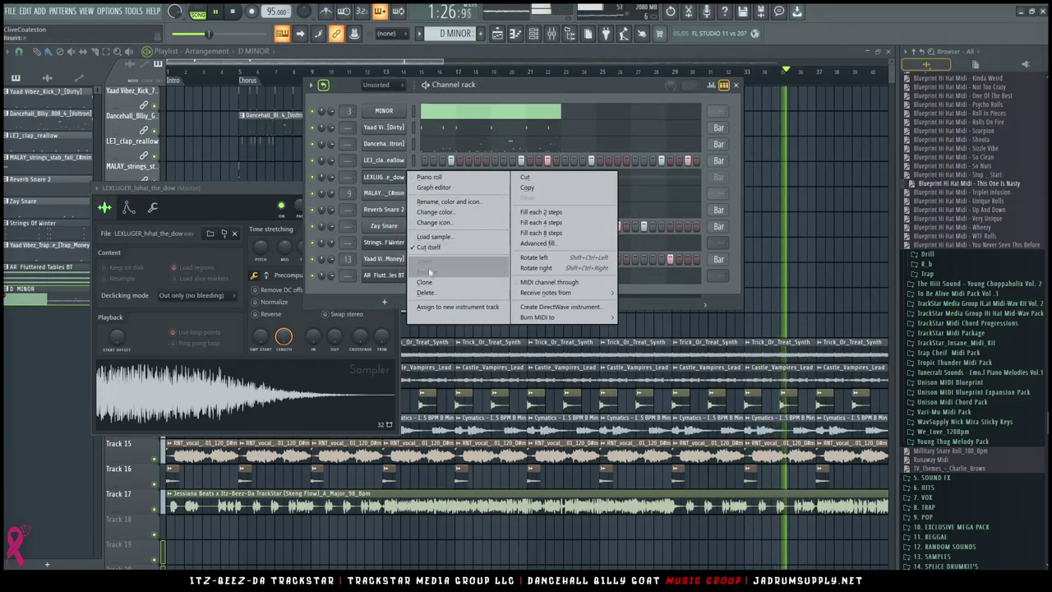
pyautogui.click(450, 204)
pyautogui.press('Escape')
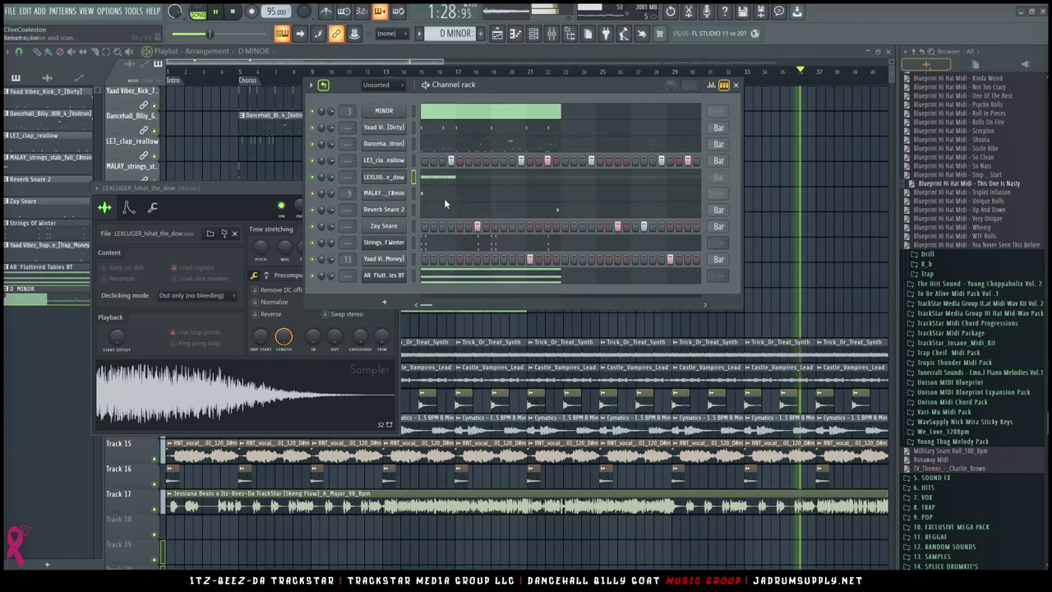
pyautogui.press('F4')
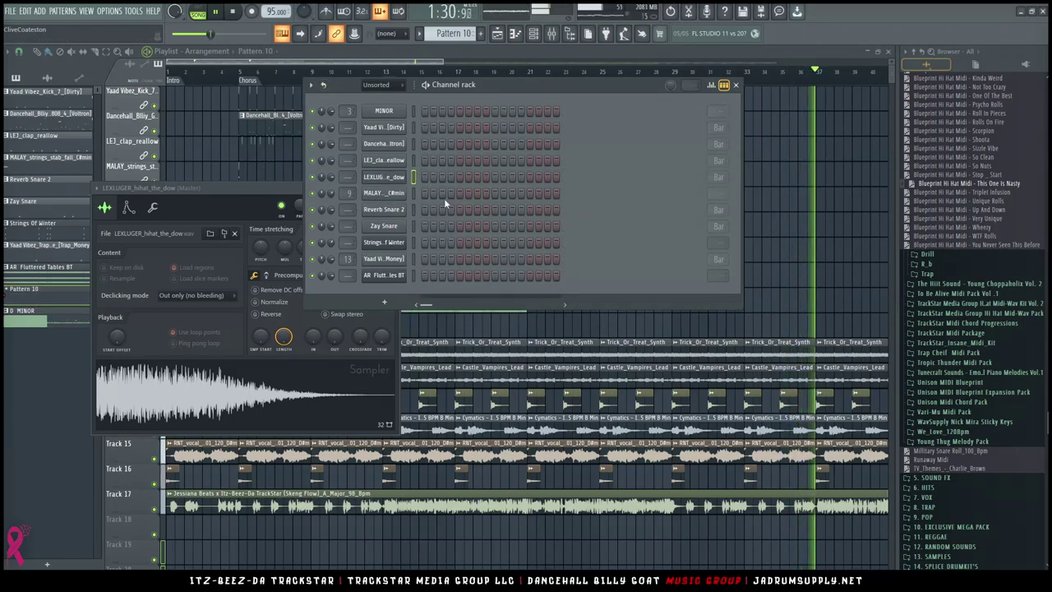
pyautogui.press('F2')
pyautogui.write('LEXLUGER_hihat_the_dow')
pyautogui.press('Return')
# Place two LEXLUGER_hihat_the_dow clips on Track 10 at bars 5 and 9, and select the Chorus section for looped playback
pyautogui.rightClick(758, 287)
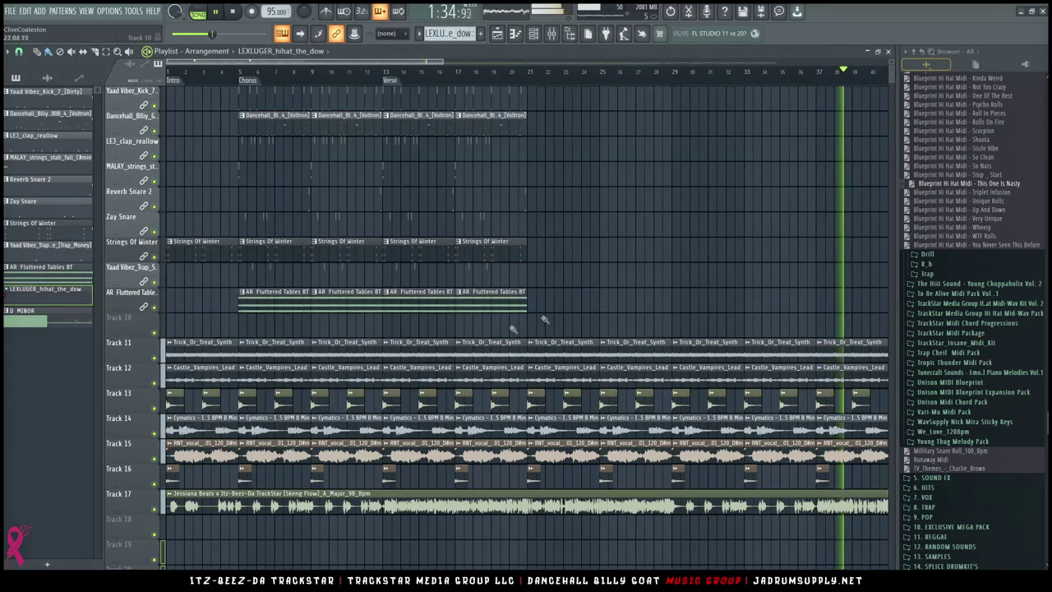
pyautogui.click(385, 321)
pyautogui.moveTo(398, 324); pyautogui.dragTo(279, 328)
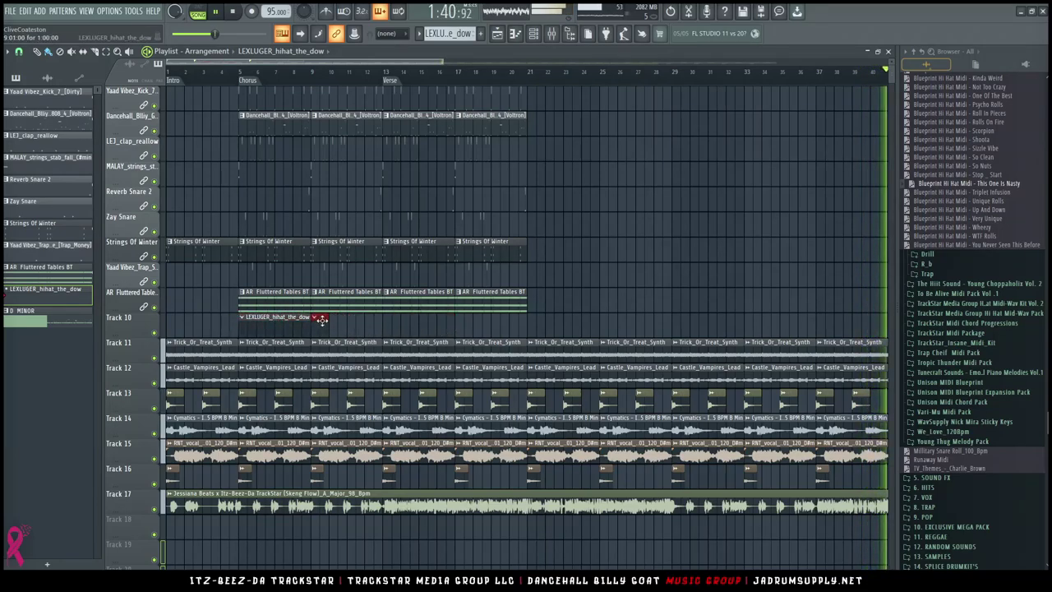
pyautogui.click(352, 321)
pyautogui.doubleClick(254, 81)
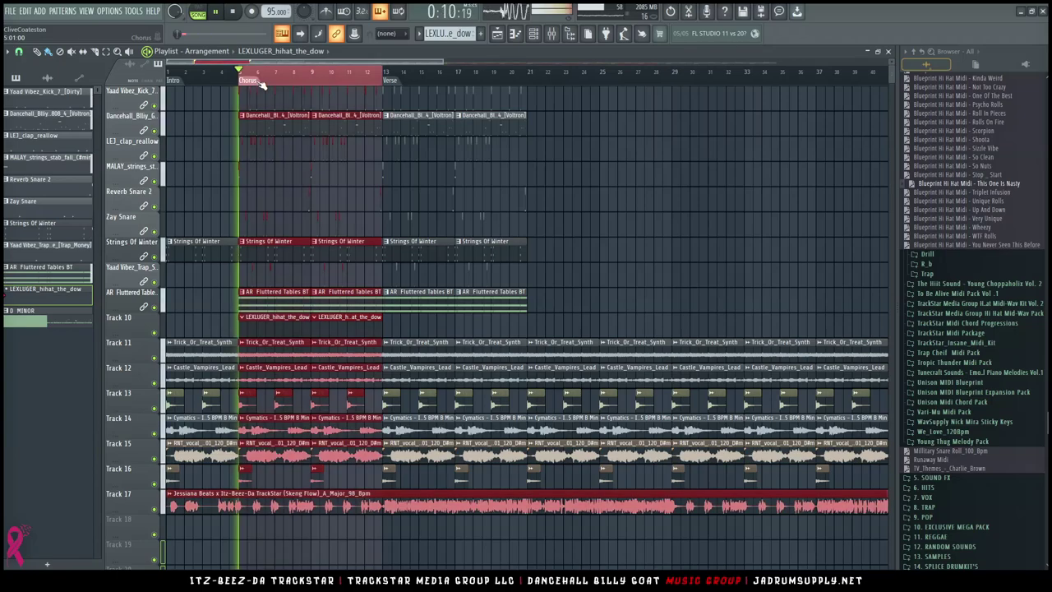
# Set the acapella clip's time-stretching mode to Auto
pyautogui.doubleClick(282, 505)
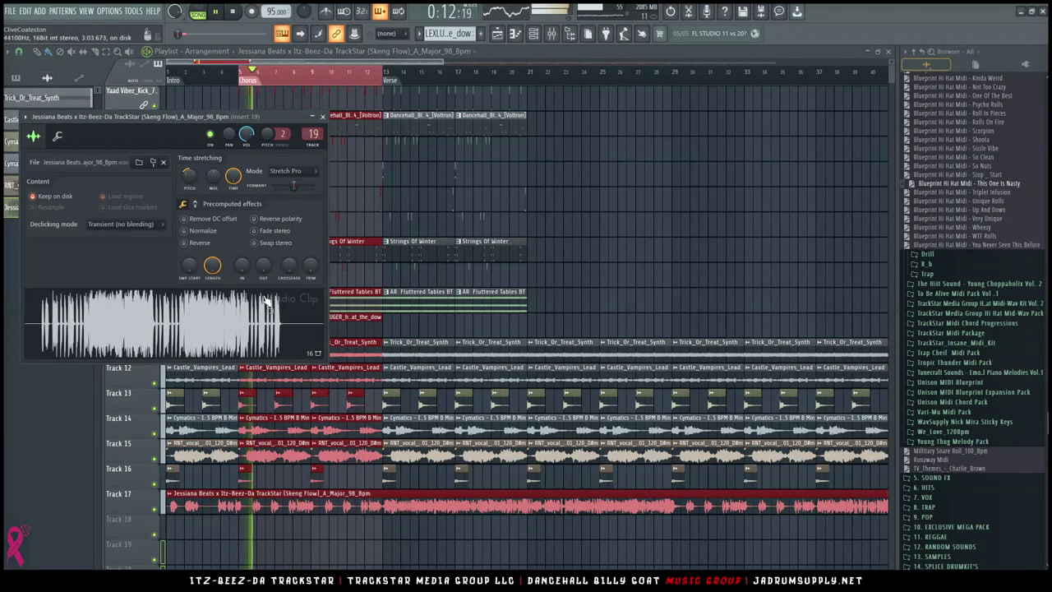
pyautogui.click(291, 177)
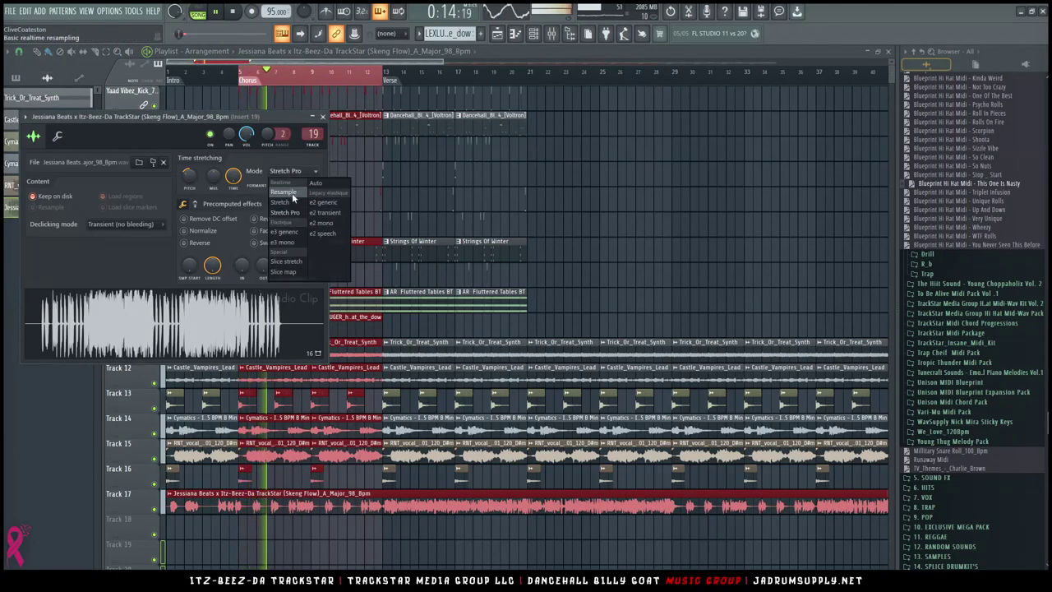
pyautogui.click(316, 184)
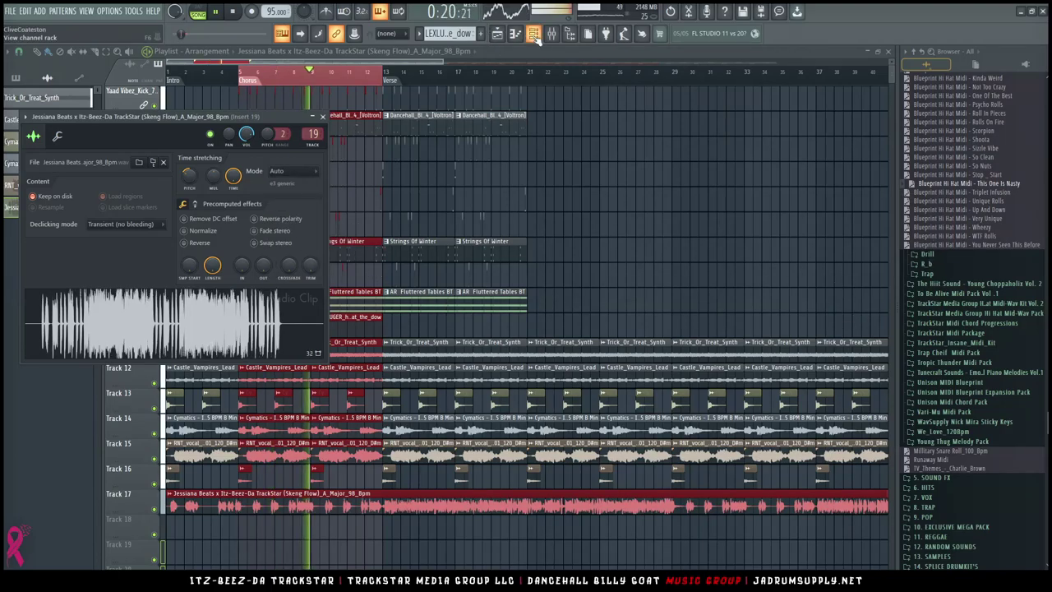
# Load the Very Unique MIDI onto the LEXLUGER hi-hat channel and compress all its notes from four bars into two in the piano roll
pyautogui.press('F6')
pyautogui.scroll(1, 402, 87)
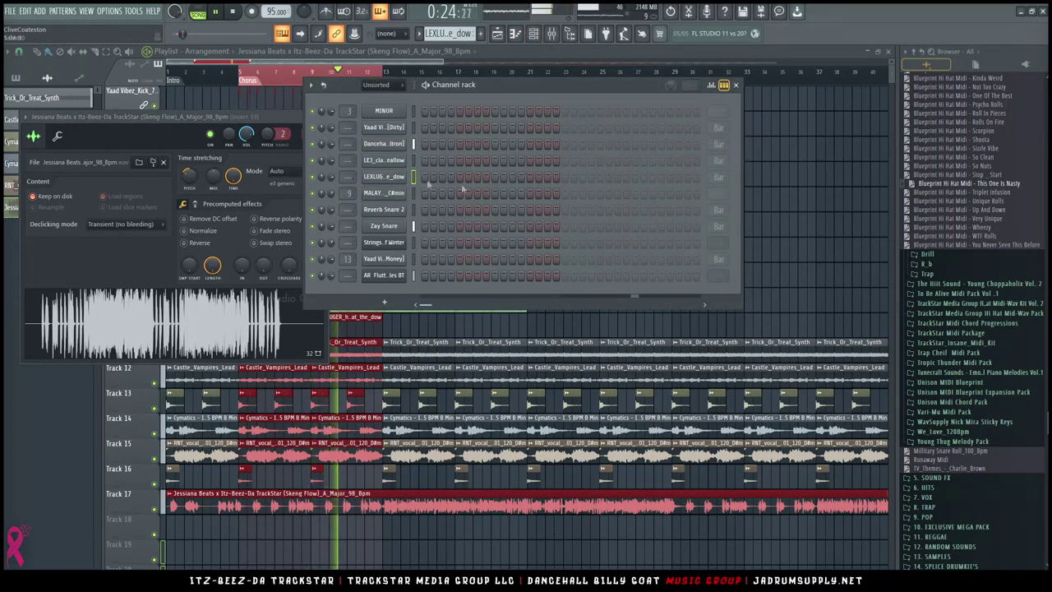
pyautogui.click(932, 218)
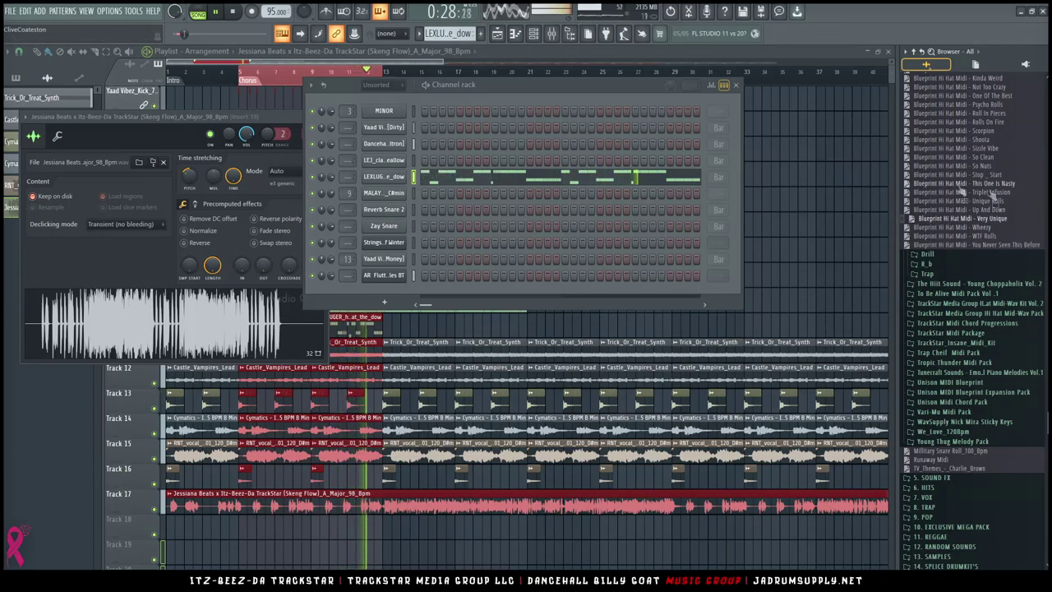
pyautogui.click(649, 177)
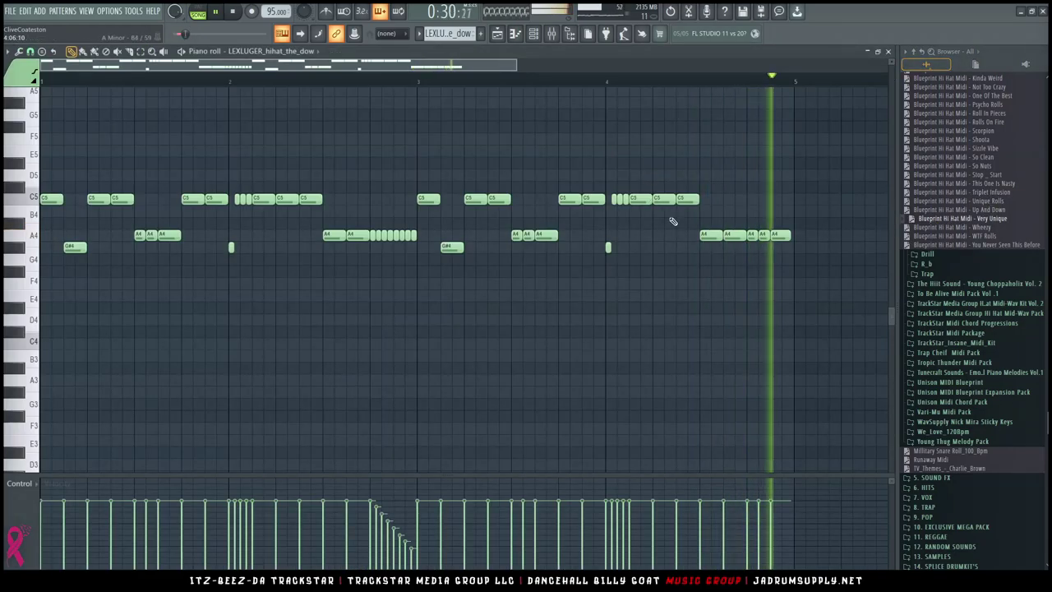
pyautogui.hotkey('ctrl', 'a')
pyautogui.moveTo(807, 280); pyautogui.dragTo(433, 280)
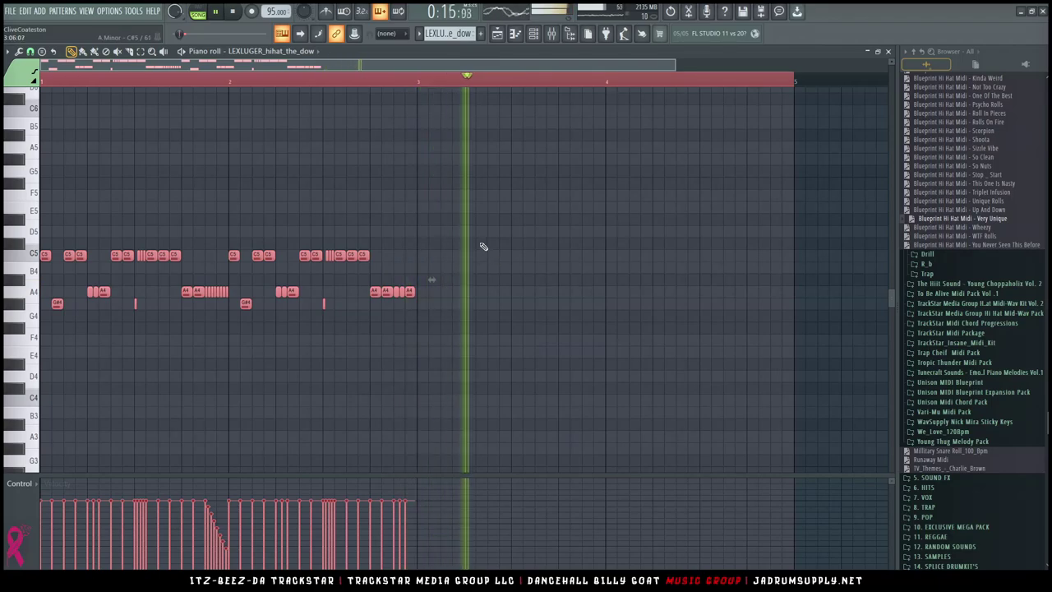
# Try the Shoota, Rolls On Fire, Roll In Pieces and Kinda Weird MIDIs on the hi-hat channel during playback
pyautogui.middleClick(954, 141)
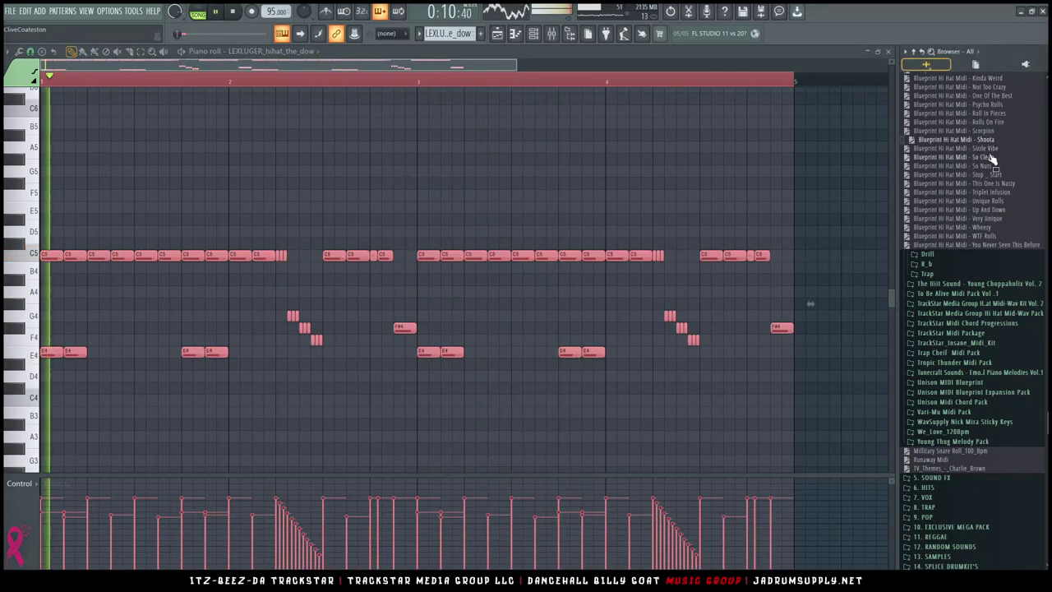
pyautogui.middleClick(958, 122)
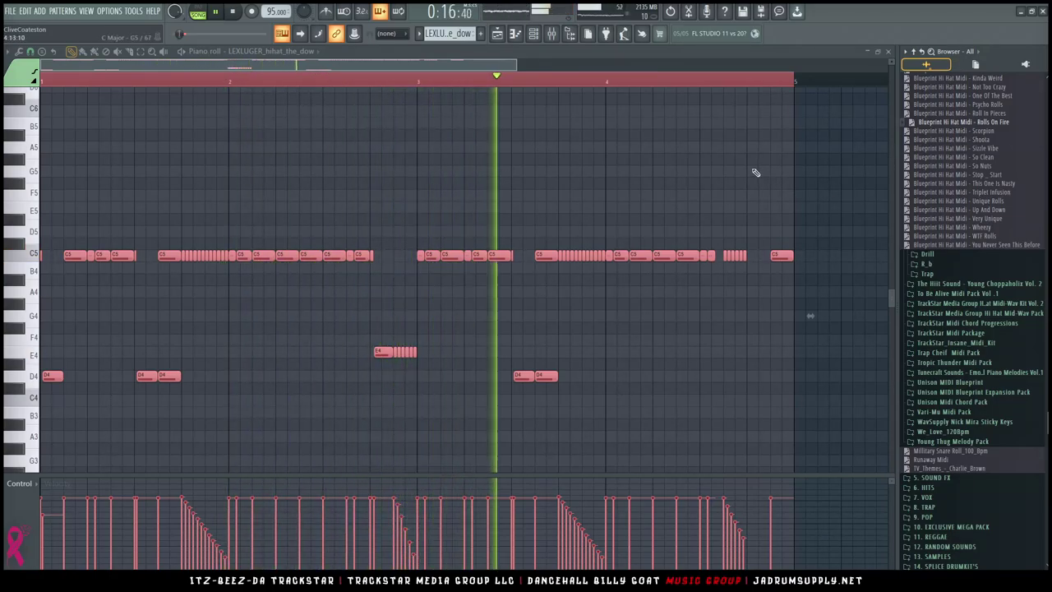
pyautogui.scroll(2, 953, 150)
pyautogui.middleClick(979, 166)
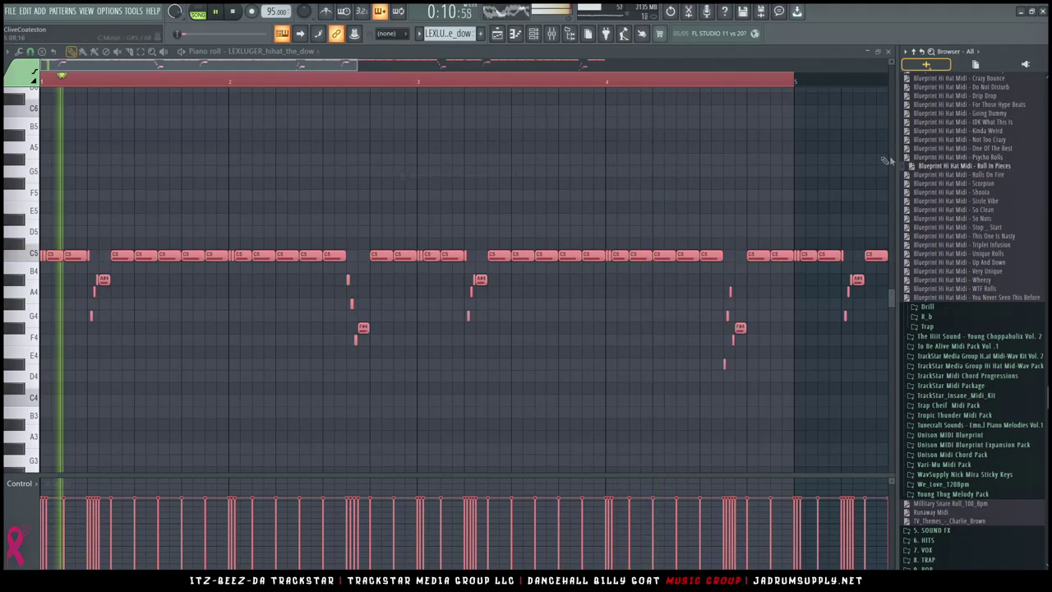
pyautogui.click(984, 140)
pyautogui.click(978, 132)
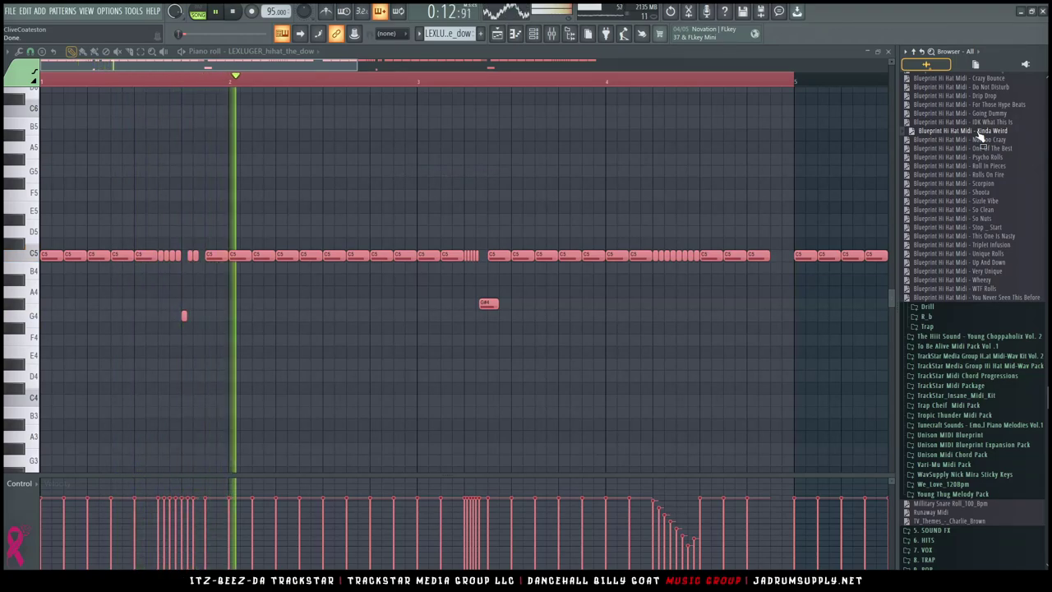
# Try the Going Dummy hi-hat MIDI with its notes compressed into two bars
pyautogui.click(984, 114)
pyautogui.press('space')
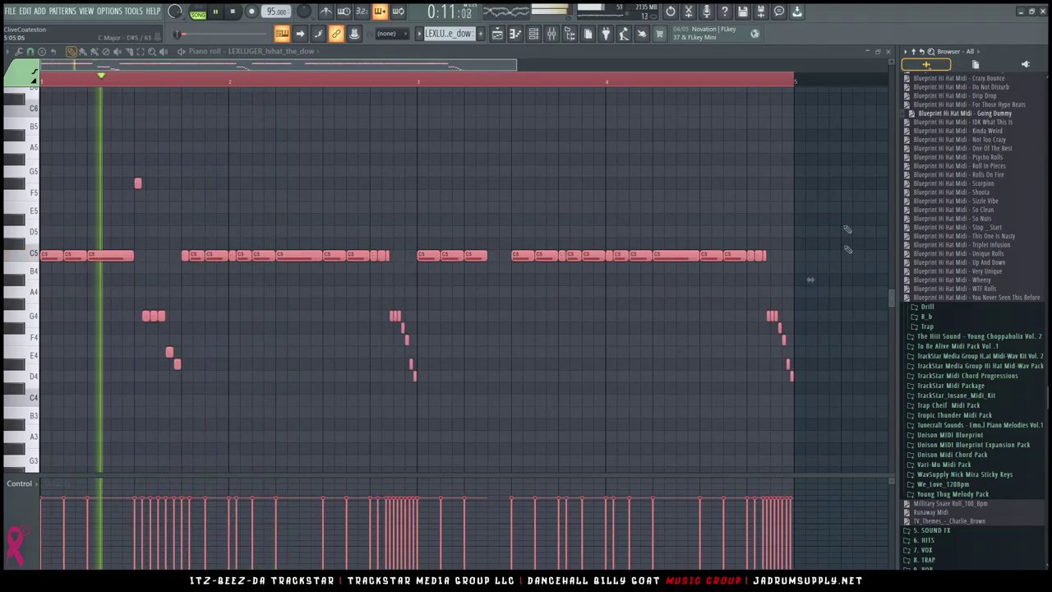
pyautogui.moveTo(810, 279); pyautogui.dragTo(518, 278)
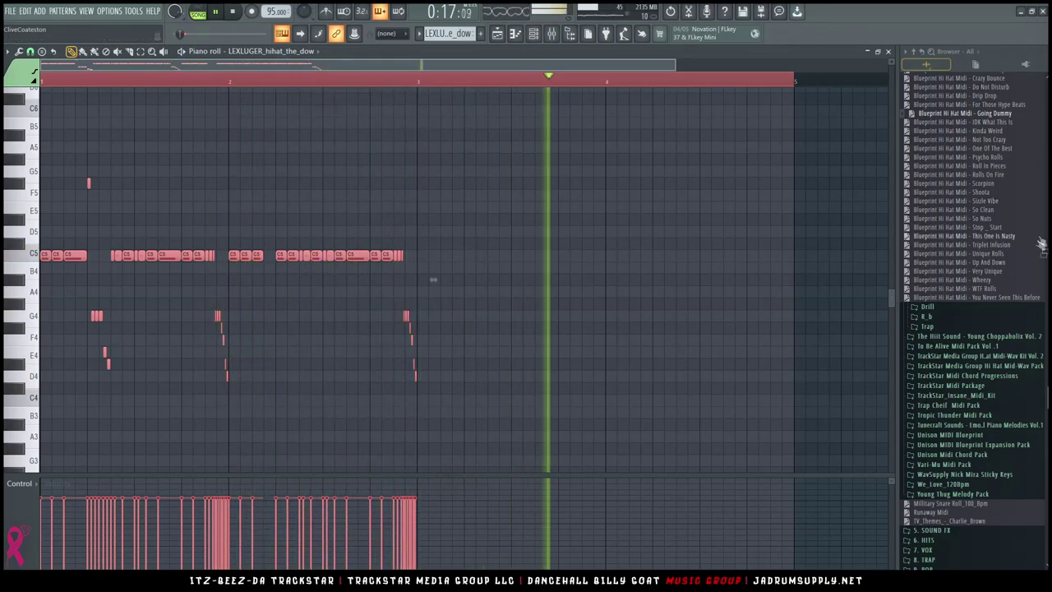
# Load the Drip Drop hi-hat MIDI, compress its notes into two bars and duplicate them to fill bars 3 and 4
pyautogui.scroll(6, 962, 180)
pyautogui.click(984, 256)
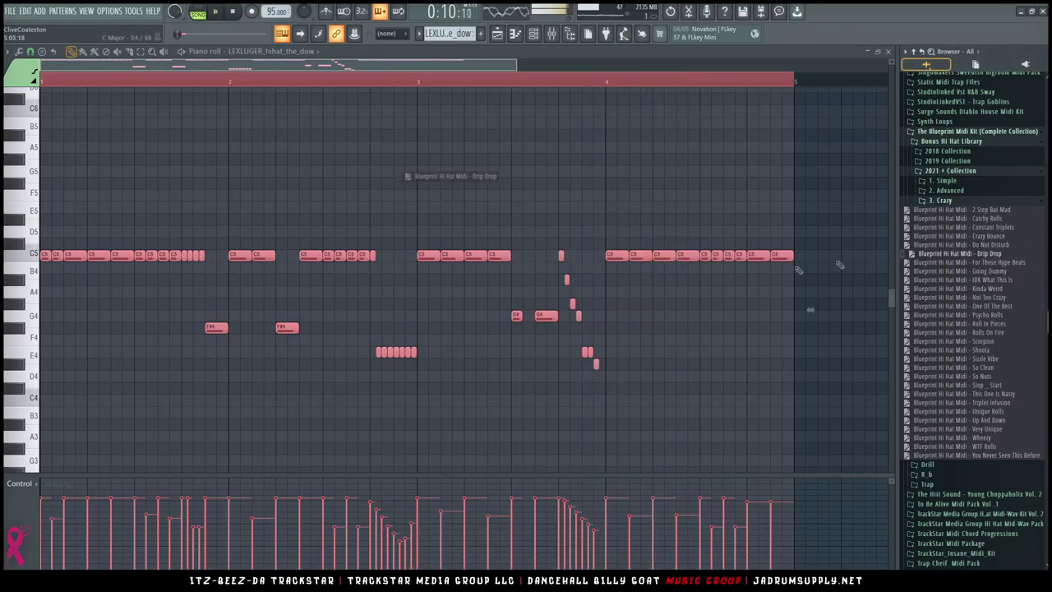
pyautogui.moveTo(806, 309); pyautogui.dragTo(516, 309)
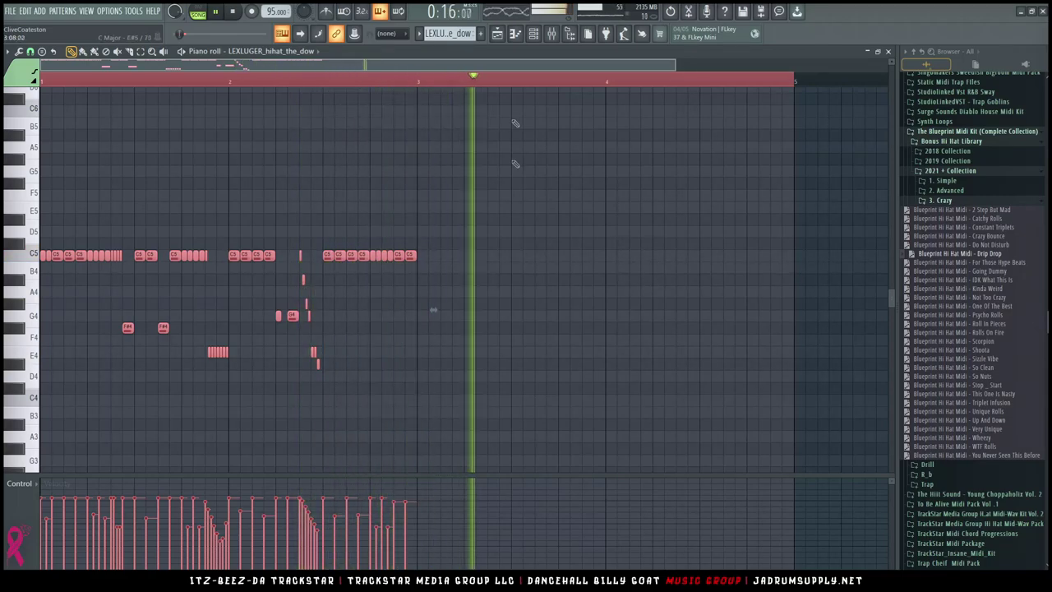
pyautogui.hotkey('ctrl', 'b')
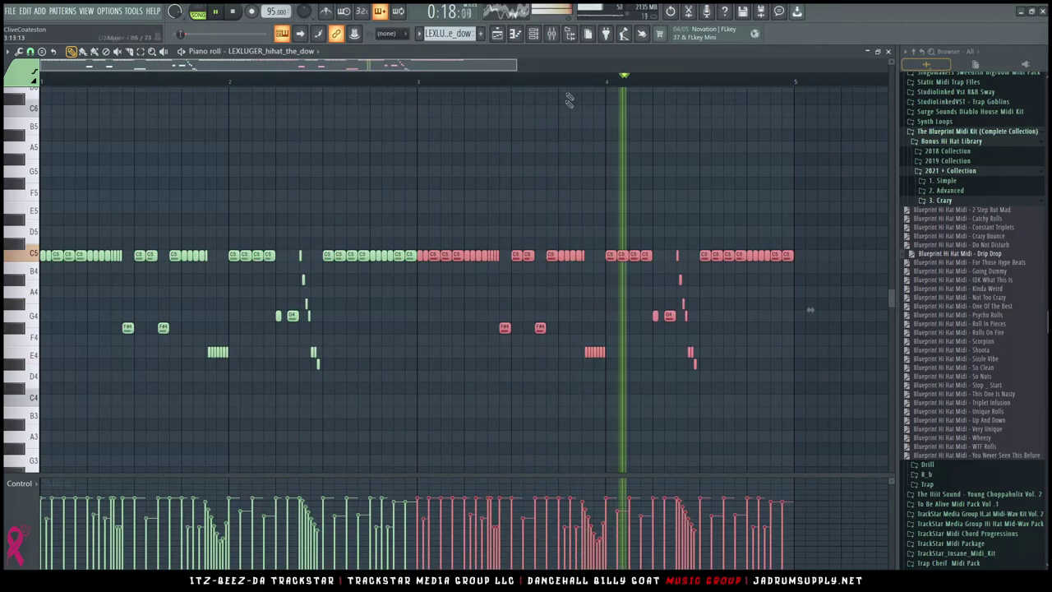
# Lower the LEXLUGER hi-hat channel's volume to about 46%
pyautogui.press('F6')
pyautogui.moveTo(332, 178); pyautogui.dragTo(332, 202)
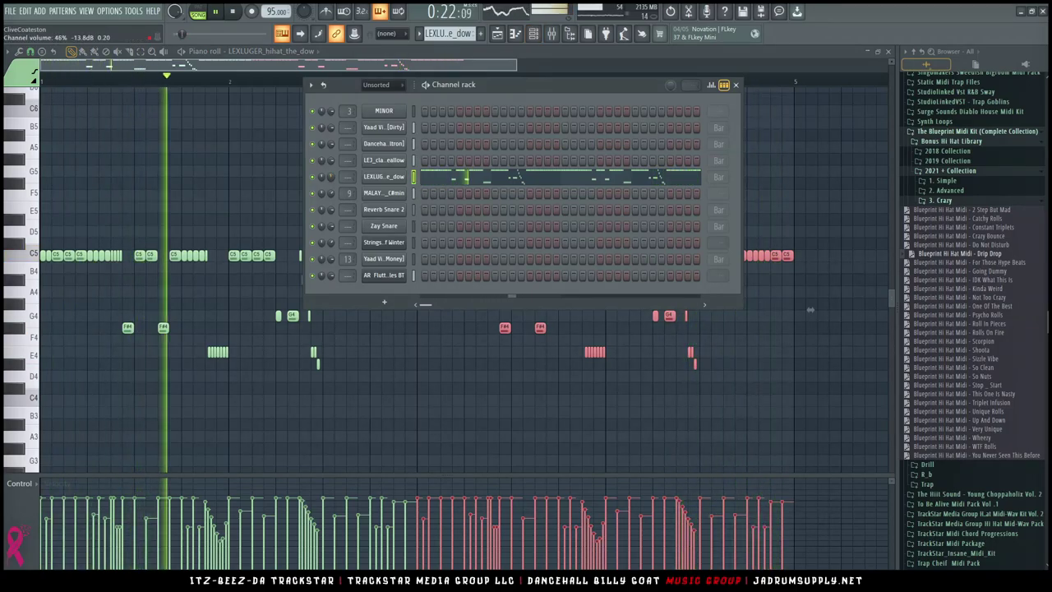
pyautogui.press('F6')
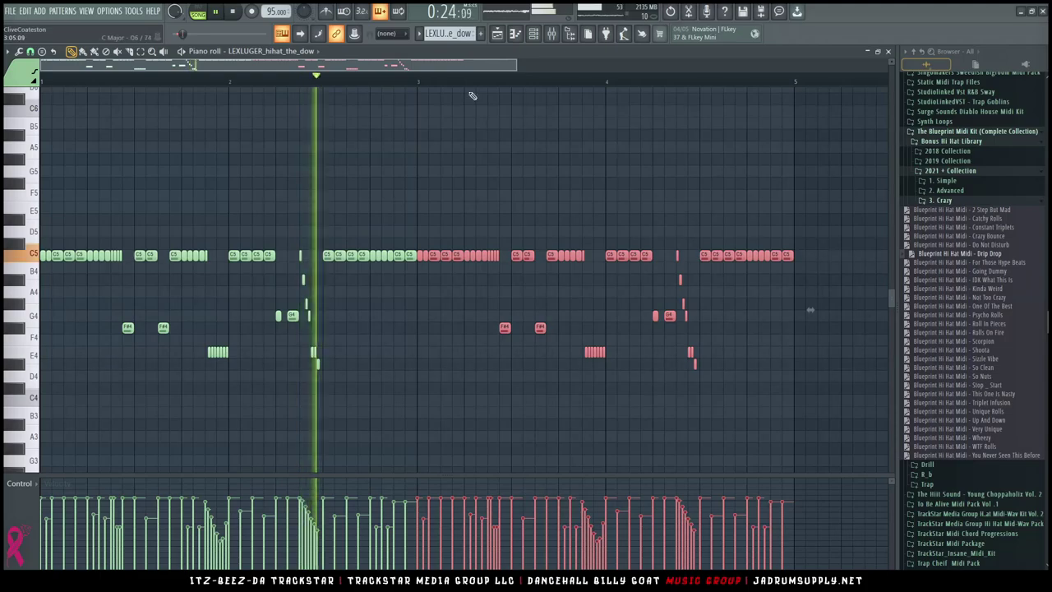
# Return to the playlist and mute the acapella on Track 17
pyautogui.press('F5')
pyautogui.click(153, 508)
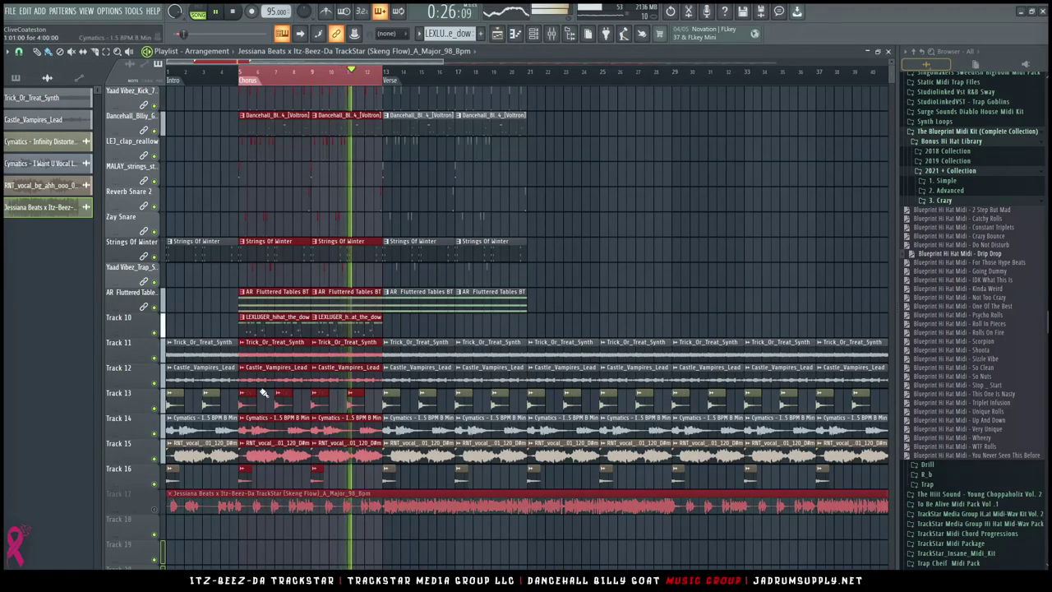
# Inspect the sampler settings of the MALAY strings stab channel, then return to the playlist
pyautogui.hotkey('ctrl', 'd')
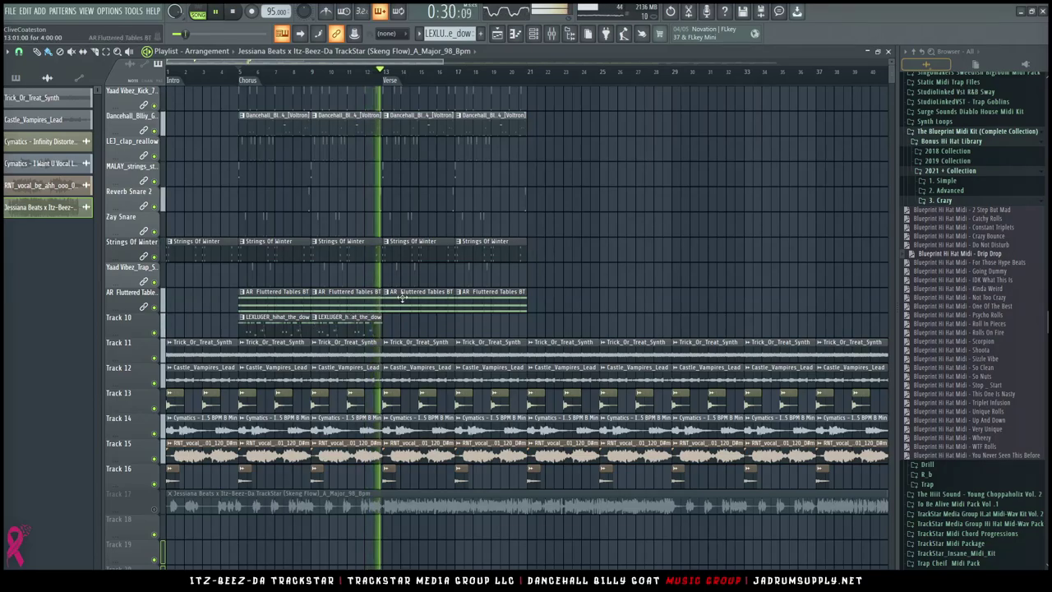
pyautogui.scroll(2, 377, 79)
pyautogui.scroll(3, 377, 80)
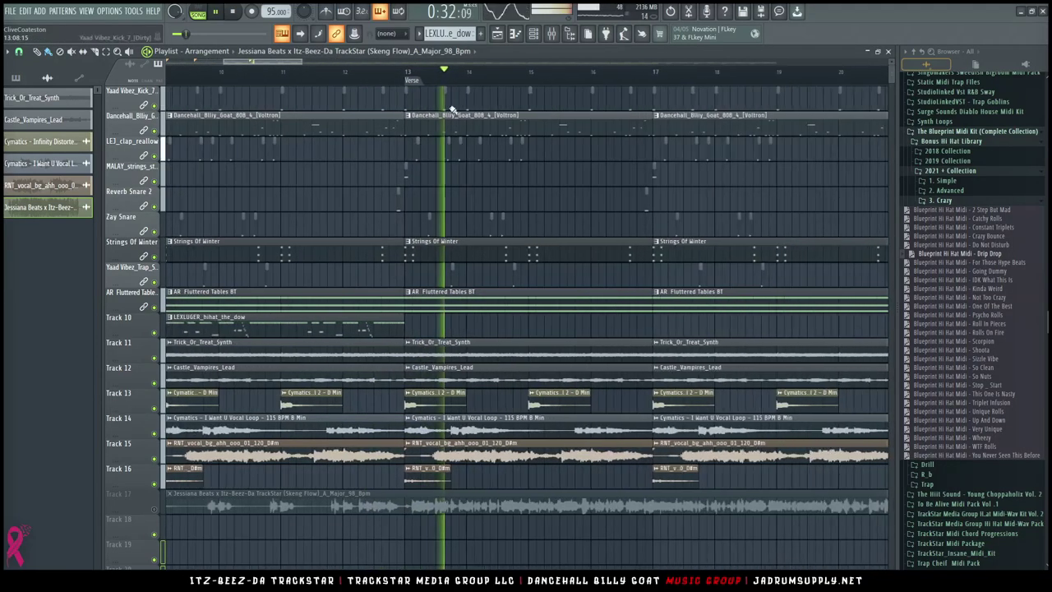
pyautogui.click(533, 34)
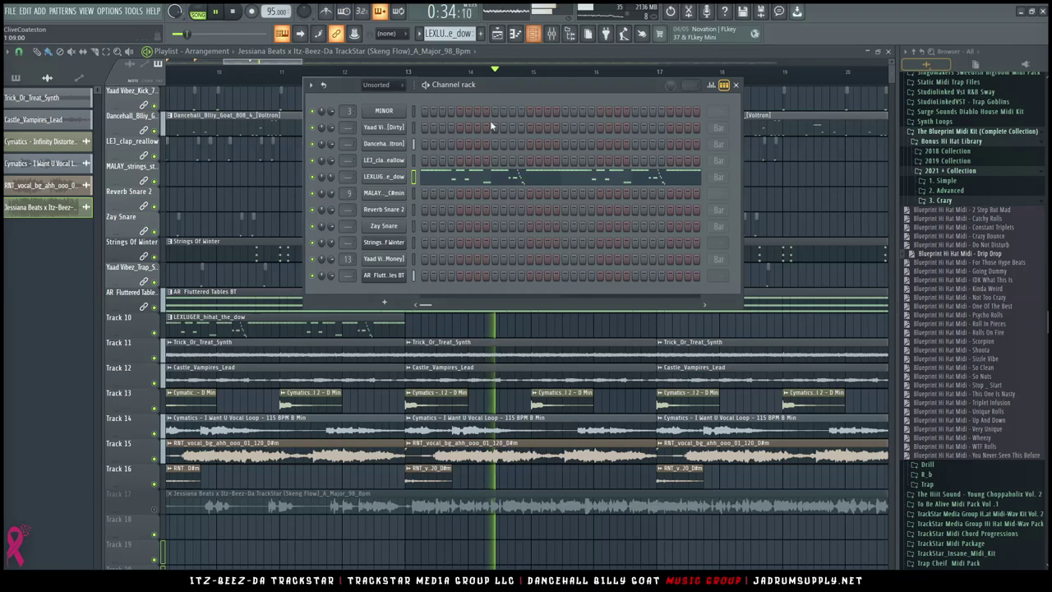
pyautogui.click(384, 193)
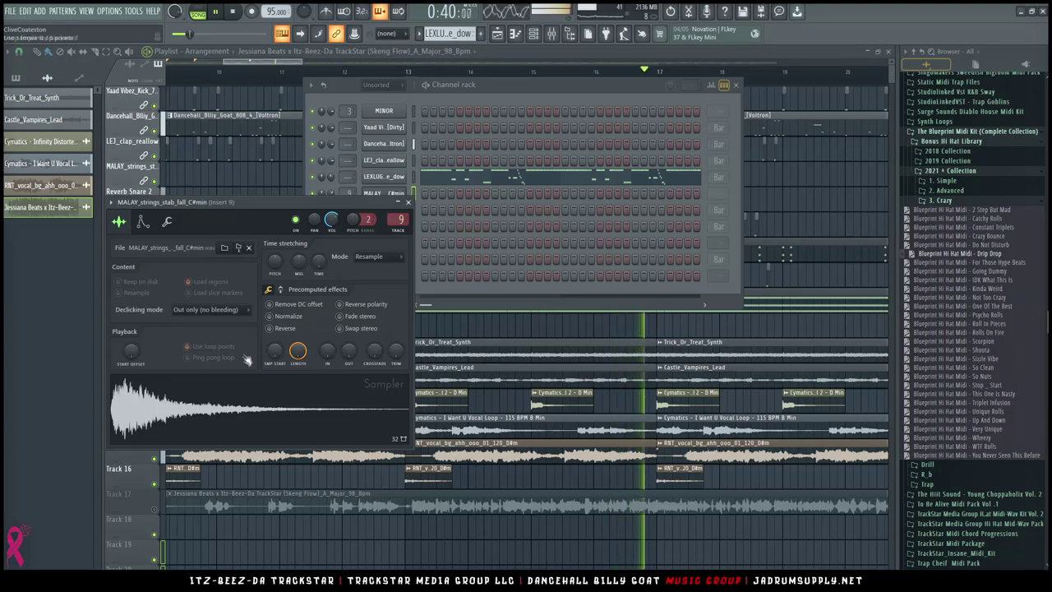
pyautogui.click(407, 202)
pyautogui.press('F6')
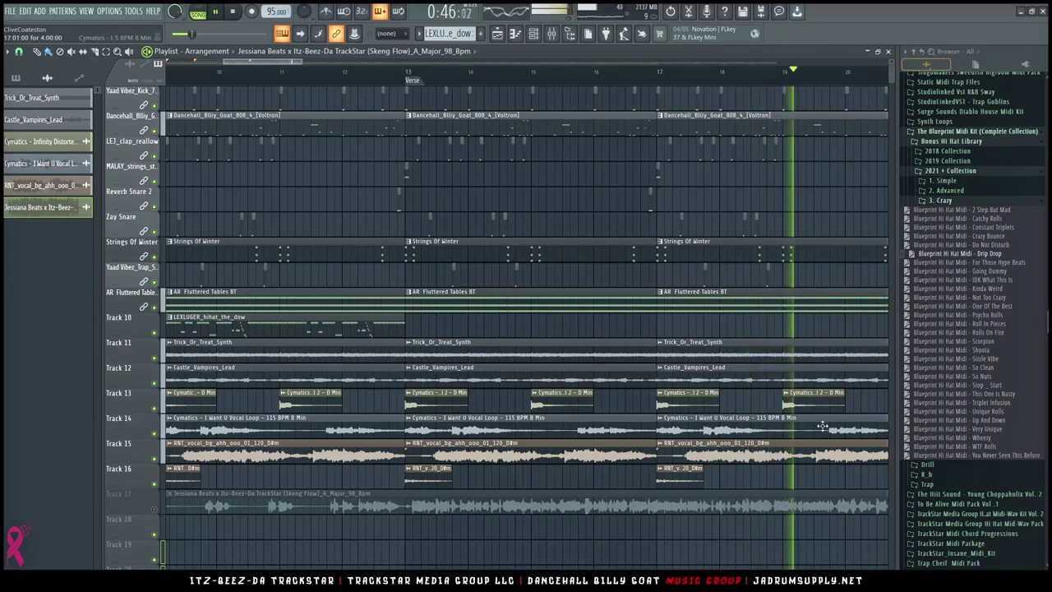
# Delete the two Cymatics vocal loop clips on Track 14 within the Verse, bars 13 to 21
pyautogui.rightClick(723, 426)
pyautogui.rightClick(557, 425)
pyautogui.scroll(-5, 557, 425)
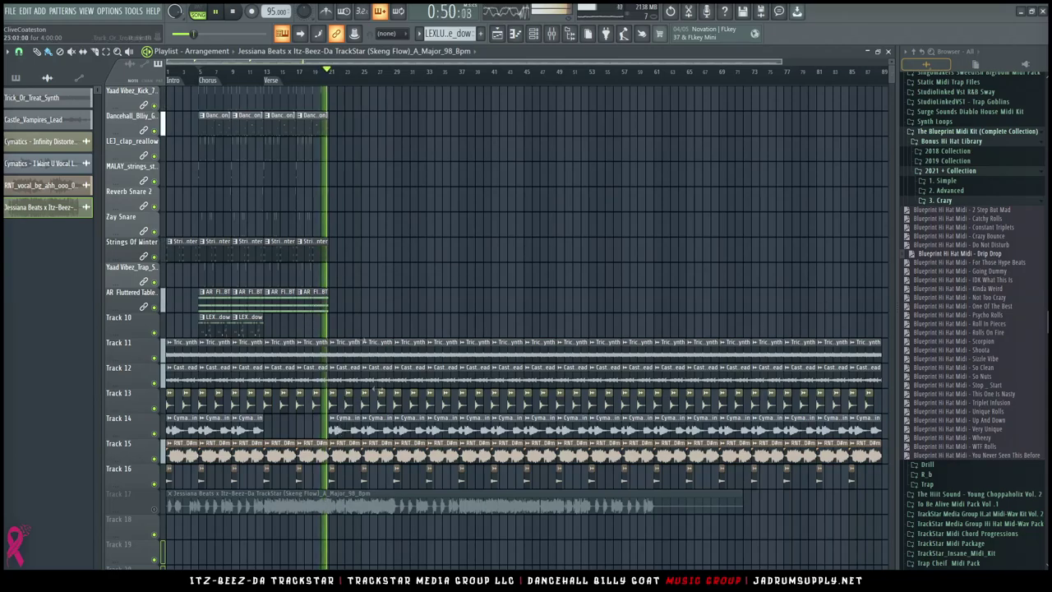
# Delete all loop clips on Tracks 11 to 16 from bar 21 onward, keeping the acapella
pyautogui.click(219, 82)
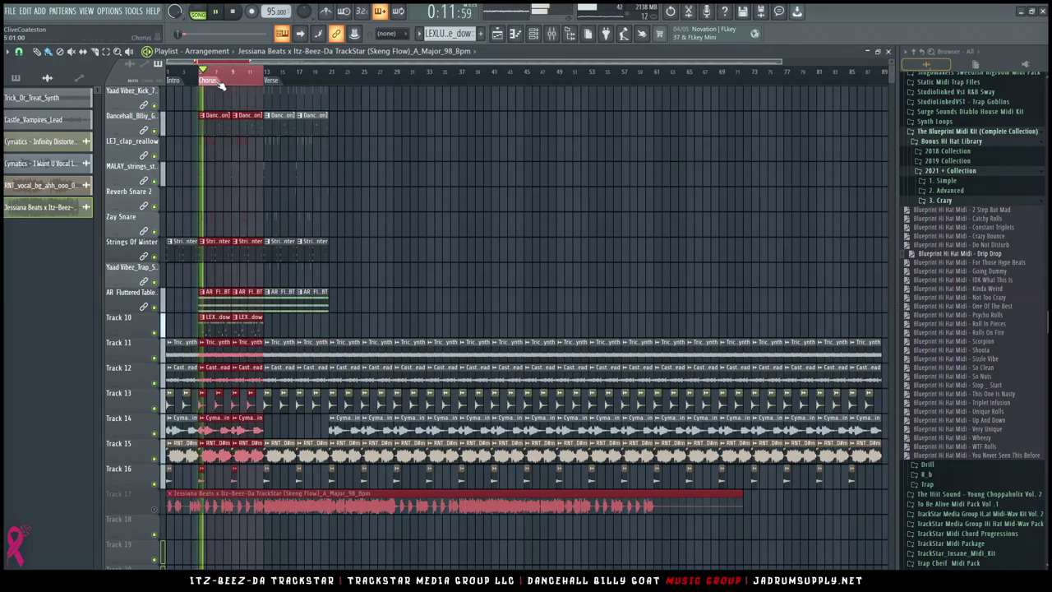
pyautogui.moveTo(341, 316); pyautogui.dragTo(884, 567)
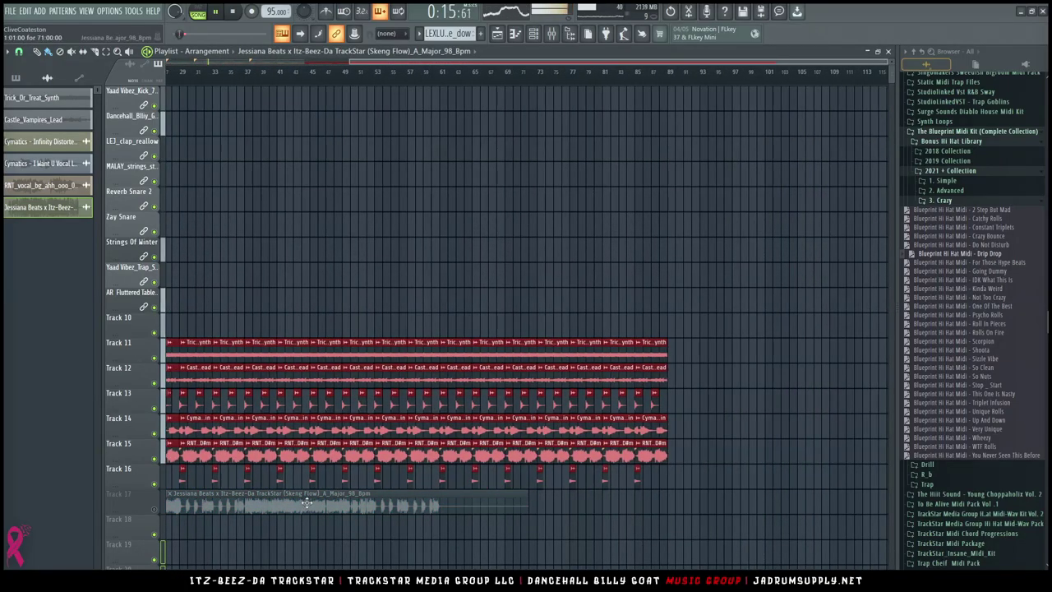
pyautogui.press('Delete')
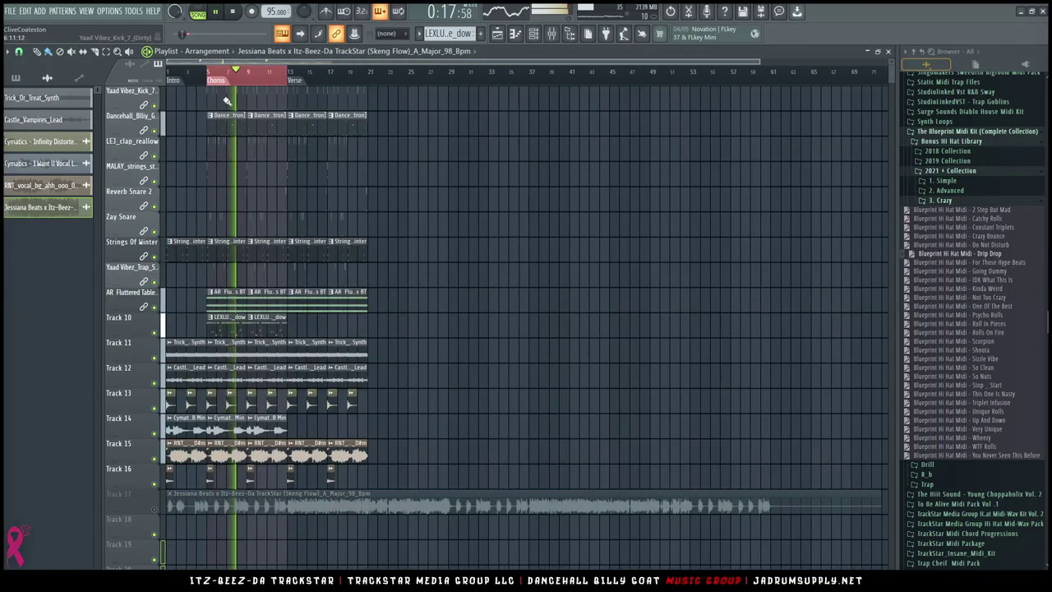
# Copy all Chorus clips from bars 5 to 13, except the acapella, to start at bar 21
pyautogui.doubleClick(222, 81)
pyautogui.keyDown('ctrl'); pyautogui.keyDown('shift'); pyautogui.click(230, 505); pyautogui.keyUp('shift'); pyautogui.keyUp('ctrl')
pyautogui.moveTo(224, 457); pyautogui.dragTo(384, 453)
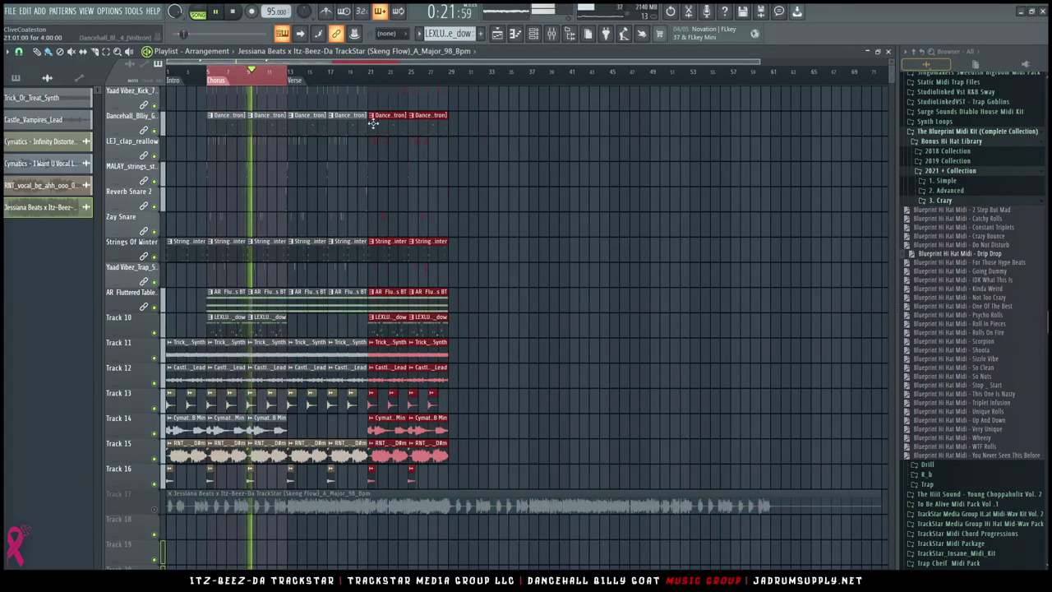
# Add a marker named "Chorus" at bar 21
pyautogui.click(361, 76)
pyautogui.rightClick(371, 82)
pyautogui.click(379, 86)
pyautogui.write('Cyhoru')
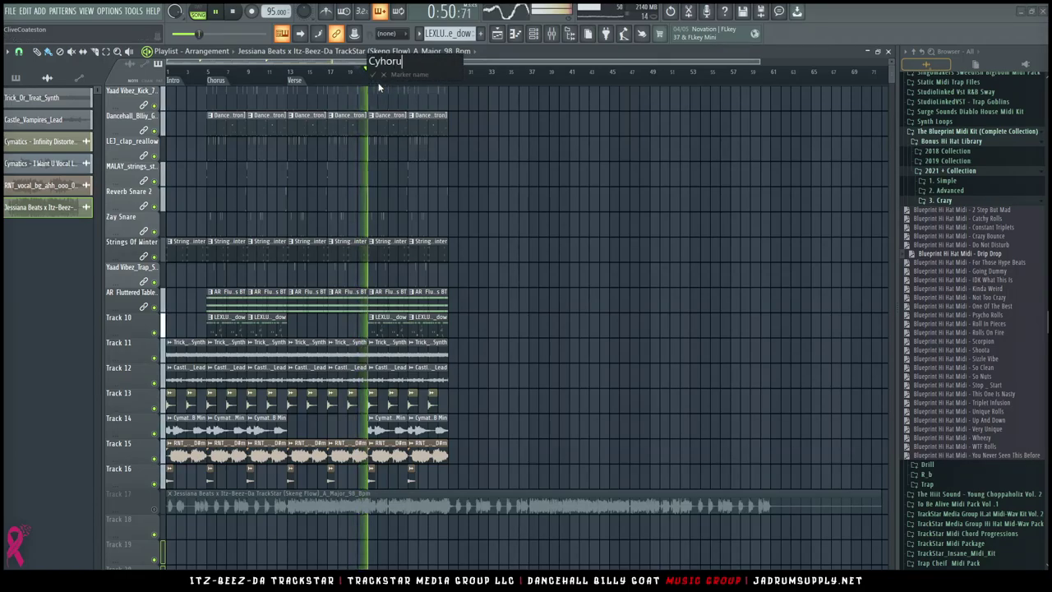
pyautogui.write('s')
pyautogui.press('Left')
pyautogui.press('Left')
pyautogui.press('Left')
pyautogui.press('Left')
pyautogui.press('BackSpace')
pyautogui.press('BackSpace')
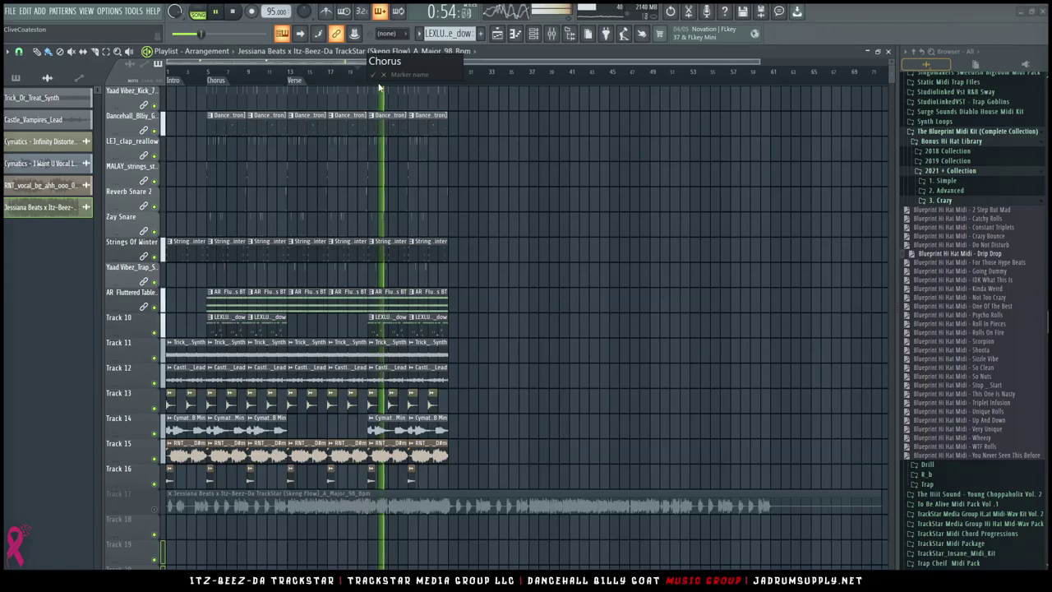
pyautogui.press('Return')
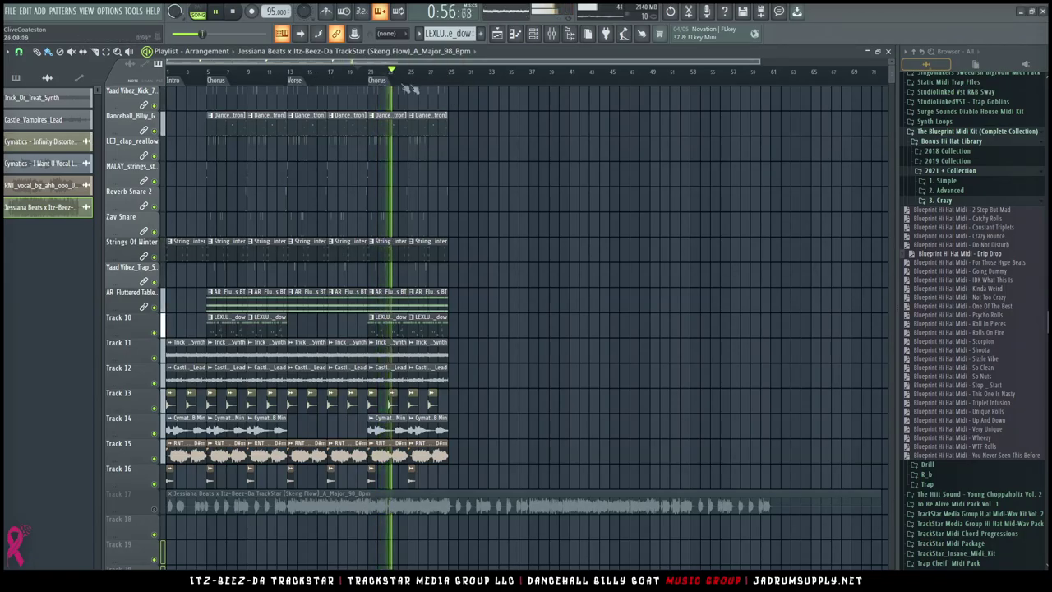
# Add a marker named "Verse" at bar 29
pyautogui.scroll(3, 310, 85)
pyautogui.rightClick(573, 85)
pyautogui.click(585, 88)
pyautogui.write('Ve')
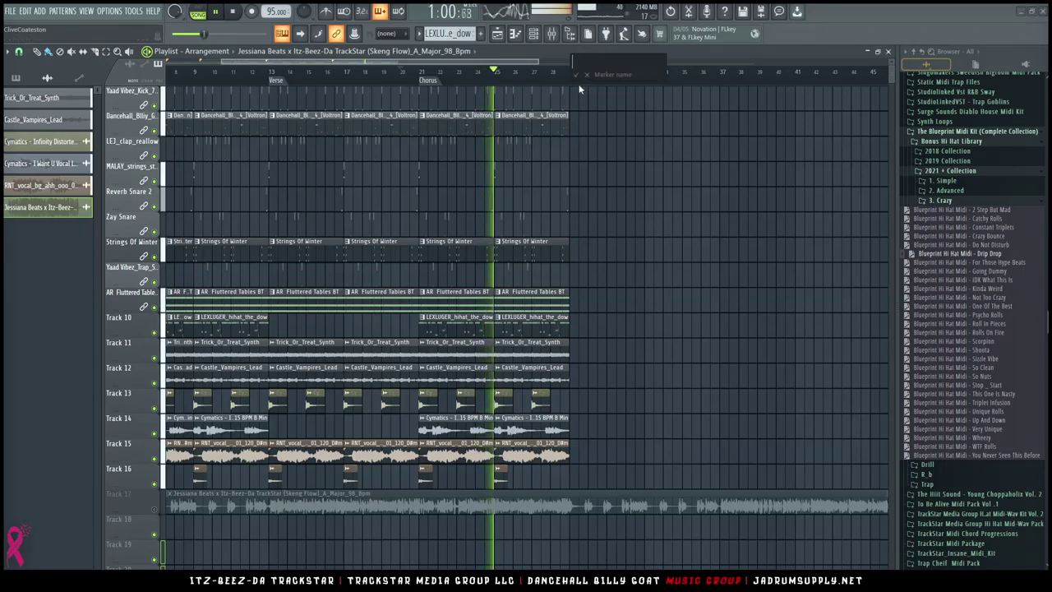
pyautogui.write('rse')
pyautogui.press('Return')
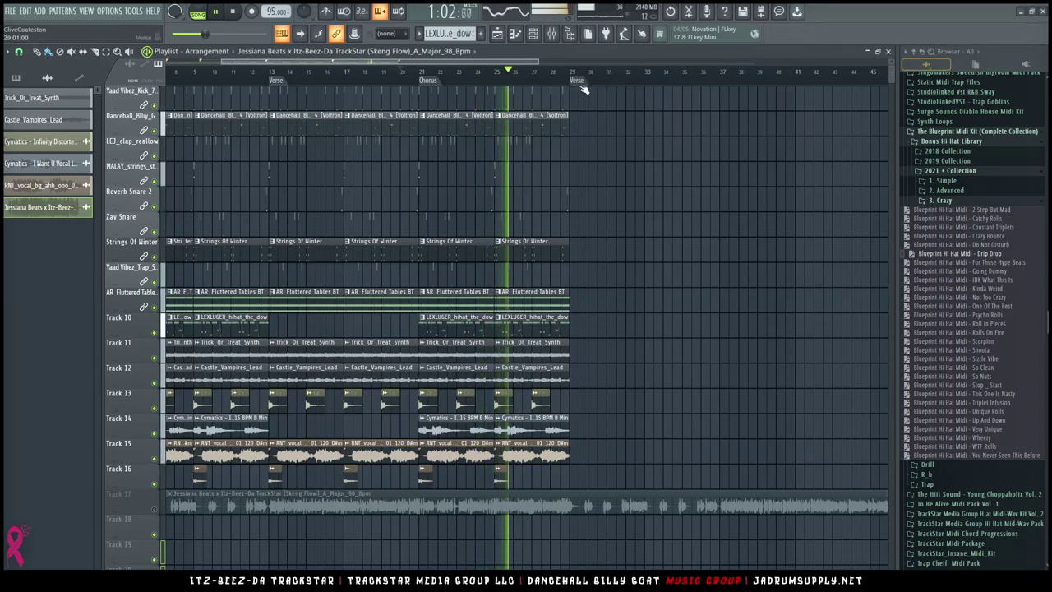
# Fill bars 29 to 33 with the AR Fluttered Tables, Trick_Or_Treat_Synth, Castle_Vampires_Lead and RNT vocal clips, including the short Track 16 vocal
pyautogui.scroll(-2, 596, 137)
pyautogui.moveTo(891, 64); pyautogui.dragTo(891, 68)
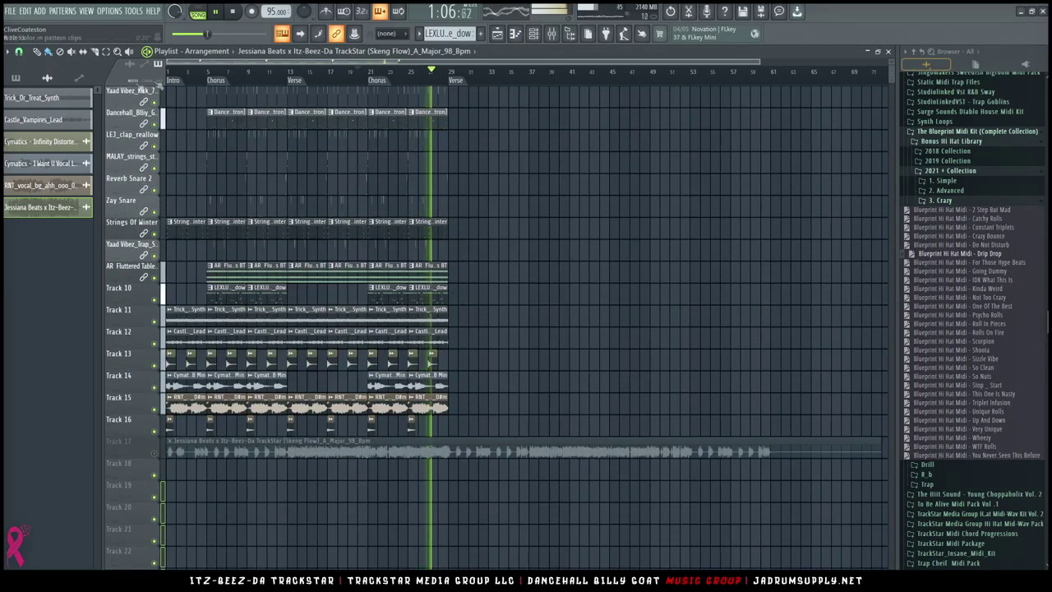
pyautogui.scroll(2, 207, 70)
pyautogui.moveTo(236, 62); pyautogui.dragTo(215, 63)
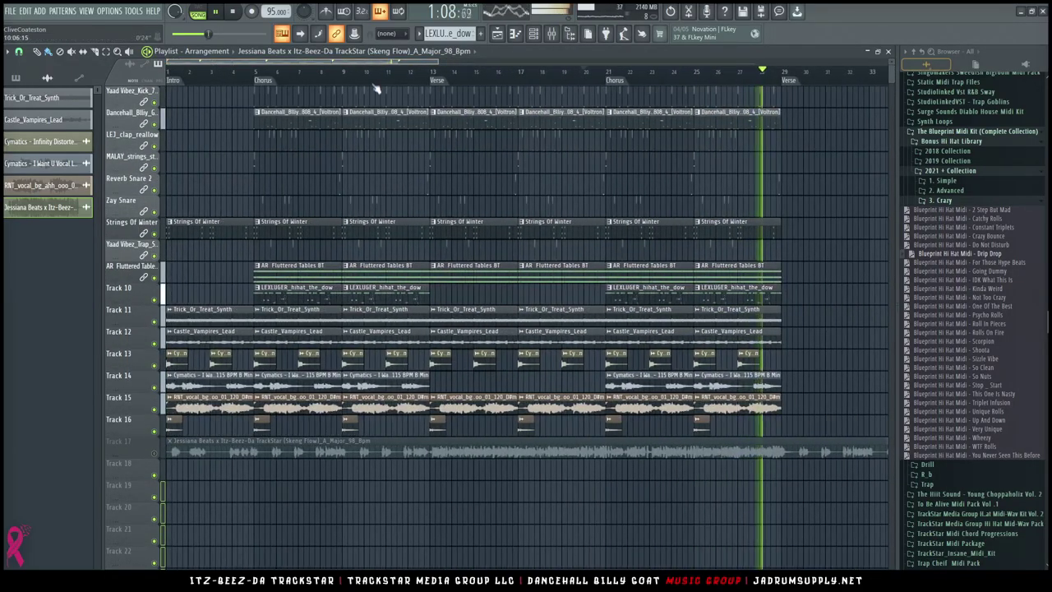
pyautogui.scroll(-1, 375, 88)
pyautogui.scroll(-2, 376, 88)
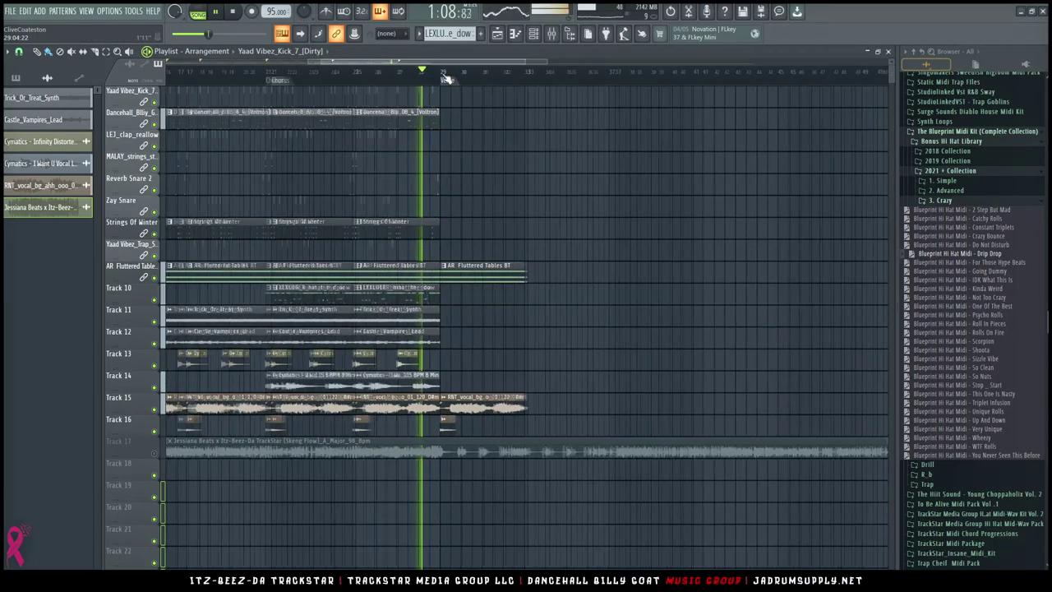
pyautogui.scroll(2, 444, 78)
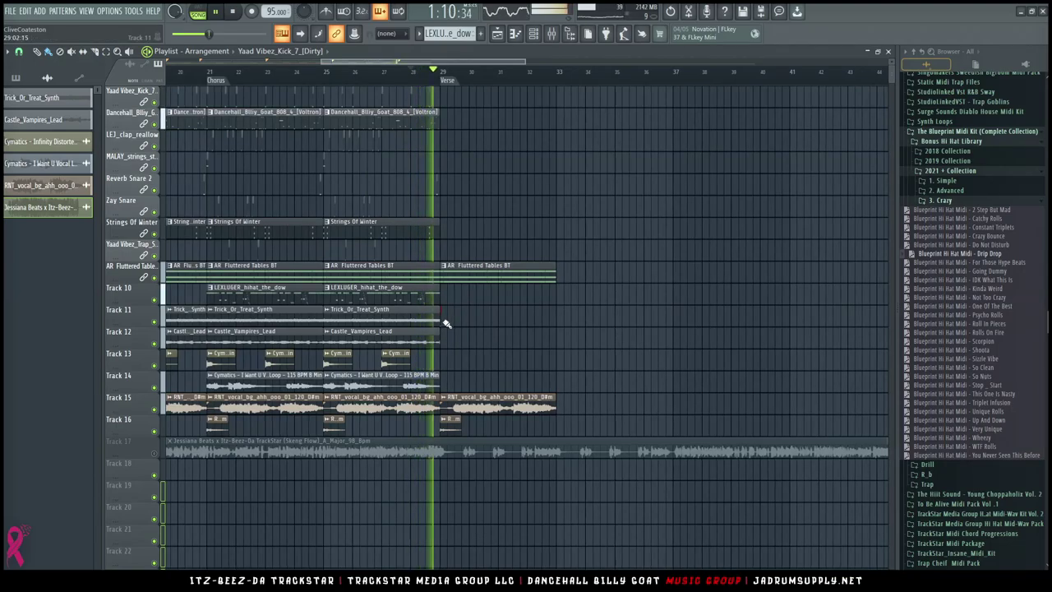
pyautogui.moveTo(434, 319); pyautogui.dragTo(387, 334)
pyautogui.hotkey('ctrl', 'b')
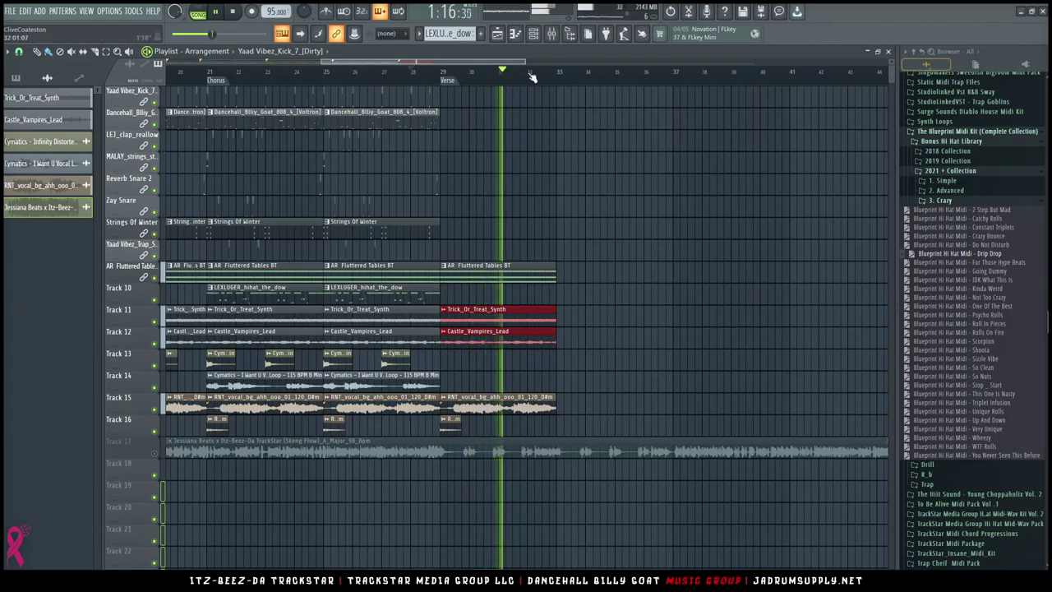
# Rename the marker at bar 29 to "Bridge"
pyautogui.rightClick(448, 80)
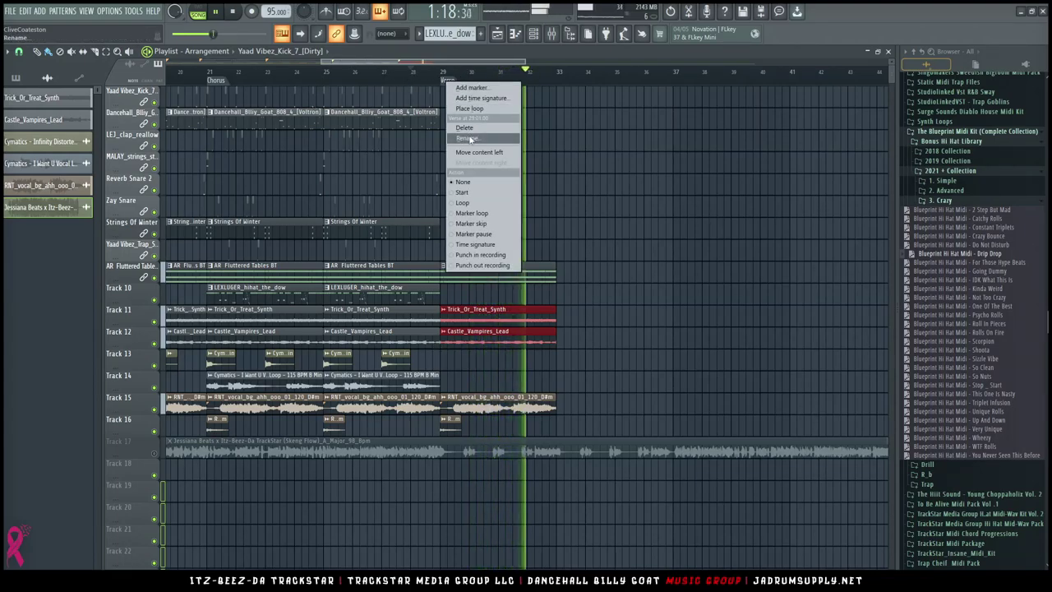
pyautogui.click(466, 138)
pyautogui.write('Bridge')
pyautogui.press('Return')
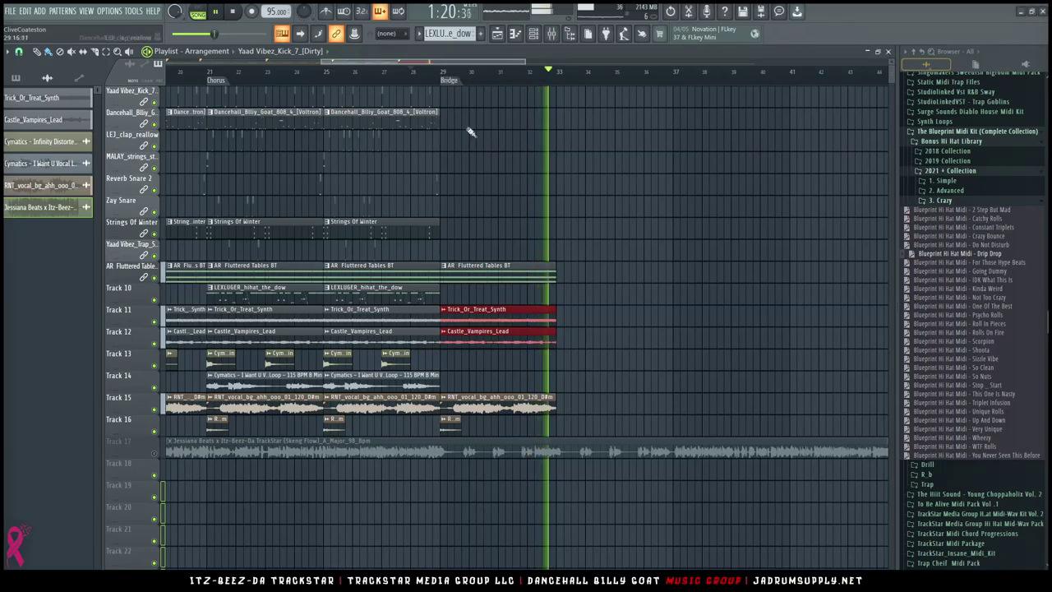
# Copy all Verse clips from bars 13 to 21, except the acapella, to start at bar 33
pyautogui.scroll(-5, 216, 78)
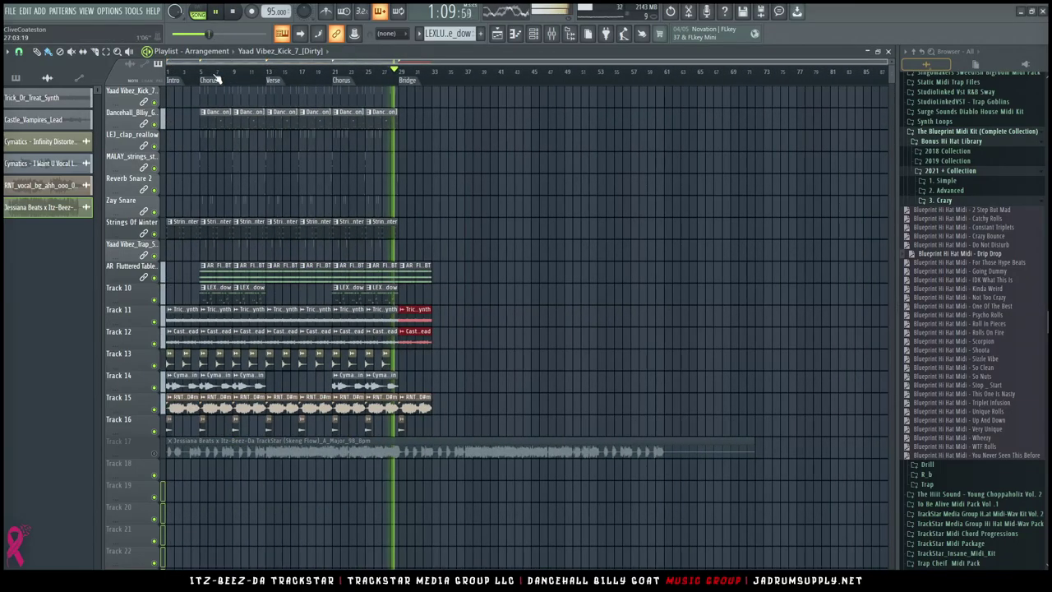
pyautogui.scroll(2, 216, 78)
pyautogui.click(291, 79)
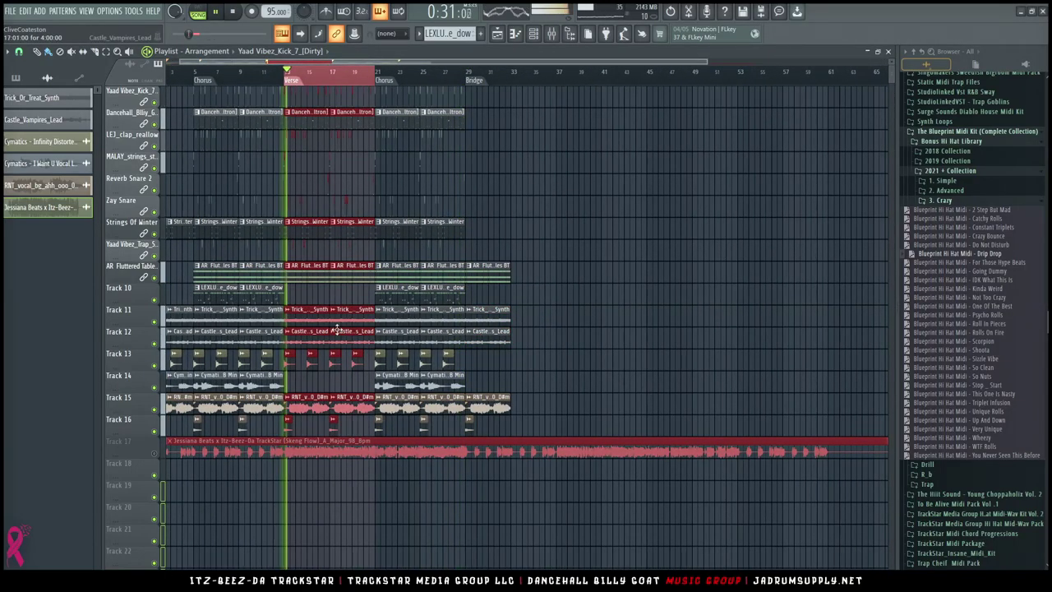
pyautogui.keyDown('ctrl'); pyautogui.keyDown('shift'); pyautogui.click(318, 440); pyautogui.keyUp('shift'); pyautogui.keyUp('ctrl')
pyautogui.moveTo(307, 397); pyautogui.dragTo(534, 388)
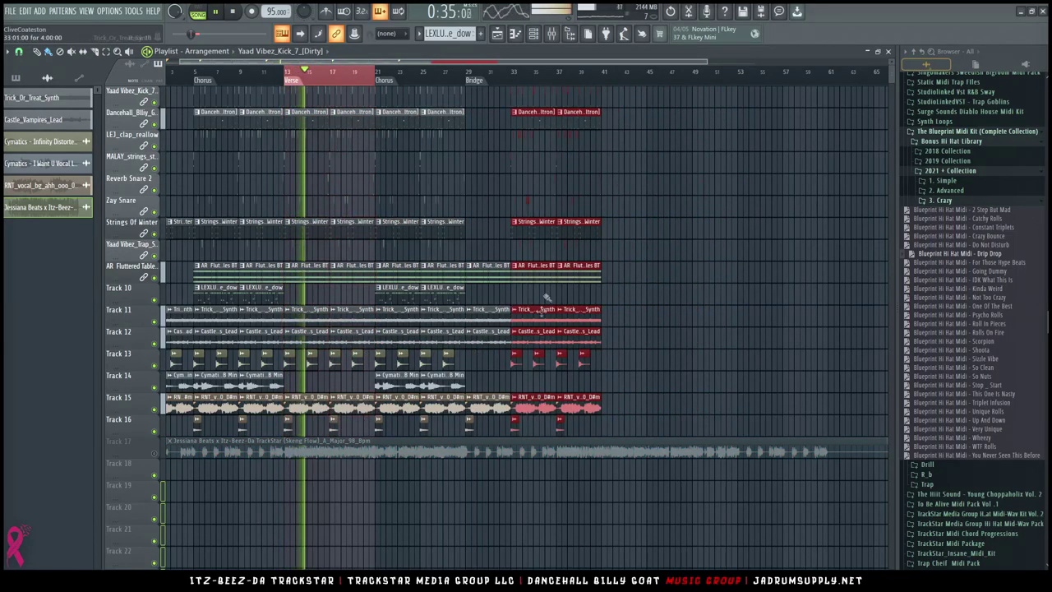
# Add a marker named "Verse" at bar 33 and clear the clip selection
pyautogui.rightClick(516, 86)
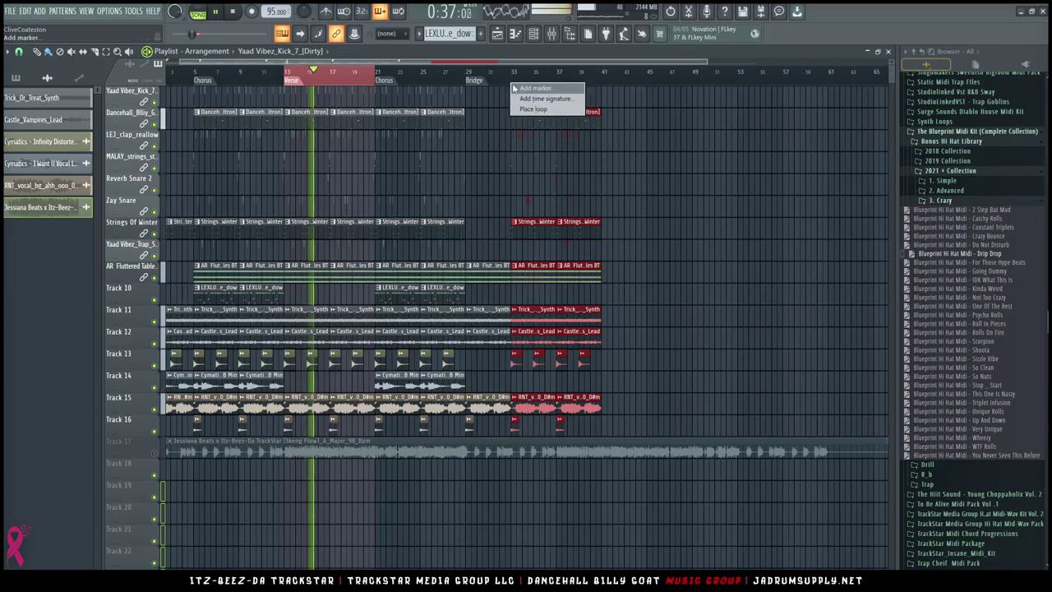
pyautogui.click(513, 85)
pyautogui.write('VErse')
pyautogui.press('Left')
pyautogui.press('Left')
pyautogui.press('Left')
pyautogui.press('BackSpace')
pyautogui.write('e')
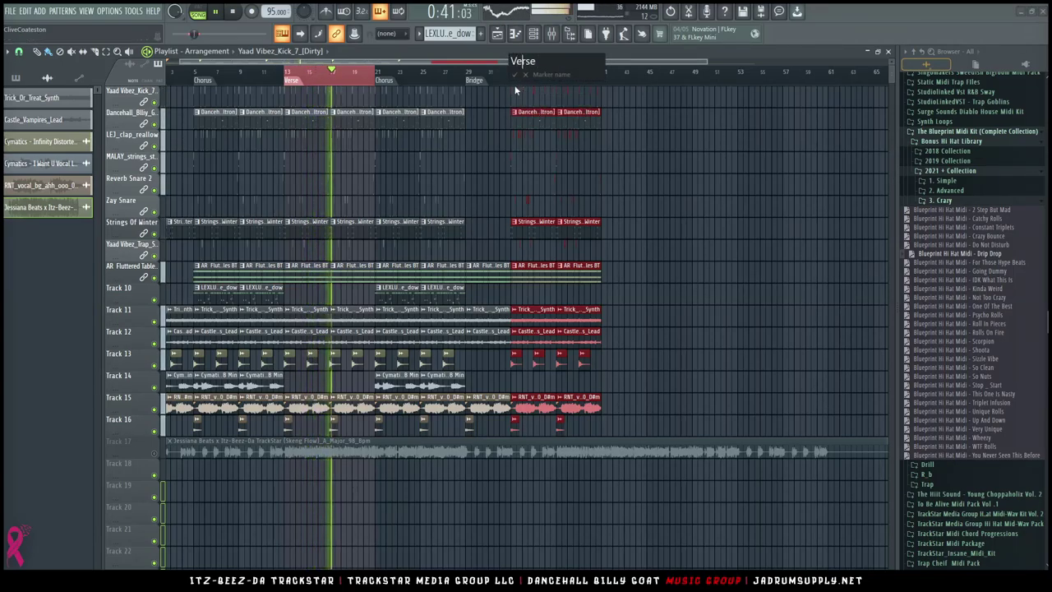
pyautogui.press('Return')
pyautogui.keyDown('ctrl'); pyautogui.click(423, 202); pyautogui.keyUp('ctrl')
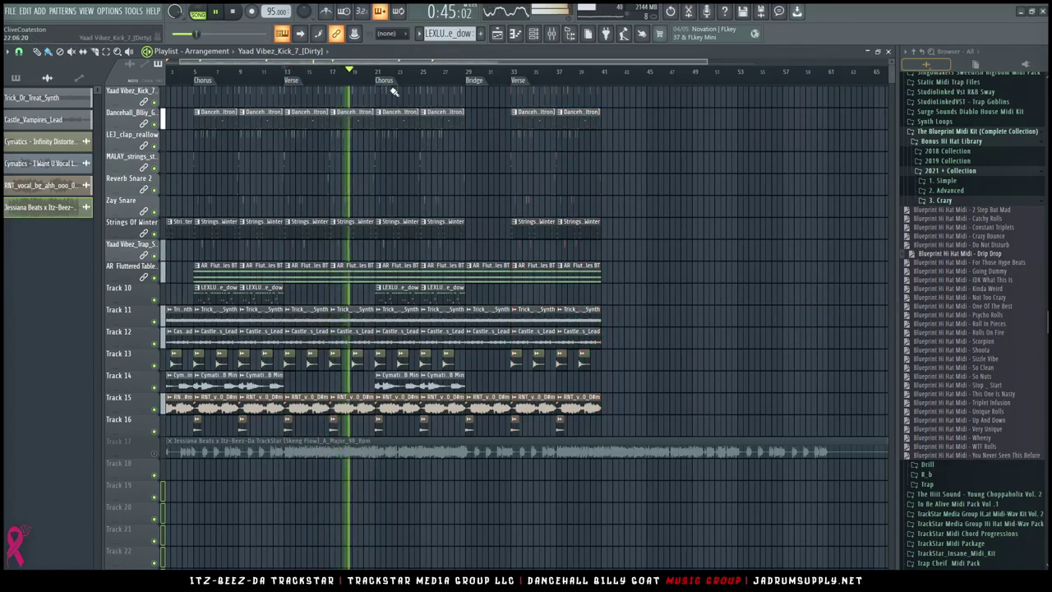
# Copy the second Chorus's clips from bars 21 to 29, except the acapella, to start at bar 41
pyautogui.click(386, 82)
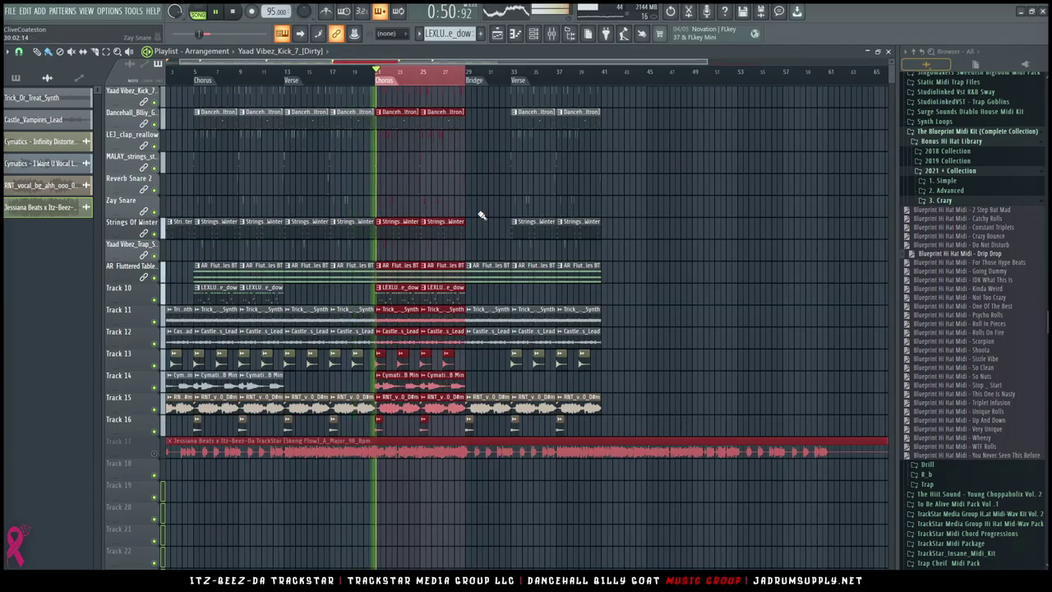
pyautogui.keyDown('ctrl'); pyautogui.keyDown('shift'); pyautogui.click(405, 453); pyautogui.keyUp('shift'); pyautogui.keyUp('ctrl')
pyautogui.moveTo(399, 396)
pyautogui.mouseDown()
pyautogui.moveTo(636, 395)
pyautogui.moveTo(625, 395)
pyautogui.mouseUp()
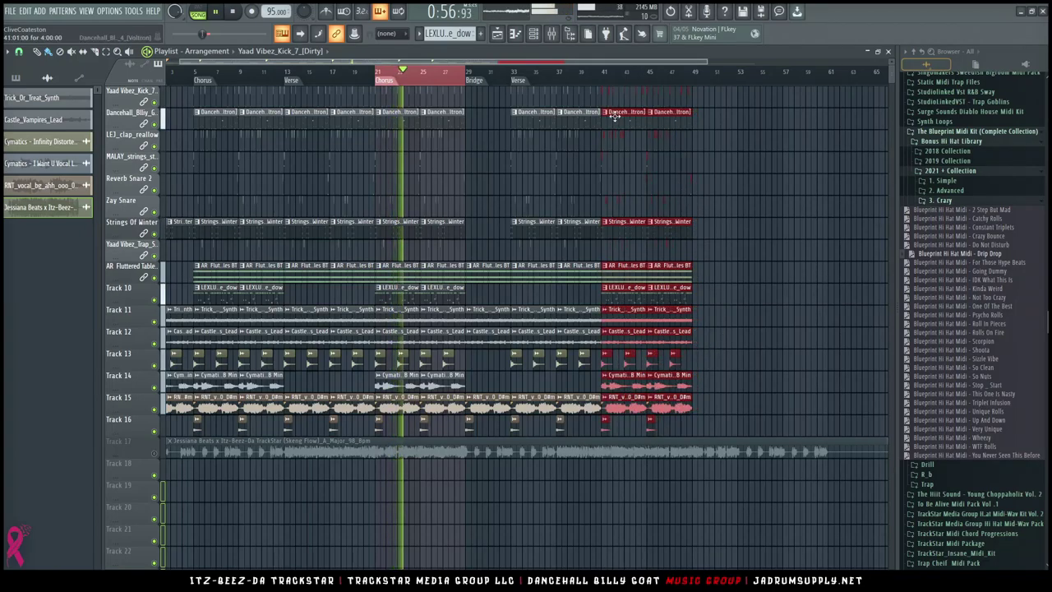
# Add a marker named "Chorus" at bar 41 and clear the clip selection
pyautogui.rightClick(606, 83)
pyautogui.click(609, 90)
pyautogui.write('C')
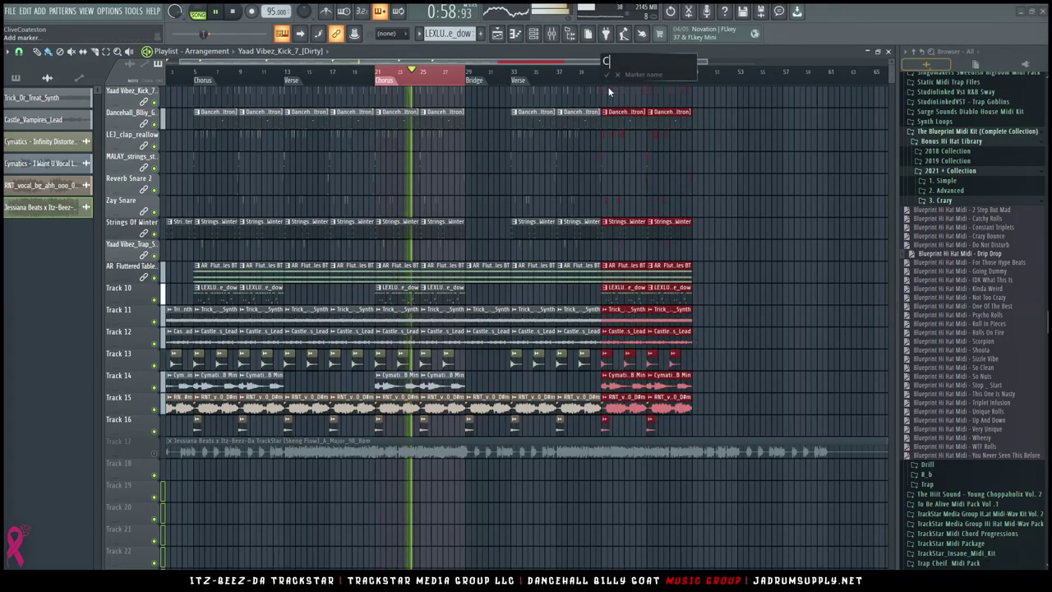
pyautogui.write('horus')
pyautogui.press('Return')
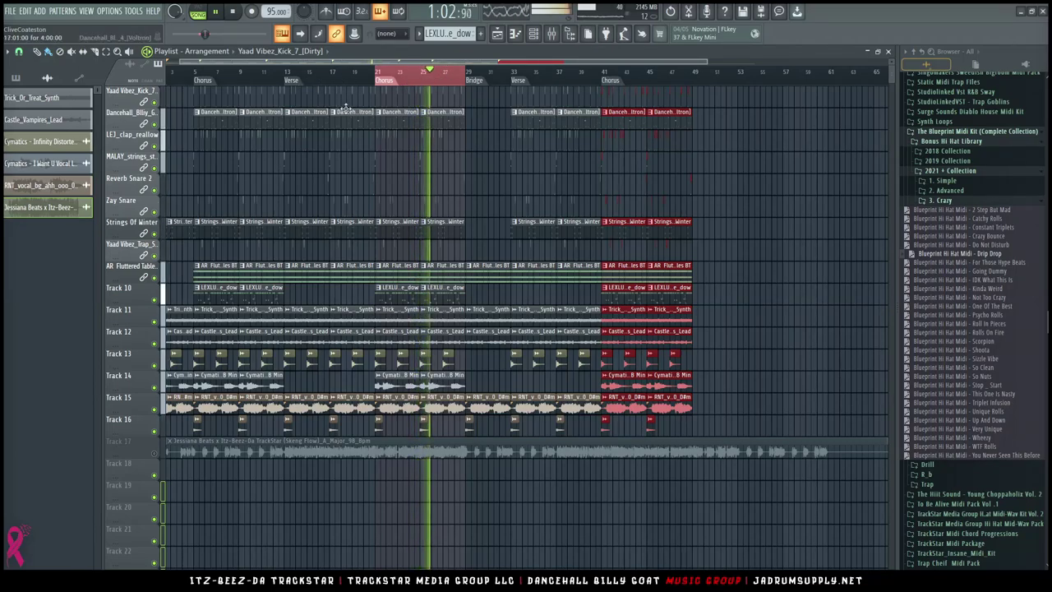
pyautogui.hotkey('ctrl', 'd')
# Copy the first Verse's clips from bars 13 to 21, except the acapella, to start at bar 49
pyautogui.doubleClick(301, 81)
pyautogui.moveTo(296, 108)
pyautogui.mouseDown()
pyautogui.moveTo(755, 108)
pyautogui.moveTo(703, 107)
pyautogui.mouseUp()
pyautogui.rightClick(753, 451)
pyautogui.moveTo(710, 409)
pyautogui.mouseDown()
pyautogui.moveTo(758, 411)
pyautogui.moveTo(708, 413)
pyautogui.mouseUp()
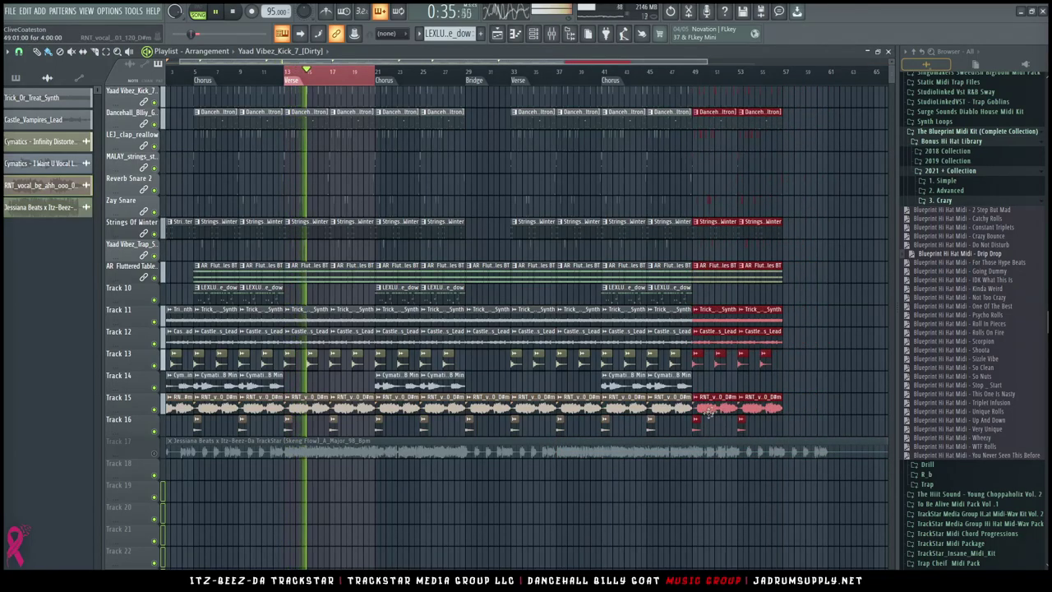
# Add a marker named "Outro" at bar 49 and clear the clip selection
pyautogui.rightClick(696, 87)
pyautogui.click(704, 92)
pyautogui.write('O')
pyautogui.press('Return')
pyautogui.keyDown('ctrl'); pyautogui.rightClick(705, 87); pyautogui.keyUp('ctrl')
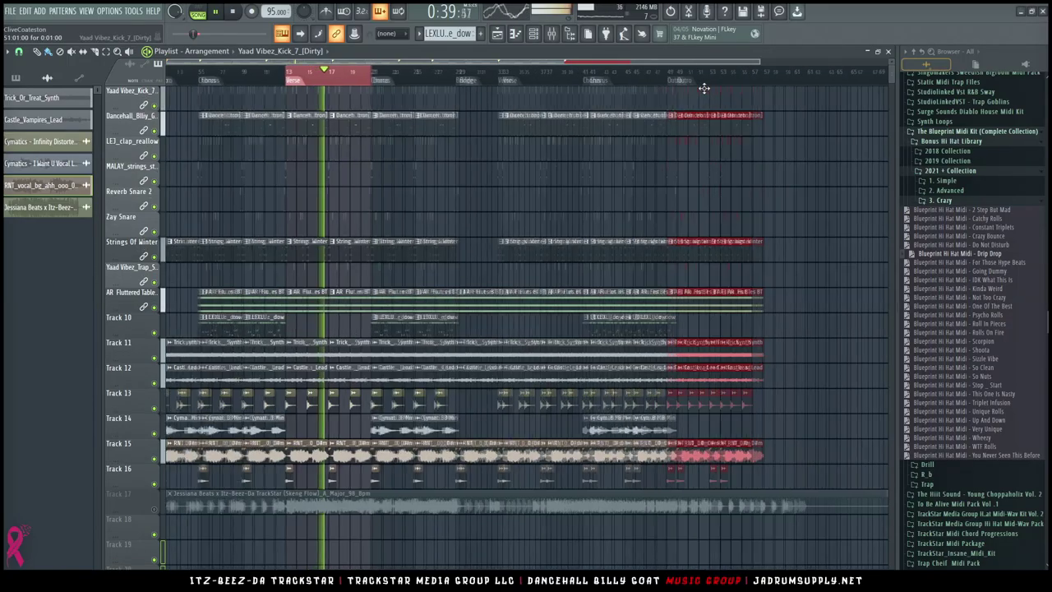
pyautogui.keyDown('ctrl'); pyautogui.rightClick(704, 87); pyautogui.keyUp('ctrl')
pyautogui.keyDown('ctrl'); pyautogui.rightClick(704, 88); pyautogui.keyUp('ctrl')
pyautogui.keyDown('ctrl'); pyautogui.click(793, 298); pyautogui.keyUp('ctrl')
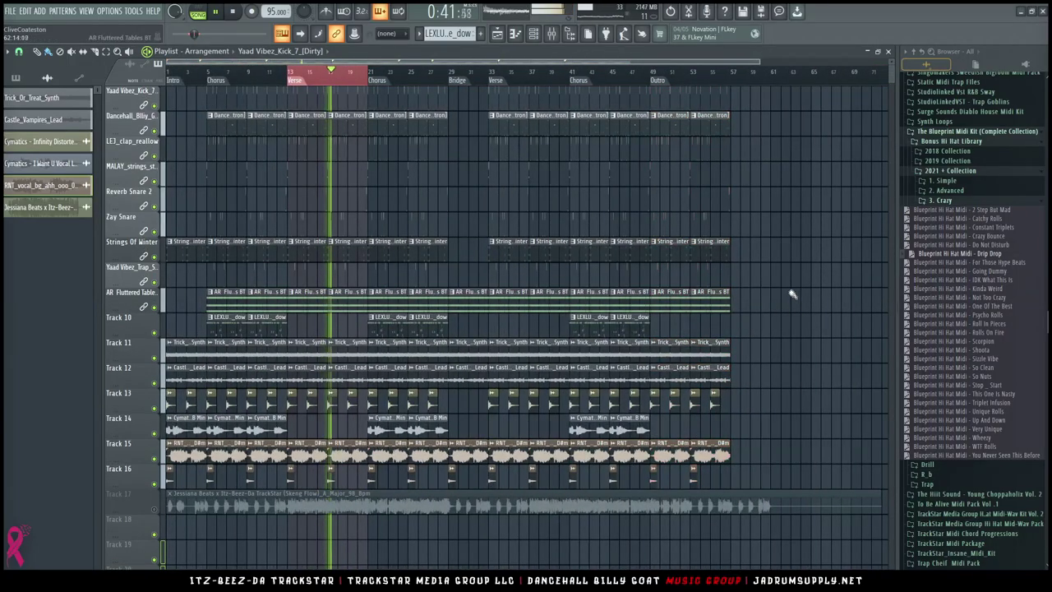
# Clear the time selection over the first Verse in the playlist
pyautogui.keyDown('ctrl'); pyautogui.click(793, 298); pyautogui.keyUp('ctrl')
pyautogui.keyDown('ctrl'); pyautogui.rightClick(791, 329); pyautogui.keyUp('ctrl')
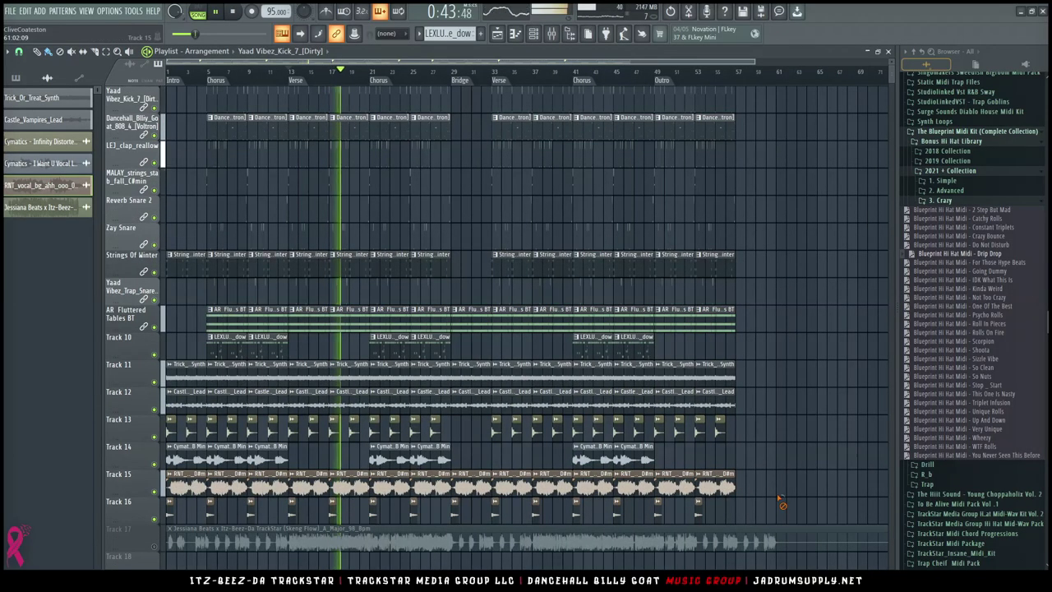
pyautogui.moveTo(737, 544); pyautogui.dragTo(739, 549)
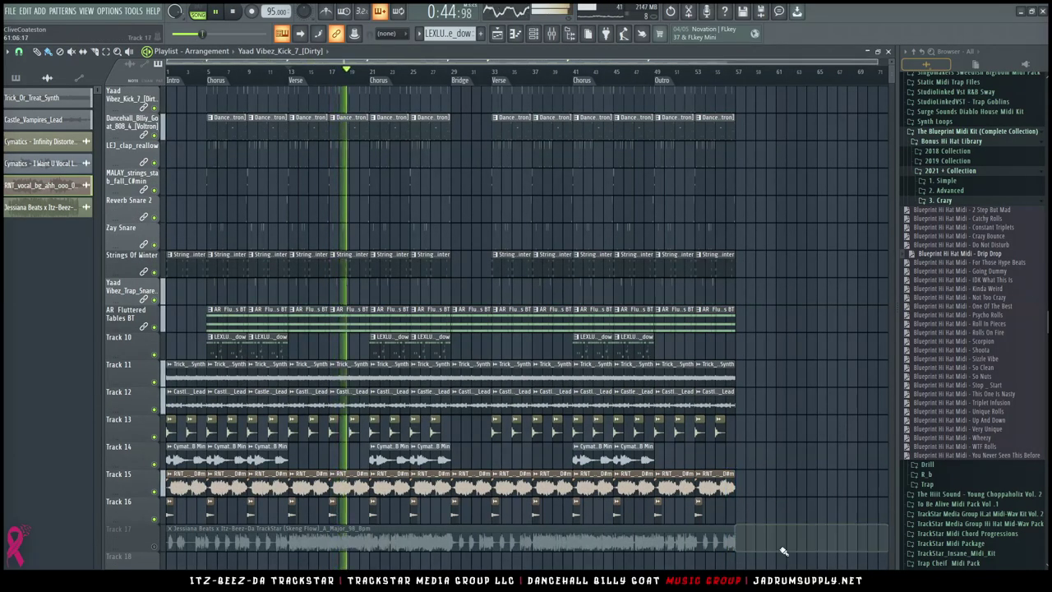
pyautogui.keyDown('ctrl'); pyautogui.rightClick(787, 498); pyautogui.keyUp('ctrl')
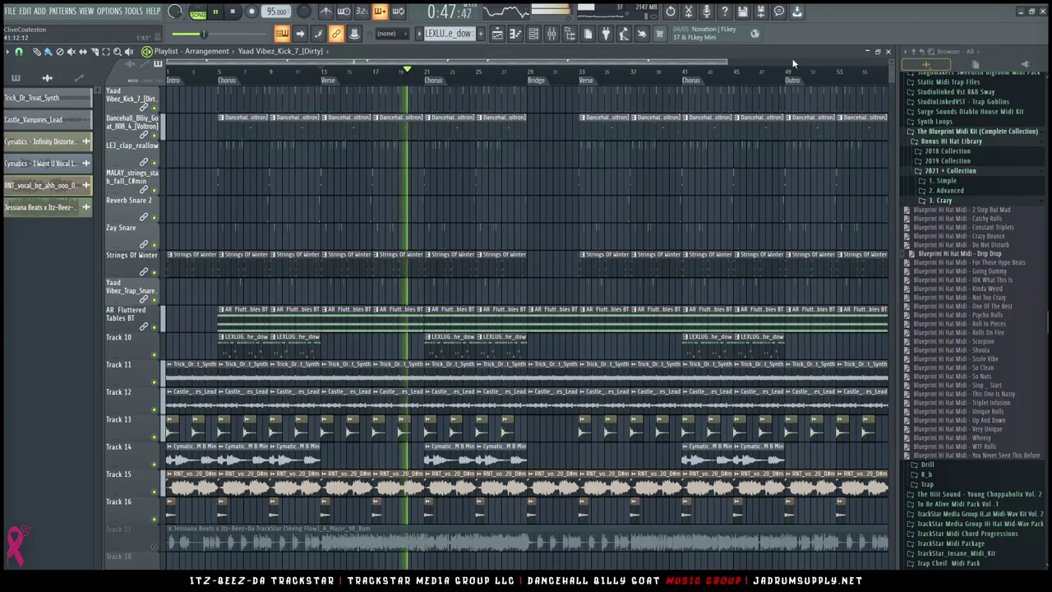
# Place the Dancehall Billy Goat Music [Dry] tag from the OFFICIAL PRODUCER TAGS folder on Track 18, just before the first Chorus
pyautogui.moveTo(890, 64); pyautogui.dragTo(890, 56)
pyautogui.click(914, 52)
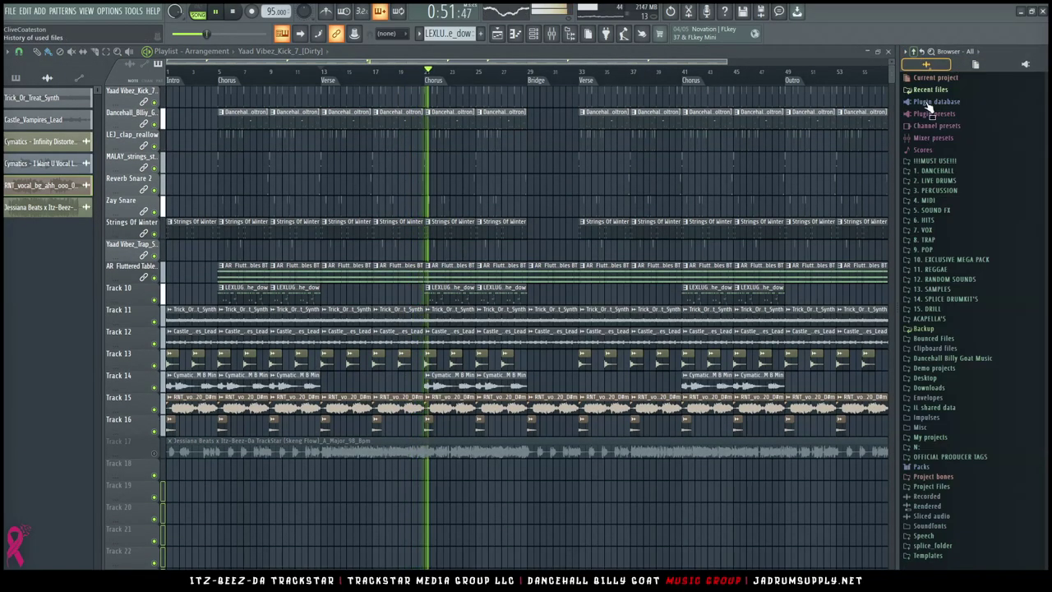
pyautogui.click(951, 456)
pyautogui.click(953, 466)
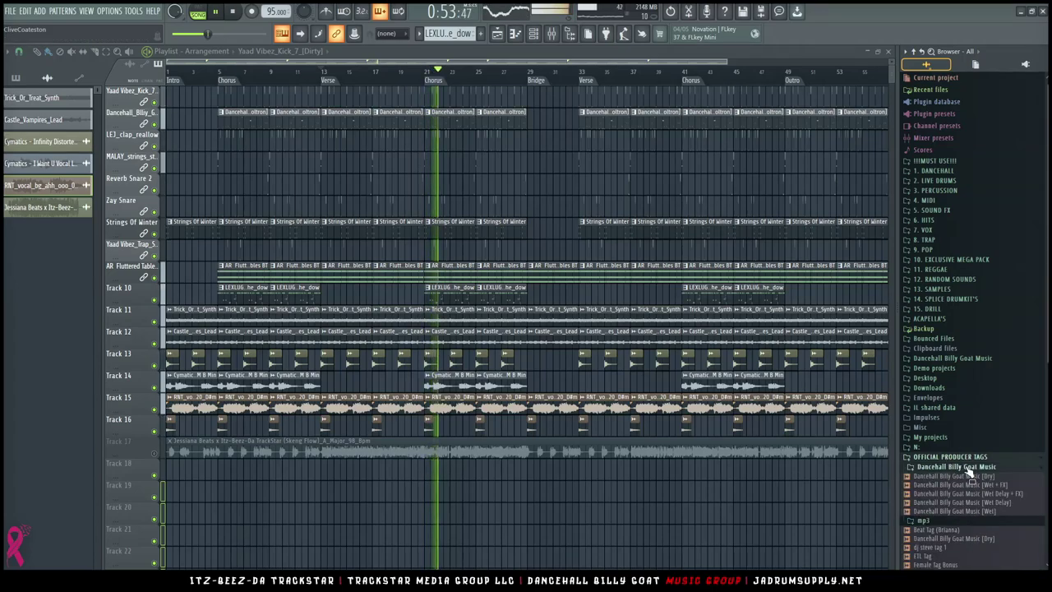
pyautogui.scroll(-3, 986, 485)
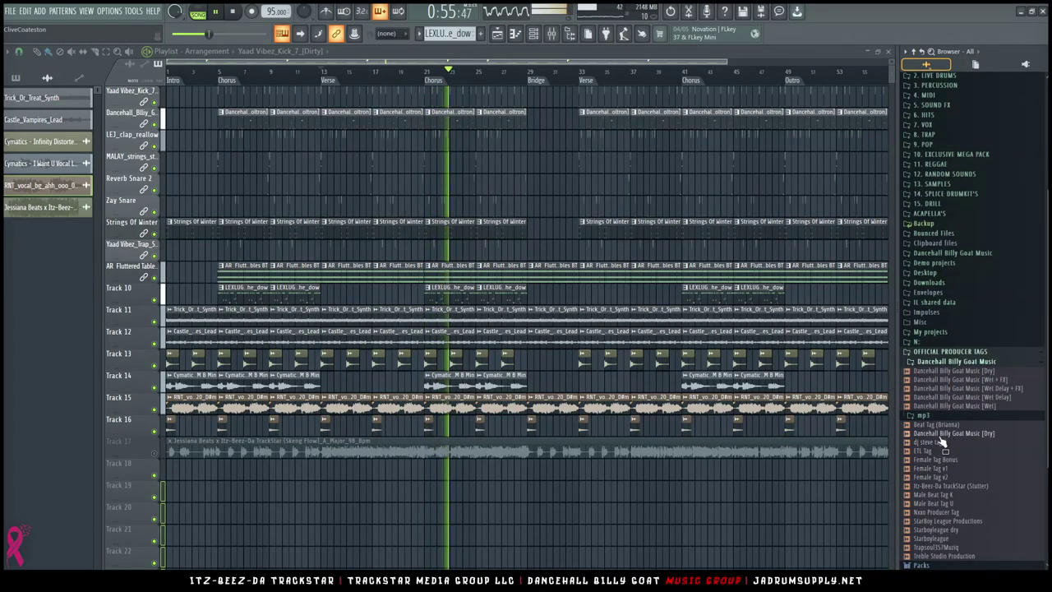
pyautogui.moveTo(946, 441); pyautogui.dragTo(202, 474)
# Set the producer tag clip's time stretching mode to Auto and normalize it
pyautogui.doubleClick(203, 473)
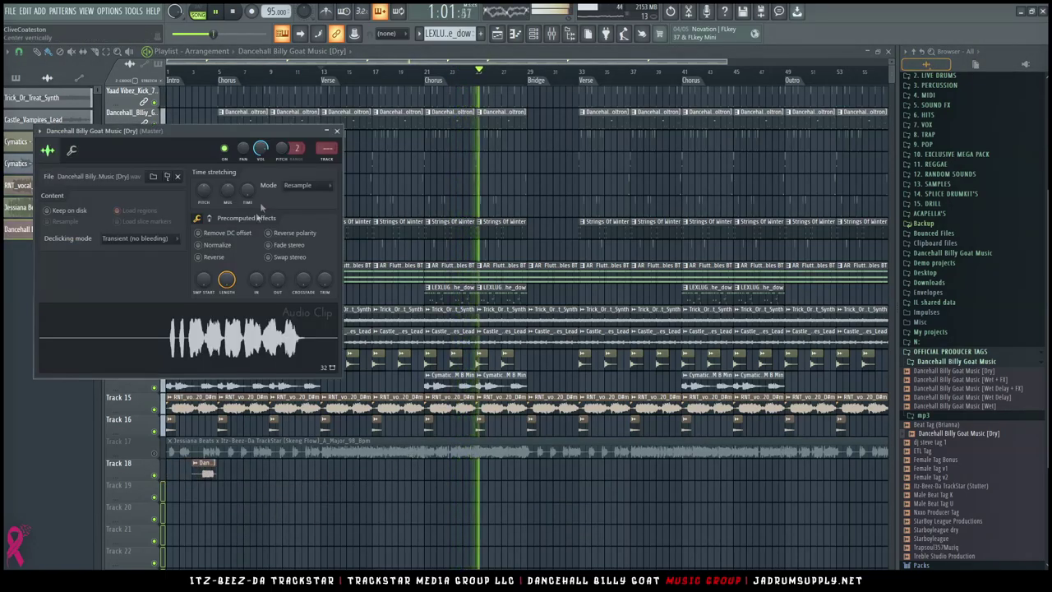
pyautogui.click(305, 186)
pyautogui.click(332, 200)
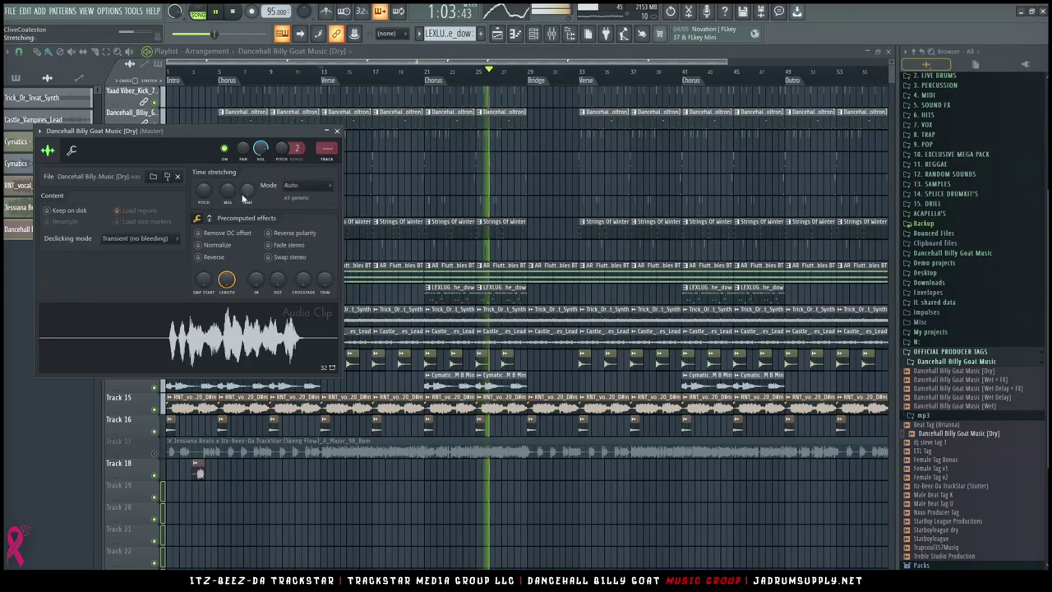
pyautogui.click(239, 244)
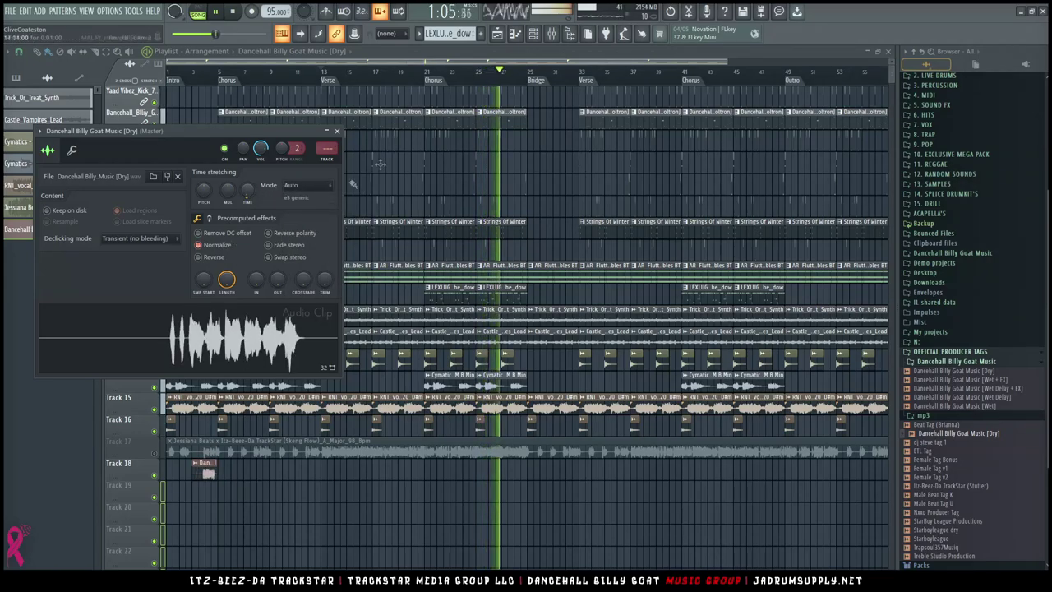
pyautogui.click(552, 34)
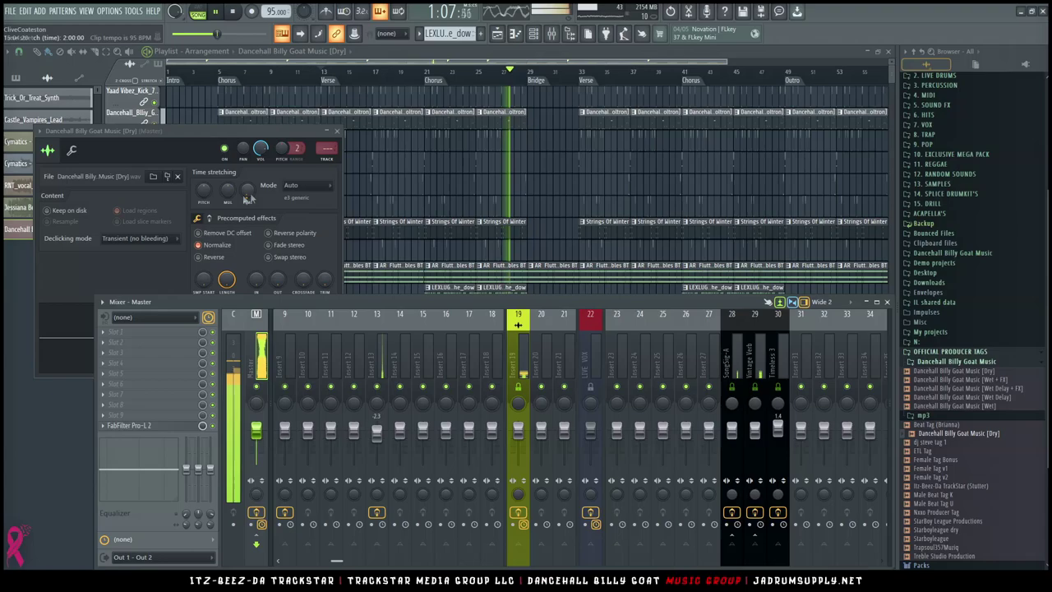
pyautogui.click(210, 219)
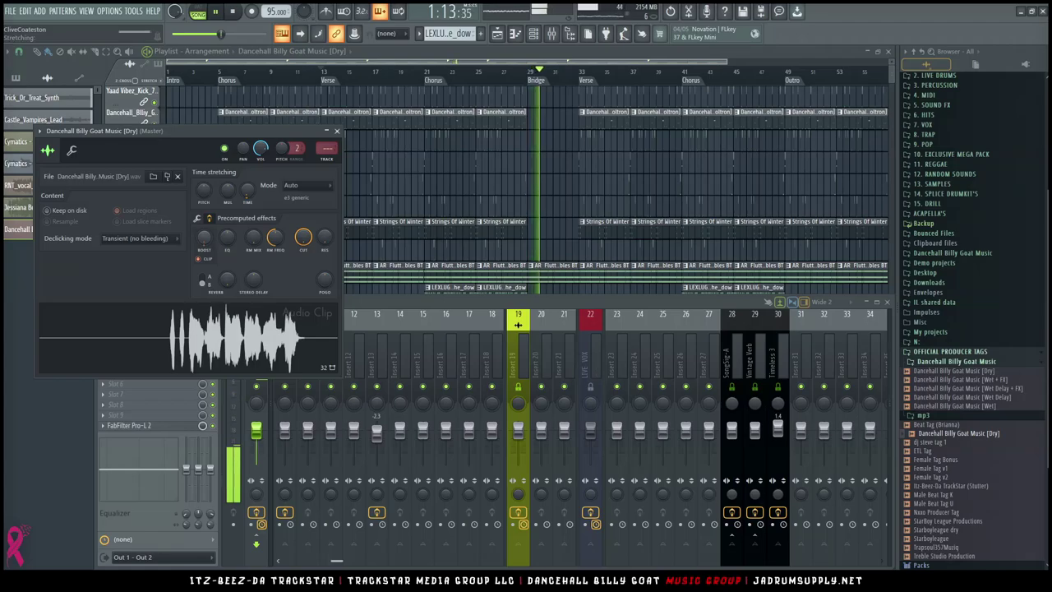
# Route the Dancehall Billy Goat Music [Dry] clip to mixer insert 18
pyautogui.click(492, 367)
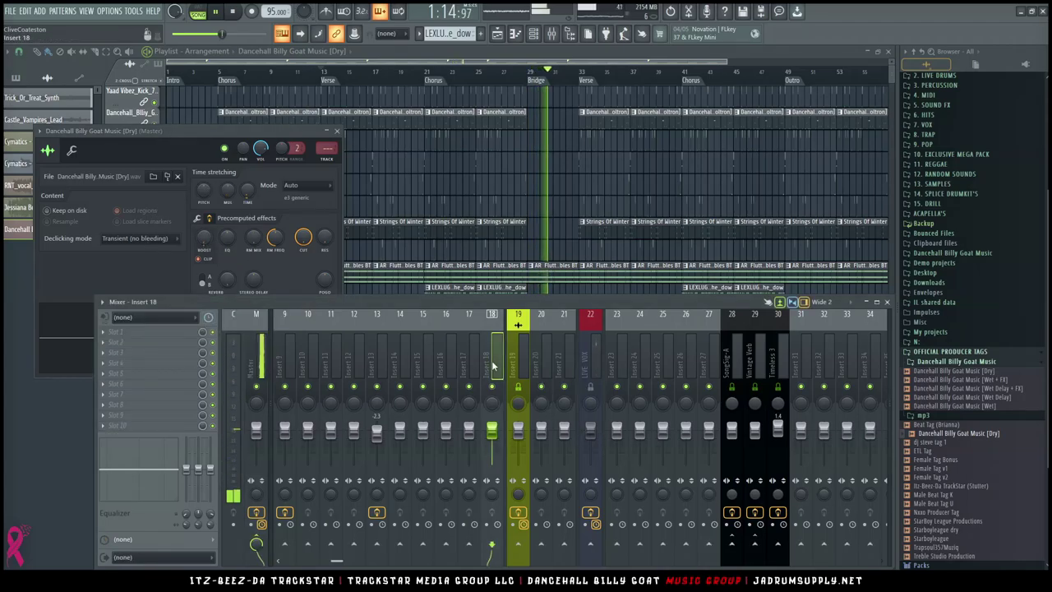
pyautogui.rightClick(492, 368)
pyautogui.click(543, 321)
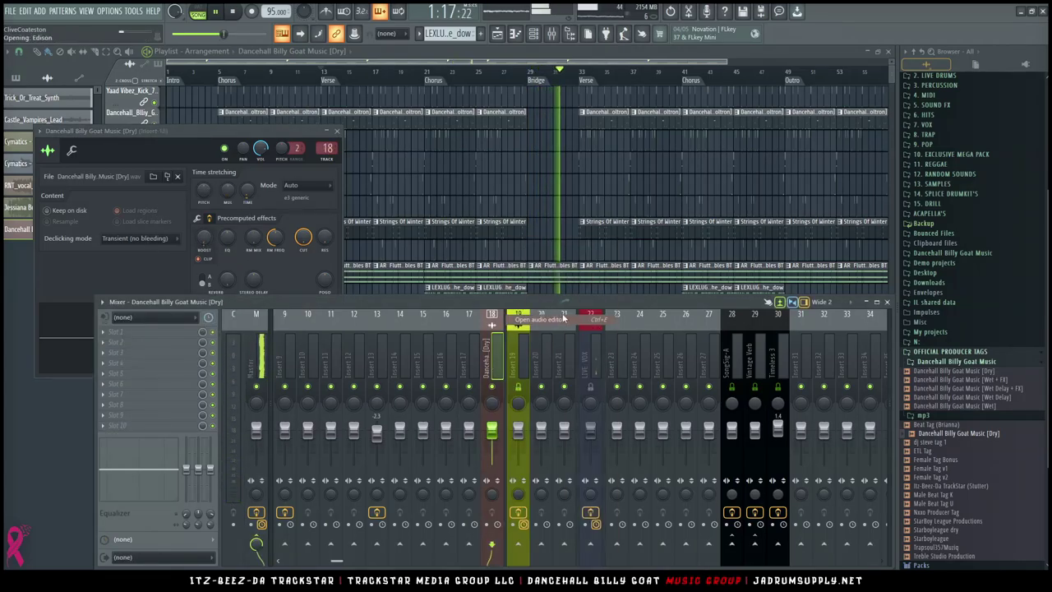
# Load the TMG_Producer Tag Dark mixer track state on insert 18
pyautogui.rightClick(506, 333)
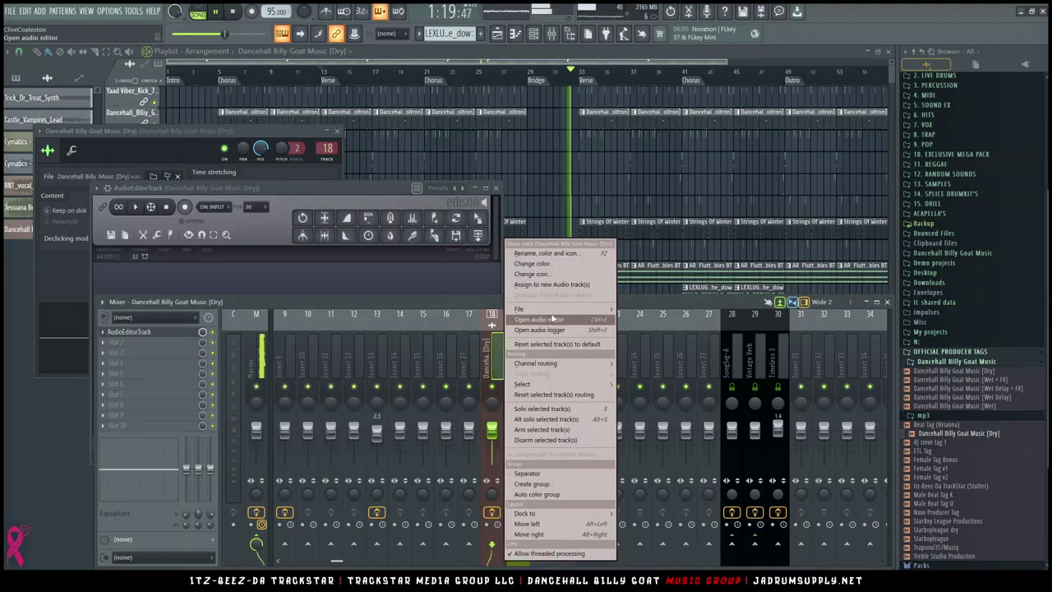
pyautogui.moveTo(546, 309)
pyautogui.click(657, 455)
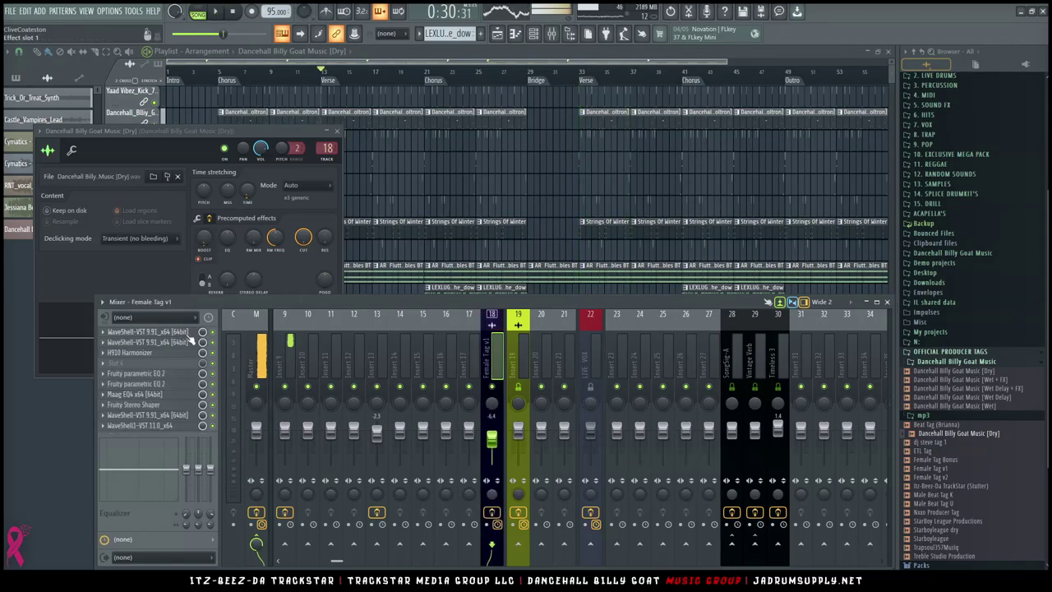
# Audition insert 18's effect chain and inspect its DeEsser, Renaissance Vox and Fruity Stereo Shaper settings alongside the master track
pyautogui.click(186, 332)
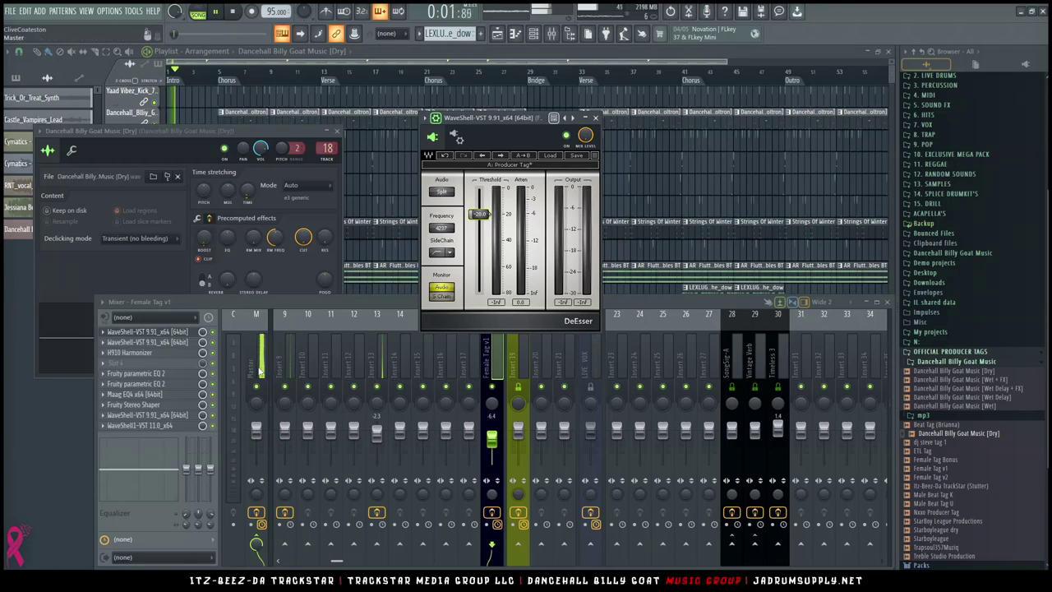
pyautogui.click(258, 372)
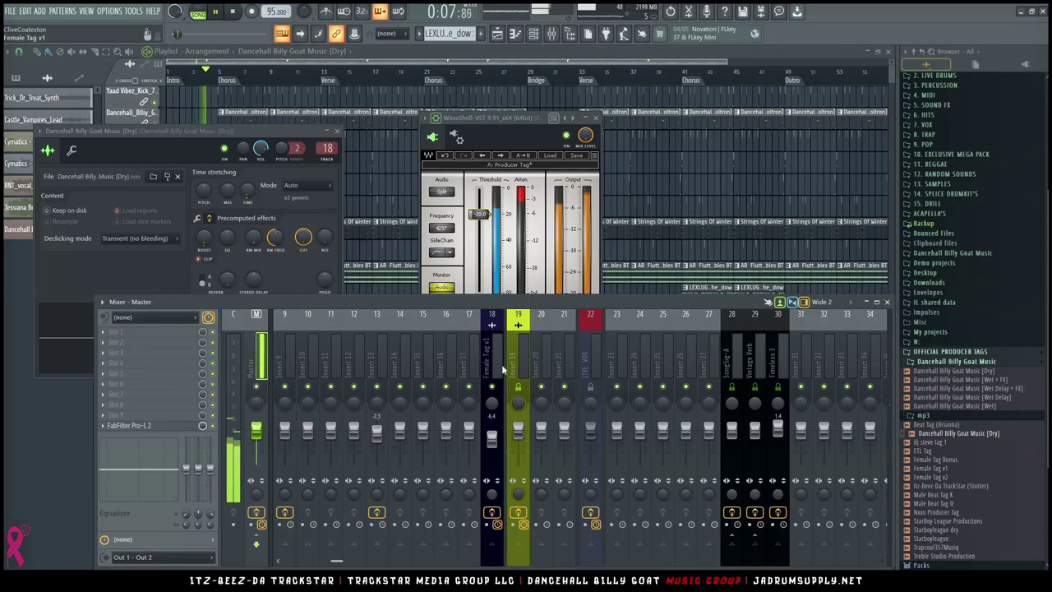
pyautogui.click(496, 364)
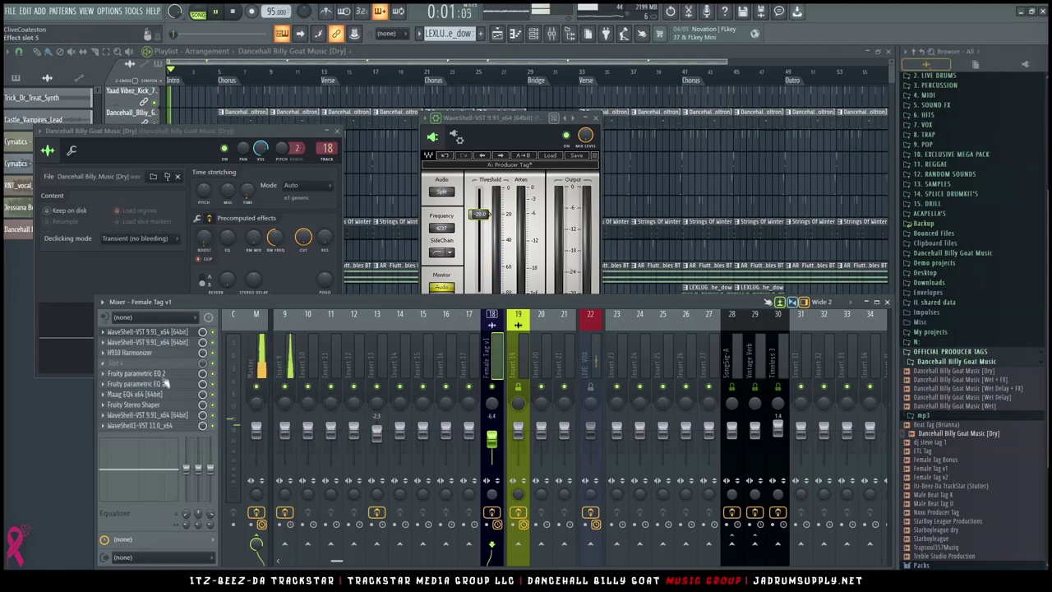
pyautogui.click(148, 426)
pyautogui.click(149, 415)
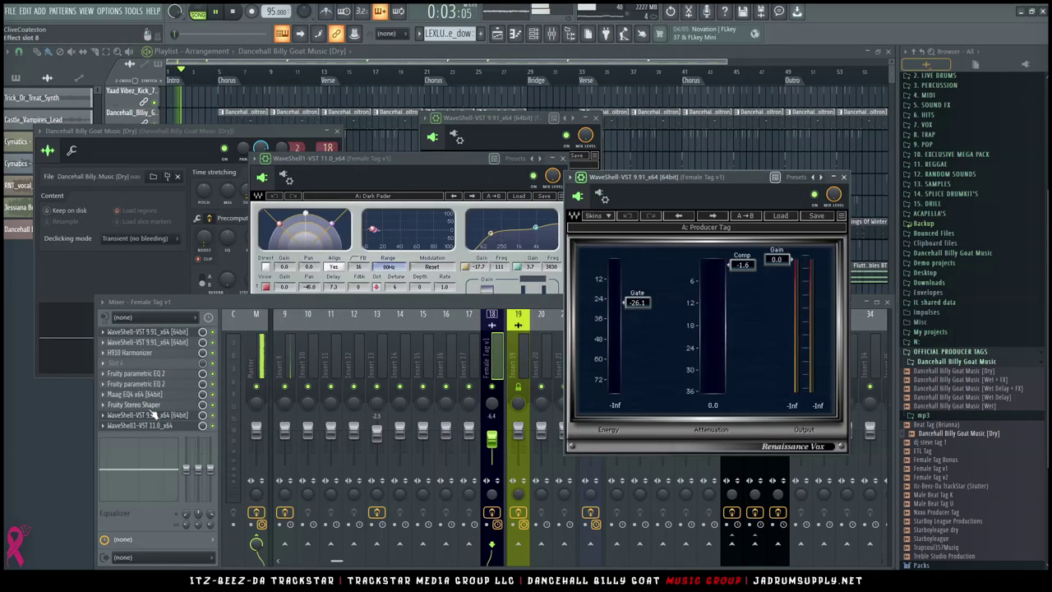
pyautogui.click(153, 405)
pyautogui.click(157, 396)
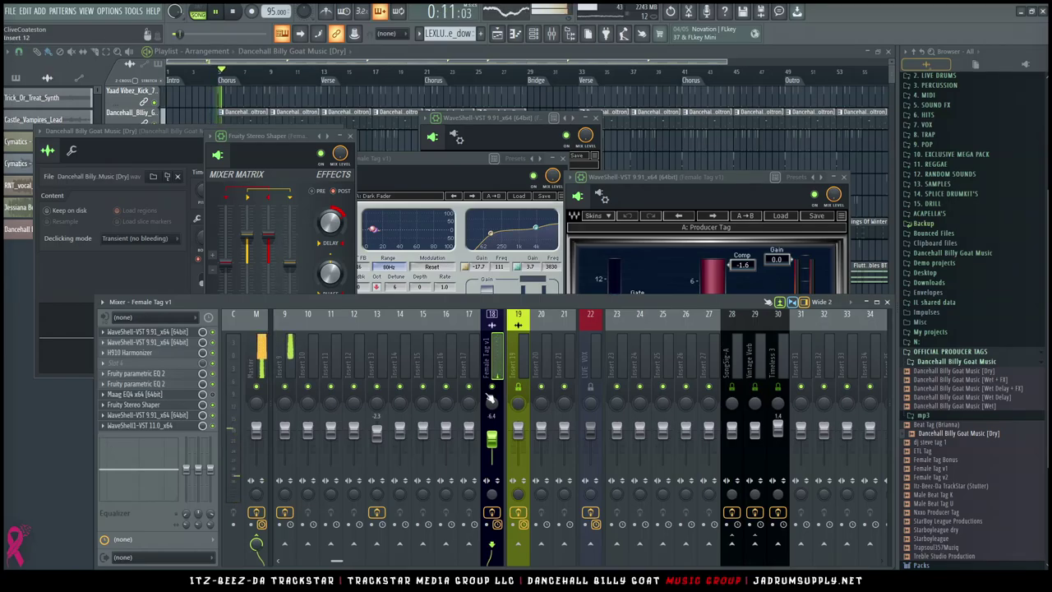
# Replace the effect chain on insert 18 with the TMG_Producer Tags mixer track state
pyautogui.rightClick(498, 365)
pyautogui.moveTo(542, 309)
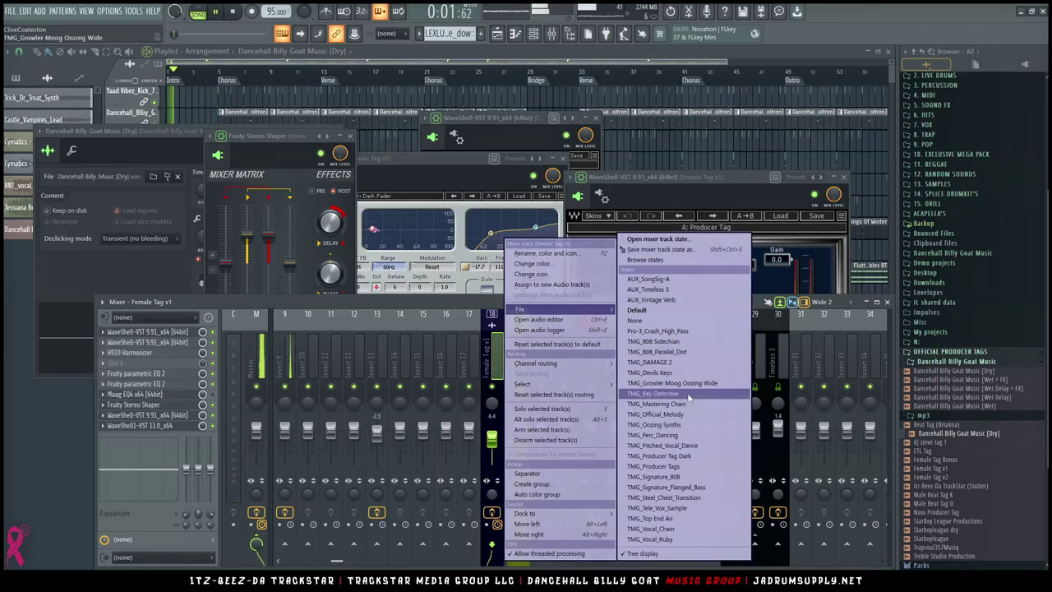
pyautogui.click(653, 466)
pyautogui.click(518, 320)
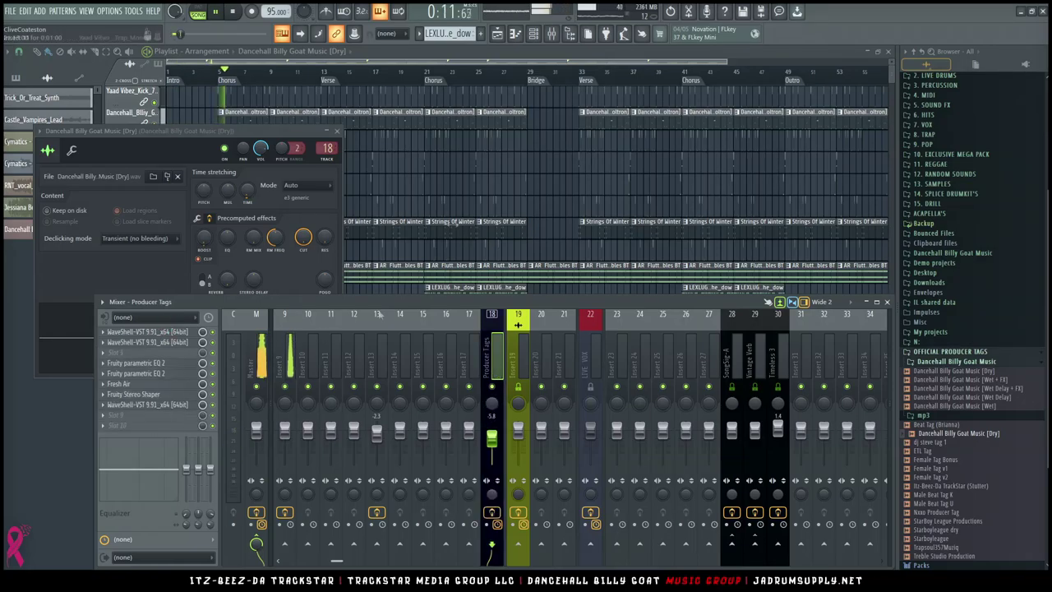
# Filter the Channel rack to show the unsorted channels
pyautogui.click(533, 33)
pyautogui.click(386, 85)
pyautogui.click(393, 110)
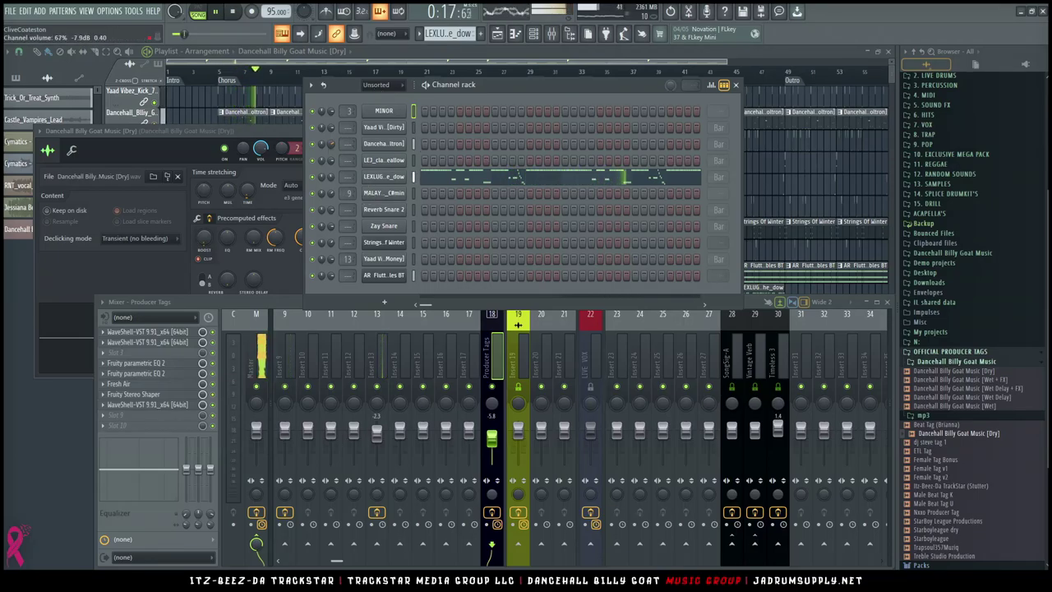
# Raise the Producer Tags track level to -3.3 and send it to Vintage Verb, SongSig-A and Timeless 3
pyautogui.click(261, 353)
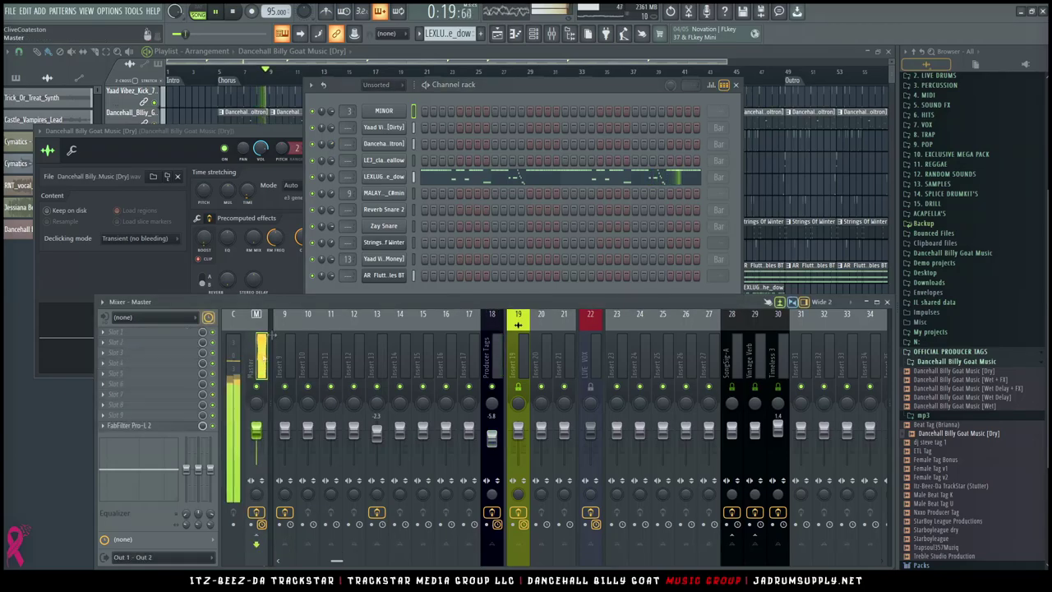
pyautogui.click(500, 373)
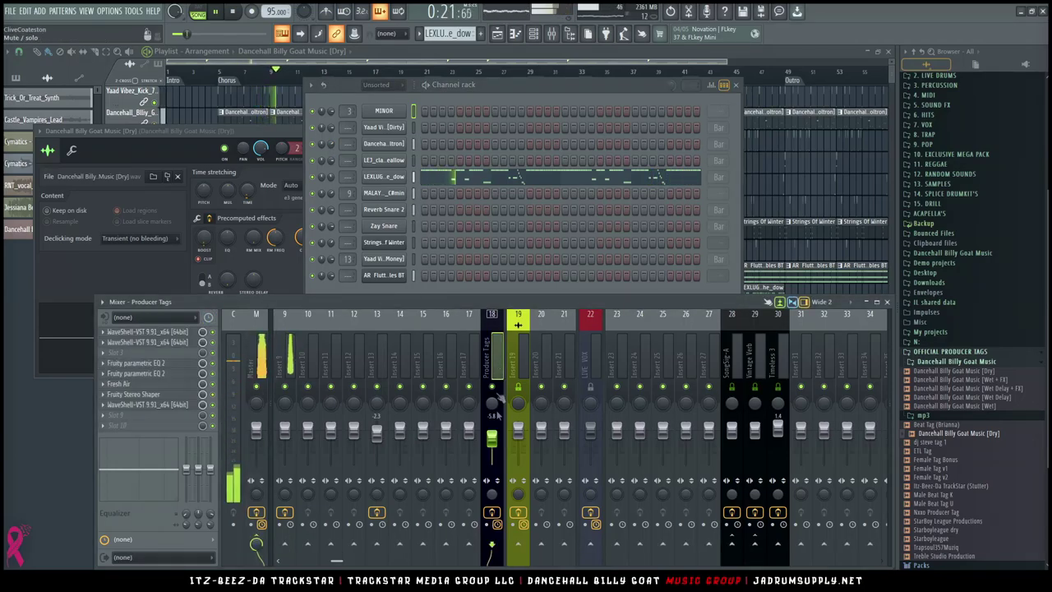
pyautogui.click(754, 543)
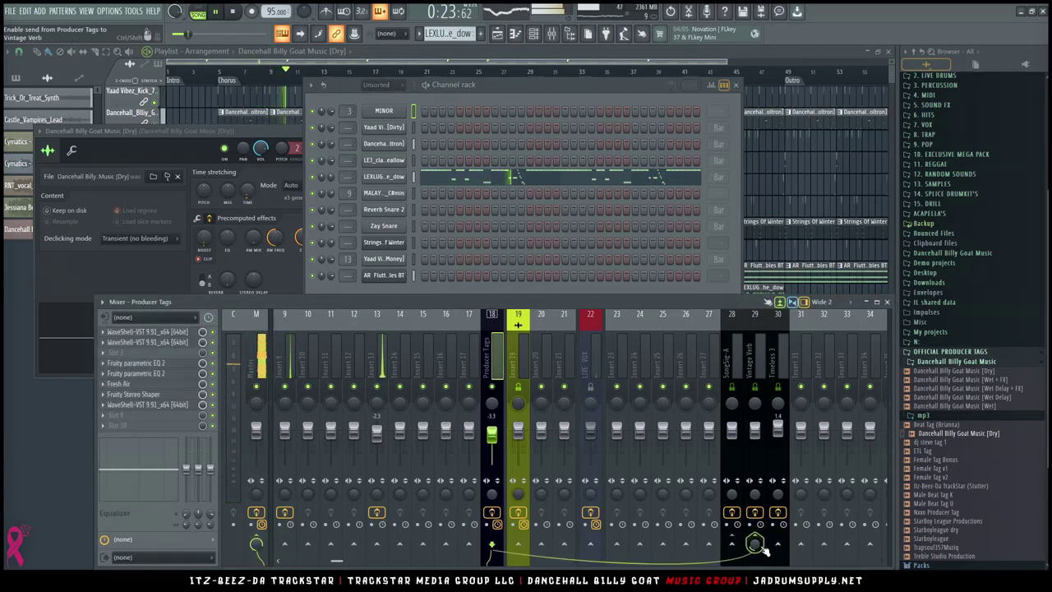
pyautogui.click(731, 543)
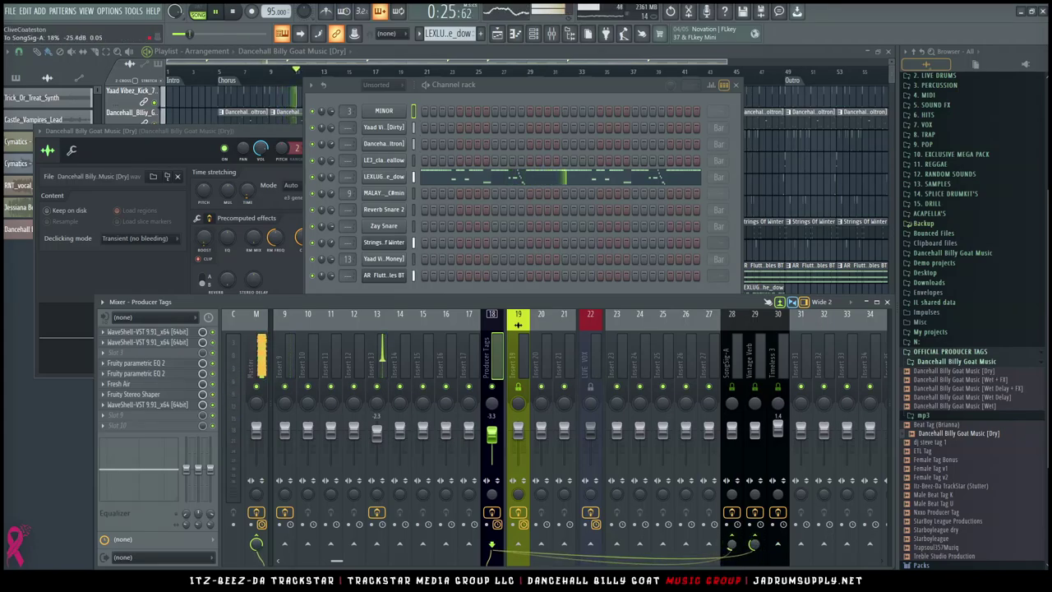
pyautogui.click(777, 543)
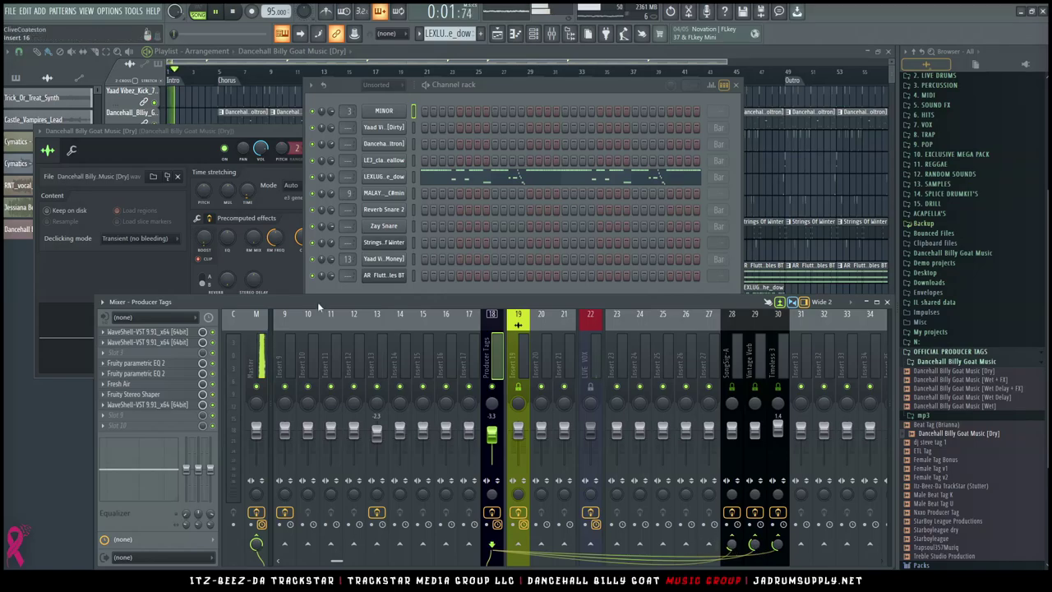
# Raise the Producer Tags DeEsser threshold to about -21 and return to the playlist
pyautogui.click(162, 332)
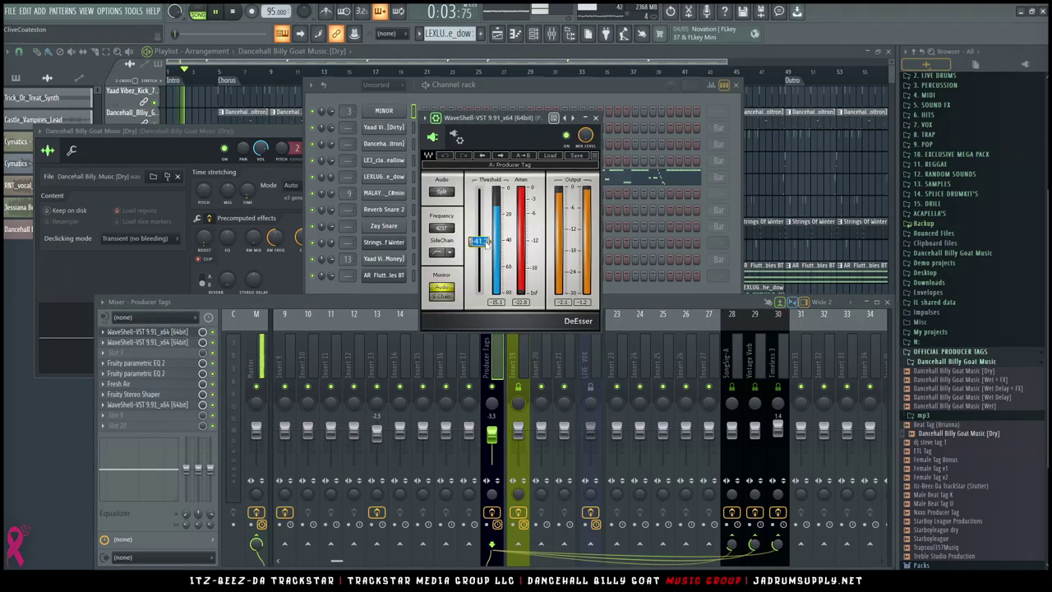
pyautogui.scroll(10, 486, 242)
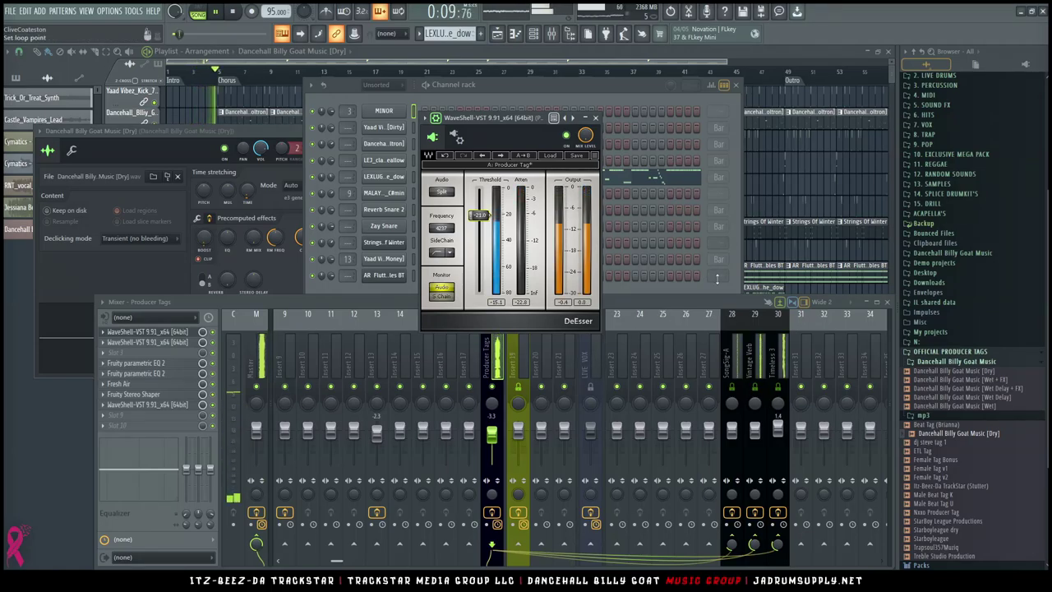
pyautogui.click(765, 189)
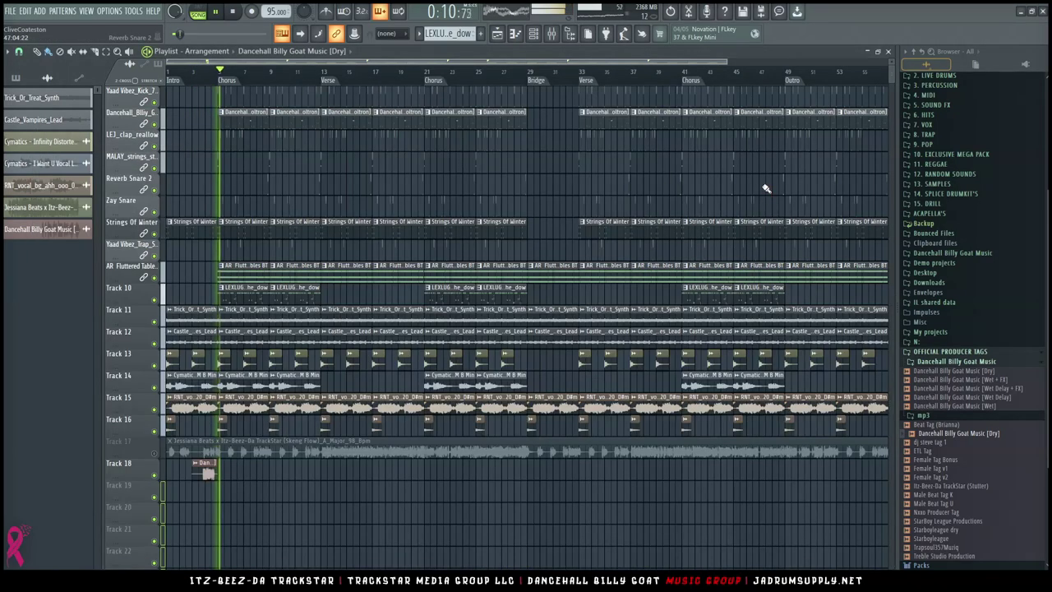
# Set the AR Fluttered Tables channel volume to 50% in the Channel rack
pyautogui.click(534, 34)
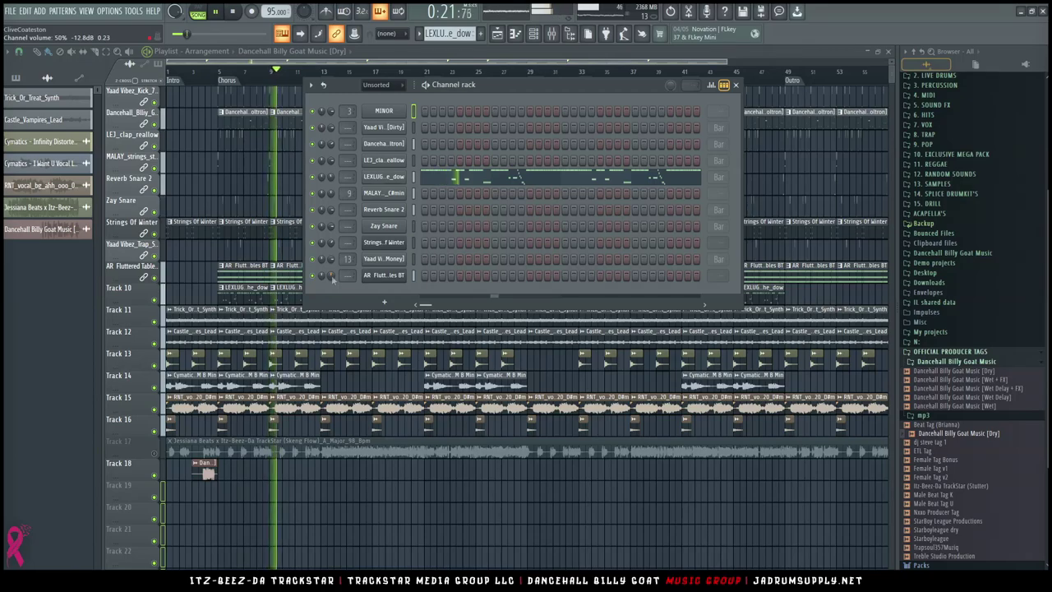
pyautogui.press('F6')
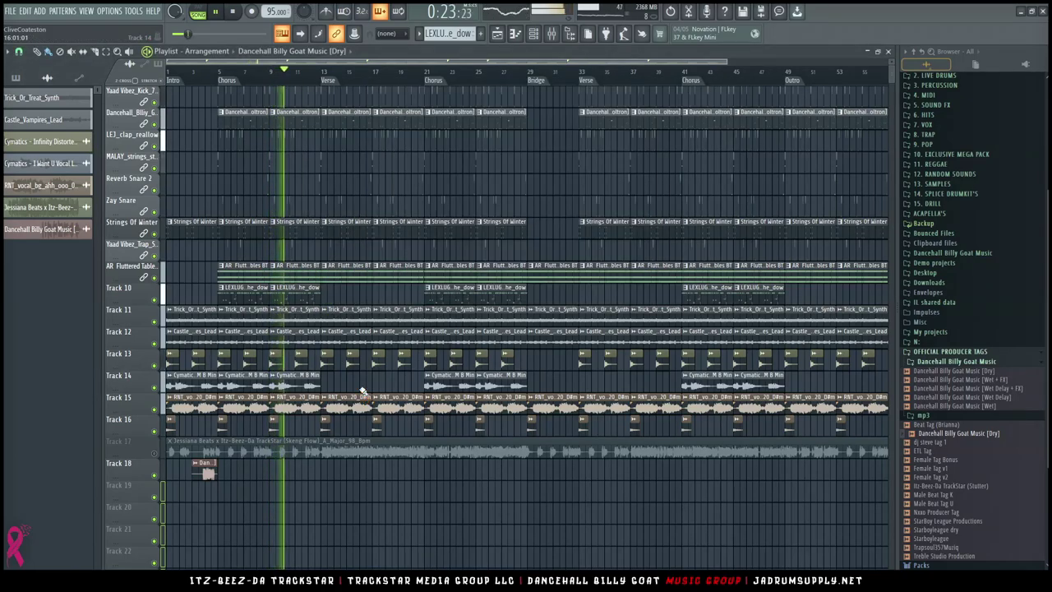
# Delete the Castle_Vampires_Lead clips on Track 12 from the first verse, the bridge and the outro, keeping a clip at bar 33
pyautogui.rightClick(359, 333)
pyautogui.rightClick(398, 334)
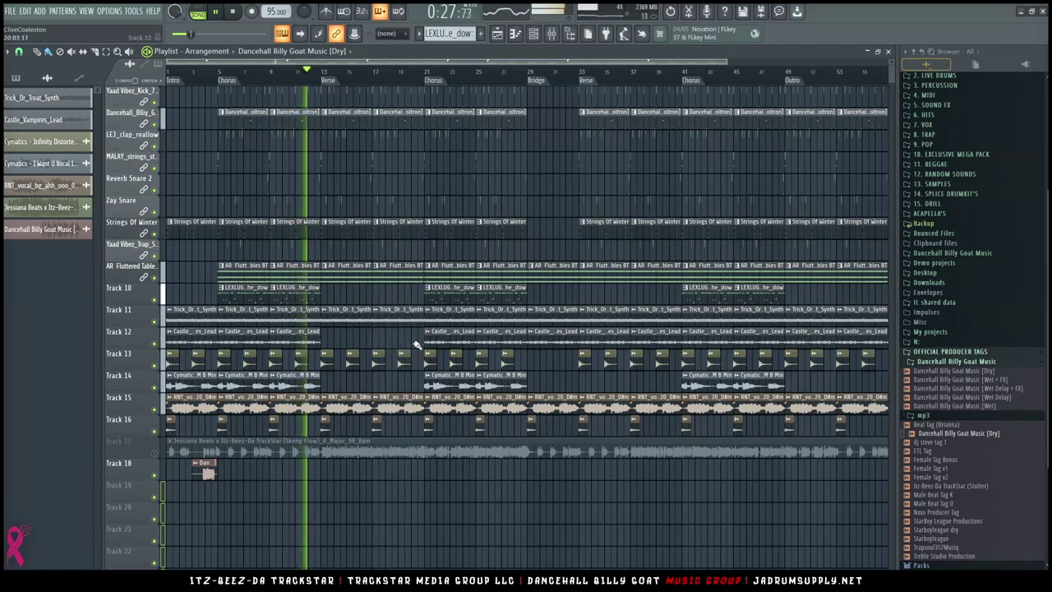
pyautogui.rightClick(553, 334)
pyautogui.rightClick(605, 335)
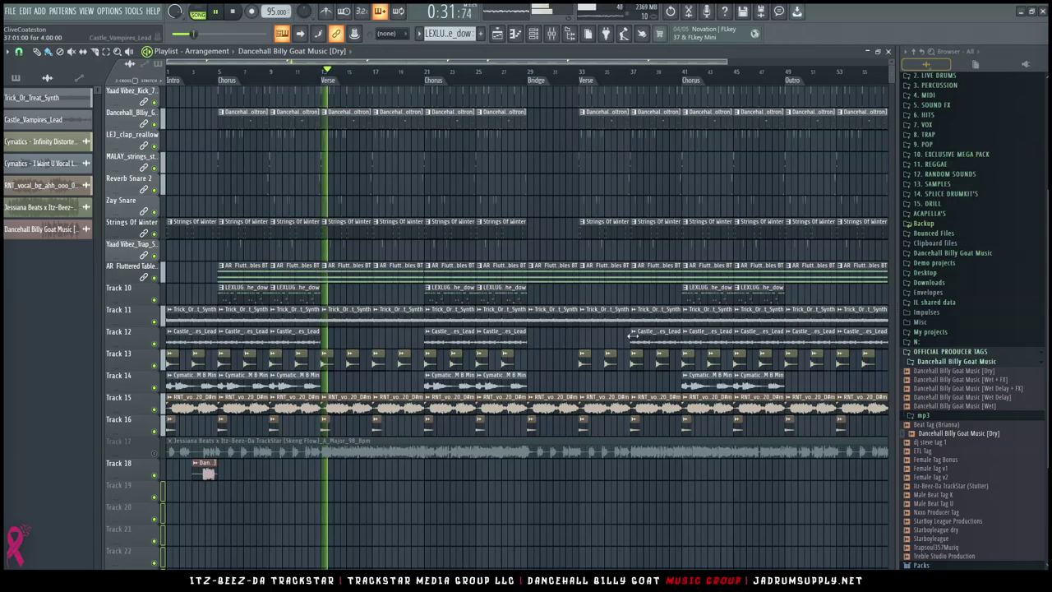
pyautogui.click(585, 333)
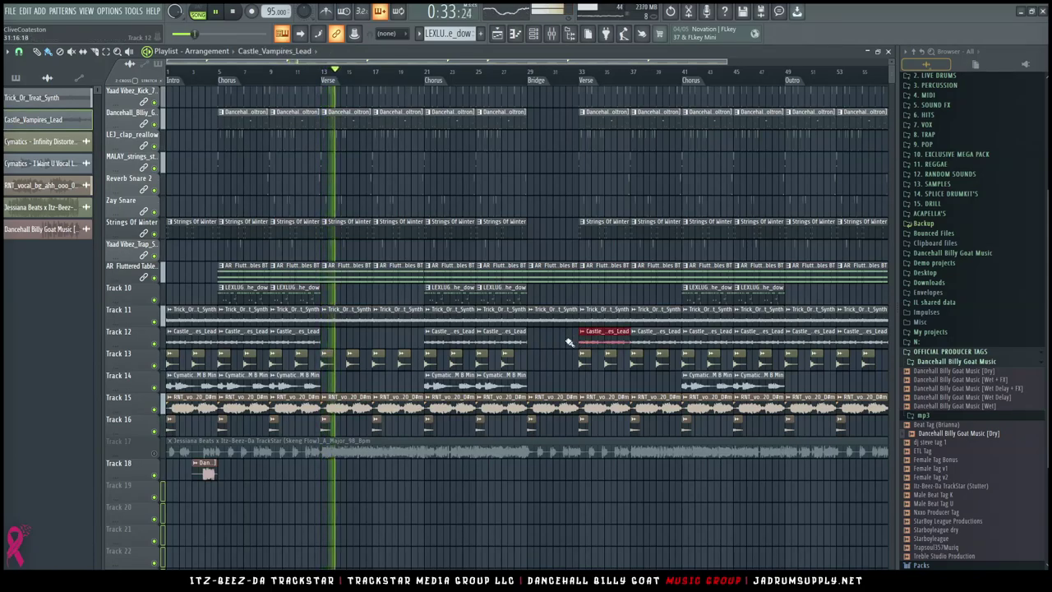
pyautogui.rightClick(810, 334)
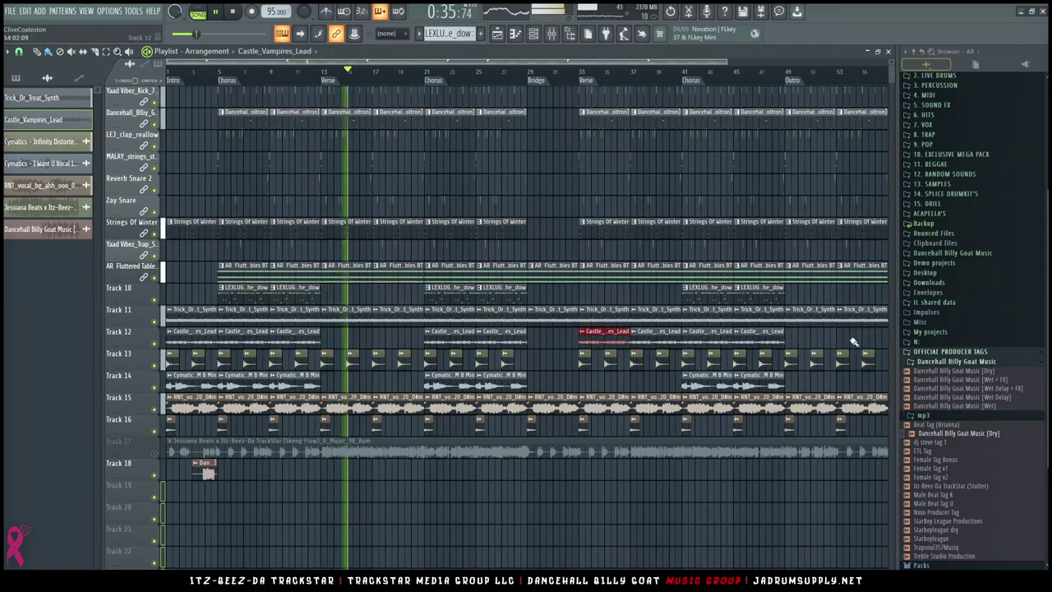
# Delete the Castle_Vampires_Lead clip at bar 37 and move the bar 33 clip to bar 29, clearing the selection
pyautogui.scroll(2, 674, 339)
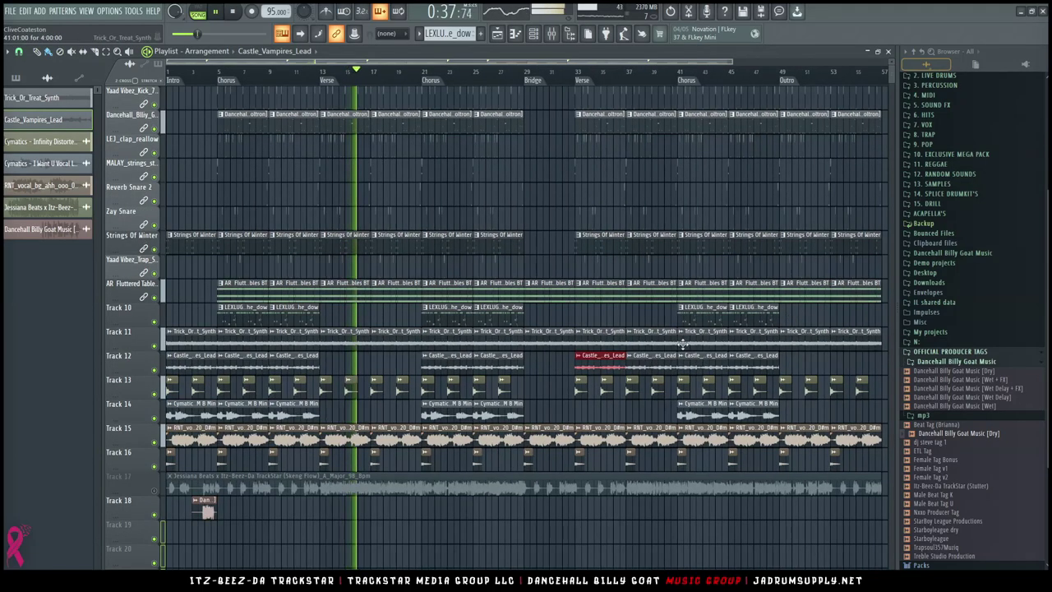
pyautogui.rightClick(637, 365)
pyautogui.moveTo(591, 365); pyautogui.dragTo(544, 367)
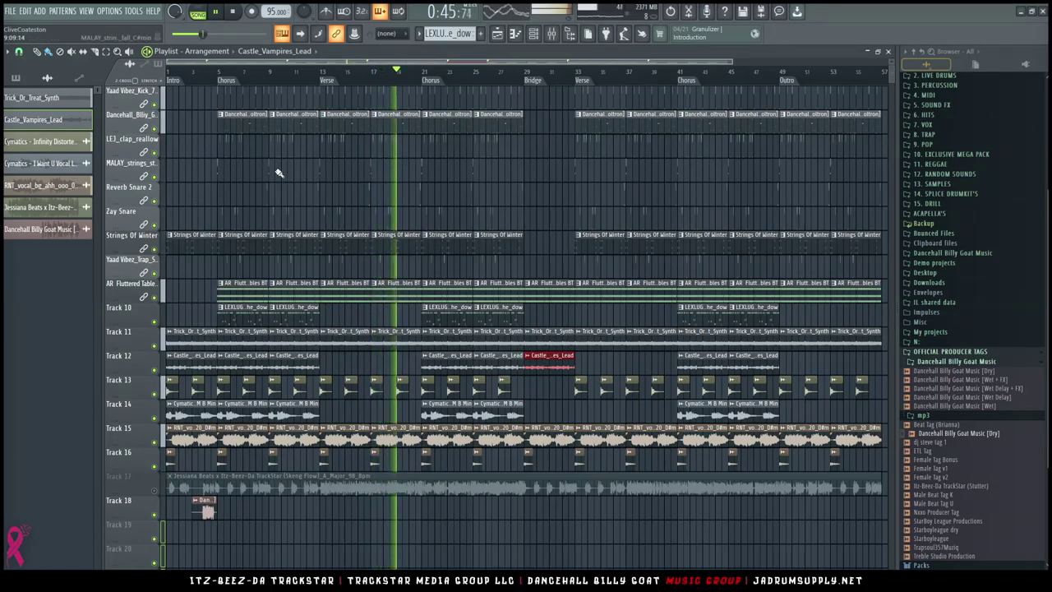
pyautogui.hotkey('ctrl', 'd')
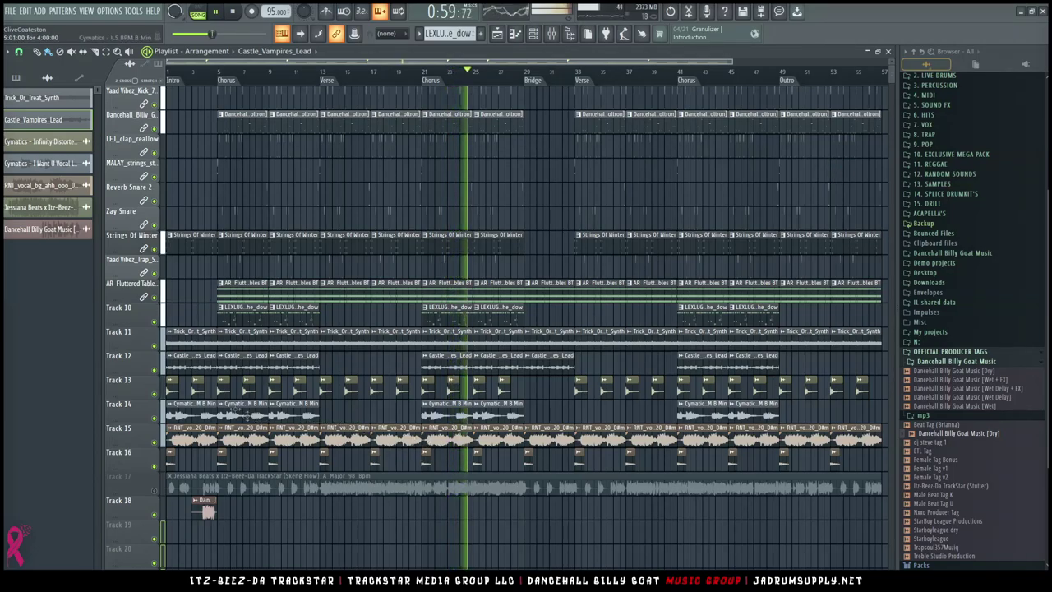
# Start saving the project and create a folder named Grayskull Riddim inside the Desktop's TBF folder
pyautogui.hotkey('ctrl', 's')
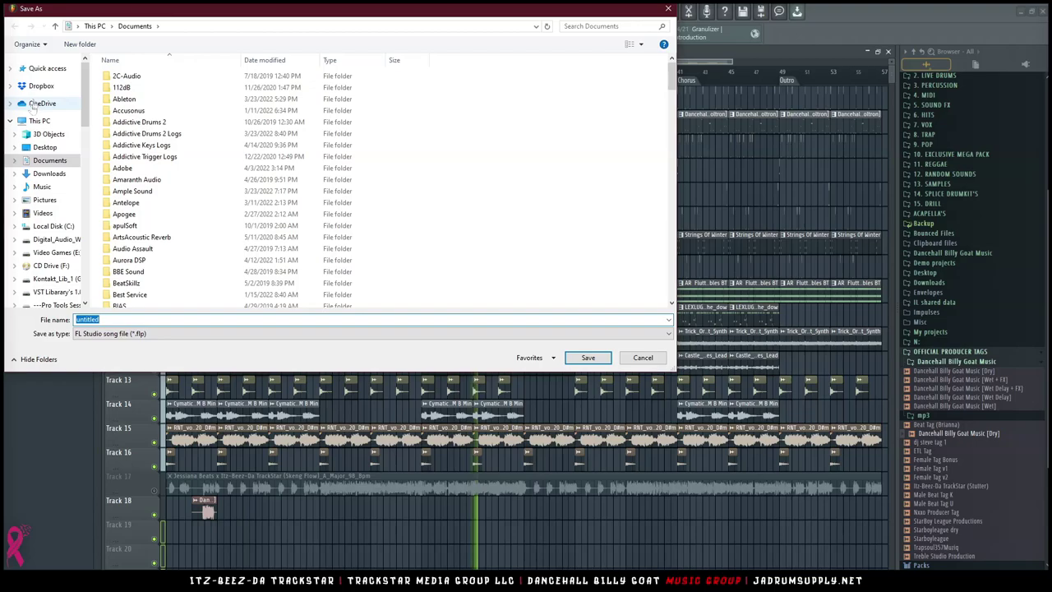
pyautogui.click(44, 148)
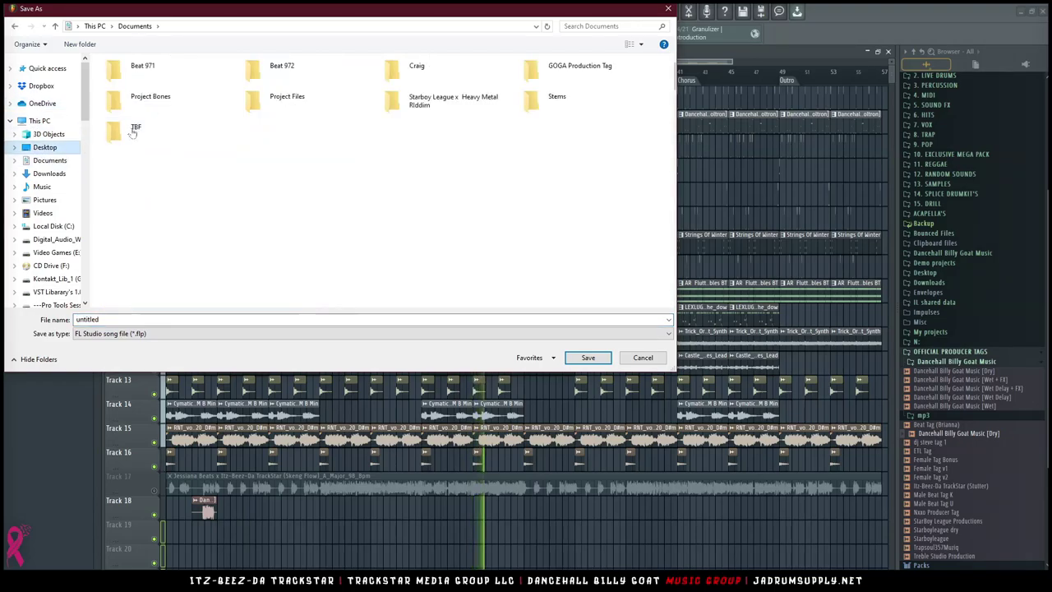
pyautogui.doubleClick(123, 130)
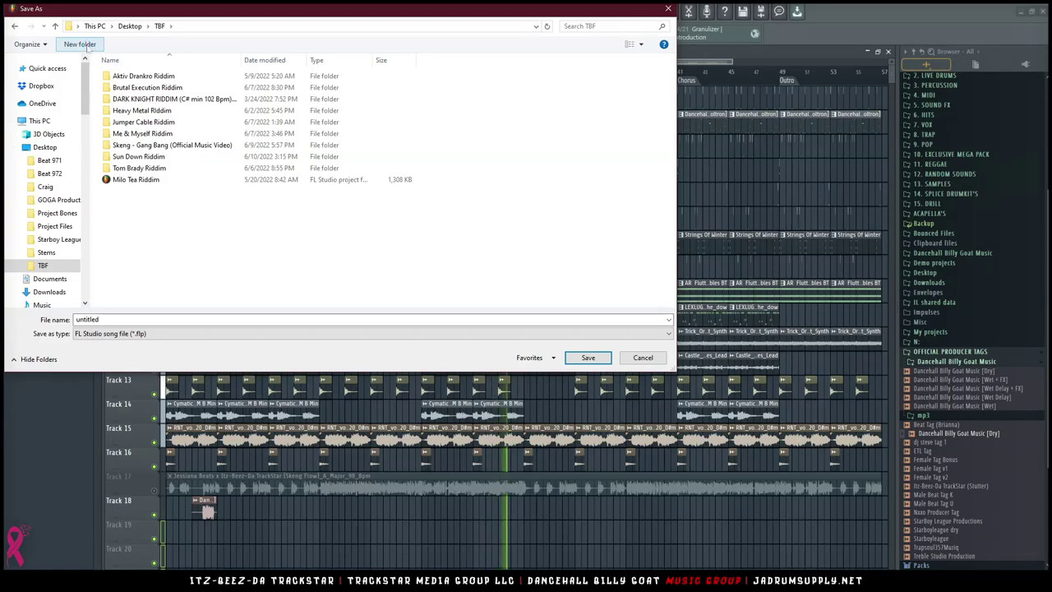
pyautogui.click(79, 44)
pyautogui.write('Castle Grayskull Riddim')
pyautogui.hotkey('ctrl', 'a')
pyautogui.press('BackSpace')
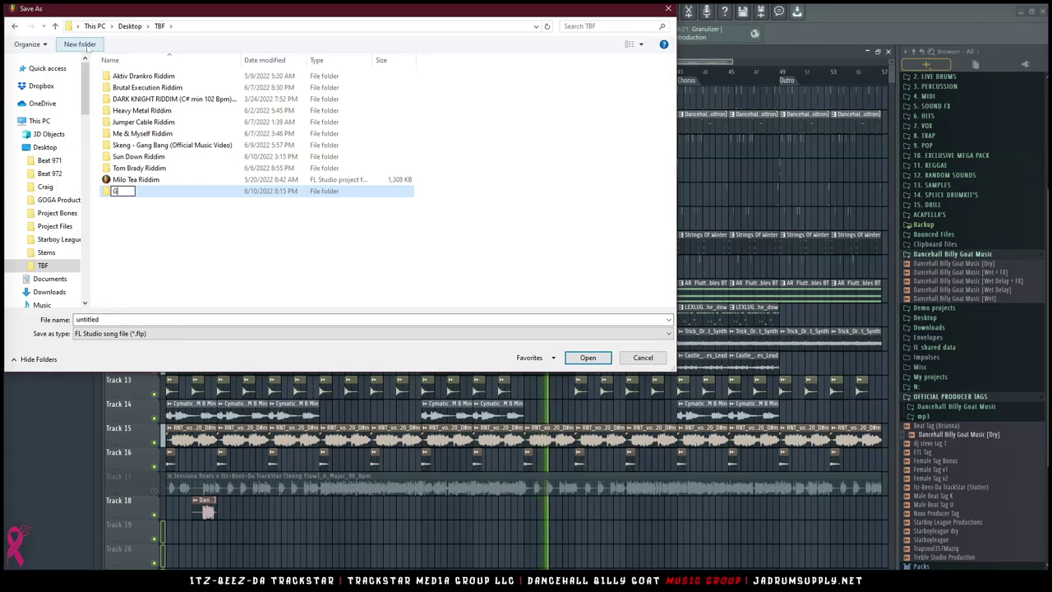
pyautogui.write('Grayskull Riddim')
pyautogui.hotkey('ctrl', 'x')
pyautogui.hotkey('ctrl', 'v')
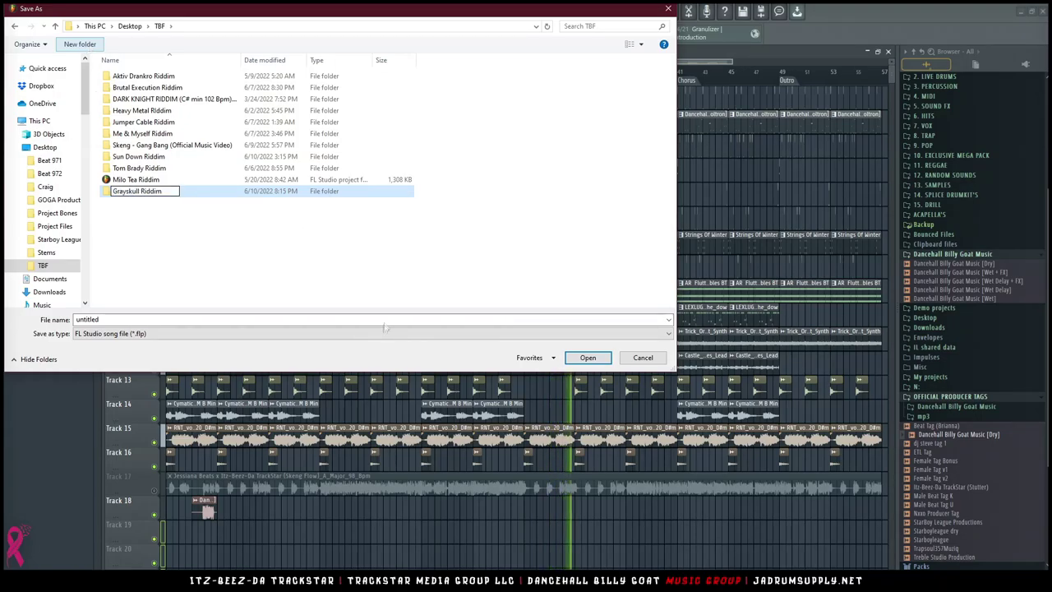
pyautogui.press('Return')
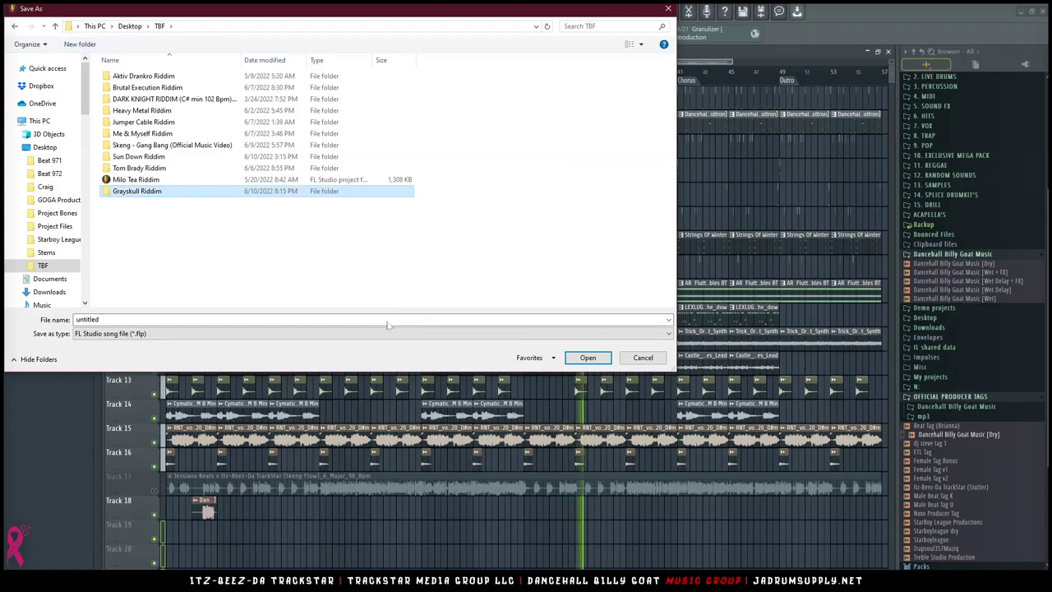
# Save the project as untitled in the Grayskull Riddim folder
pyautogui.click(388, 323)
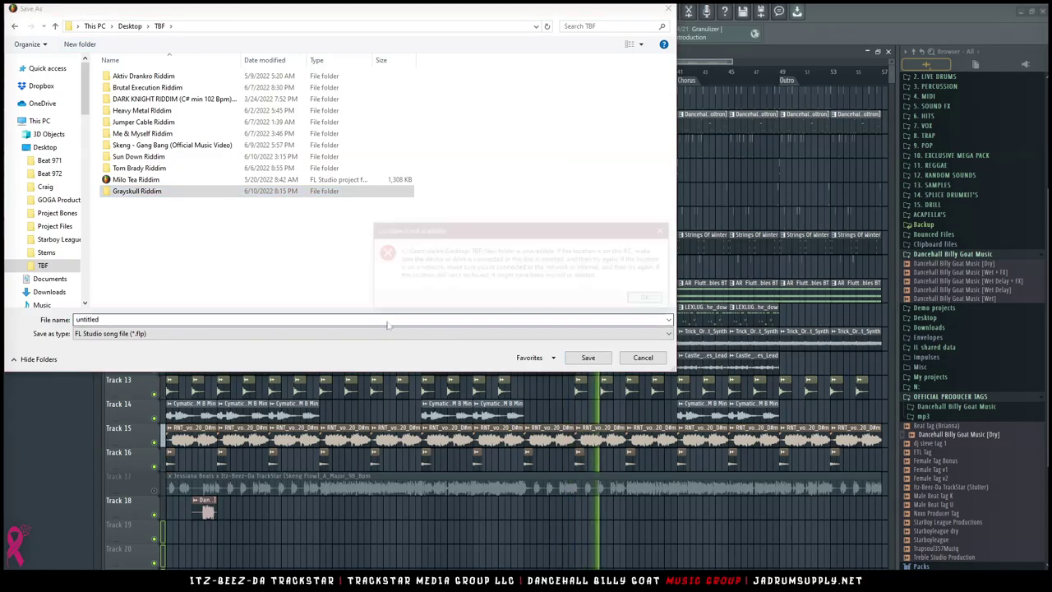
pyautogui.press('Return')
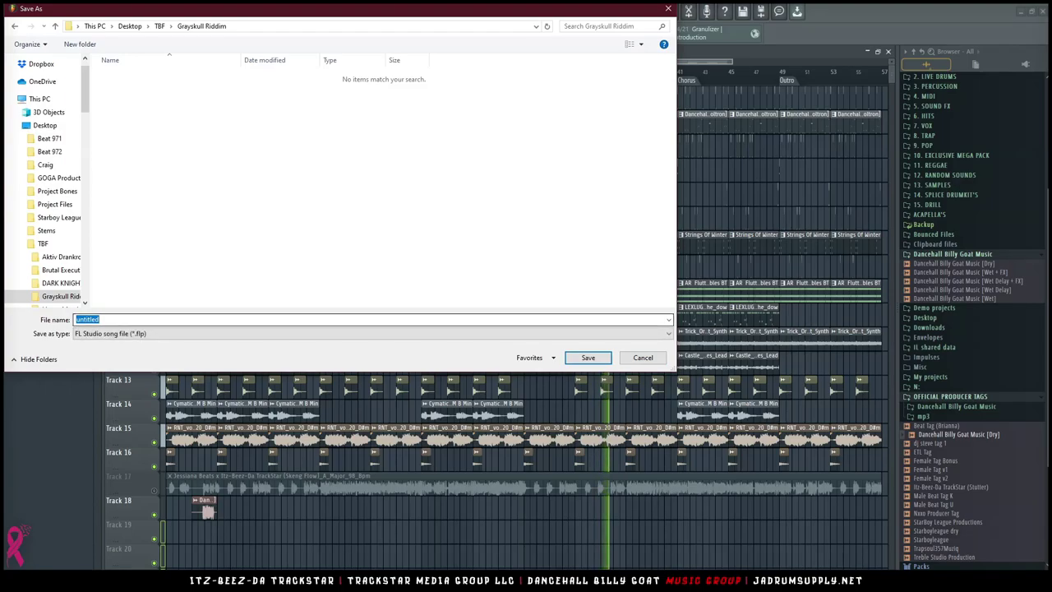
pyautogui.press('Return')
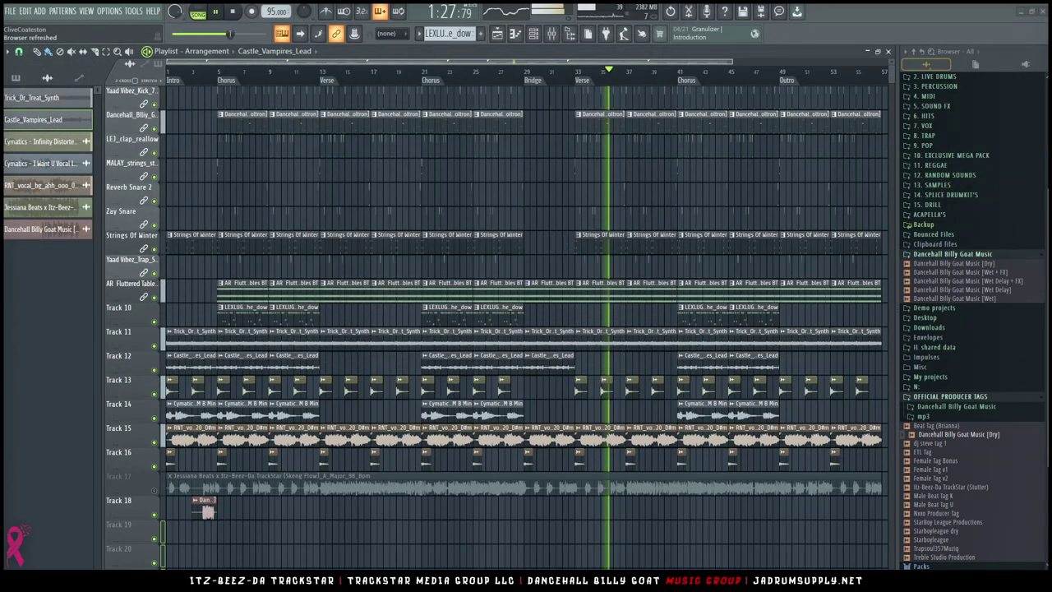
# Rename the saved untitled project file to Grayskull Riddim and save the project over it
pyautogui.hotkey('ctrl', 'shift', 's')
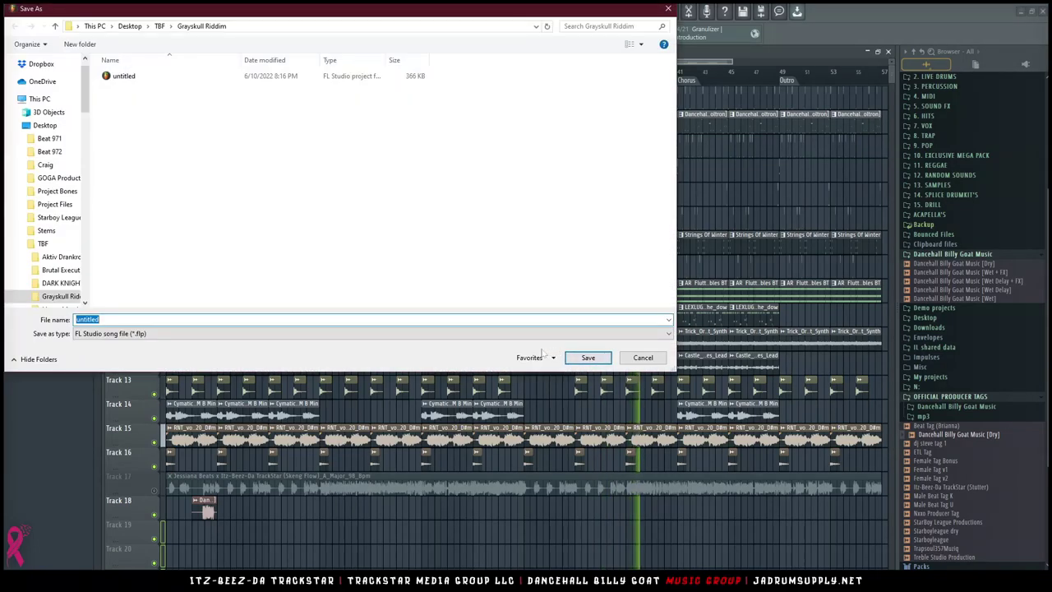
pyautogui.click(132, 76)
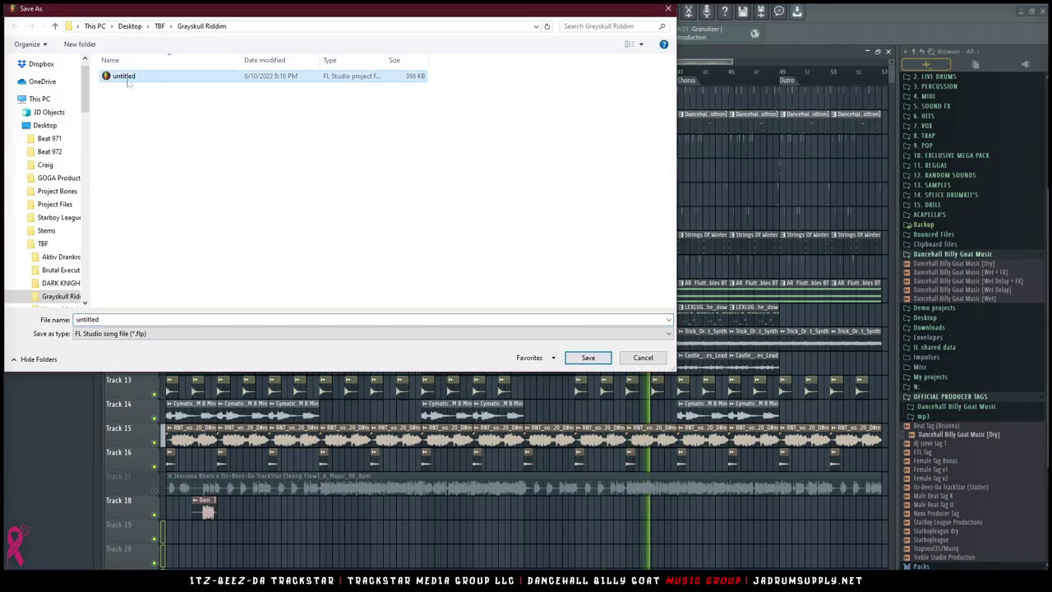
pyautogui.click(128, 80)
pyautogui.hotkey('ctrl', 'v')
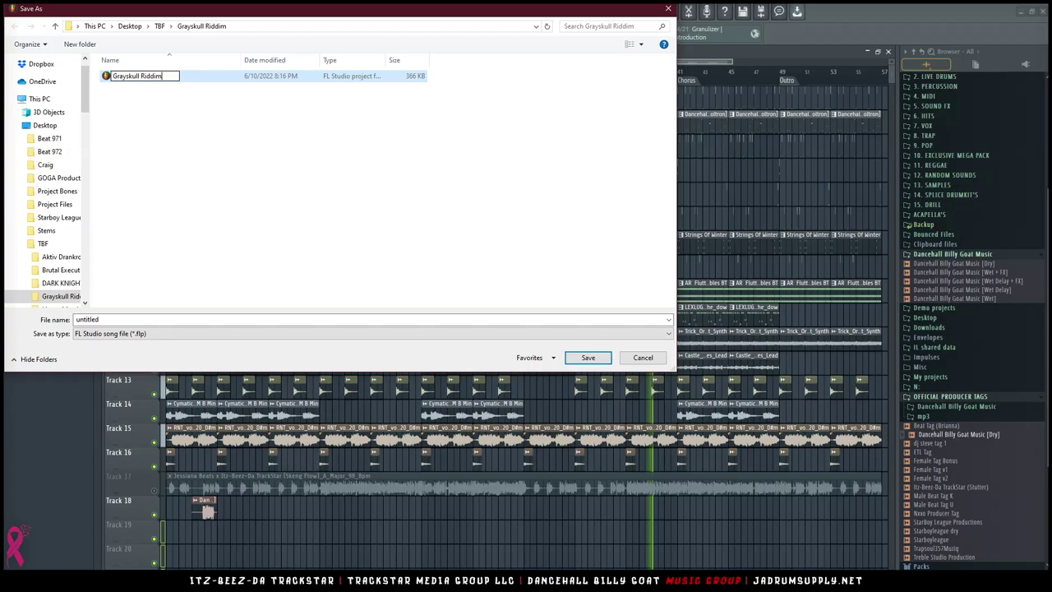
pyautogui.click(272, 124)
pyautogui.doubleClick(149, 81)
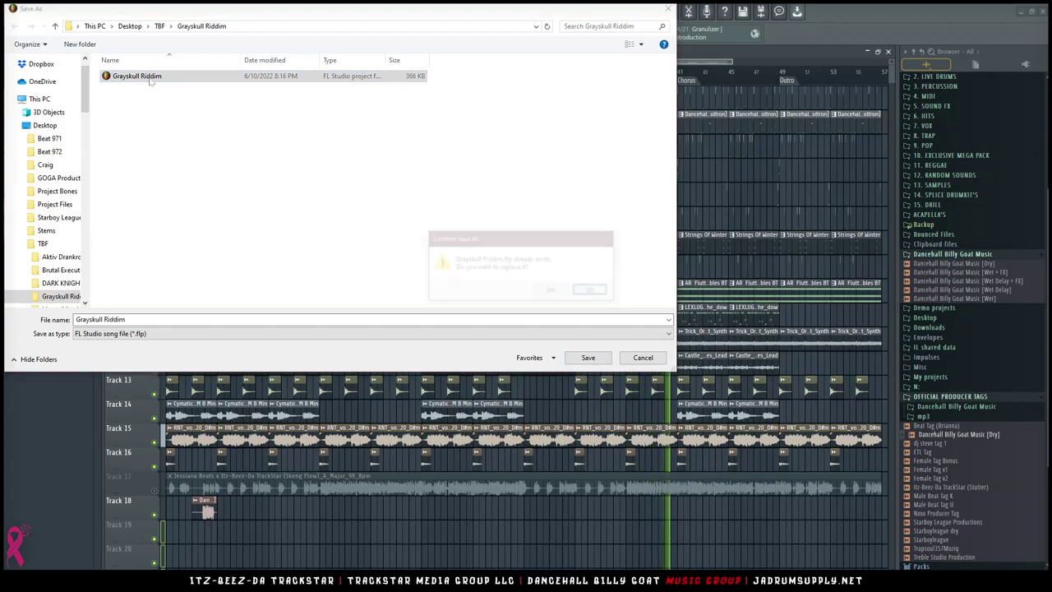
pyautogui.click(549, 291)
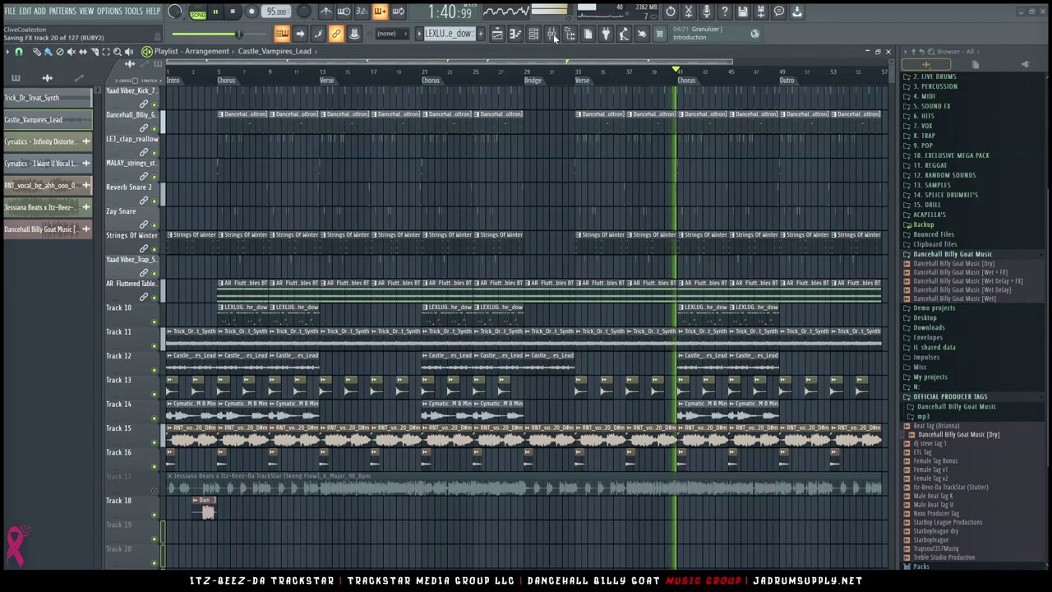
# Mute the LIVE VOX mixer track, restart the song from the beginning and return to the playlist
pyautogui.click(553, 34)
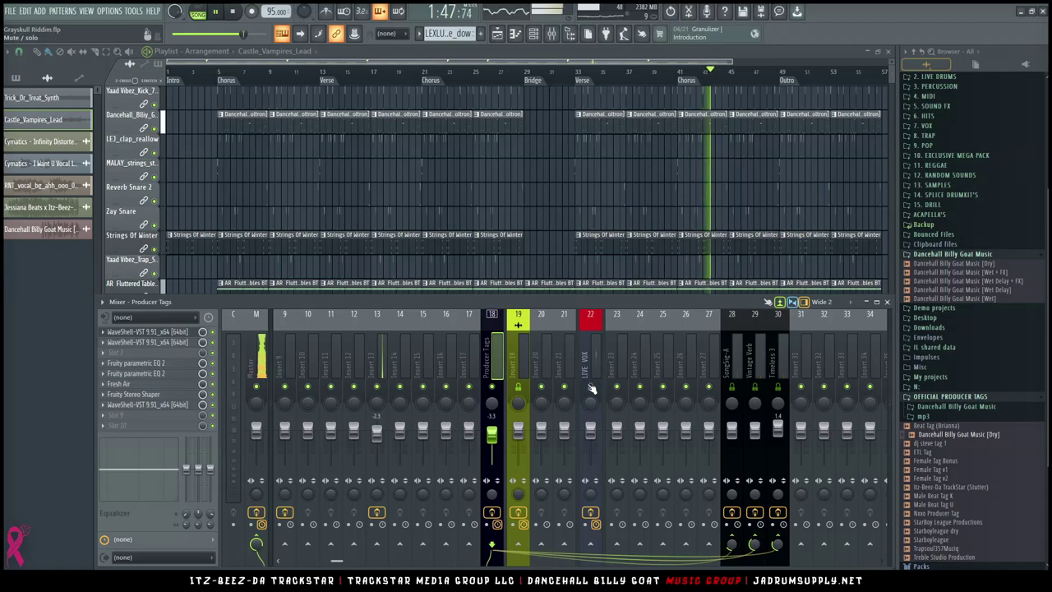
pyautogui.press('space')
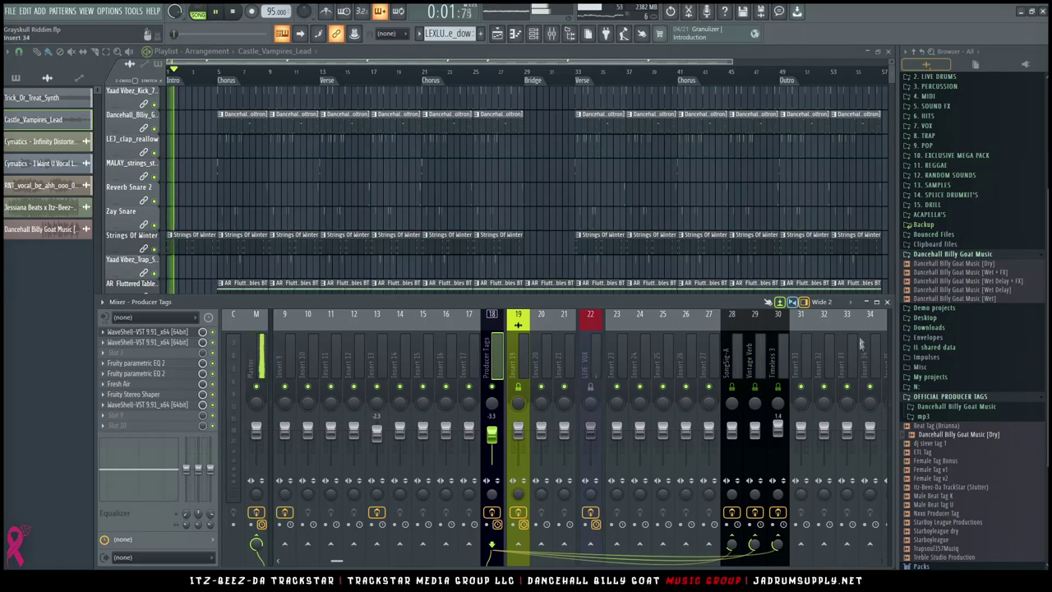
pyautogui.click(887, 302)
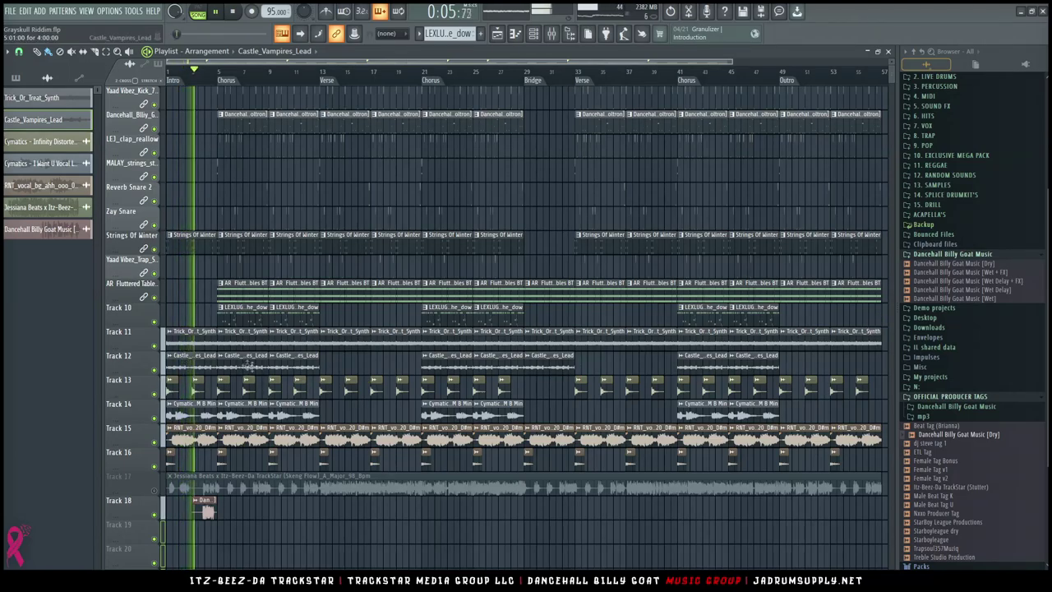
# Color all audio channels in the Channel rack with a gradient from black (#000000) to dark purple (#1C0041), and return to the playlist
pyautogui.click(553, 34)
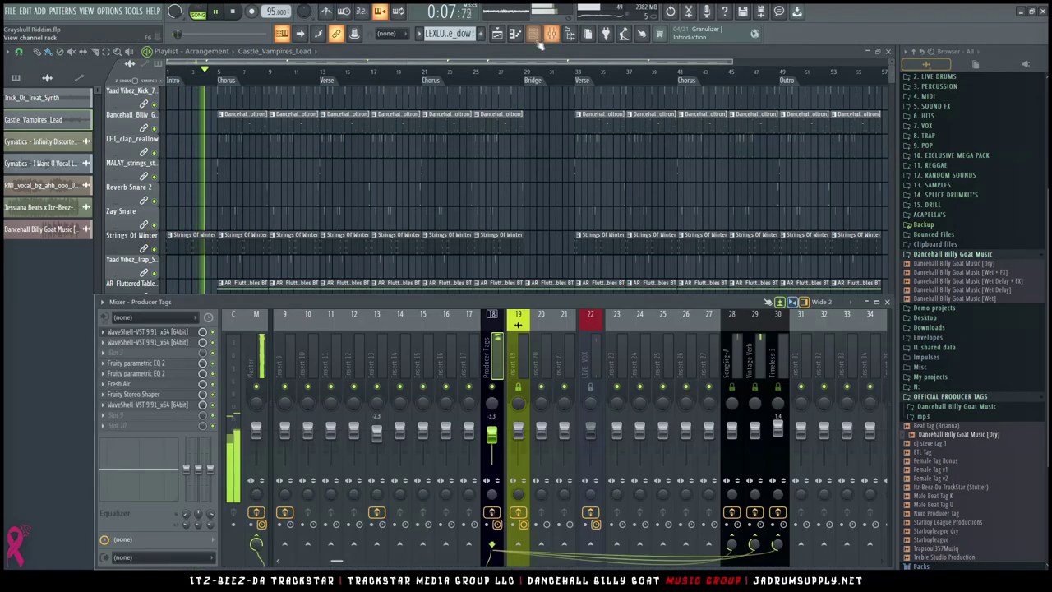
pyautogui.click(533, 35)
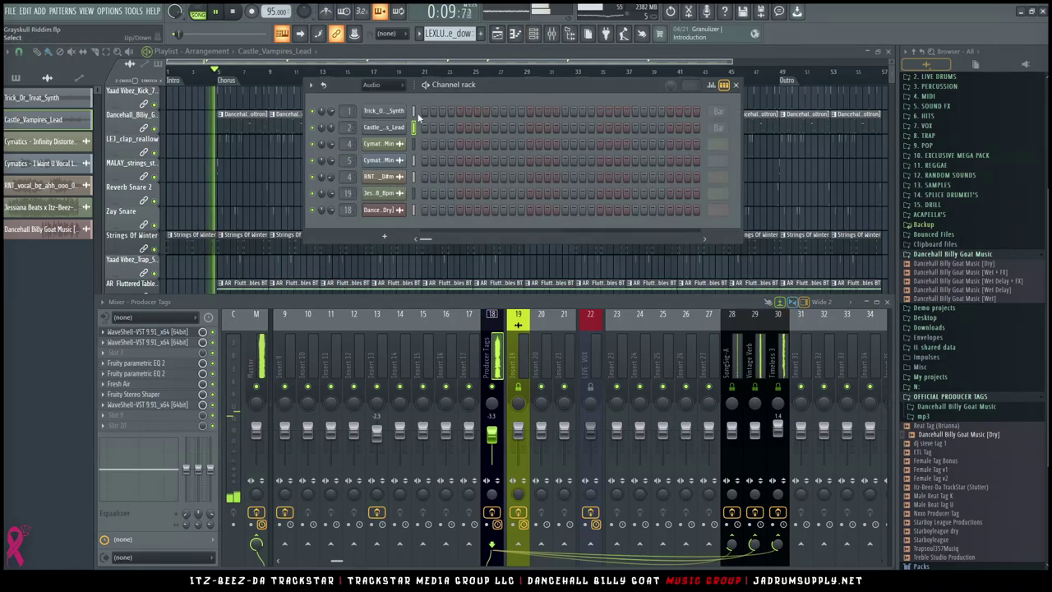
pyautogui.click(313, 89)
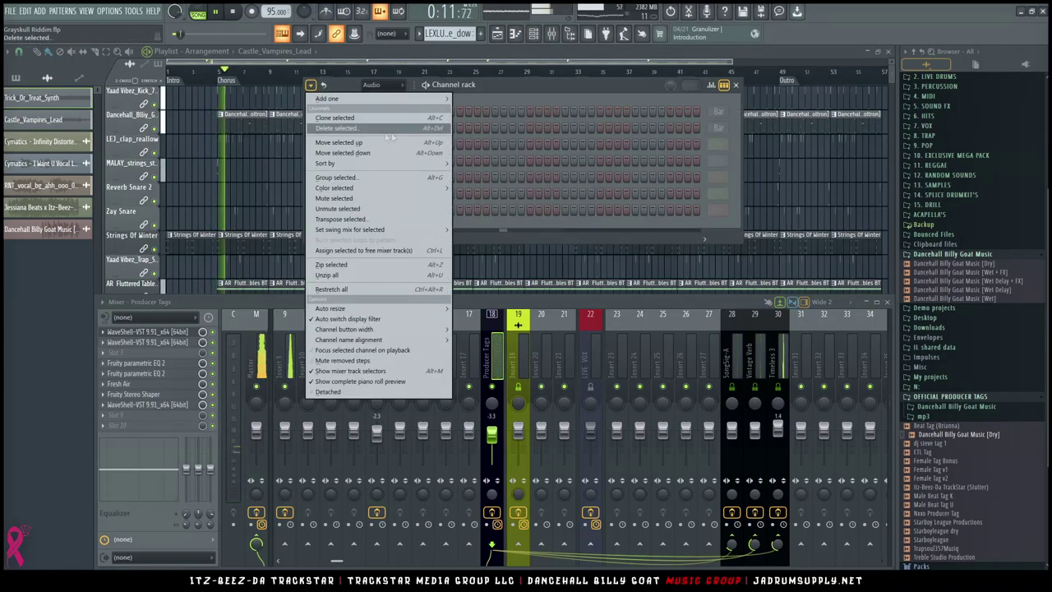
pyautogui.moveTo(378, 187)
pyautogui.click(470, 188)
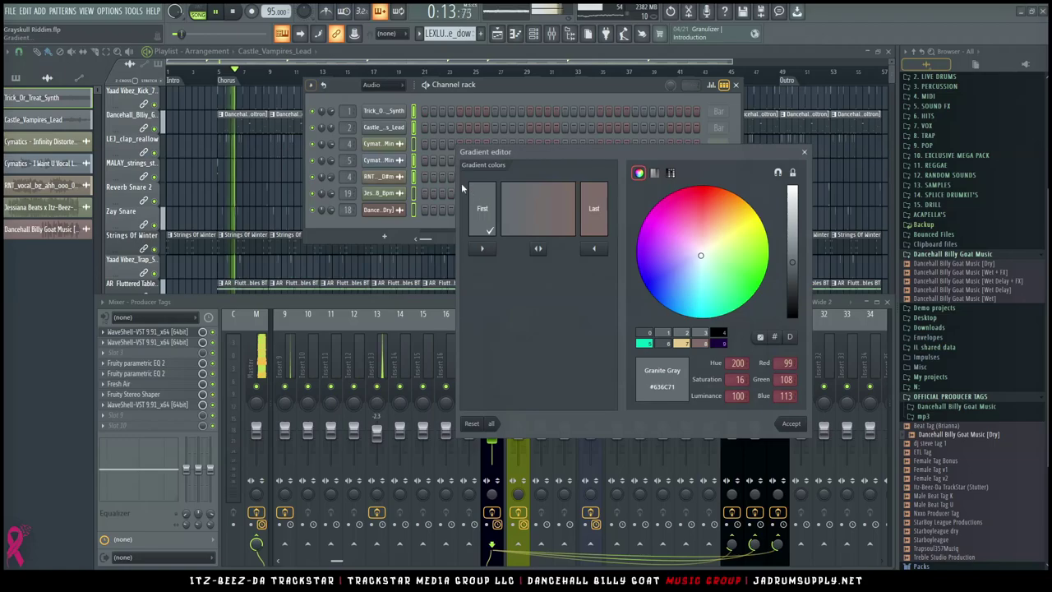
pyautogui.click(719, 333)
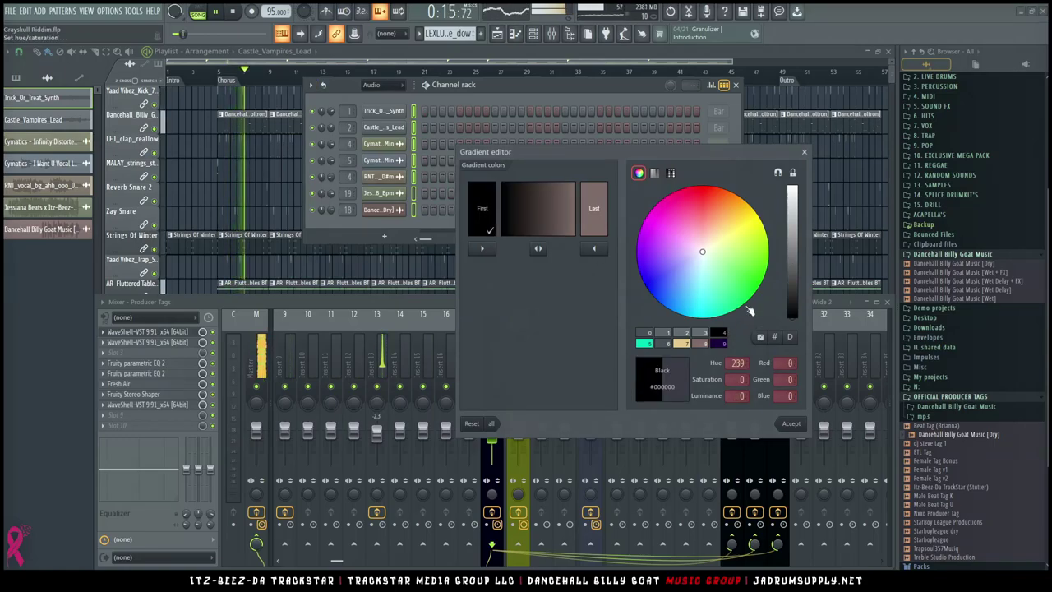
pyautogui.click(594, 208)
pyautogui.click(720, 344)
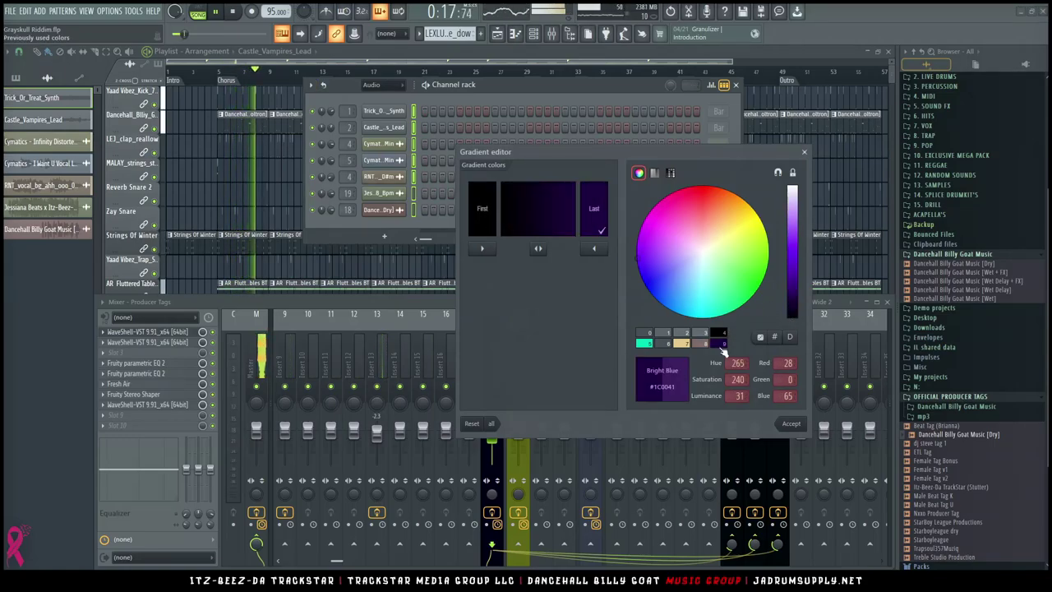
pyautogui.click(790, 423)
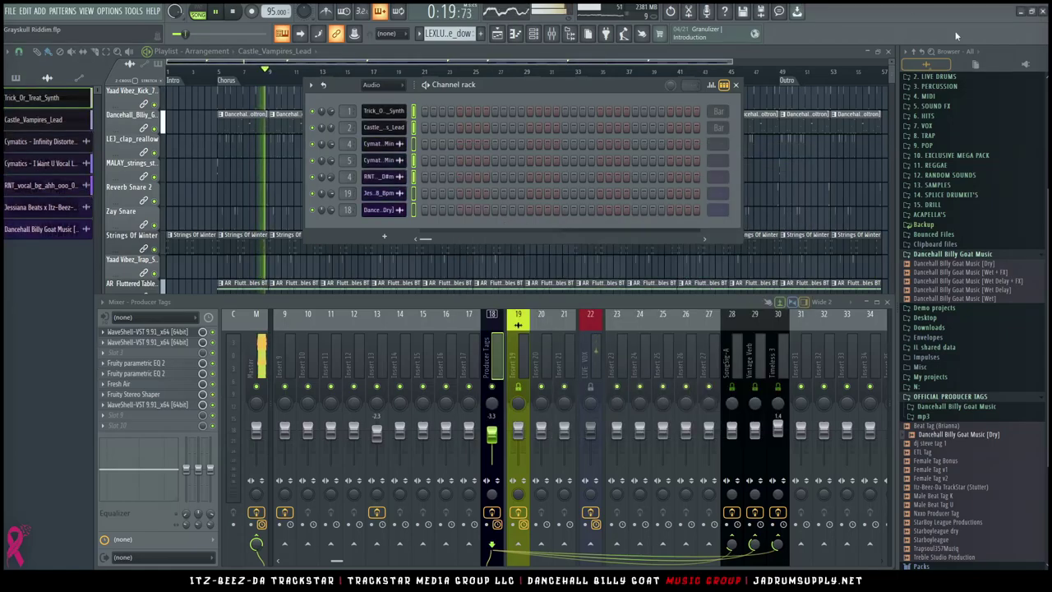
pyautogui.rightClick(205, 164)
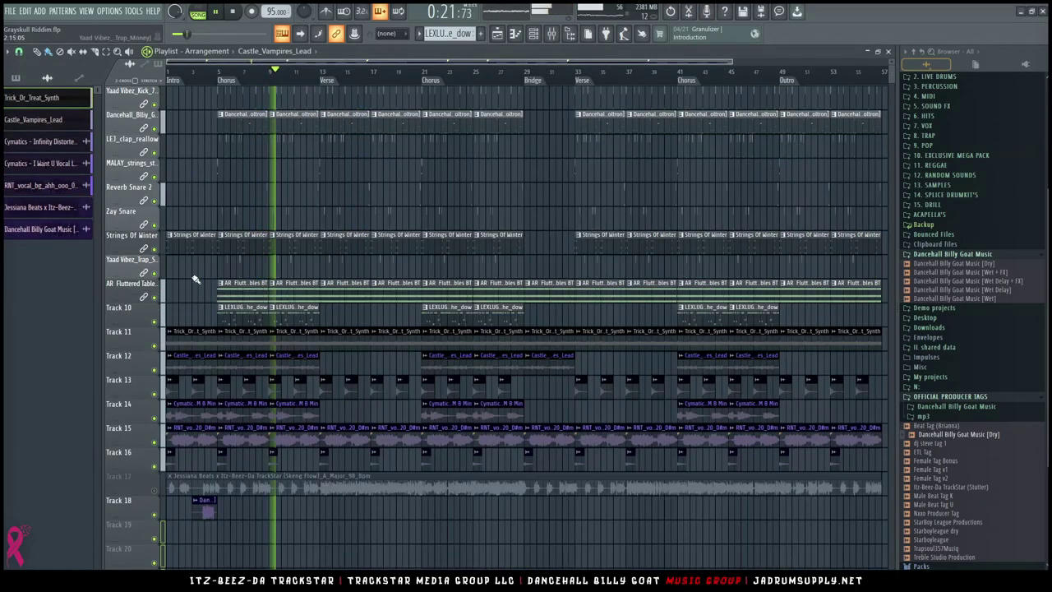
# Select the clips on Tracks 11 to 18 and insert an empty track above the Trick_Or_Treat_Synth track
pyautogui.moveTo(128, 337); pyautogui.dragTo(134, 507)
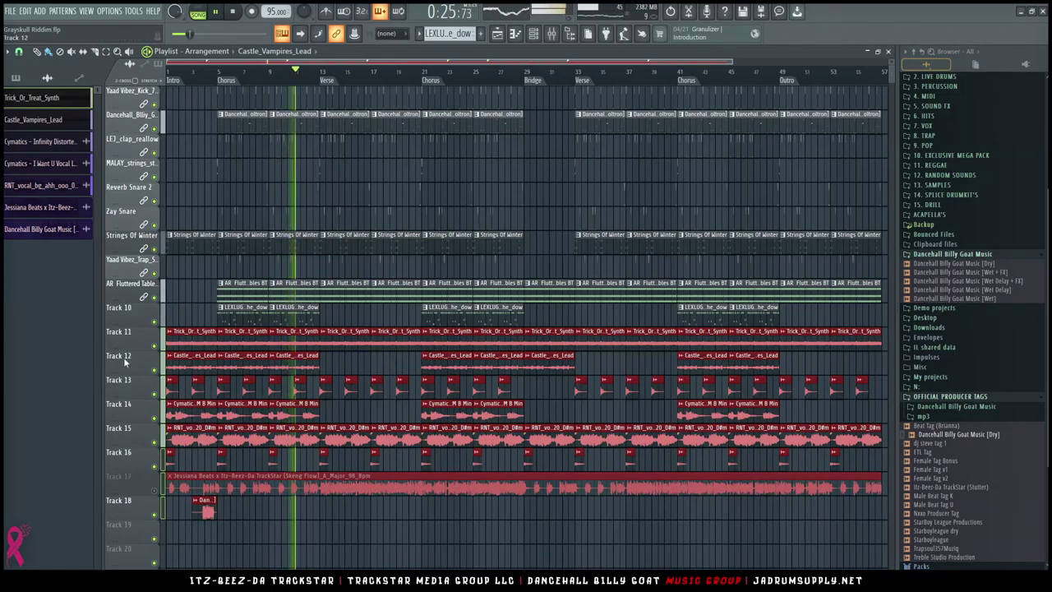
pyautogui.rightClick(129, 514)
pyautogui.click(164, 508)
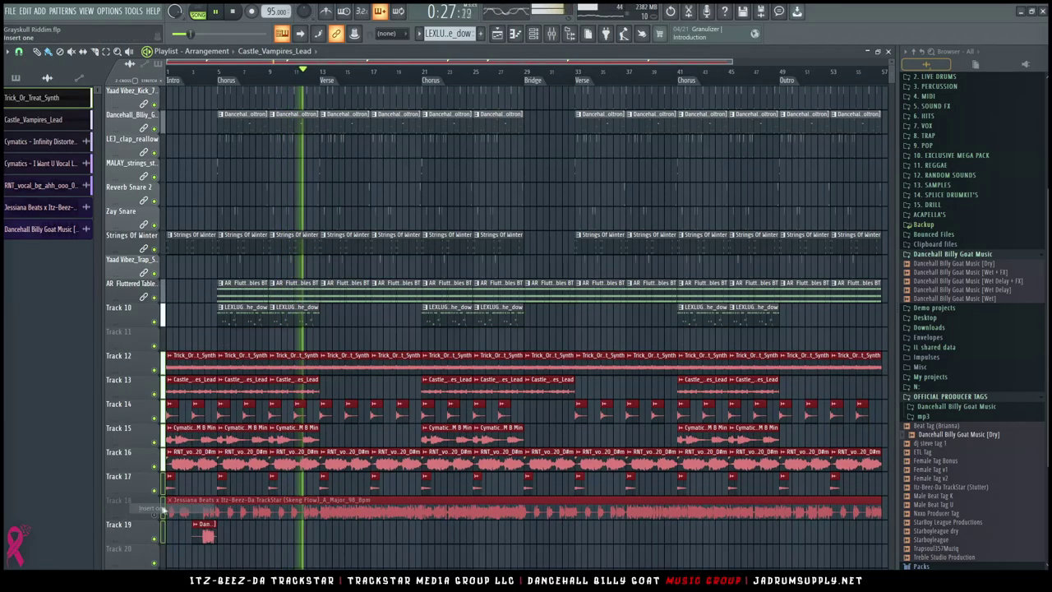
# Rename the empty Track 11 as AUDIO & FX, color it black and shrink it to a thin divider above the audio tracks
pyautogui.keyDown('shift'); pyautogui.click(135, 539); pyautogui.keyUp('shift')
pyautogui.rightClick(136, 331)
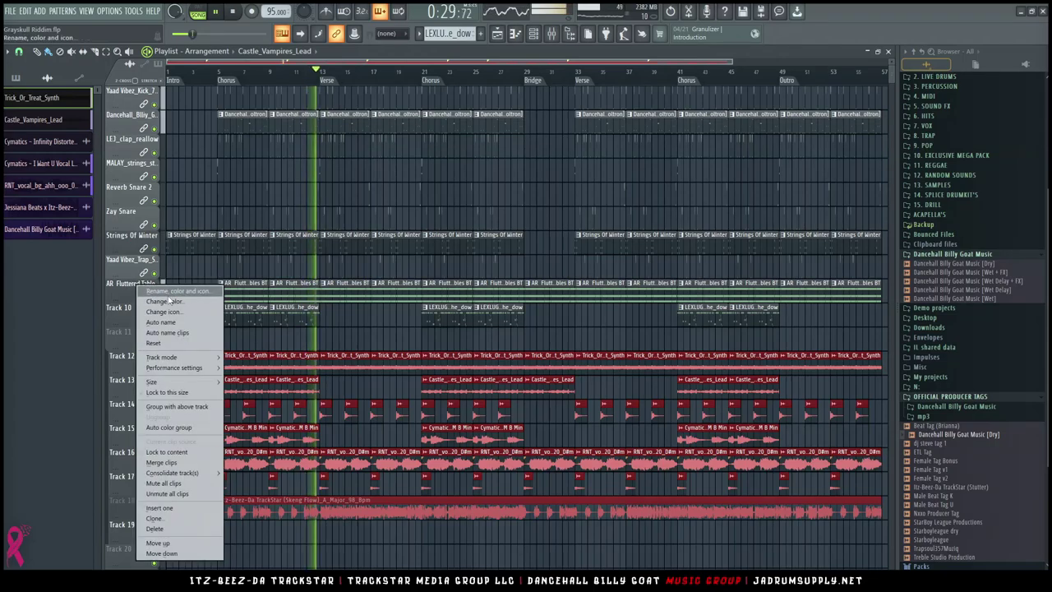
pyautogui.click(177, 293)
pyautogui.write('AUDIO & FX')
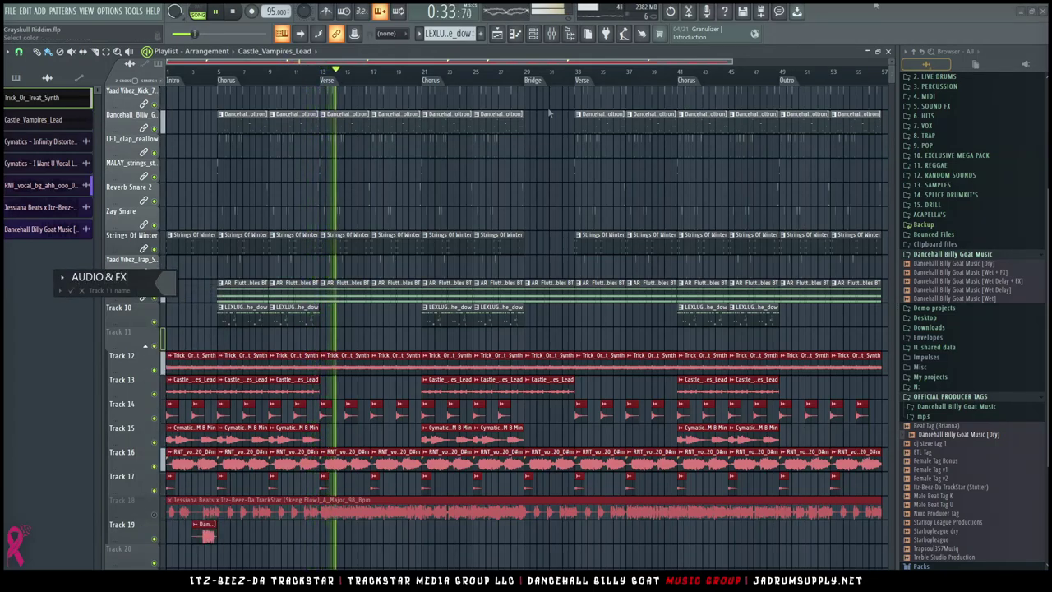
pyautogui.press('Return')
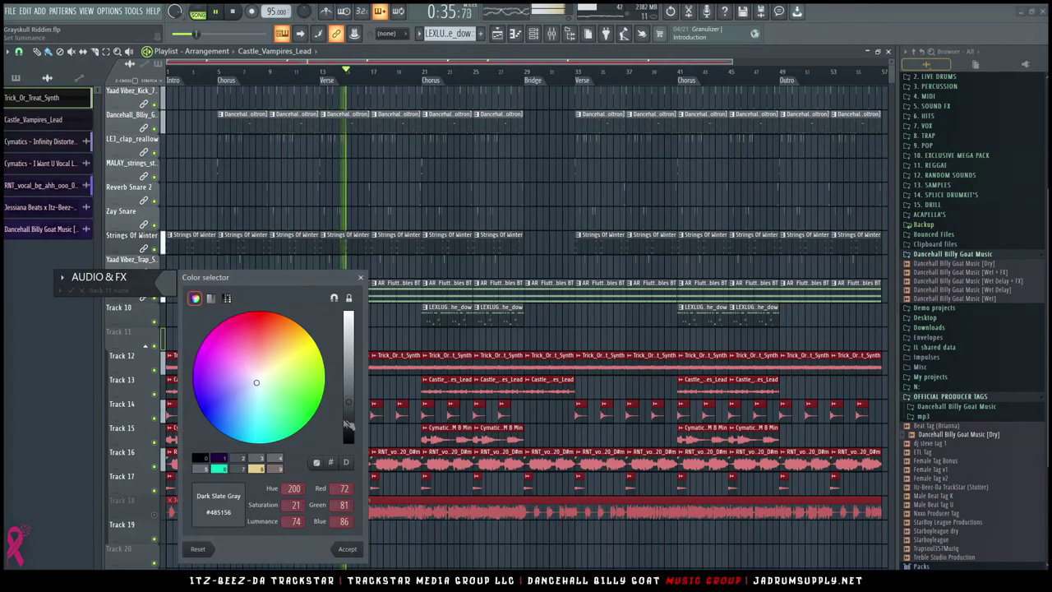
pyautogui.press('Return')
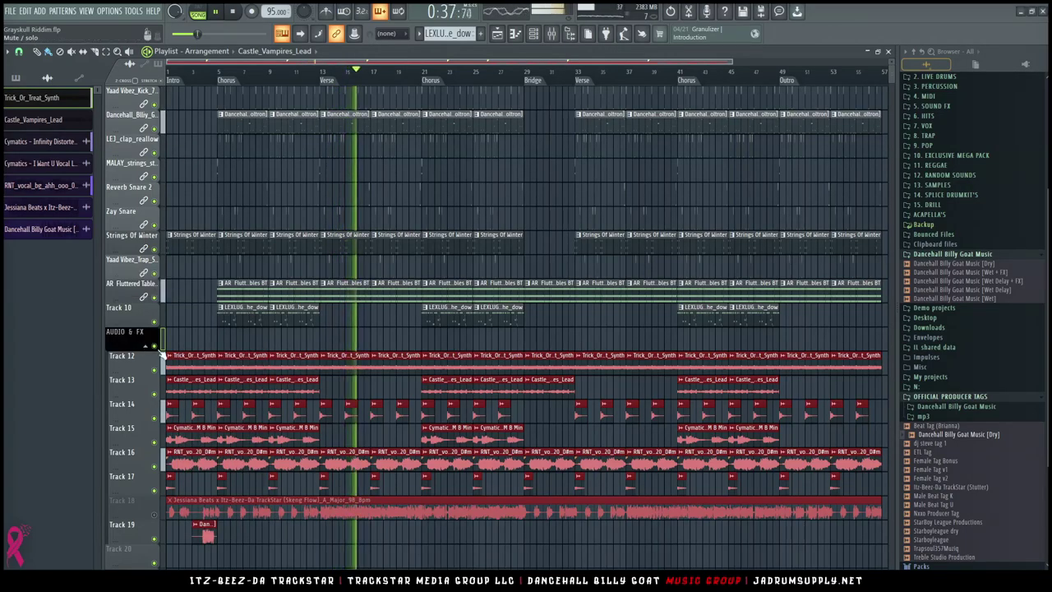
pyautogui.moveTo(137, 351); pyautogui.dragTo(138, 335)
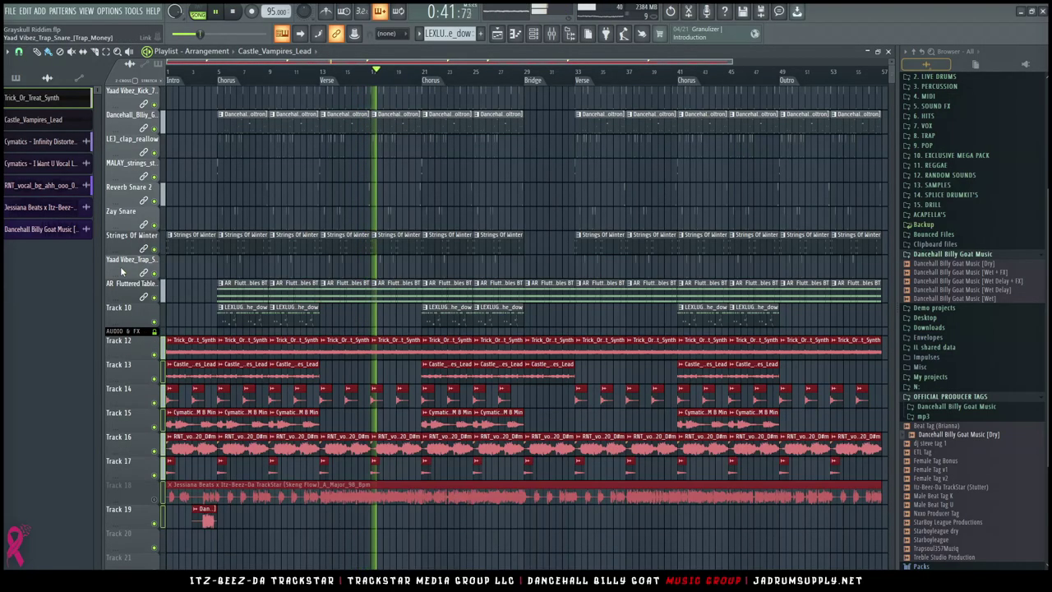
# Auto-name Tracks 12 to 19 beneath AUDIO & FX after their clips and lock them to their content
pyautogui.moveTo(139, 355)
pyautogui.mouseDown()
pyautogui.moveTo(131, 528)
pyautogui.moveTo(140, 355)
pyautogui.mouseUp()
pyautogui.rightClick(137, 337)
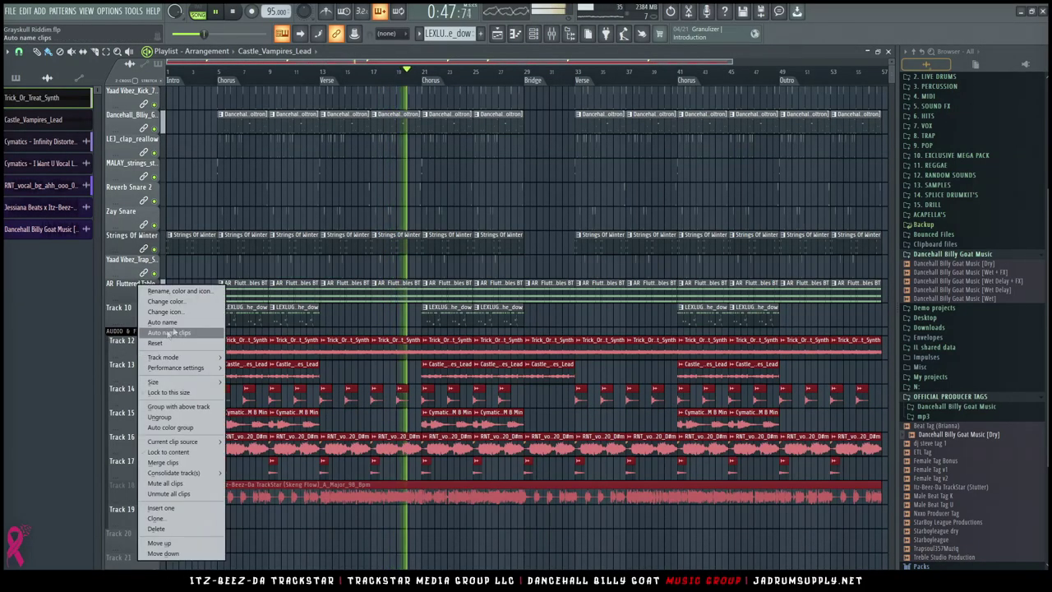
pyautogui.click(161, 322)
pyautogui.rightClick(142, 332)
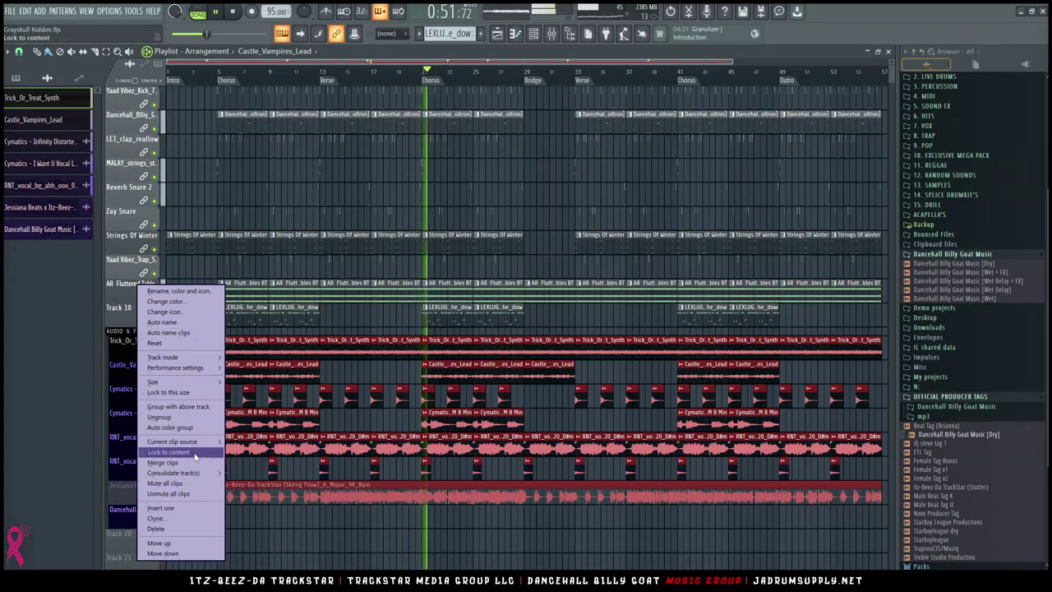
pyautogui.click(164, 462)
# Clear the clip selection, unmute the tracks under AUDIO & FX and mute only the acapella track
pyautogui.click(155, 500)
pyautogui.click(155, 500)
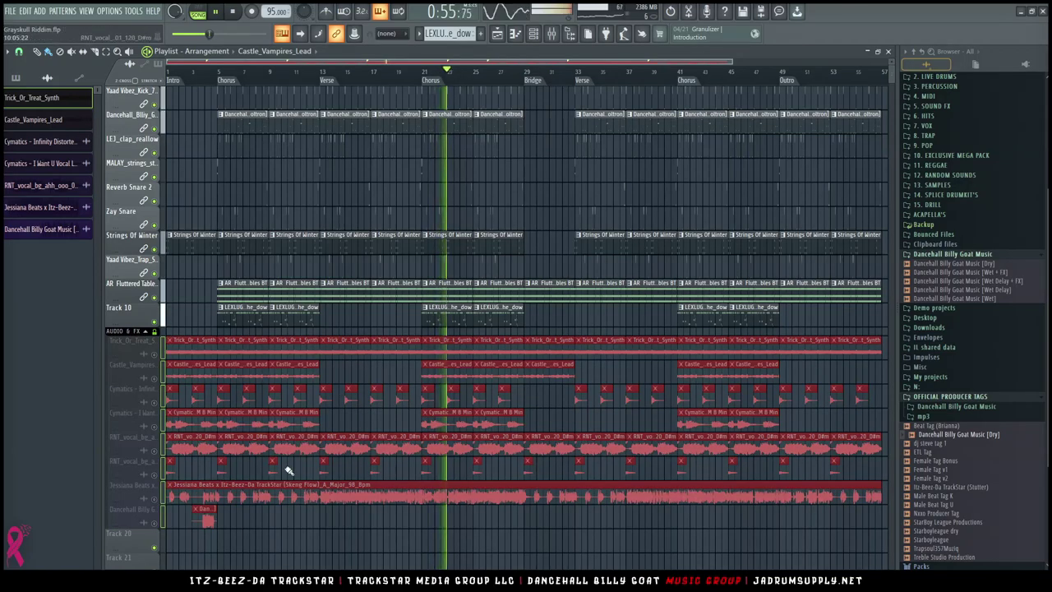
pyautogui.click(546, 218)
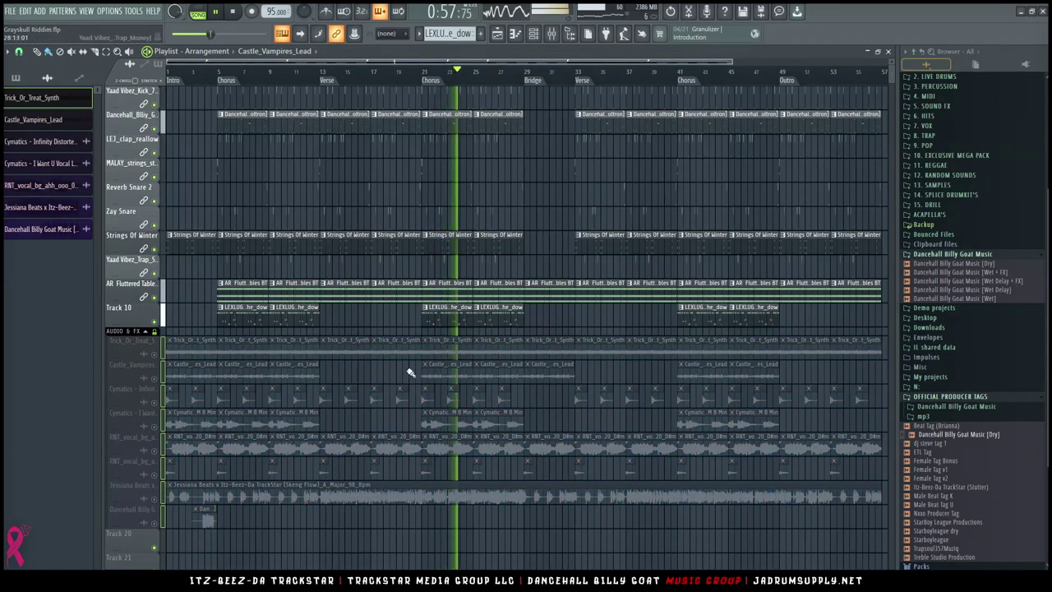
pyautogui.click(155, 355)
pyautogui.click(131, 493)
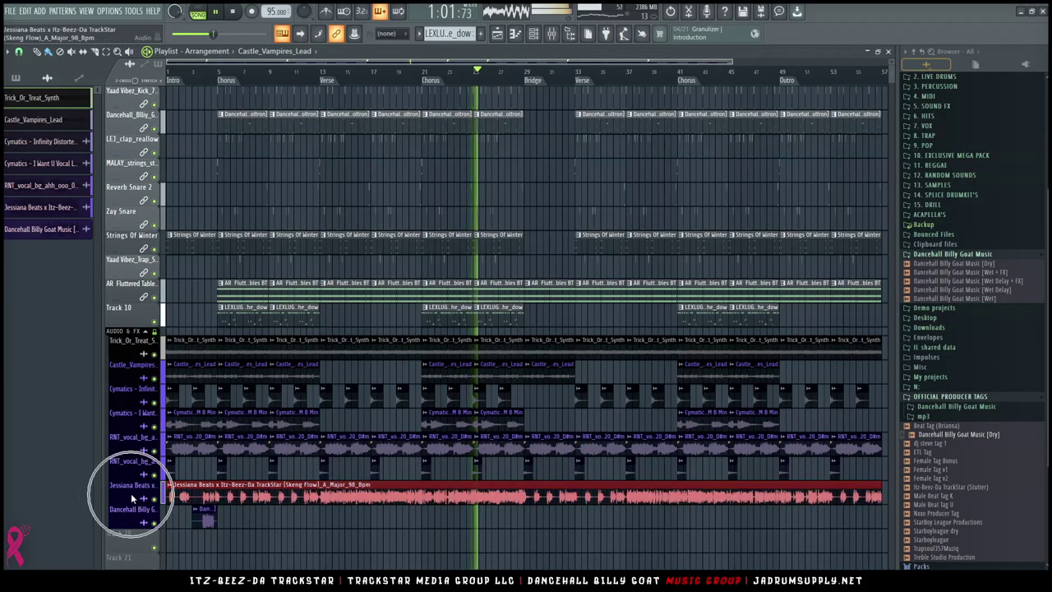
pyautogui.click(154, 498)
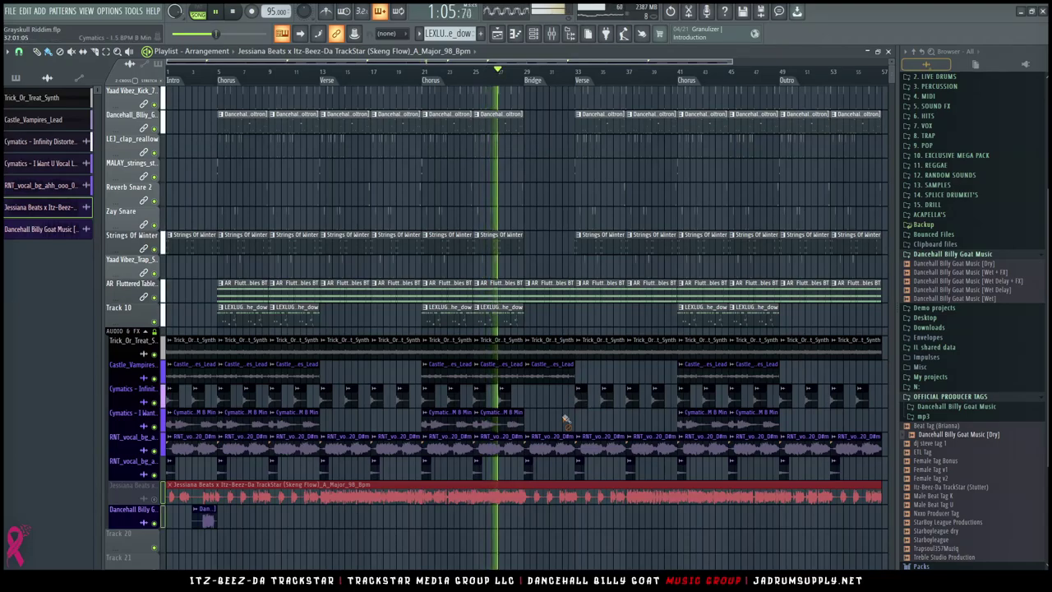
pyautogui.scroll(1, 566, 418)
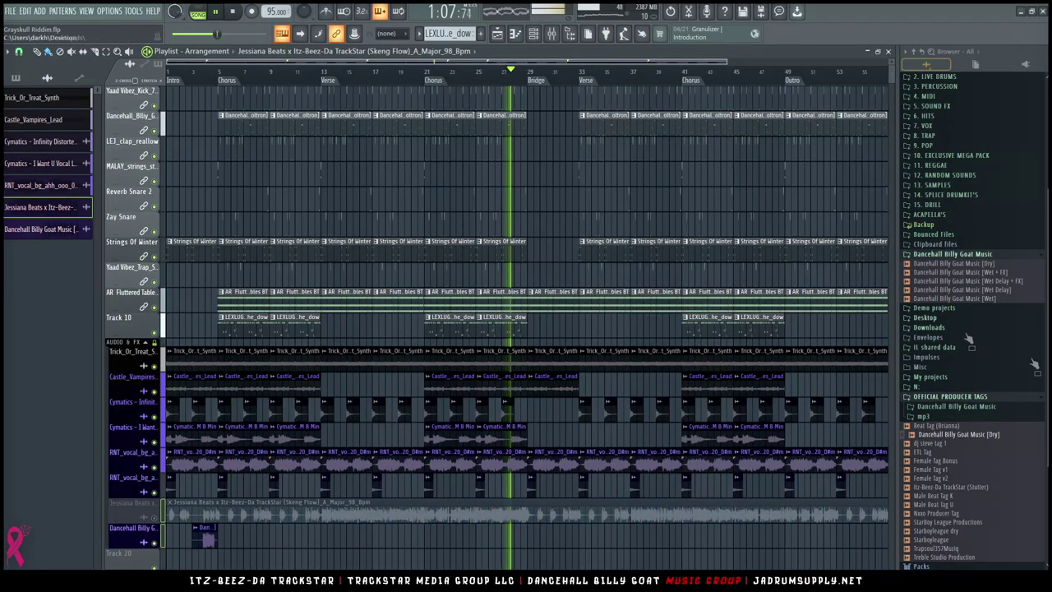